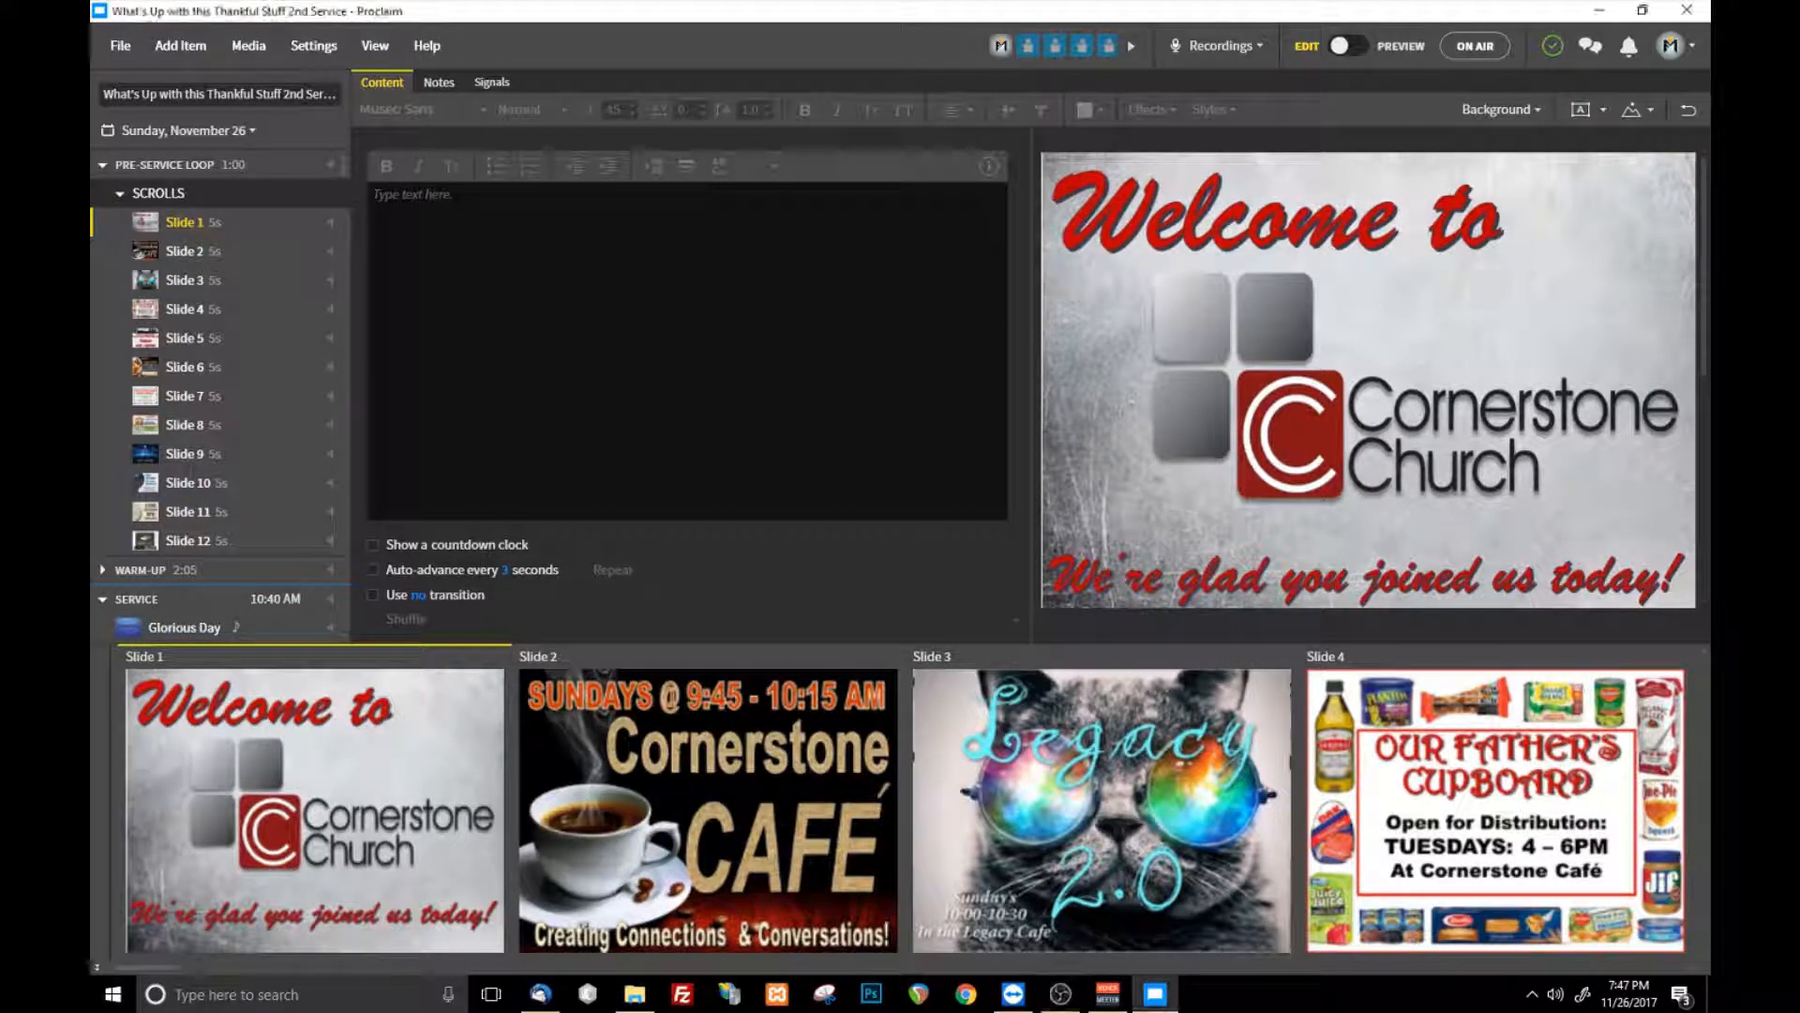
- Collapse the Scrolls group and the Service section, and create a new blank presentation
{"action": "left_click", "coordinate": [120, 193]}
{"action": "left_click", "coordinate": [102, 251]}
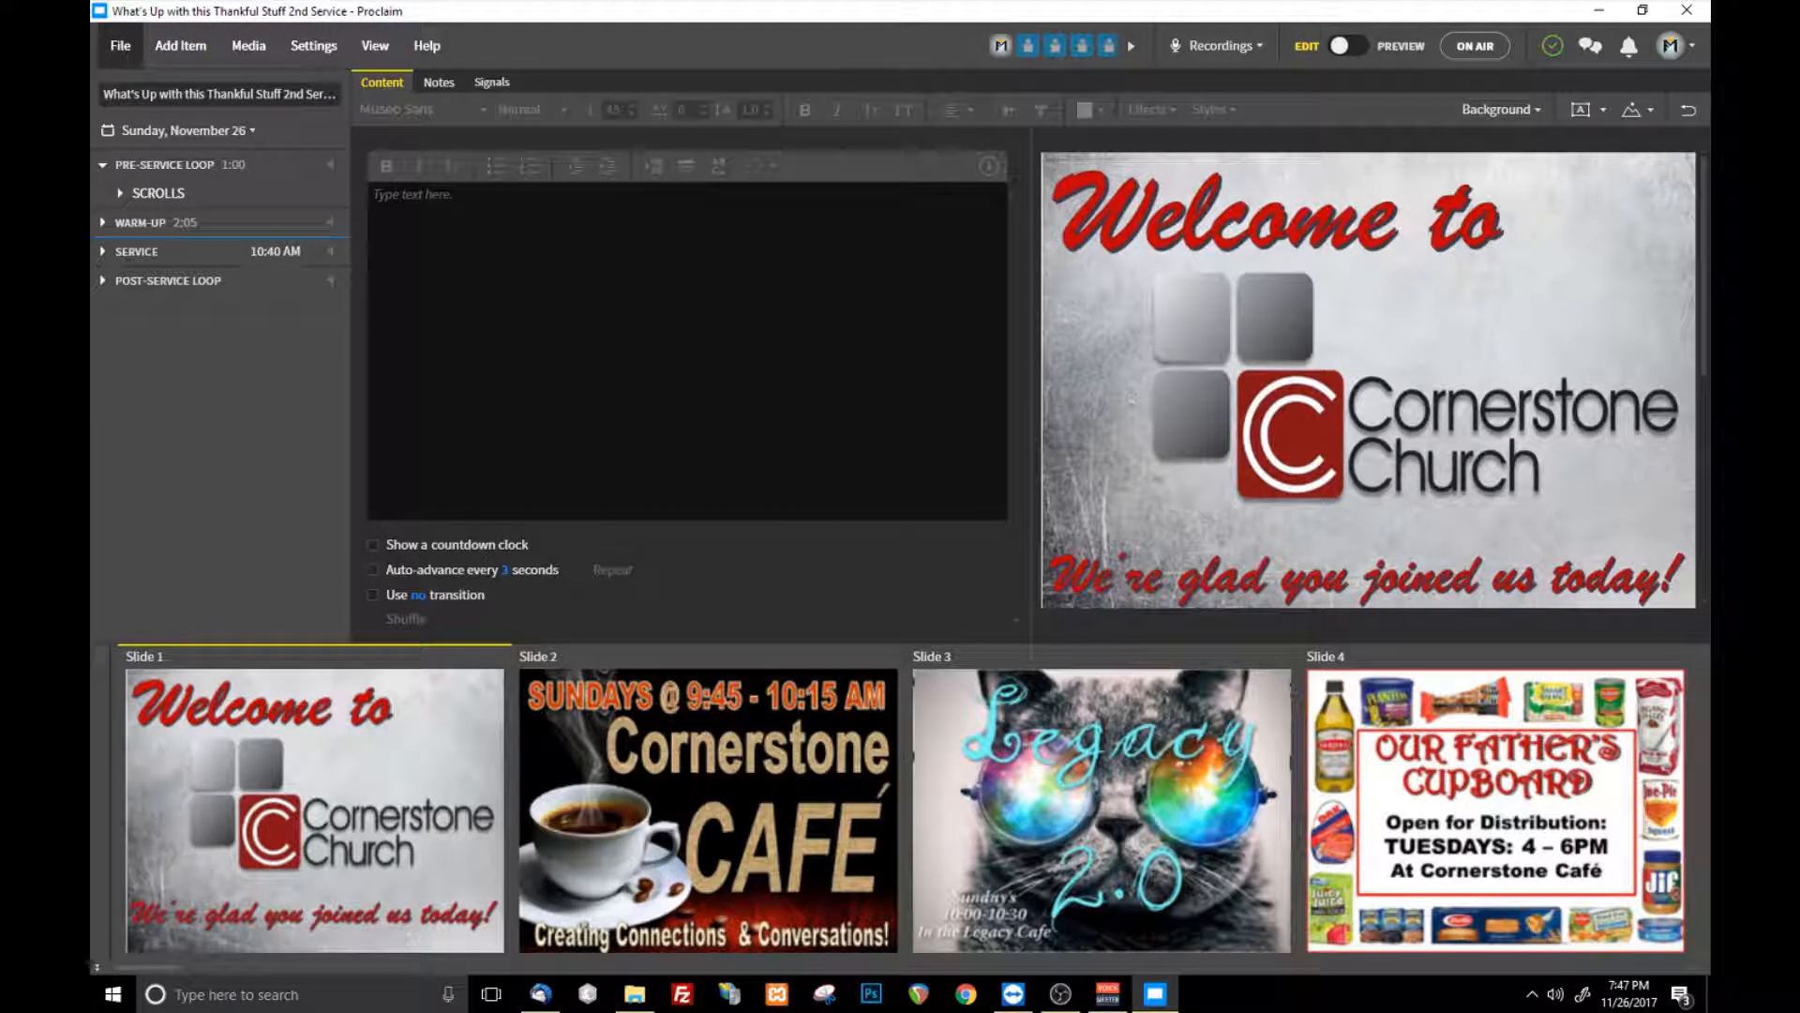
{"action": "left_click", "coordinate": [120, 45]}
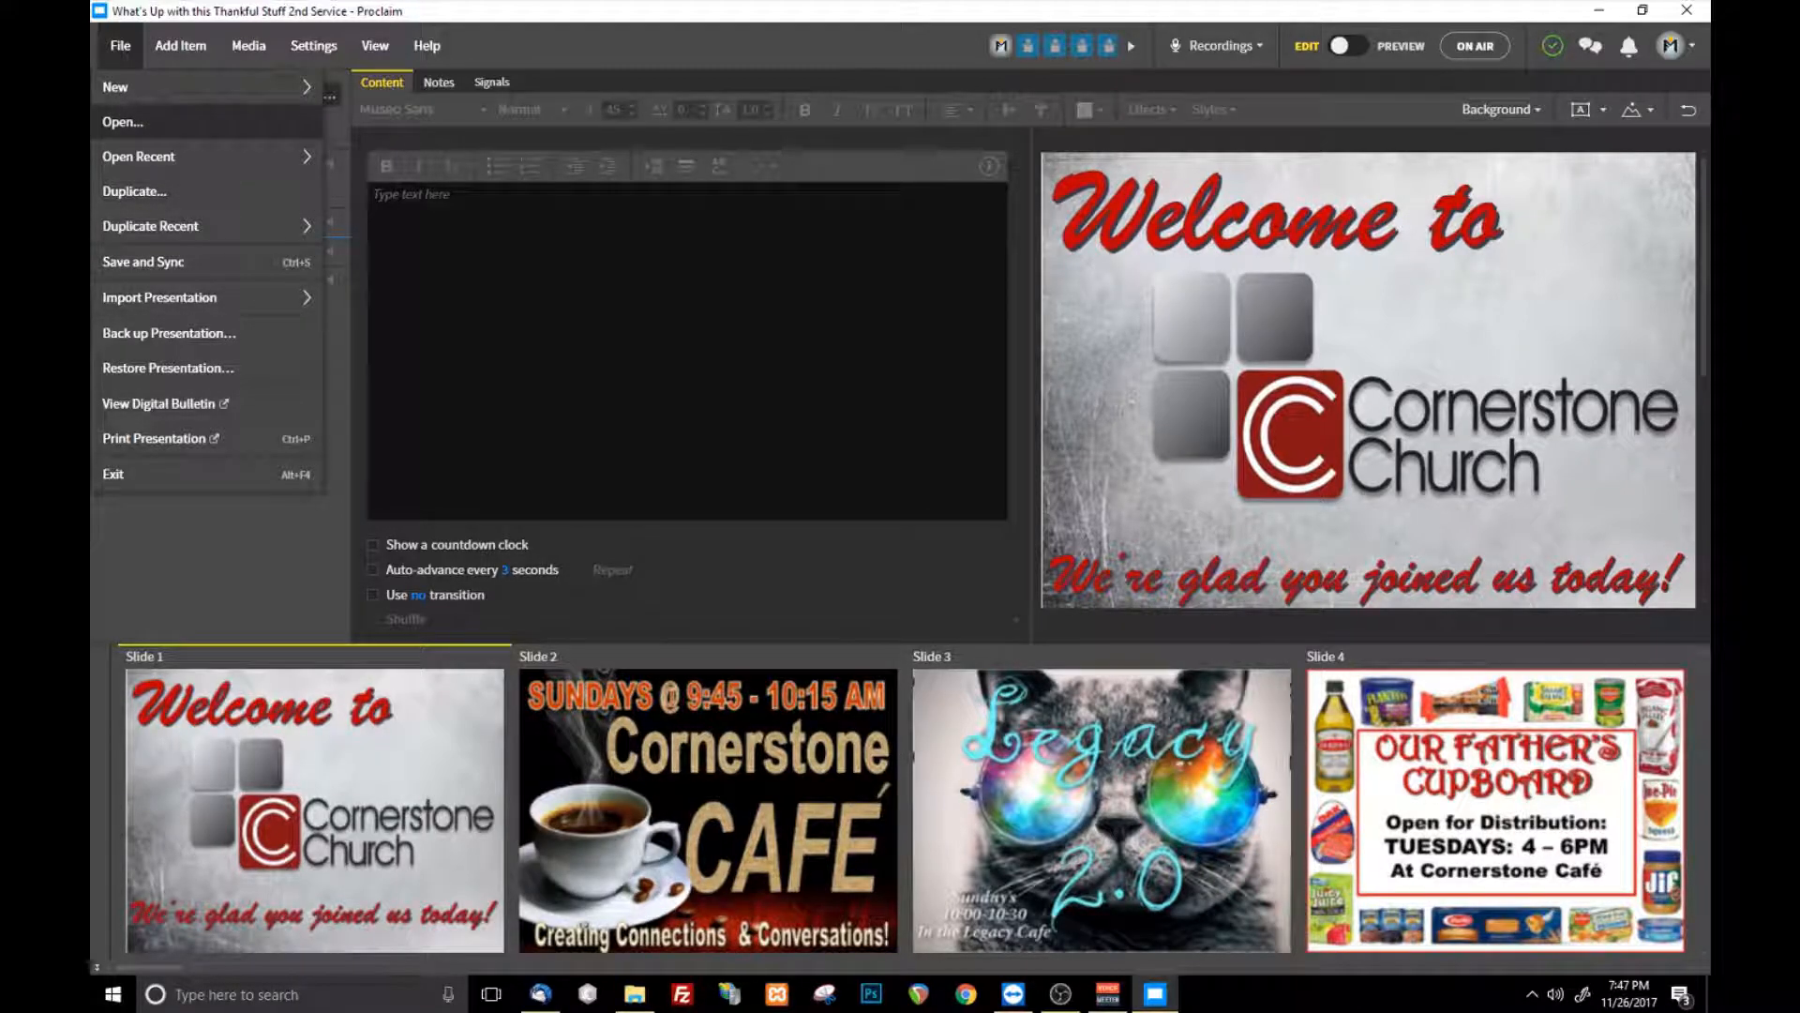
{"action": "mouse_move", "coordinate": [169, 87]}
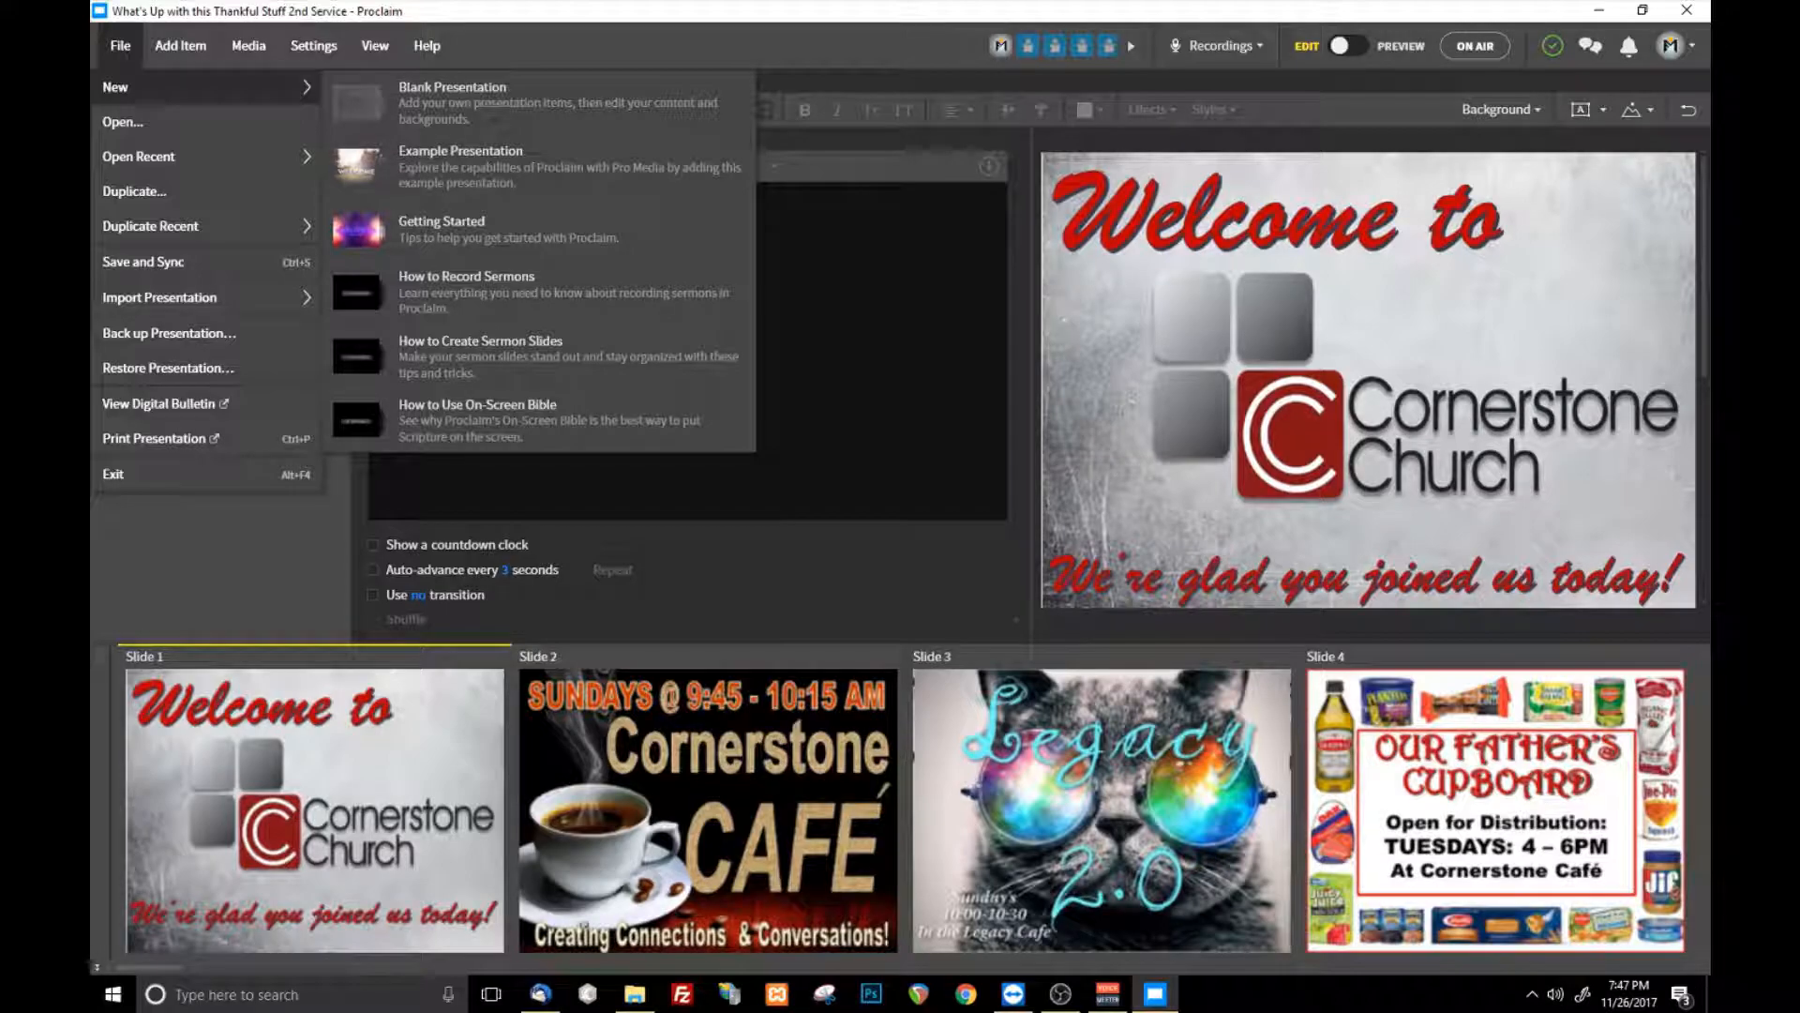
{"action": "left_click", "coordinate": [451, 94]}
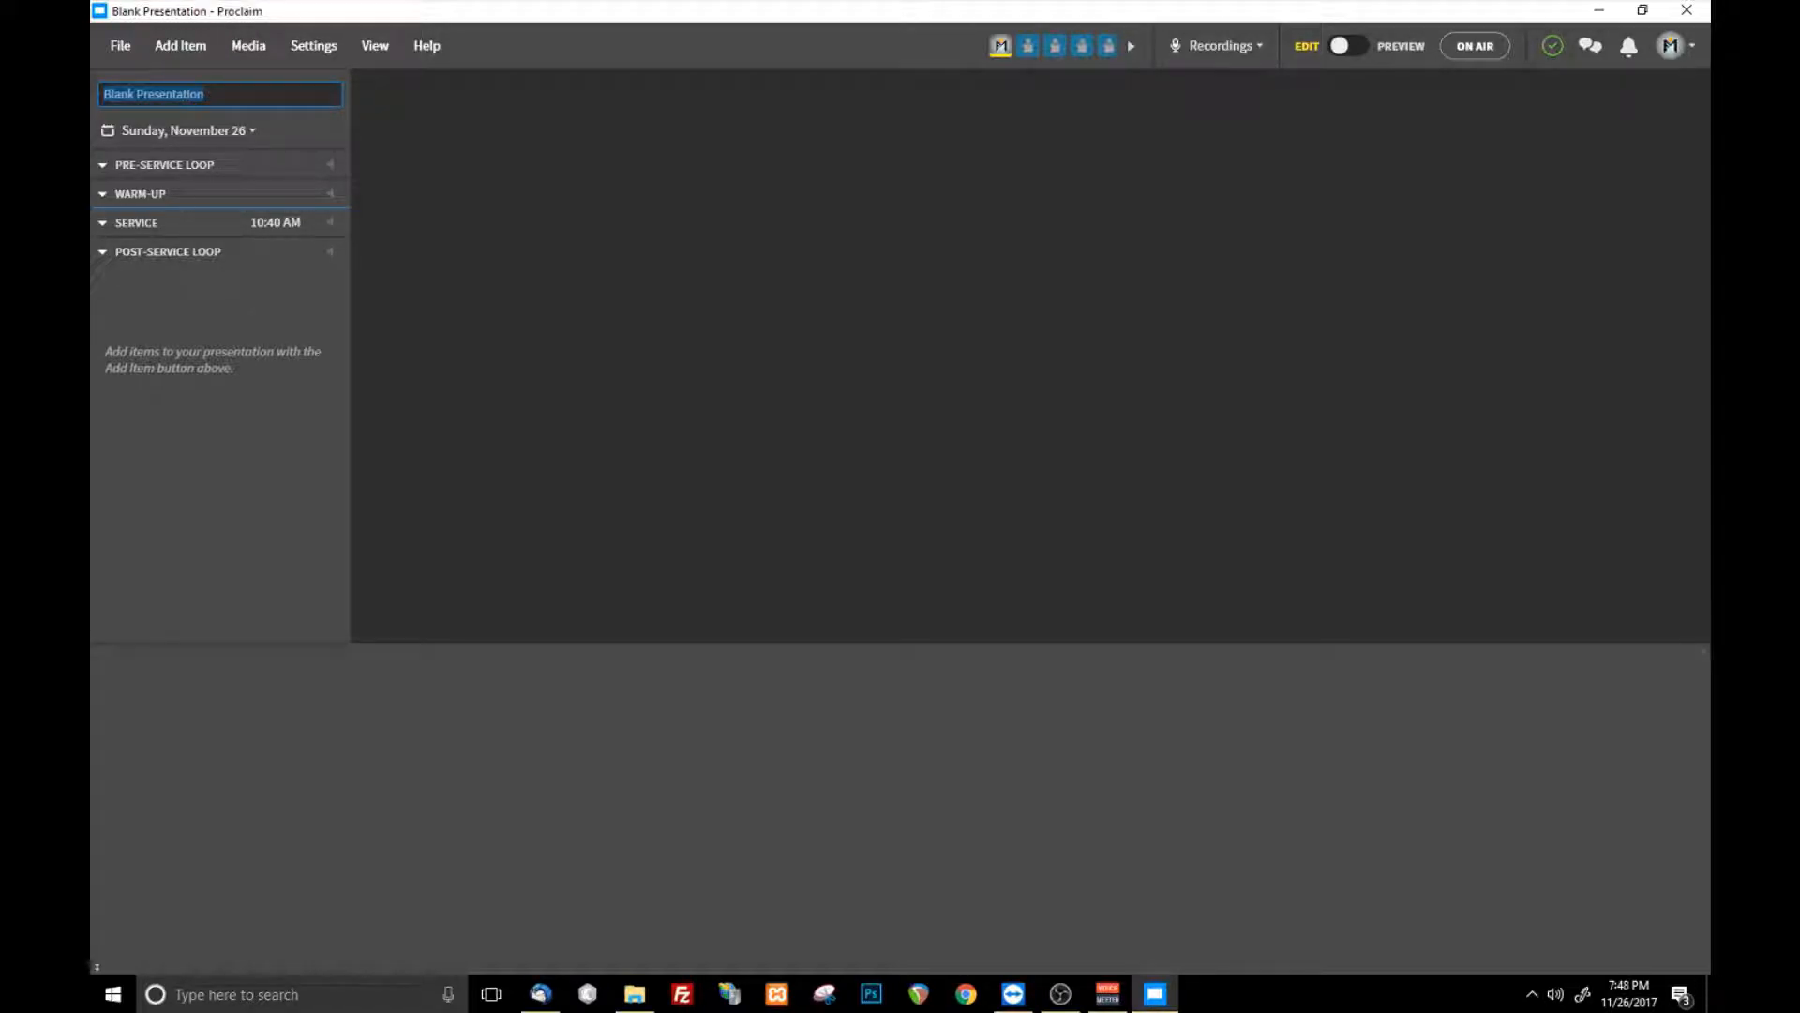
- Name the new presentation "Test Presentation"
{"action": "type", "text": "Te"}
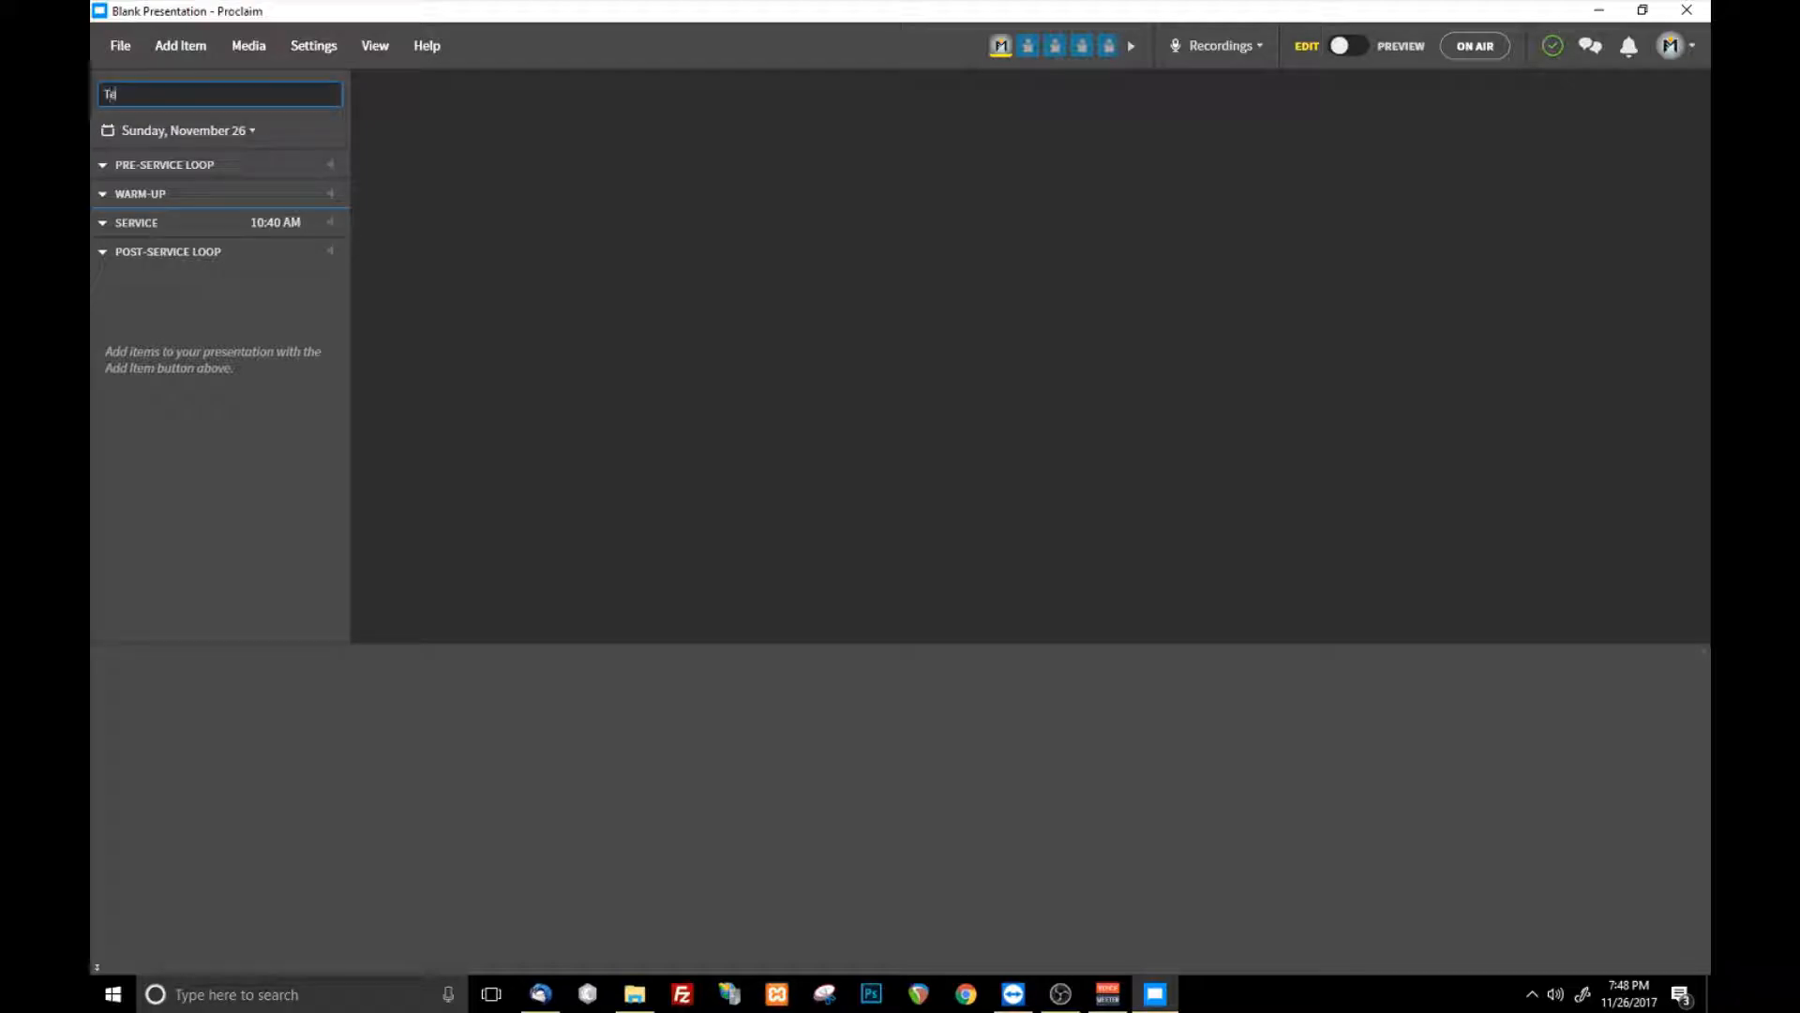
{"action": "type", "text": "st Presentation"}
{"action": "key", "text": "Return"}
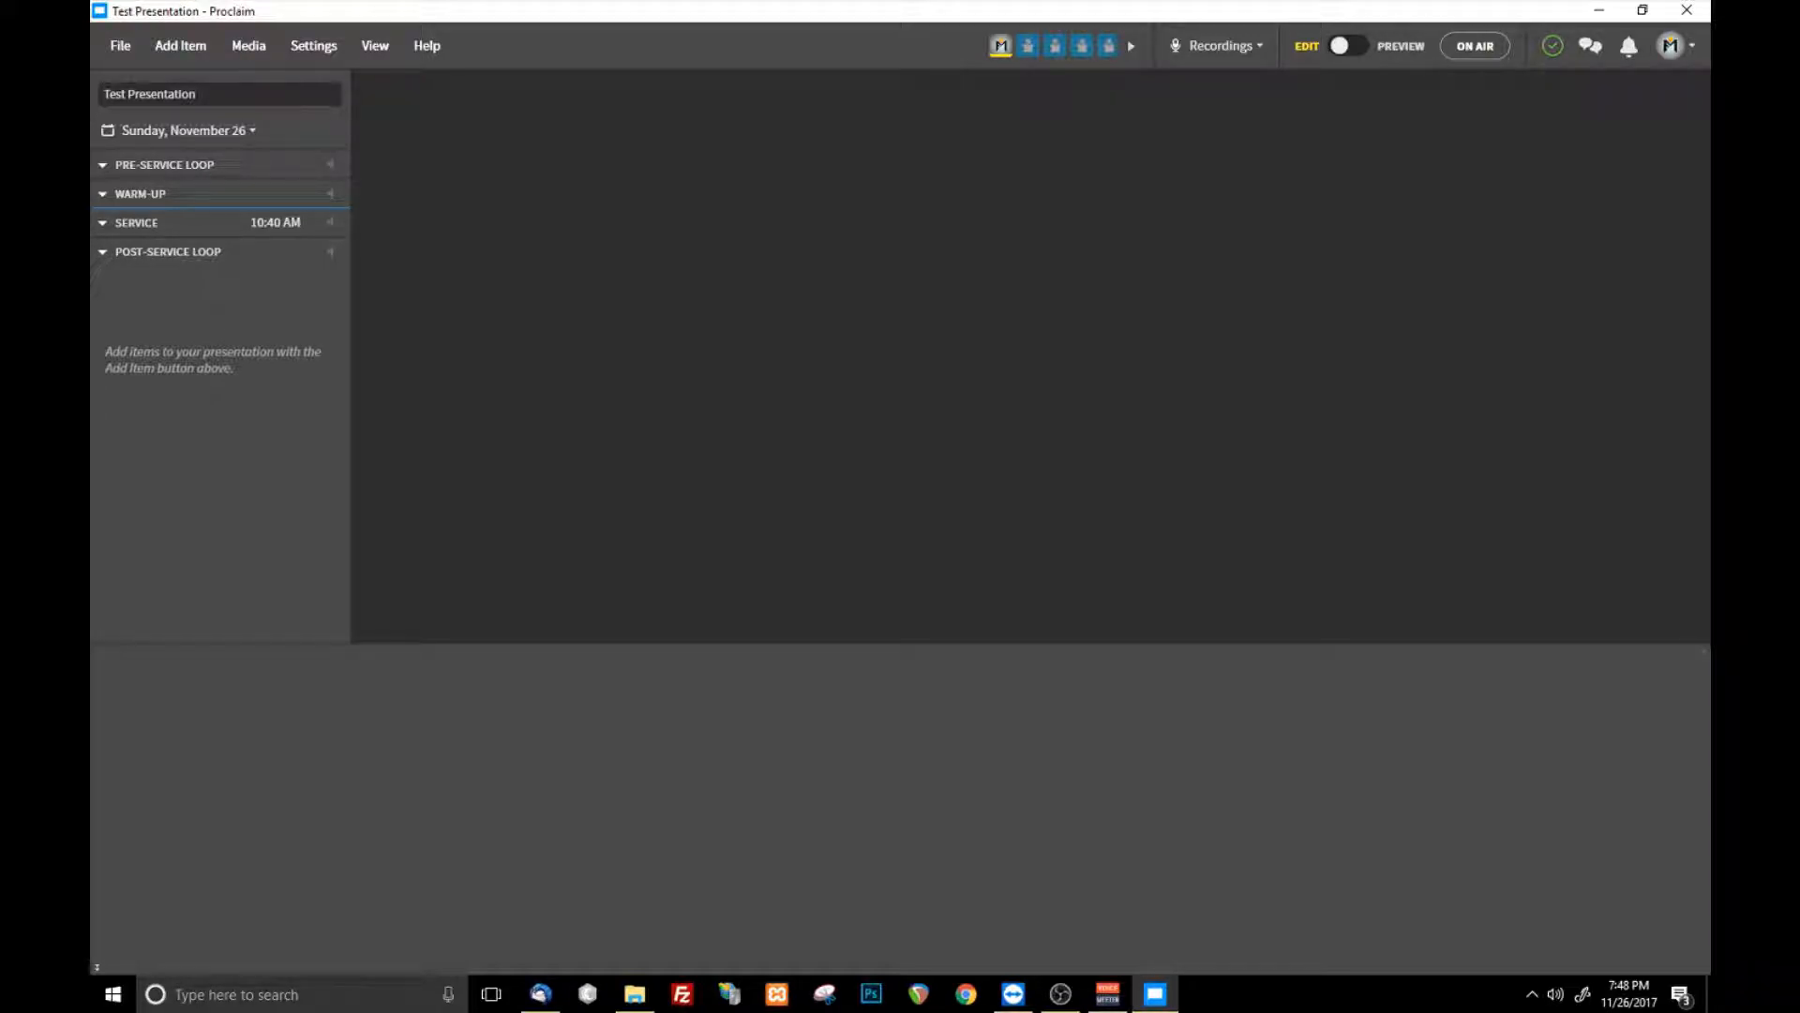
- Set the presentation date to Friday, November 24, and change it back to Sunday, November 26
{"action": "left_click", "coordinate": [183, 130]}
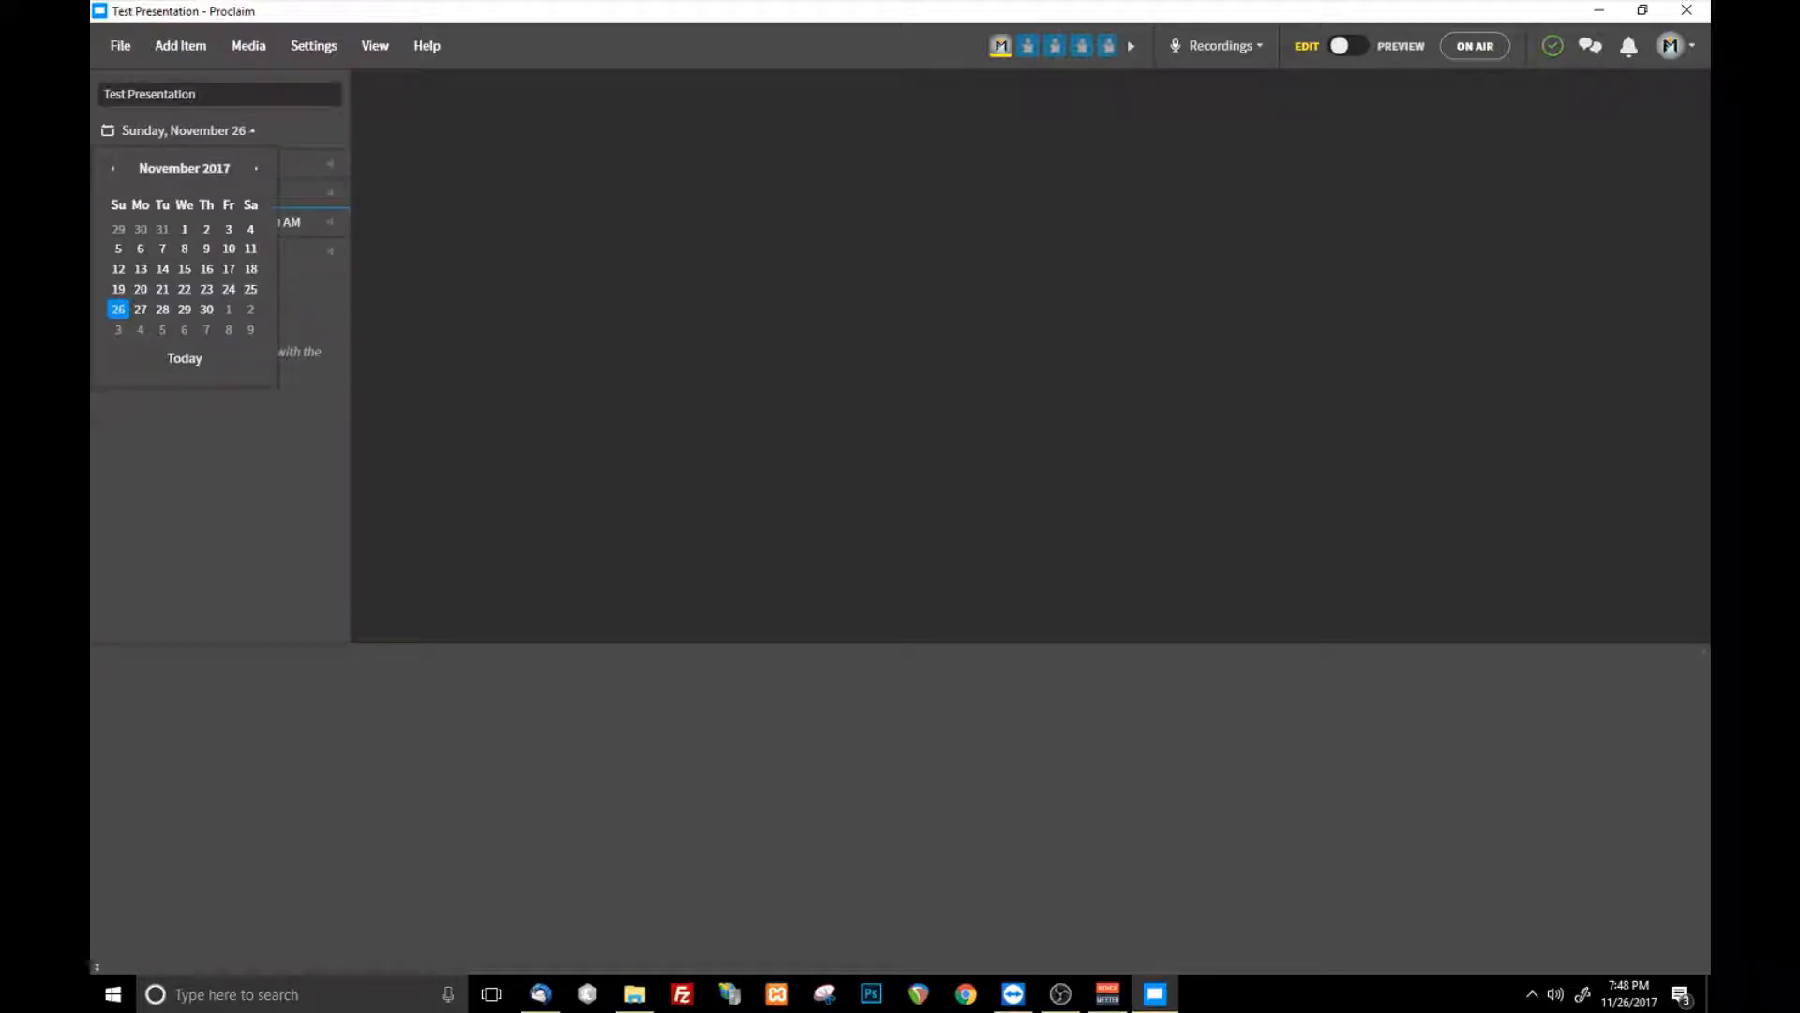
{"action": "left_click", "coordinate": [183, 130]}
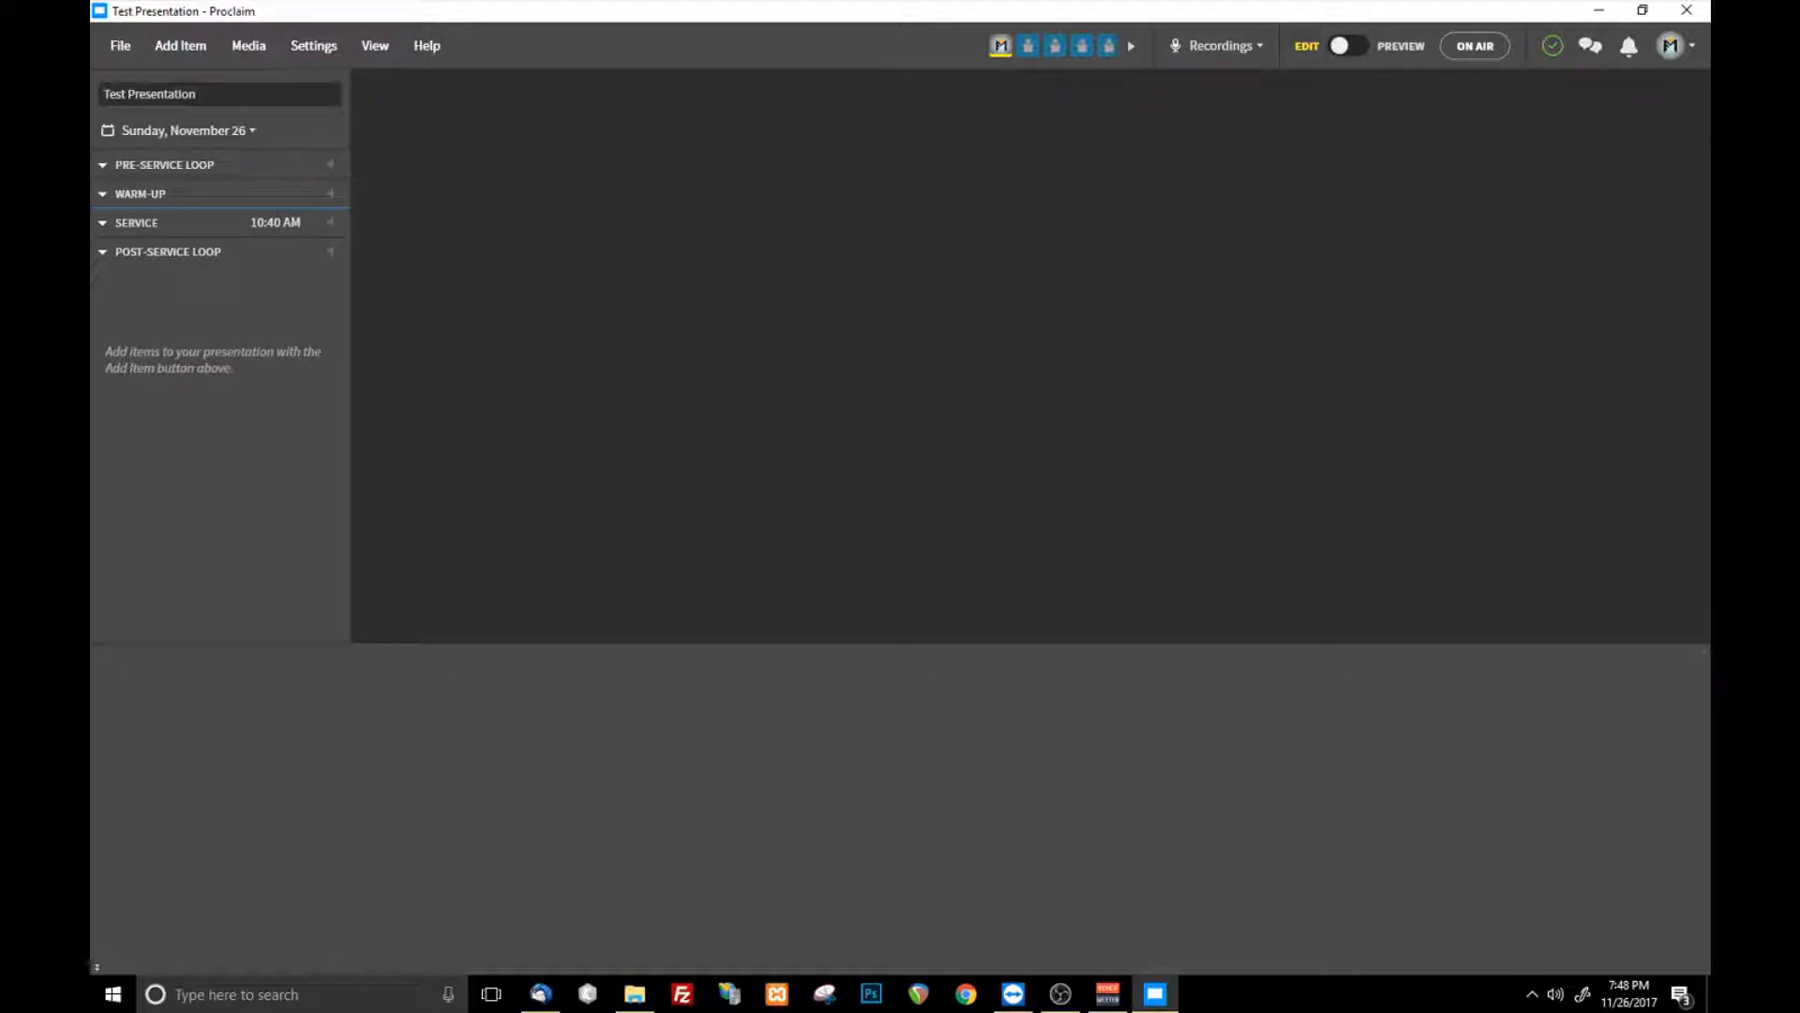
{"action": "left_click", "coordinate": [183, 130]}
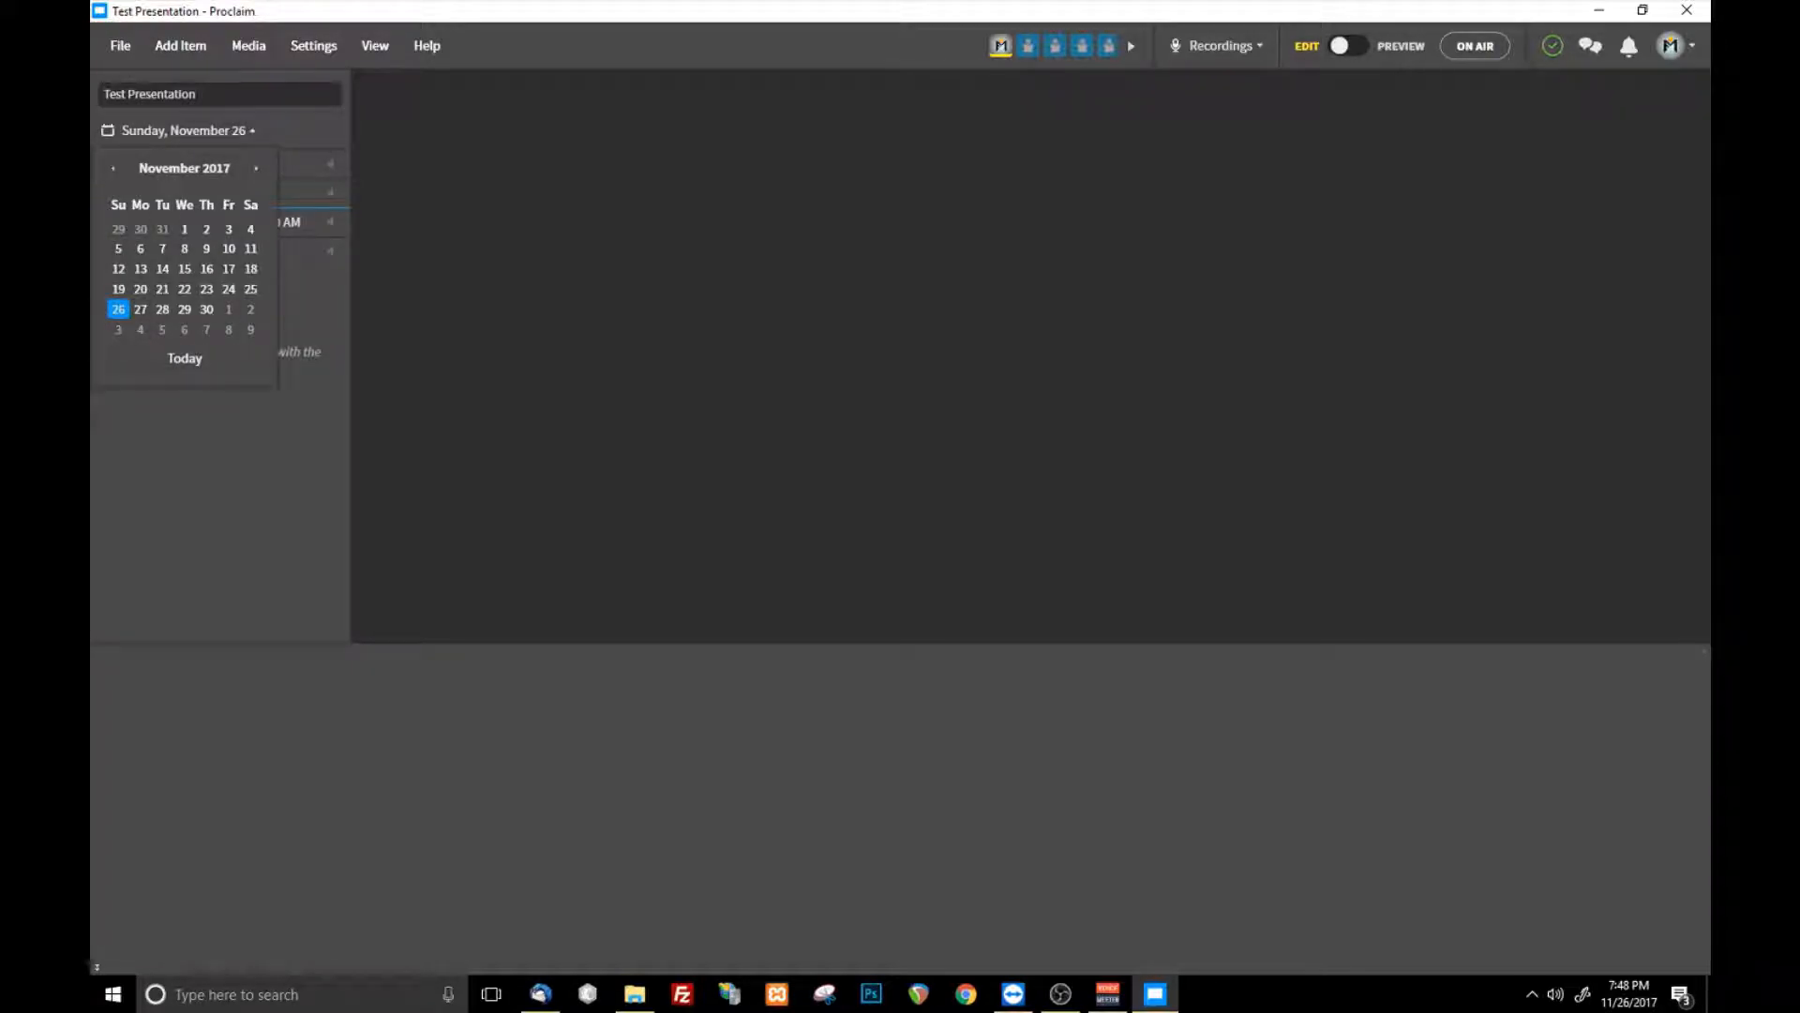
{"action": "left_click", "coordinate": [183, 130]}
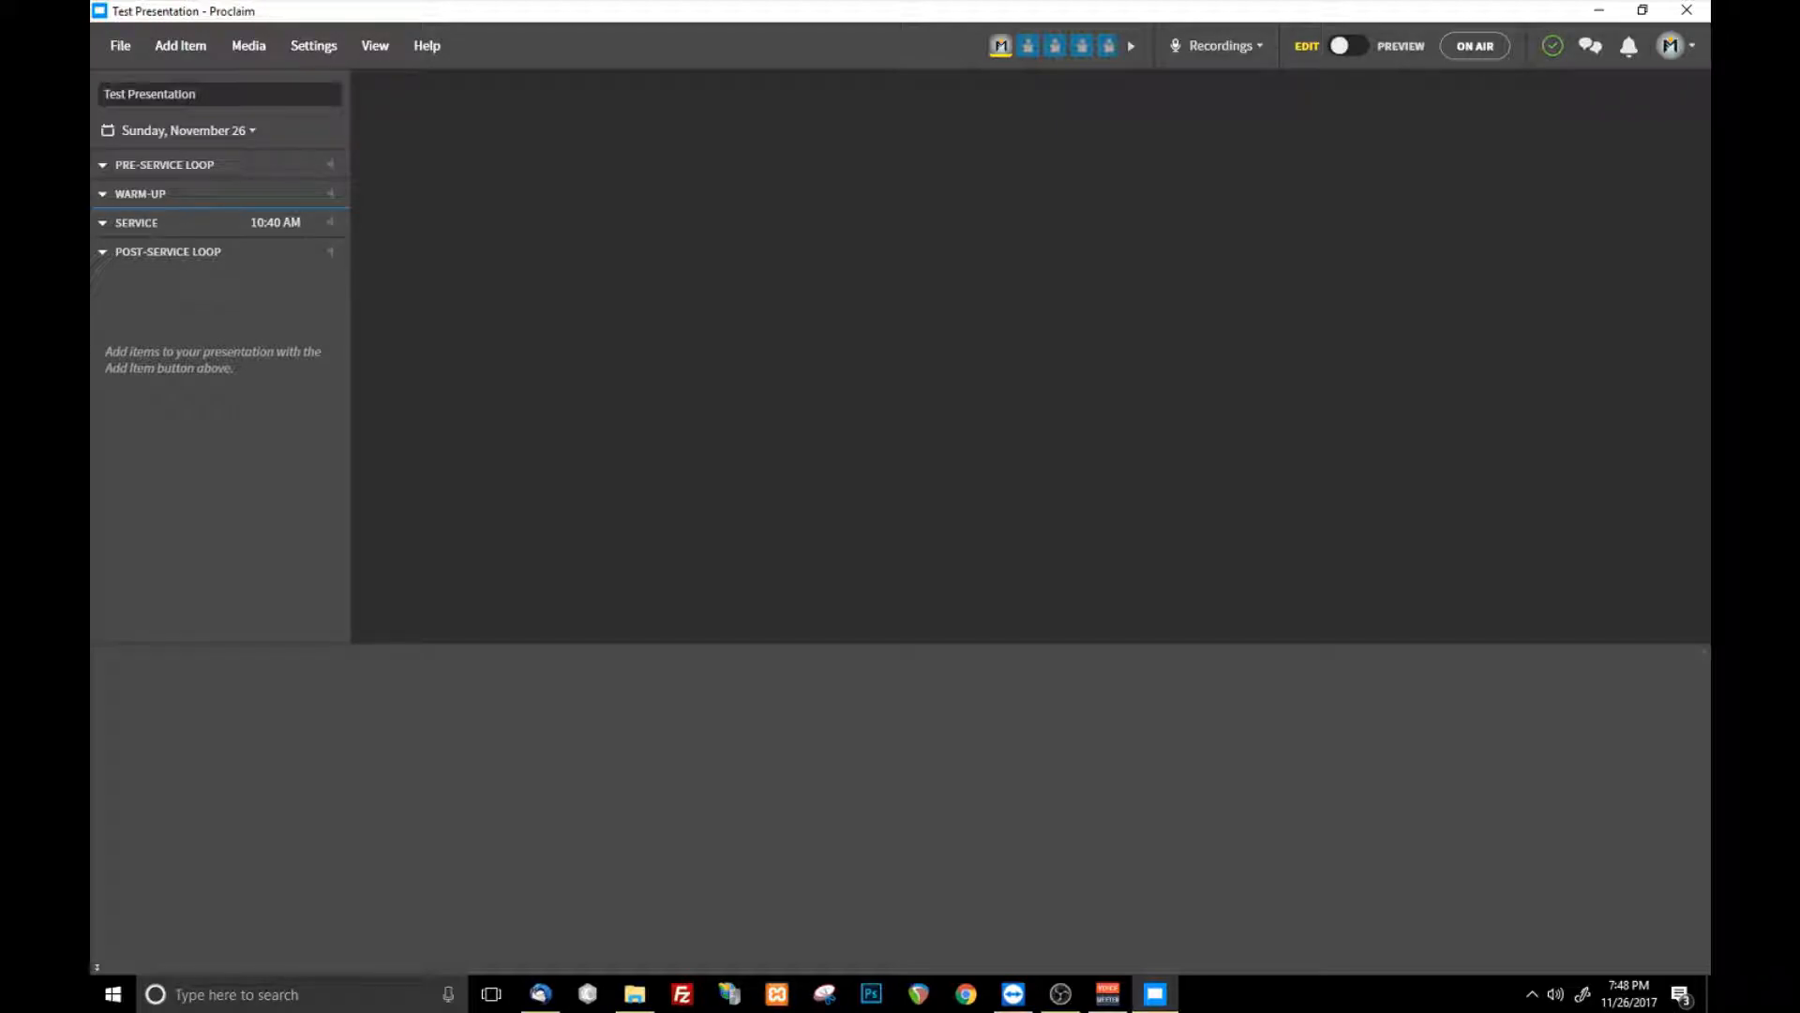
{"action": "left_click", "coordinate": [183, 130]}
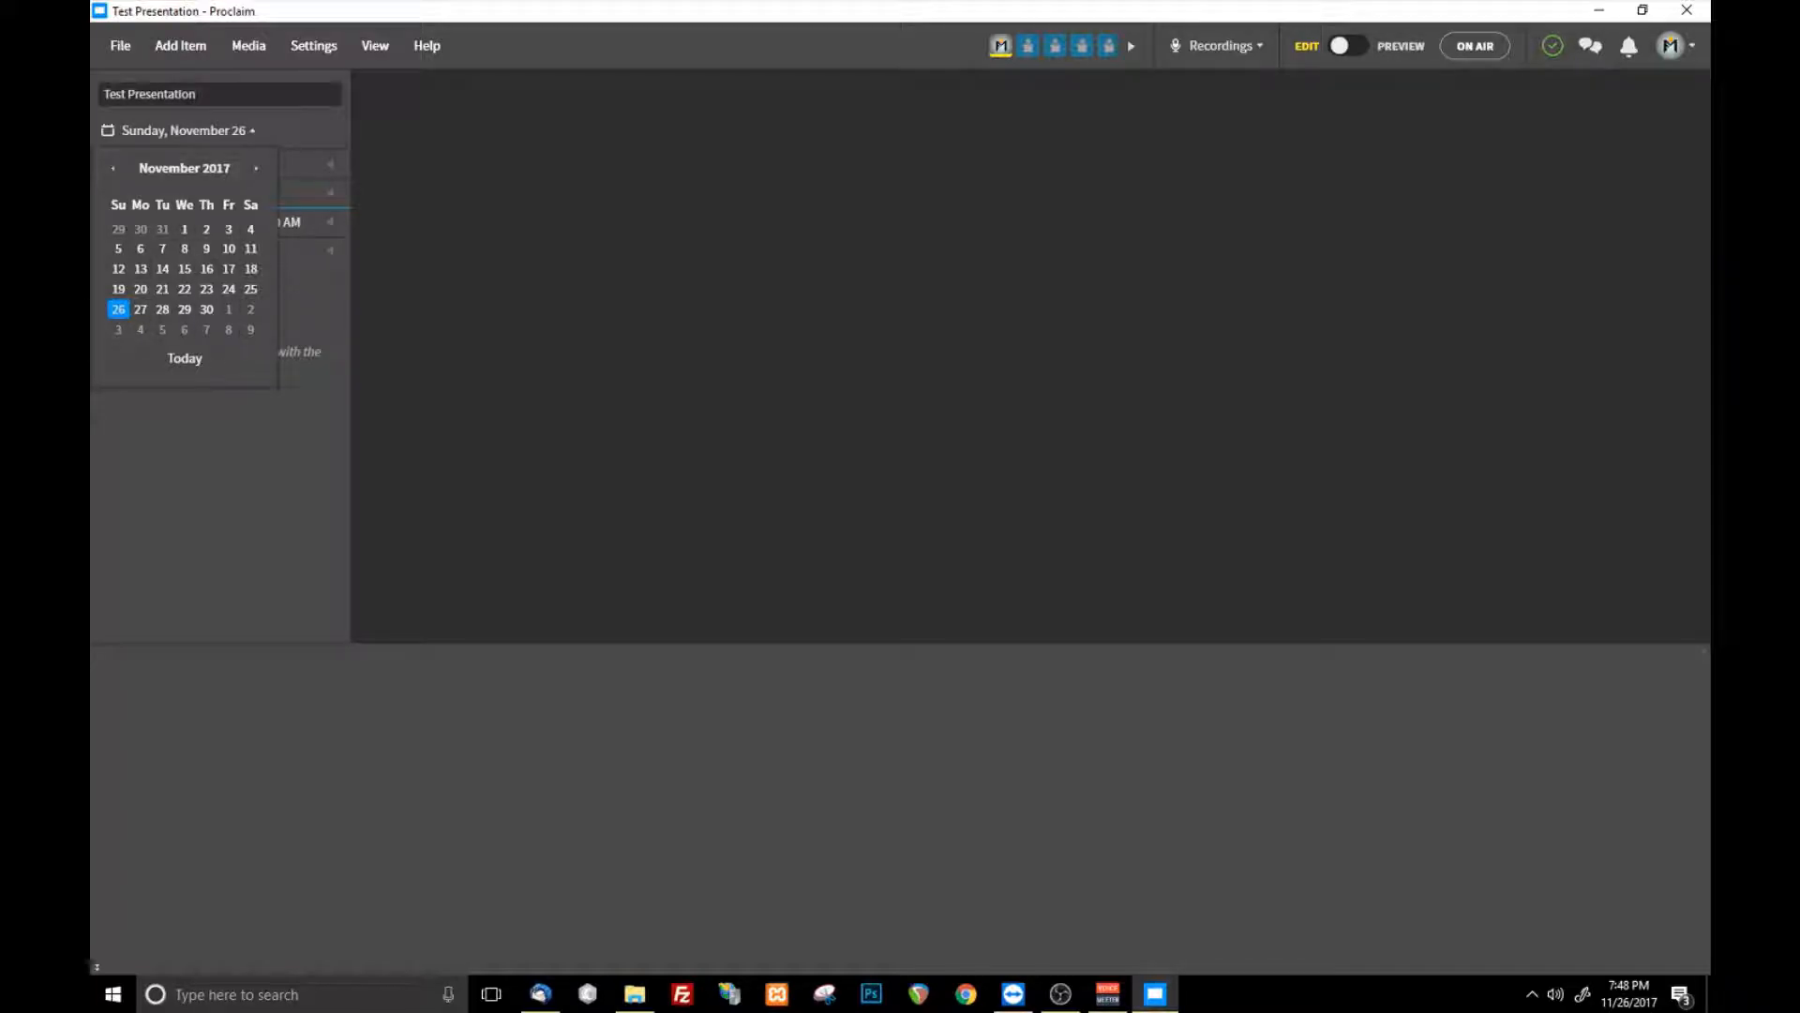
{"action": "left_click", "coordinate": [183, 130]}
{"action": "left_click", "coordinate": [183, 130]}
{"action": "left_click", "coordinate": [228, 289]}
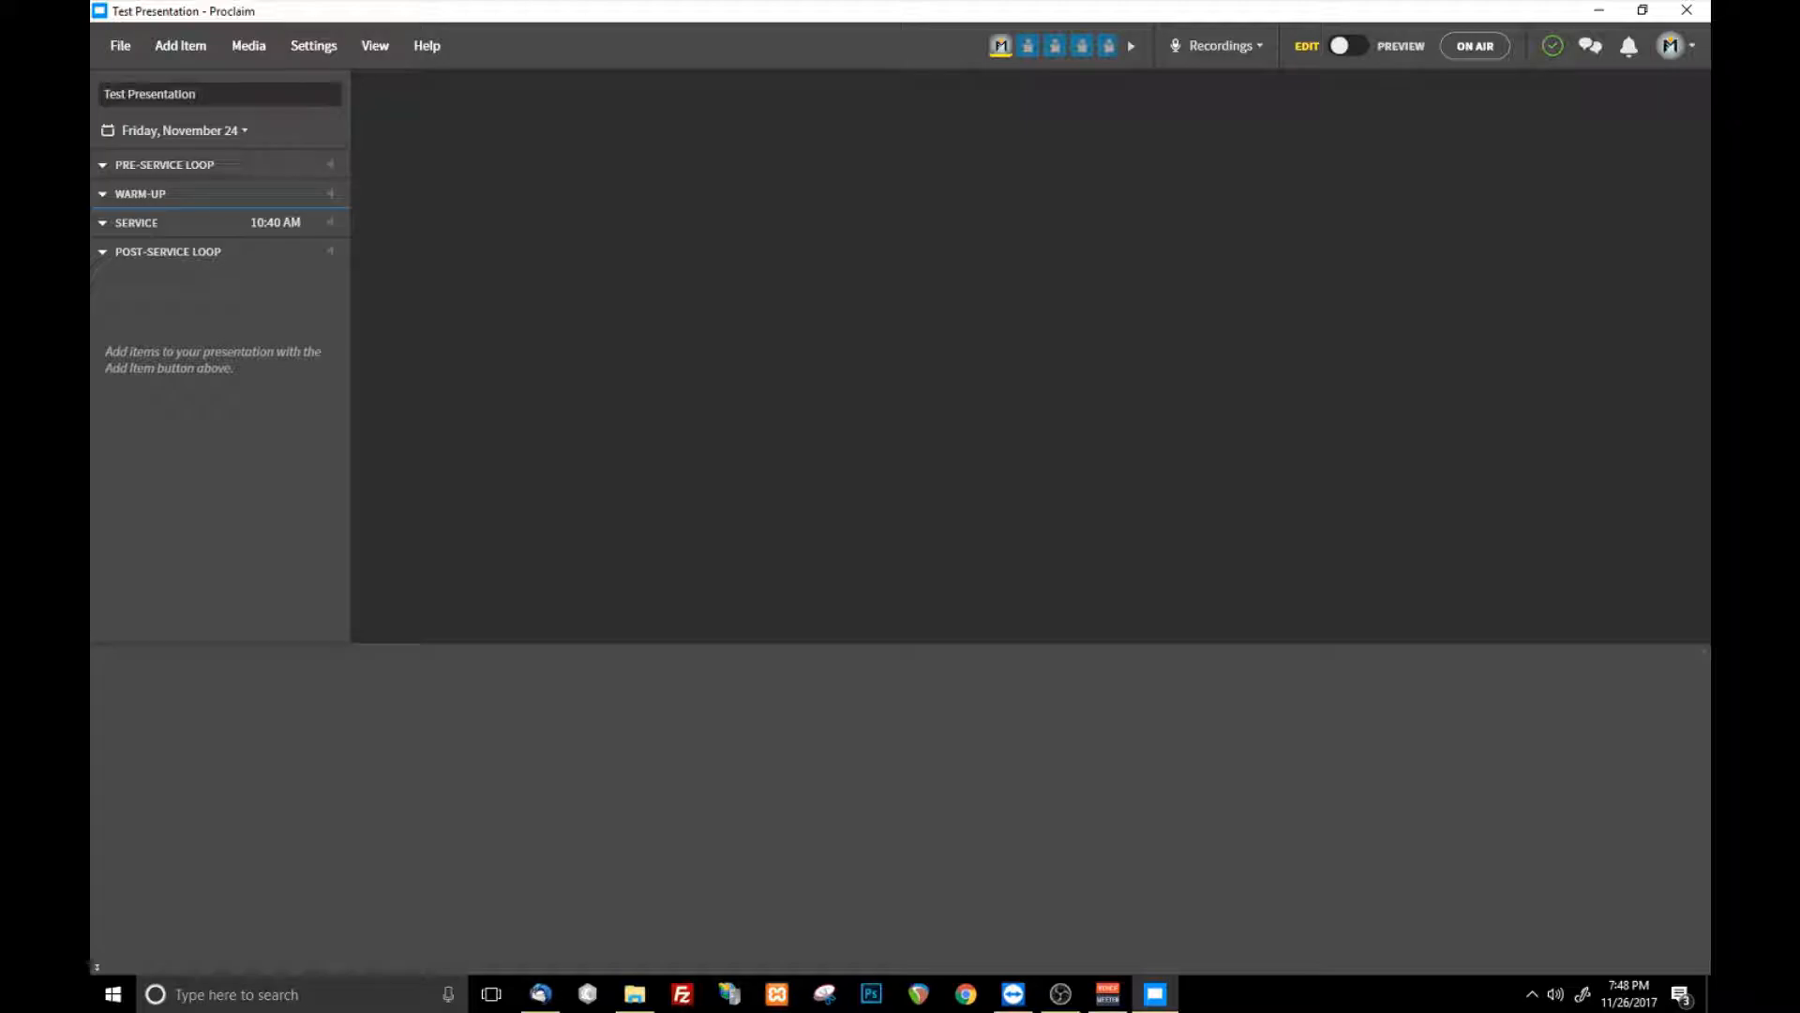
{"action": "left_click", "coordinate": [183, 130]}
{"action": "left_click", "coordinate": [111, 310]}
- Set the start time of the Service section to 8:30 PM
{"action": "left_click", "coordinate": [275, 222]}
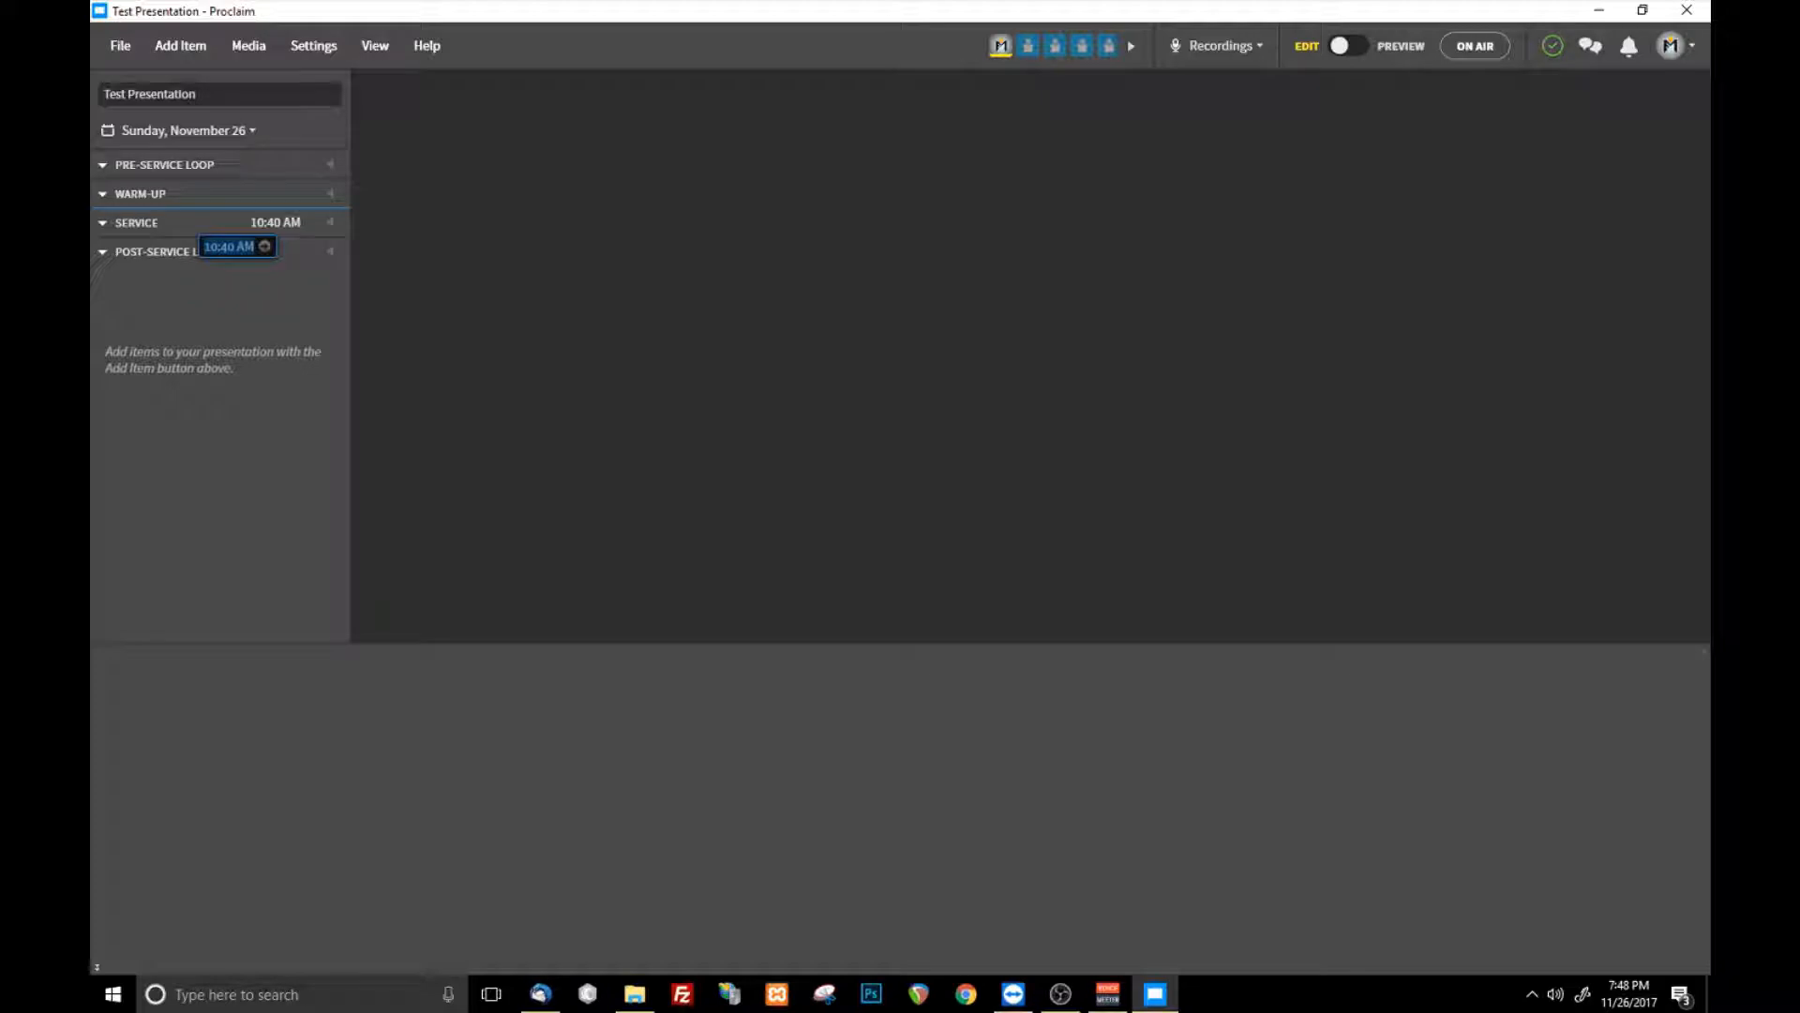
{"action": "type", "text": "1"}
{"action": "type", "text": ":30"}
{"action": "key", "text": "Return"}
{"action": "left_click", "coordinate": [278, 223]}
{"action": "left_click", "coordinate": [239, 247]}
{"action": "key", "text": "BackSpace"}
{"action": "type", "text": "P"}
{"action": "key", "text": "Return"}
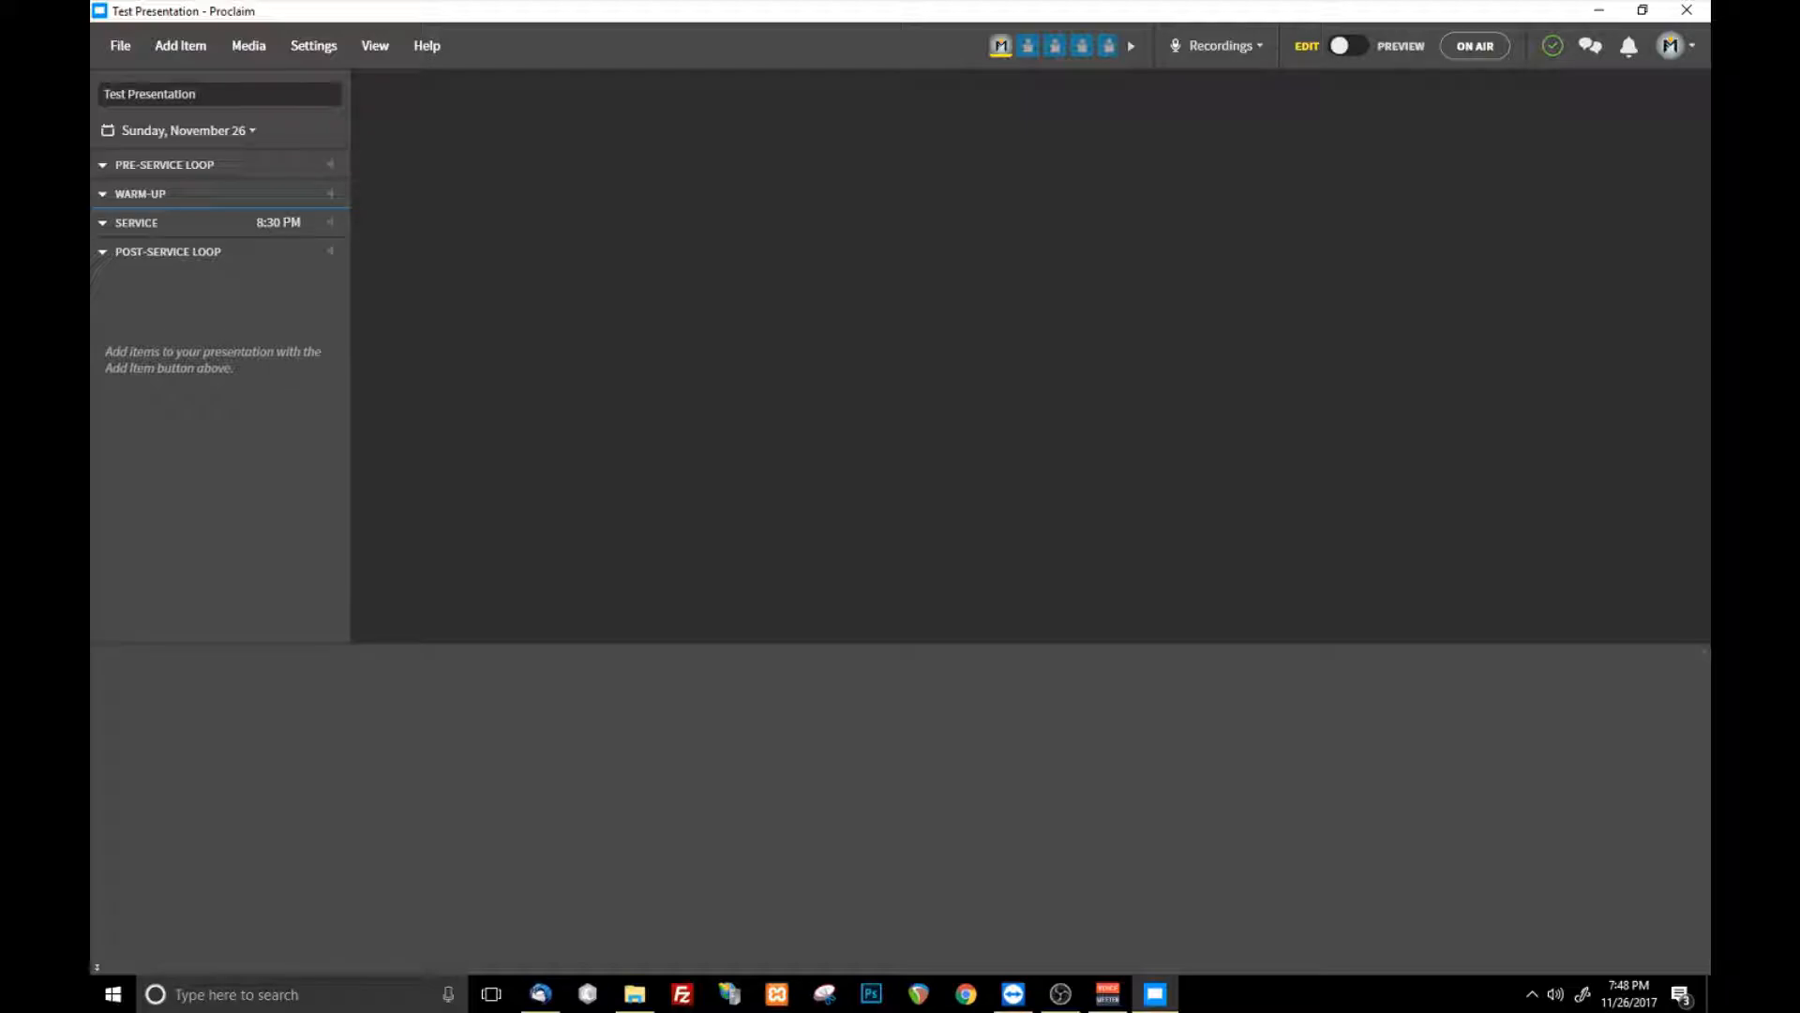
{"action": "left_click", "coordinate": [278, 222]}
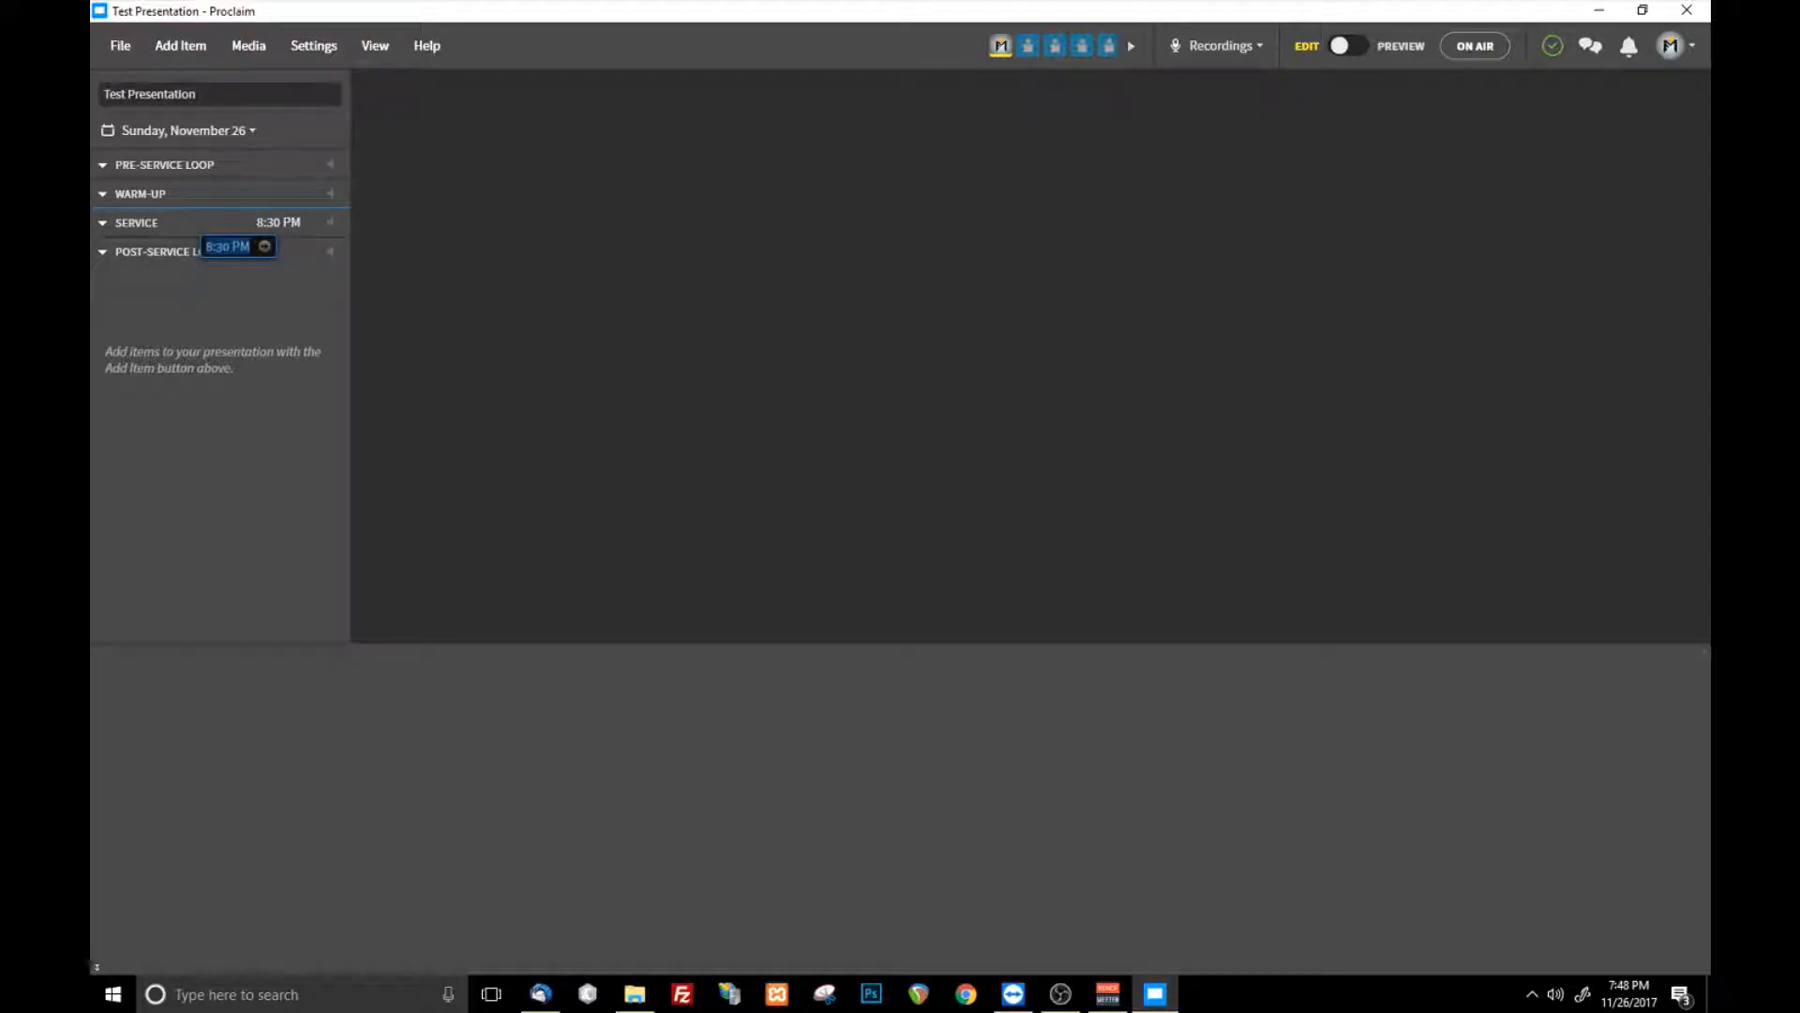
{"action": "left_click", "coordinate": [205, 247]}
{"action": "key", "text": "Return"}
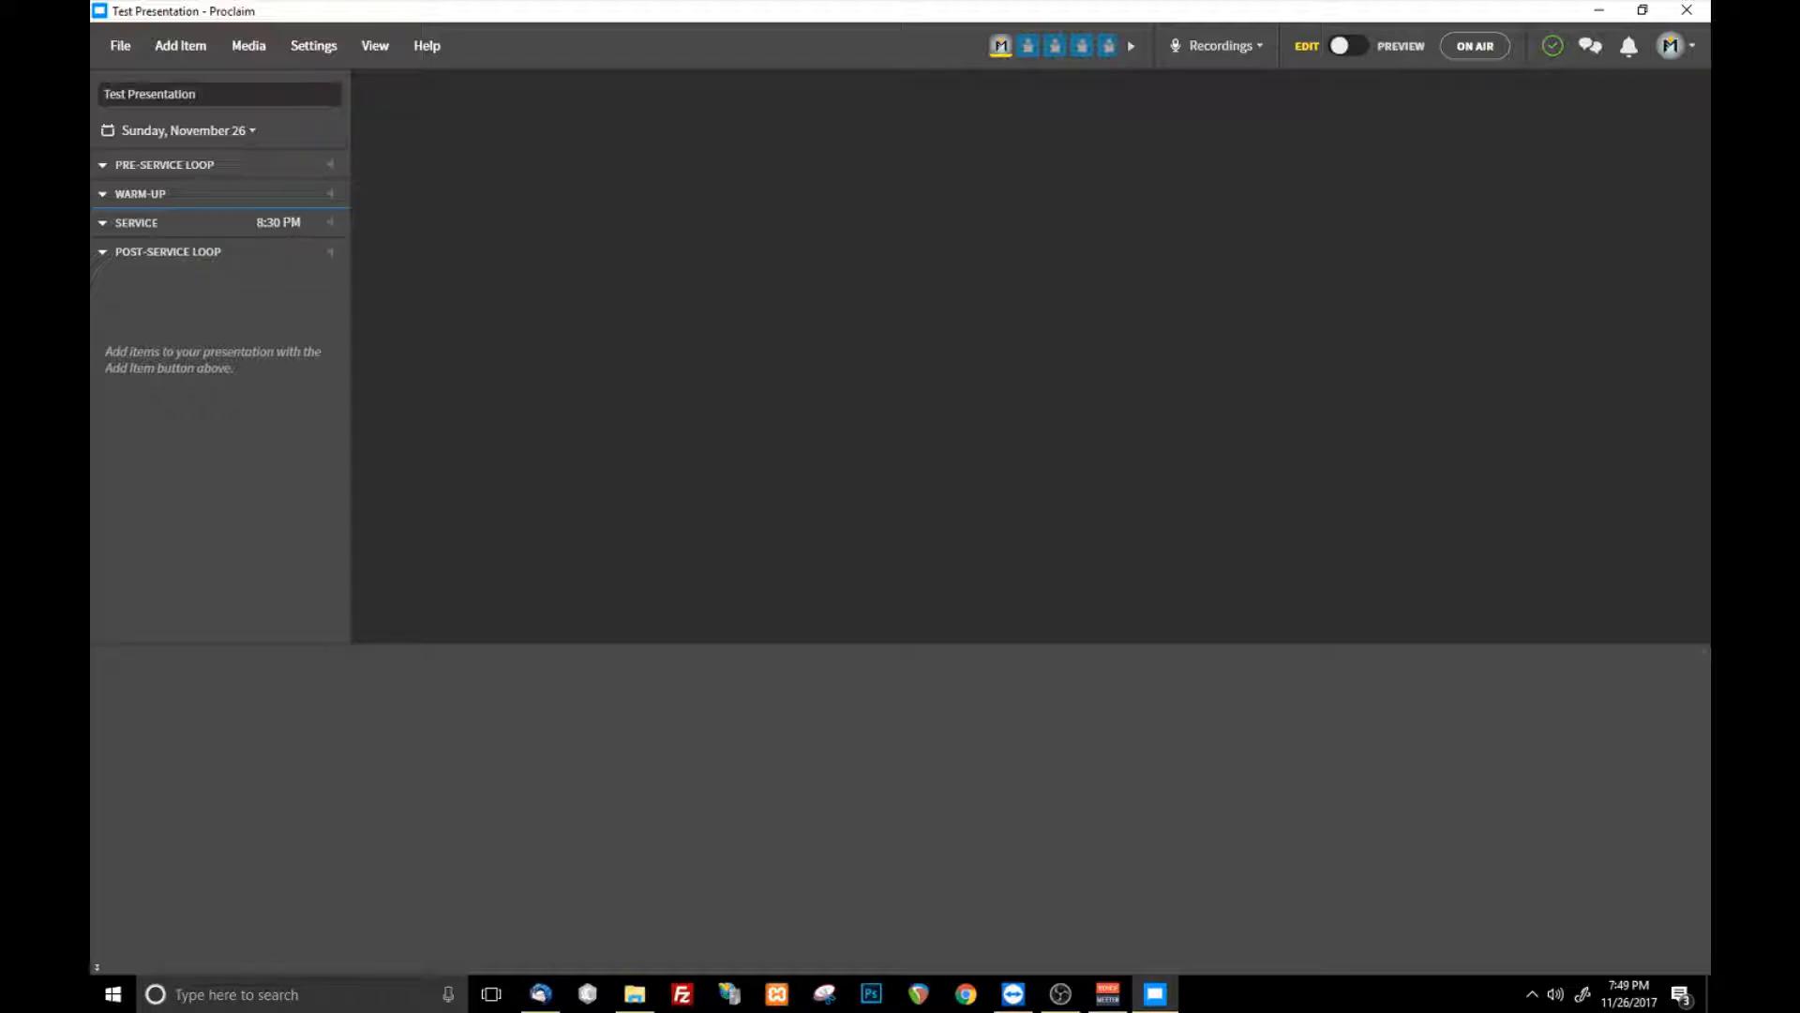
- Save and sync the test presentation
{"action": "left_click", "coordinate": [120, 46]}
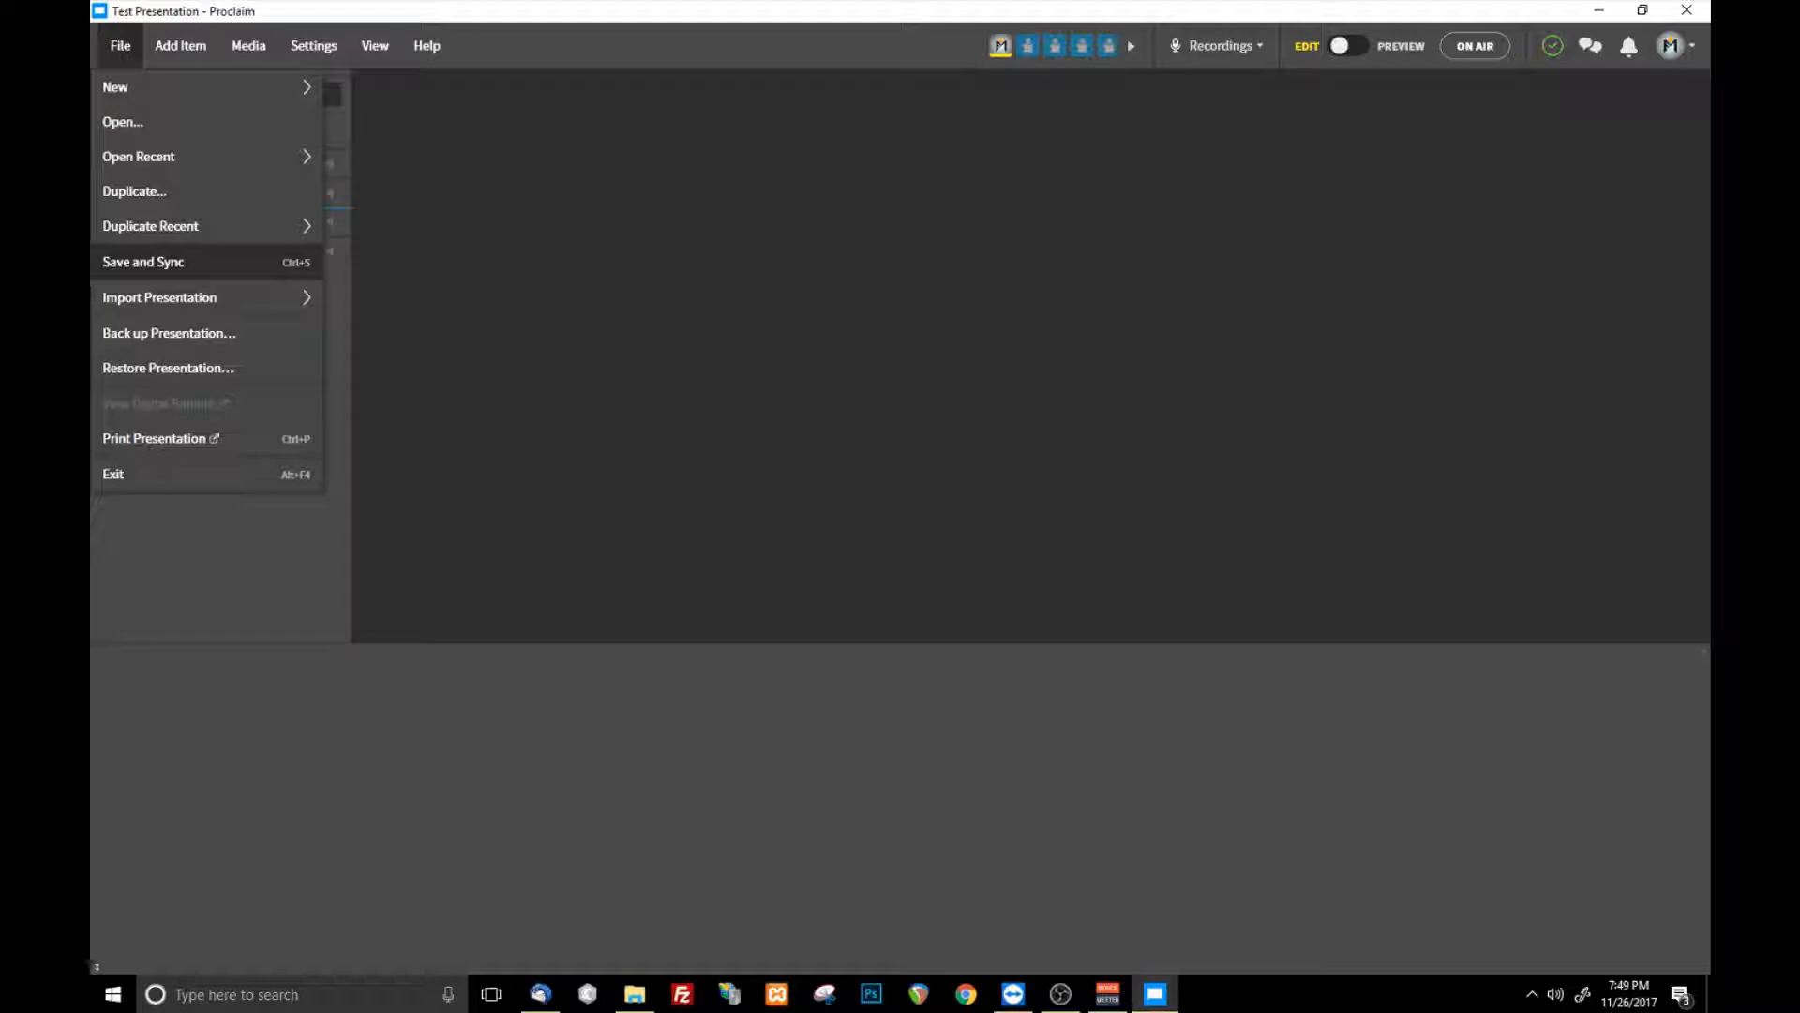
{"action": "left_click", "coordinate": [142, 262]}
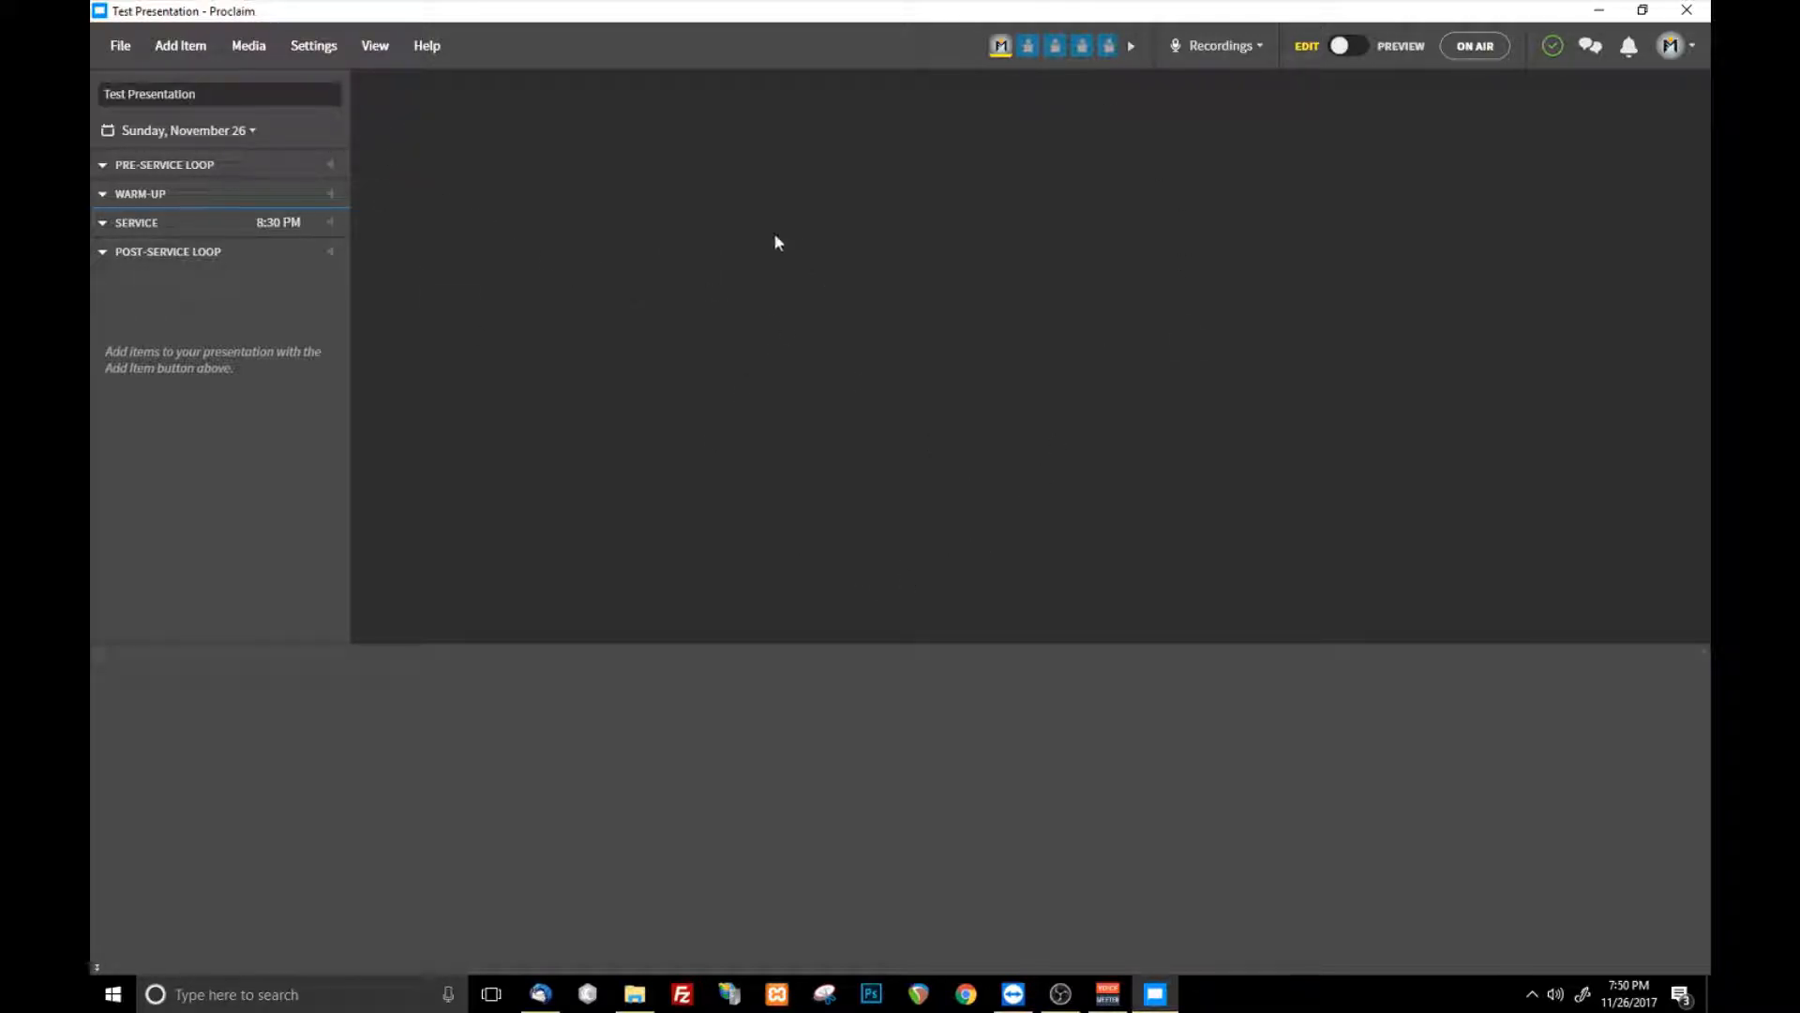
- Review the recent presentations, and browse the full list of saved presentations without opening one
{"action": "left_click", "coordinate": [141, 59]}
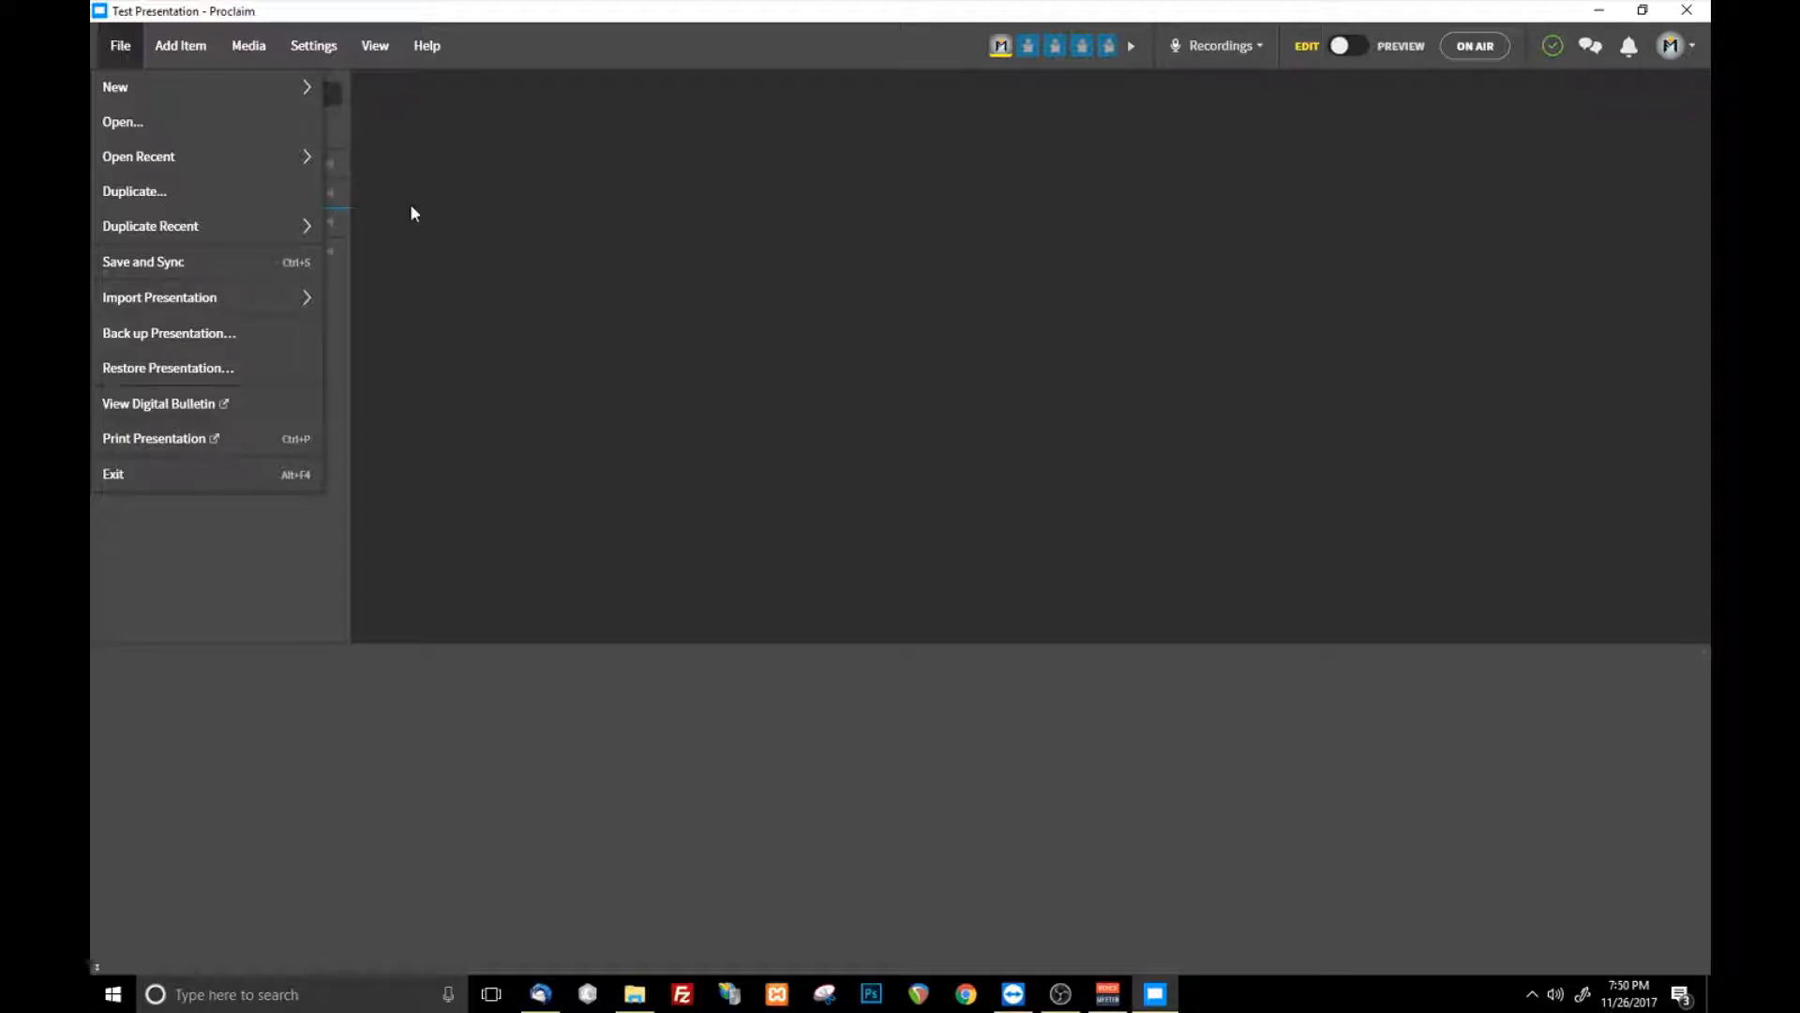
{"action": "mouse_move", "coordinate": [285, 169]}
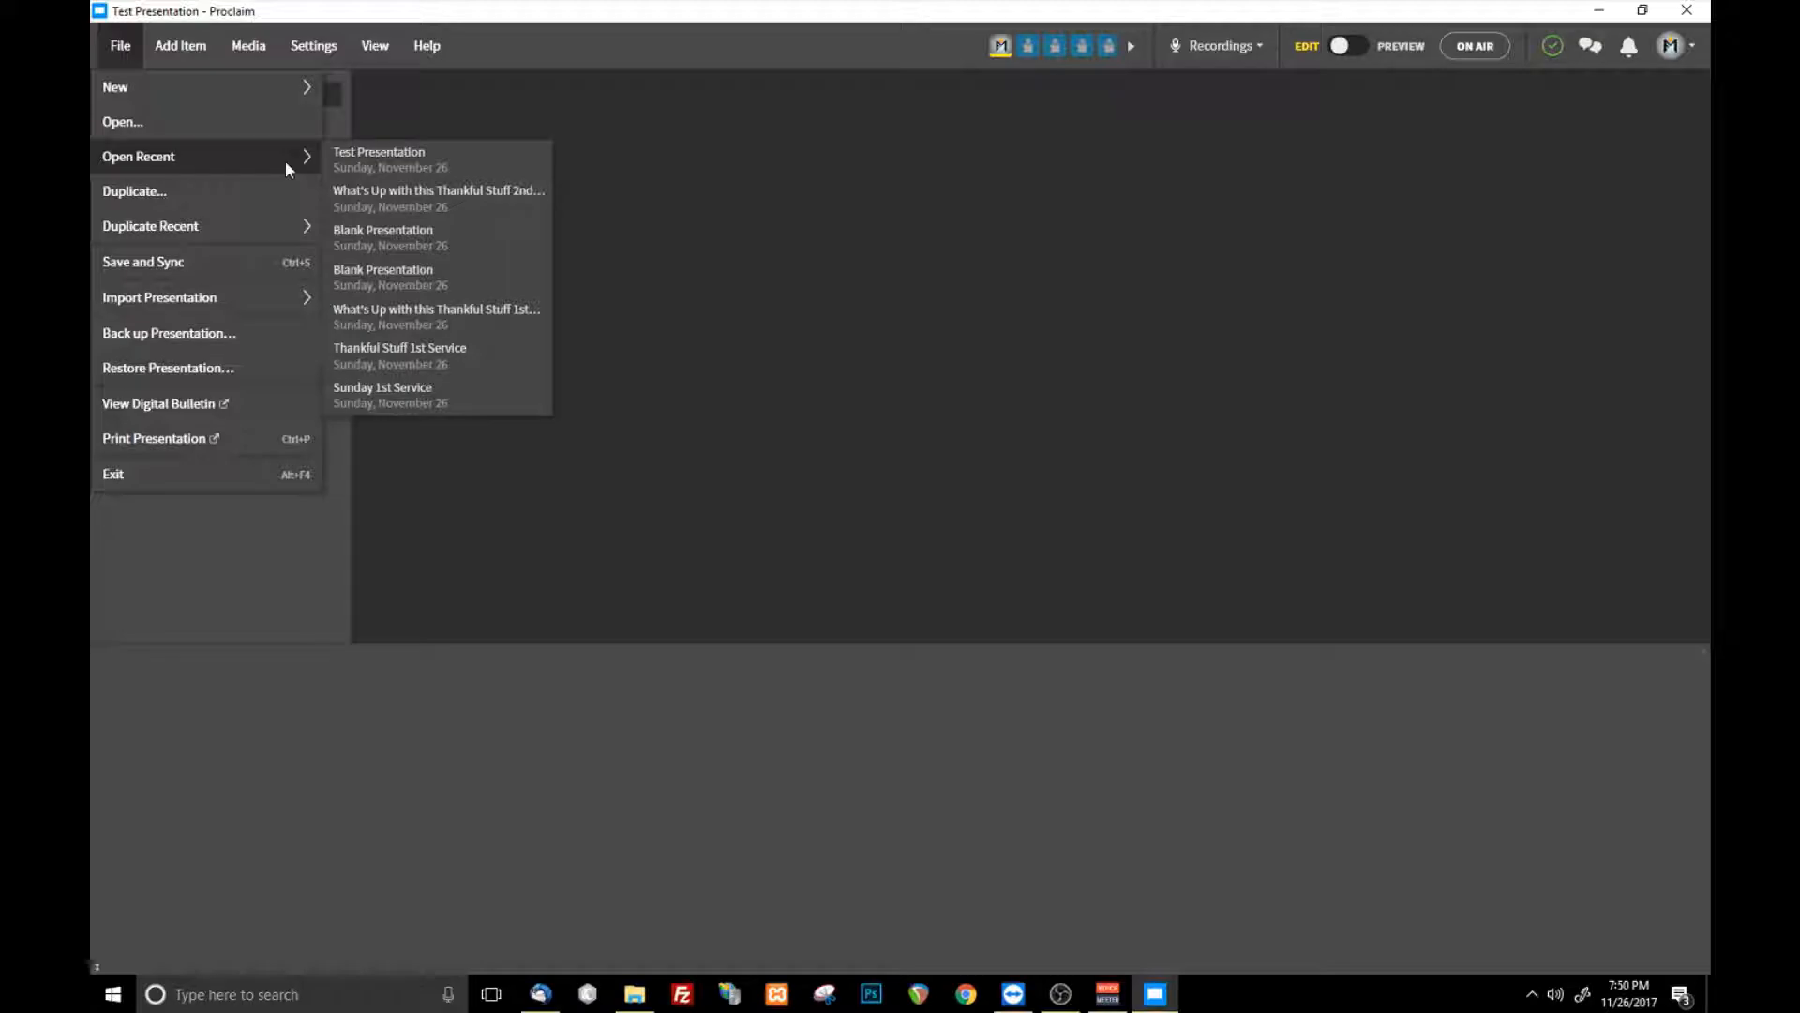
{"action": "left_click", "coordinate": [1665, 782]}
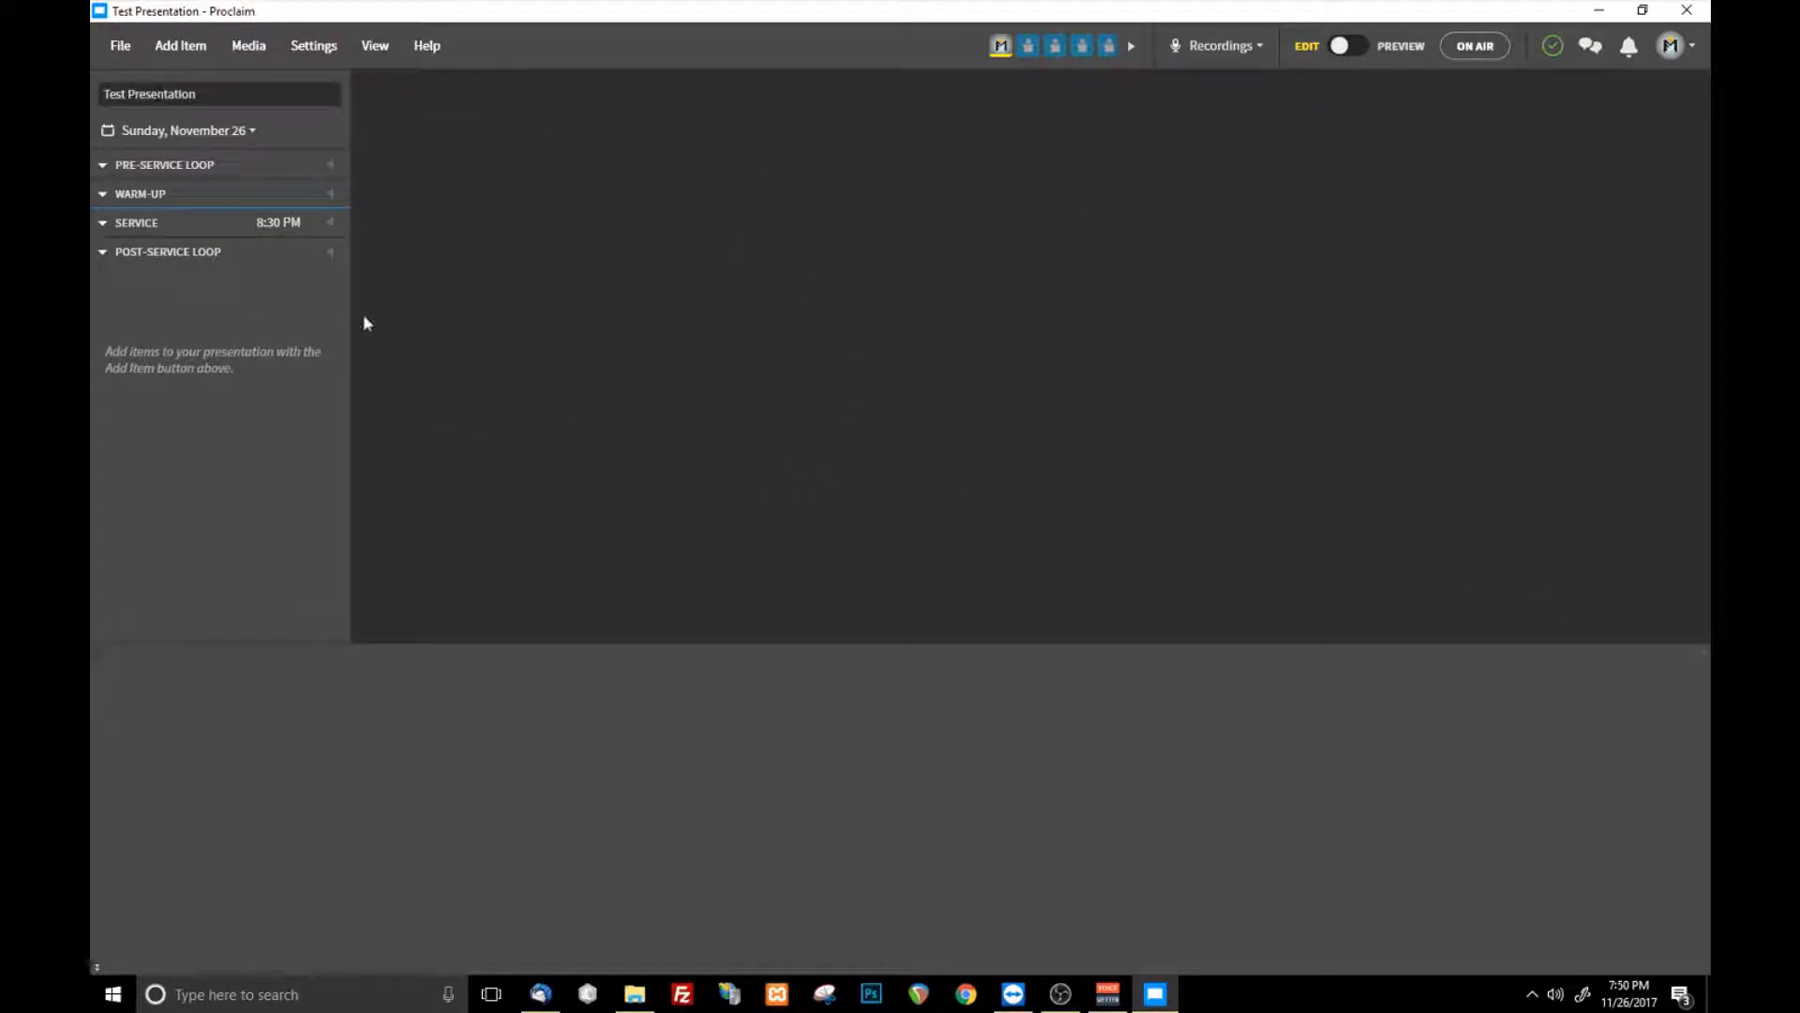
{"action": "left_click", "coordinate": [122, 46]}
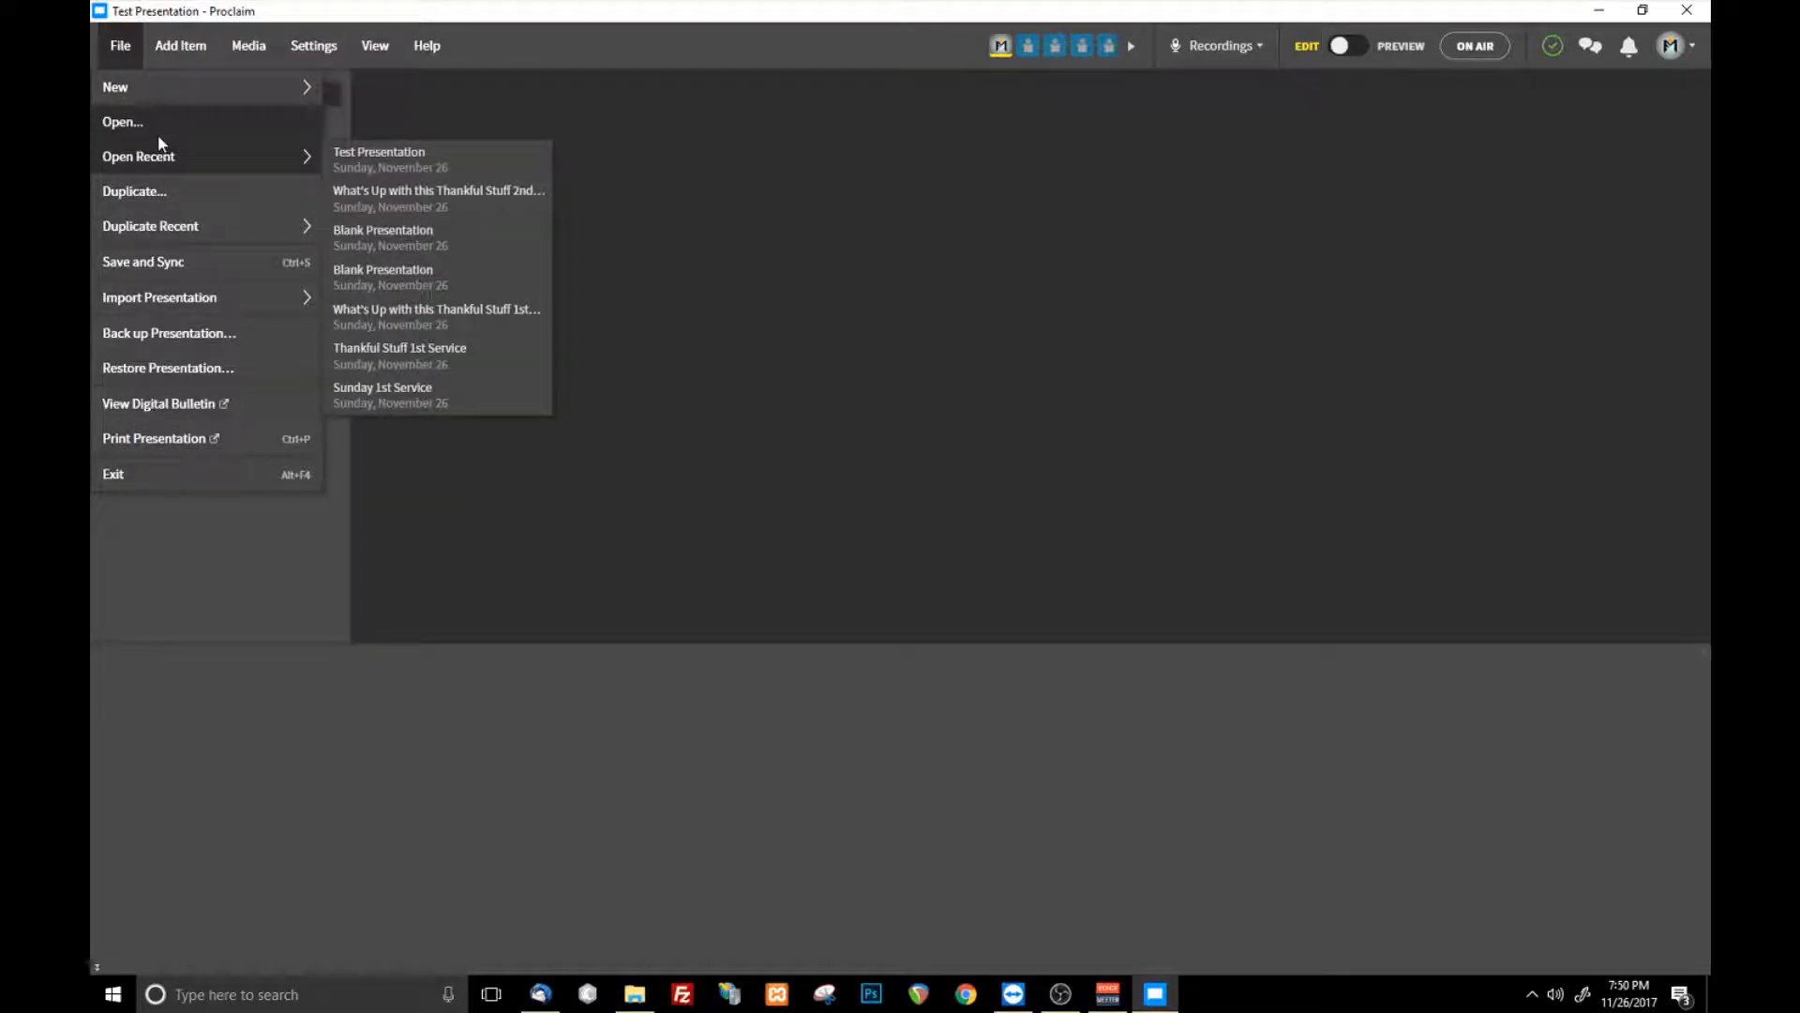
{"action": "left_click", "coordinate": [158, 133]}
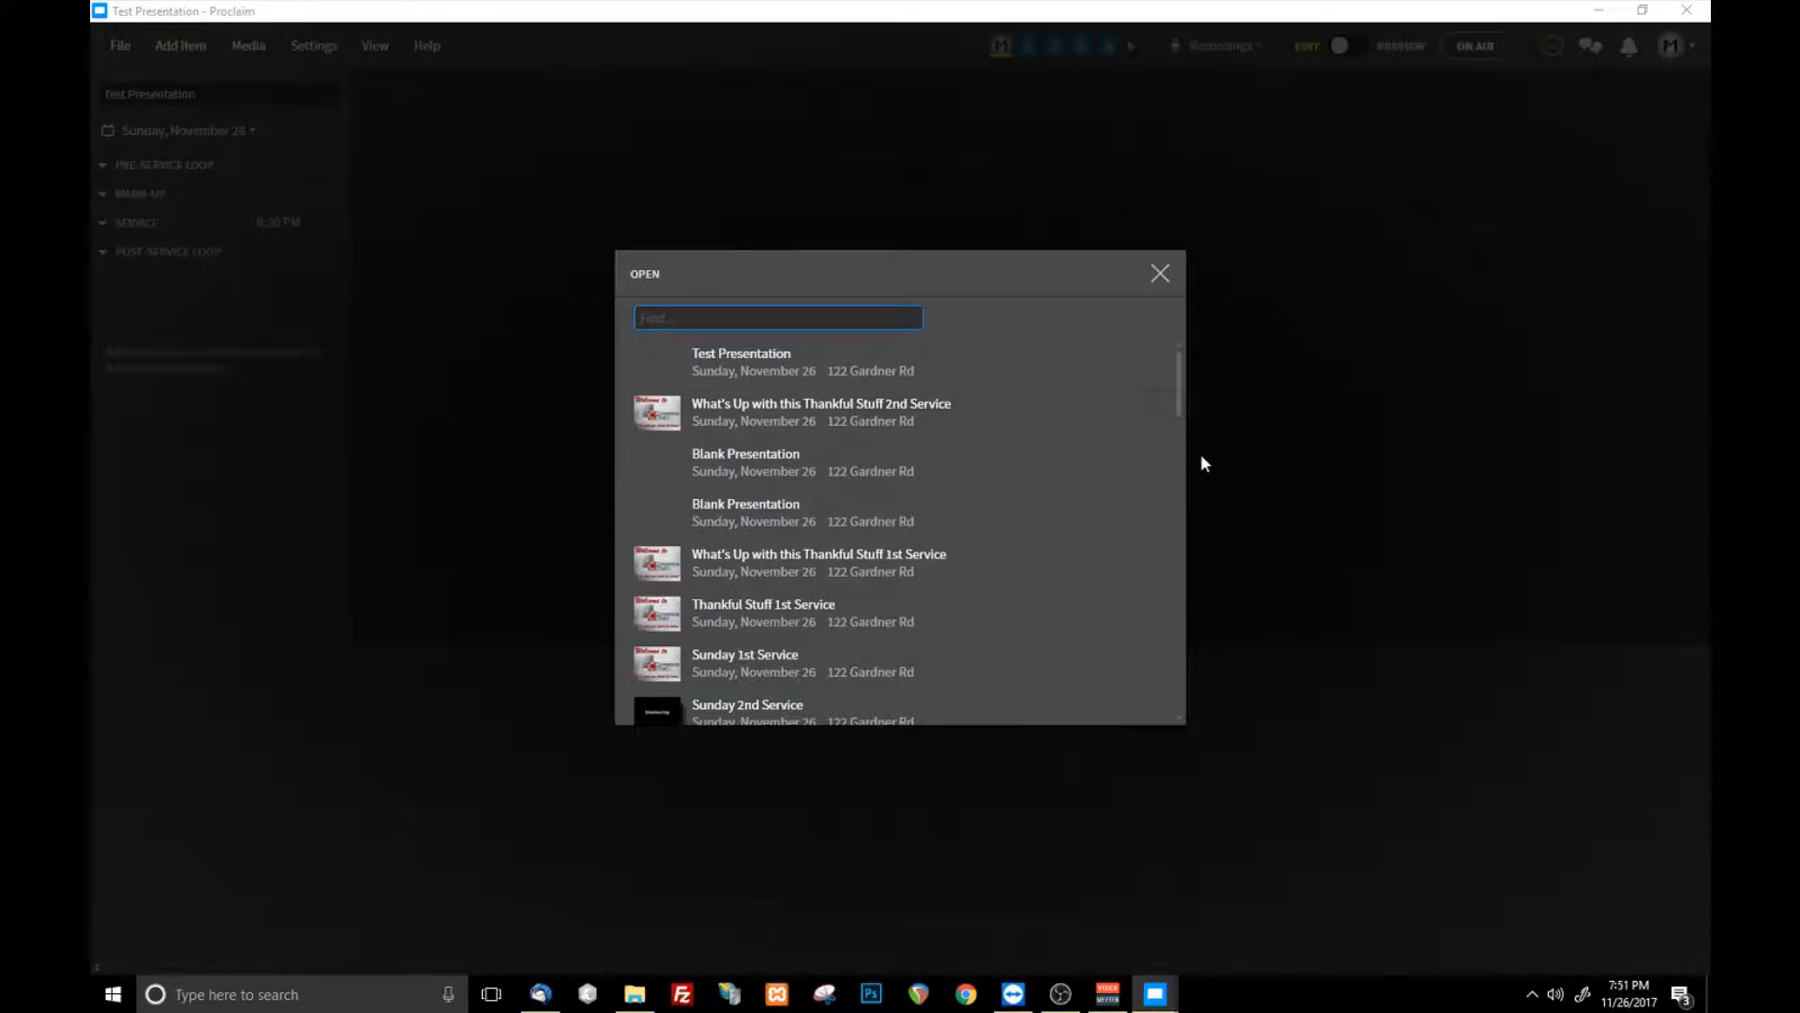
{"action": "scroll", "coordinate": [936, 539], "scroll_direction": "down", "scroll_amount": 5}
{"action": "scroll", "coordinate": [934, 544], "scroll_direction": "up", "scroll_amount": 5}
{"action": "left_click", "coordinate": [1163, 280]}
{"action": "left_click", "coordinate": [121, 53]}
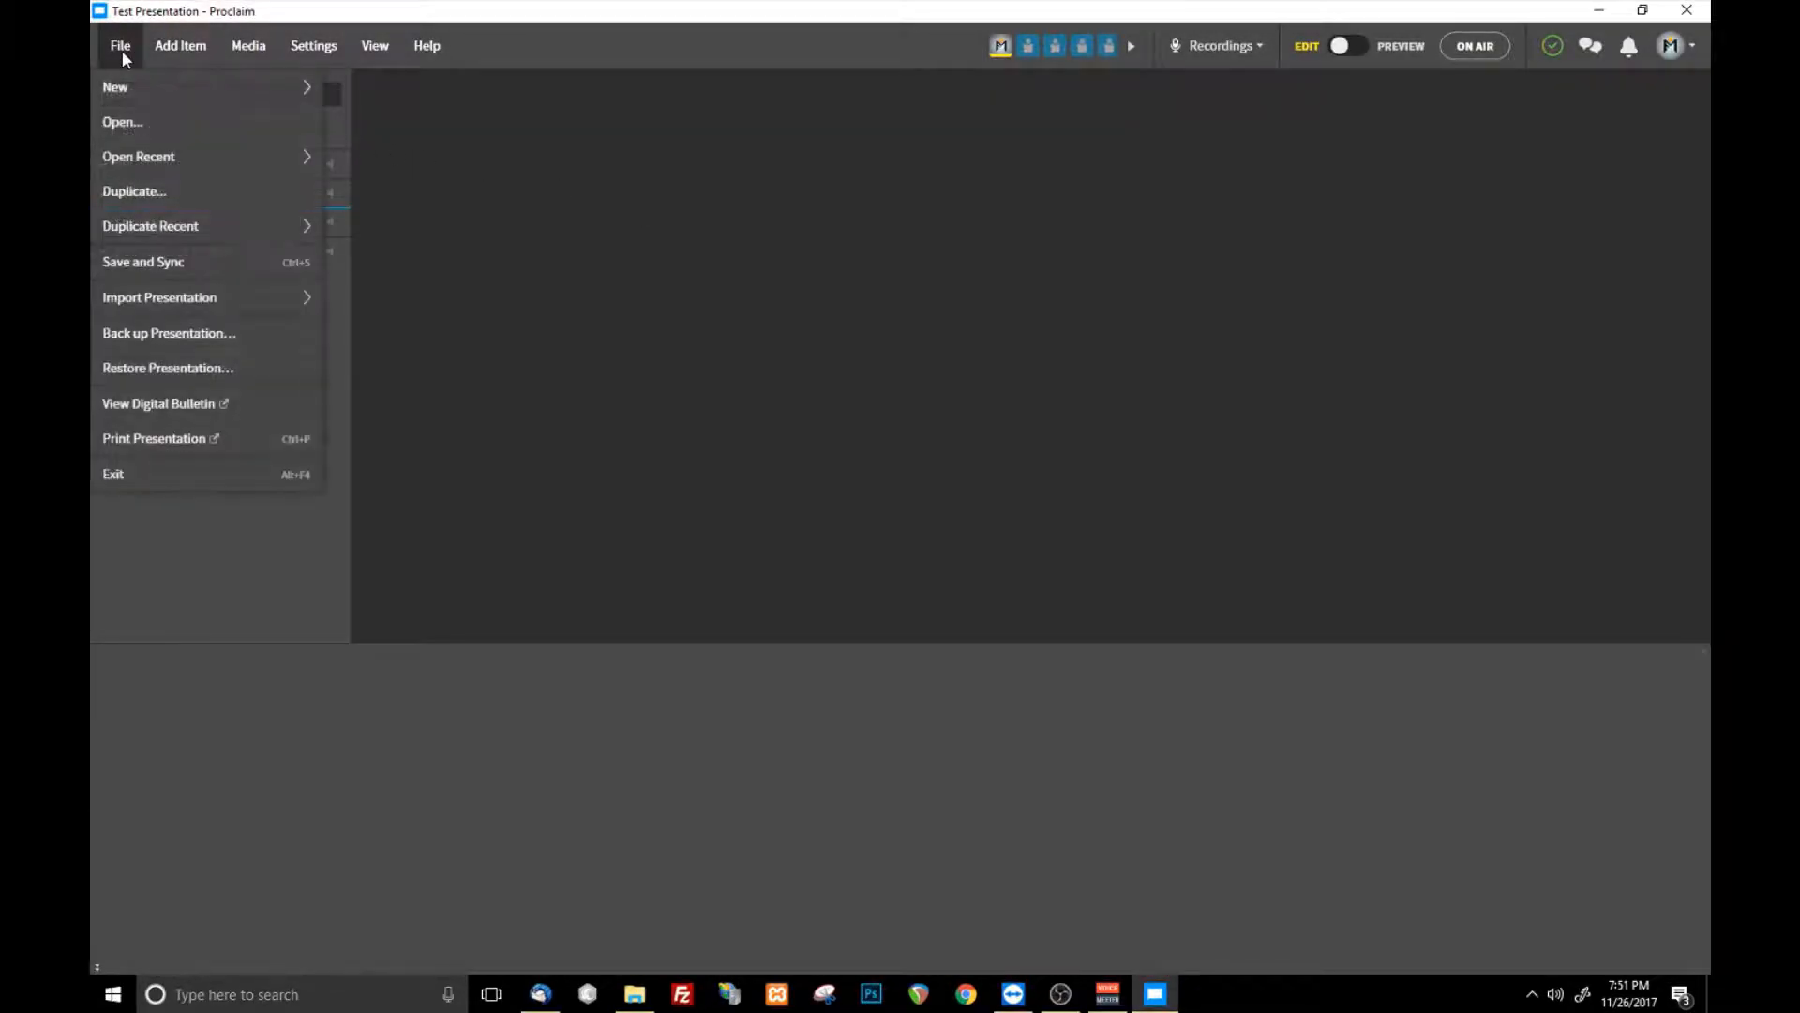
{"action": "mouse_move", "coordinate": [195, 159]}
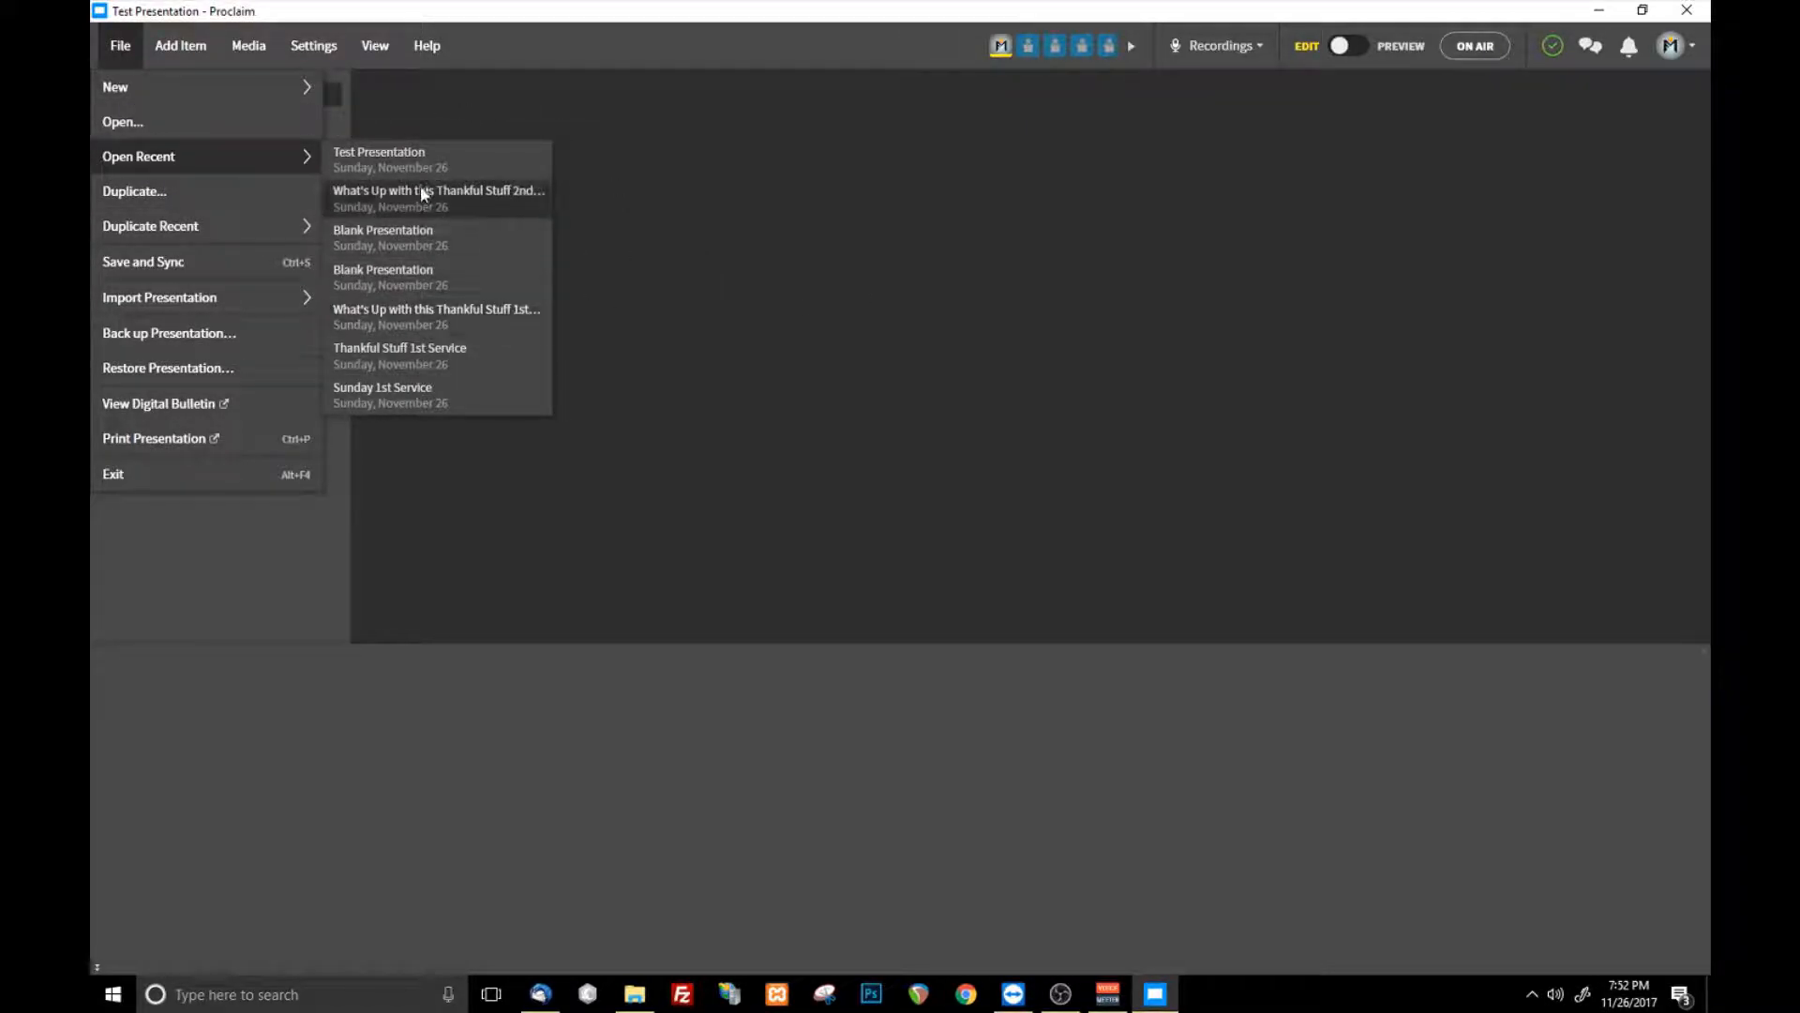
{"action": "left_click", "coordinate": [669, 283]}
{"action": "left_click", "coordinate": [121, 49]}
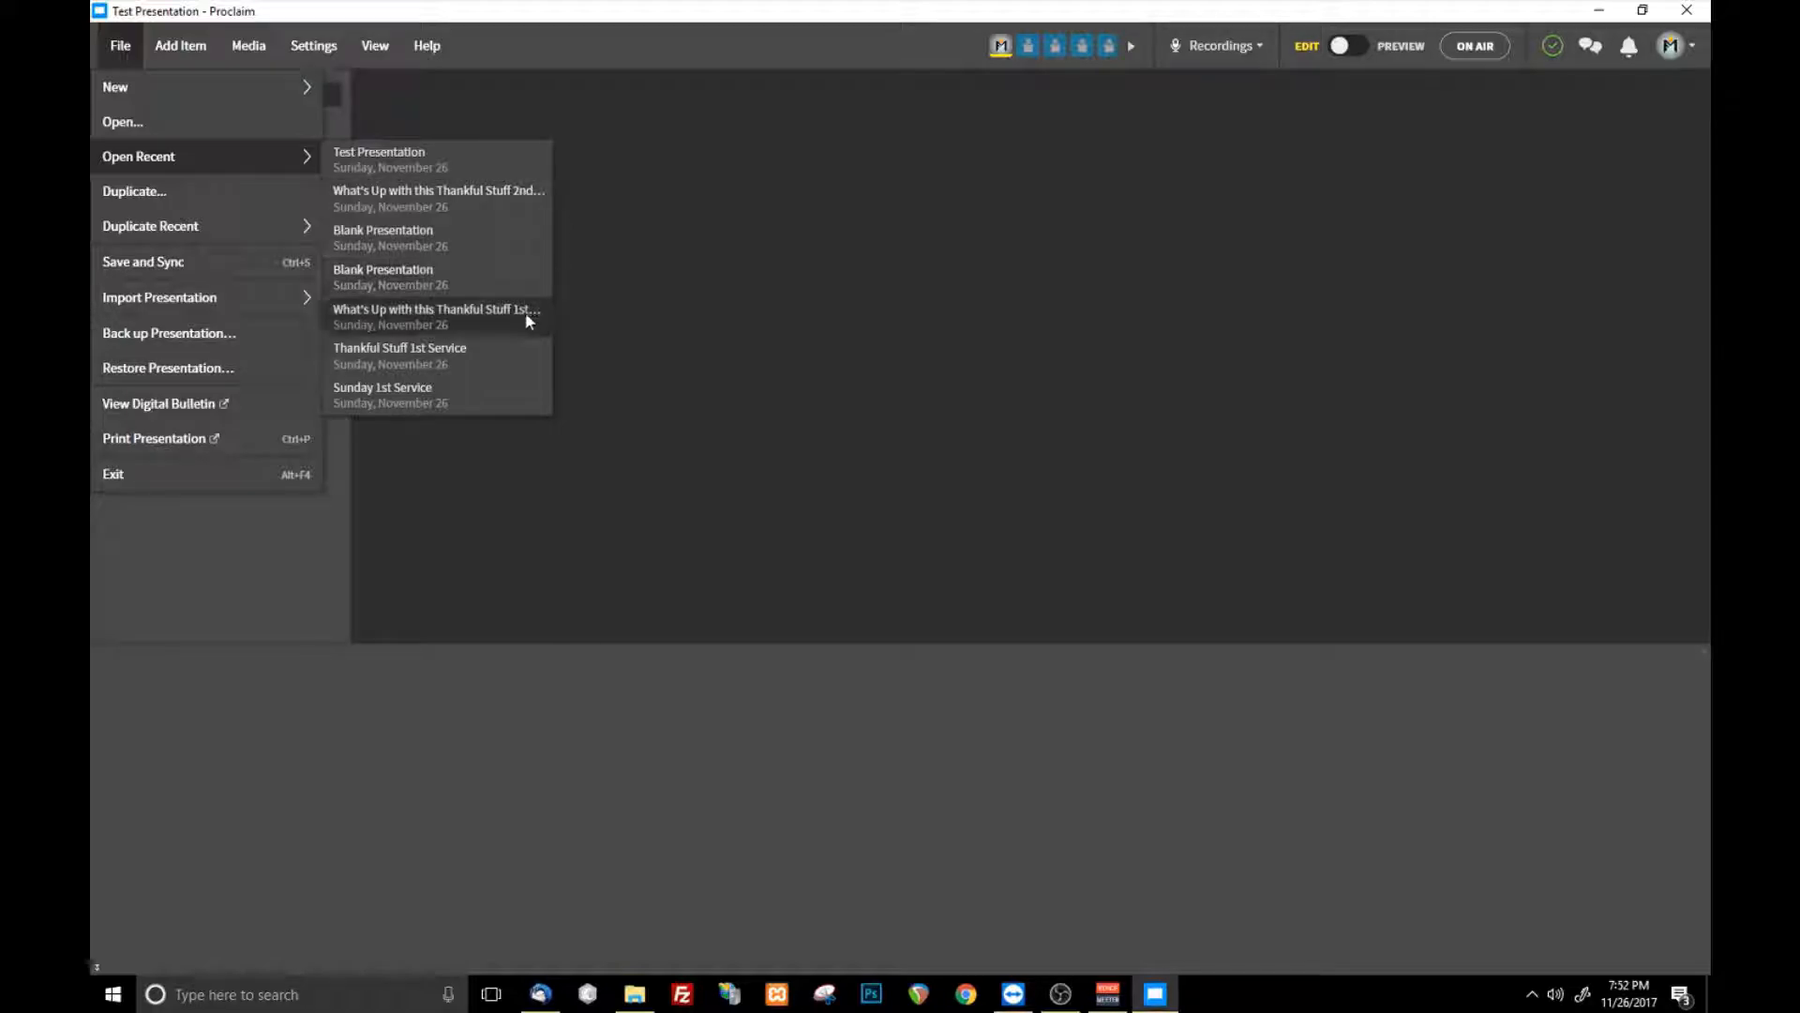
{"action": "left_click", "coordinate": [769, 251]}
- Open the recent presentation "What's Up with this Thankful Stuff 1st Service"
{"action": "left_click", "coordinate": [122, 45]}
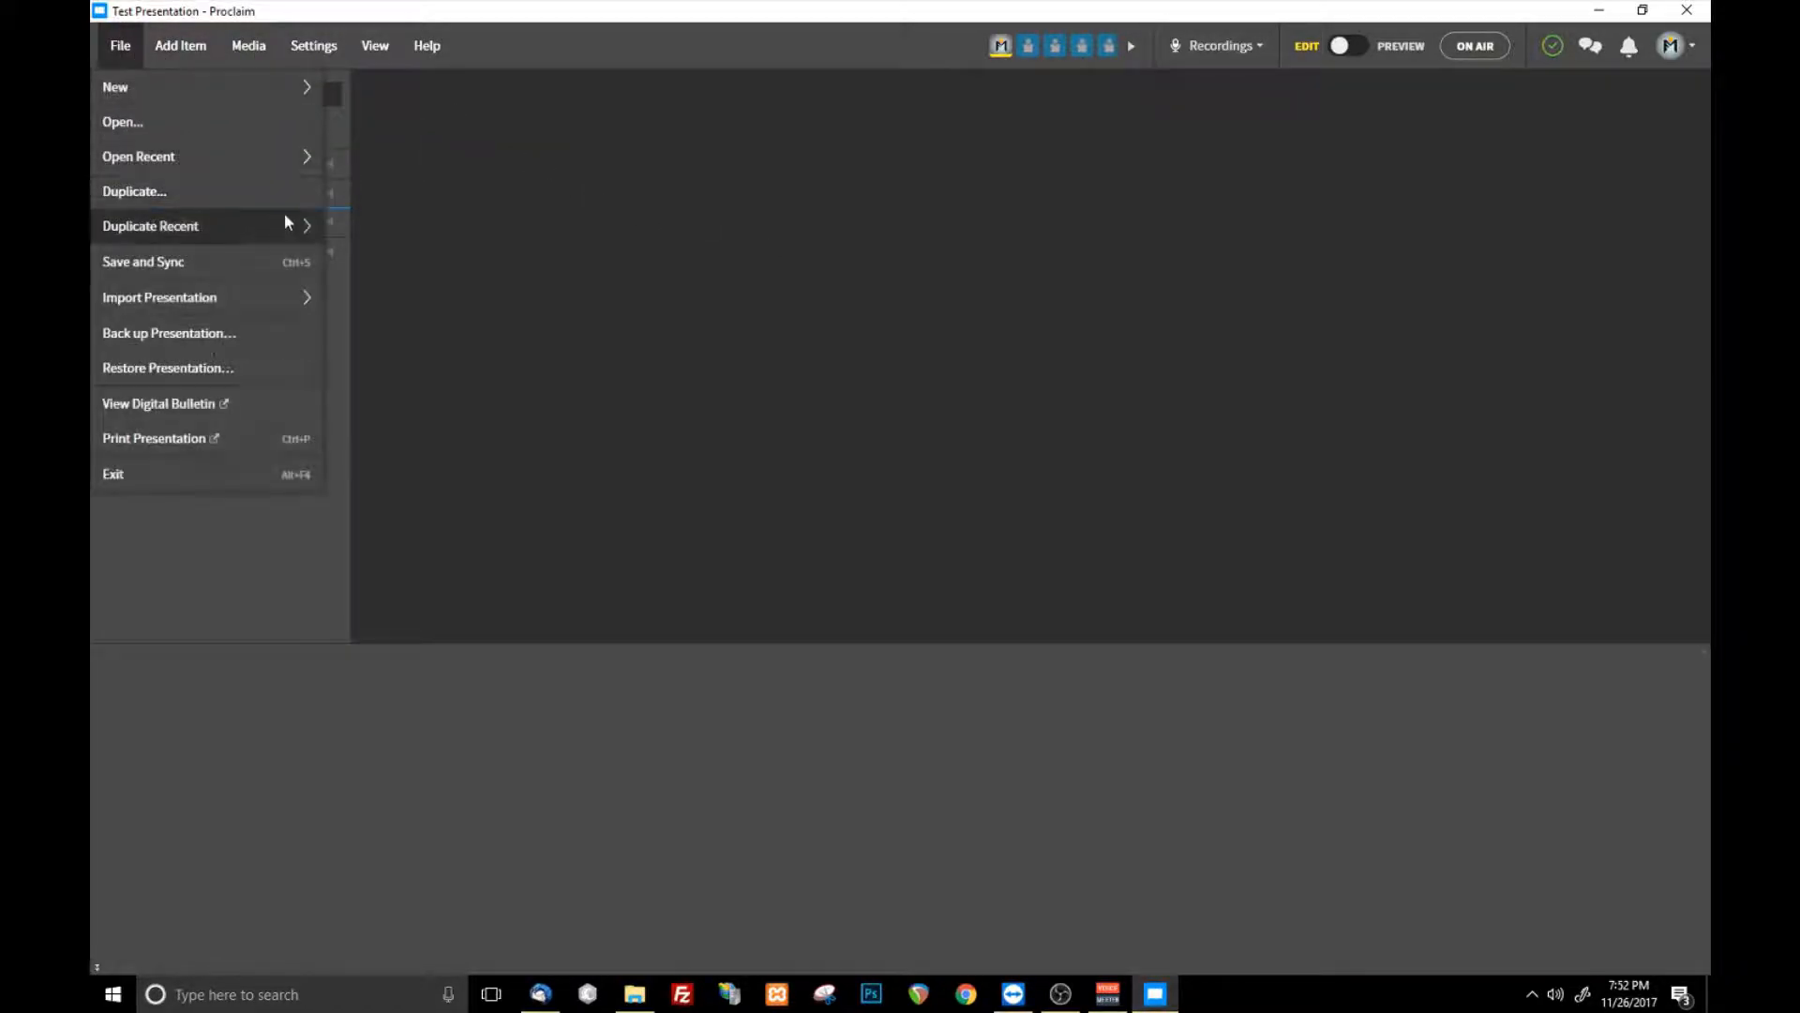
{"action": "mouse_move", "coordinate": [287, 170]}
{"action": "left_click", "coordinate": [448, 315]}
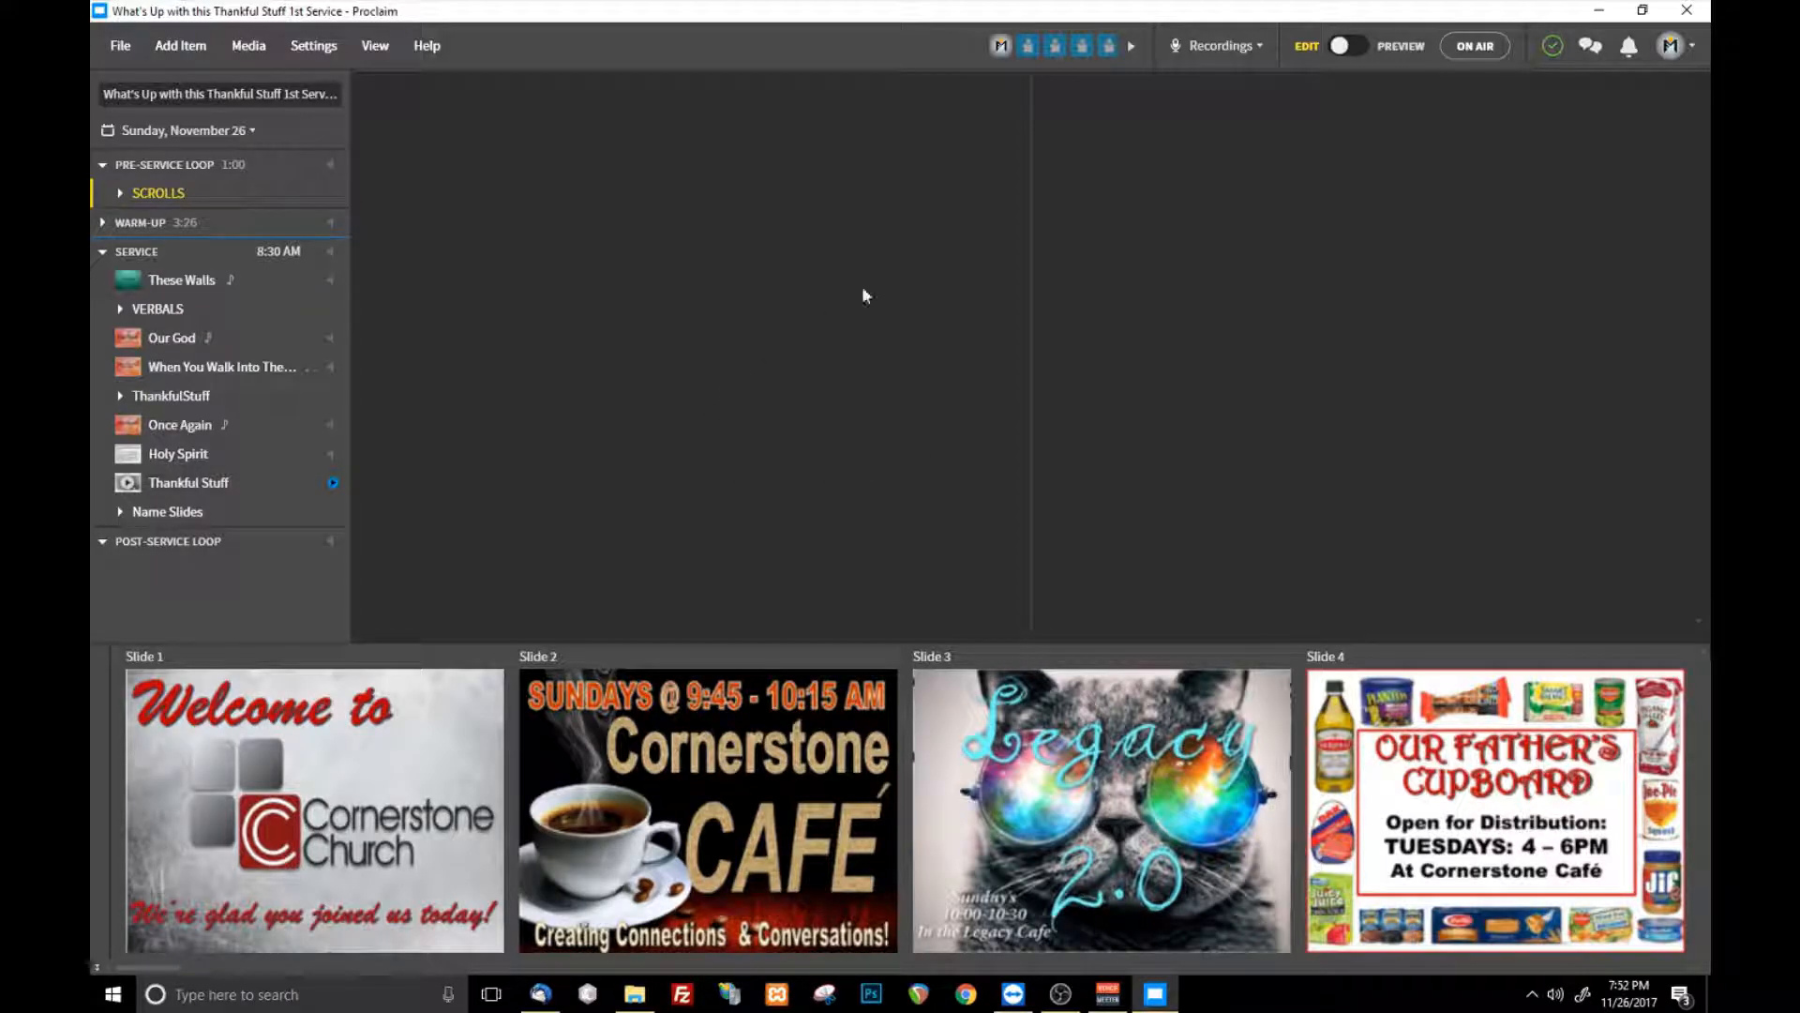
- Expand the Warm-Up section and the Scrolls group to show the items they contain
{"action": "left_click", "coordinate": [104, 253]}
{"action": "left_click", "coordinate": [103, 253]}
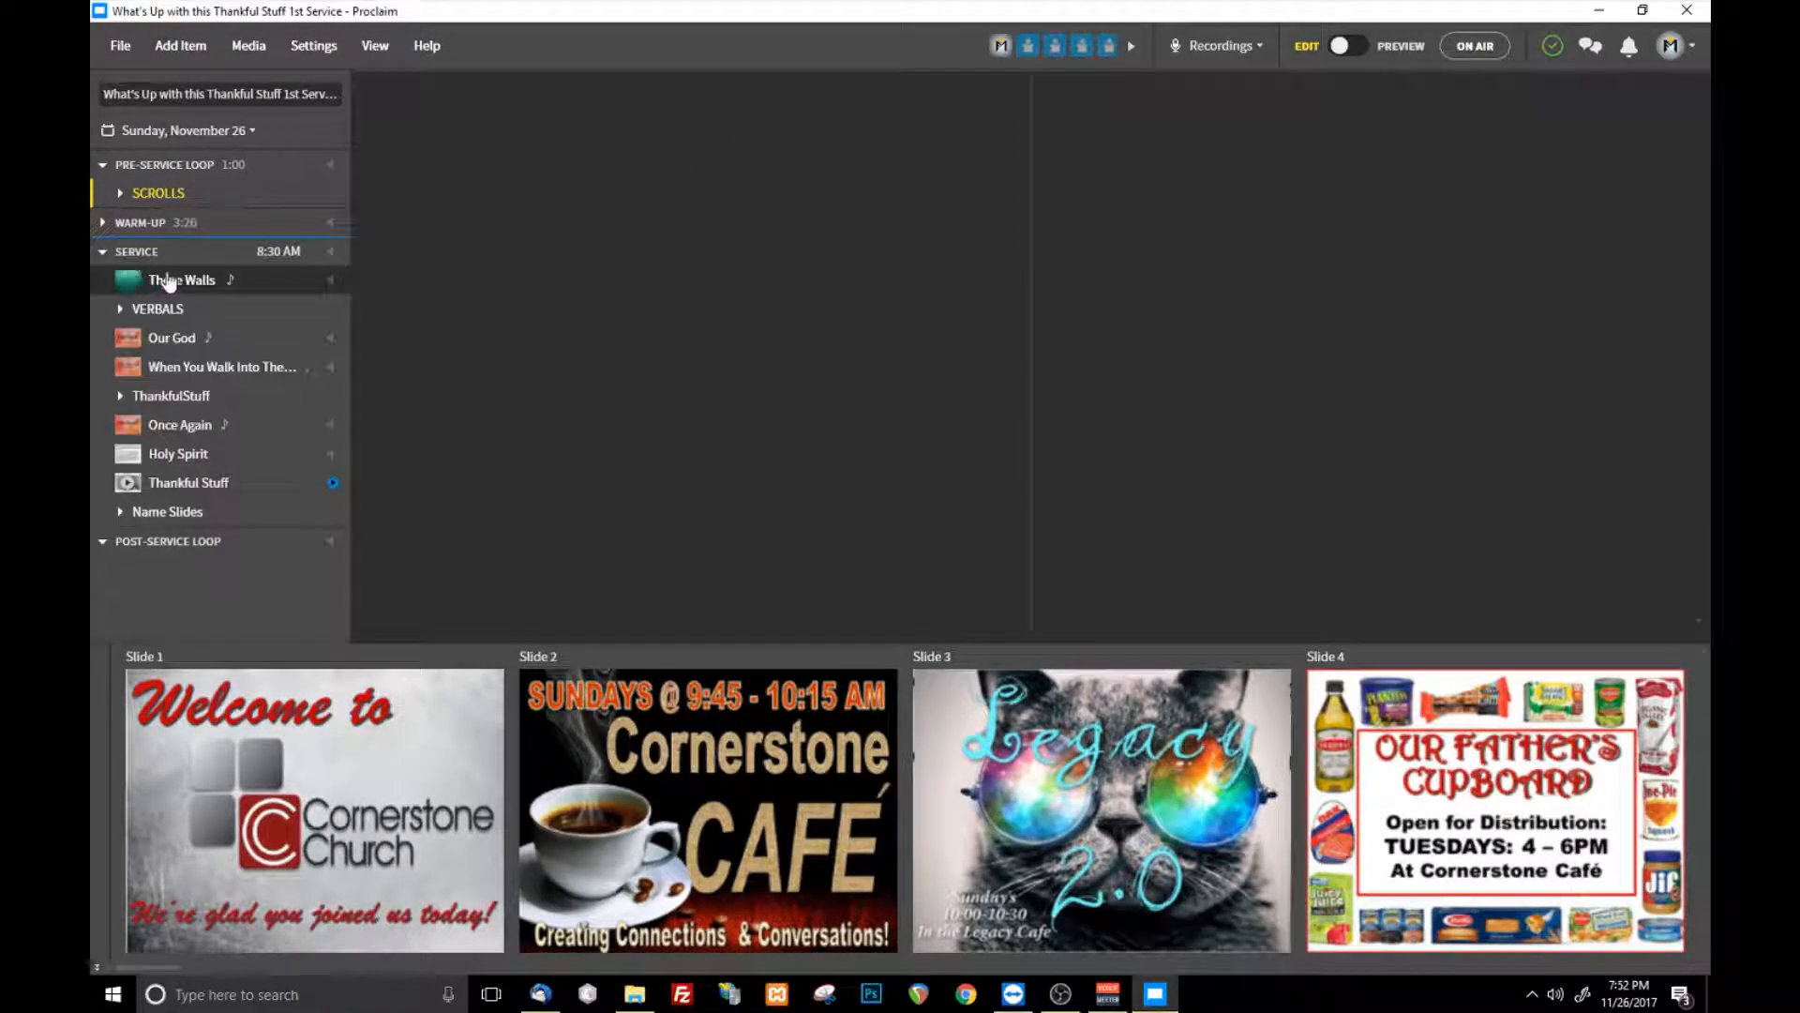
{"action": "left_click", "coordinate": [102, 224]}
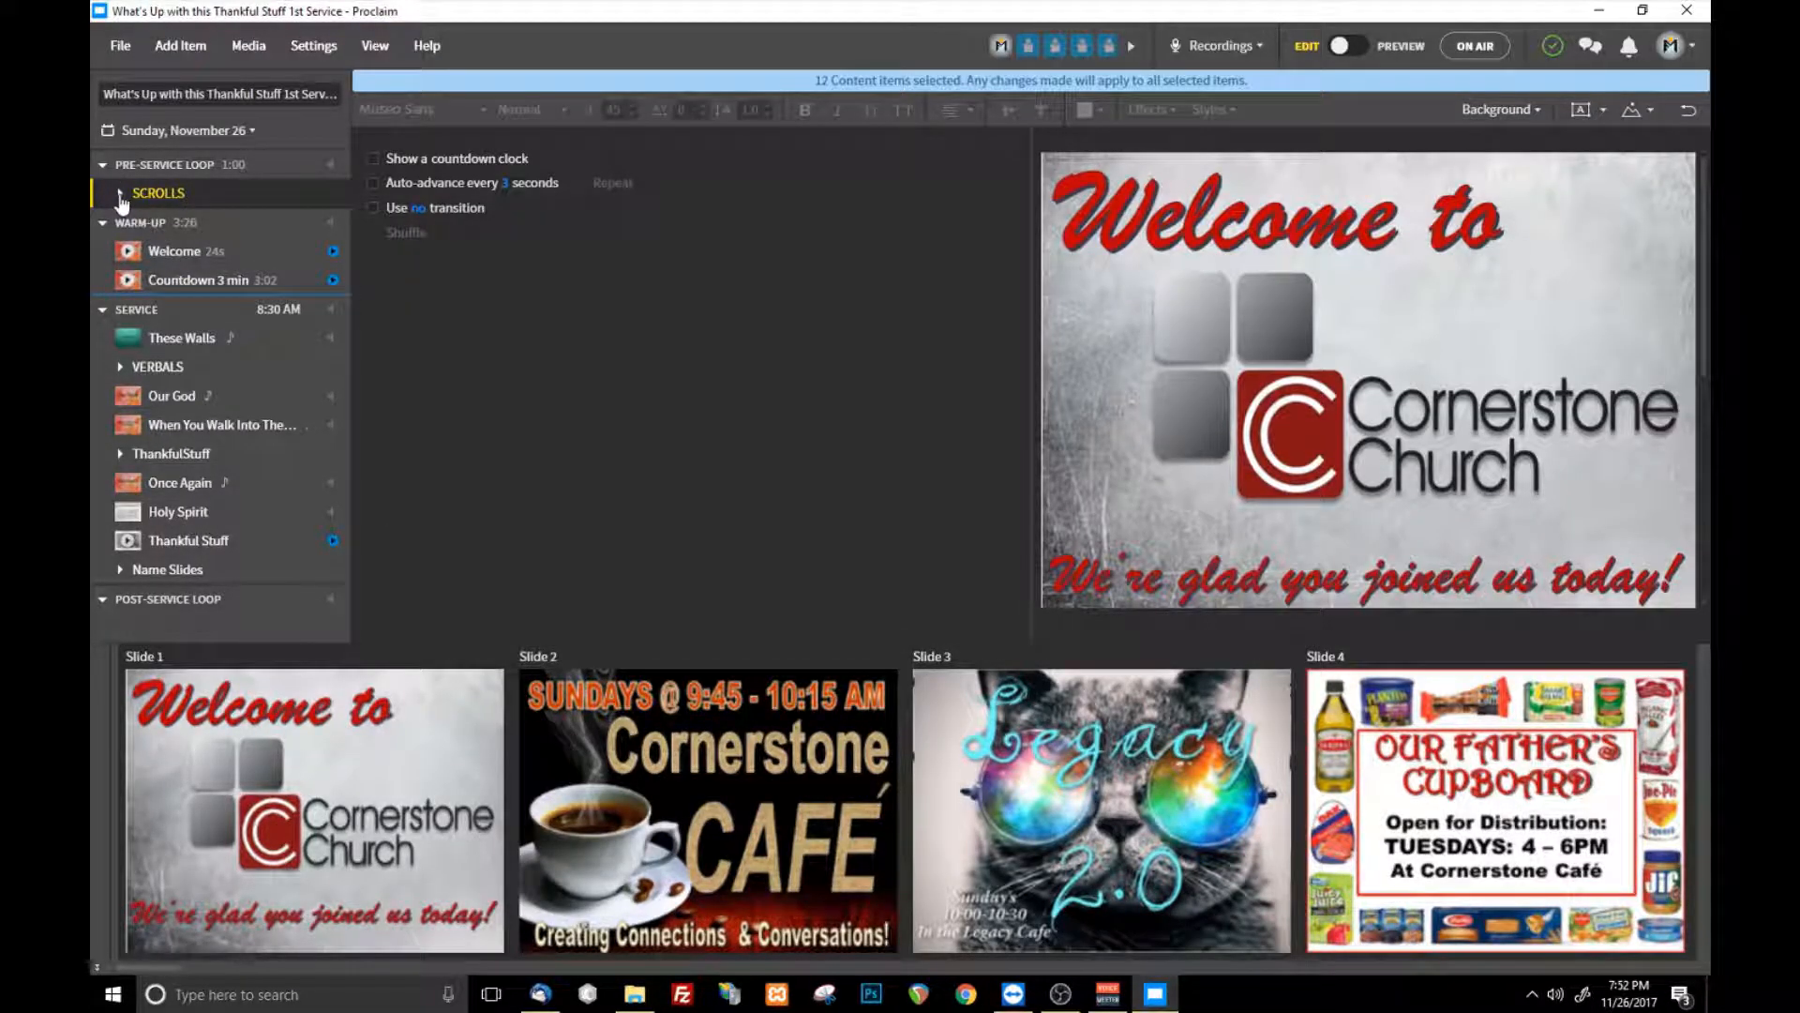
{"action": "left_click", "coordinate": [120, 193]}
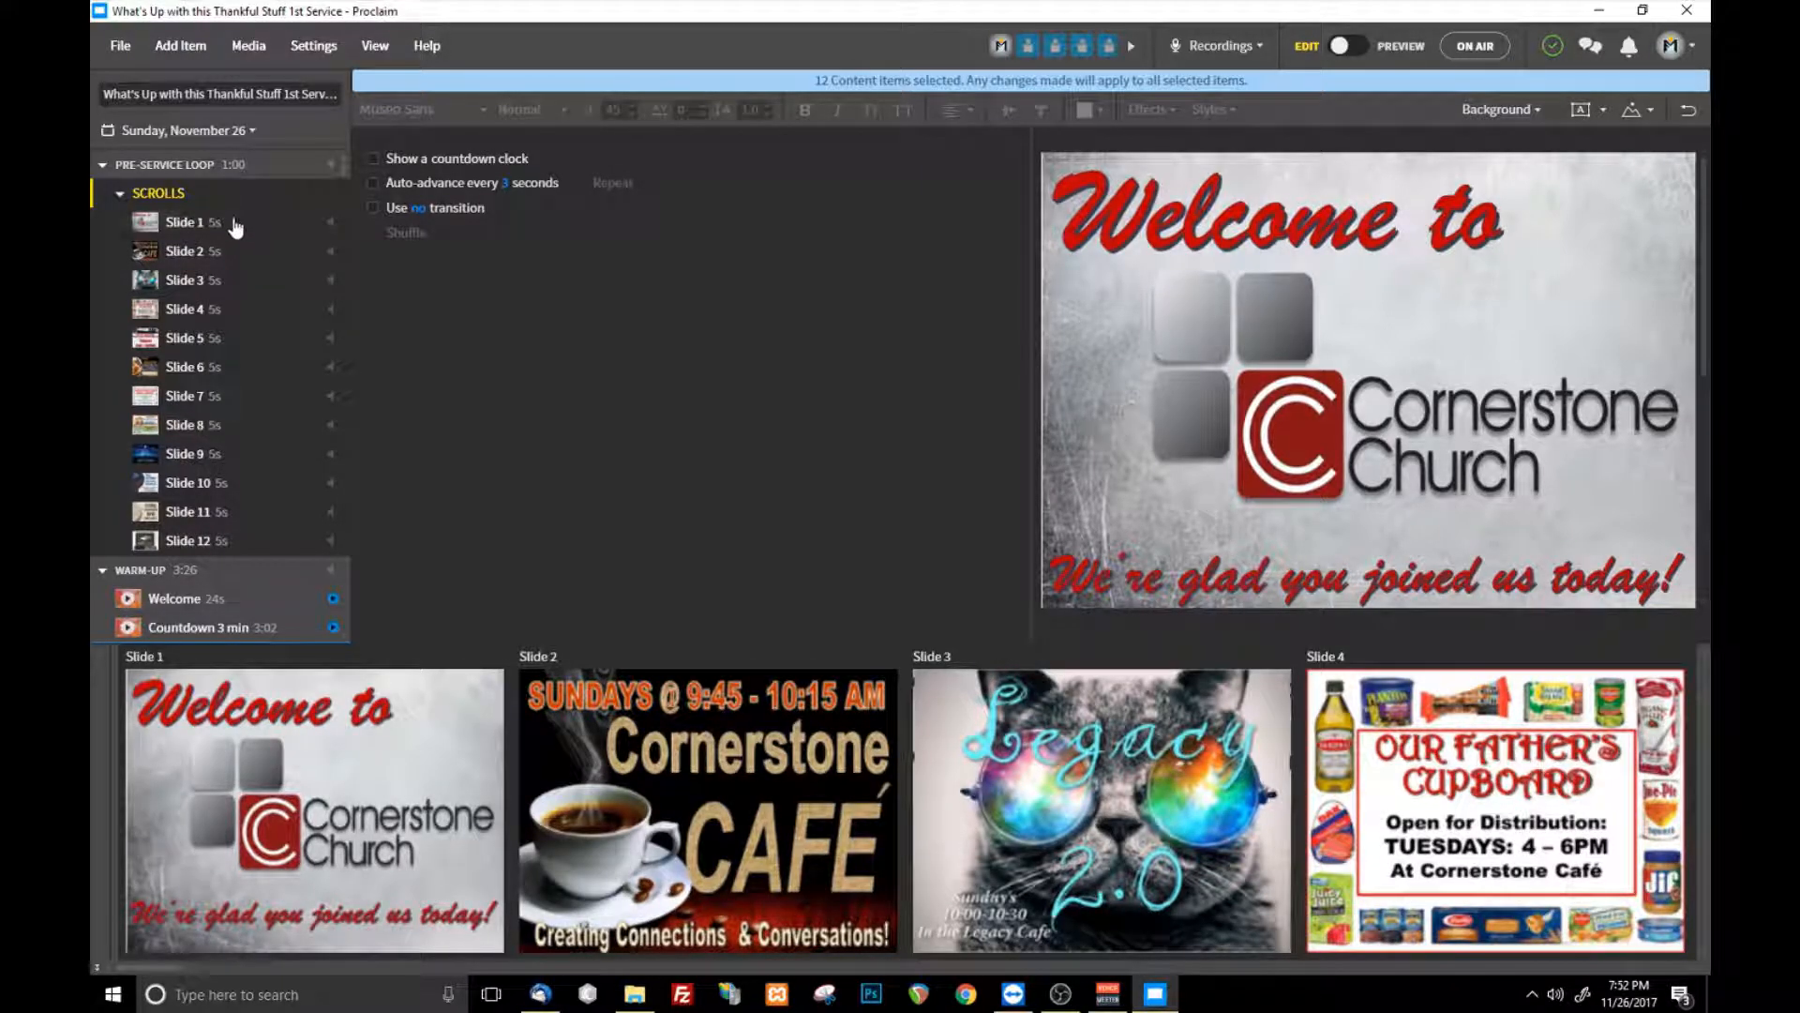
- Look through the items of the presentation and display Slide 4 of the Scrolls group
{"action": "scroll", "coordinate": [239, 248], "scroll_direction": "down", "scroll_amount": 1}
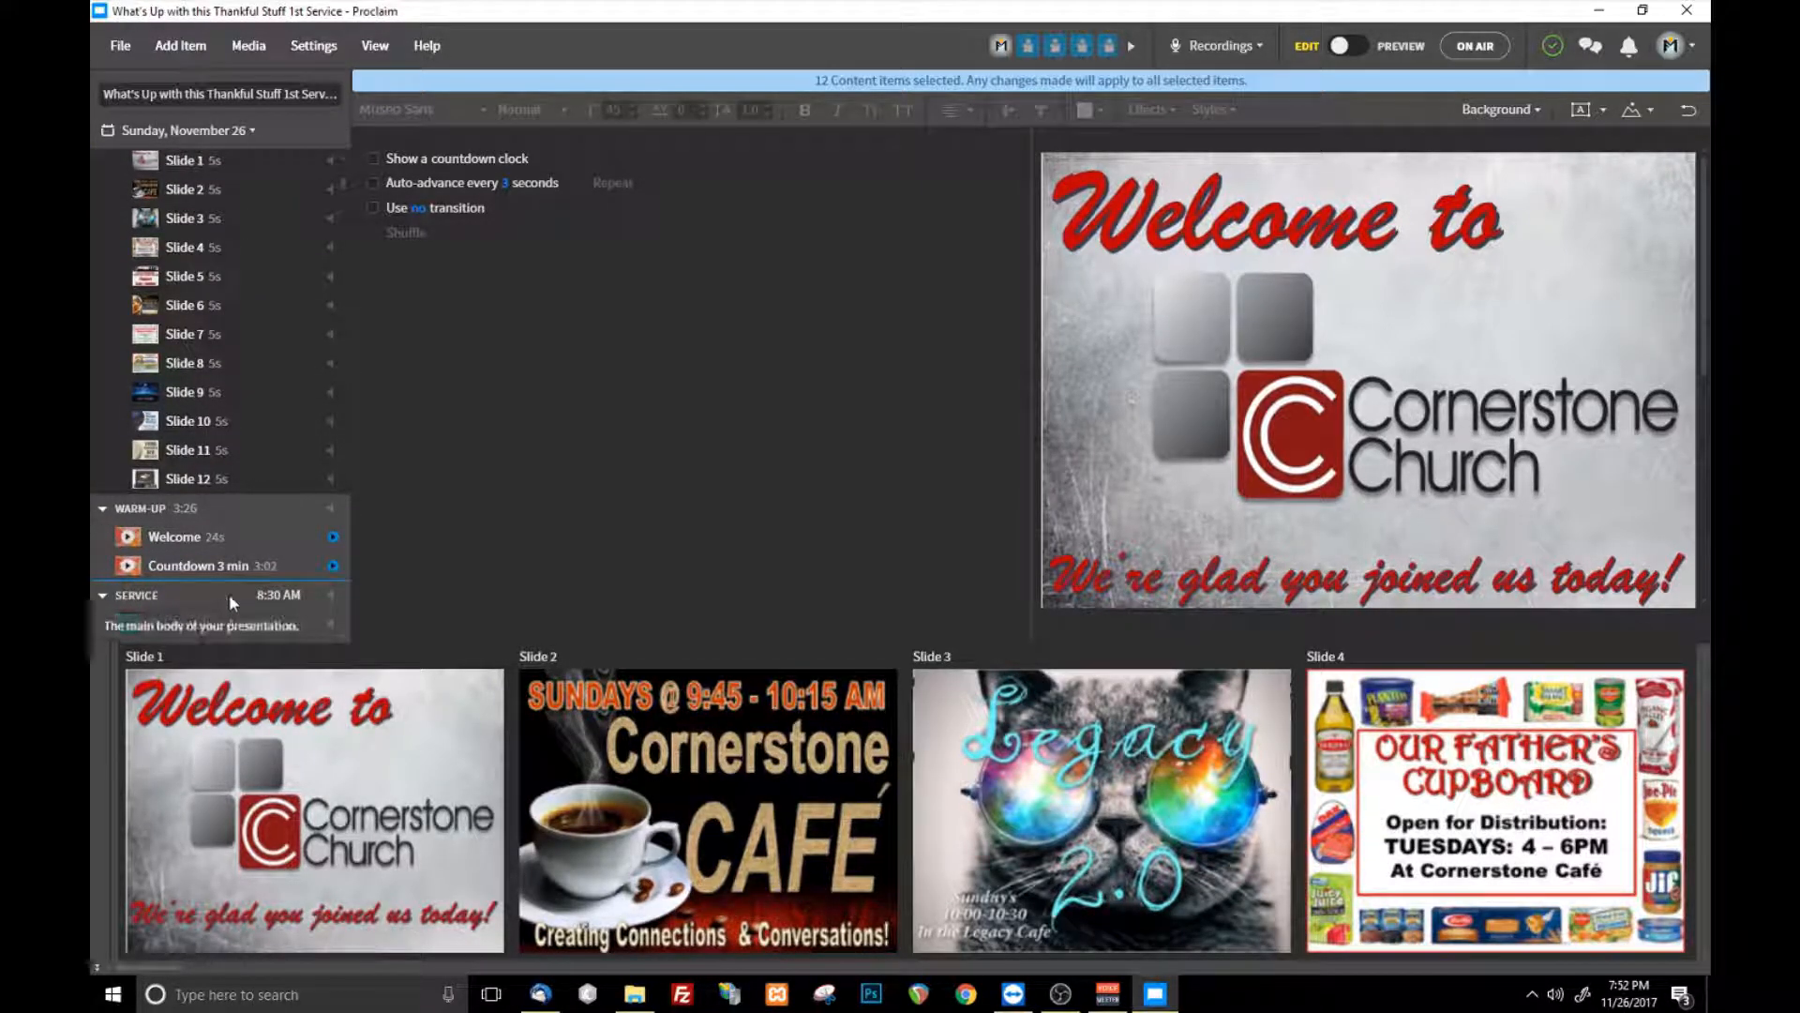
{"action": "scroll", "coordinate": [234, 563], "scroll_direction": "down", "scroll_amount": 3}
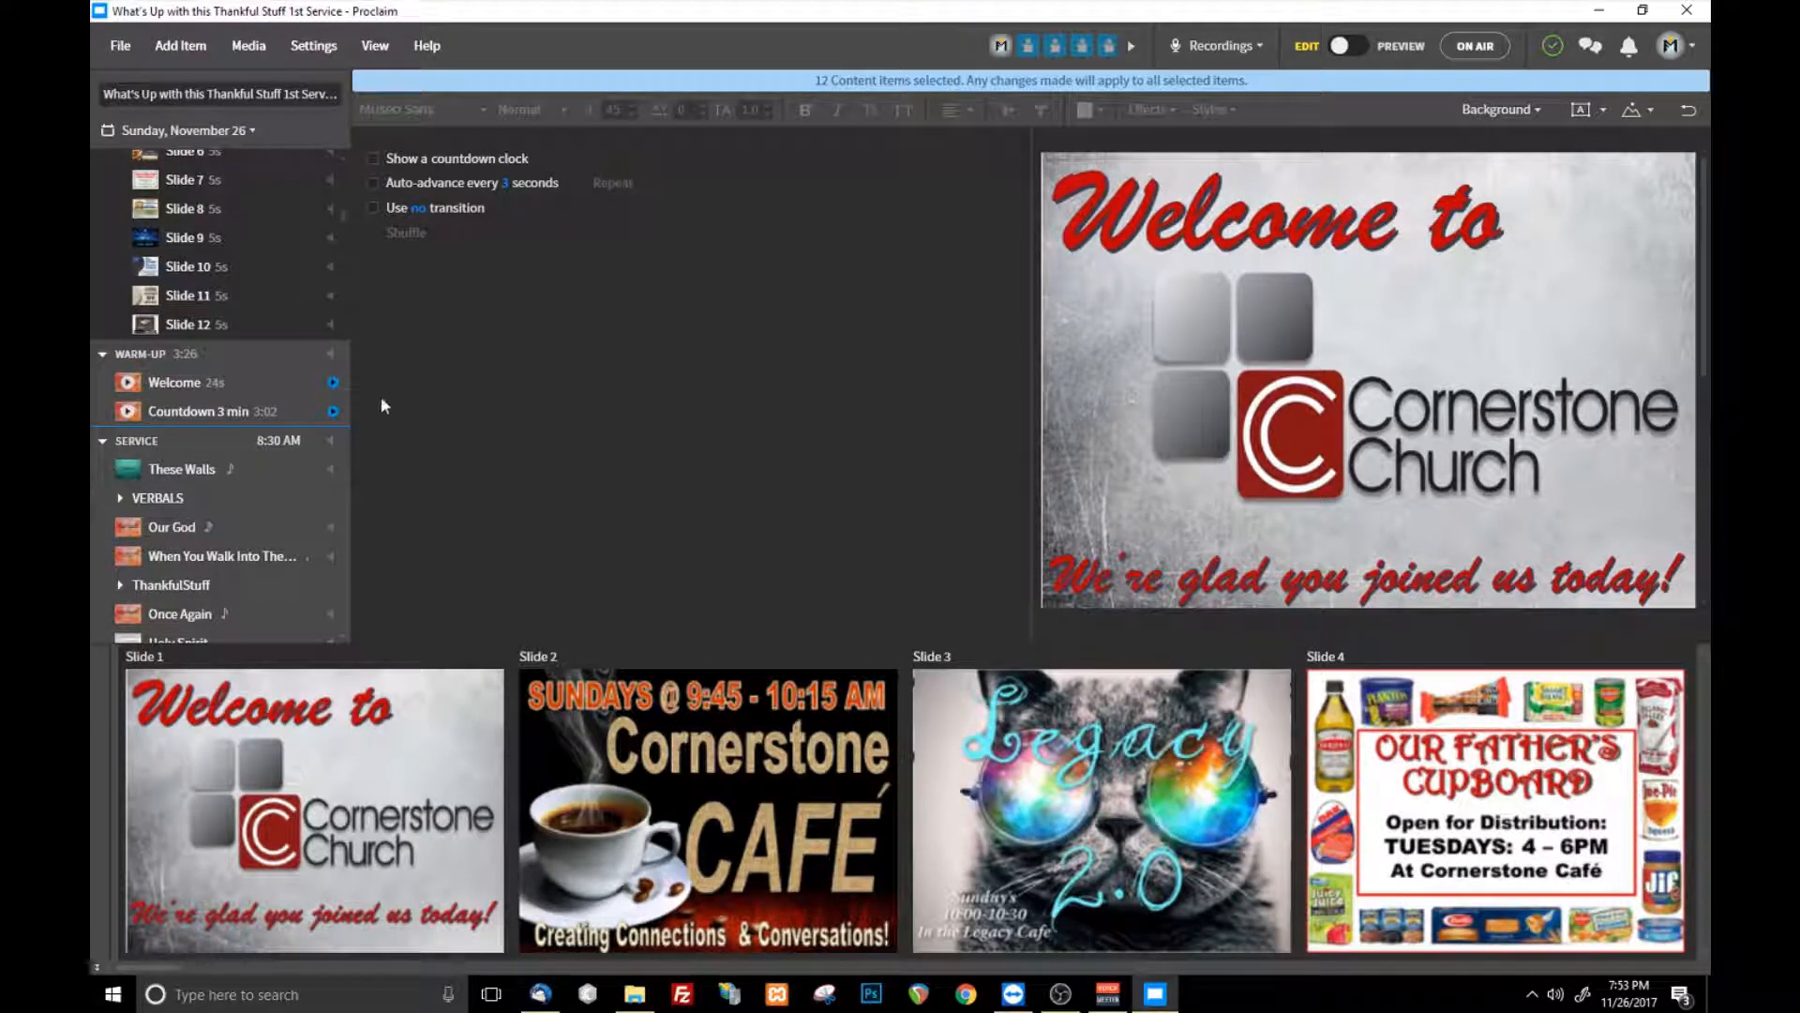
{"action": "scroll", "coordinate": [297, 337], "scroll_direction": "up", "scroll_amount": 3}
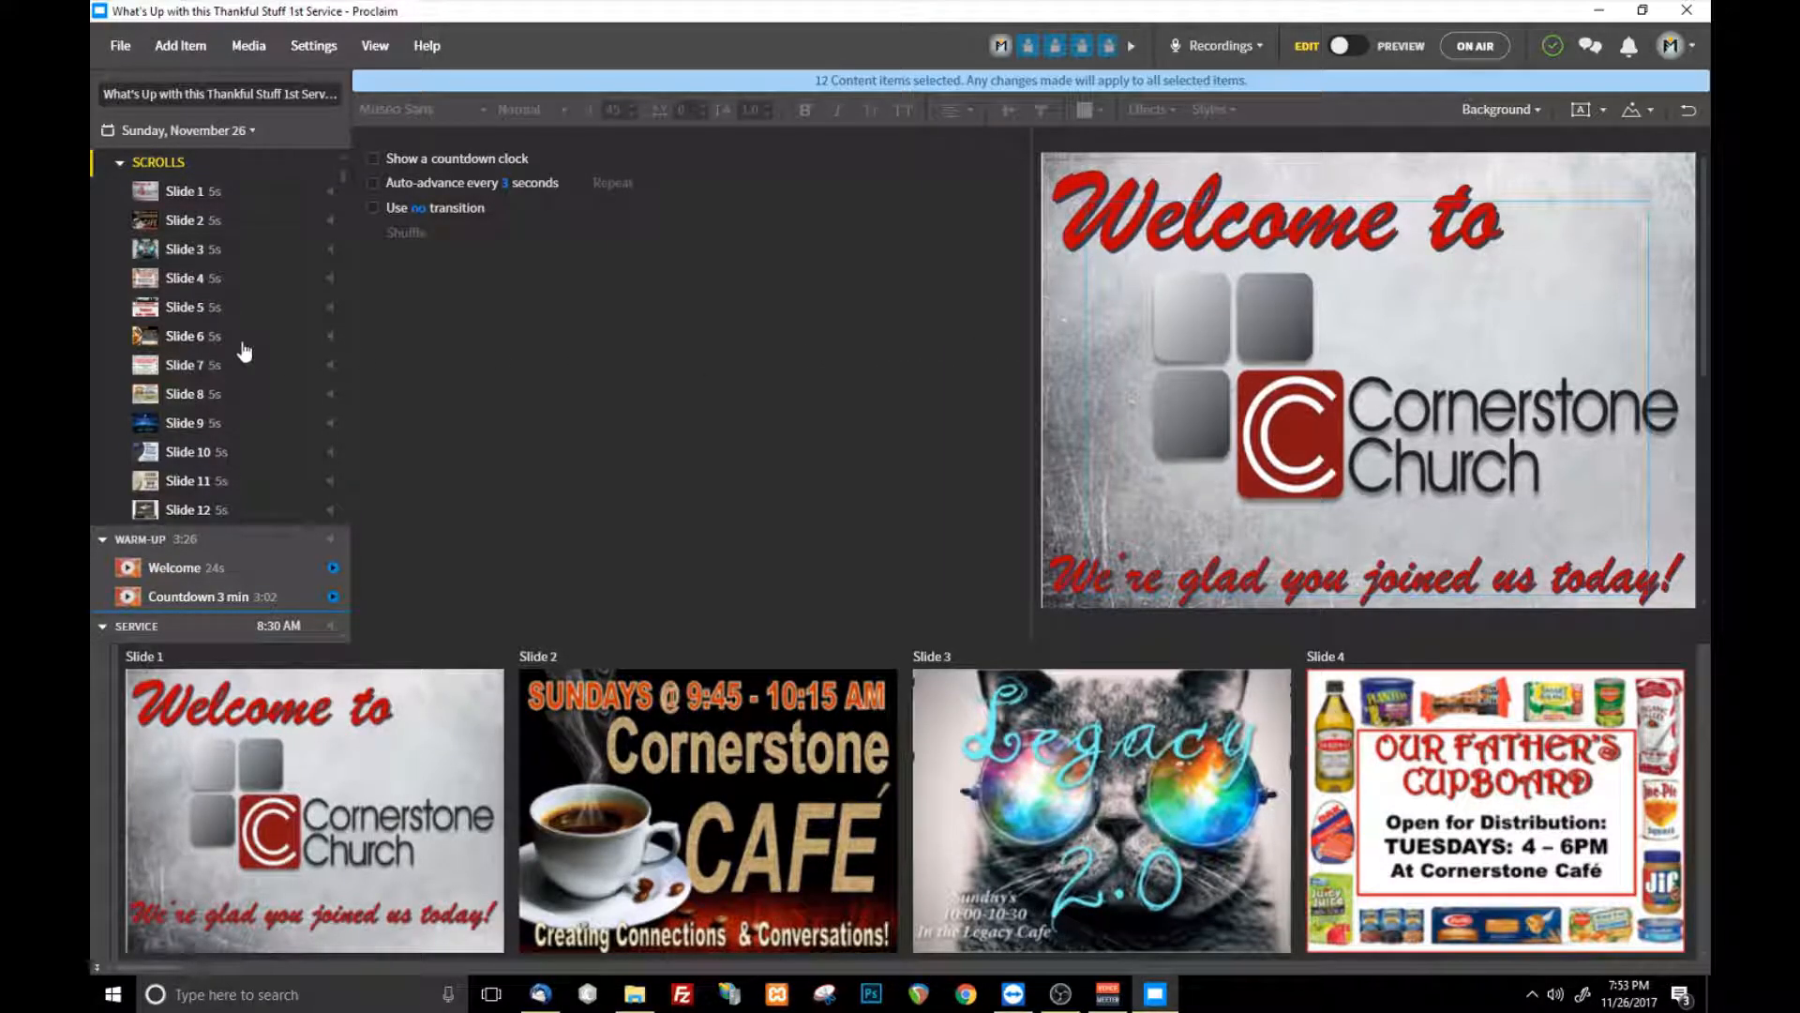
{"action": "left_click", "coordinate": [220, 280]}
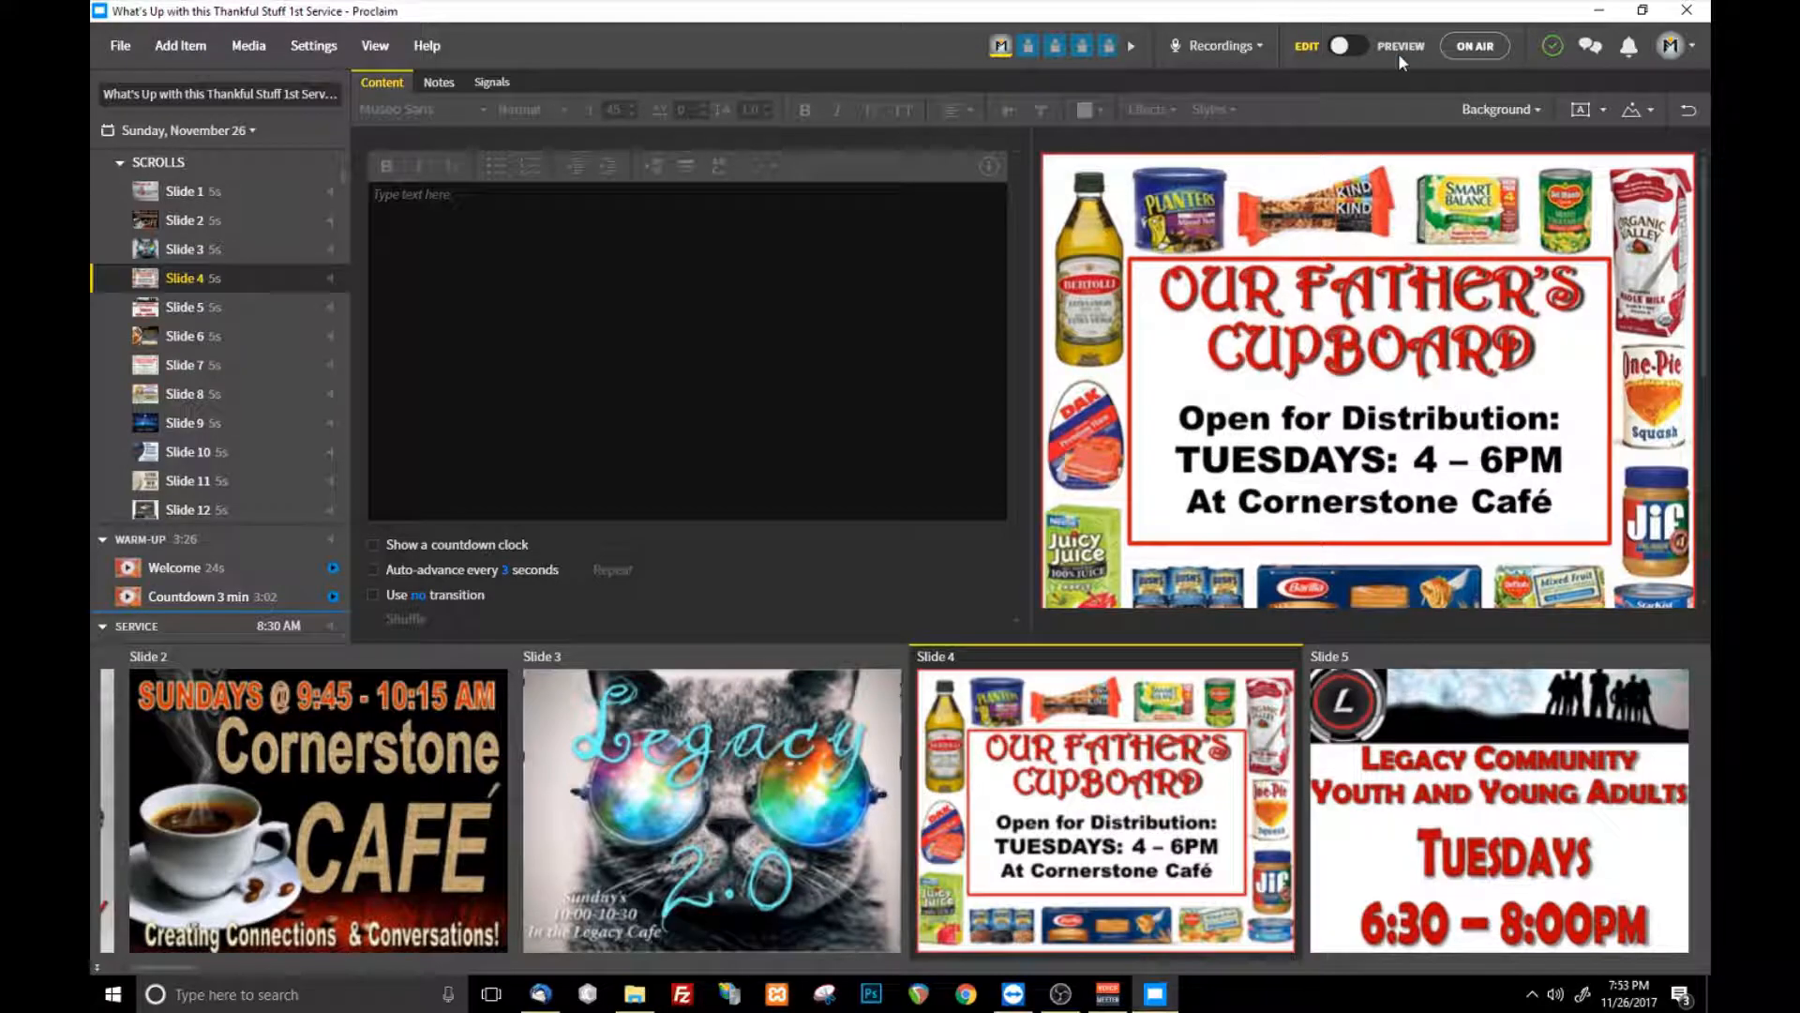
{"action": "scroll", "coordinate": [197, 431], "scroll_direction": "down", "scroll_amount": 3}
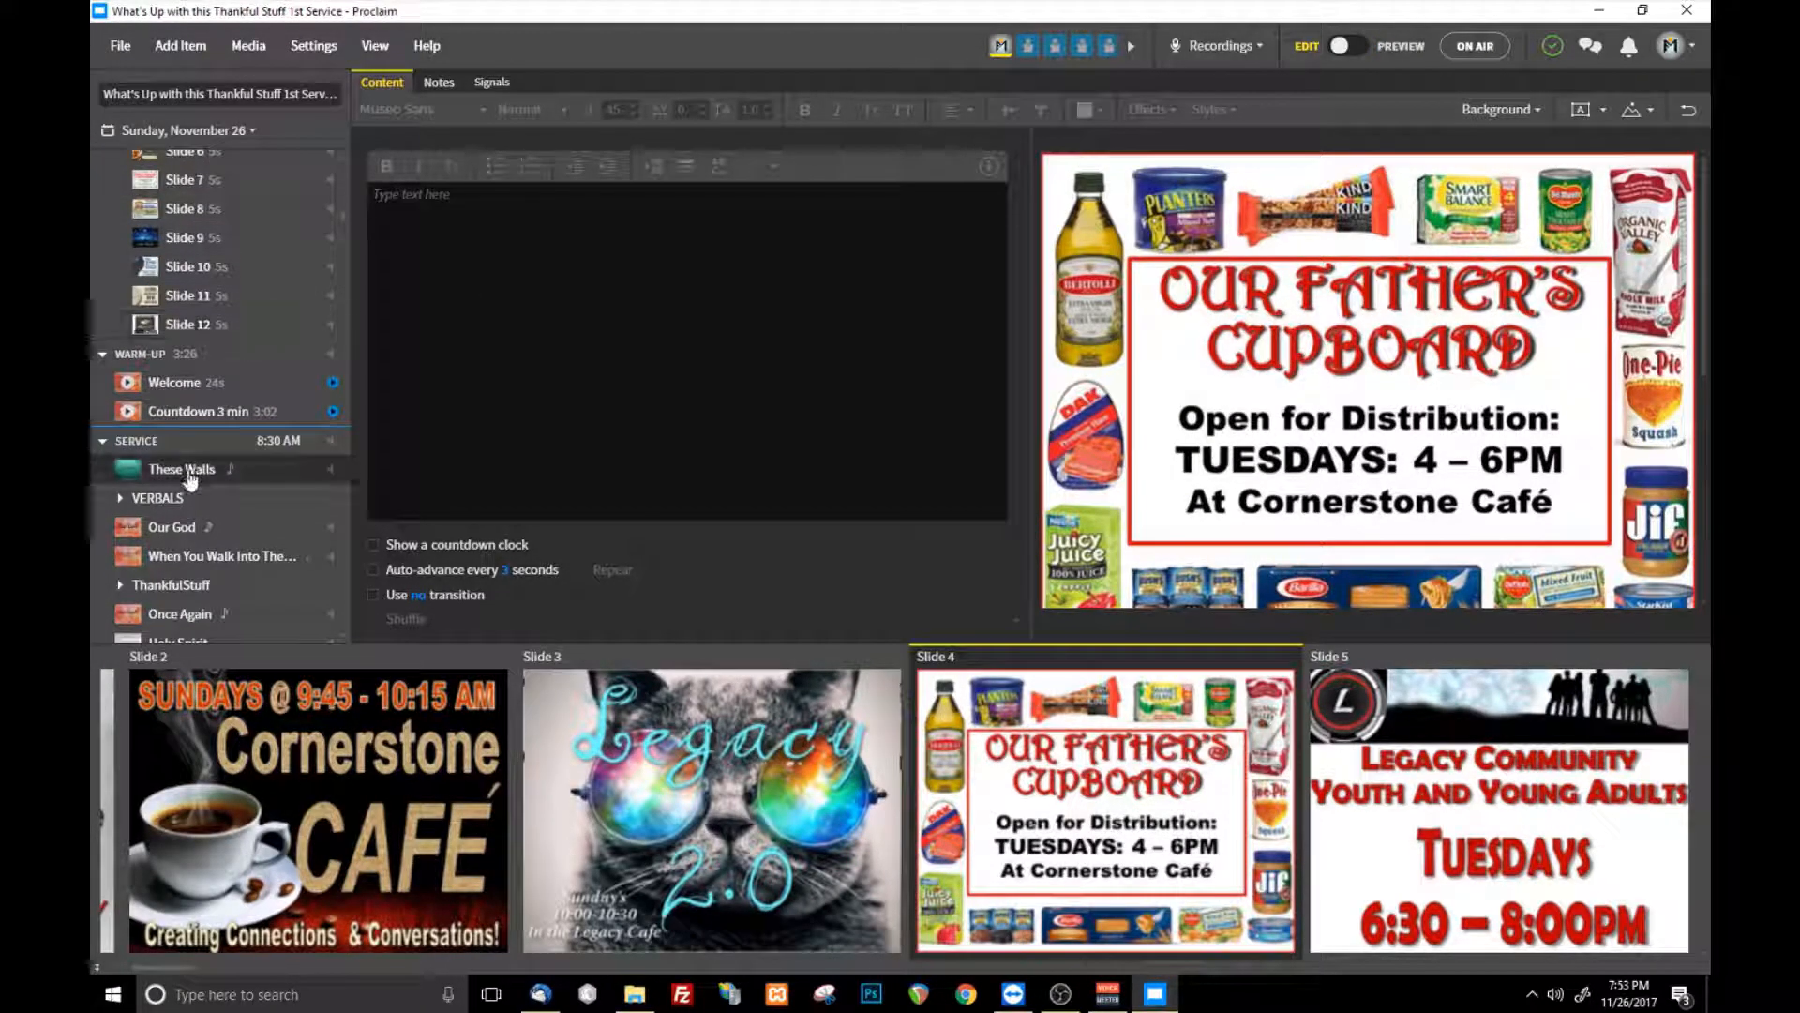
- Open the song Our God in the Service section and examine its lyrics, verse order and background options
{"action": "left_click", "coordinate": [180, 527]}
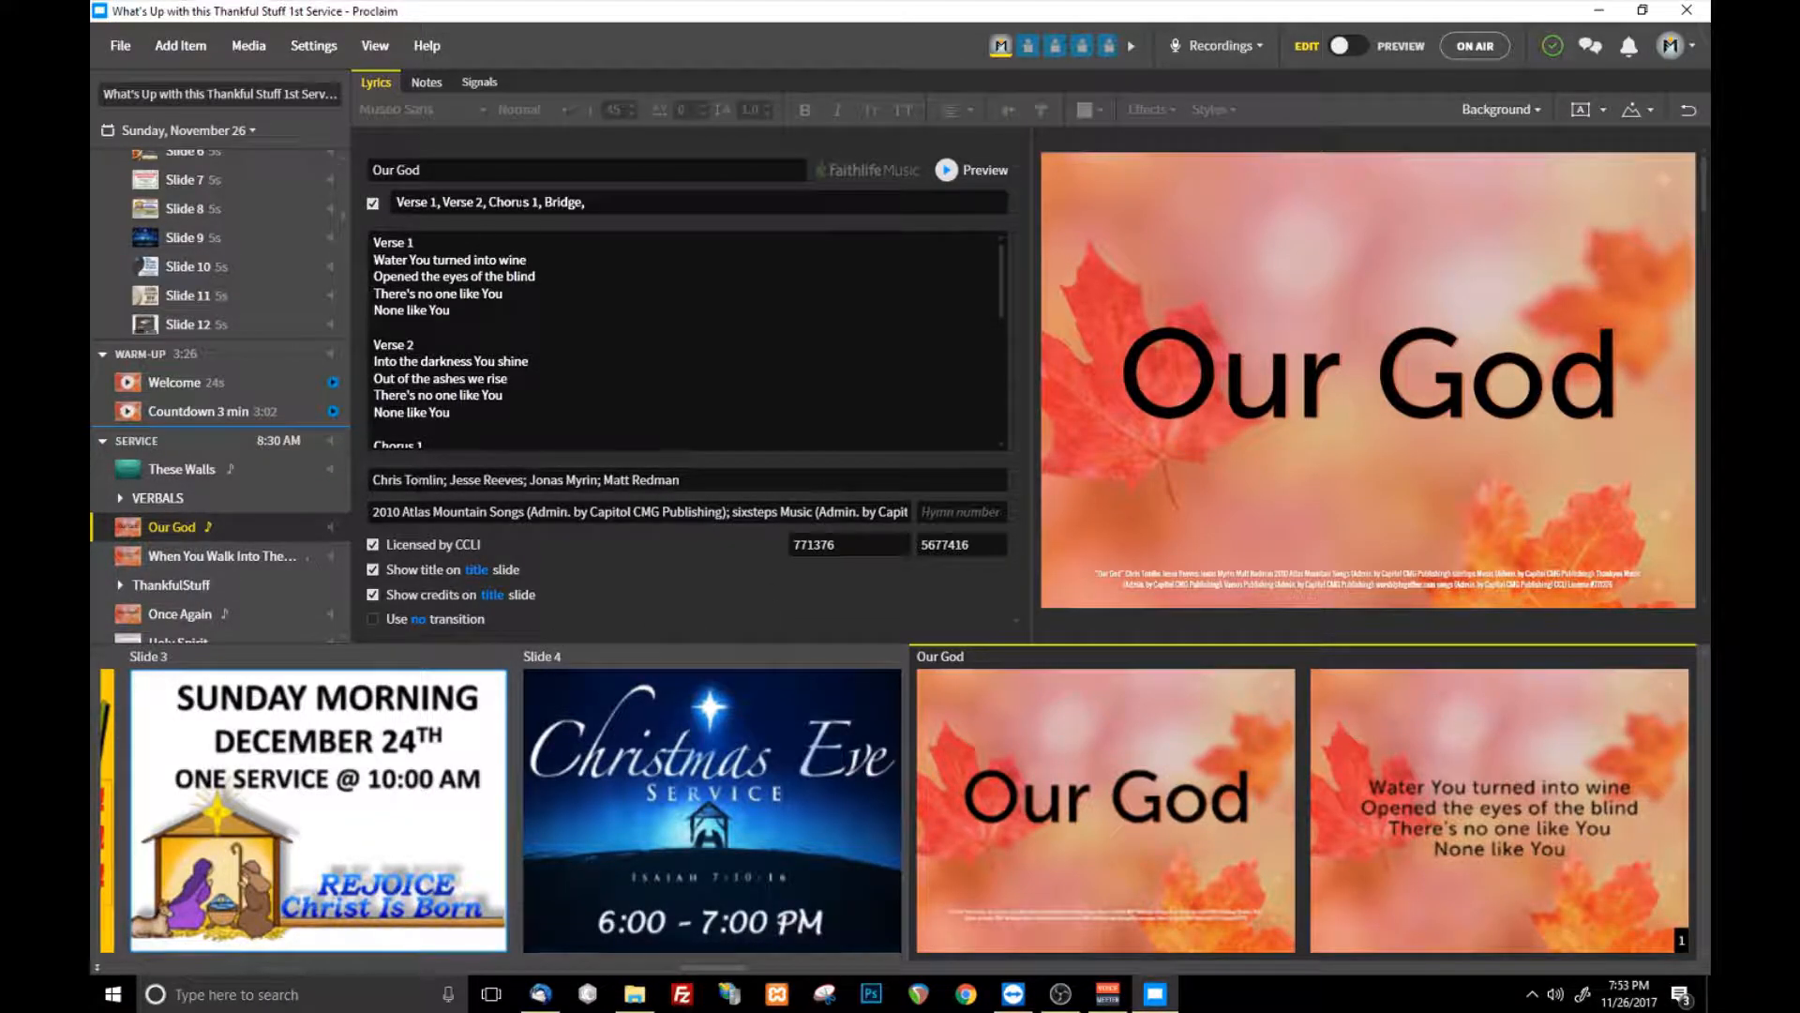
{"action": "left_click", "coordinate": [507, 378]}
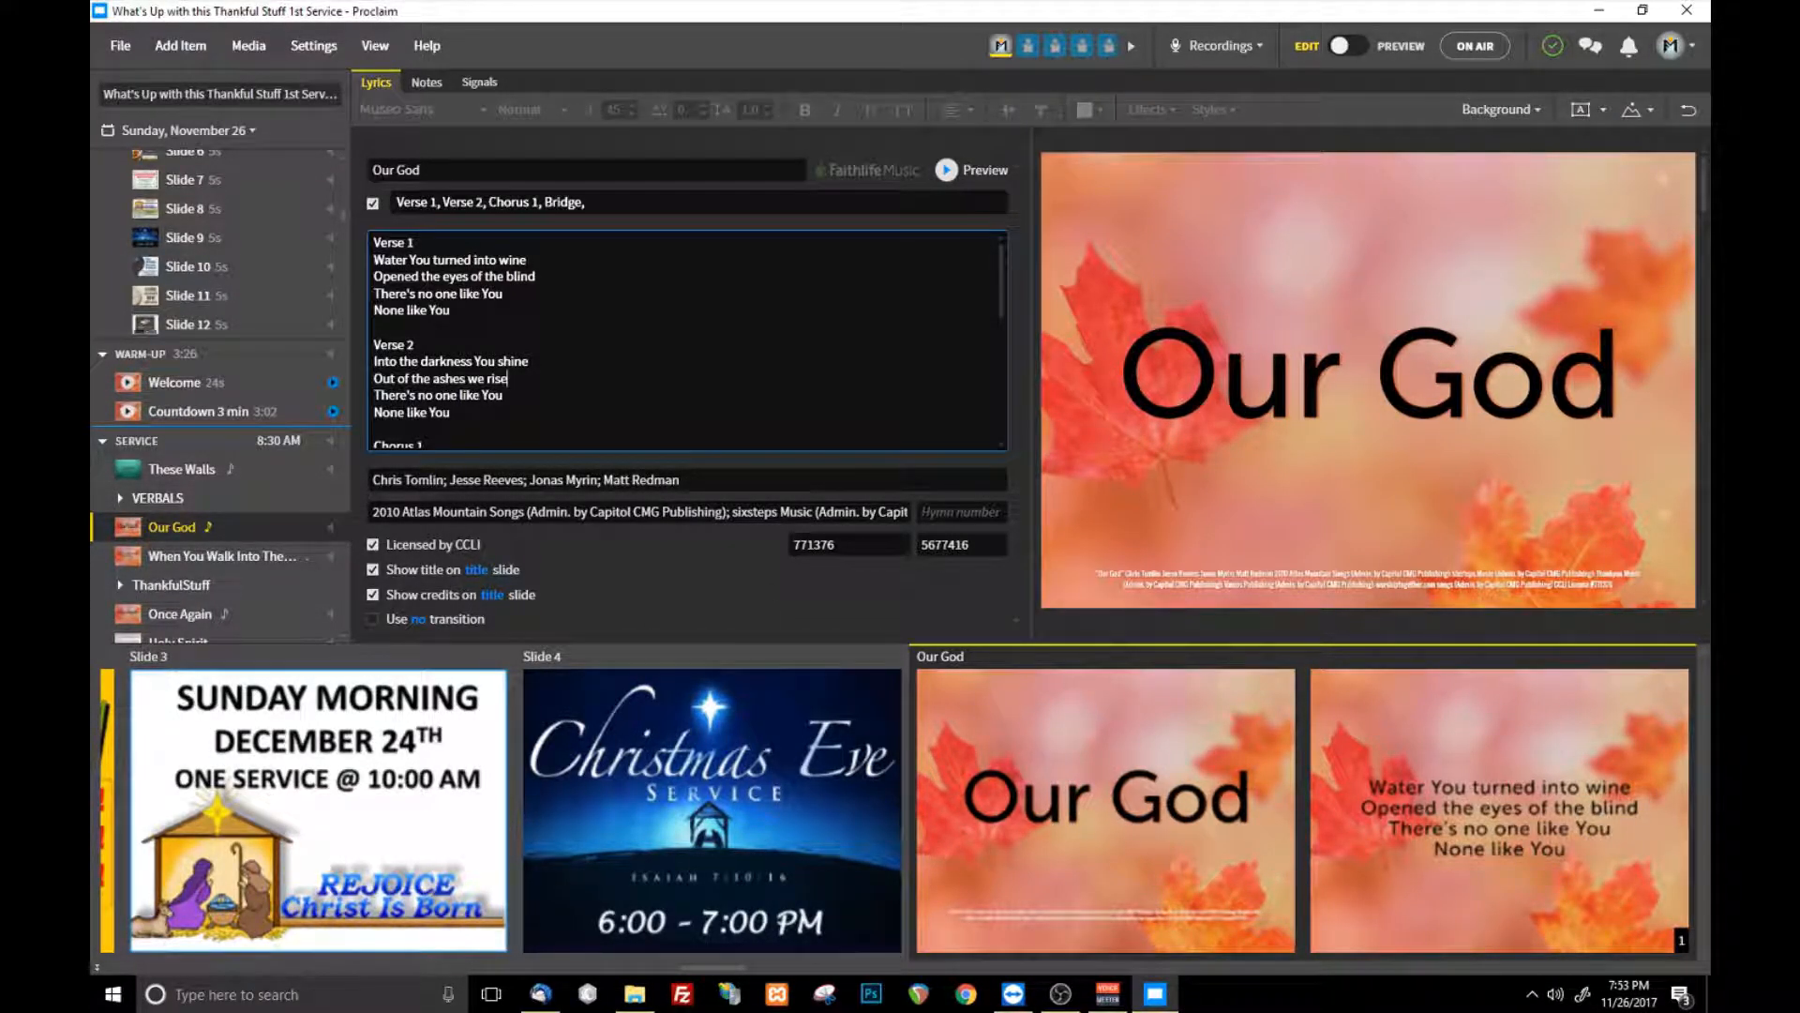
{"action": "left_click", "coordinate": [605, 202]}
{"action": "left_click", "coordinate": [599, 413]}
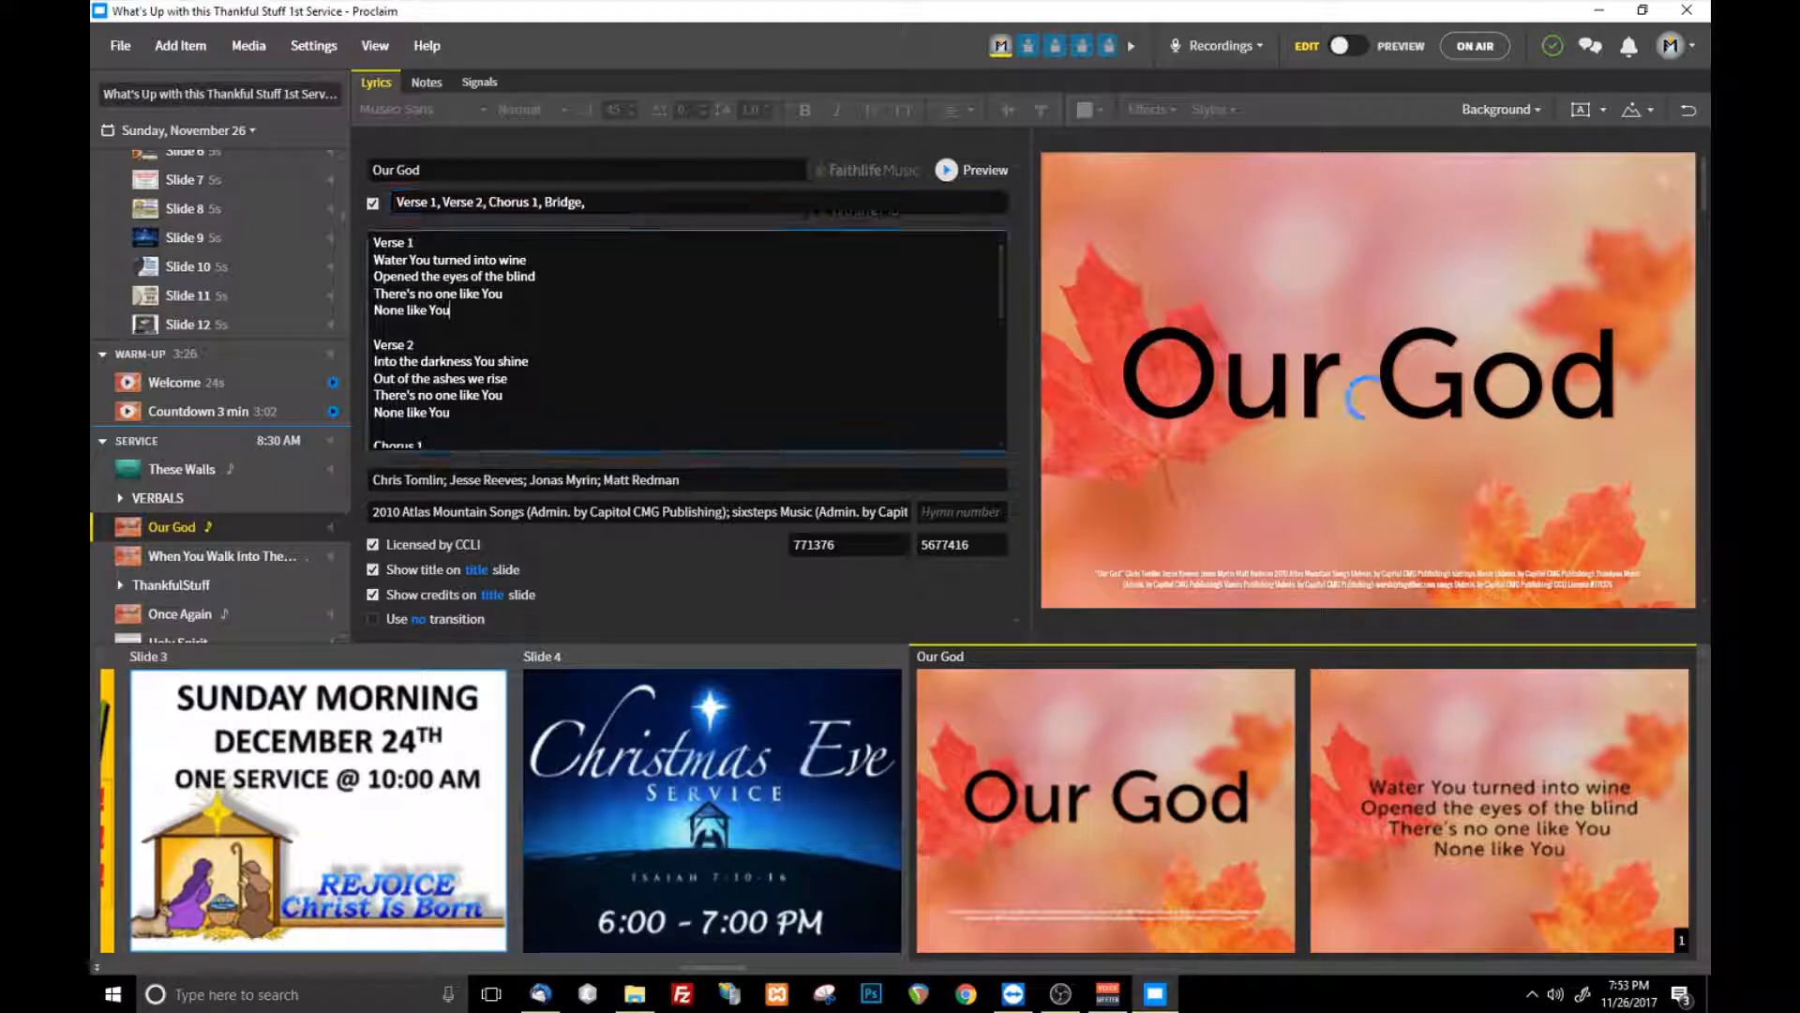
{"action": "left_click", "coordinate": [1519, 121]}
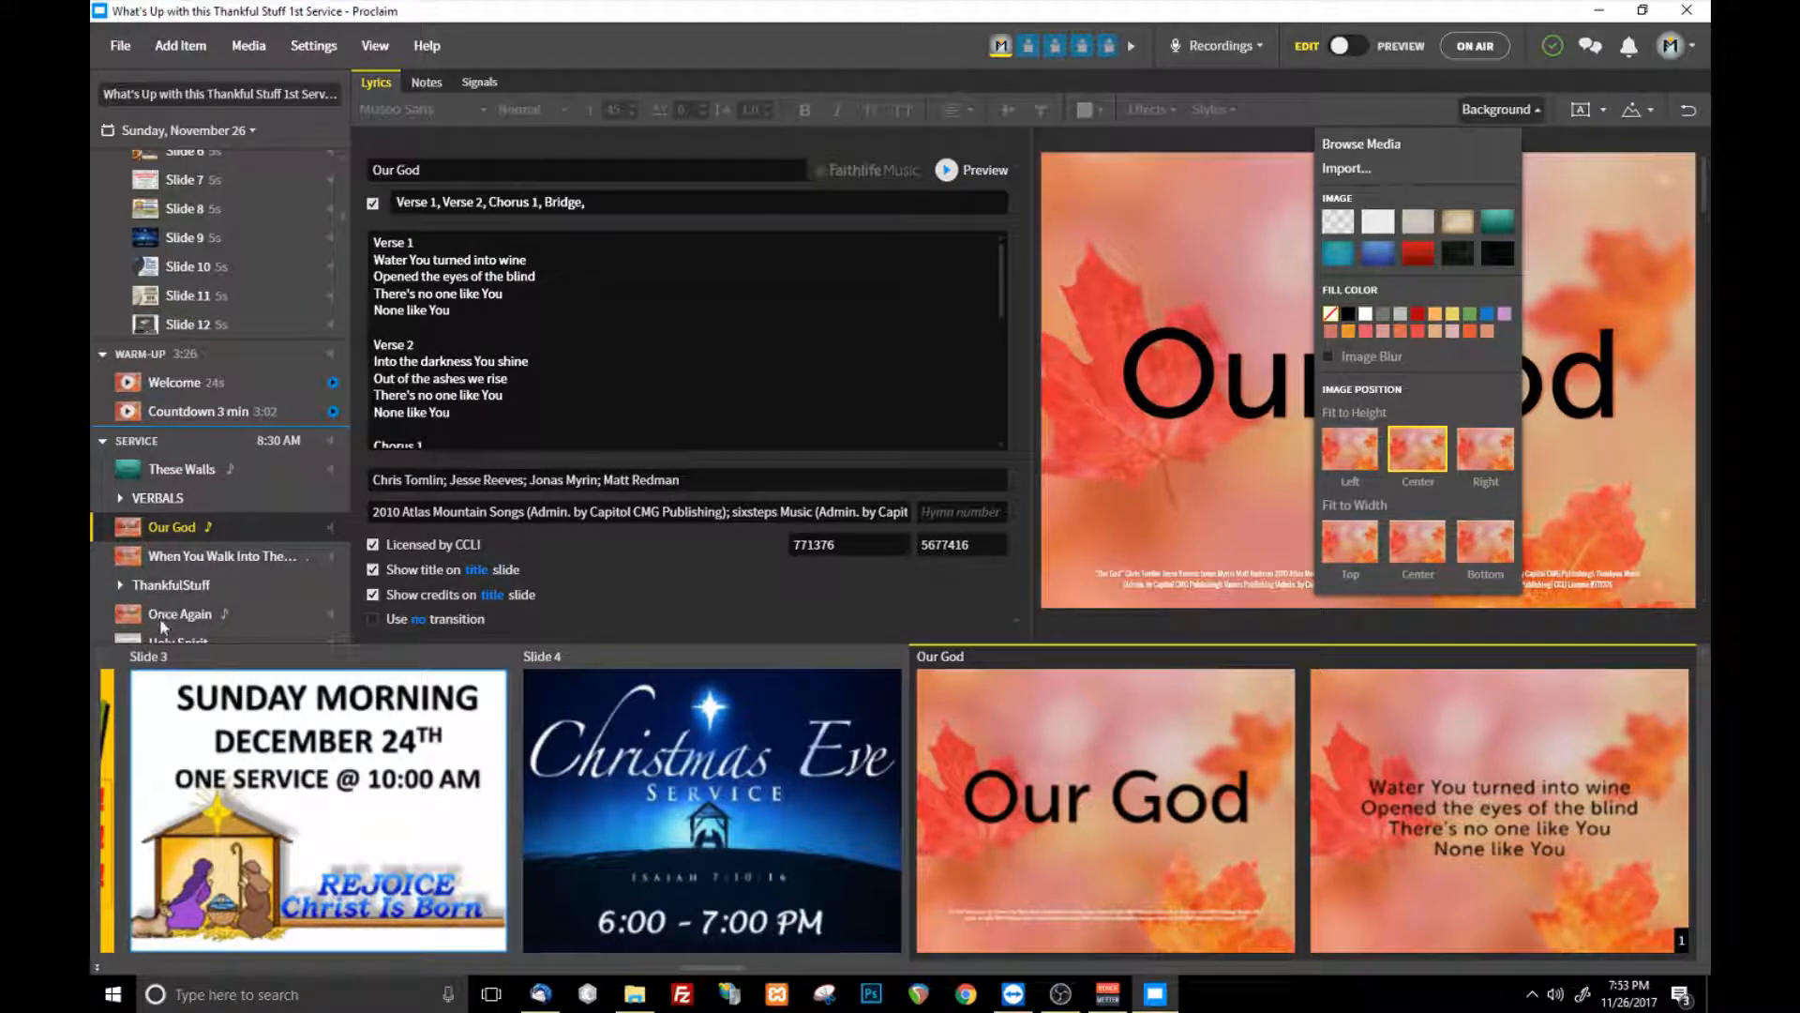
- Examine the image-adding options of the Holy Spirit item and the video-changing options of the Thankful Stuff item
{"action": "scroll", "coordinate": [167, 645], "scroll_direction": "down", "scroll_amount": 1}
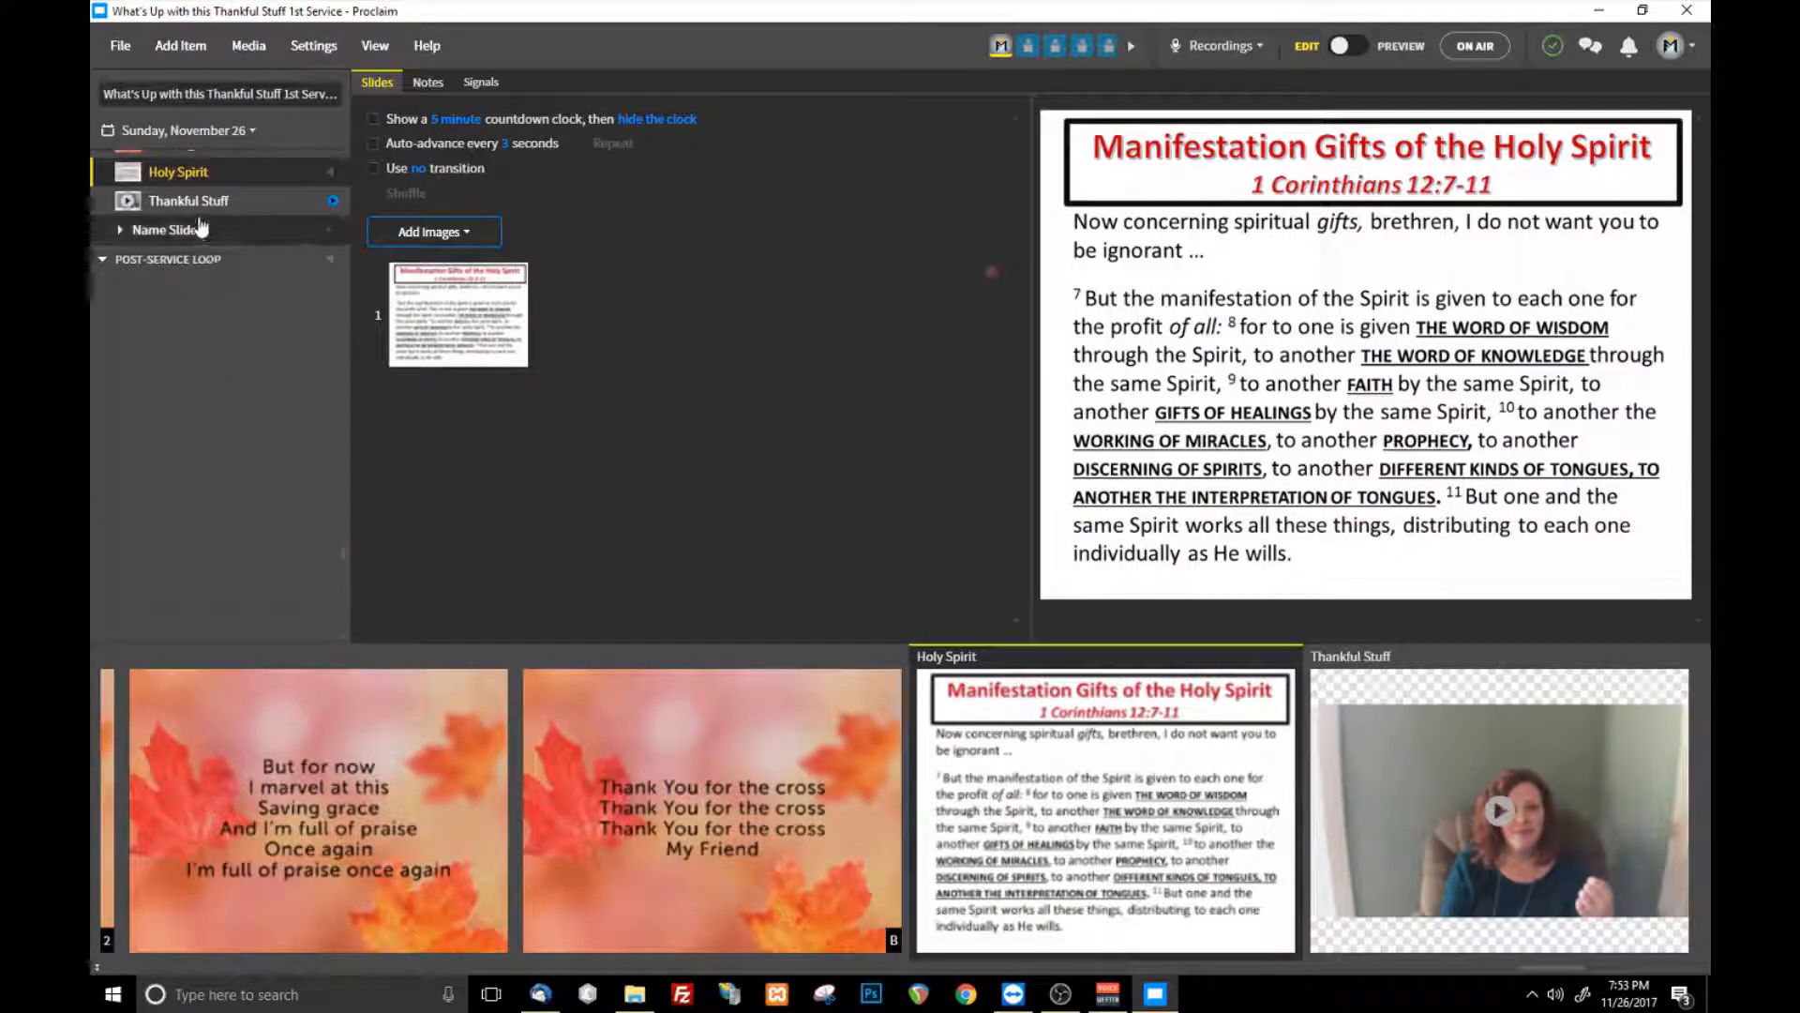
{"action": "left_click", "coordinate": [474, 237]}
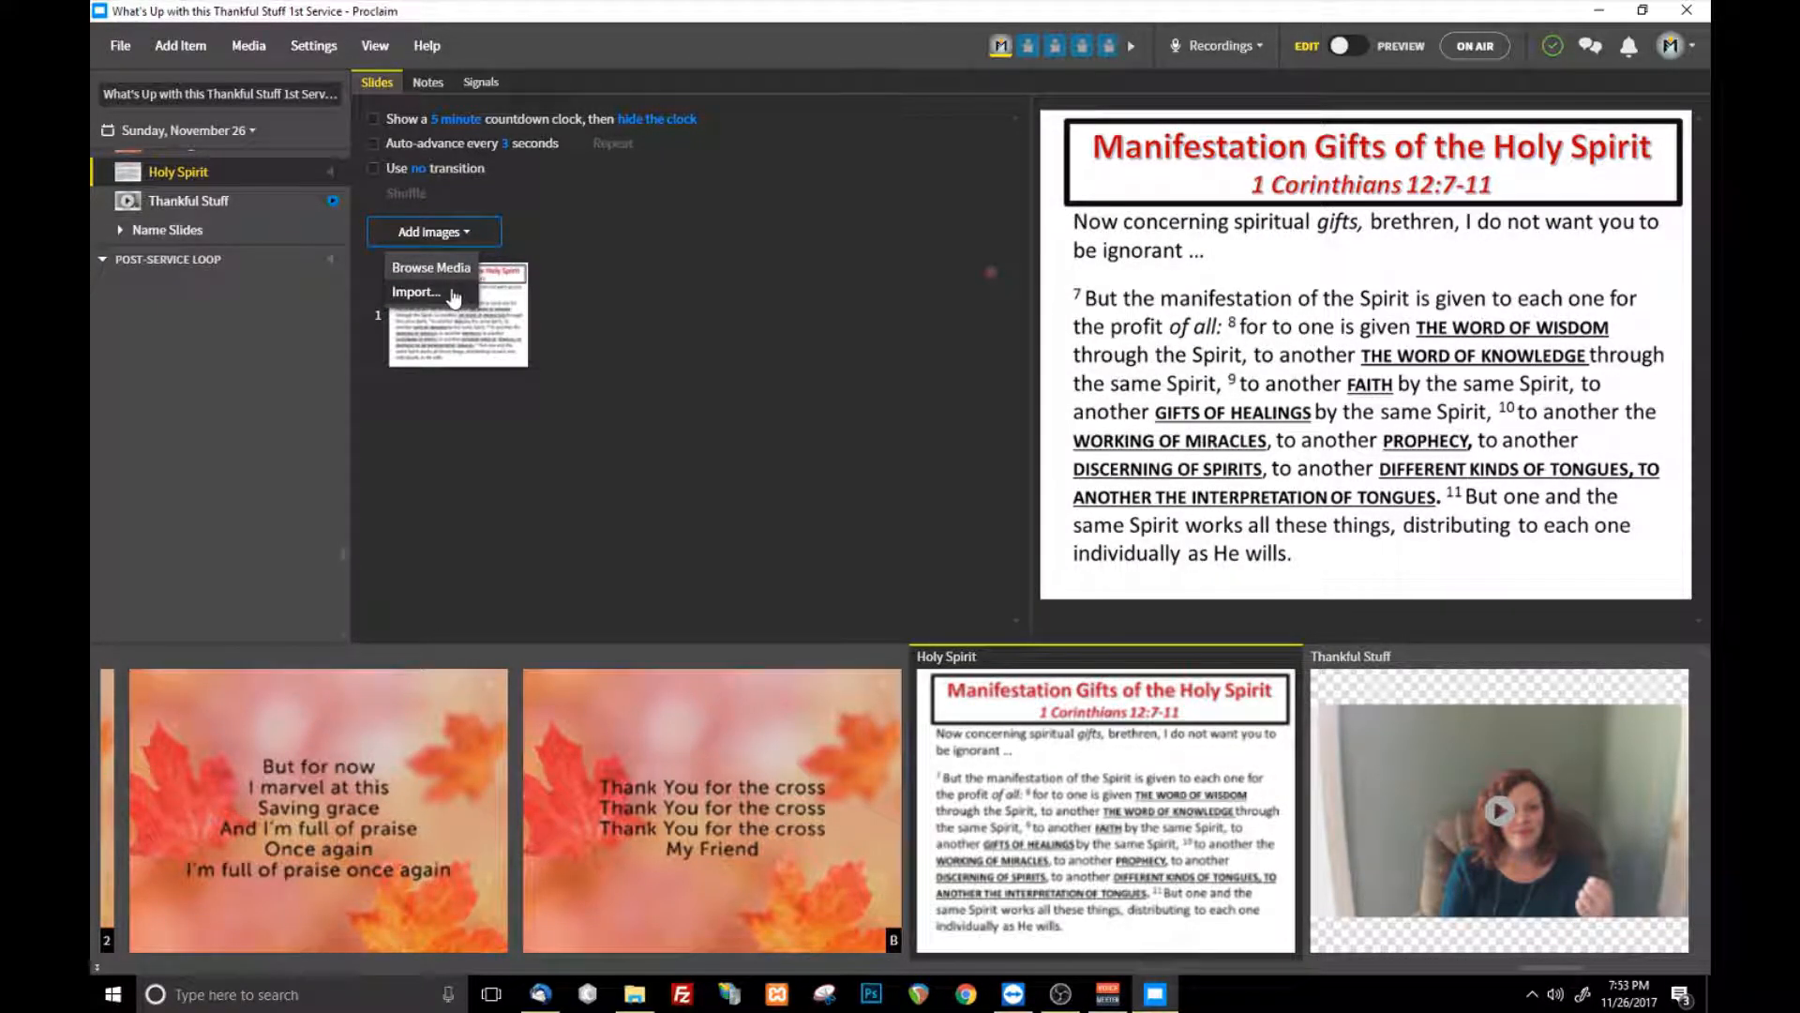
{"action": "left_click", "coordinate": [186, 208]}
{"action": "left_click", "coordinate": [459, 126]}
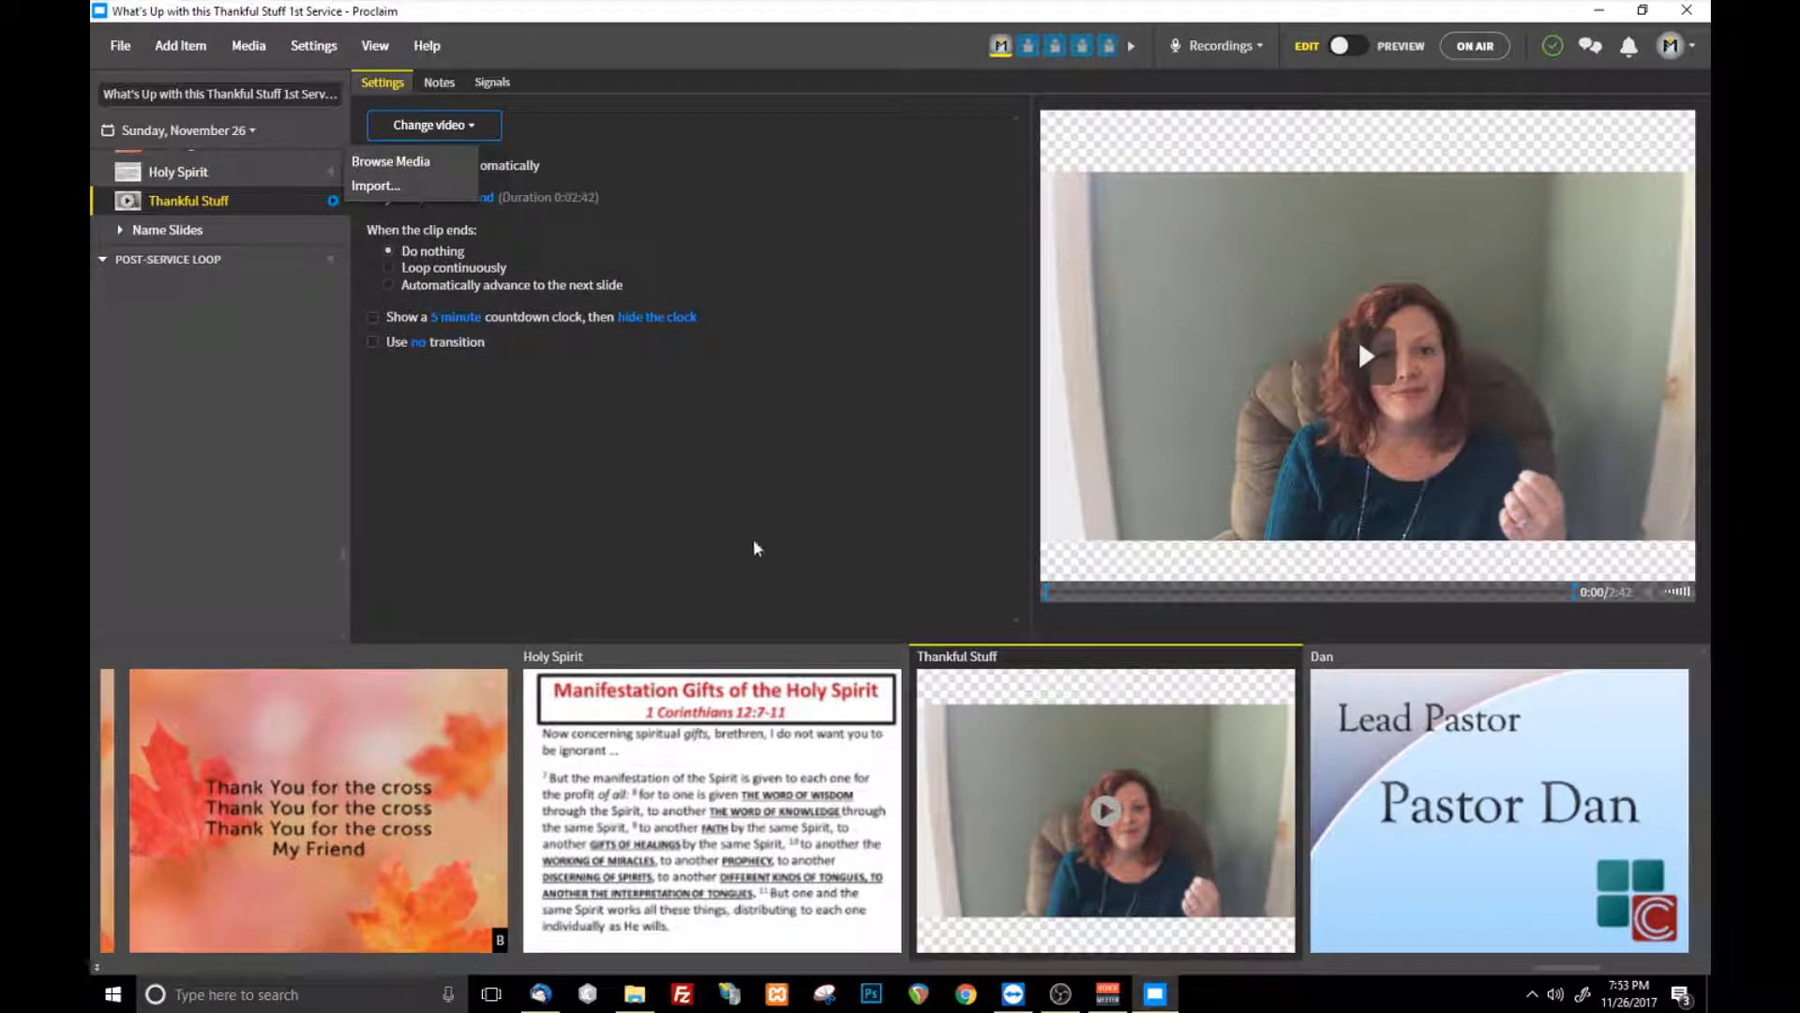
- Preview the Thankful Stuff video and return to edit mode
{"action": "scroll", "coordinate": [231, 206], "scroll_direction": "up", "scroll_amount": 2}
{"action": "scroll", "coordinate": [223, 230], "scroll_direction": "up", "scroll_amount": 5}
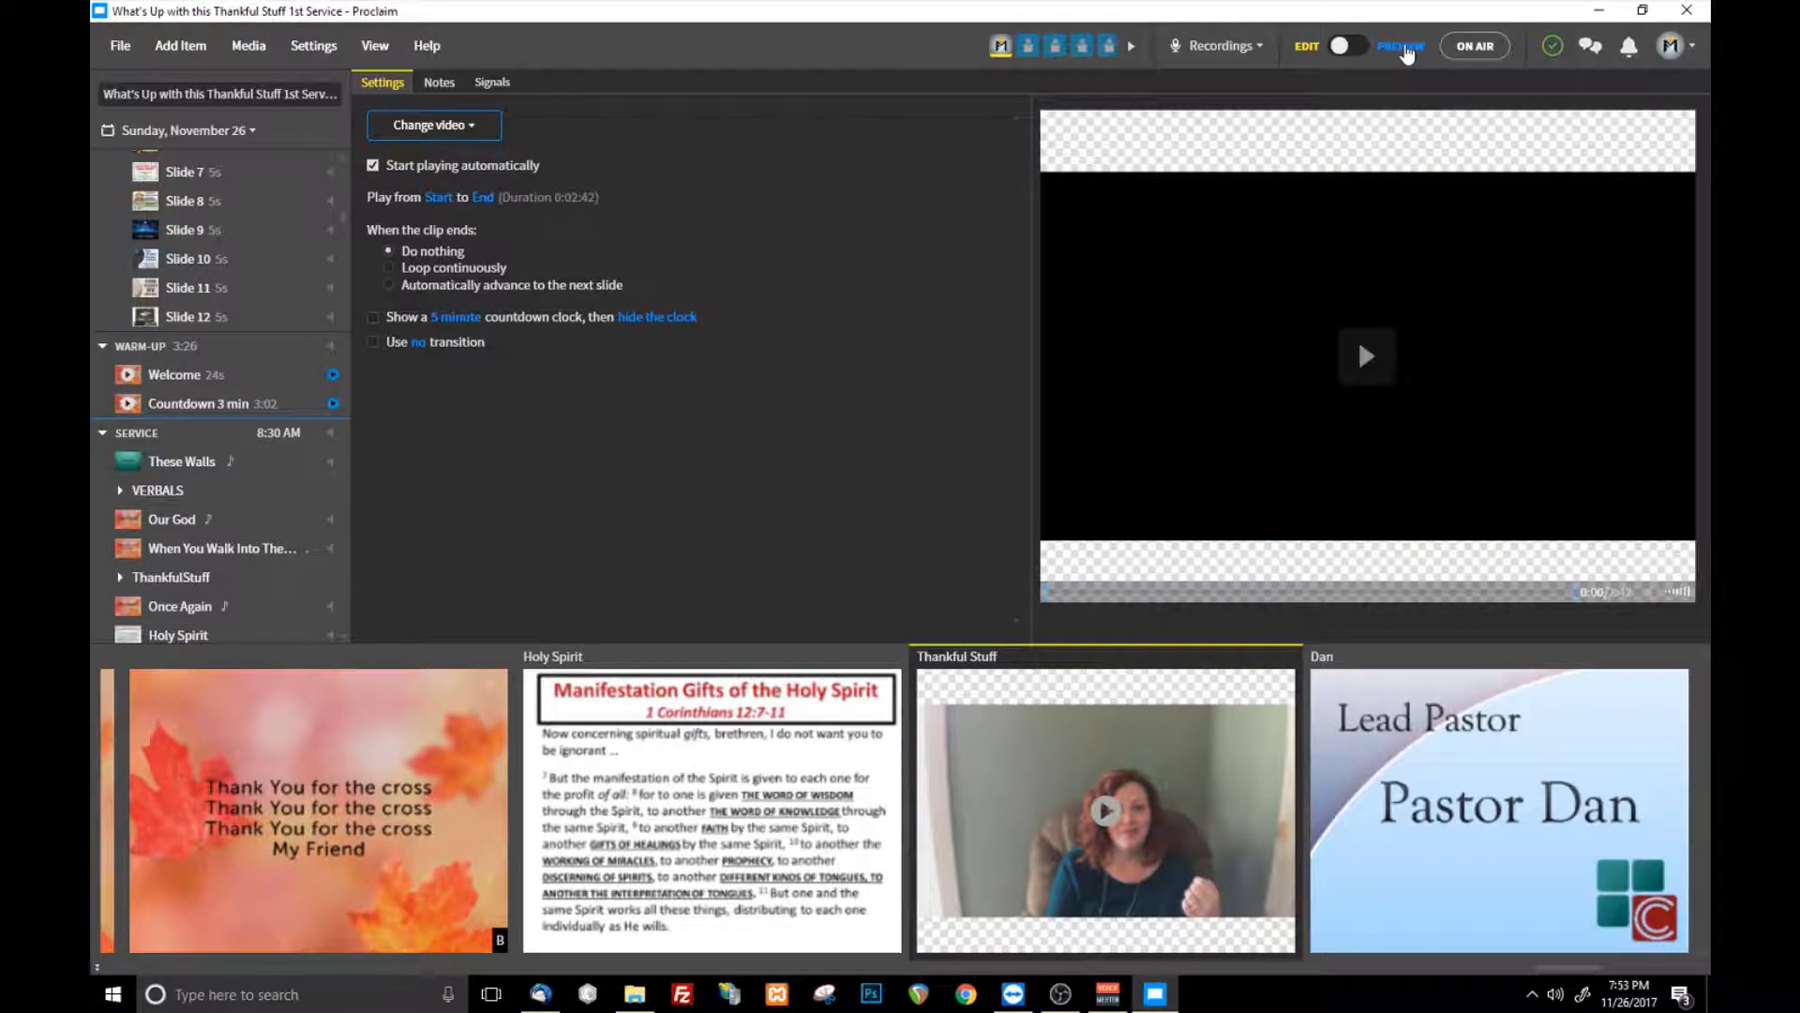
{"action": "left_click", "coordinate": [1404, 46]}
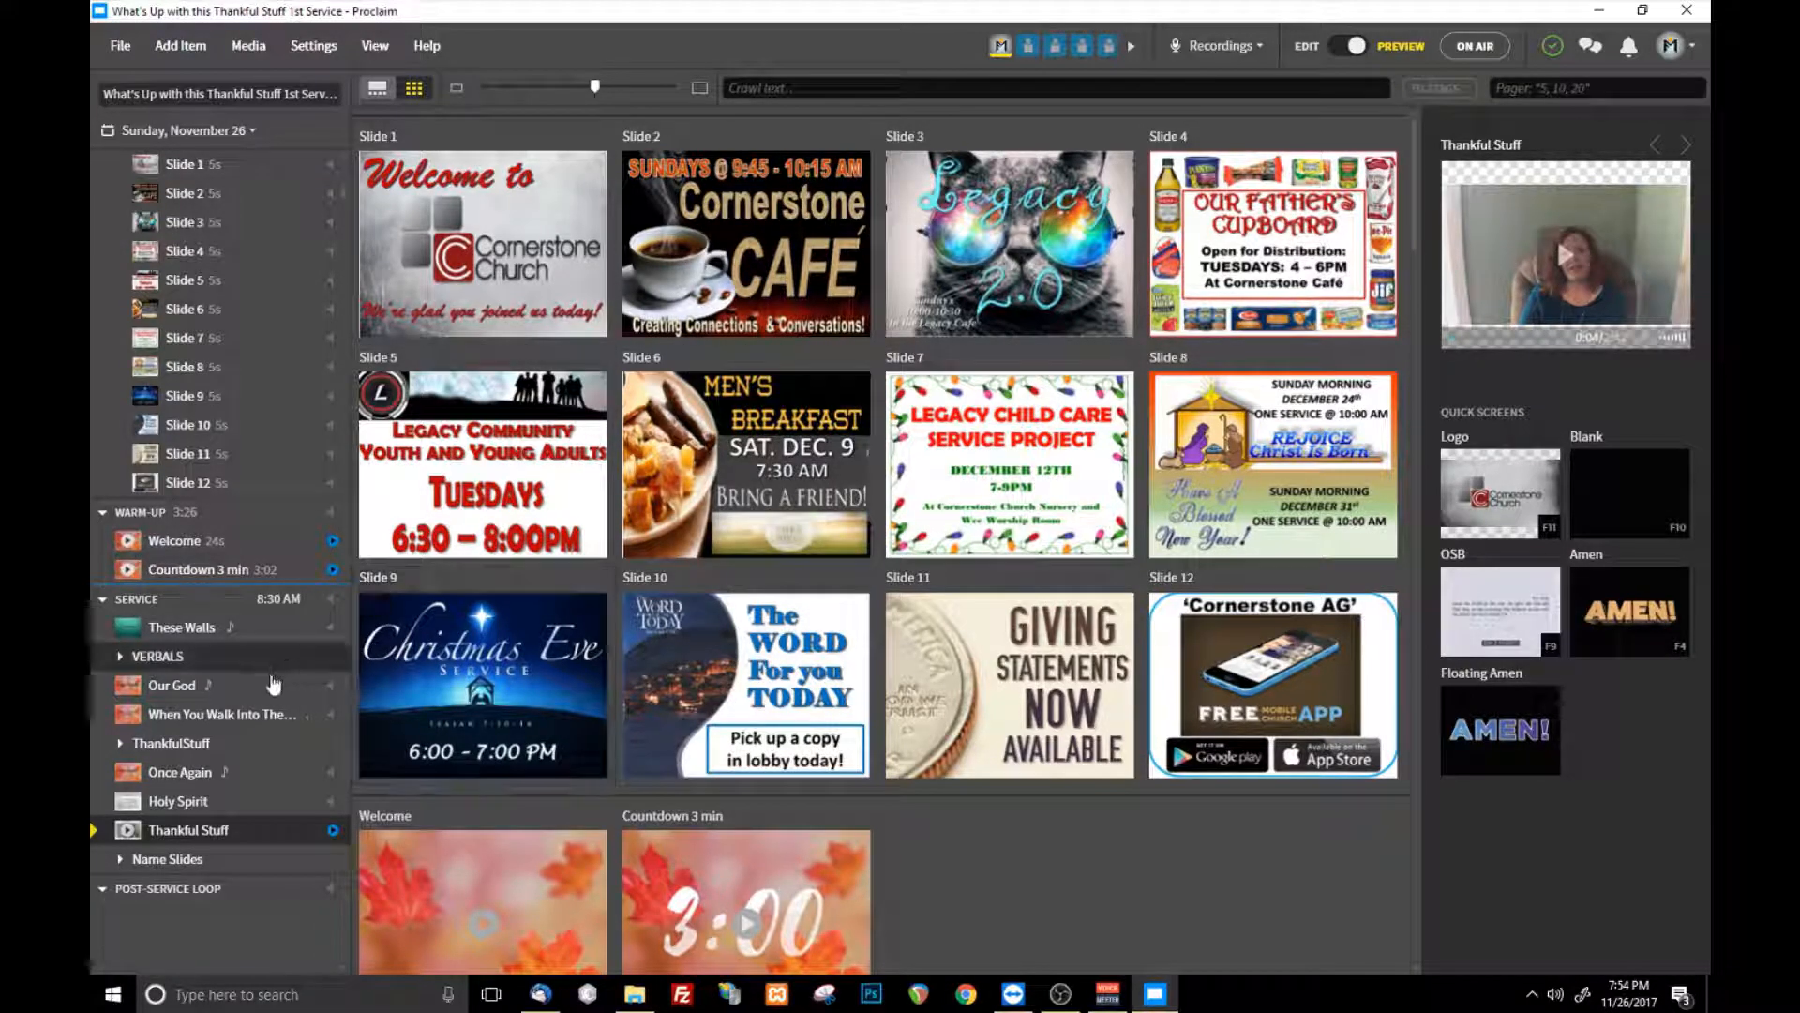
{"action": "left_click", "coordinate": [1307, 46]}
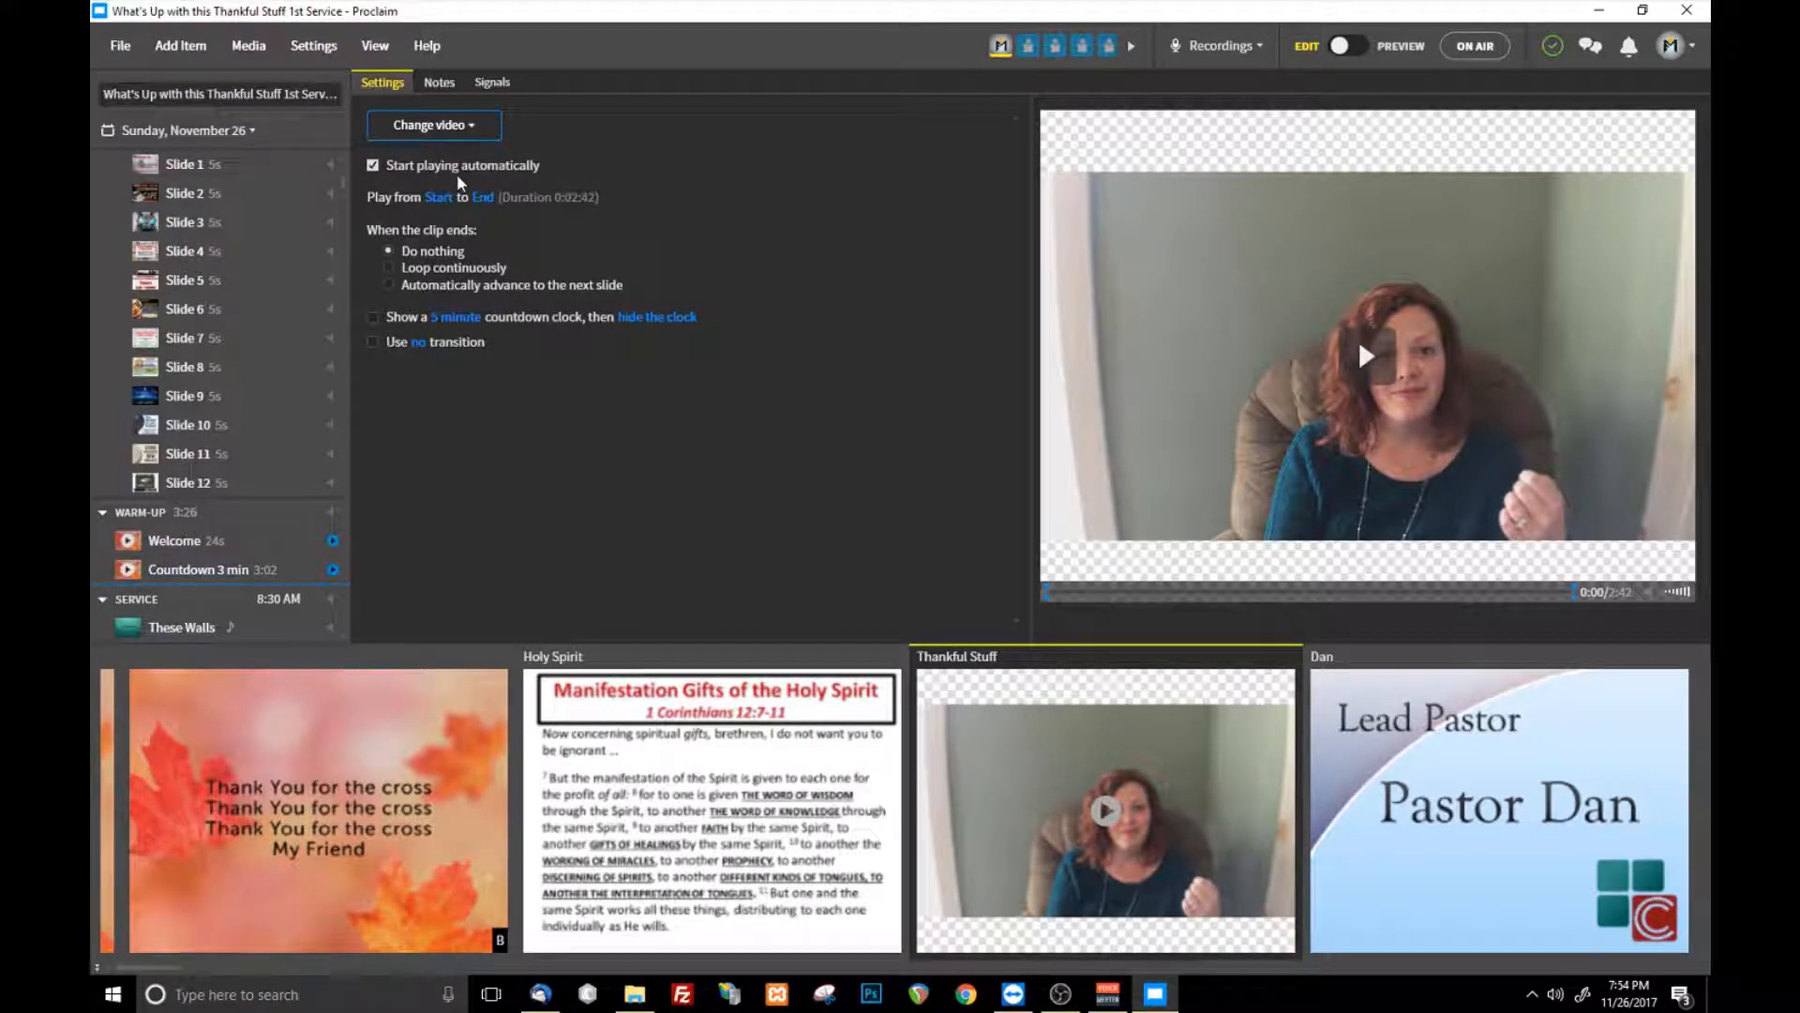
- Disable automatic playback of the Thankful Stuff video, check it in preview mode, and re-enable the setting
{"action": "left_click", "coordinate": [373, 165]}
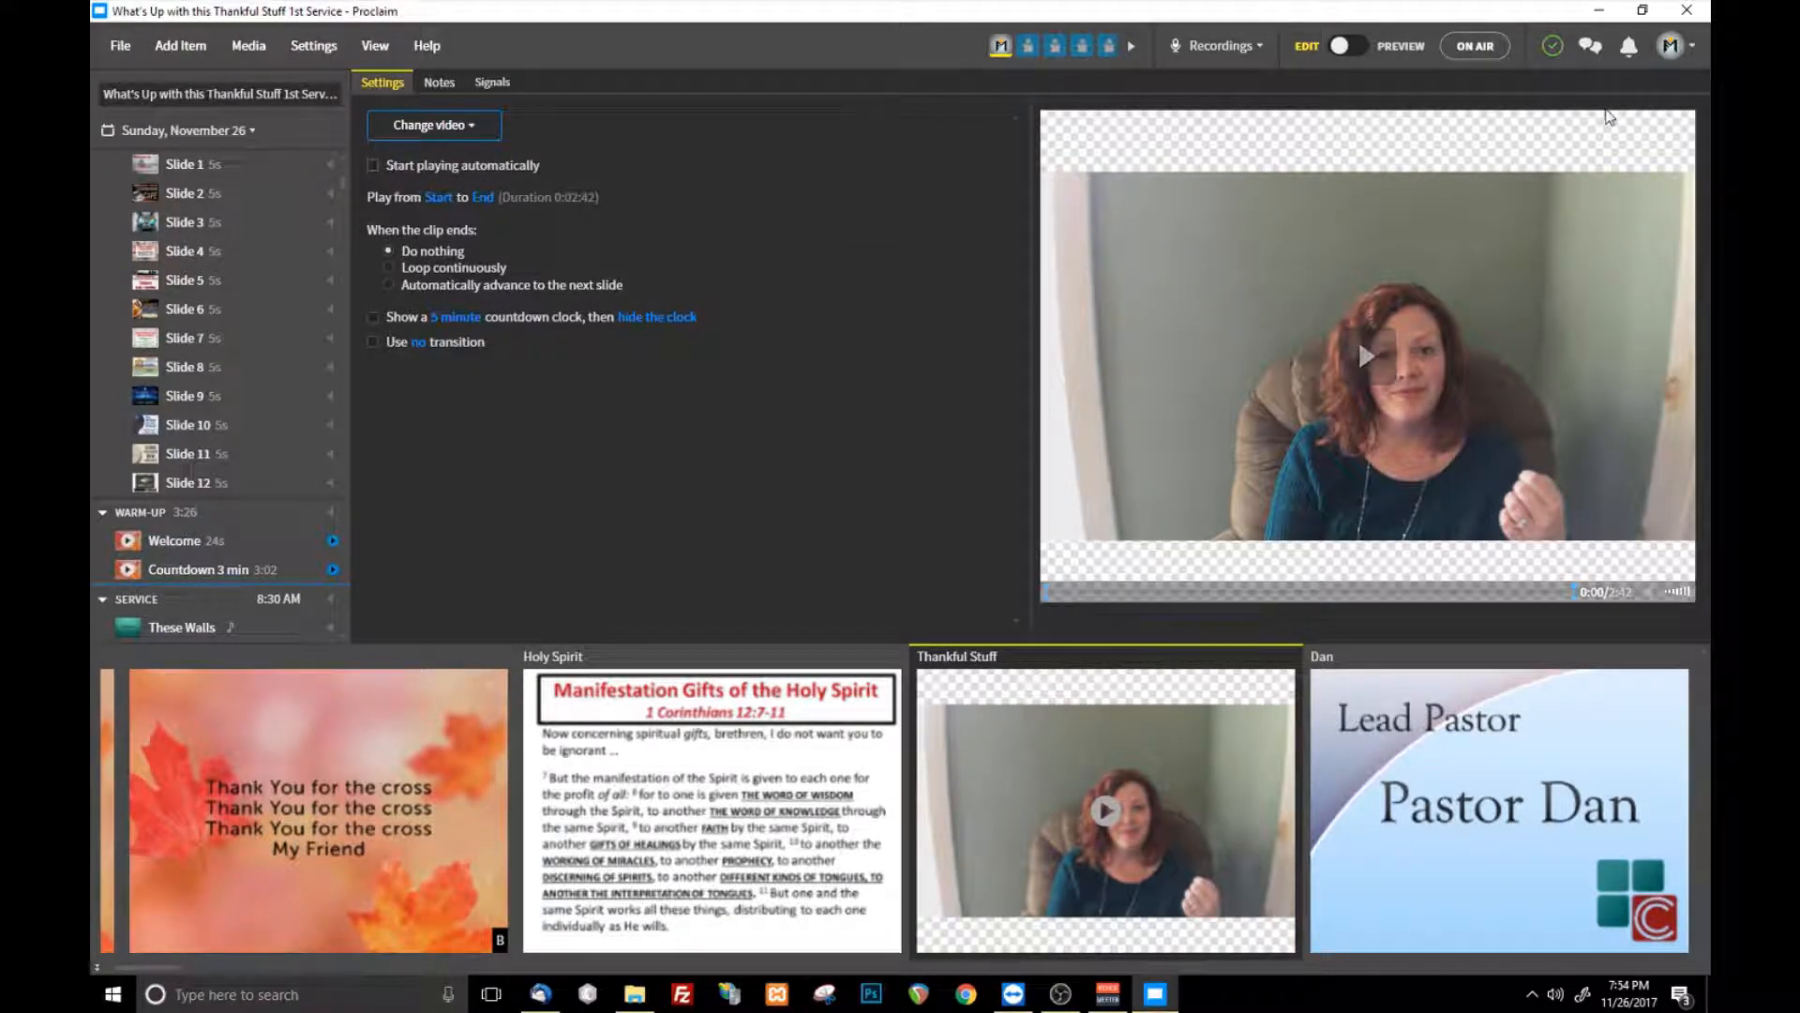
{"action": "left_click", "coordinate": [1418, 44]}
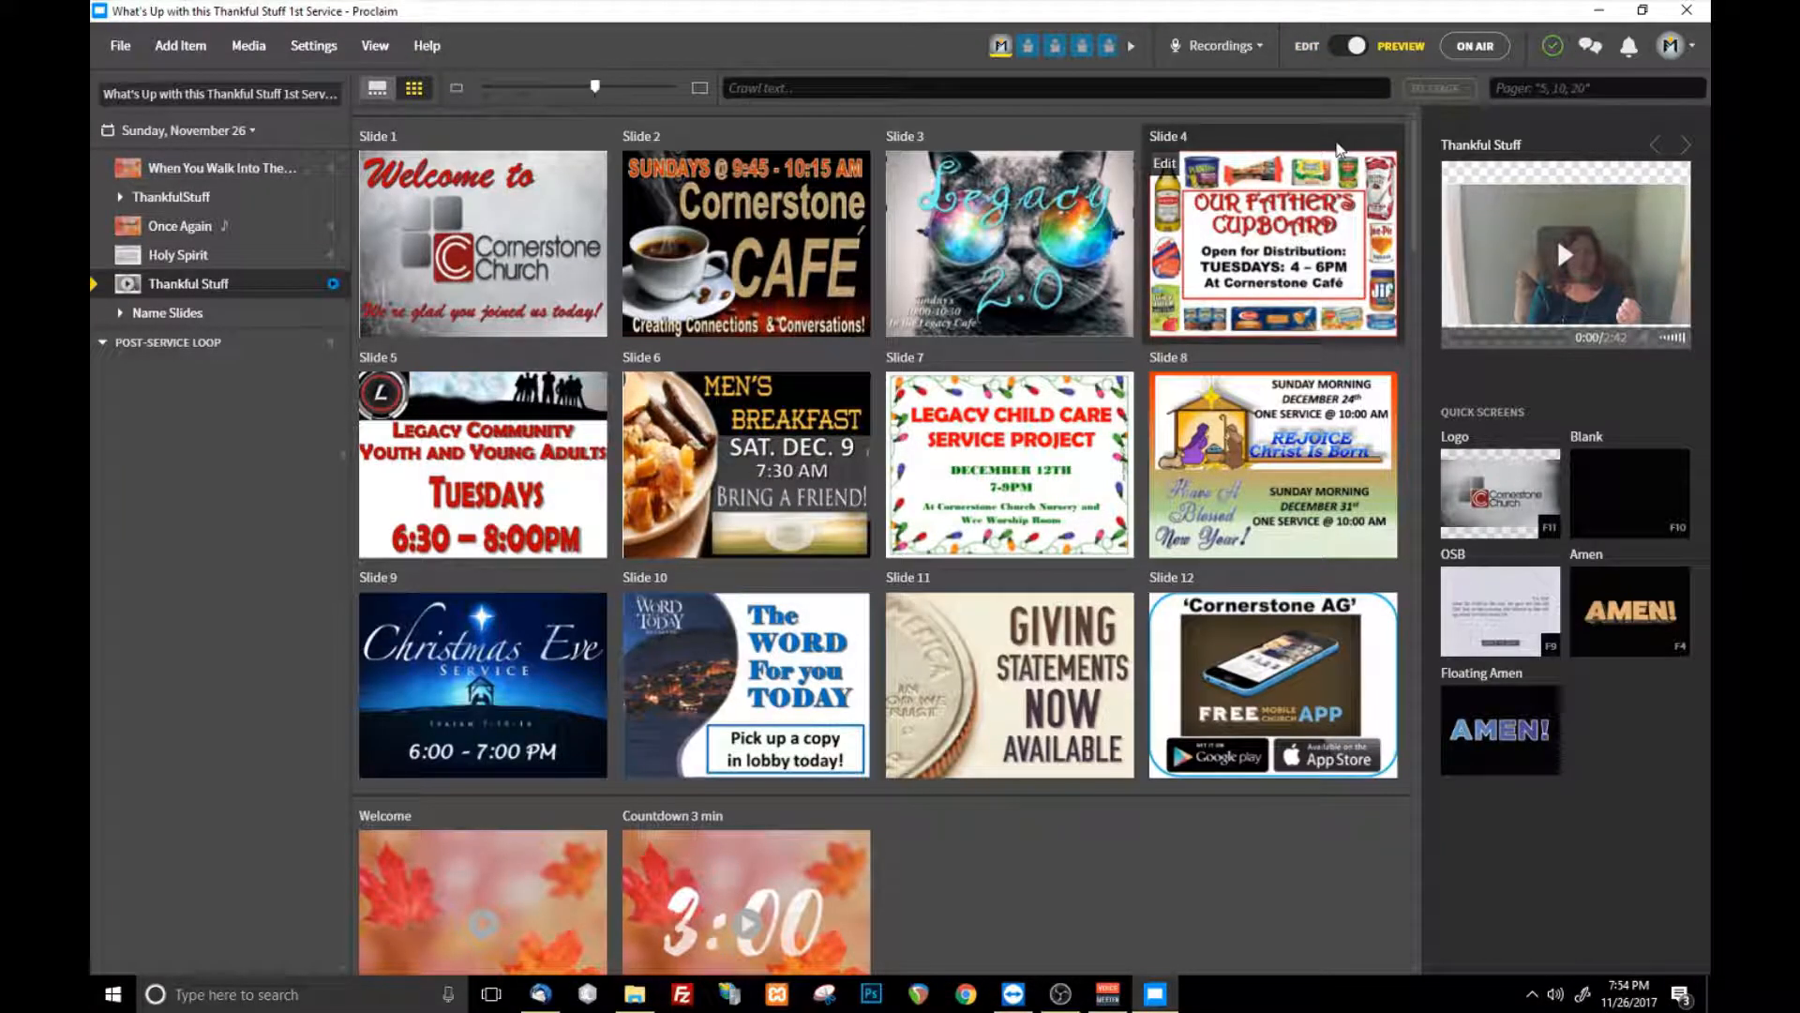
{"action": "left_click", "coordinate": [1332, 46]}
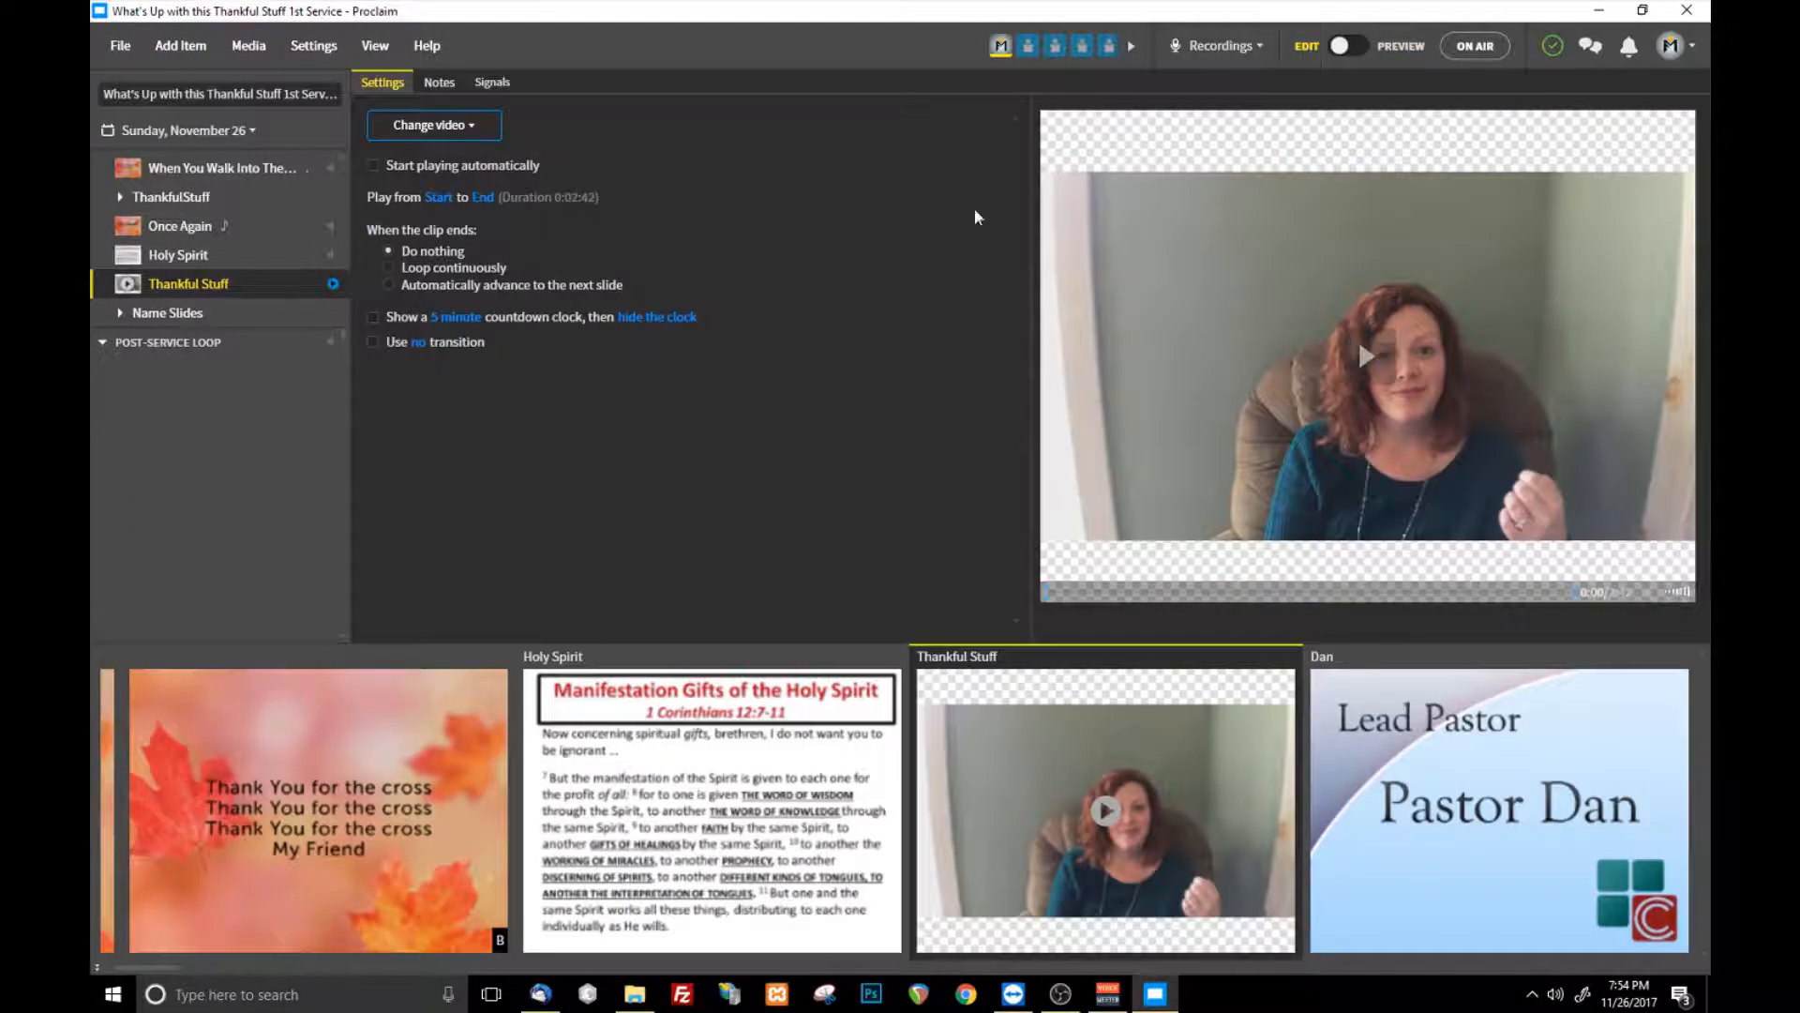
{"action": "left_click", "coordinate": [374, 165]}
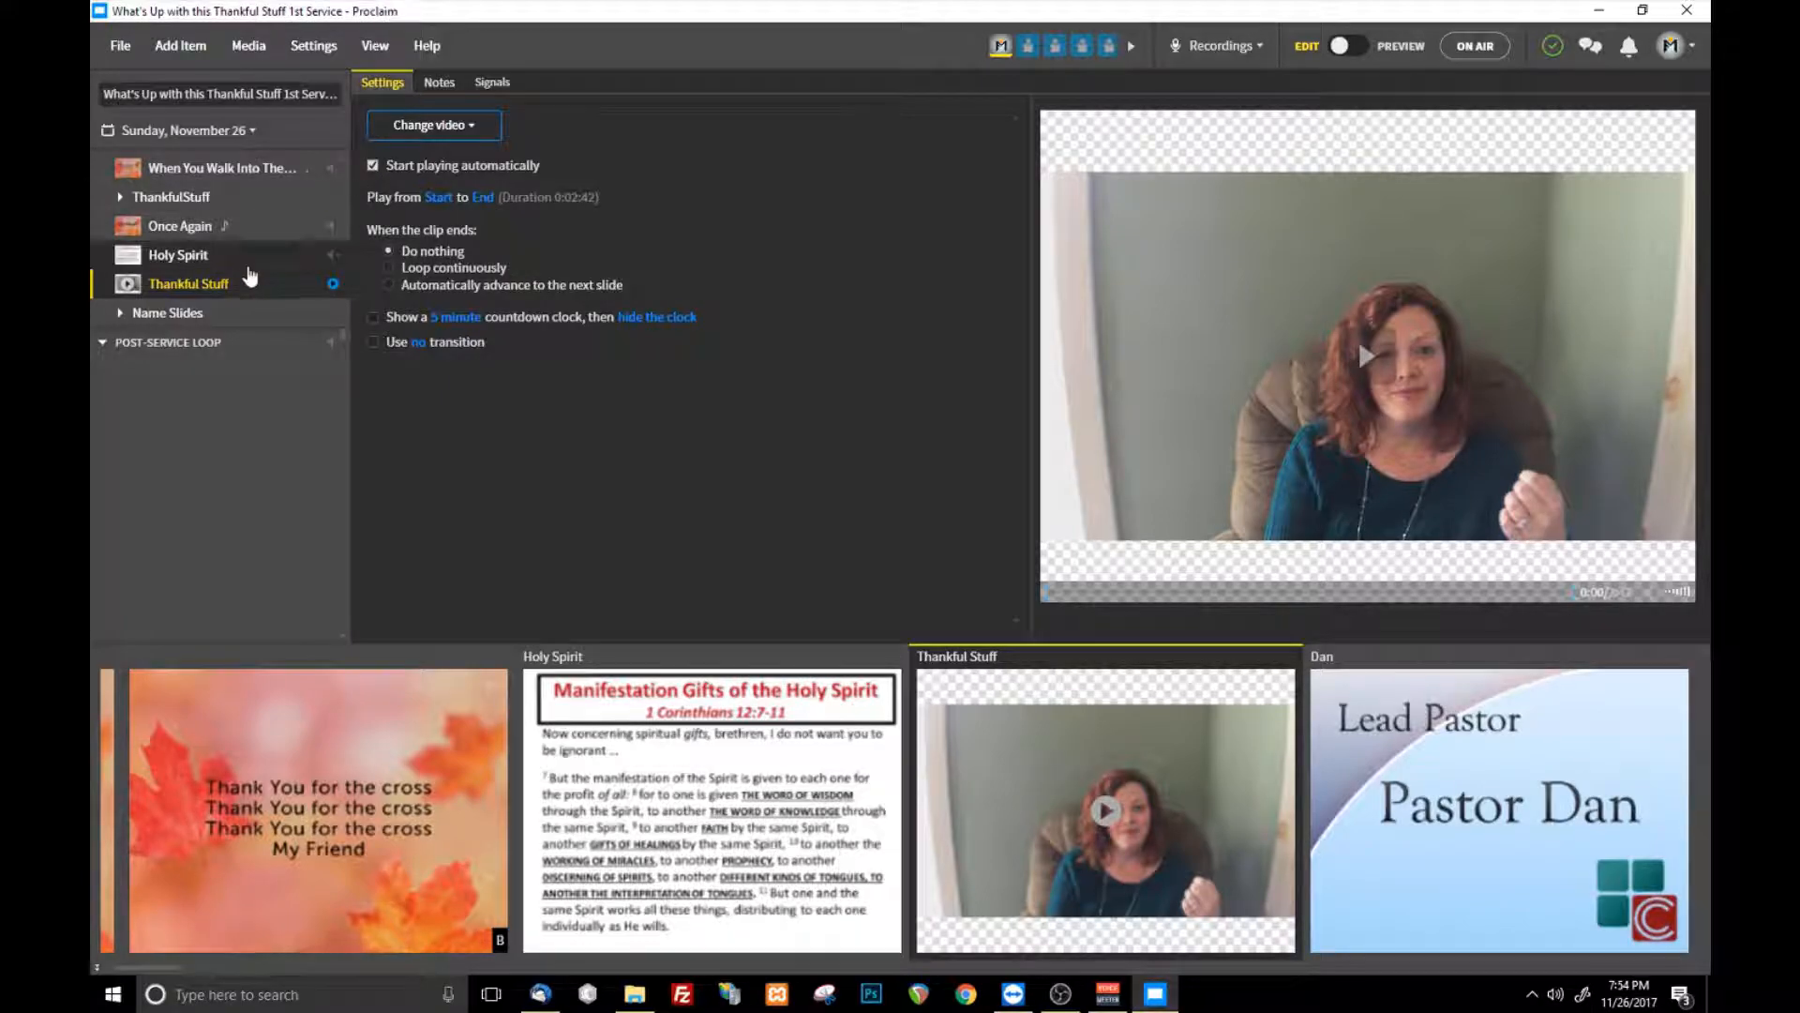
- Select the song Our God and show it in preview mode with the full preview layout
{"action": "scroll", "coordinate": [281, 394], "scroll_direction": "up", "scroll_amount": 3}
{"action": "scroll", "coordinate": [301, 491], "scroll_direction": "up", "scroll_amount": 4}
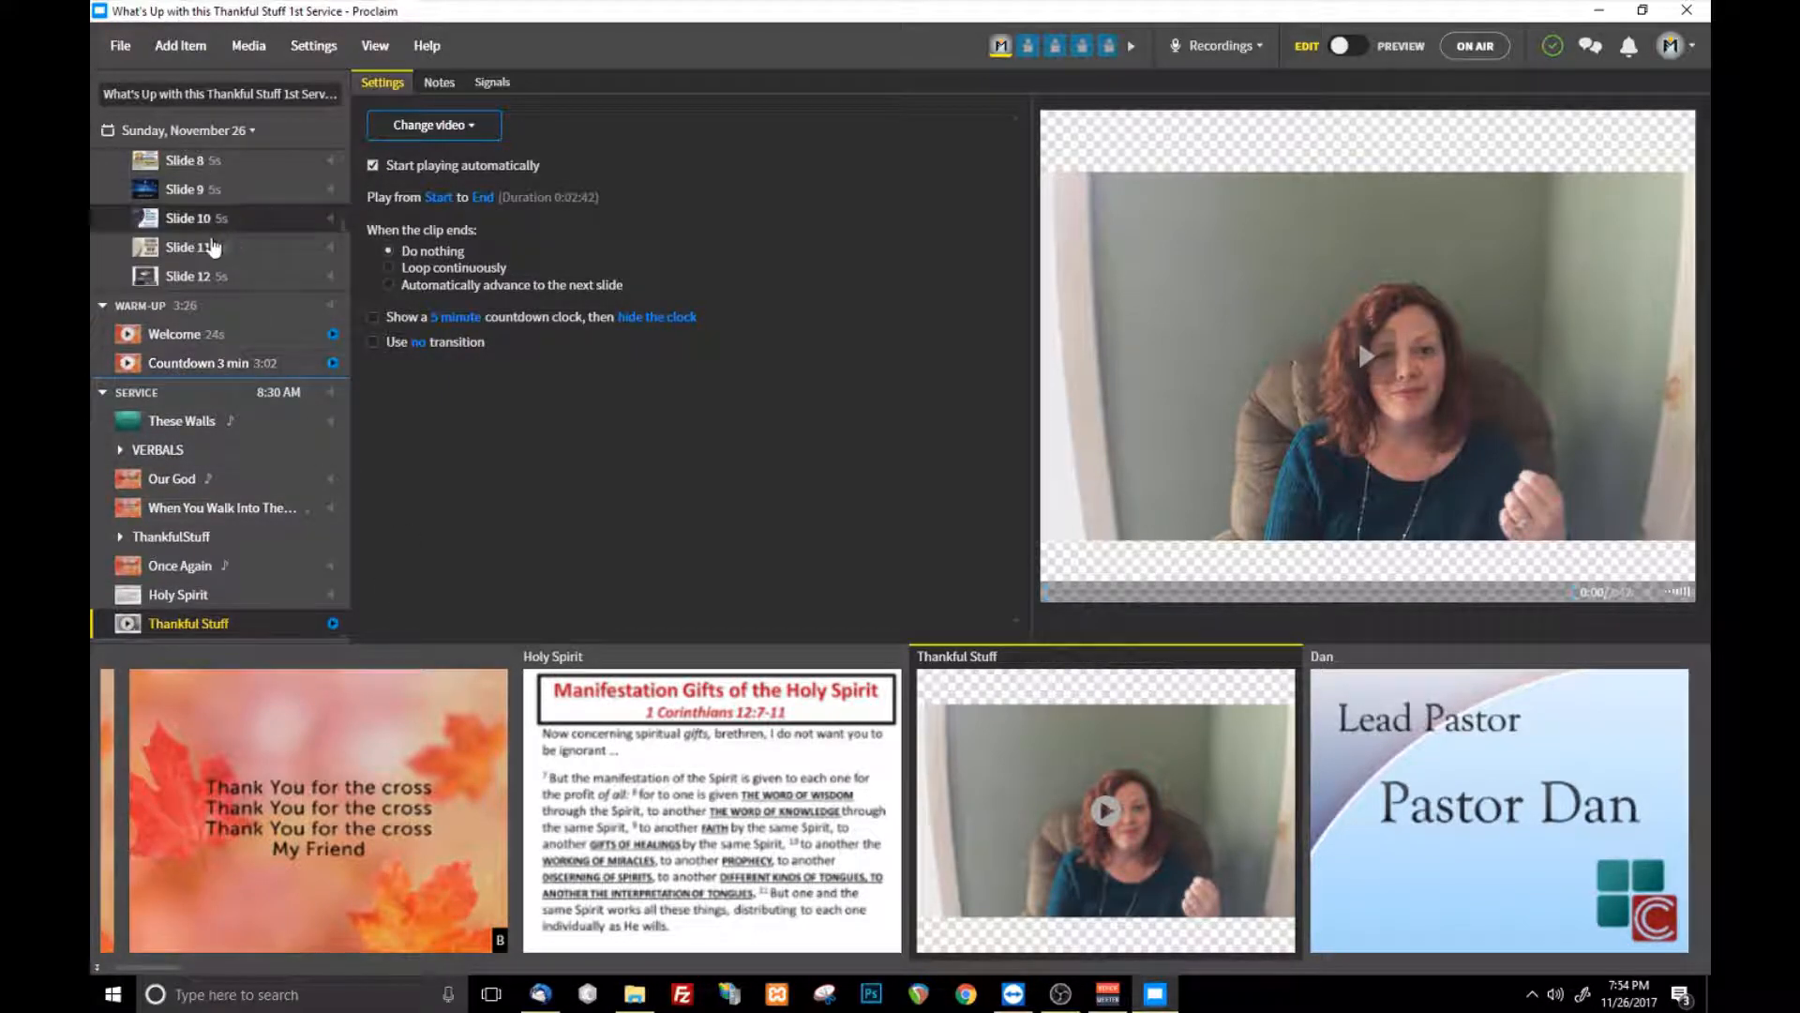
{"action": "scroll", "coordinate": [214, 295], "scroll_direction": "up", "scroll_amount": 3}
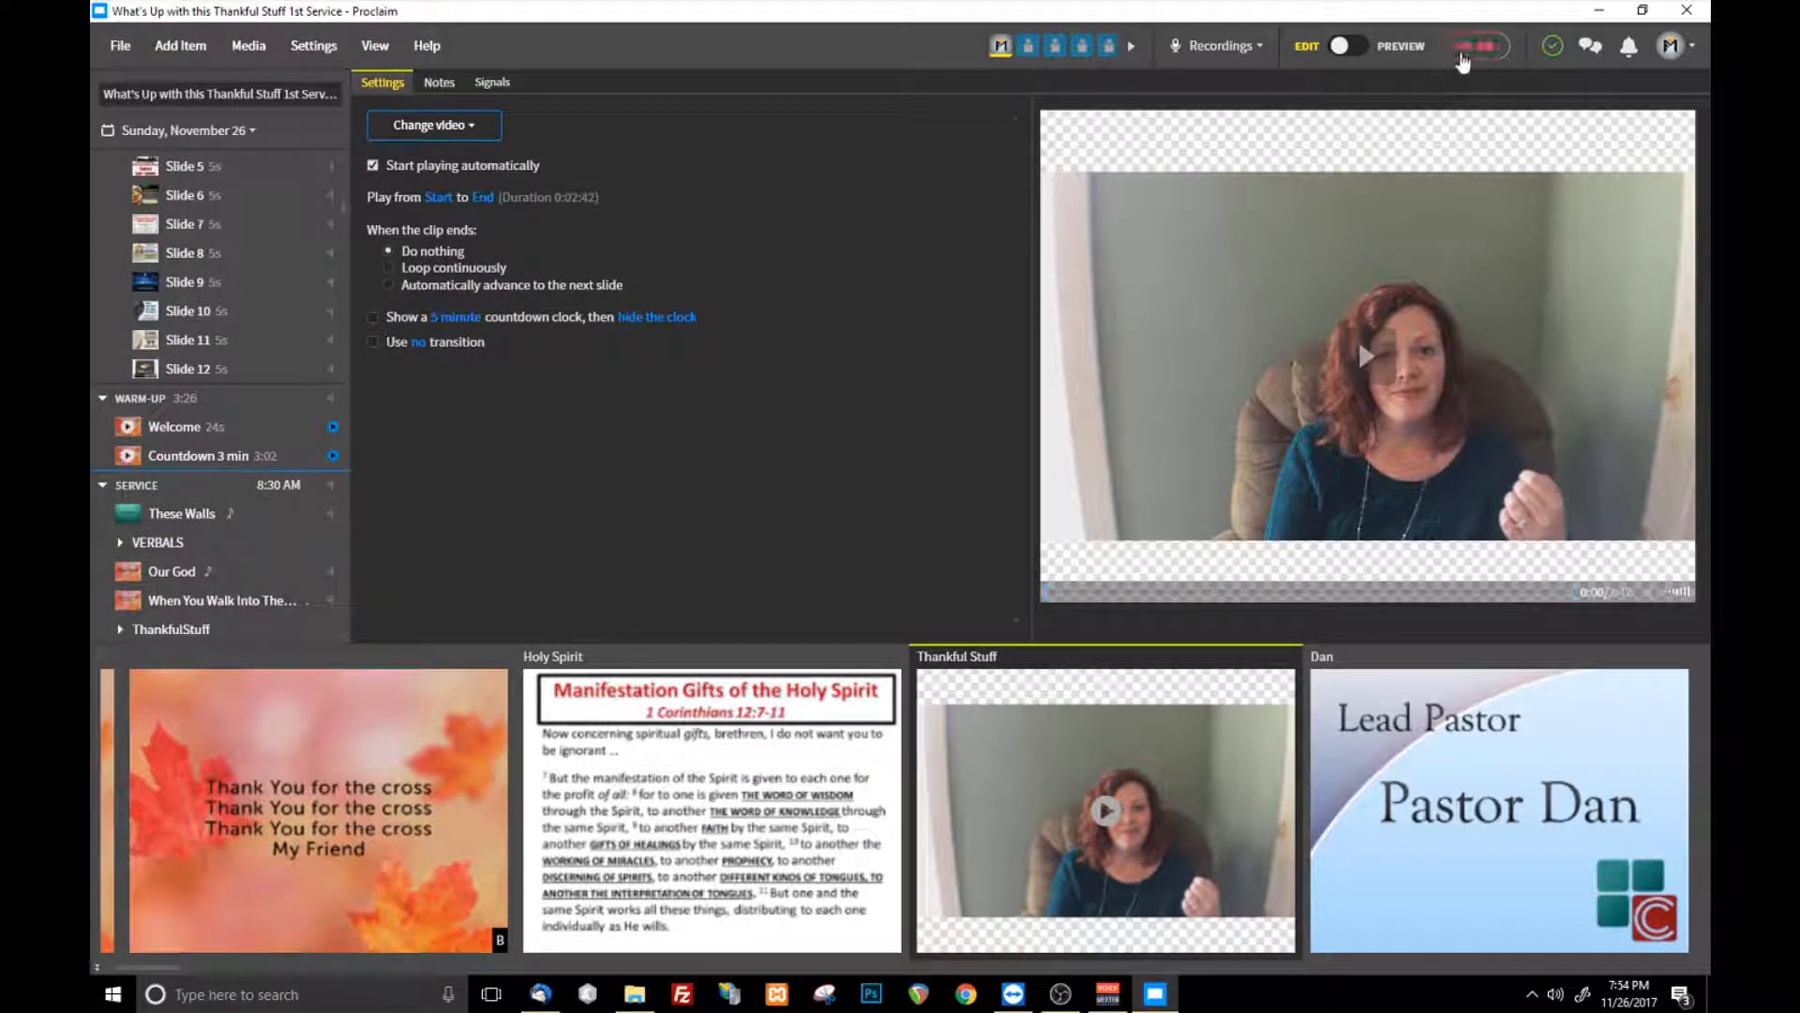
{"action": "left_click", "coordinate": [178, 571]}
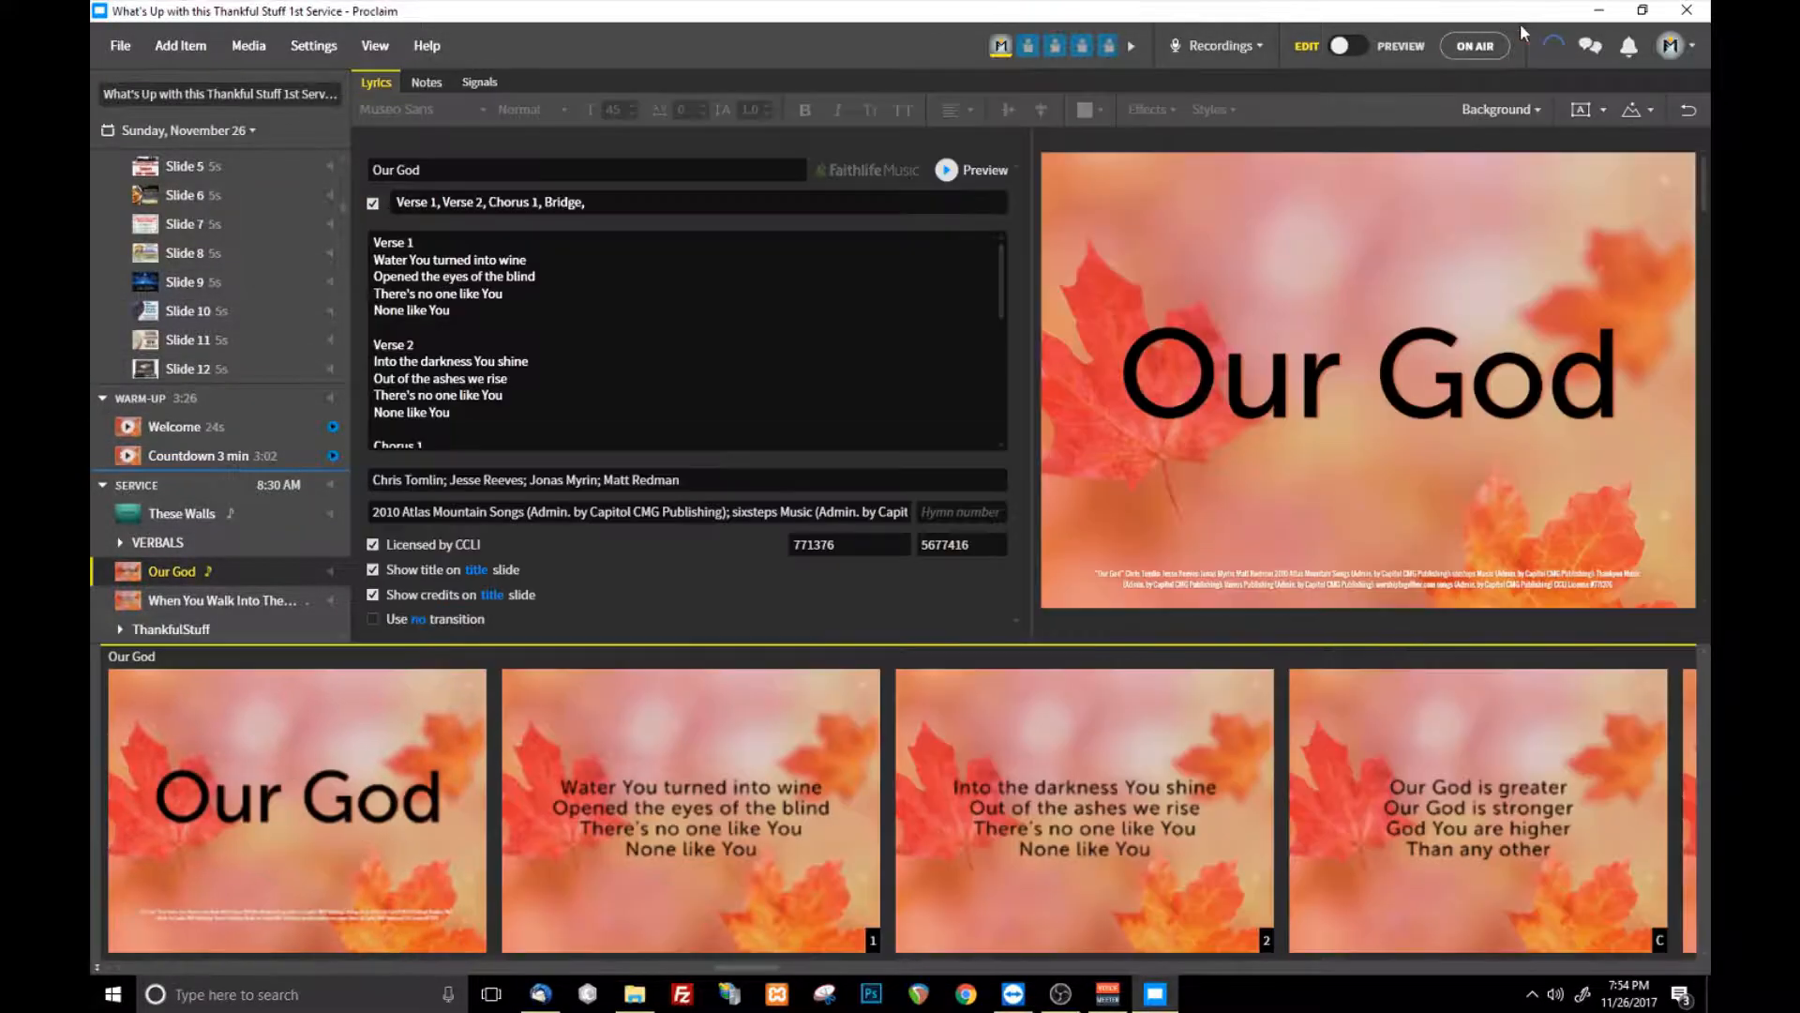
{"action": "left_click", "coordinate": [1401, 47]}
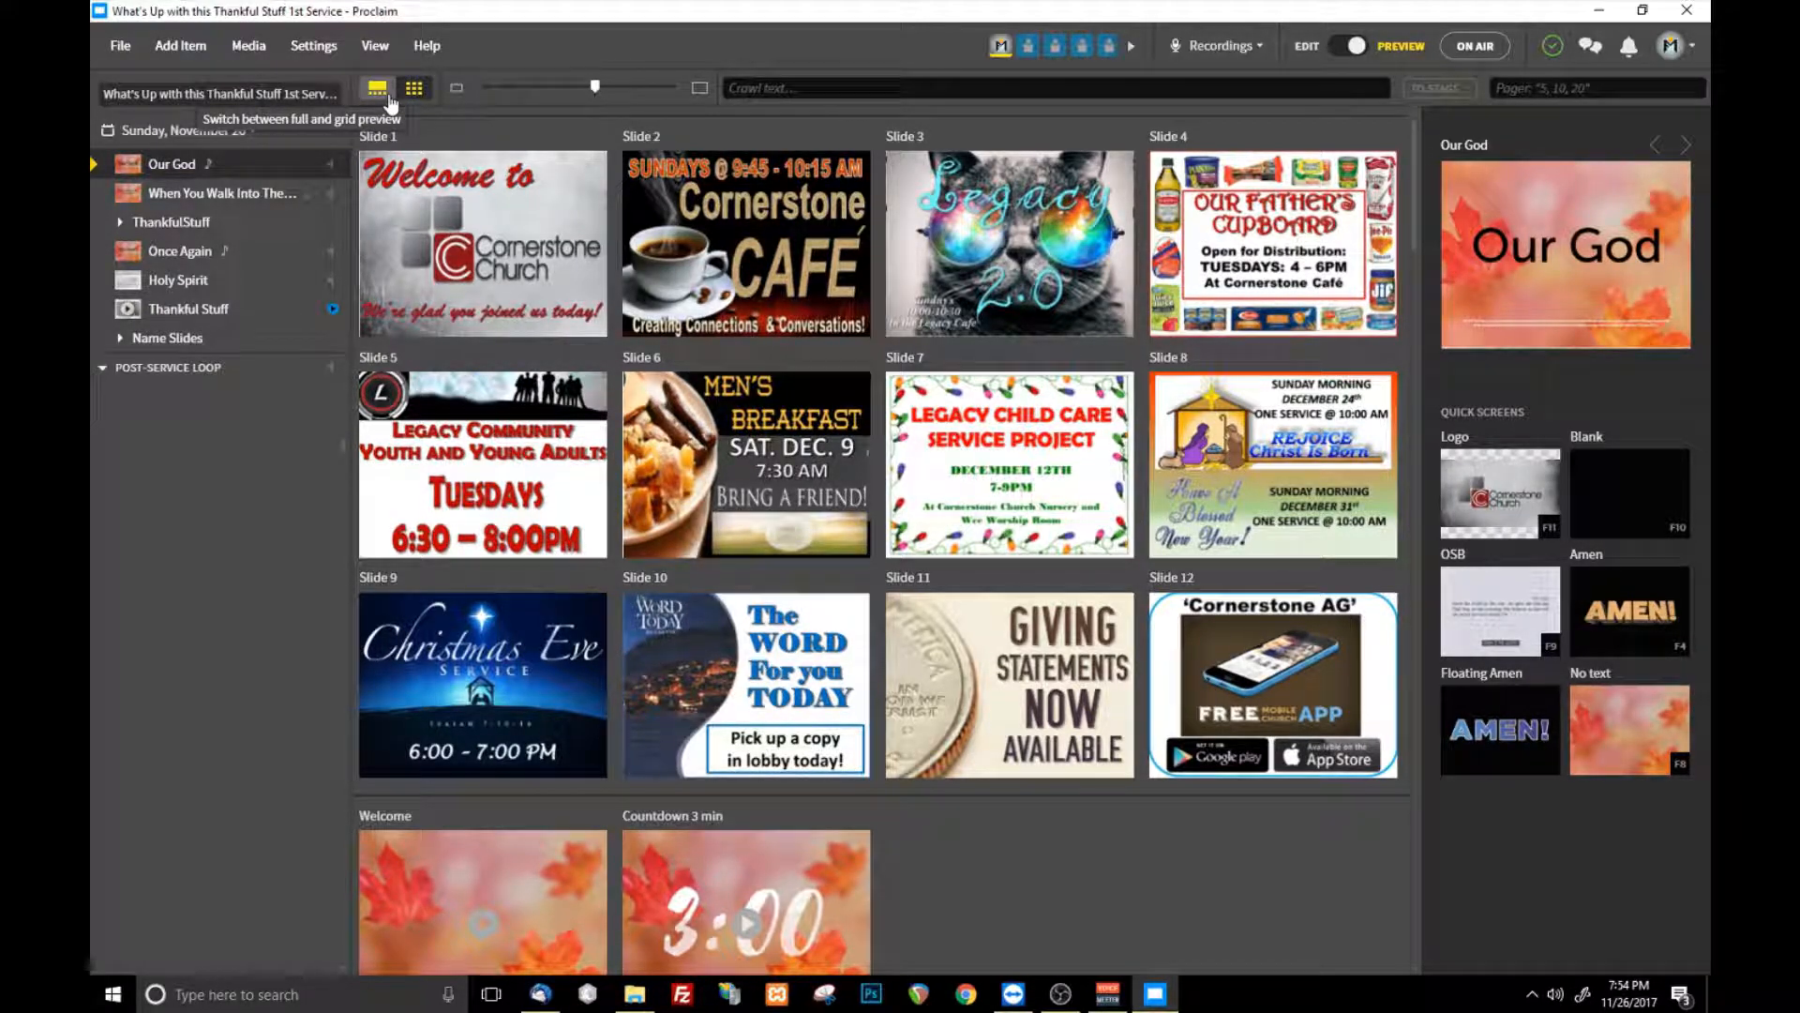
{"action": "left_click", "coordinate": [389, 100]}
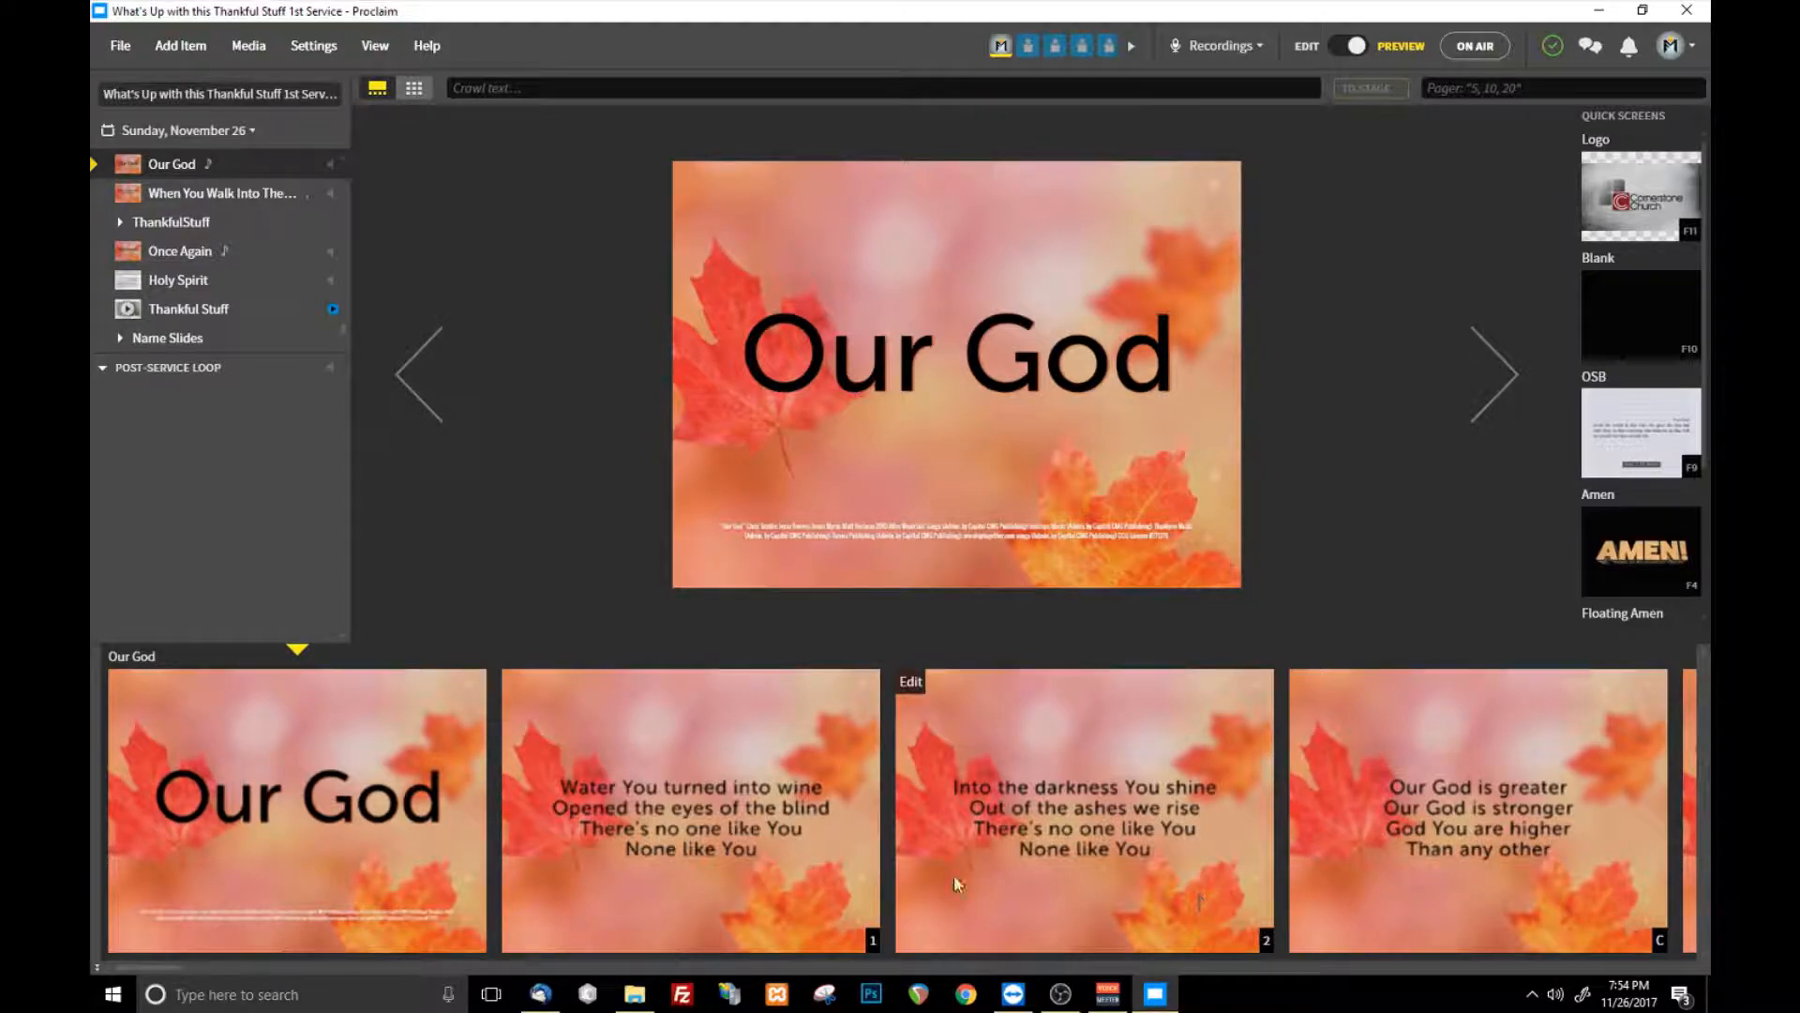
- Browse the upcoming slides of the service in the full preview, from Our God through the Thankful Stuff slides
{"action": "scroll", "coordinate": [287, 834], "scroll_direction": "down", "scroll_amount": 1}
{"action": "scroll", "coordinate": [286, 827], "scroll_direction": "down", "scroll_amount": 3}
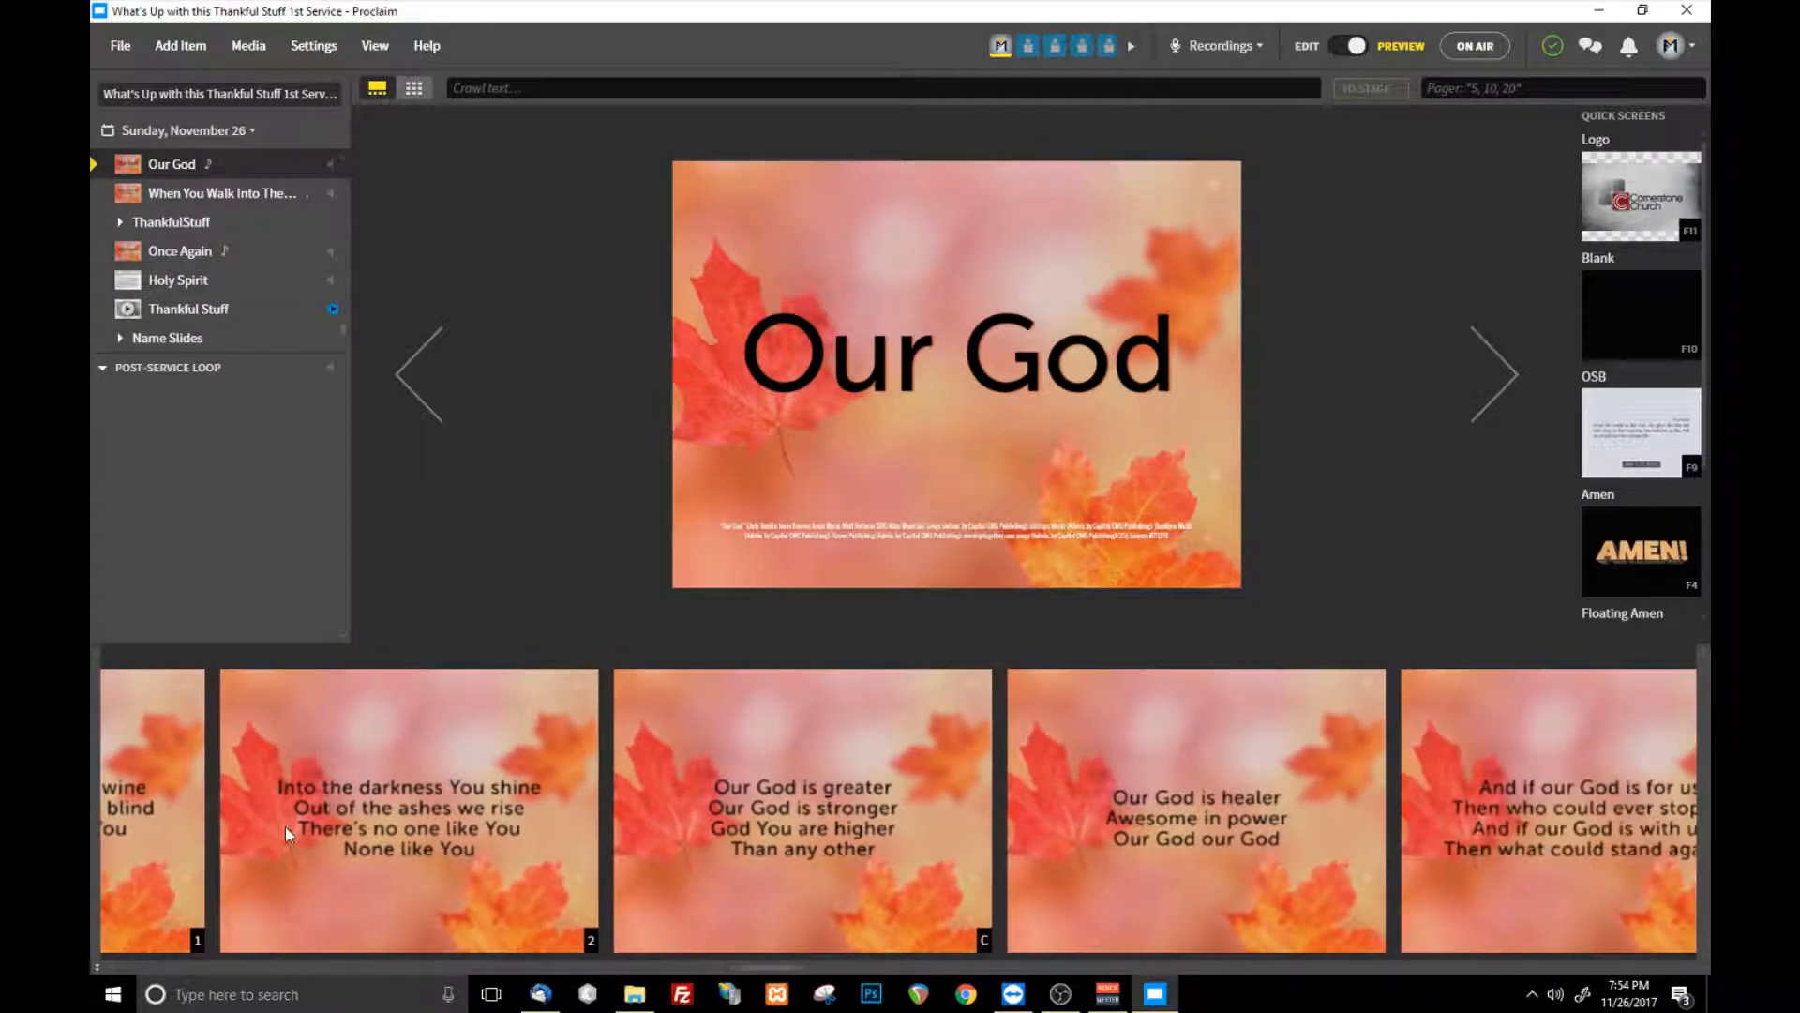
{"action": "scroll", "coordinate": [1032, 853], "scroll_direction": "down", "scroll_amount": 1}
{"action": "scroll", "coordinate": [1318, 804], "scroll_direction": "down", "scroll_amount": 2}
{"action": "scroll", "coordinate": [932, 729], "scroll_direction": "down", "scroll_amount": 8}
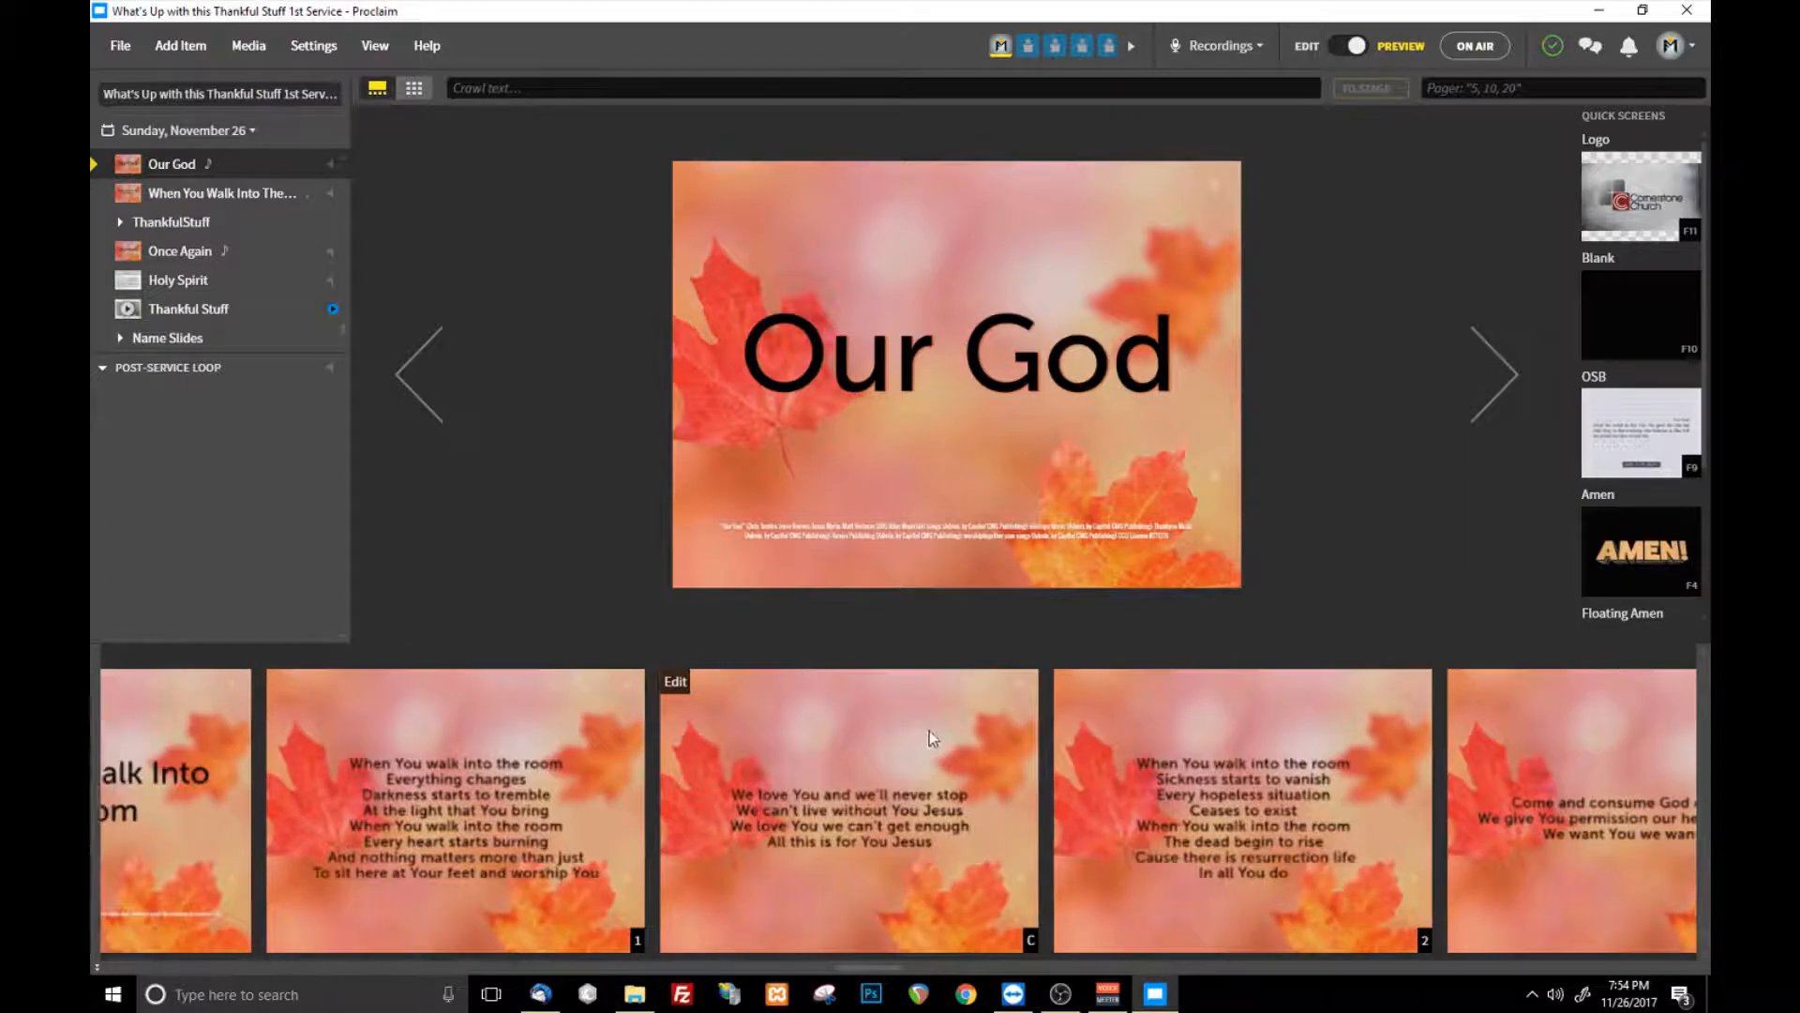
{"action": "scroll", "coordinate": [932, 730], "scroll_direction": "down", "scroll_amount": 12}
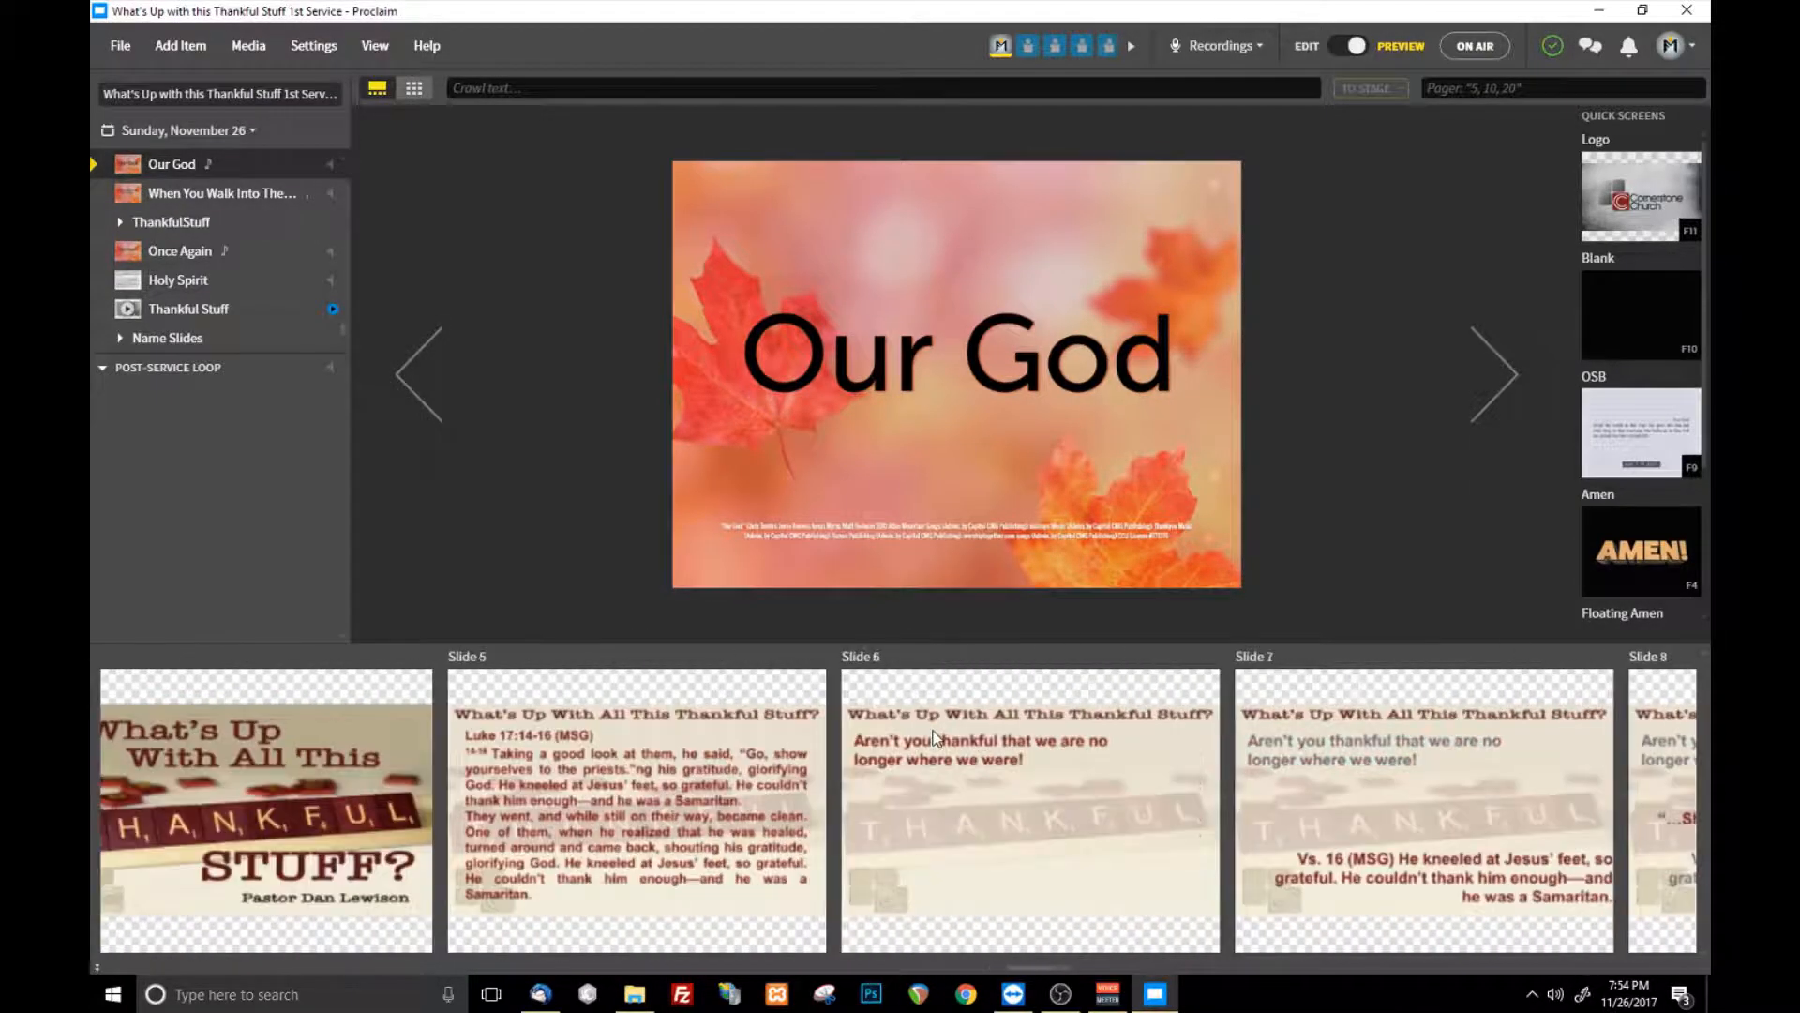
- Advance through the first lyric slides of Our God in the preview and return to its title slide
{"action": "left_click", "coordinate": [1499, 393]}
{"action": "left_click", "coordinate": [1498, 394]}
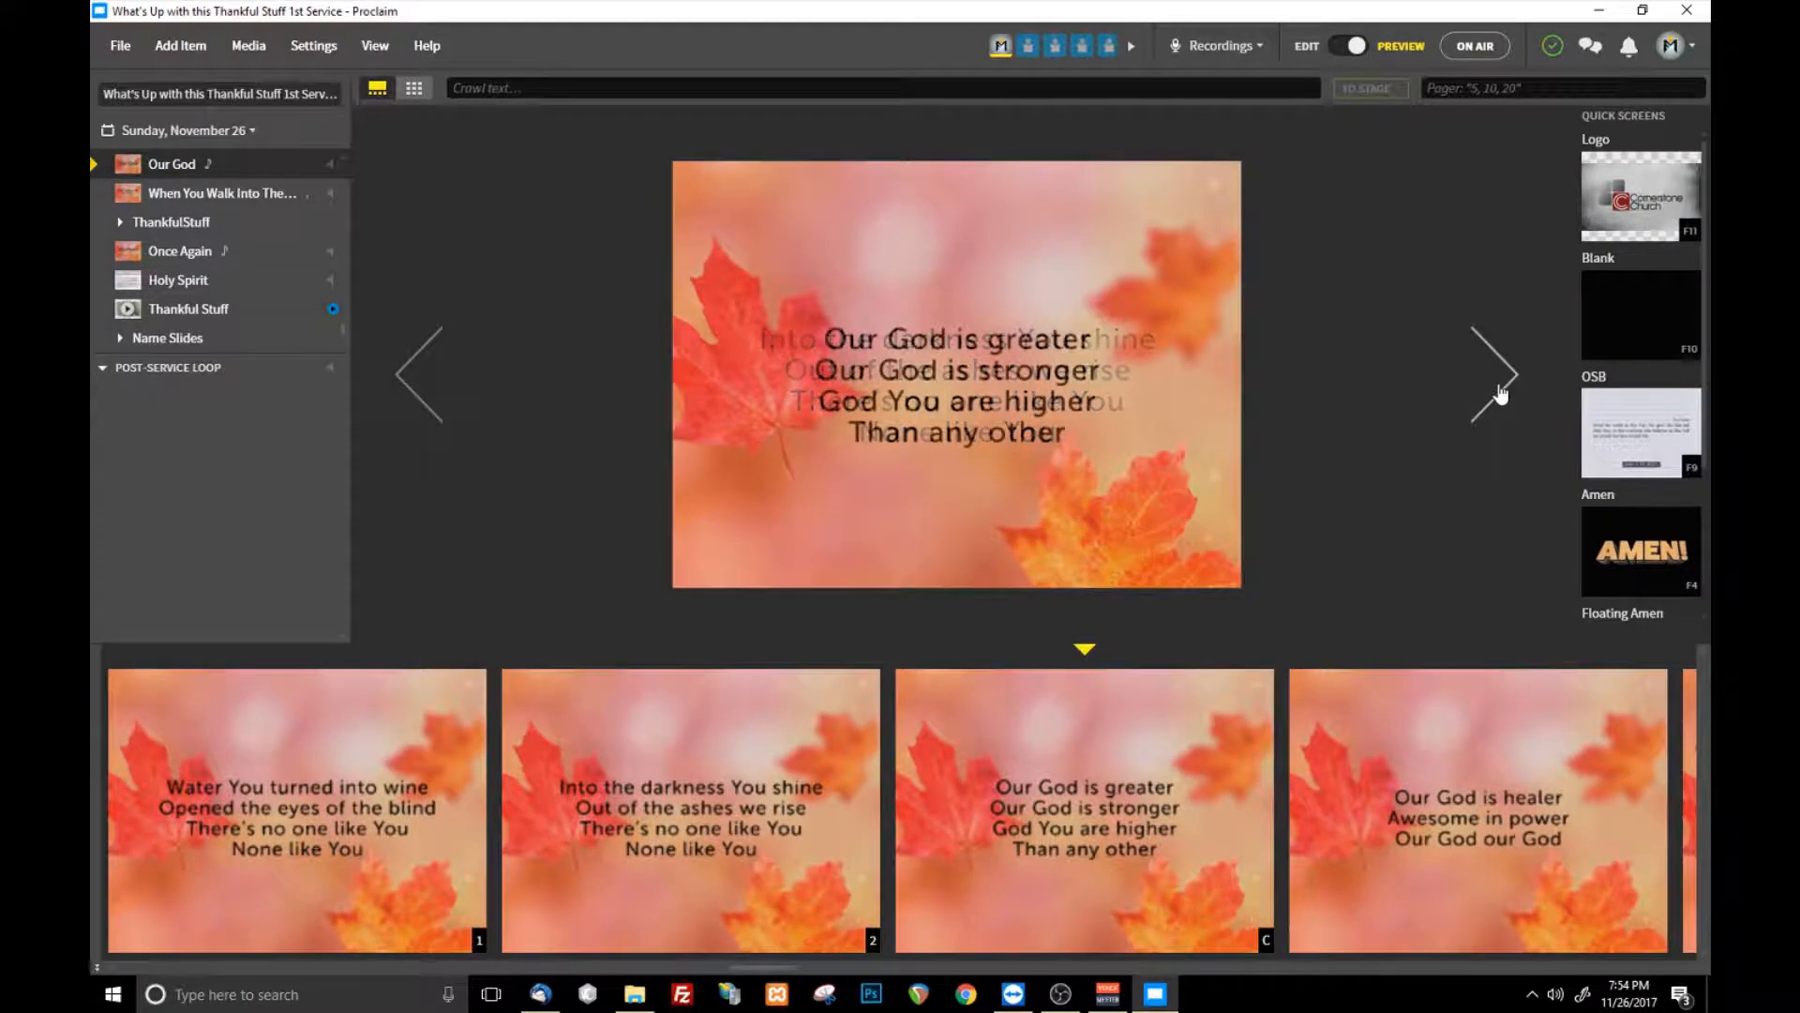
{"action": "left_click", "coordinate": [1496, 392]}
{"action": "left_click", "coordinate": [407, 383]}
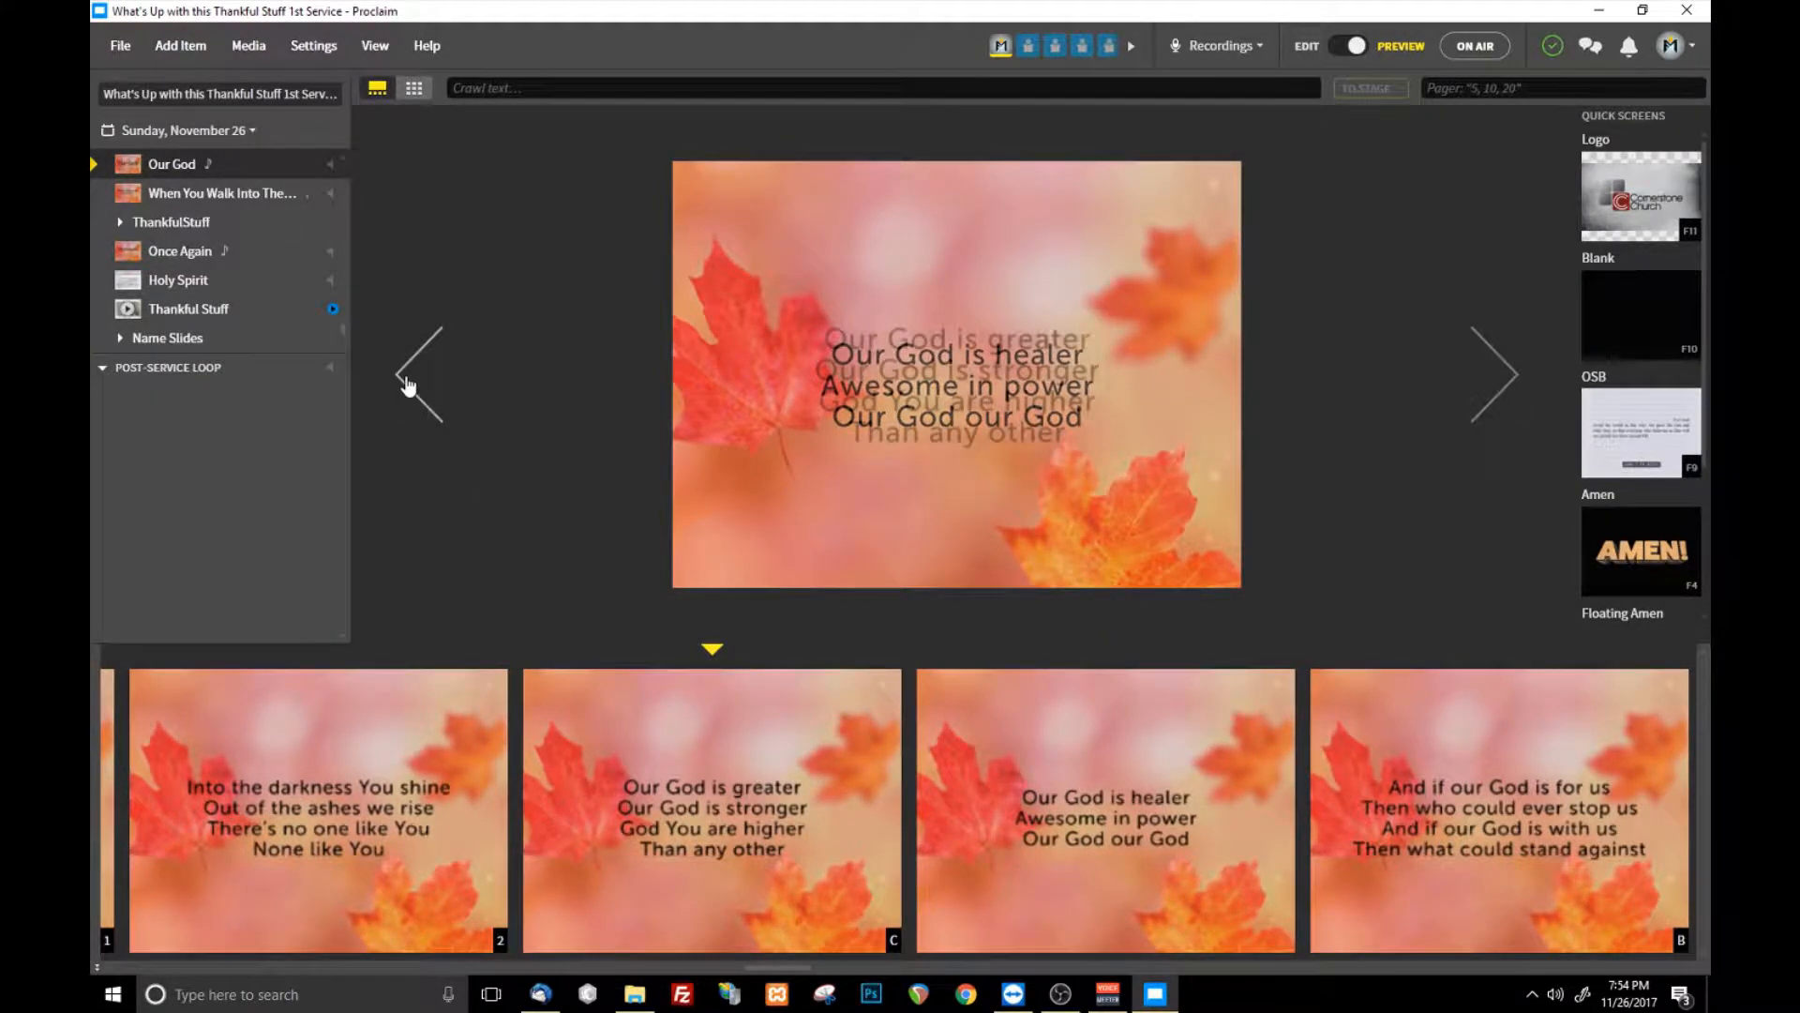
{"action": "left_click", "coordinate": [407, 382]}
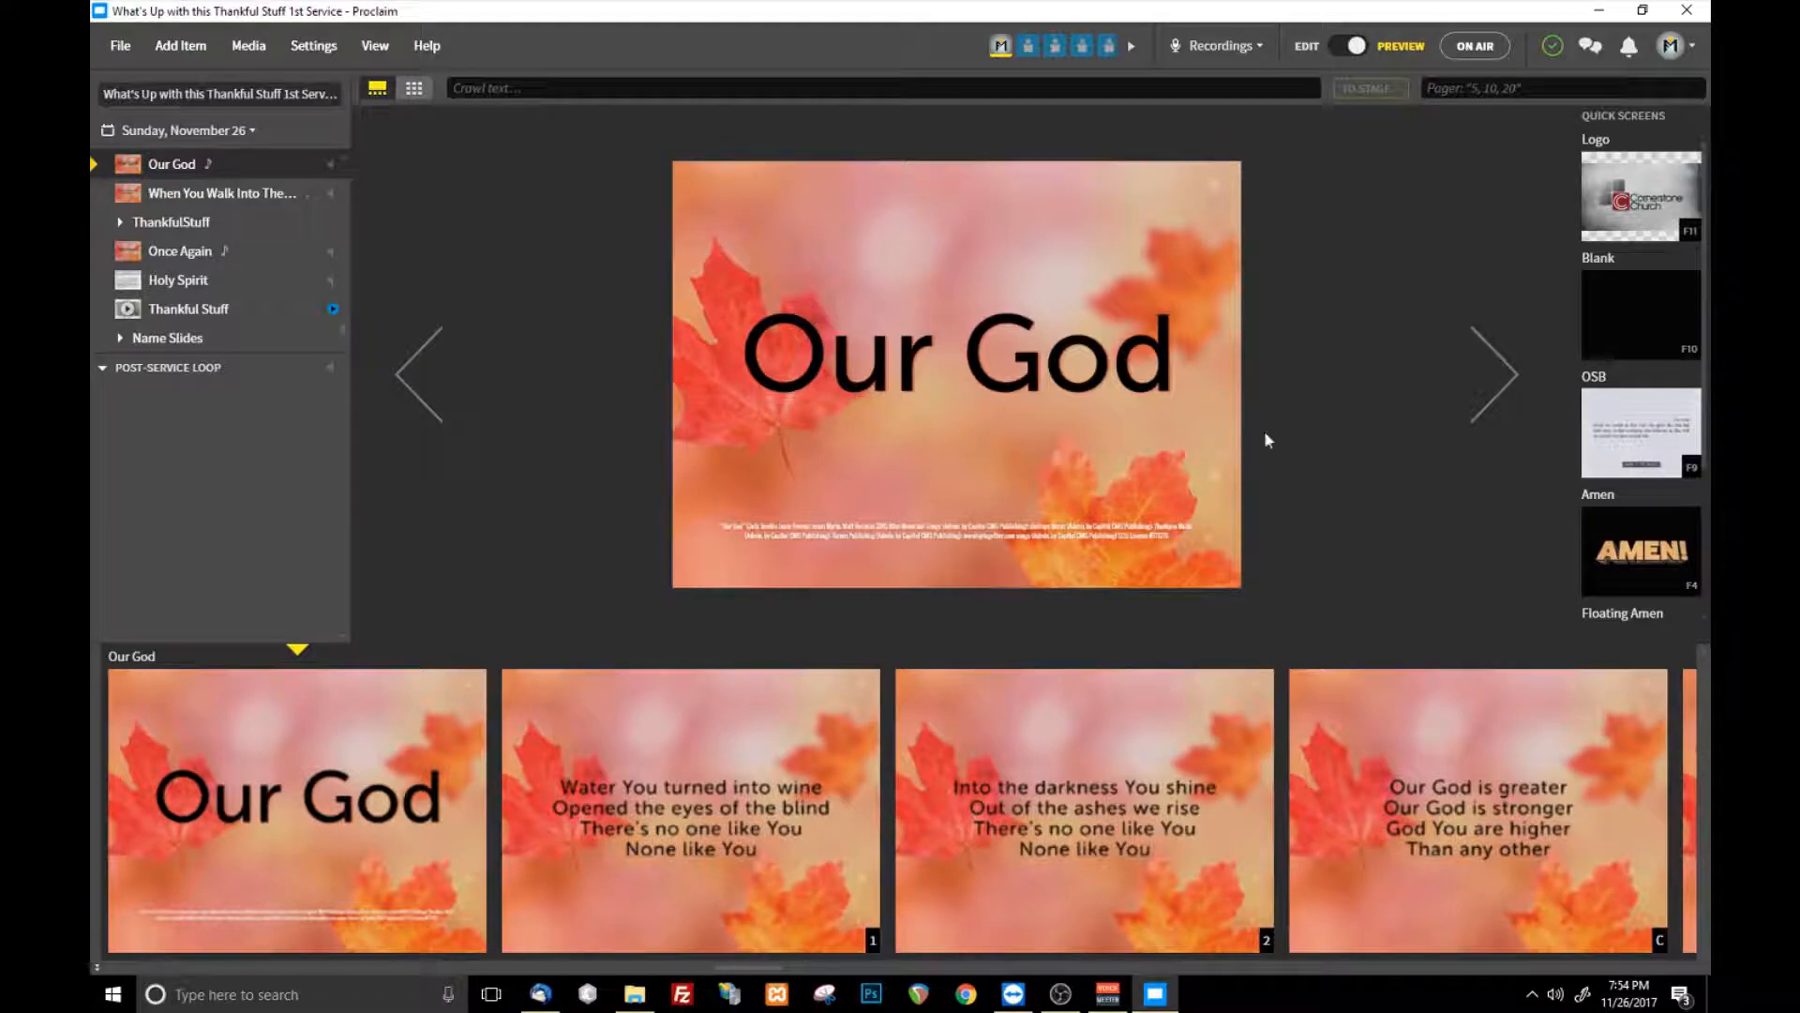
- Switch the preview to the grid layout and display the "You are bigger" slide of These Walls
{"action": "left_click", "coordinate": [413, 88]}
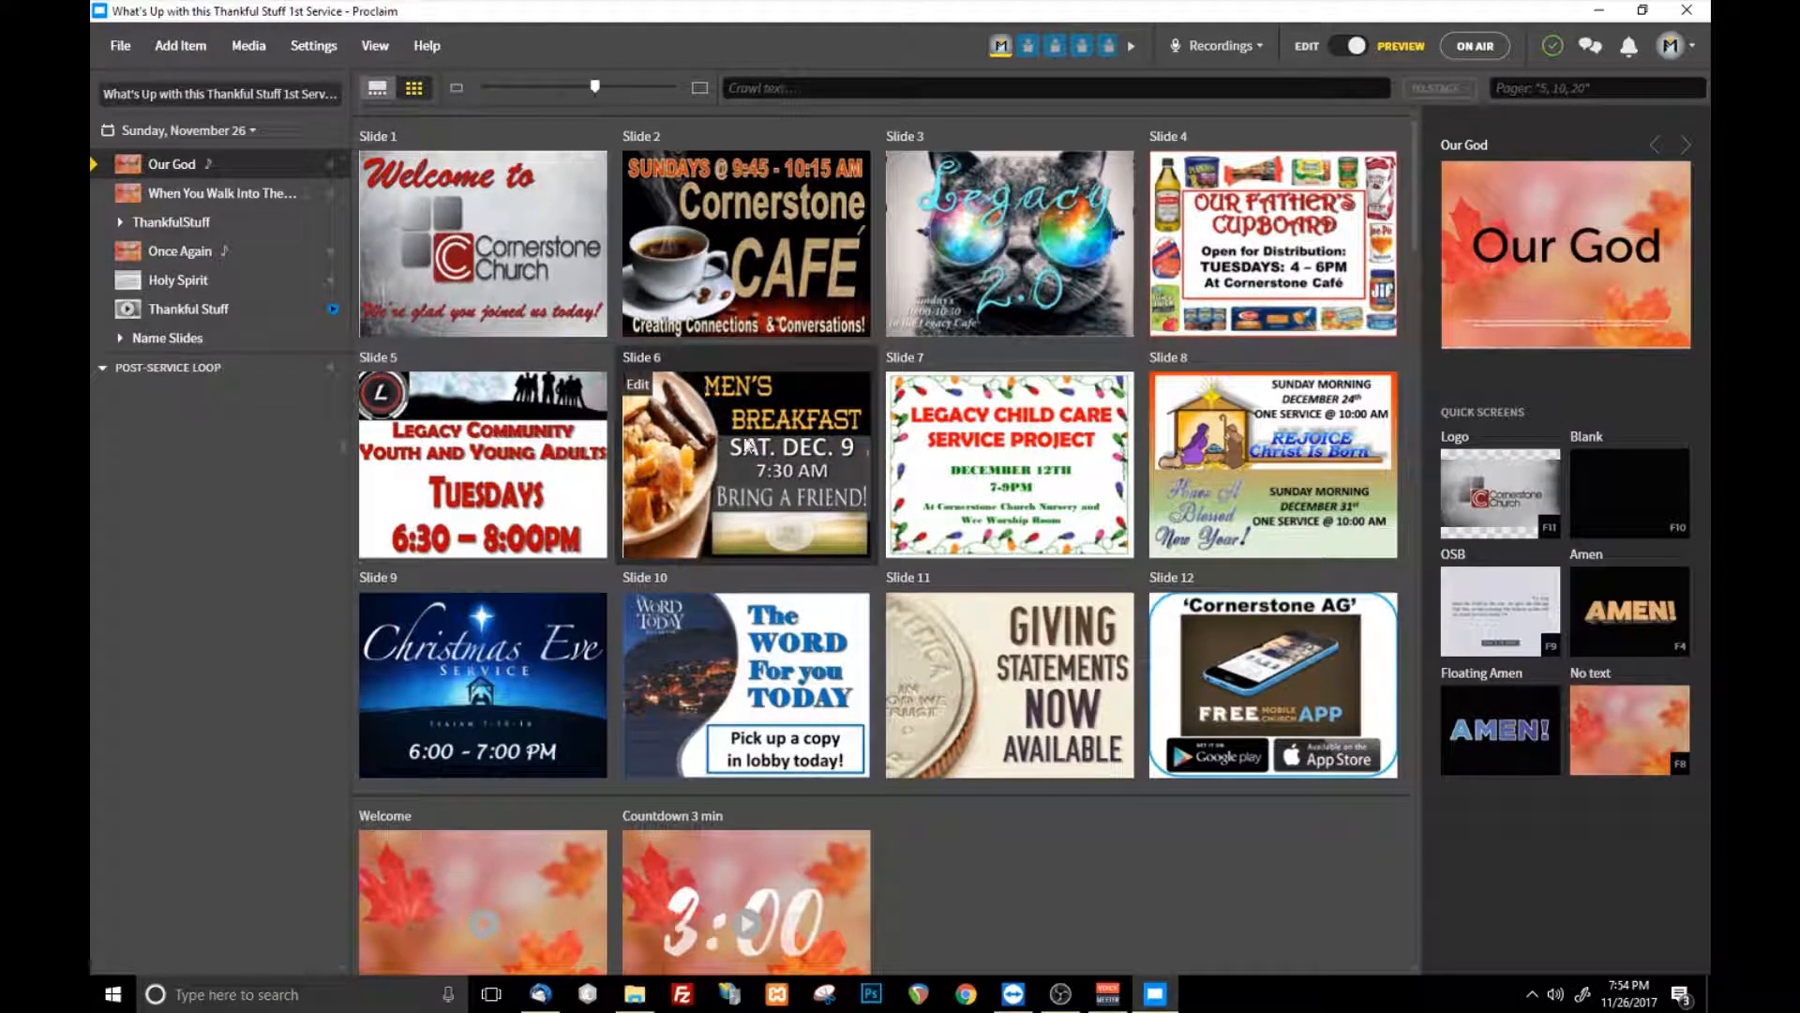
{"action": "scroll", "coordinate": [792, 499], "scroll_direction": "down", "scroll_amount": 10}
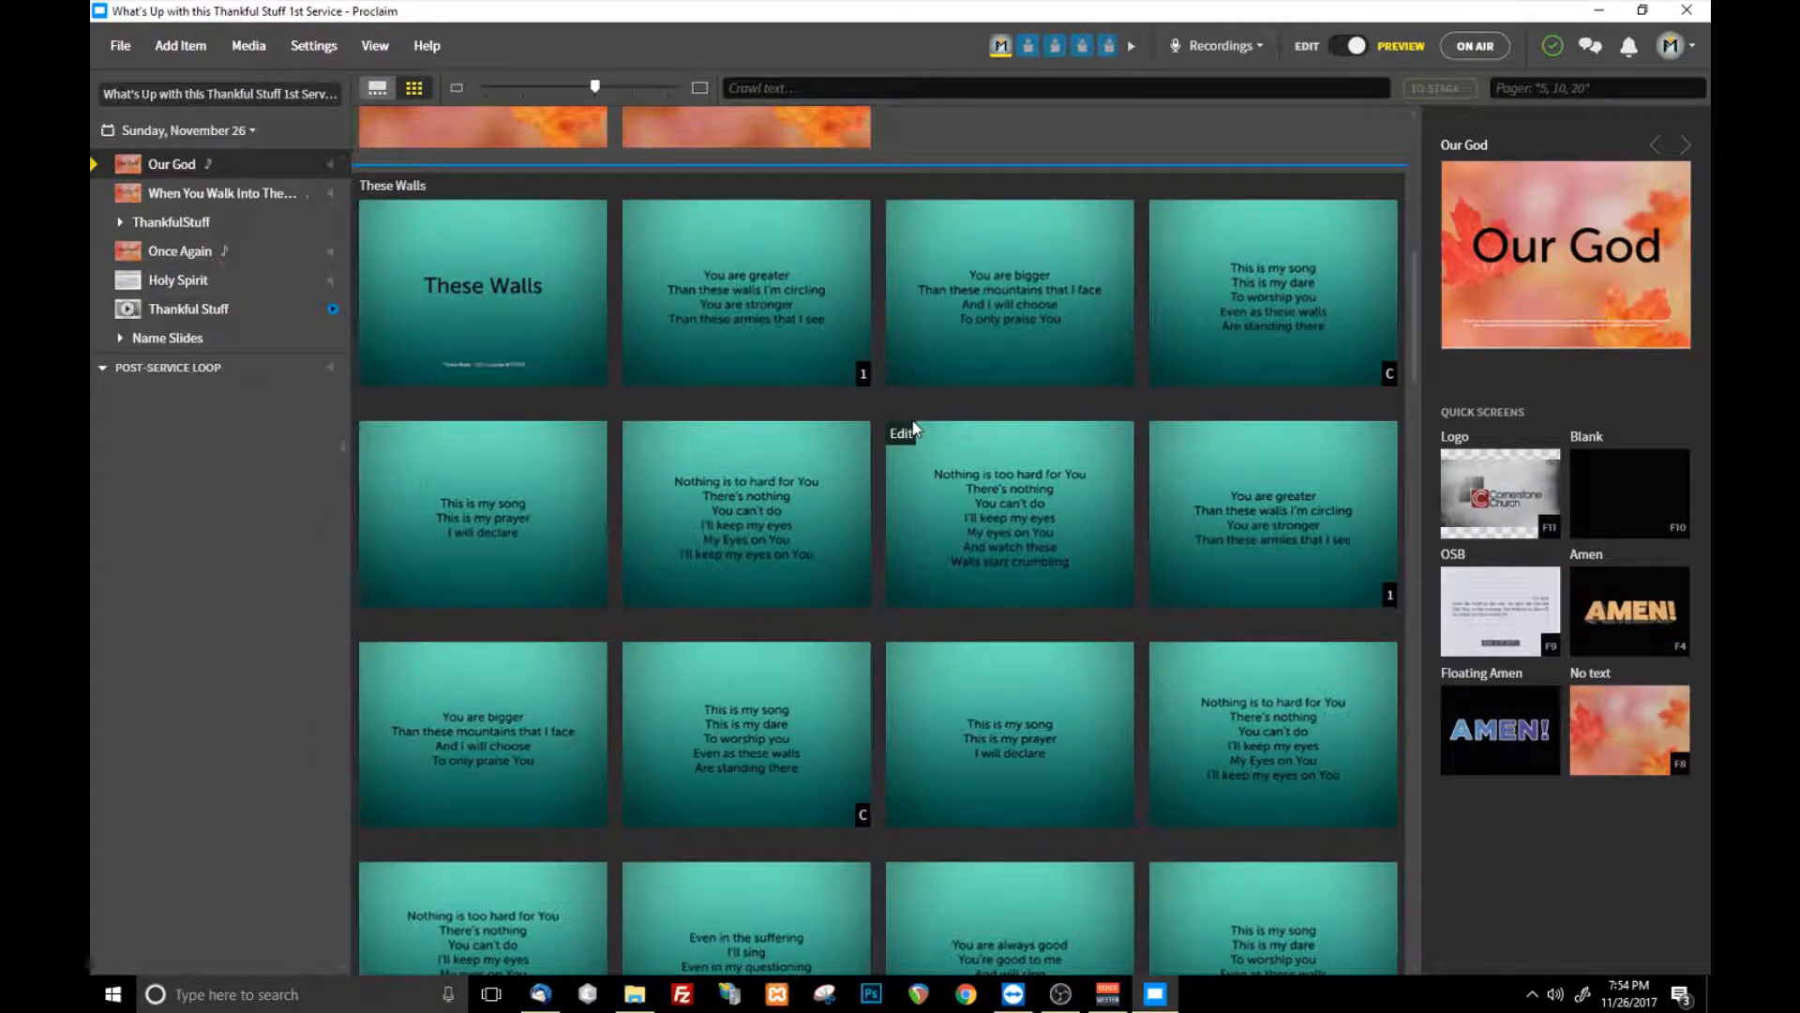
{"action": "left_click", "coordinate": [1103, 320]}
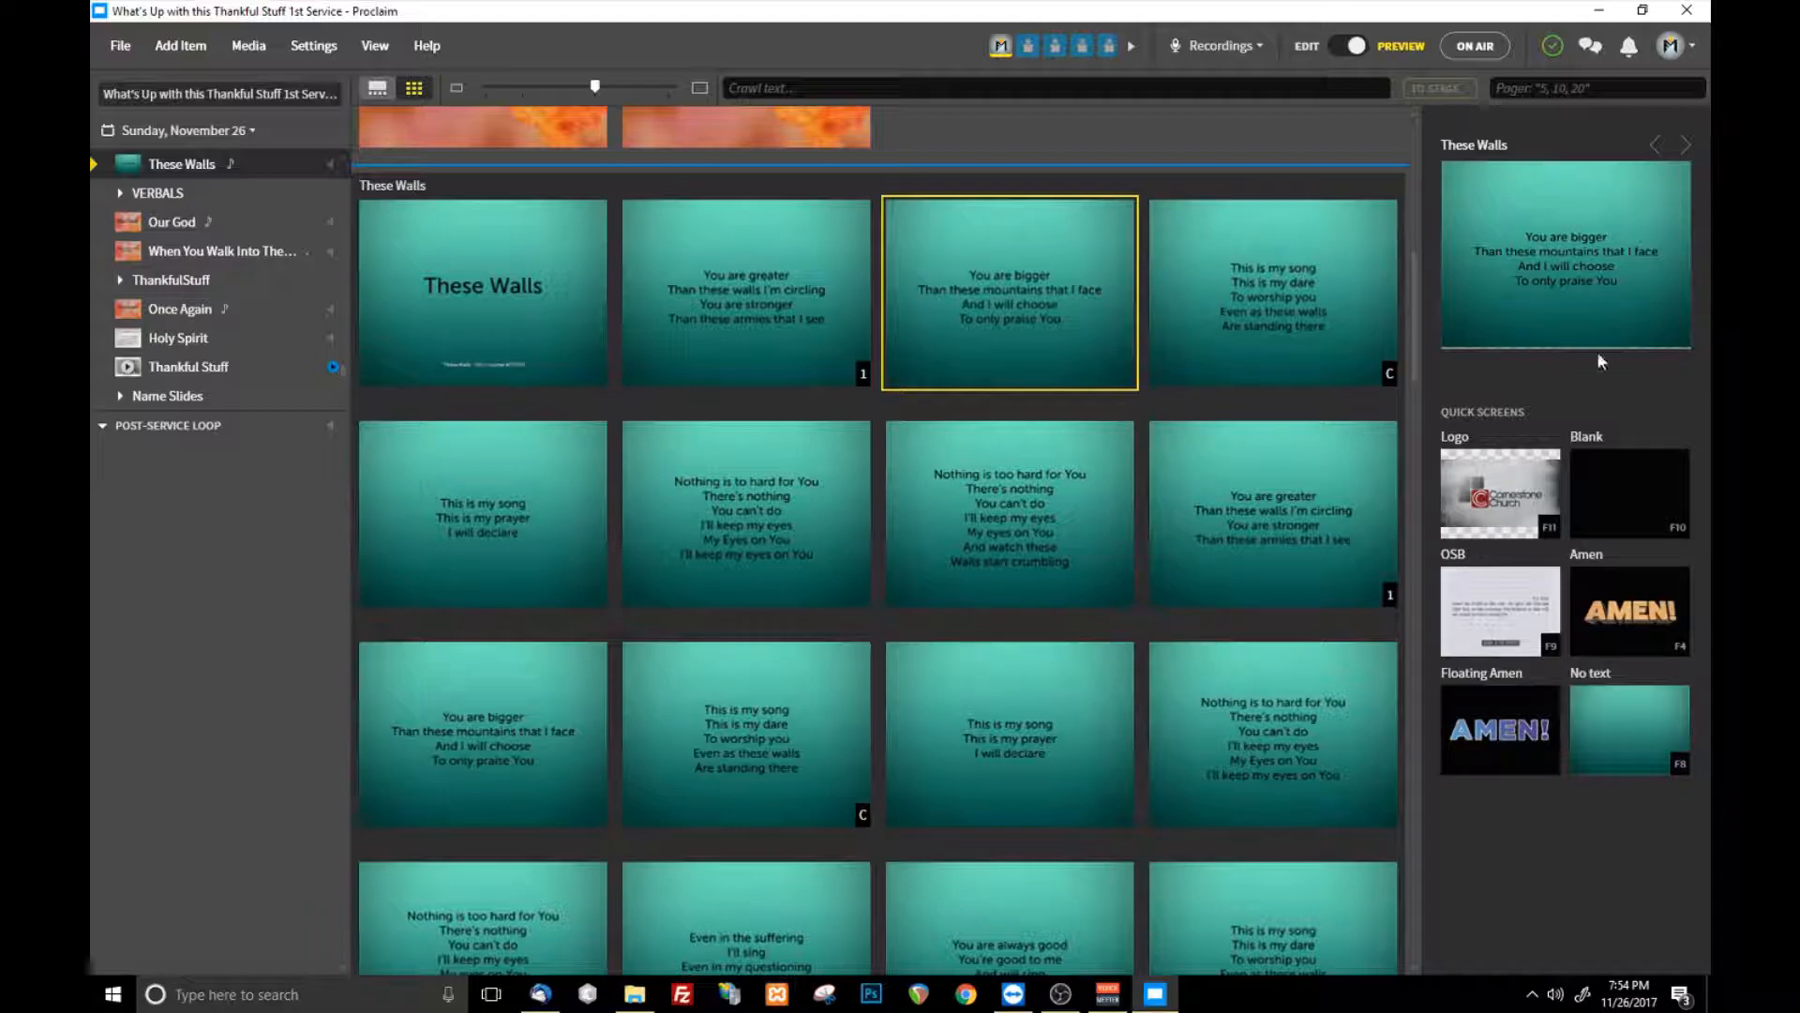
- Enlarge the slide thumbnails in the preview grid so that three fit per row
{"action": "scroll", "coordinate": [879, 509], "scroll_direction": "down", "scroll_amount": 8}
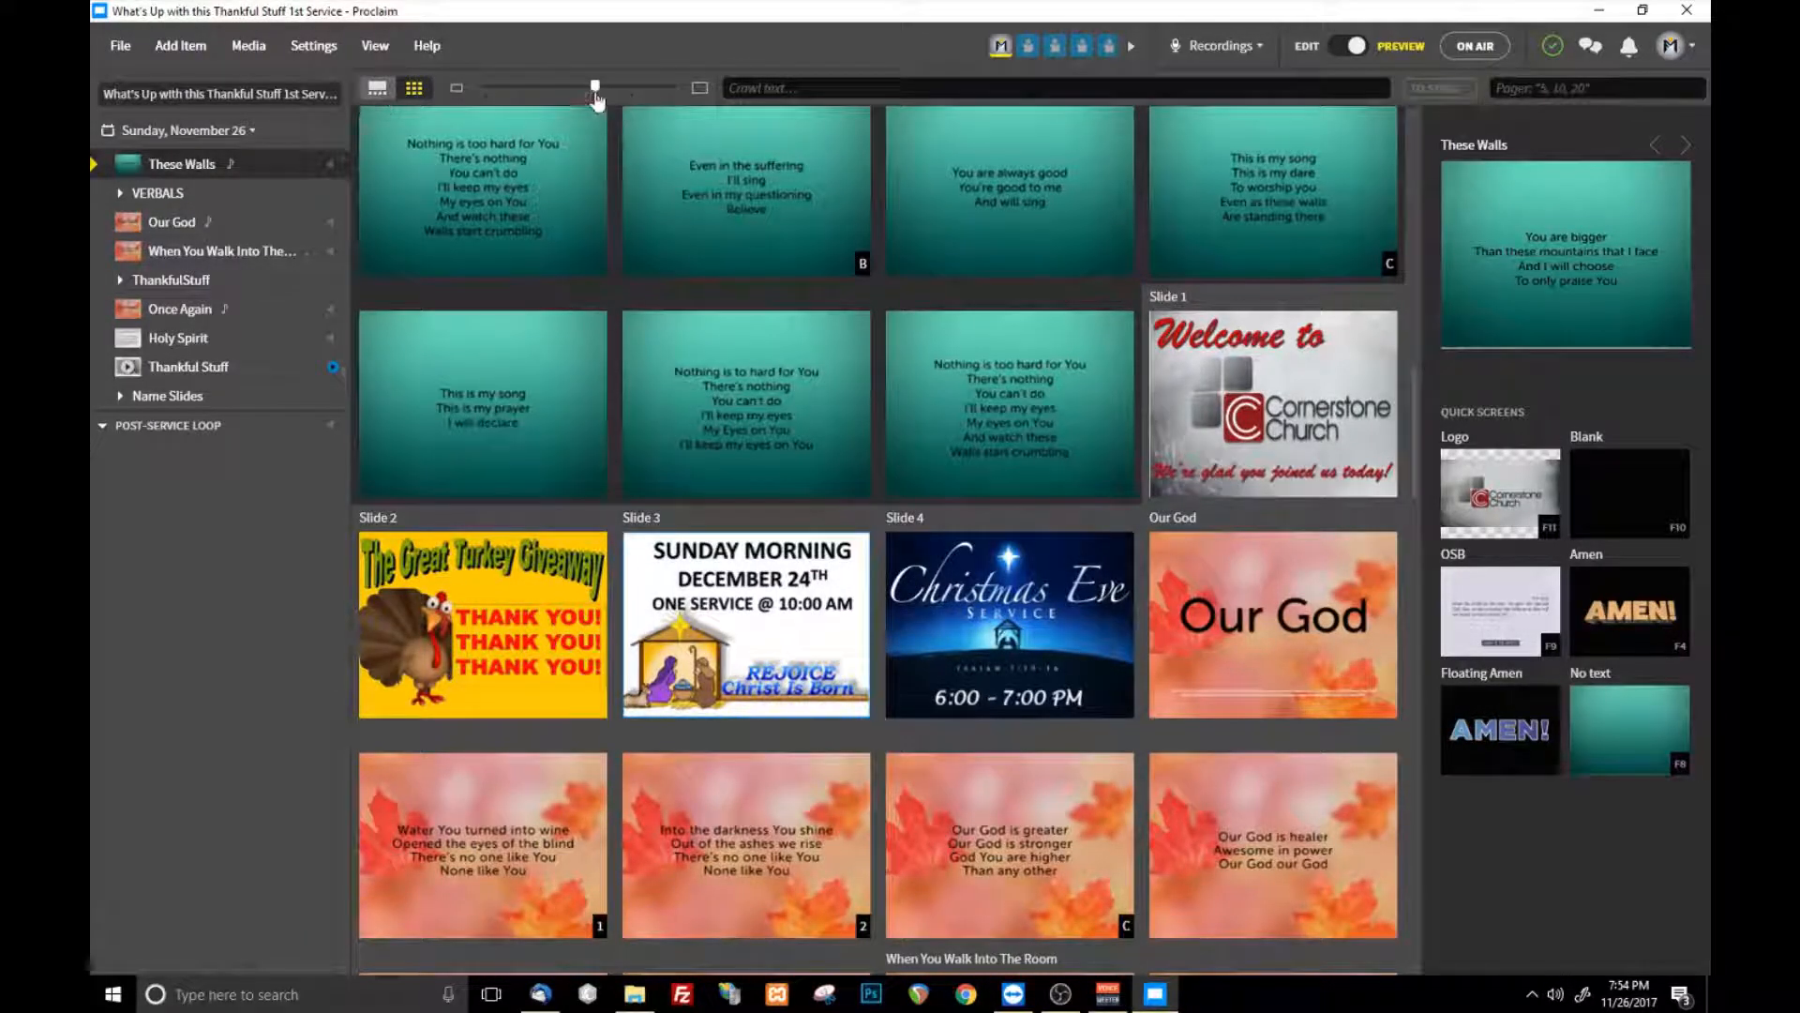
{"action": "left_click", "coordinate": [663, 89]}
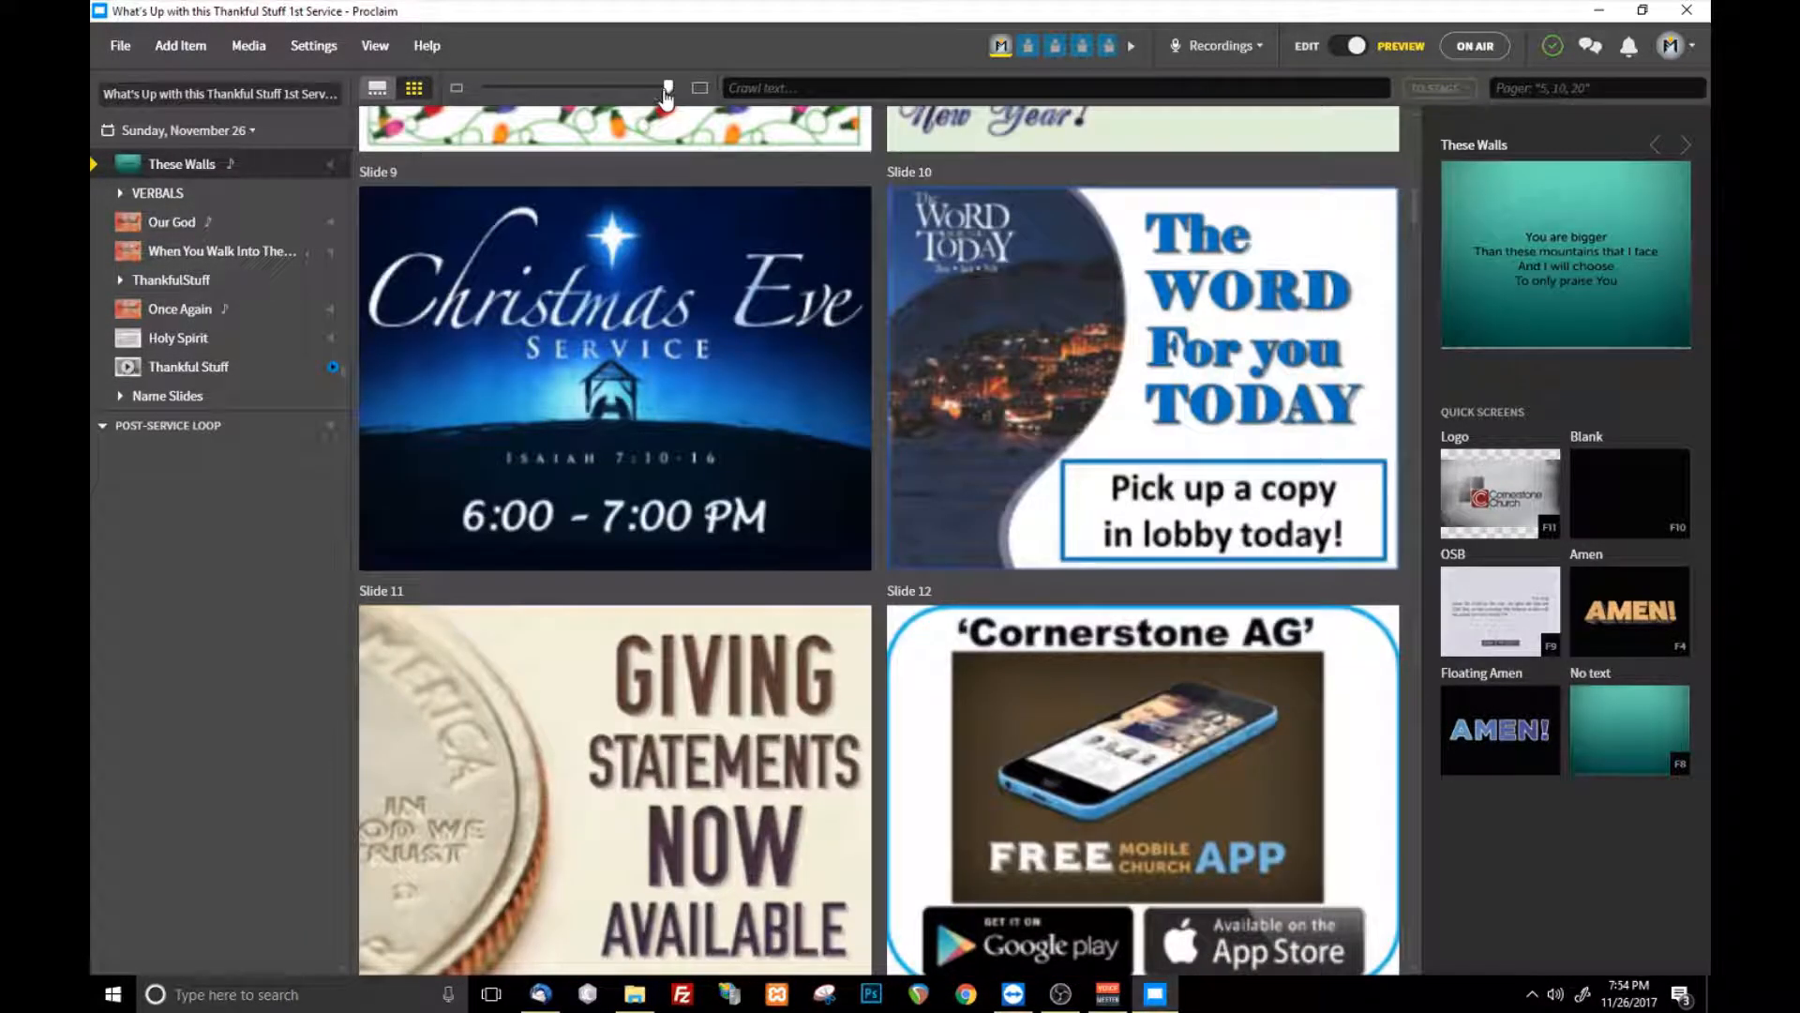
{"action": "mouse_move", "coordinate": [657, 91]}
{"action": "left_mouse_down"}
{"action": "mouse_move", "coordinate": [486, 88]}
{"action": "mouse_move", "coordinate": [626, 79]}
{"action": "left_mouse_up"}
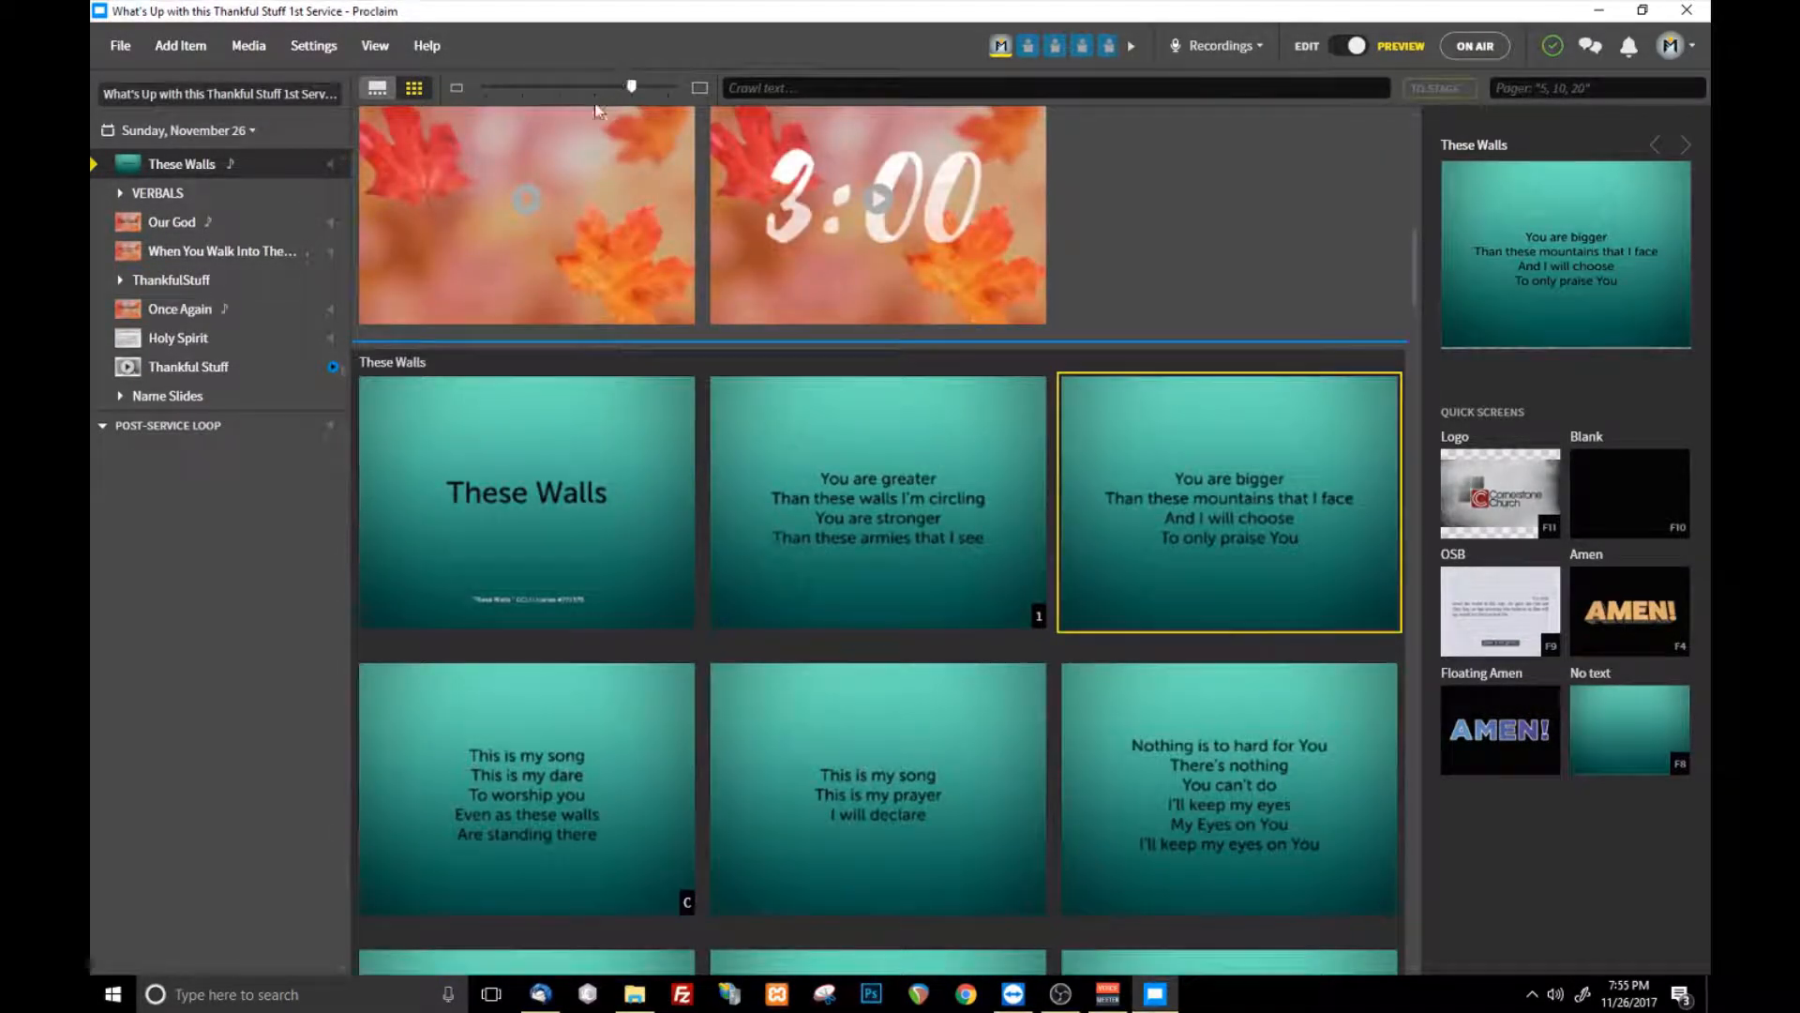
{"action": "scroll", "coordinate": [845, 546], "scroll_direction": "up", "scroll_amount": 9}
{"action": "scroll", "coordinate": [844, 546], "scroll_direction": "down", "scroll_amount": 5}
- Put the presentation on air and return to edit mode while it is running
{"action": "mouse_move", "coordinate": [1497, 51]}
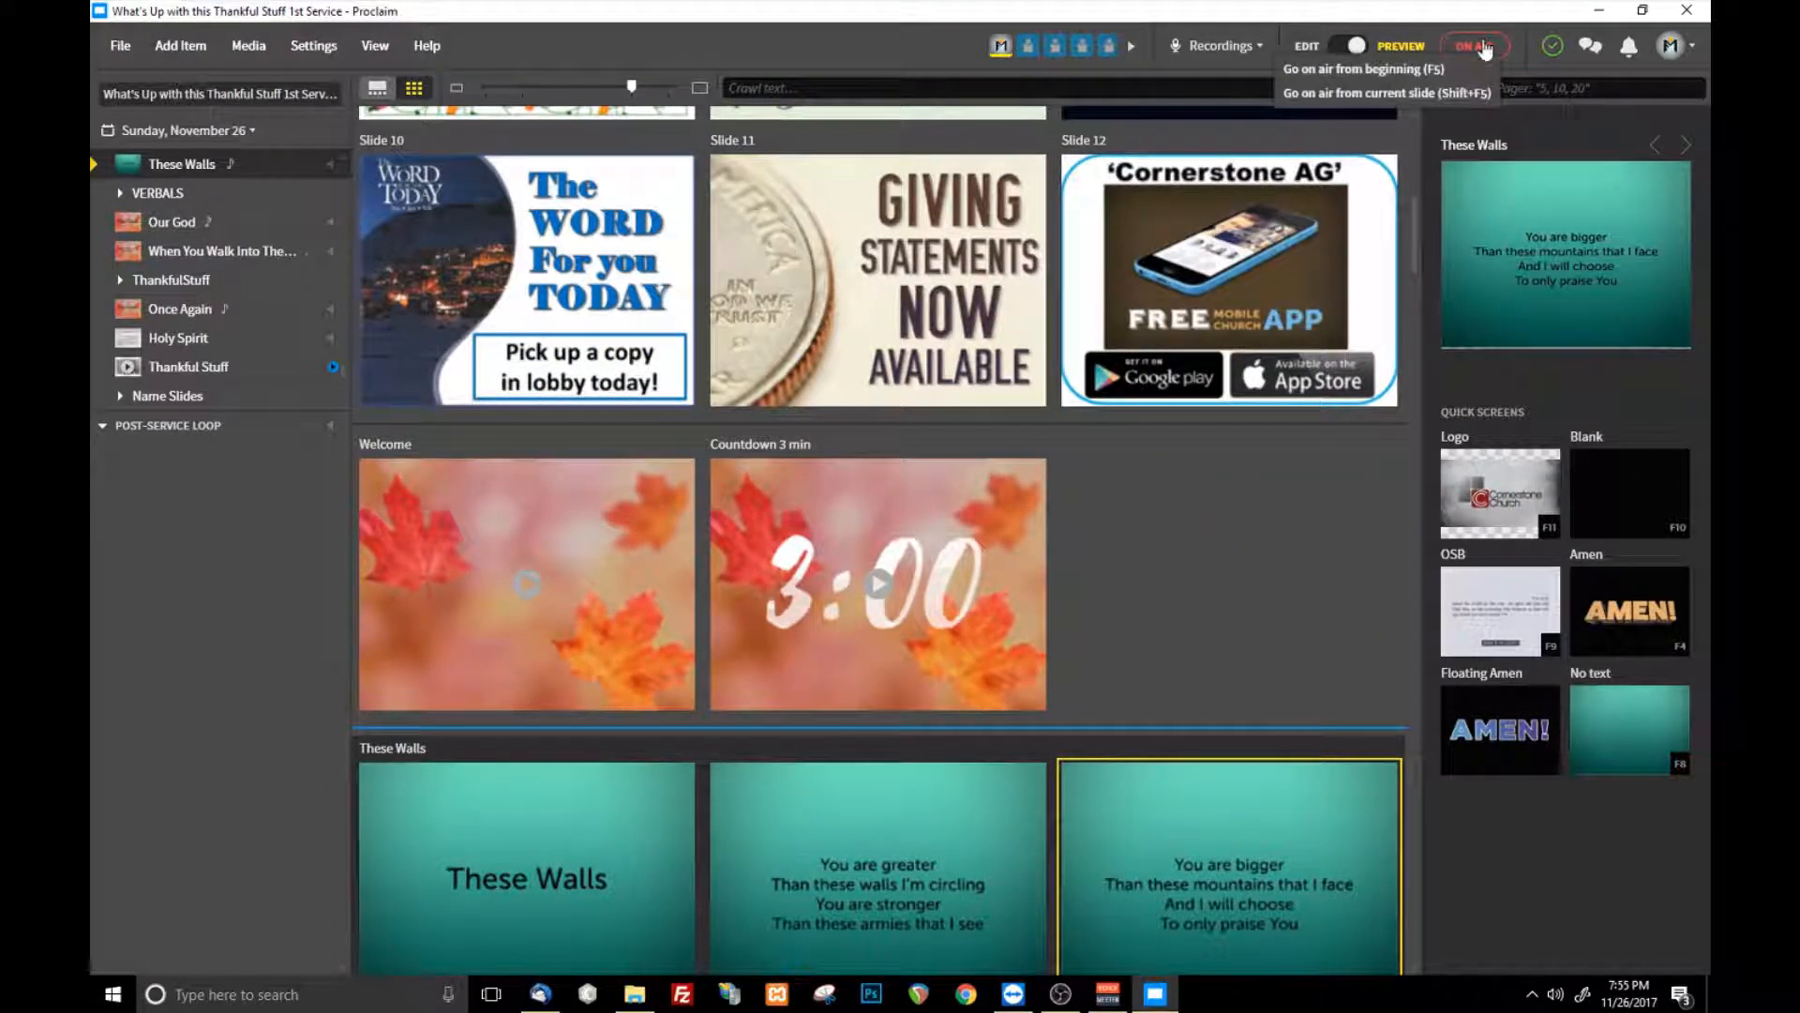
{"action": "left_click", "coordinate": [1481, 47]}
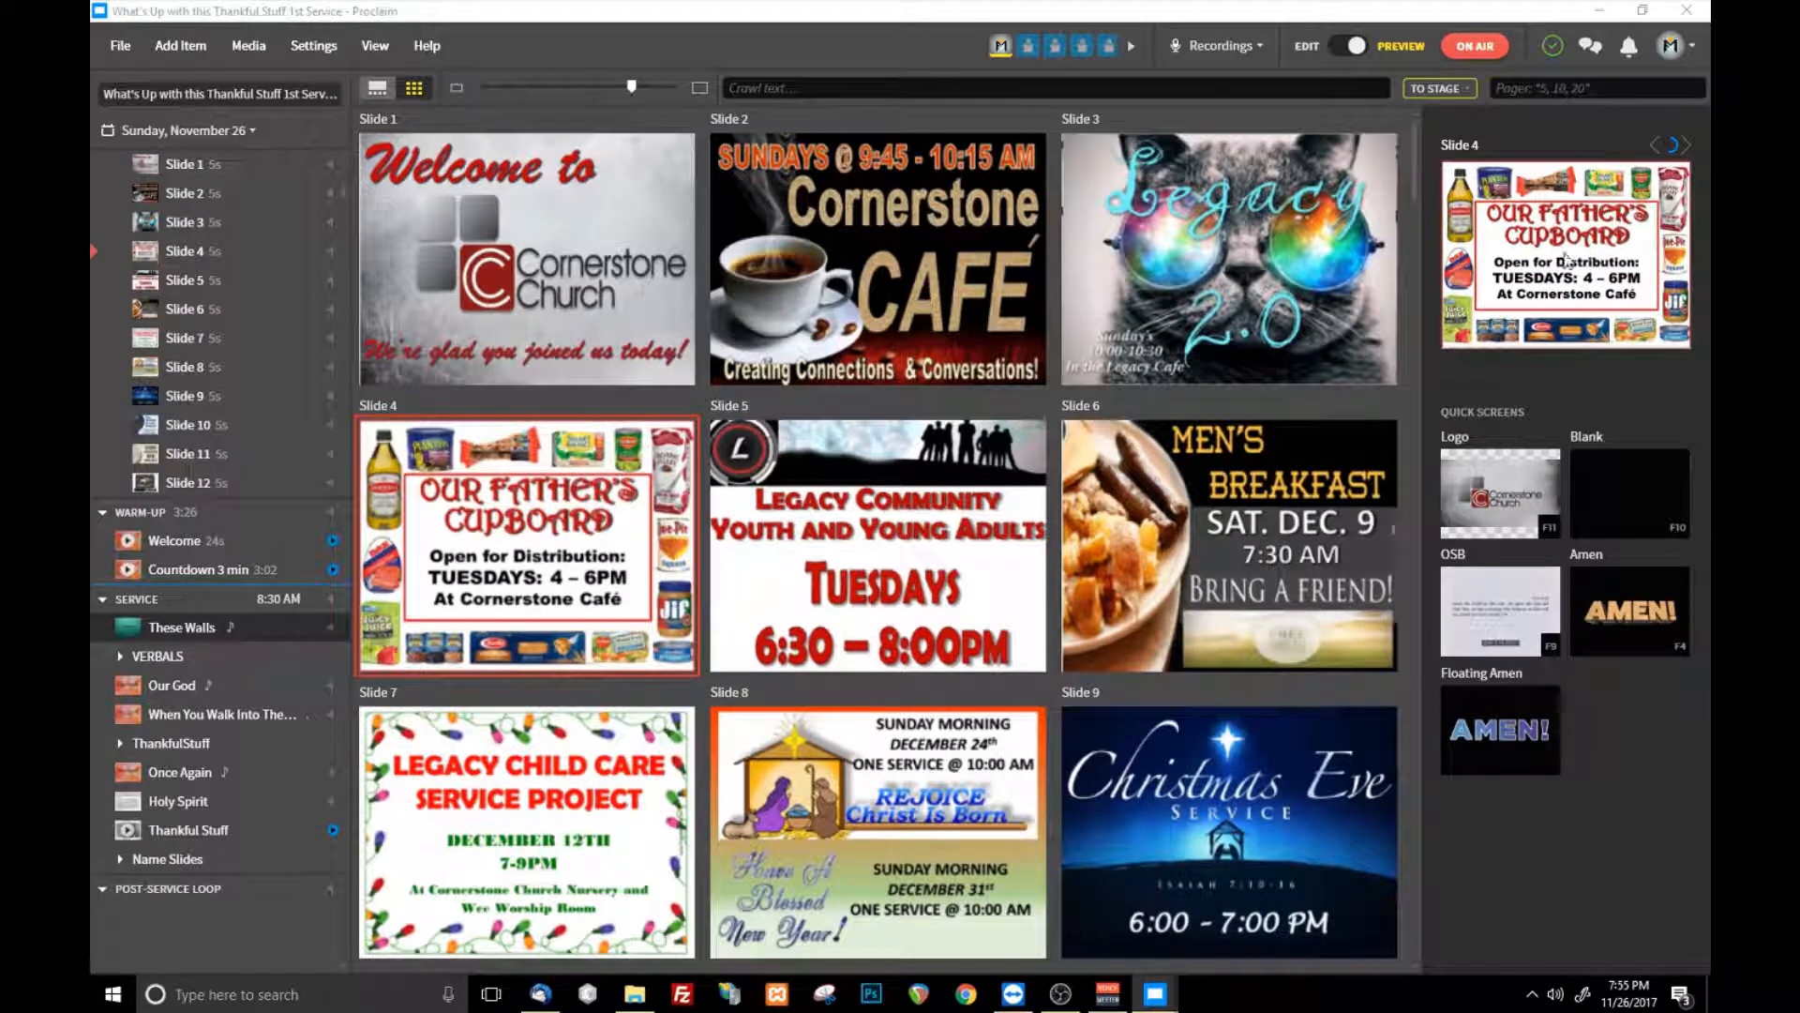
{"action": "scroll", "coordinate": [1253, 343], "scroll_direction": "down", "scroll_amount": 10}
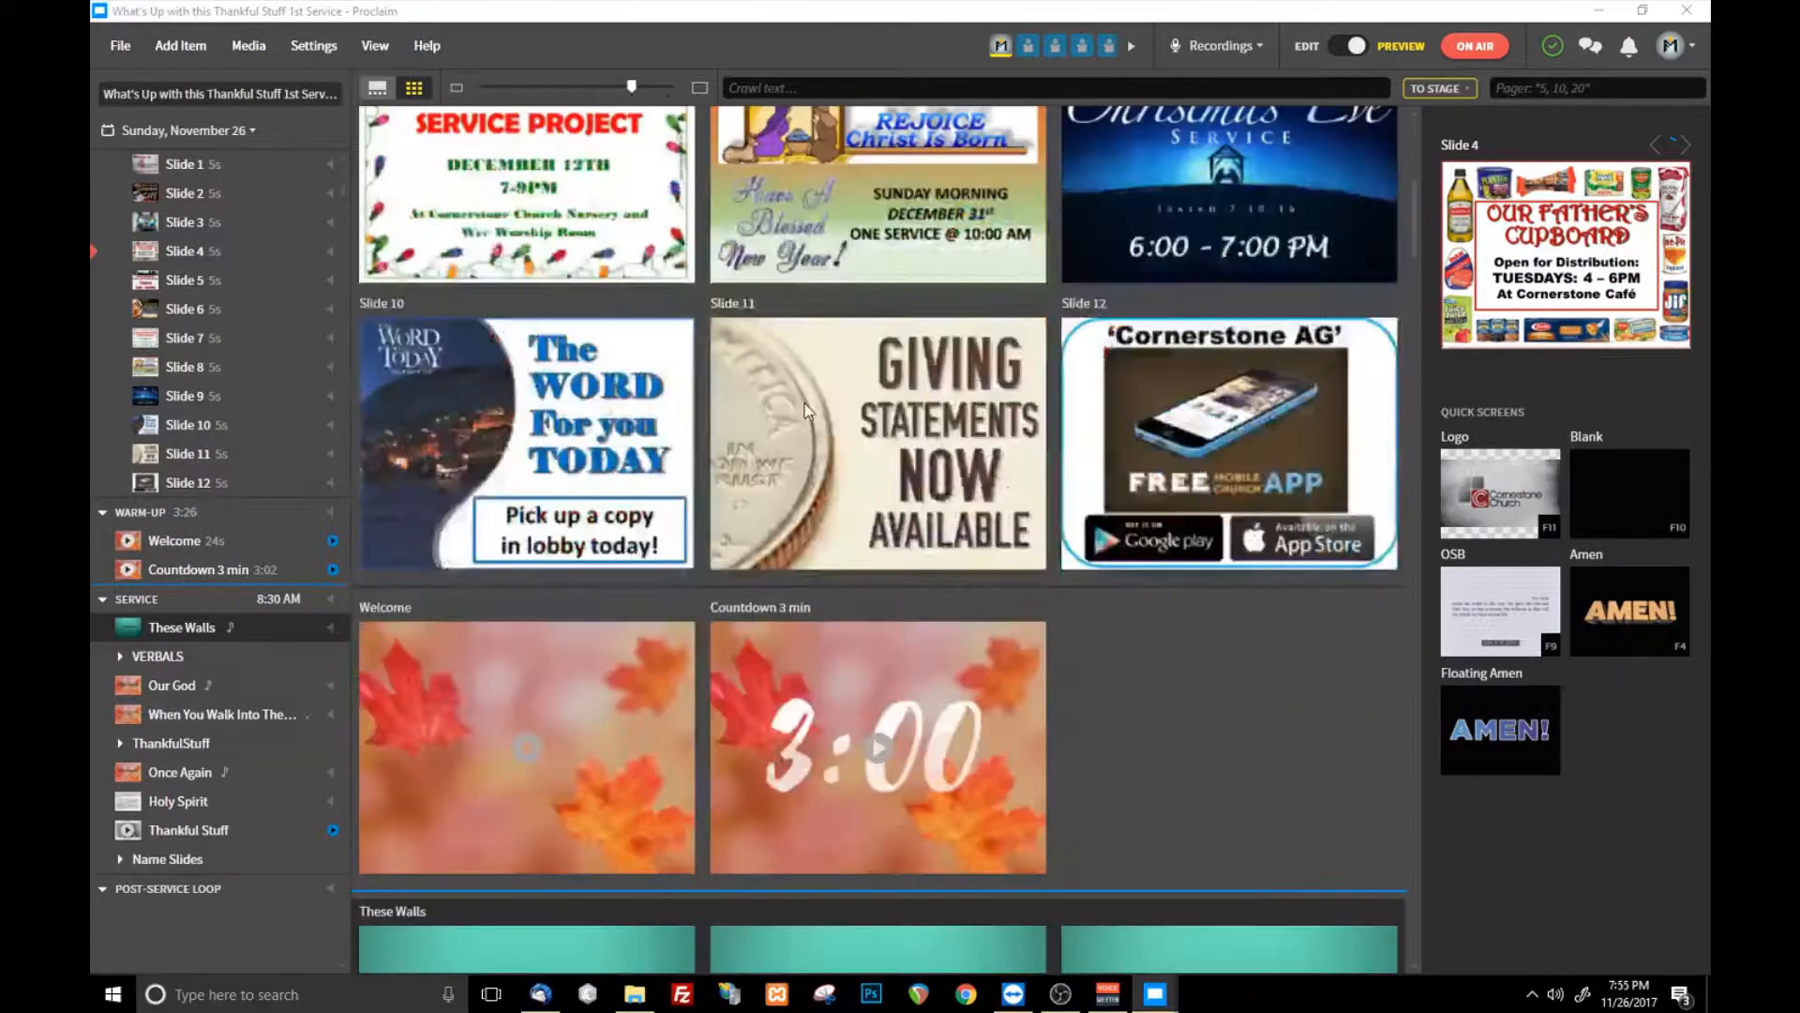
{"action": "left_click", "coordinate": [1314, 50]}
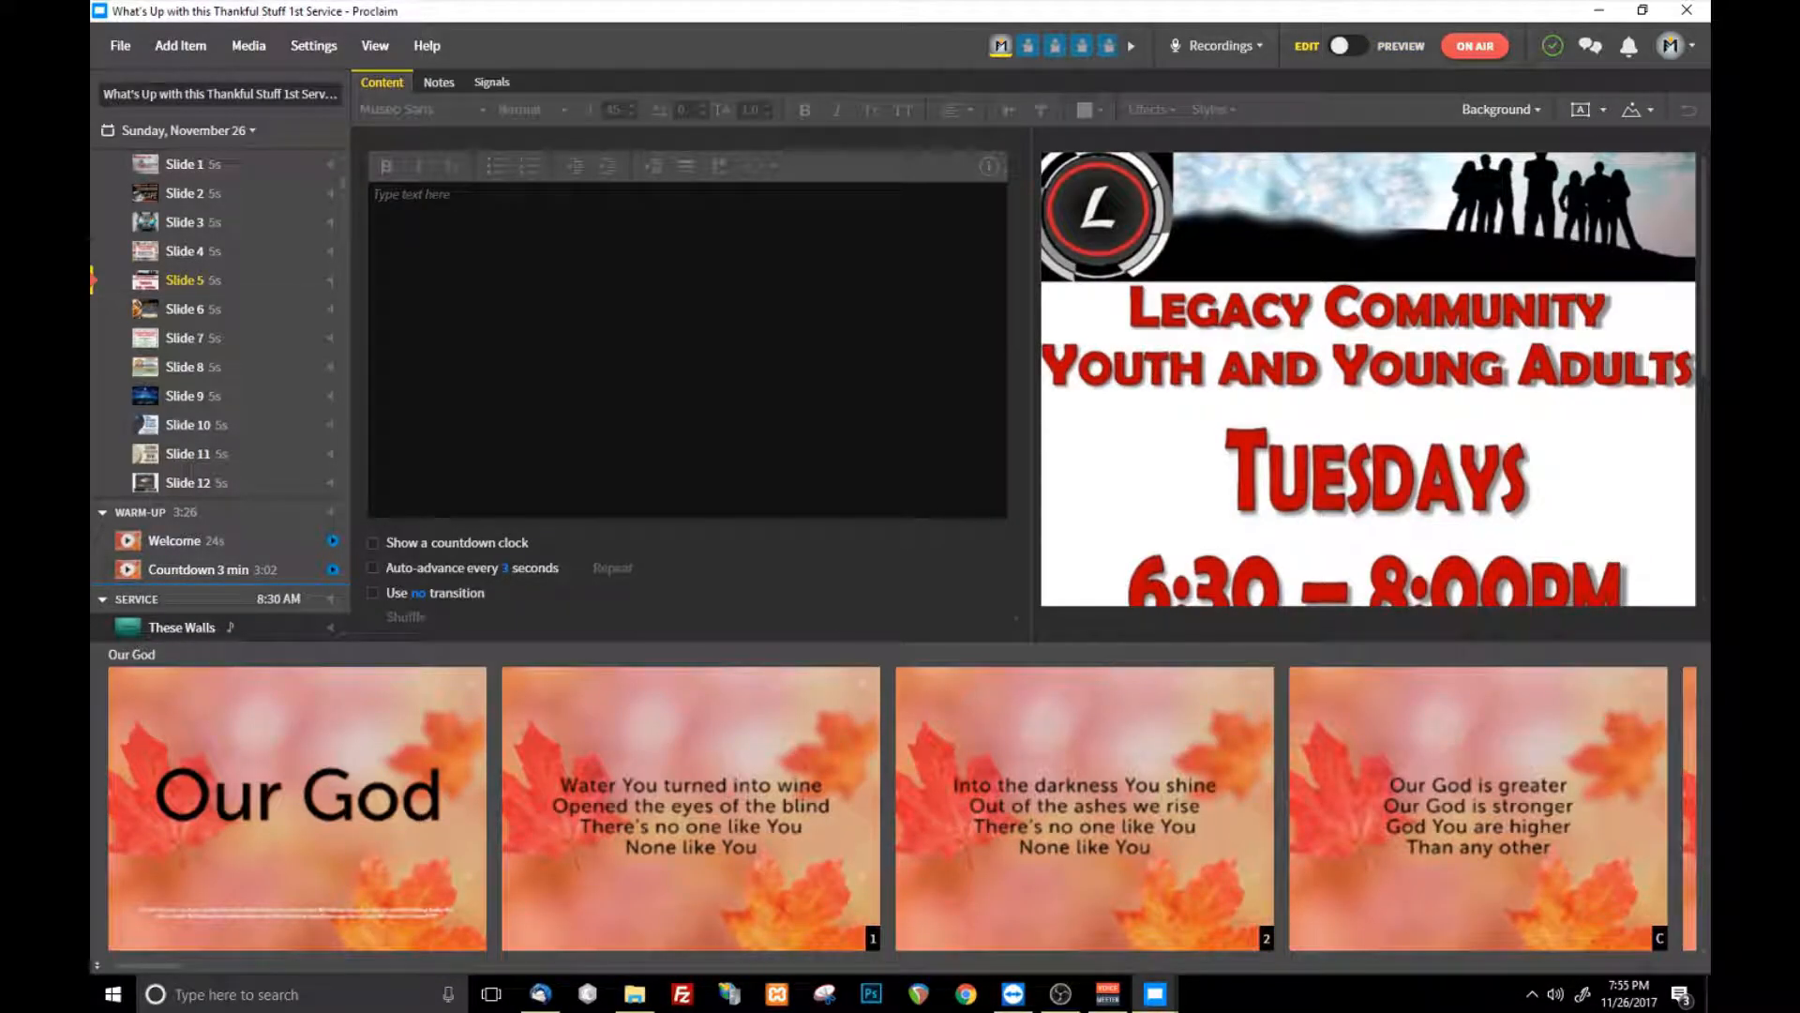
- Open the Our God song and the Thankful Stuff video in edit mode to examine their content and settings
{"action": "scroll", "coordinate": [293, 322], "scroll_direction": "down", "scroll_amount": 3}
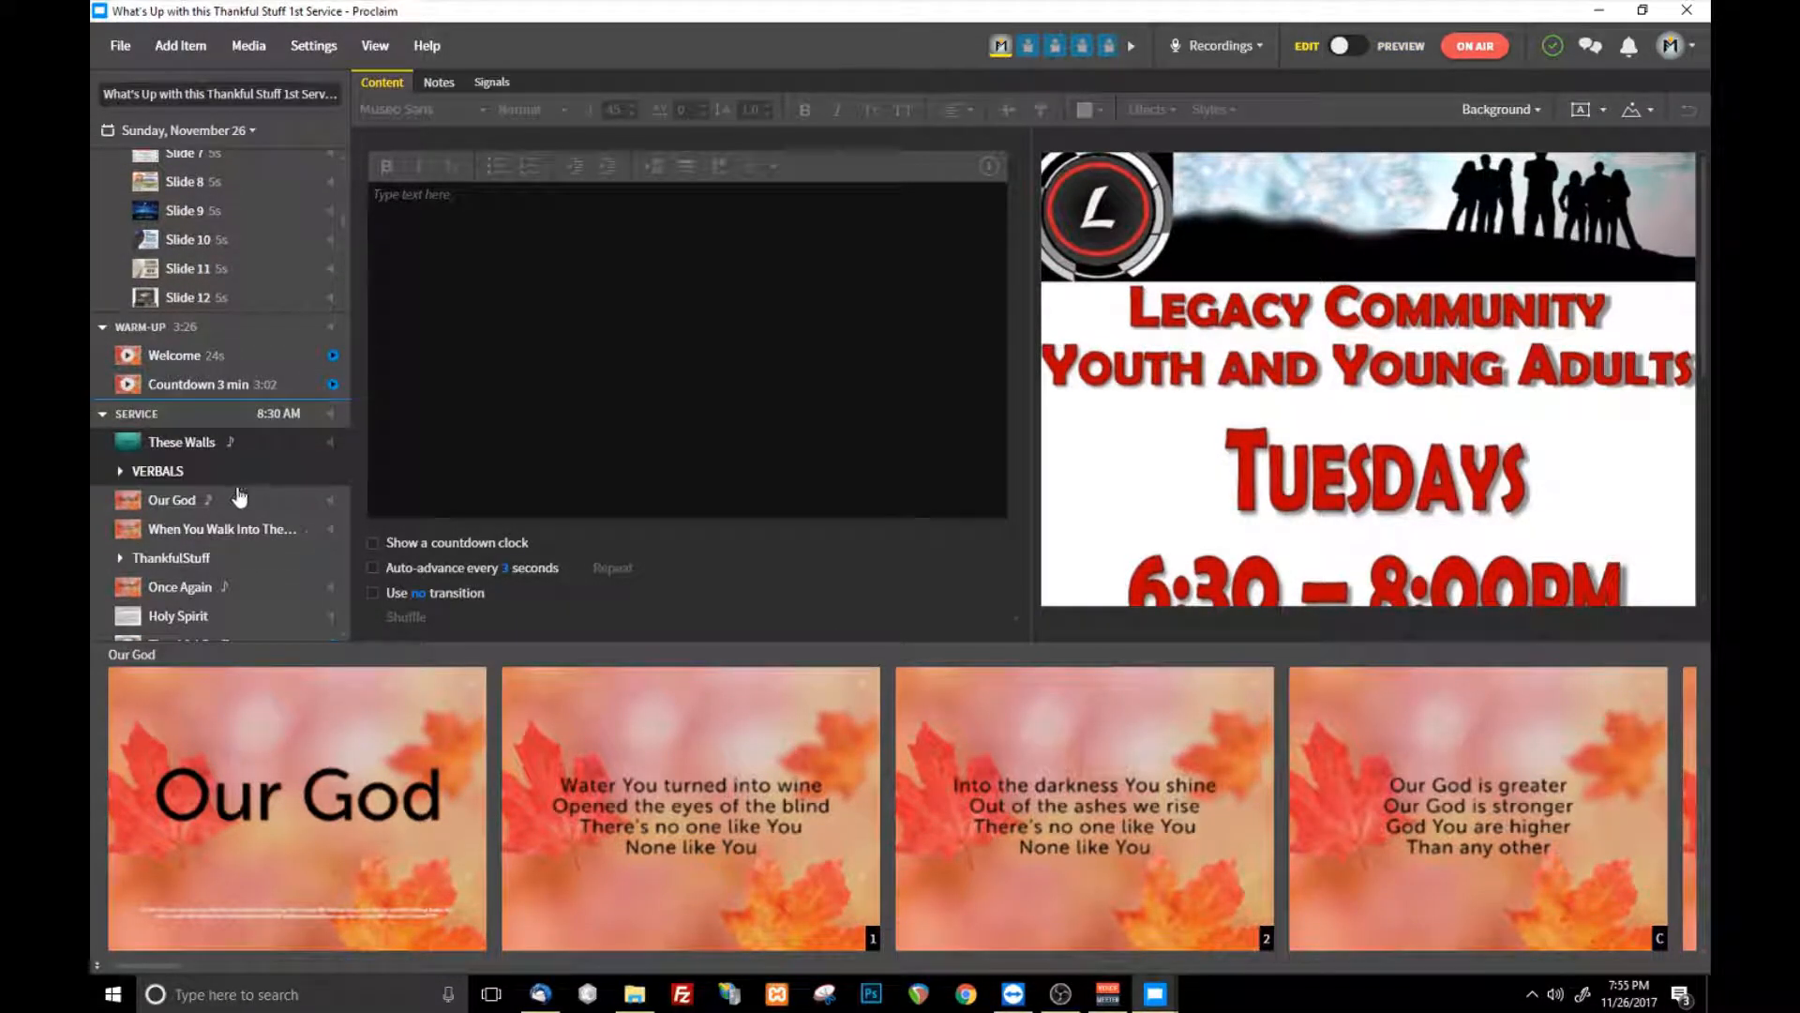
{"action": "left_click", "coordinate": [208, 507]}
{"action": "left_click", "coordinate": [413, 344]}
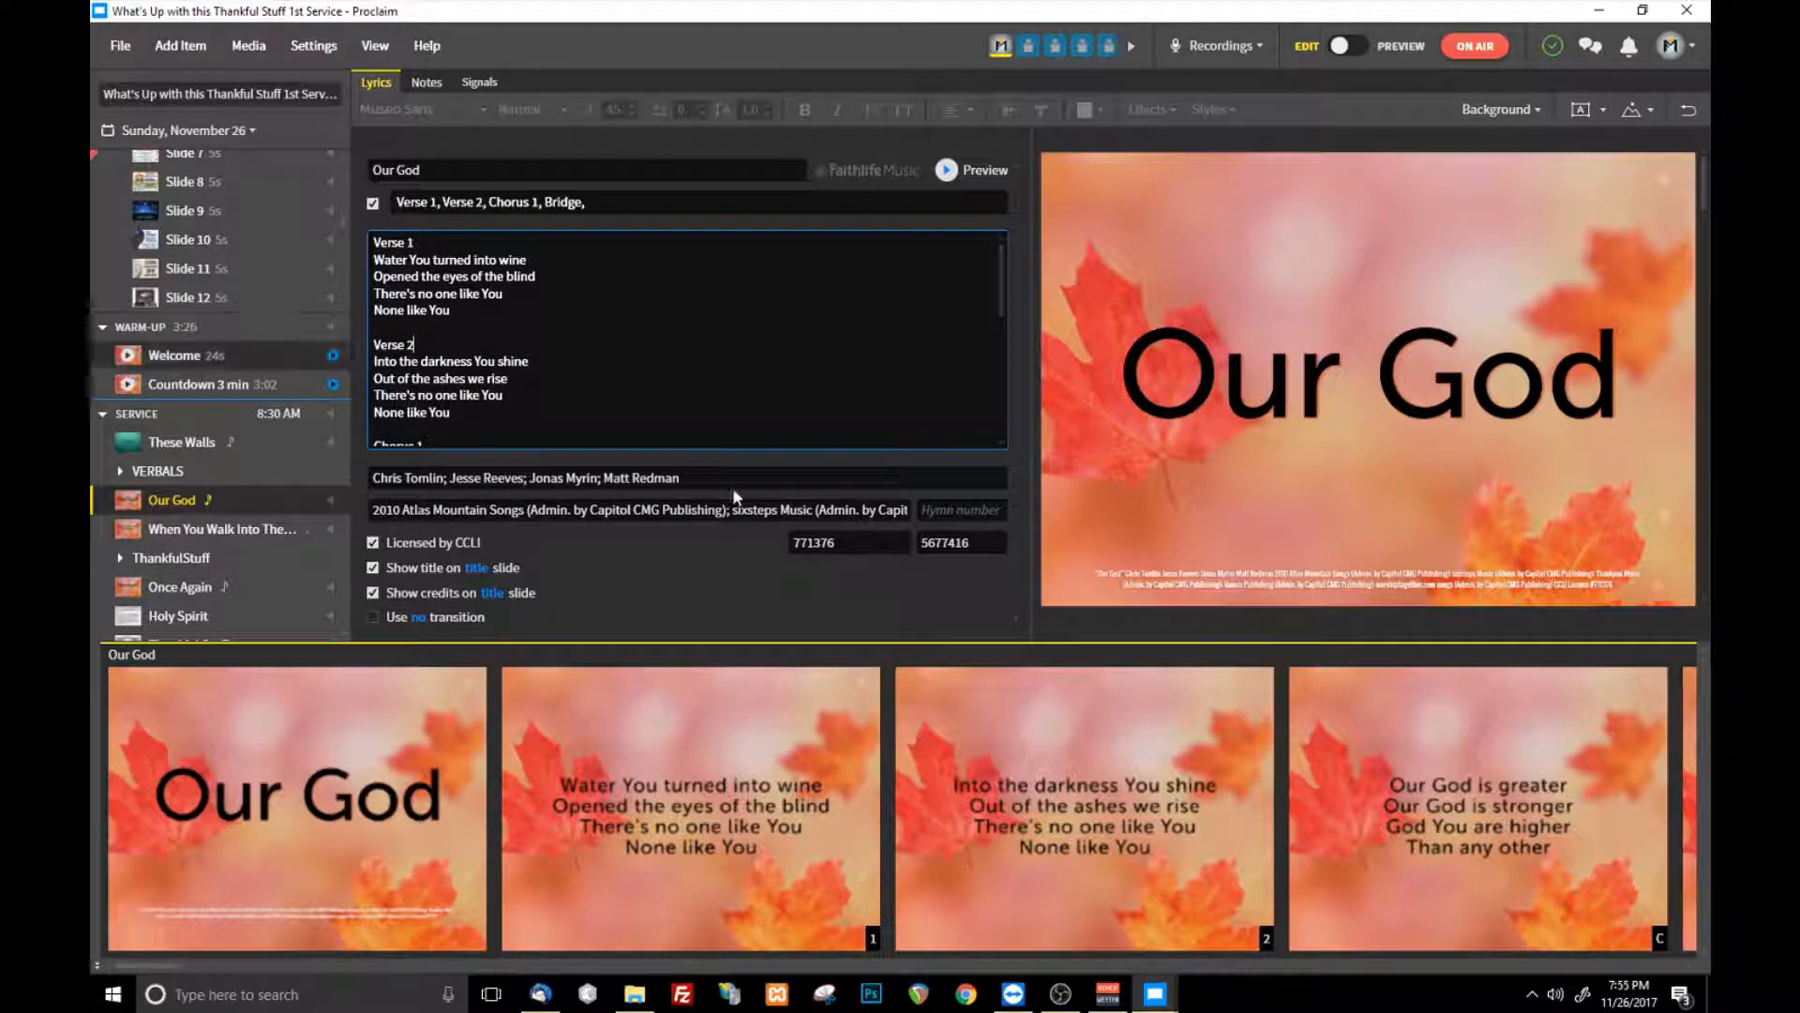
{"action": "scroll", "coordinate": [180, 471], "scroll_direction": "down", "scroll_amount": 3}
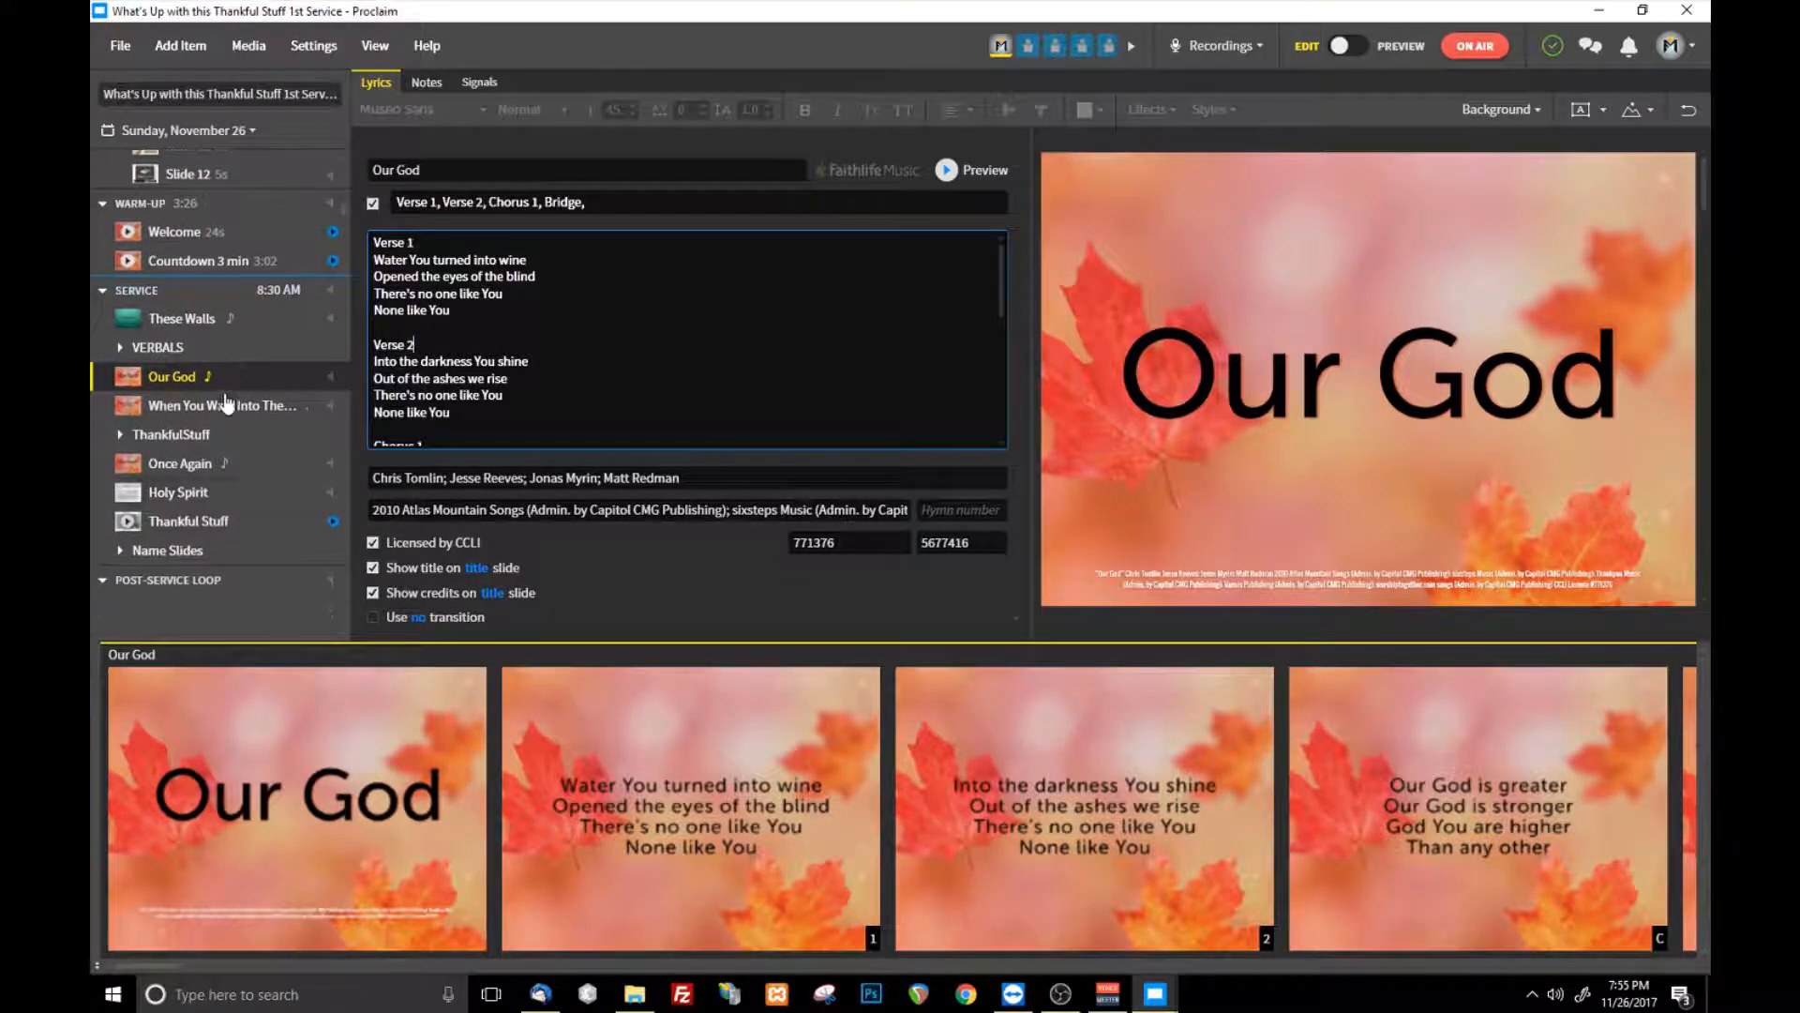
{"action": "left_click", "coordinate": [188, 398]}
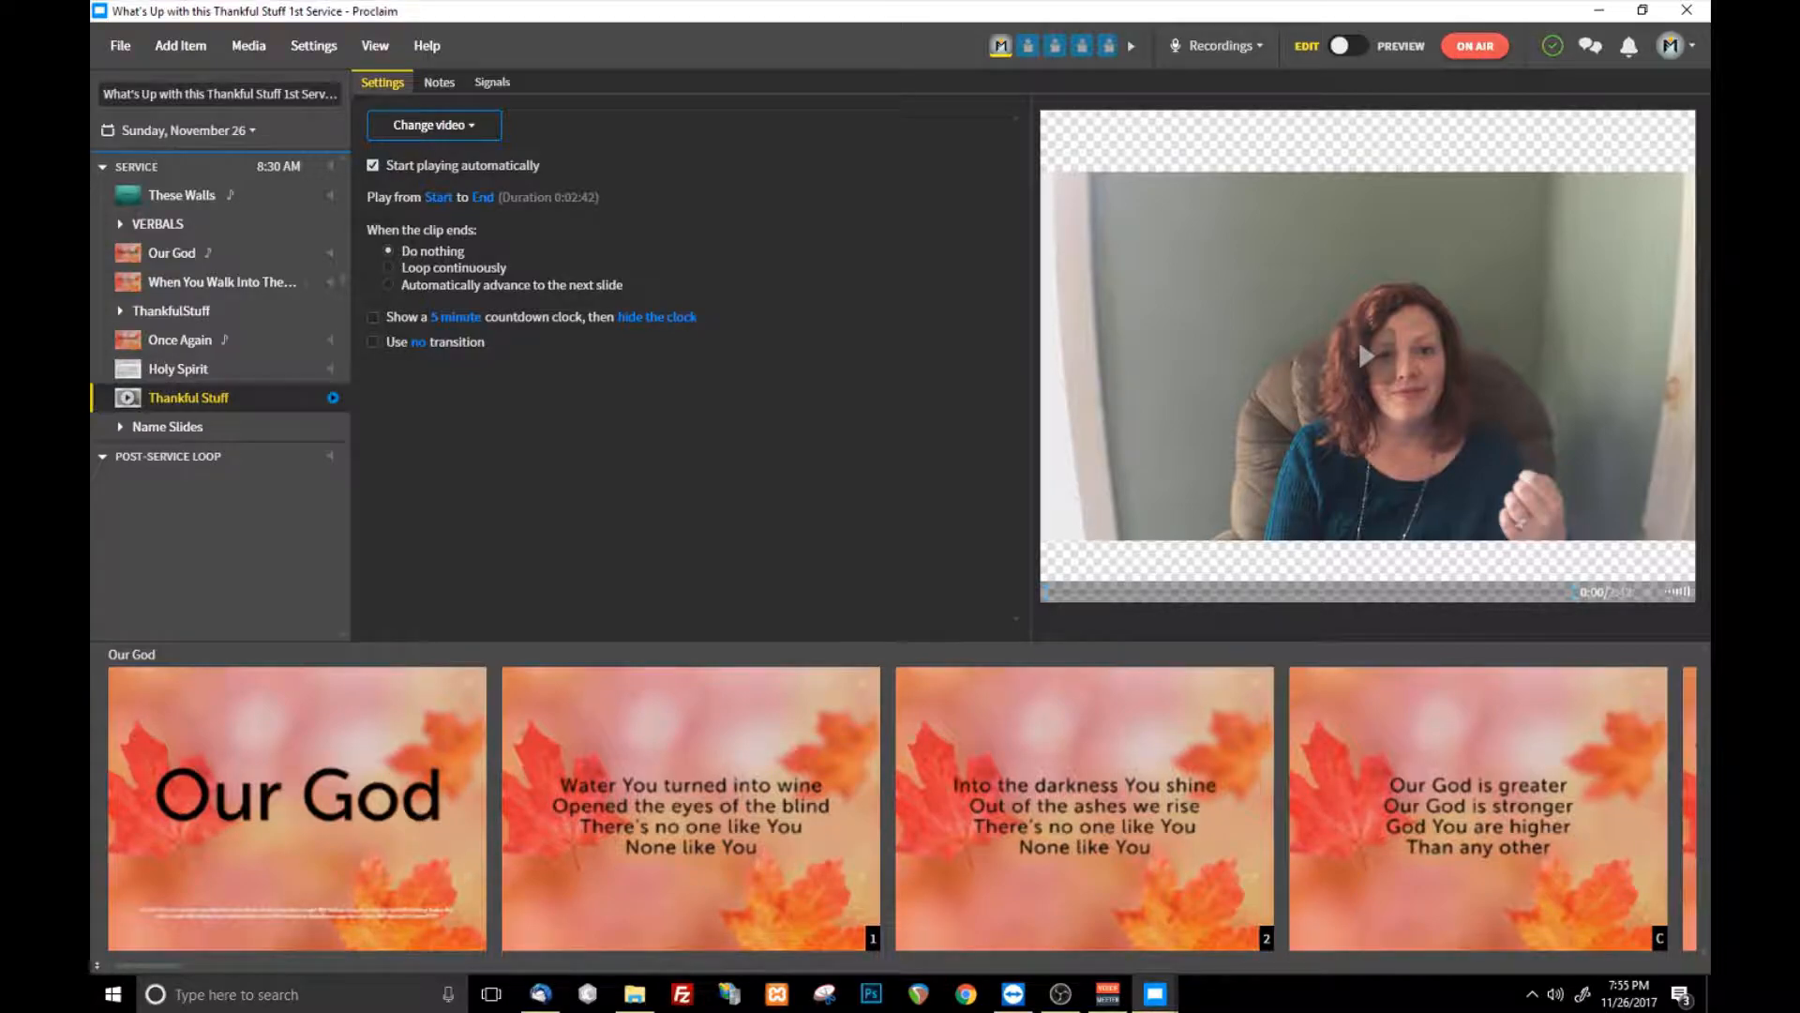
- Switch to preview mode and display Slide 2 of the pre-service scrolls on air
{"action": "scroll", "coordinate": [282, 406], "scroll_direction": "up", "scroll_amount": 5}
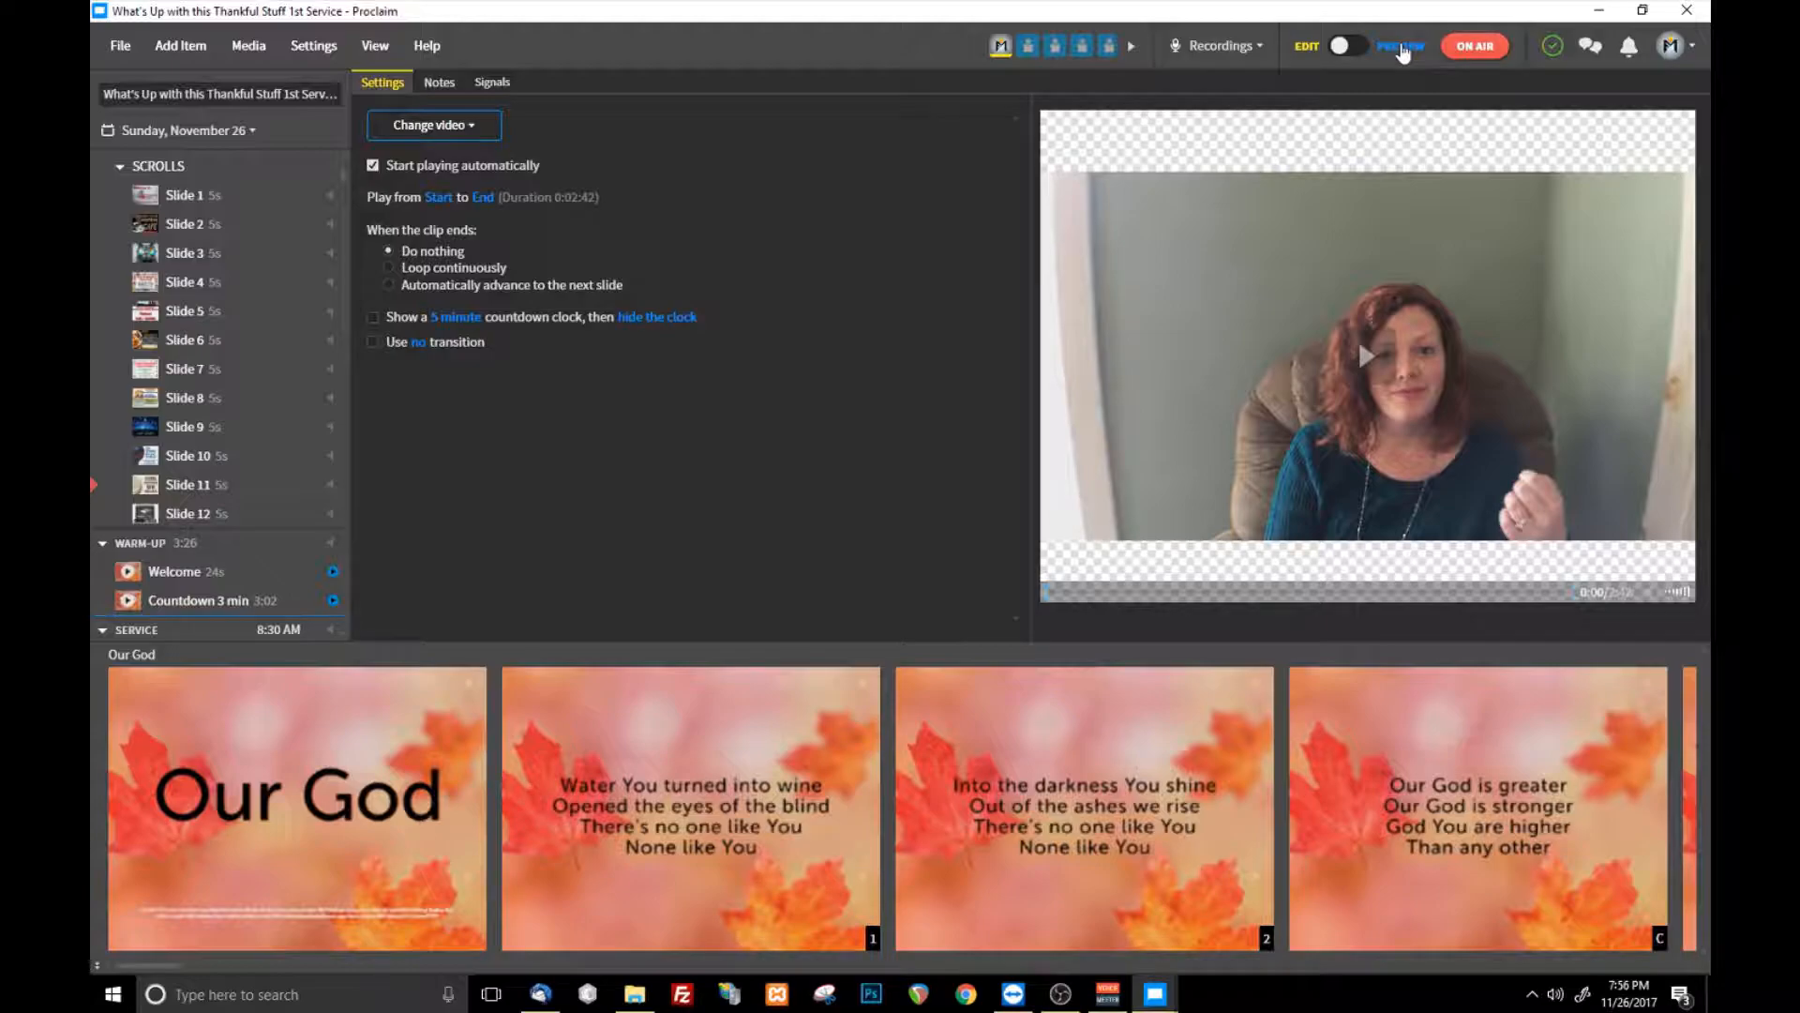
{"action": "left_click", "coordinate": [1357, 53]}
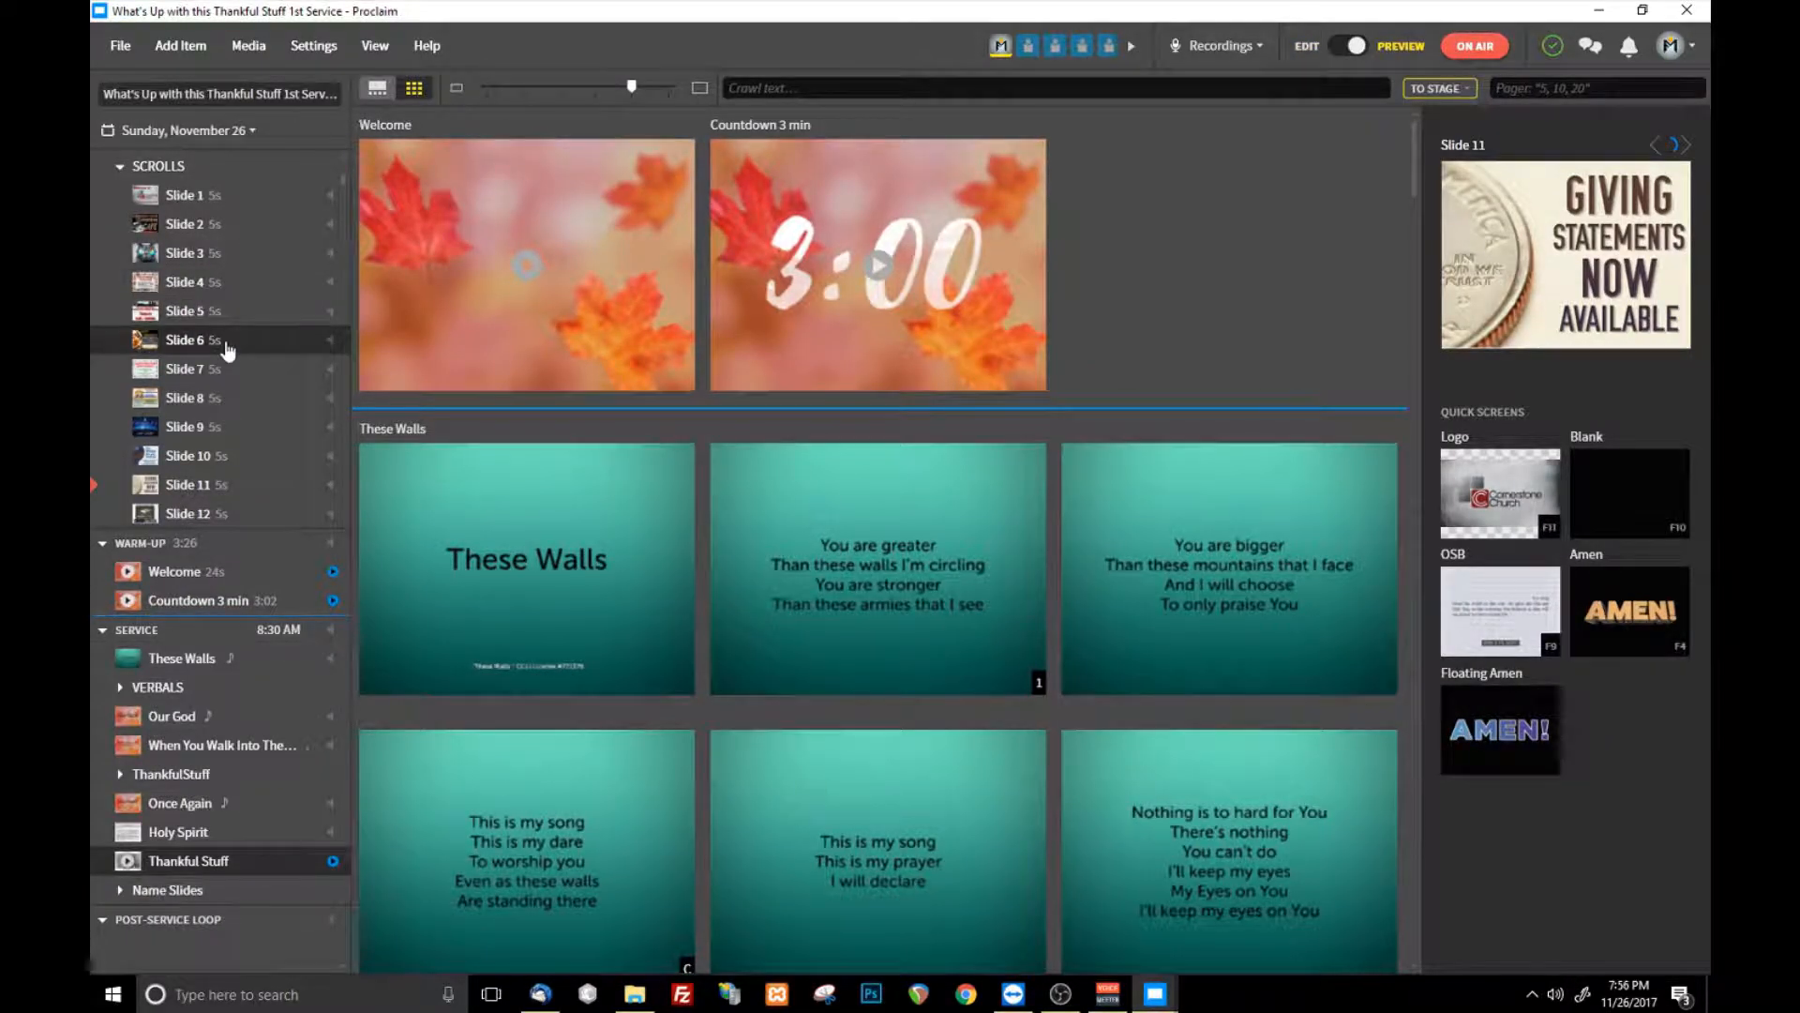
{"action": "scroll", "coordinate": [265, 310], "scroll_direction": "up", "scroll_amount": 1}
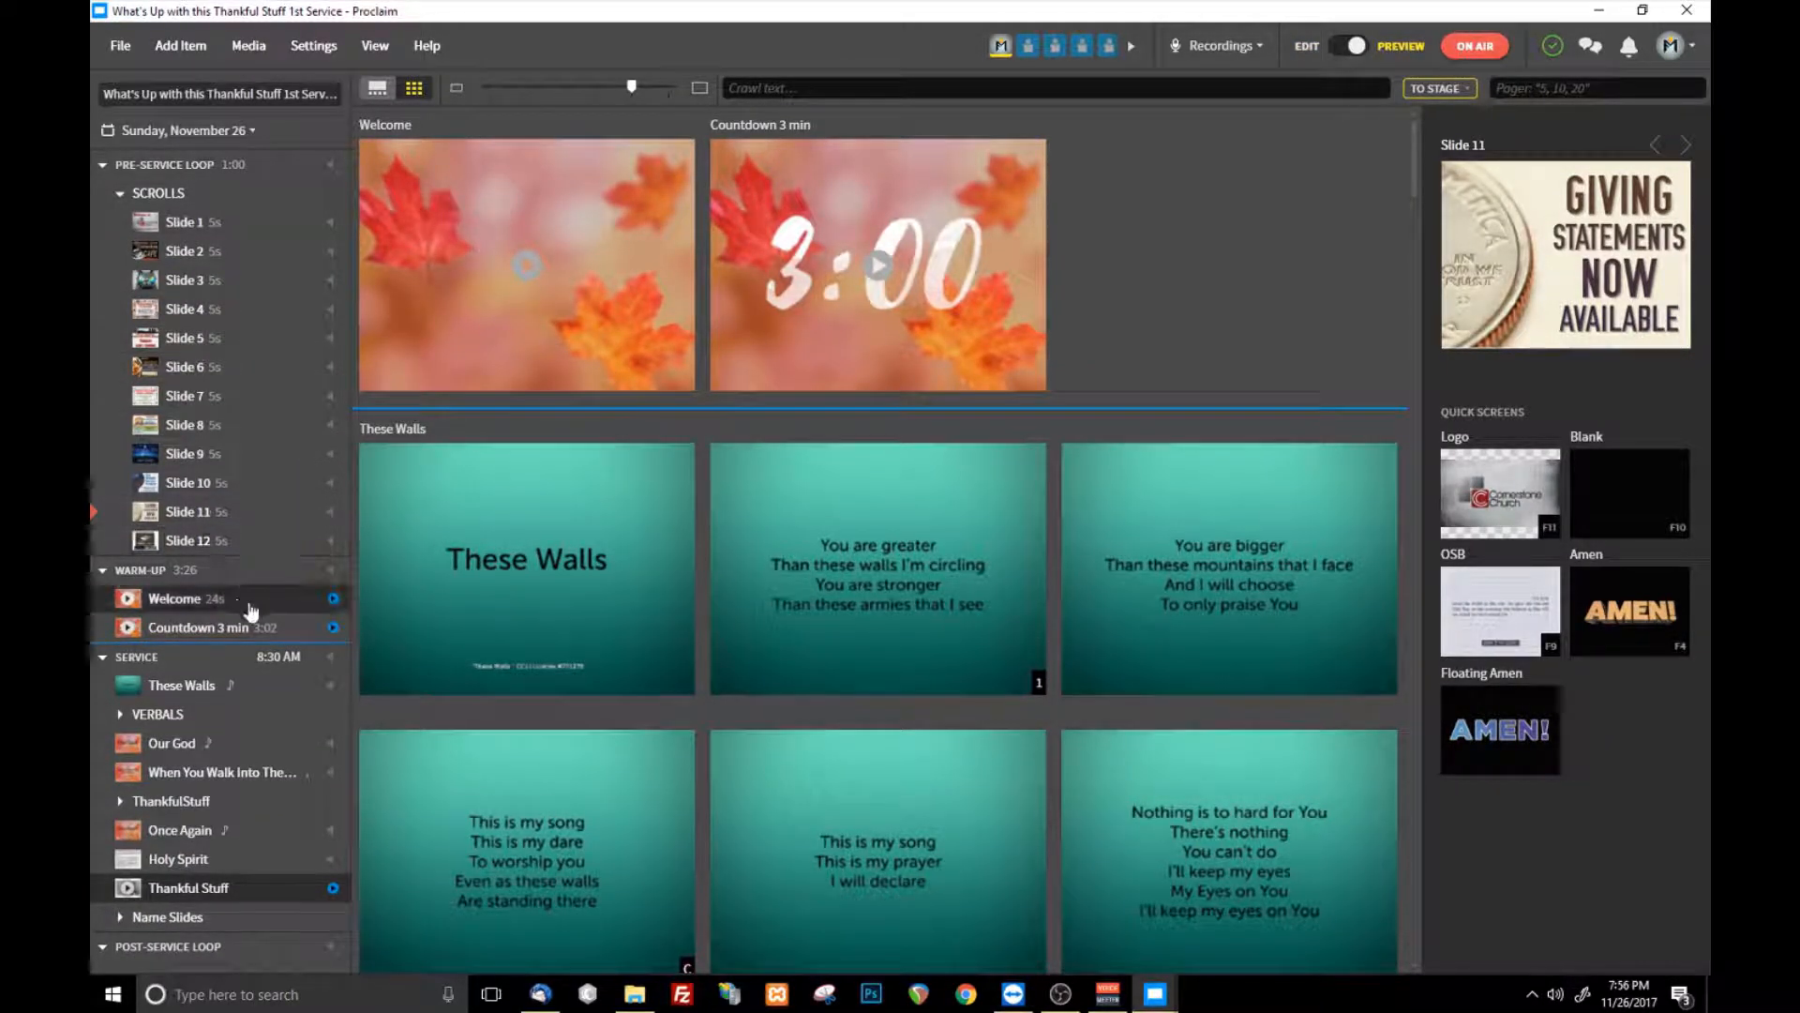
{"action": "mouse_move", "coordinate": [268, 656]}
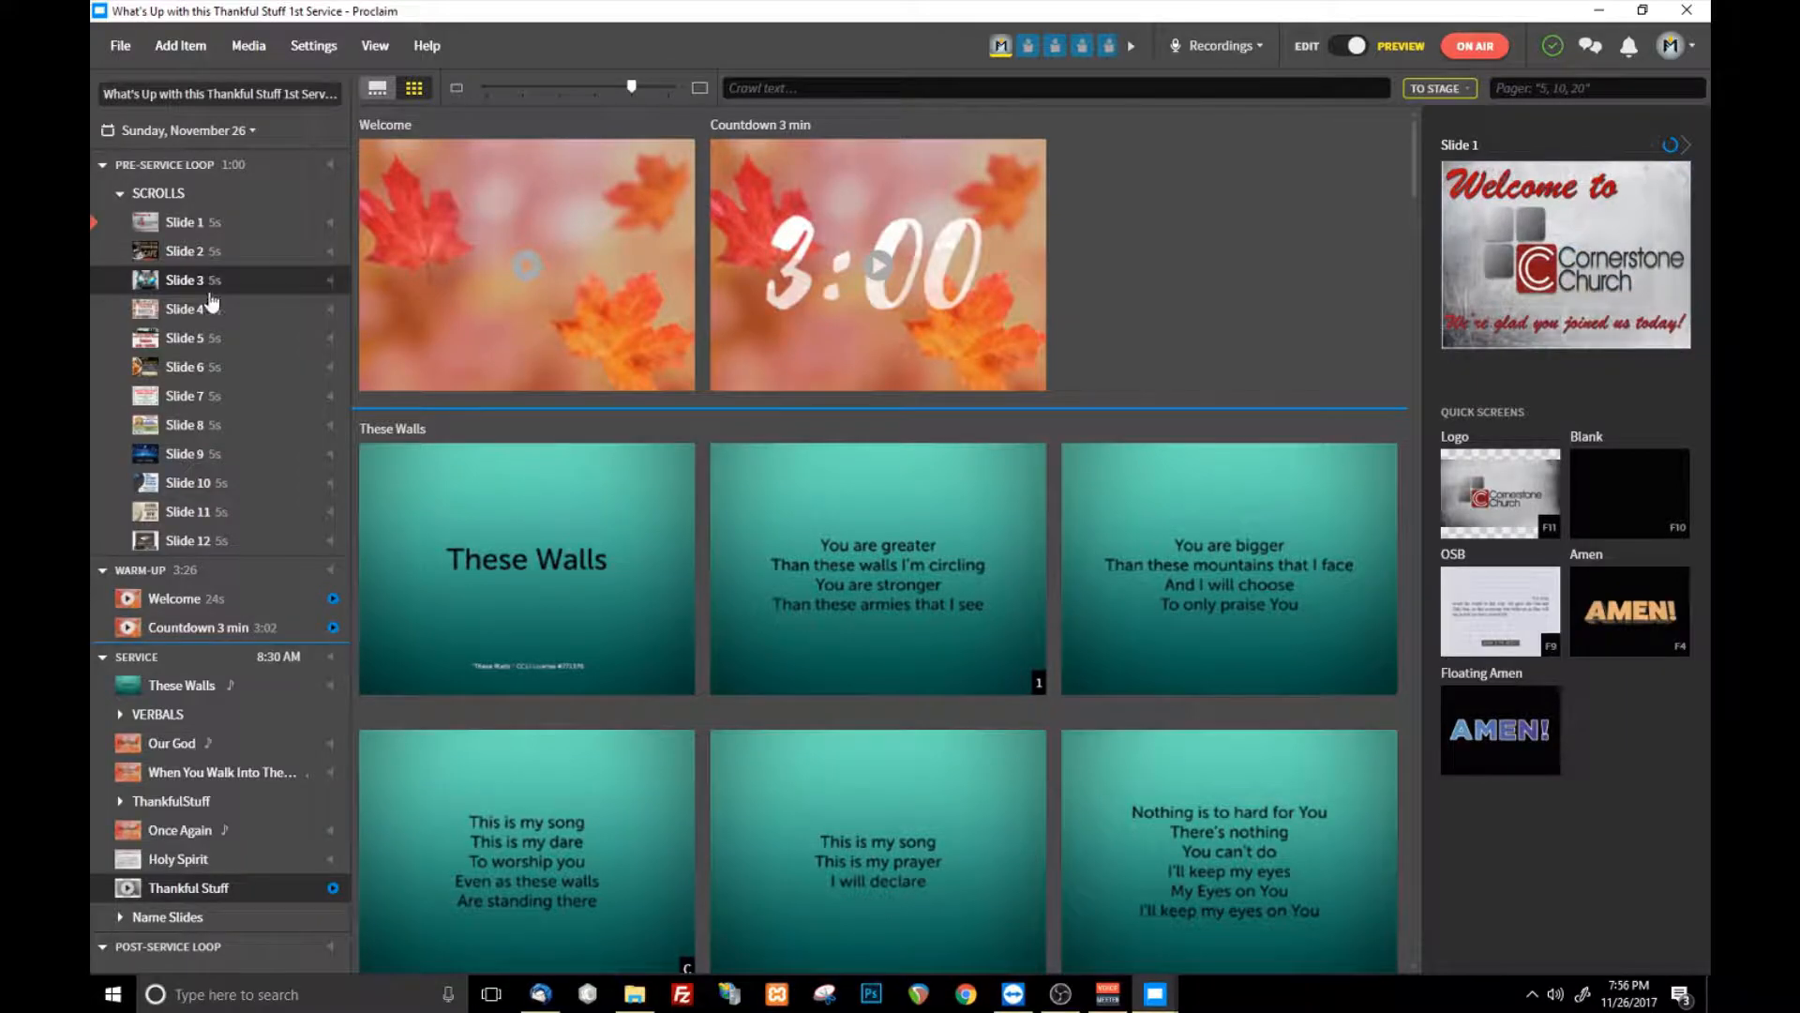
{"action": "left_click", "coordinate": [247, 255]}
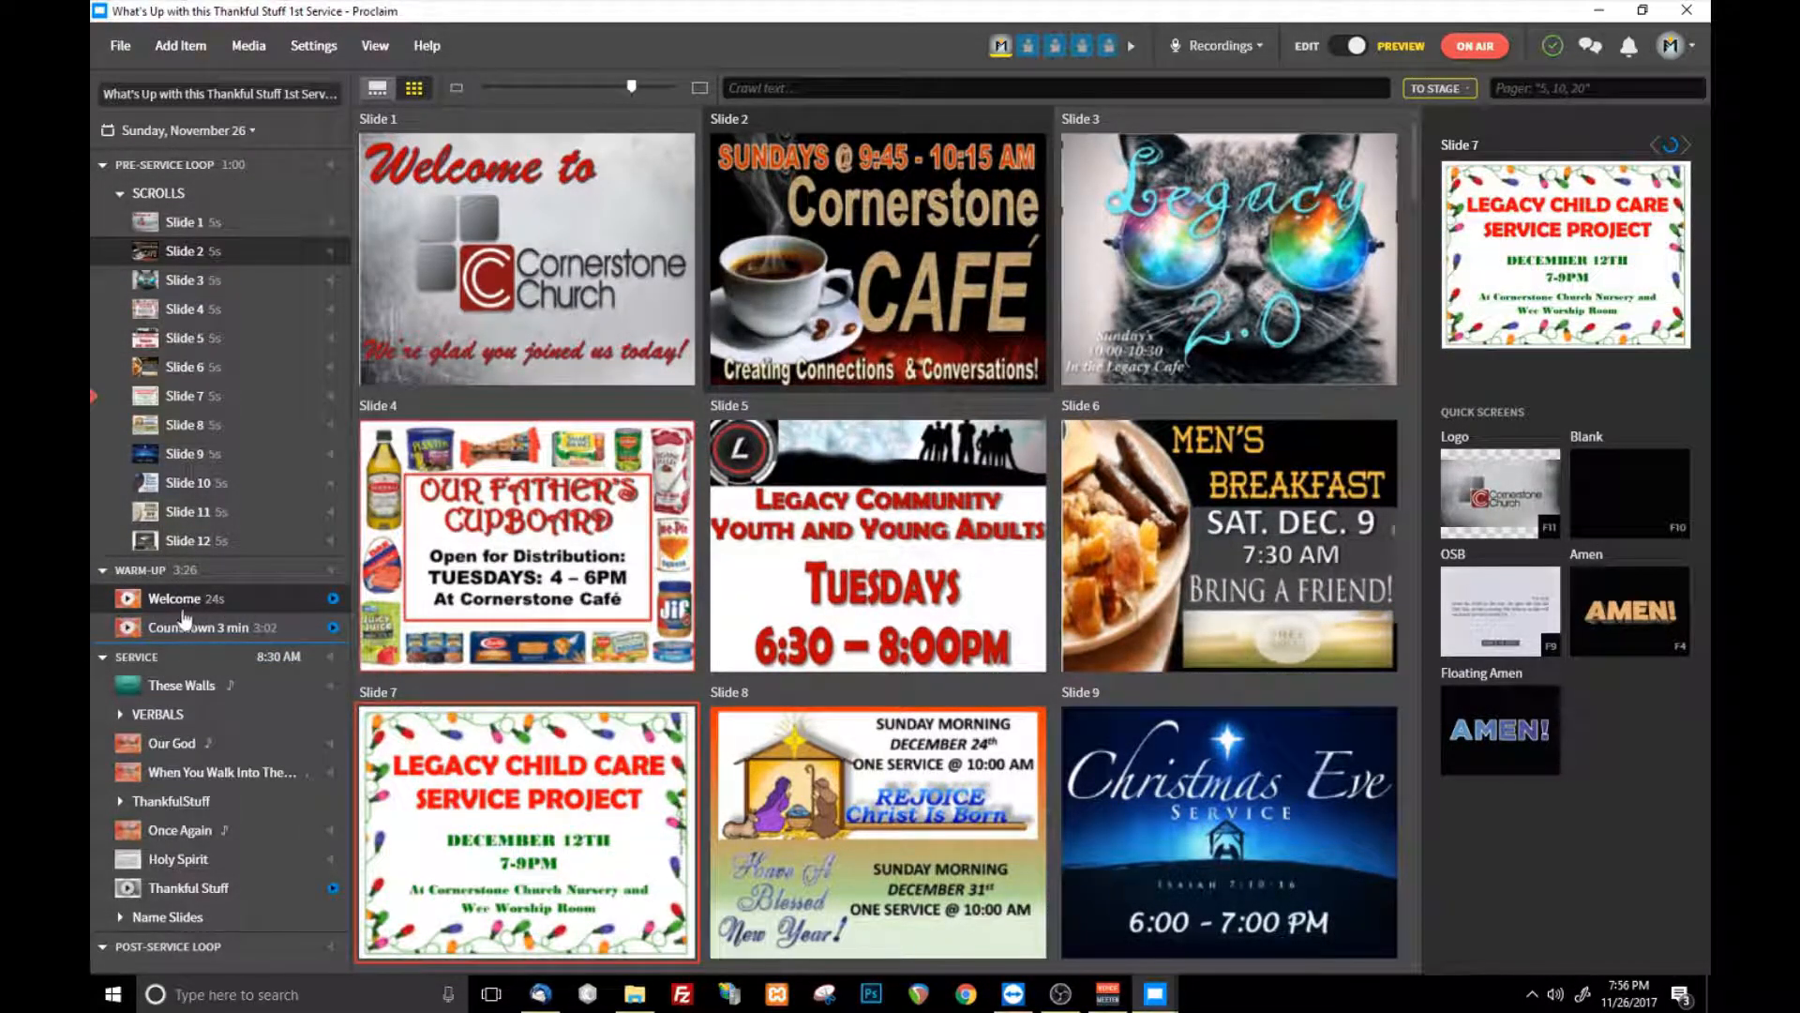
- Display the Holy Spirit slide on air and jump back to Slide 6 of the pre-service loop
{"action": "mouse_move", "coordinate": [177, 588]}
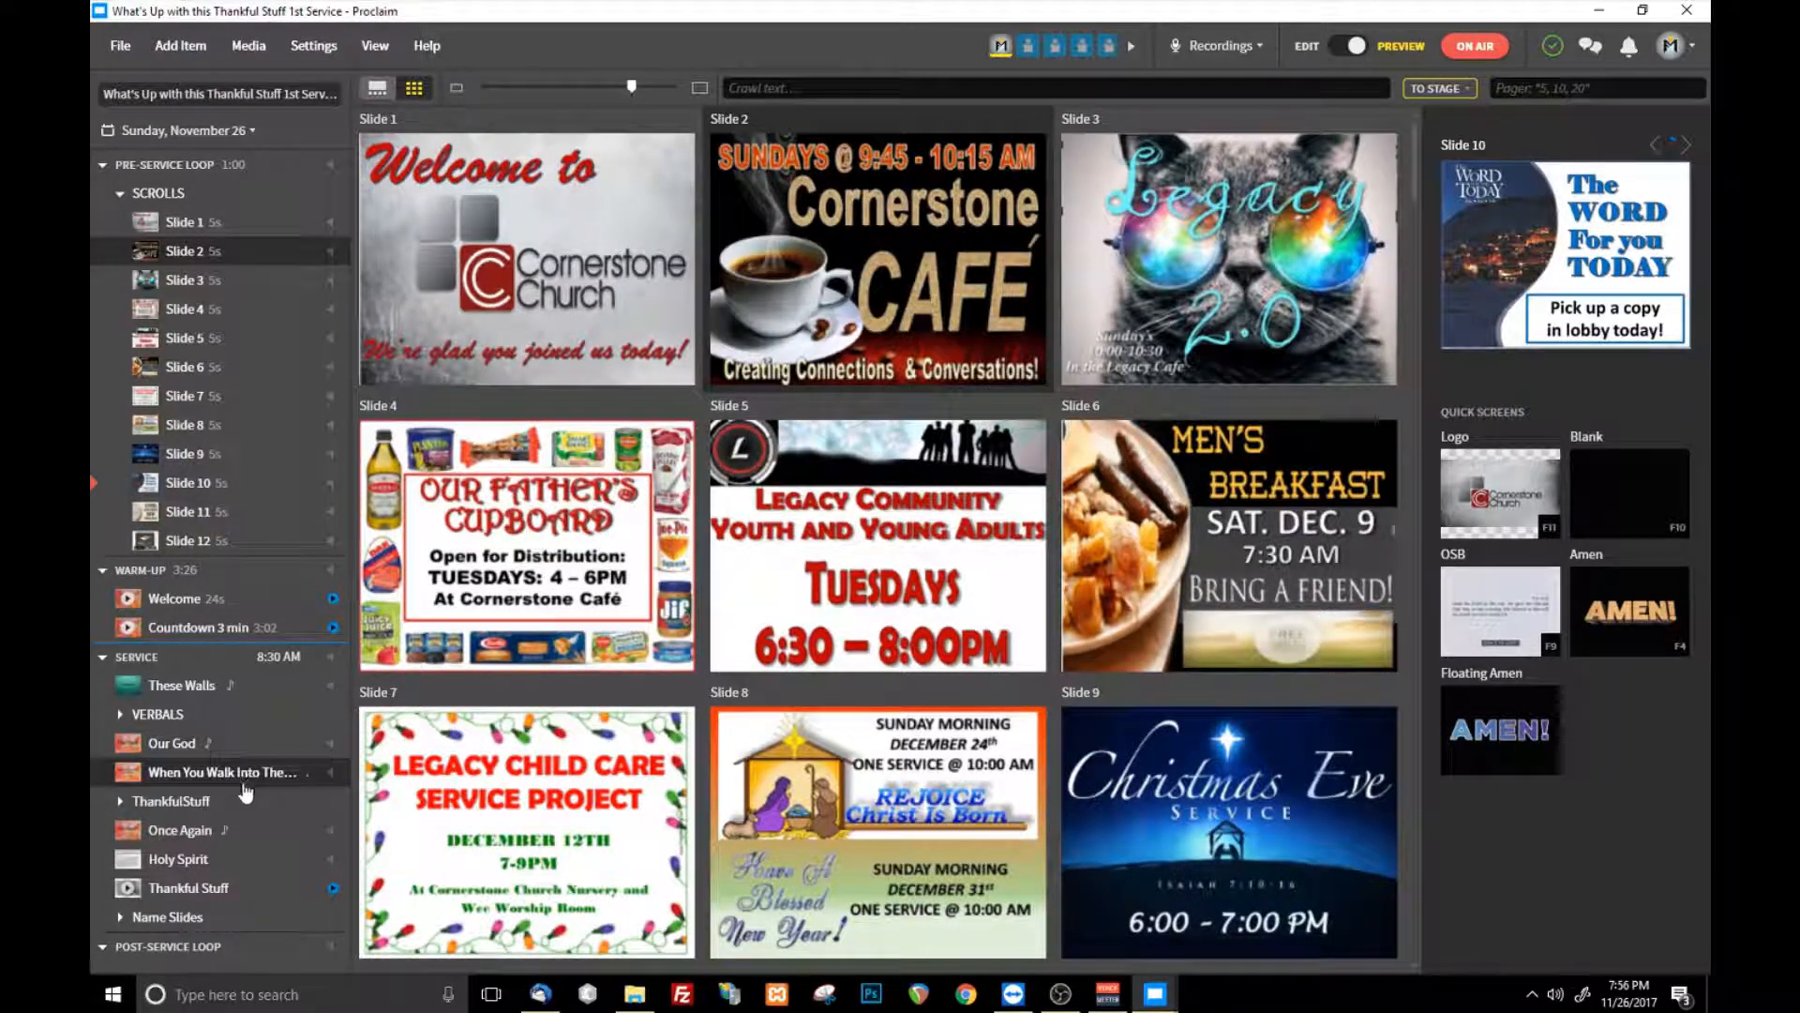
{"action": "left_click", "coordinate": [224, 860]}
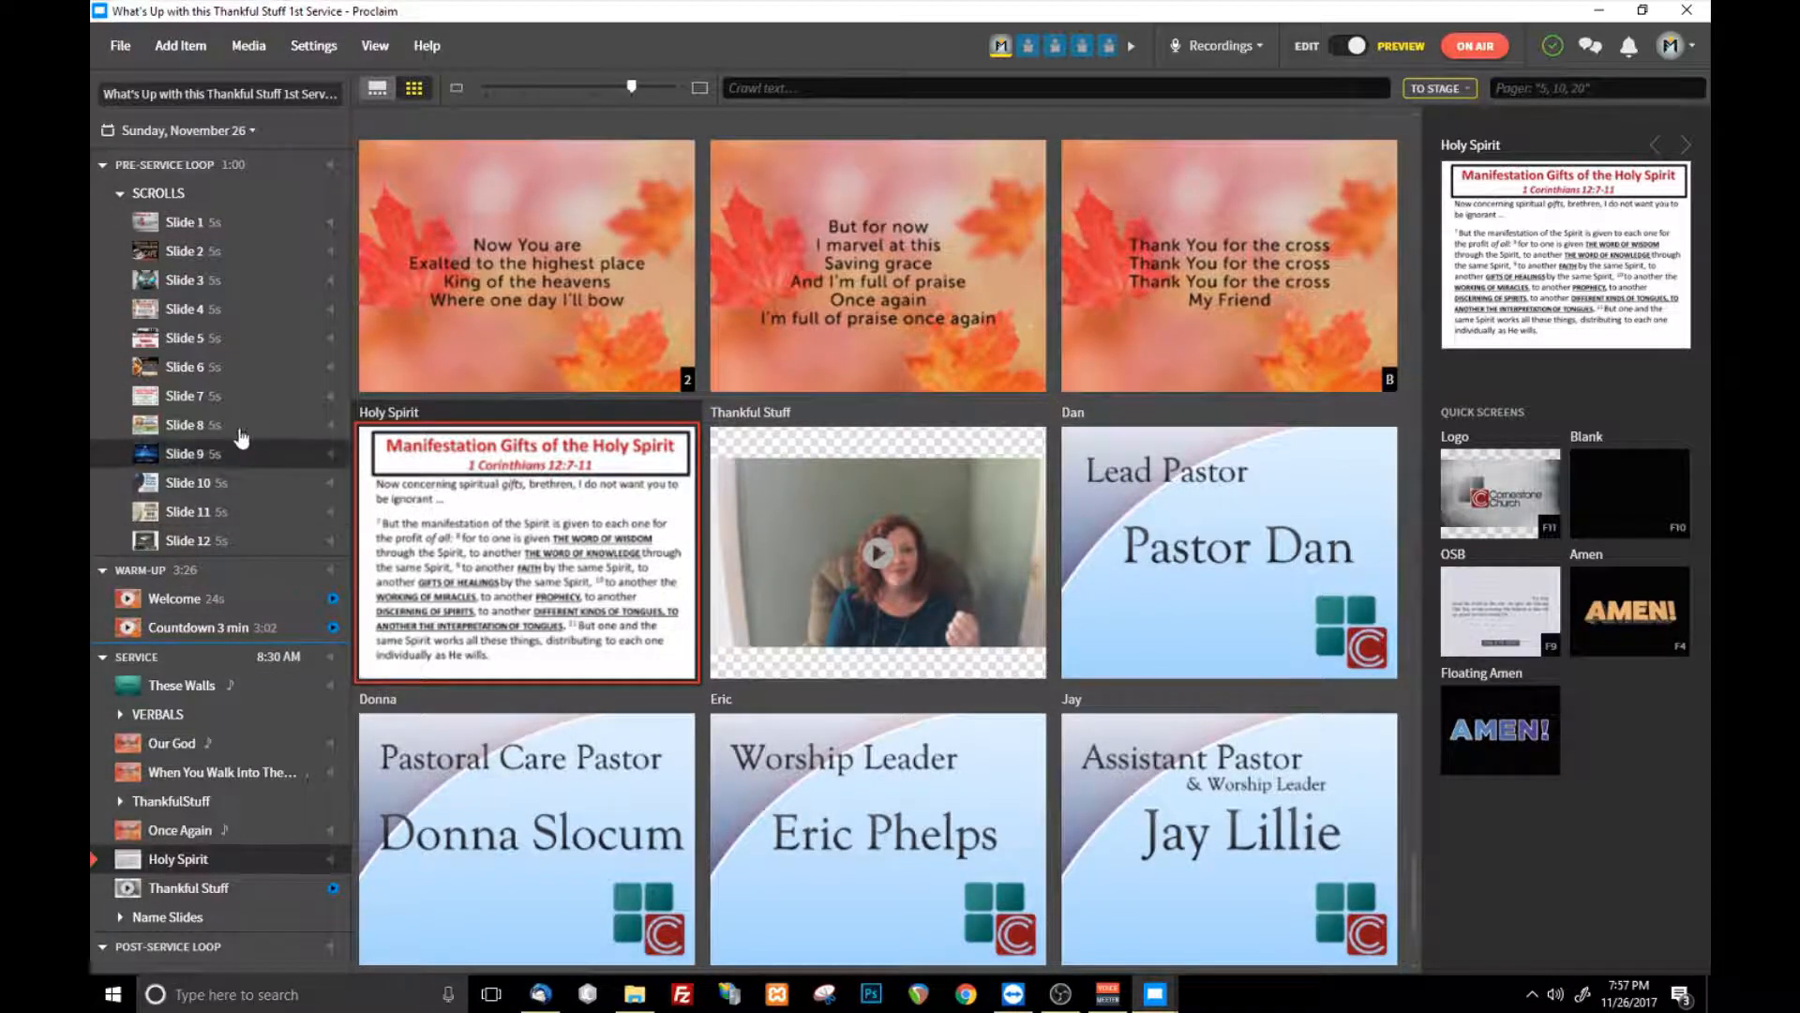
{"action": "left_click", "coordinate": [236, 375]}
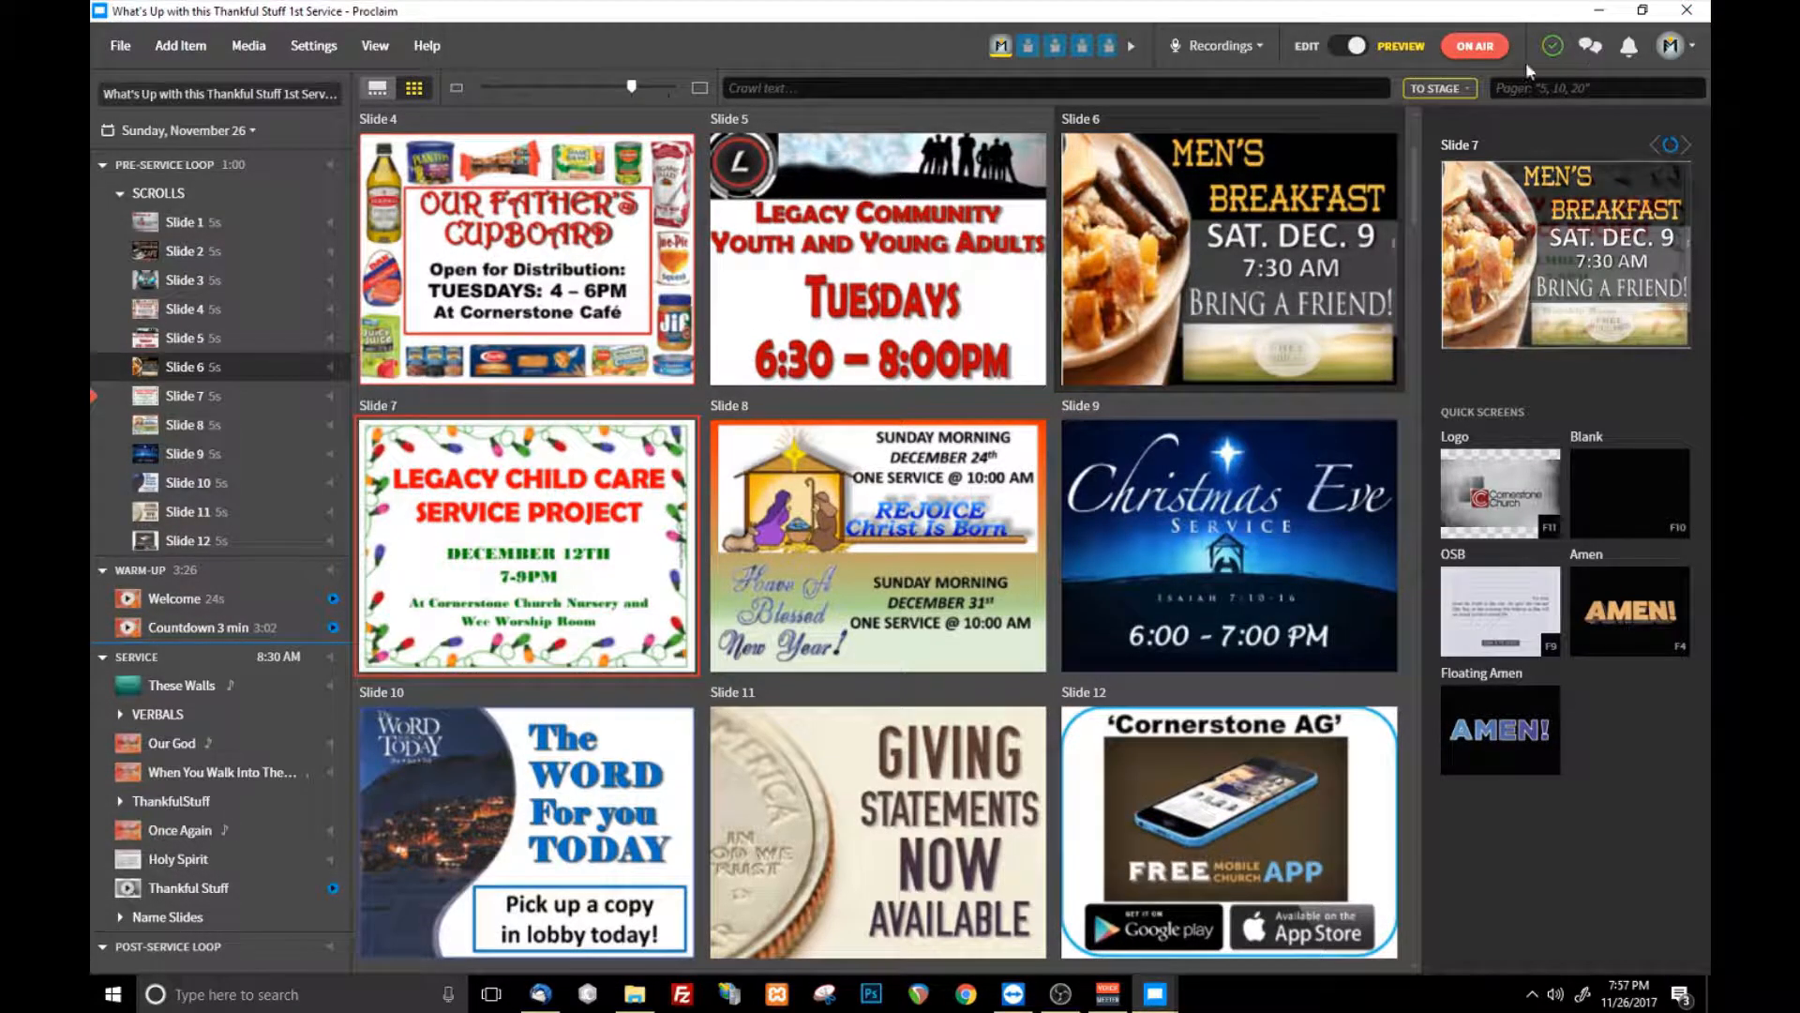
- Take the presentation off air and open the recently used Test Presentation
{"action": "left_click", "coordinate": [1489, 47]}
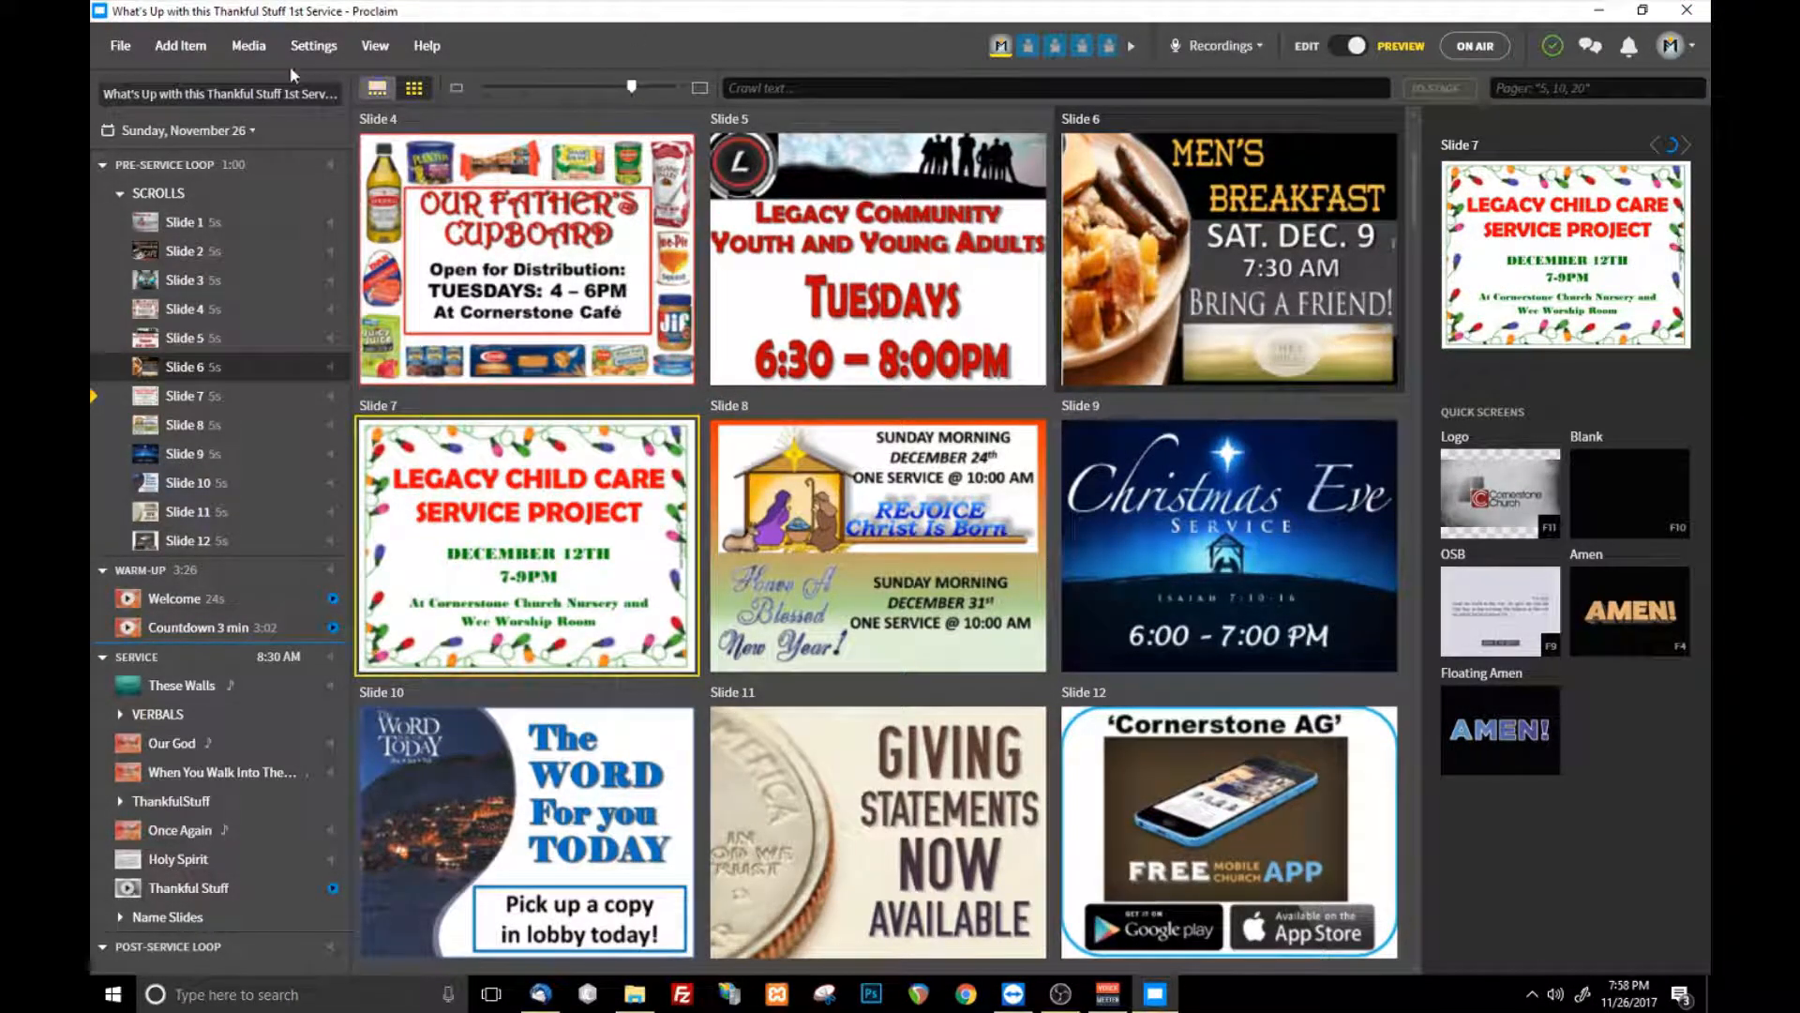
{"action": "left_click", "coordinate": [139, 48]}
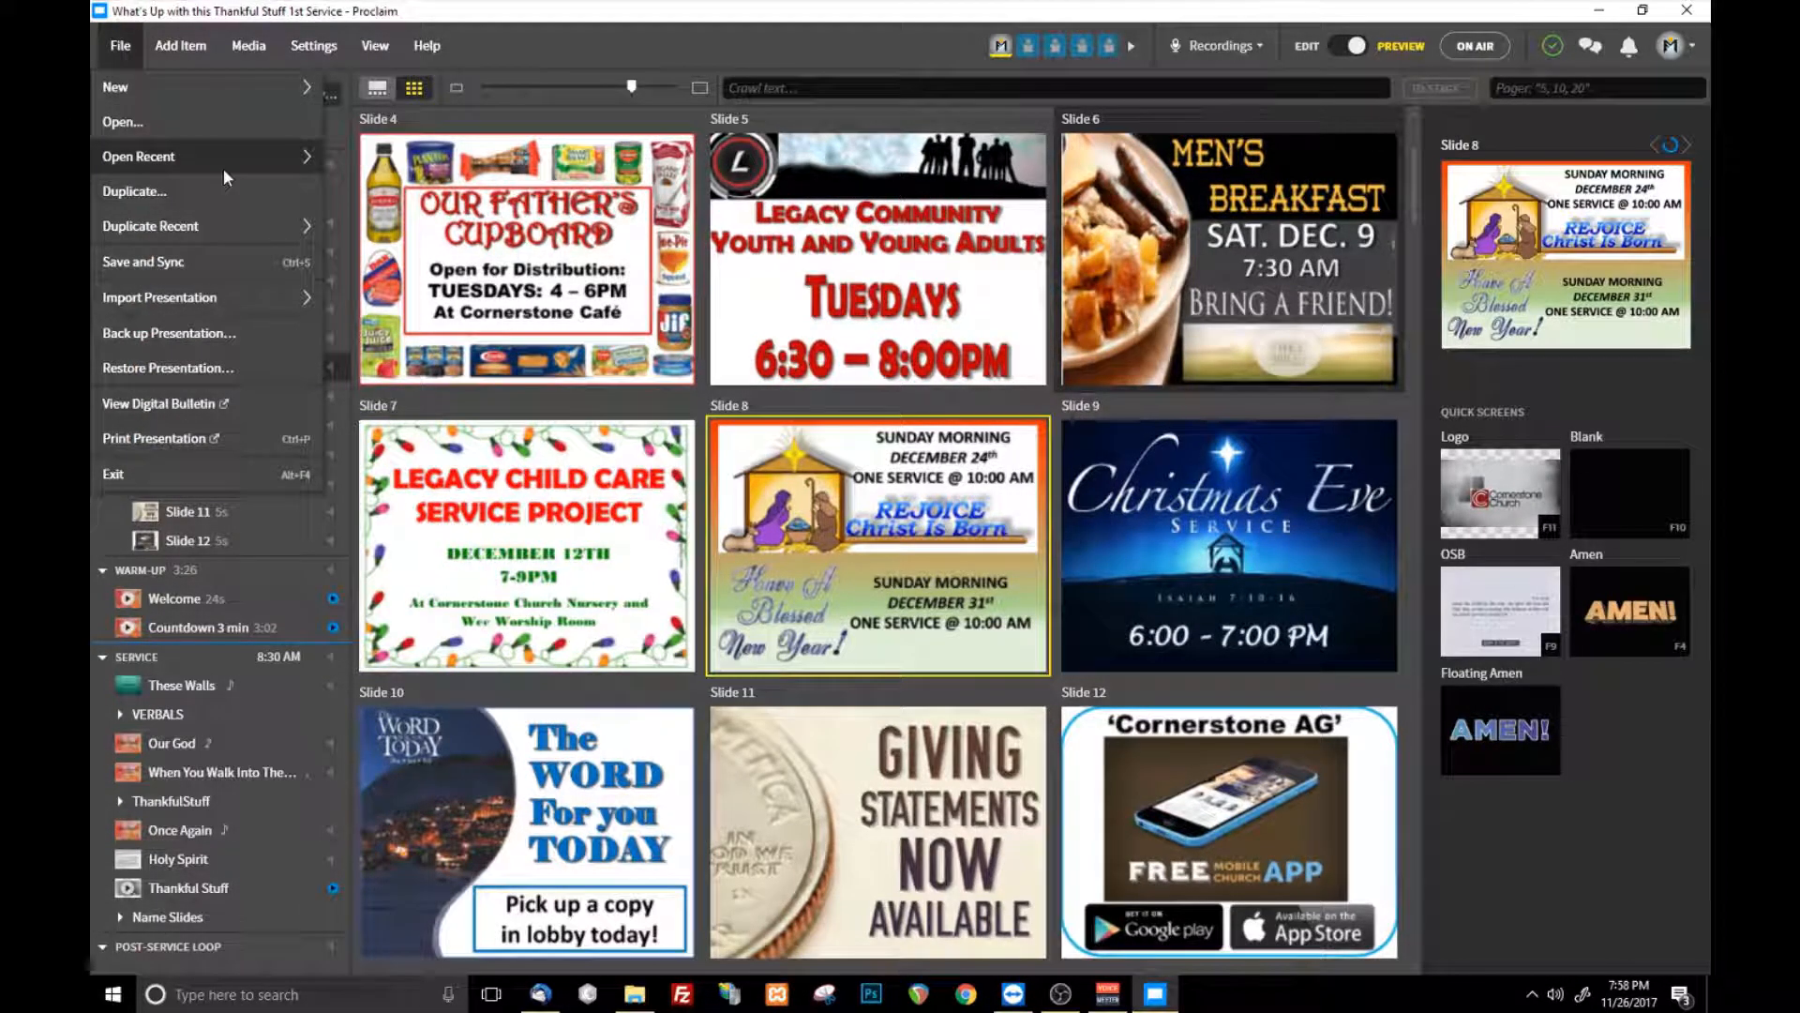
{"action": "mouse_move", "coordinate": [224, 167]}
{"action": "left_click", "coordinate": [407, 205]}
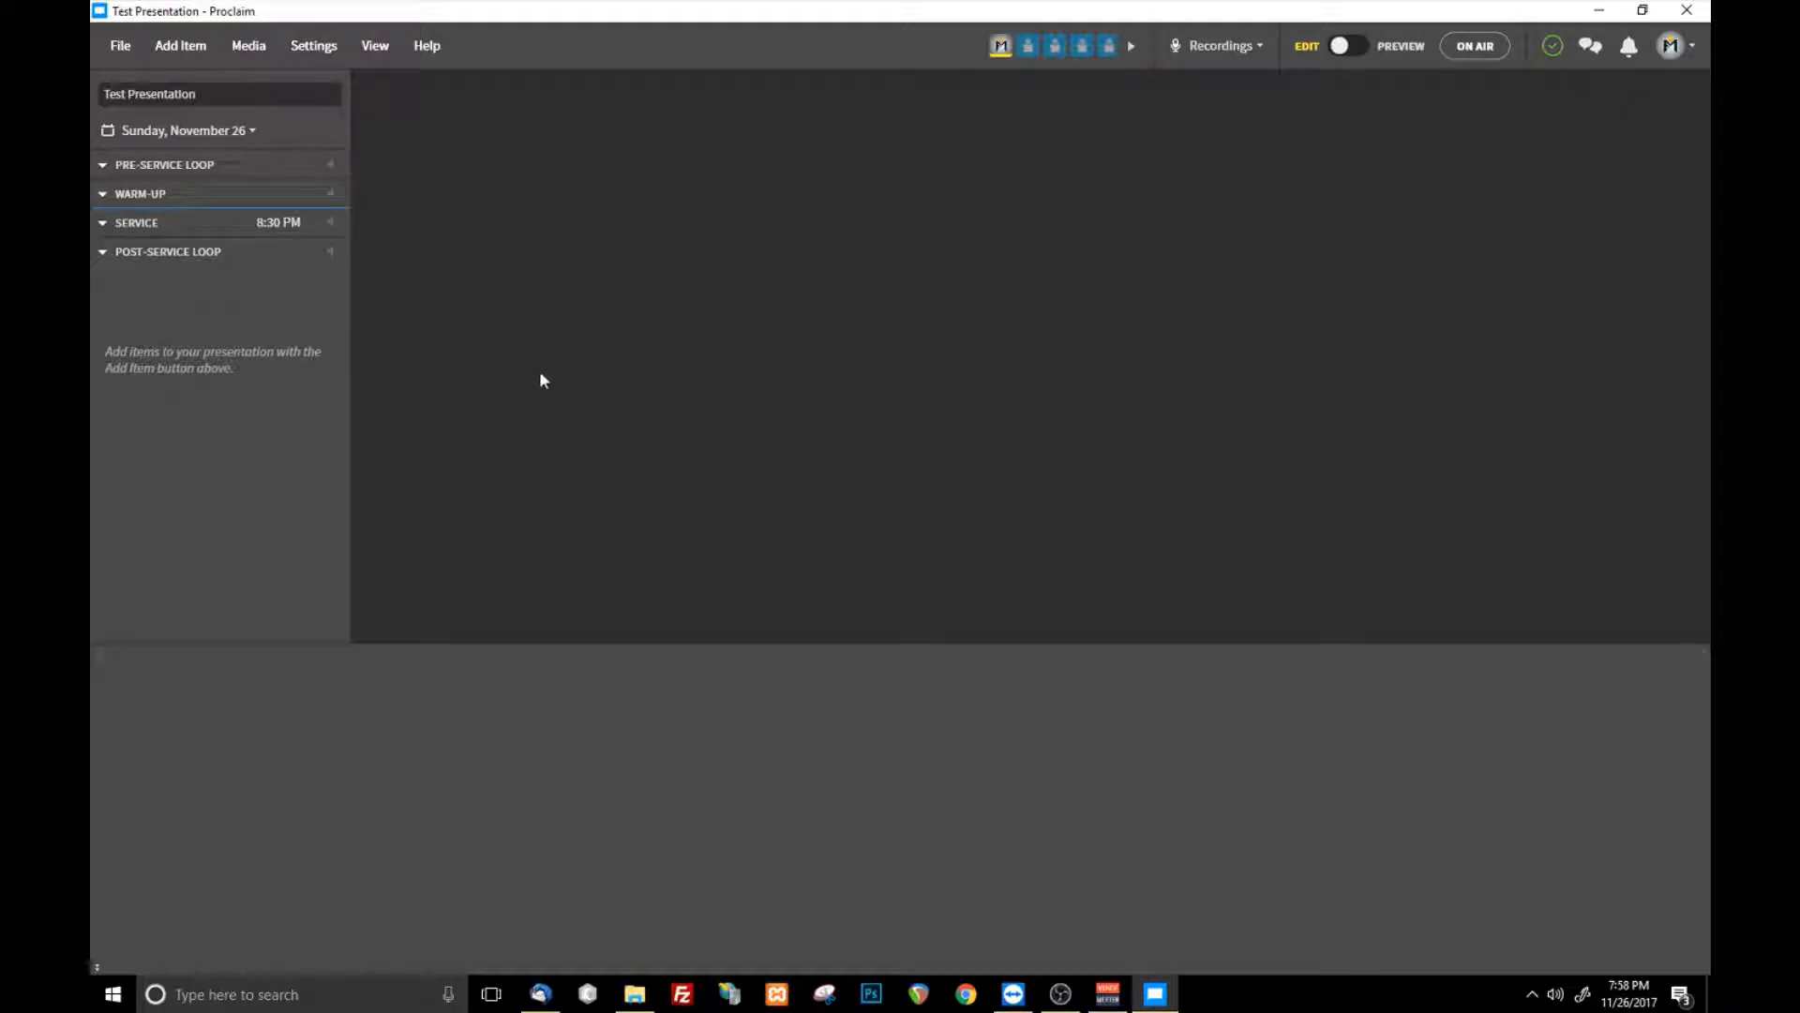
- Add a song item to the service and load How Great Is Our God from My Songs
{"action": "left_click", "coordinate": [167, 49]}
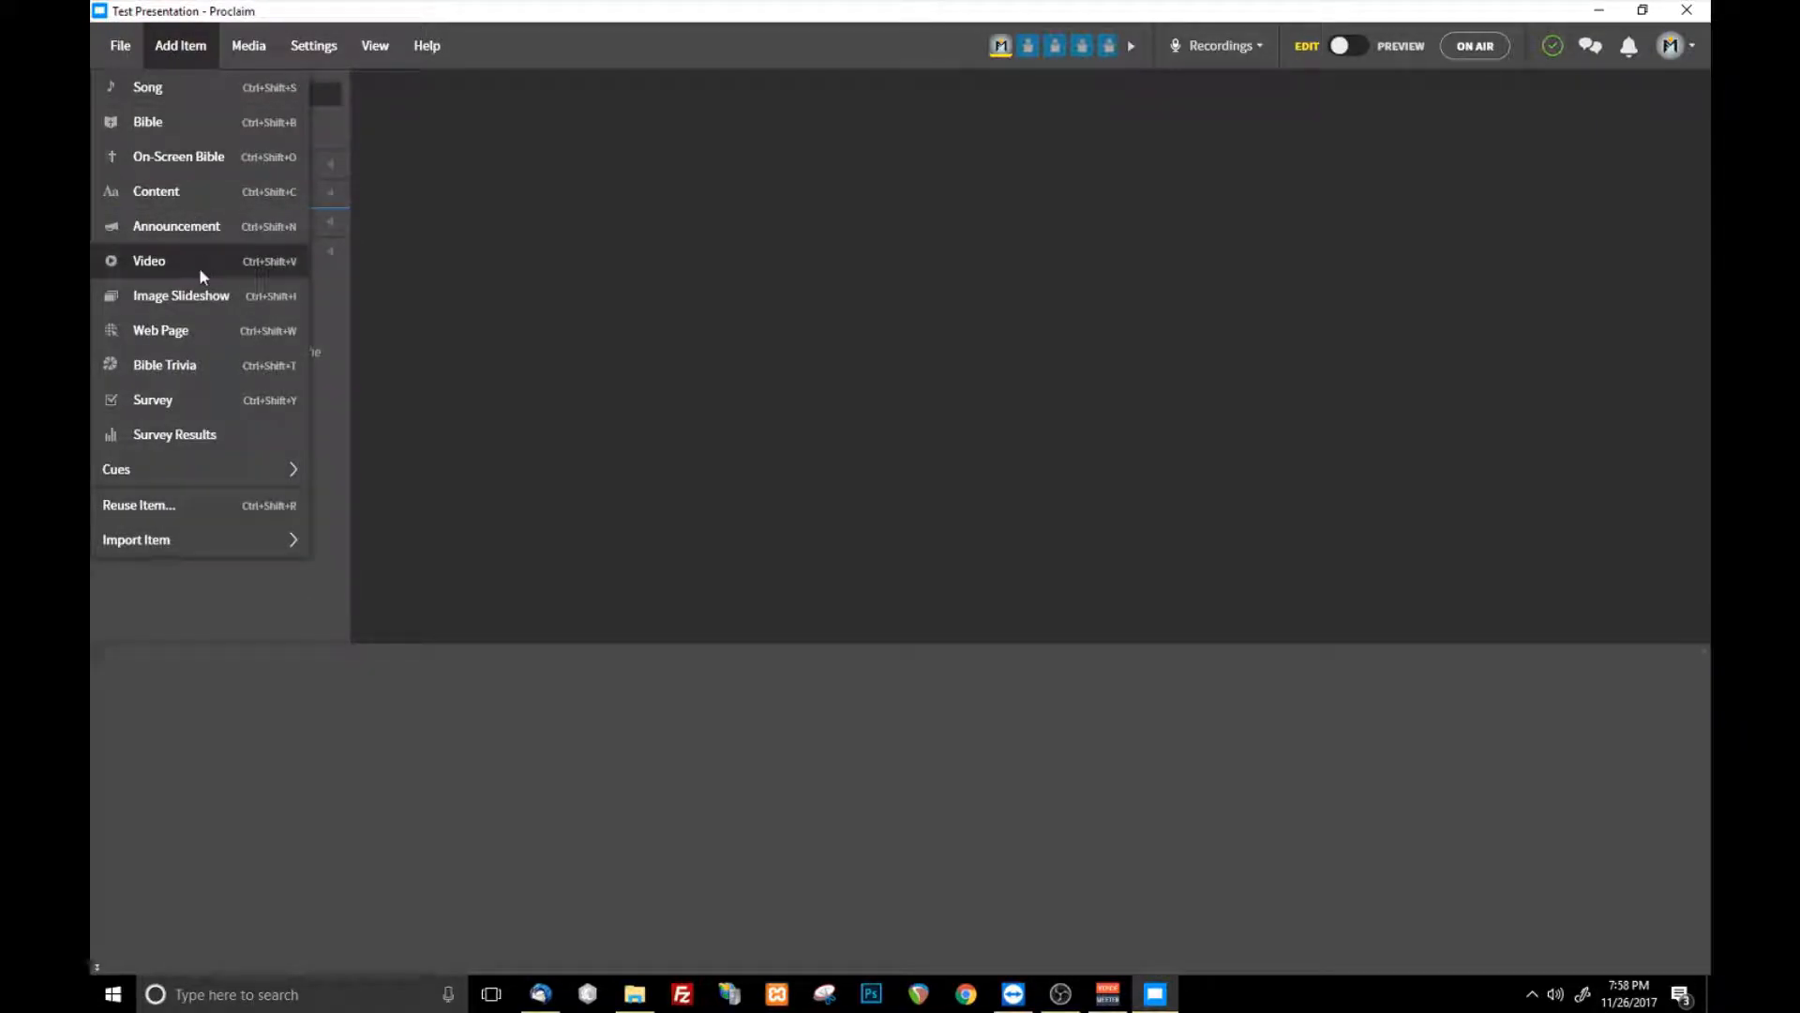
{"action": "mouse_move", "coordinate": [229, 542]}
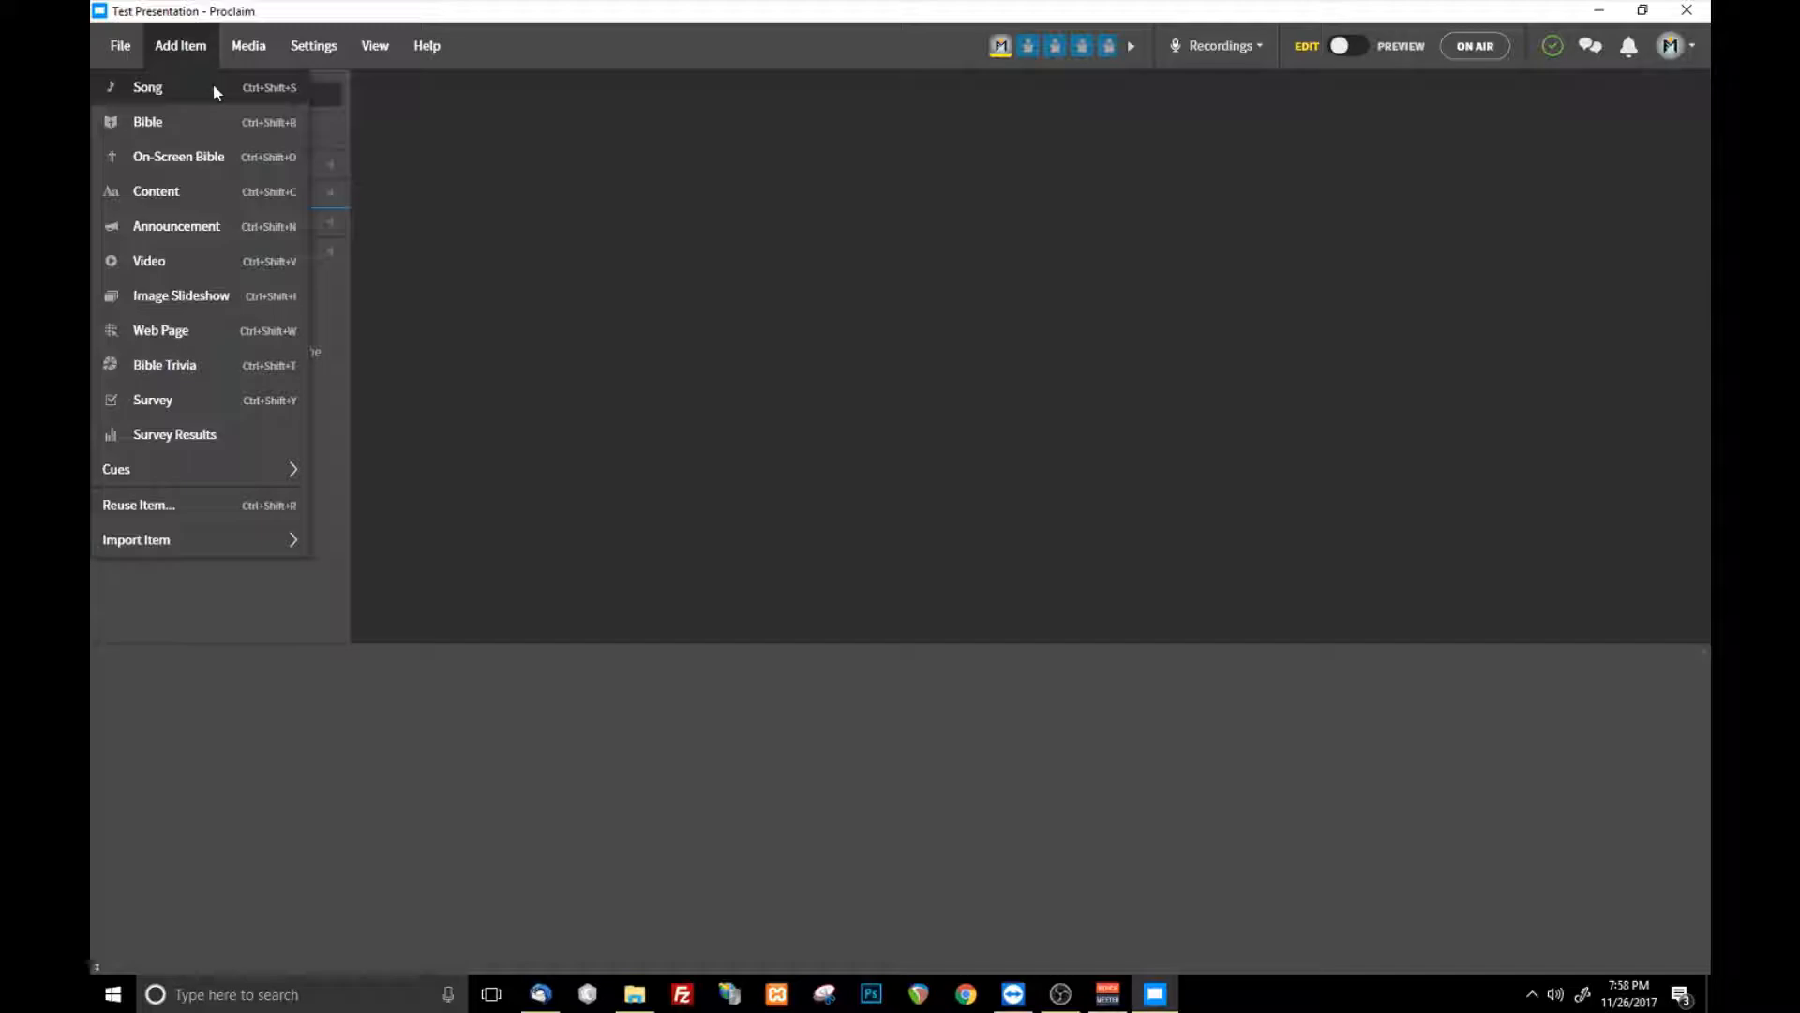
{"action": "left_click", "coordinate": [184, 95]}
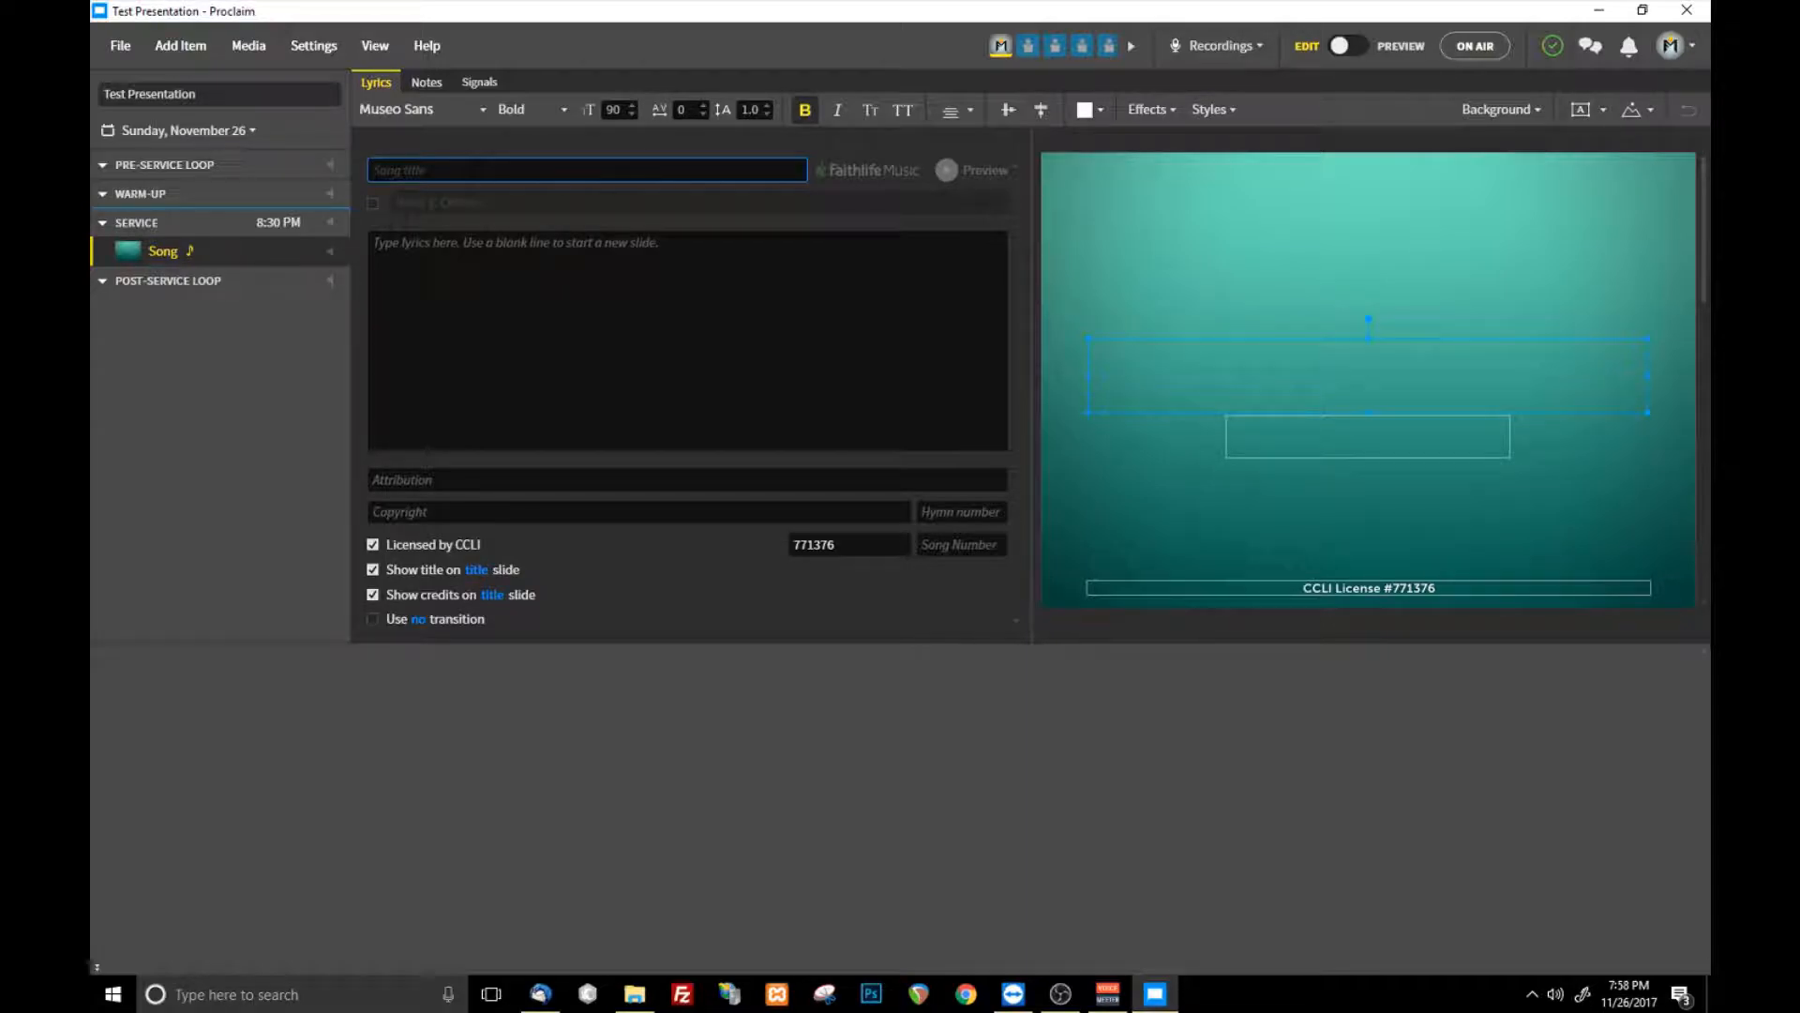
{"action": "type", "text": "How"}
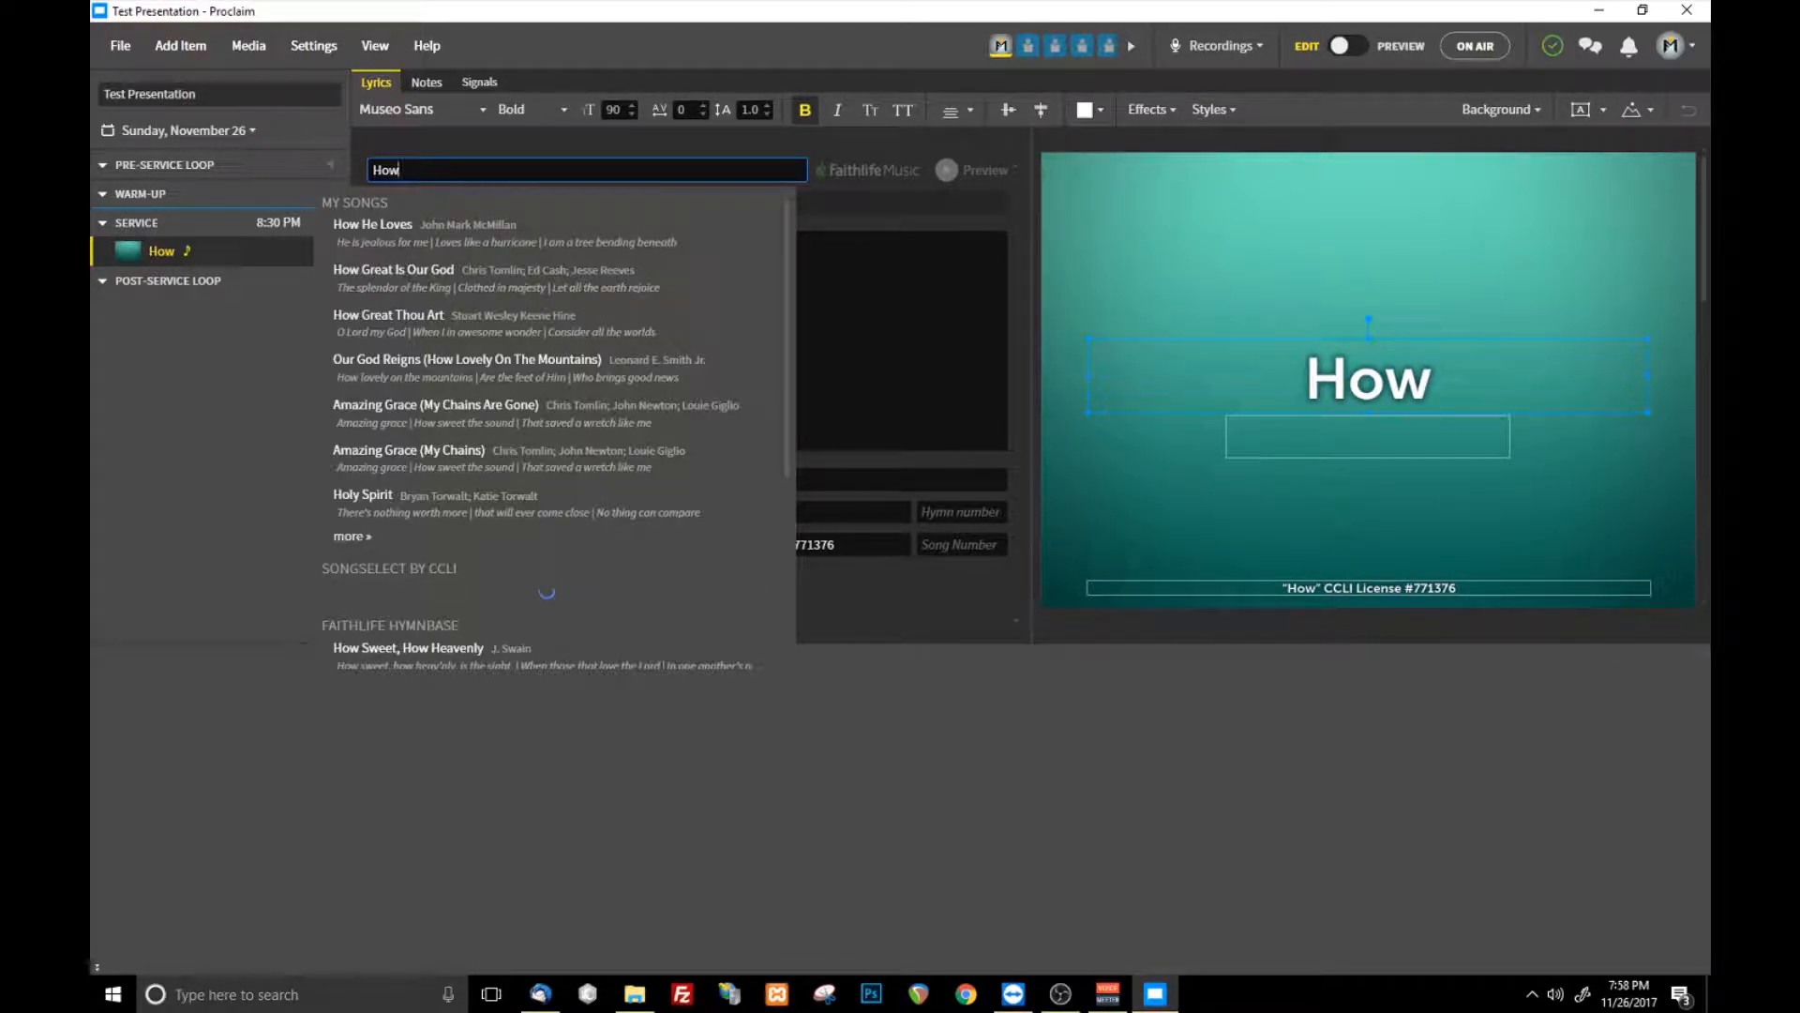
{"action": "type", "text": " great is our god"}
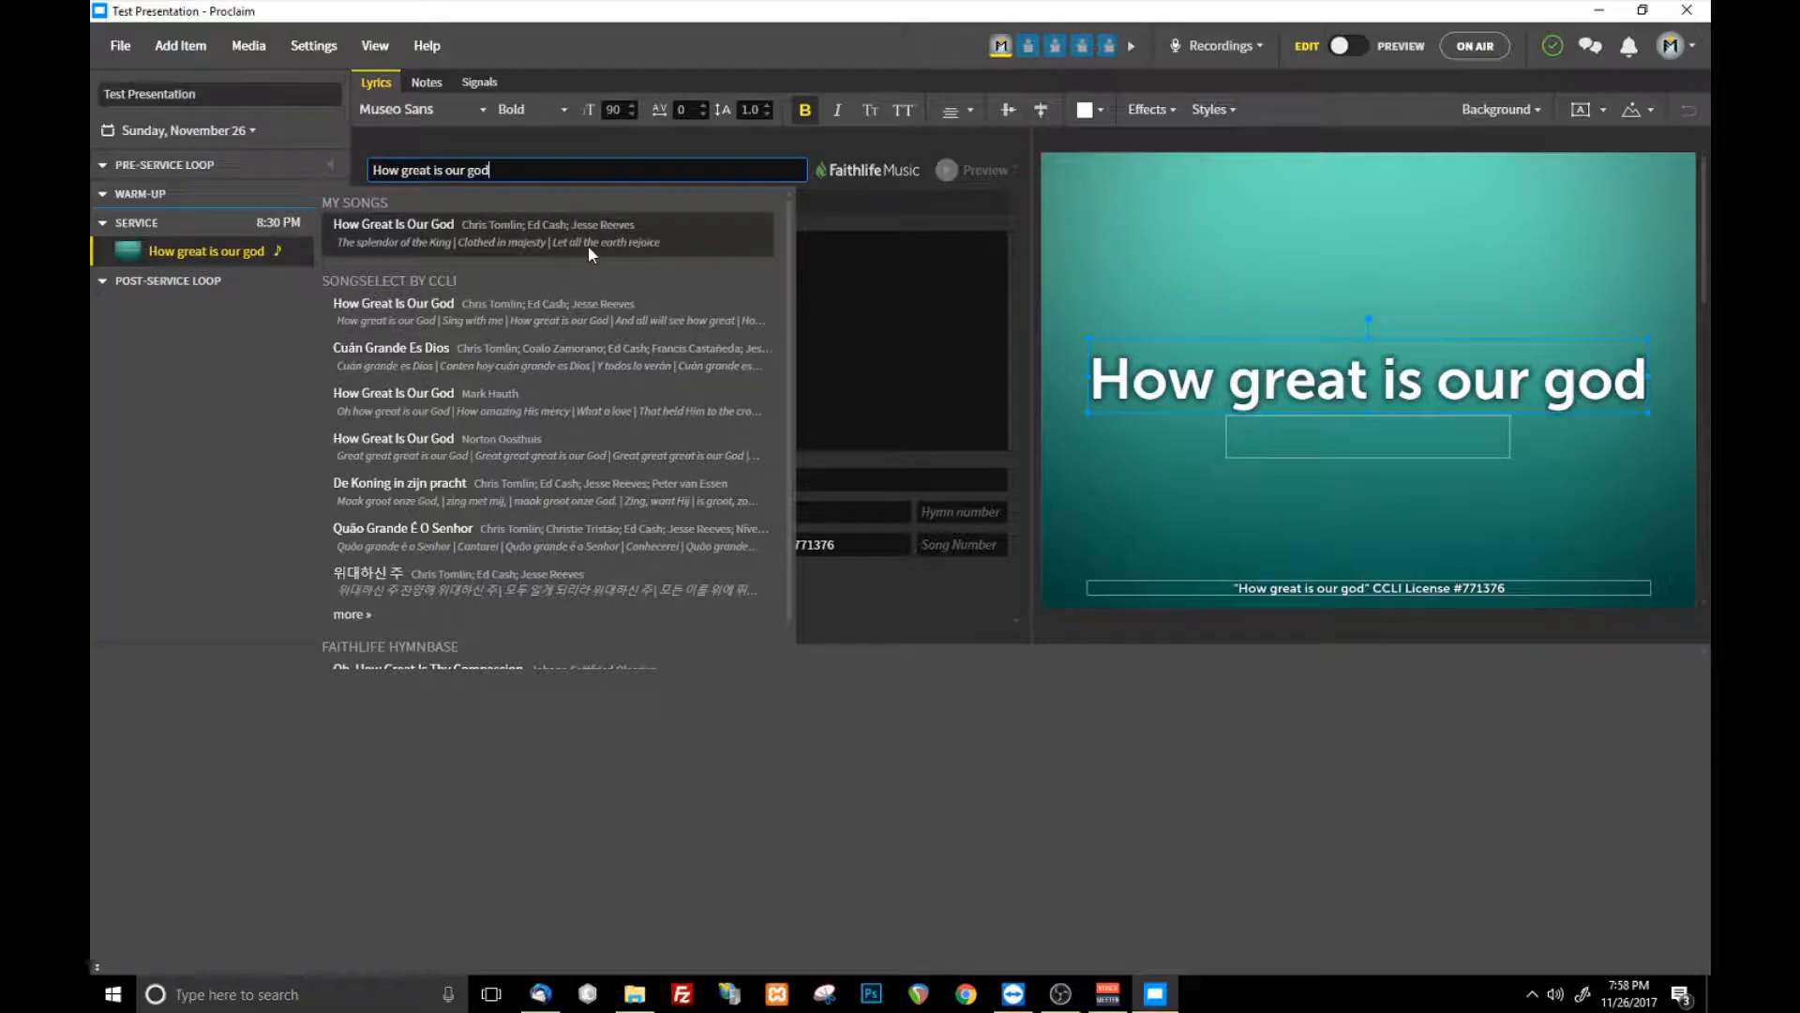
{"action": "mouse_move", "coordinate": [587, 245]}
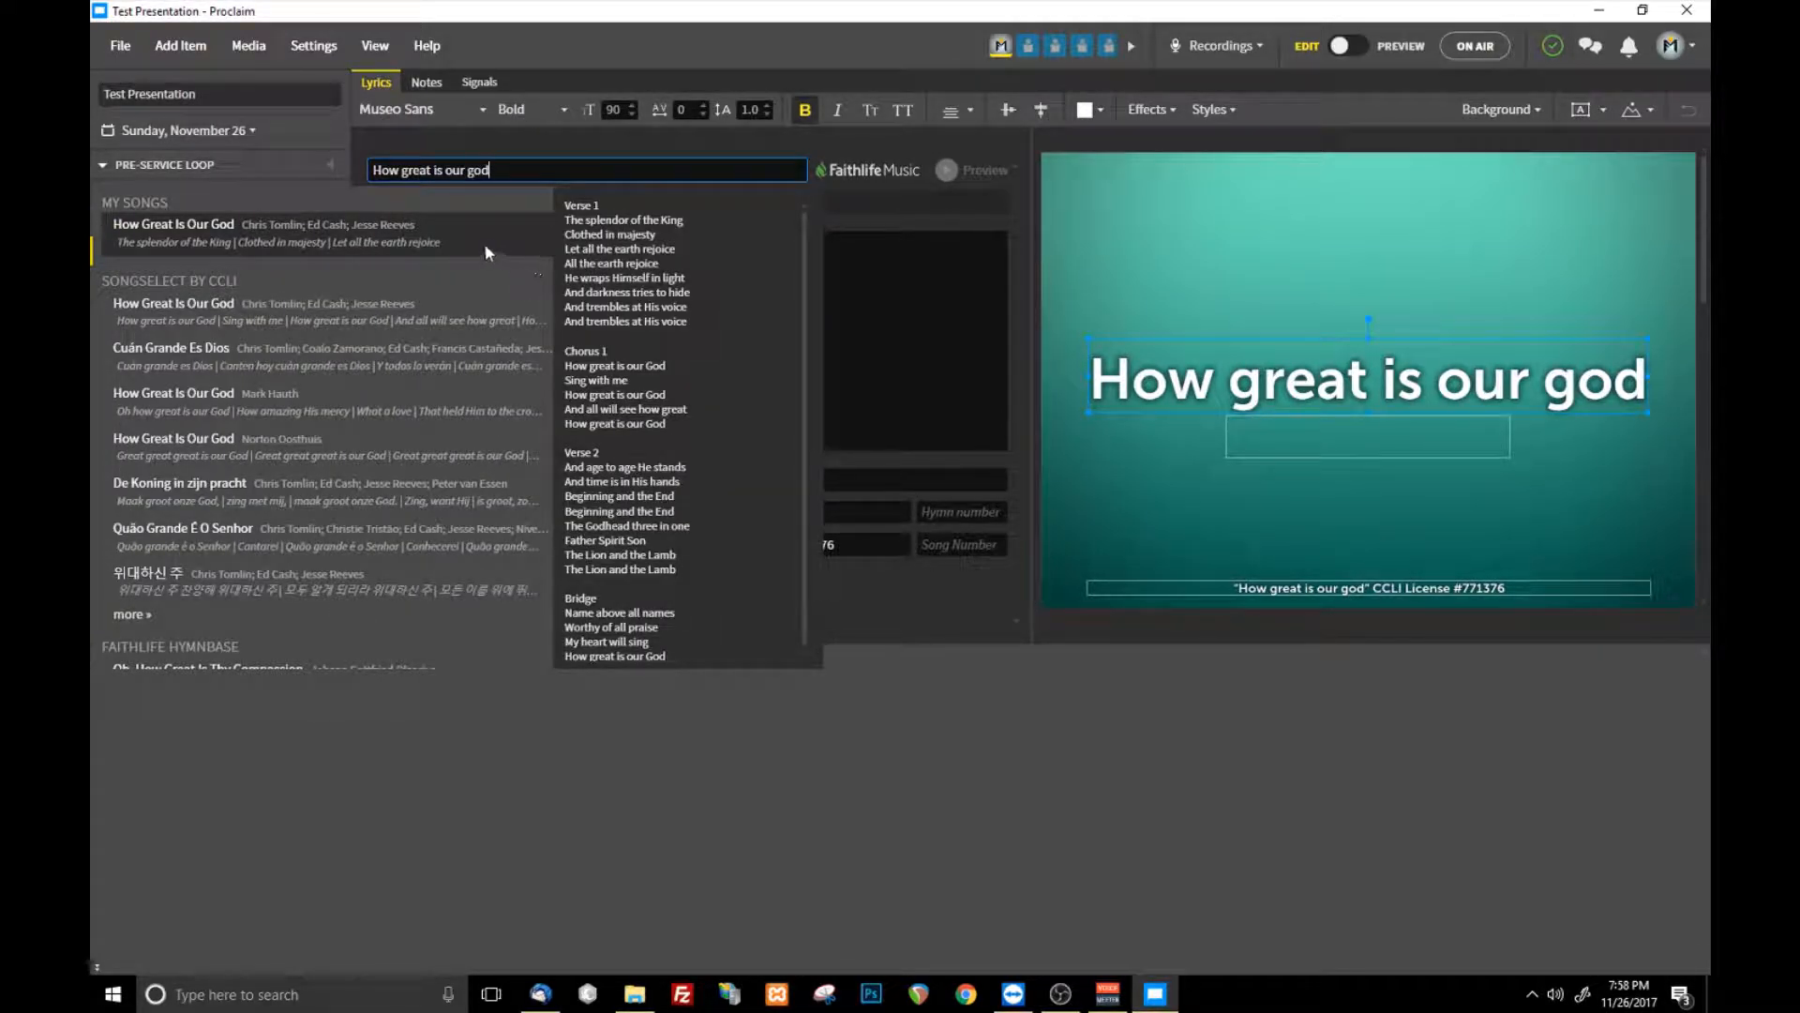
{"action": "scroll", "coordinate": [678, 242], "scroll_direction": "down", "scroll_amount": 2}
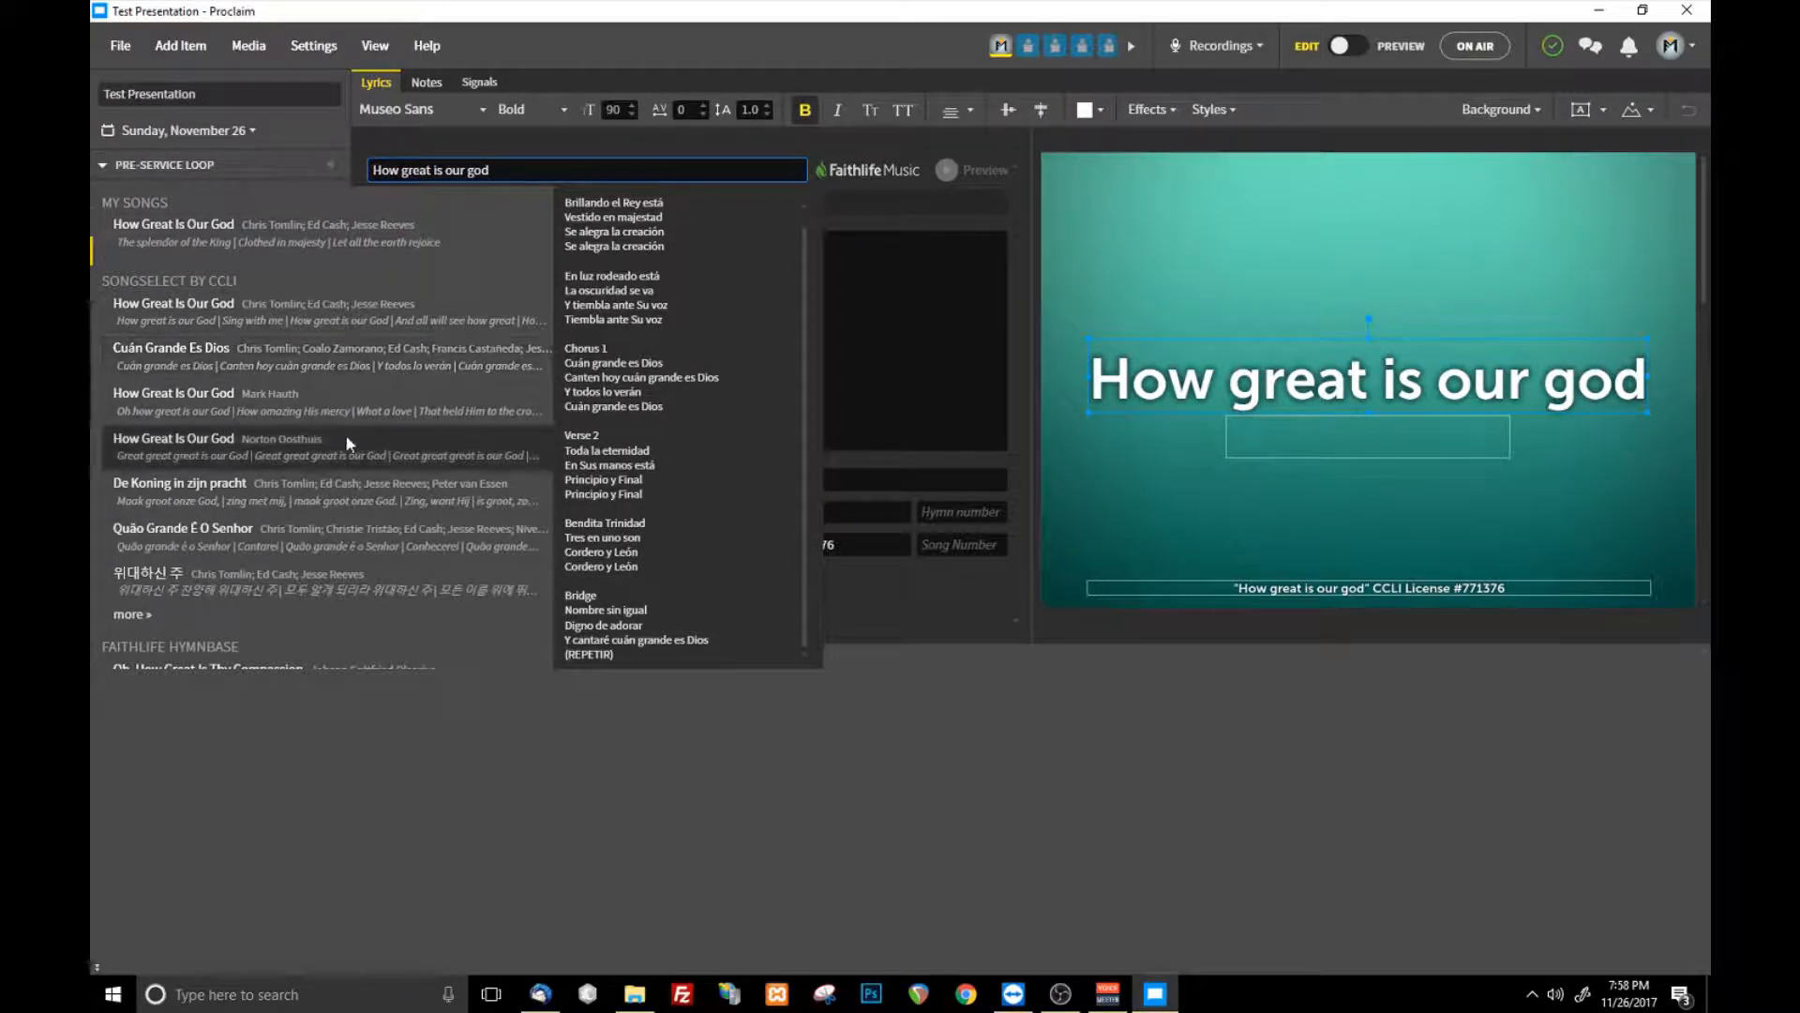
{"action": "left_click", "coordinate": [334, 233]}
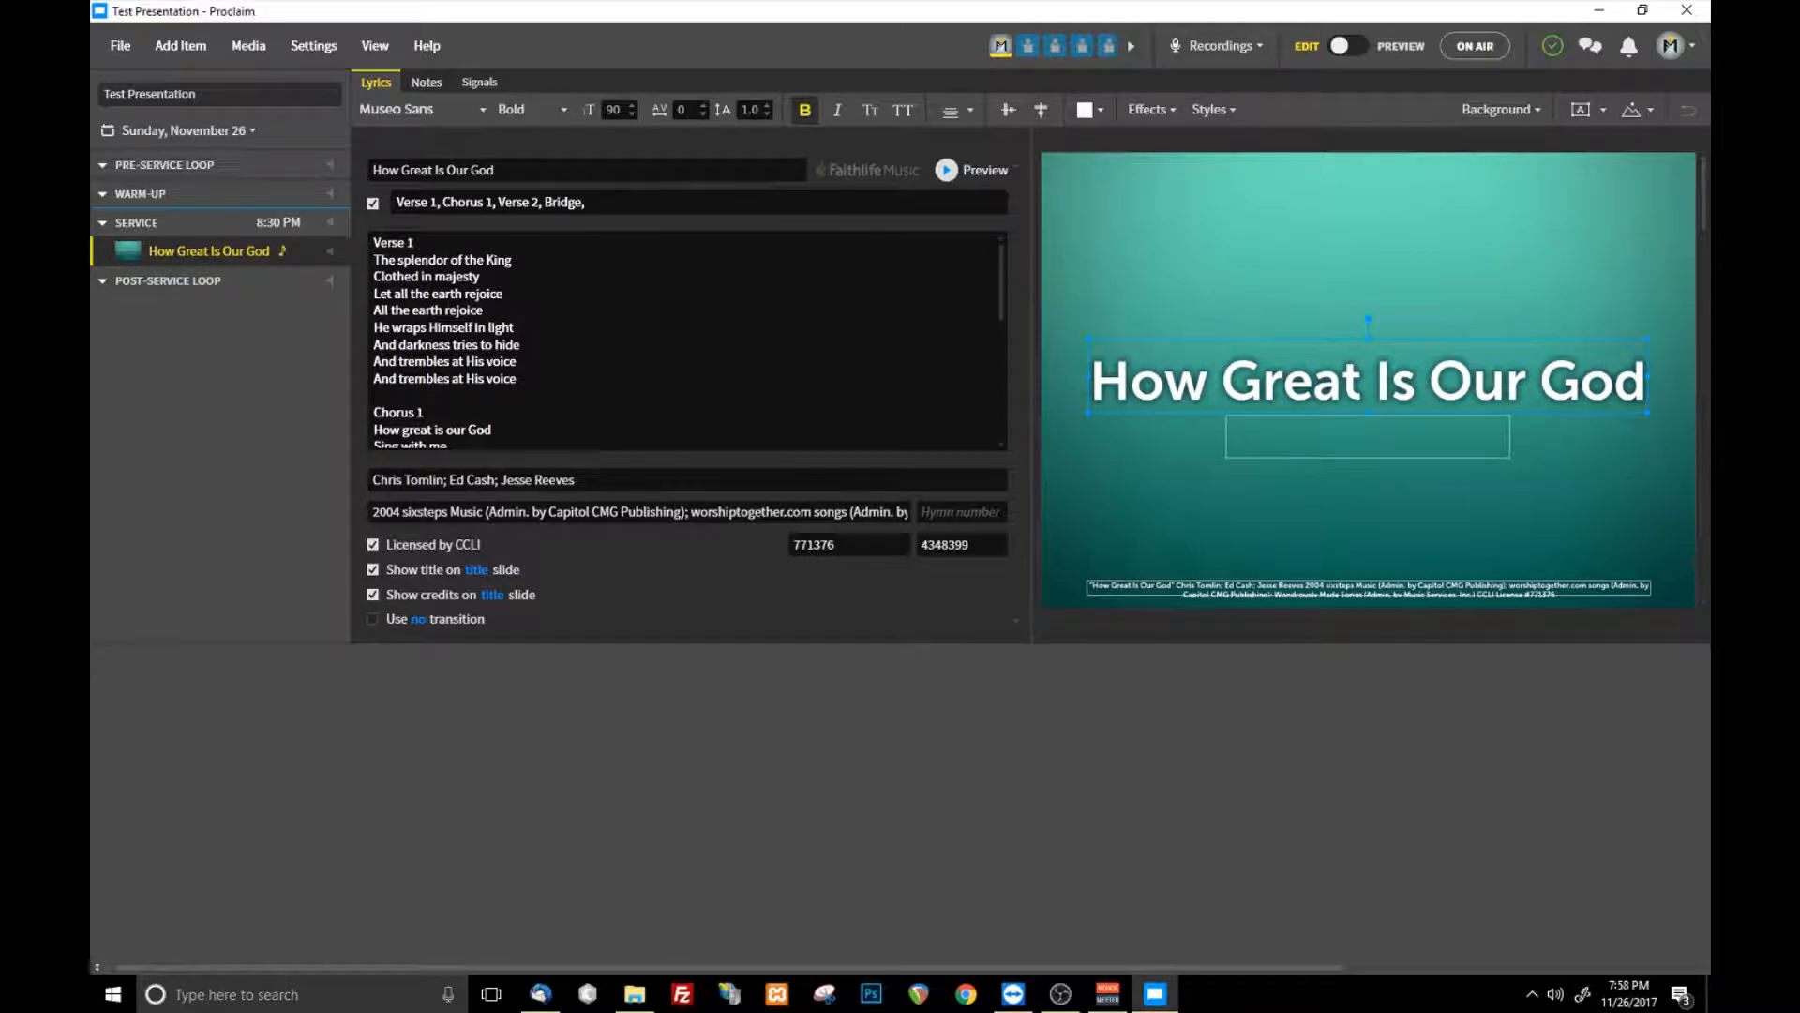
- Review the song's lyrics and its generated slides from the first verse through the bridge
{"action": "left_click", "coordinate": [440, 310]}
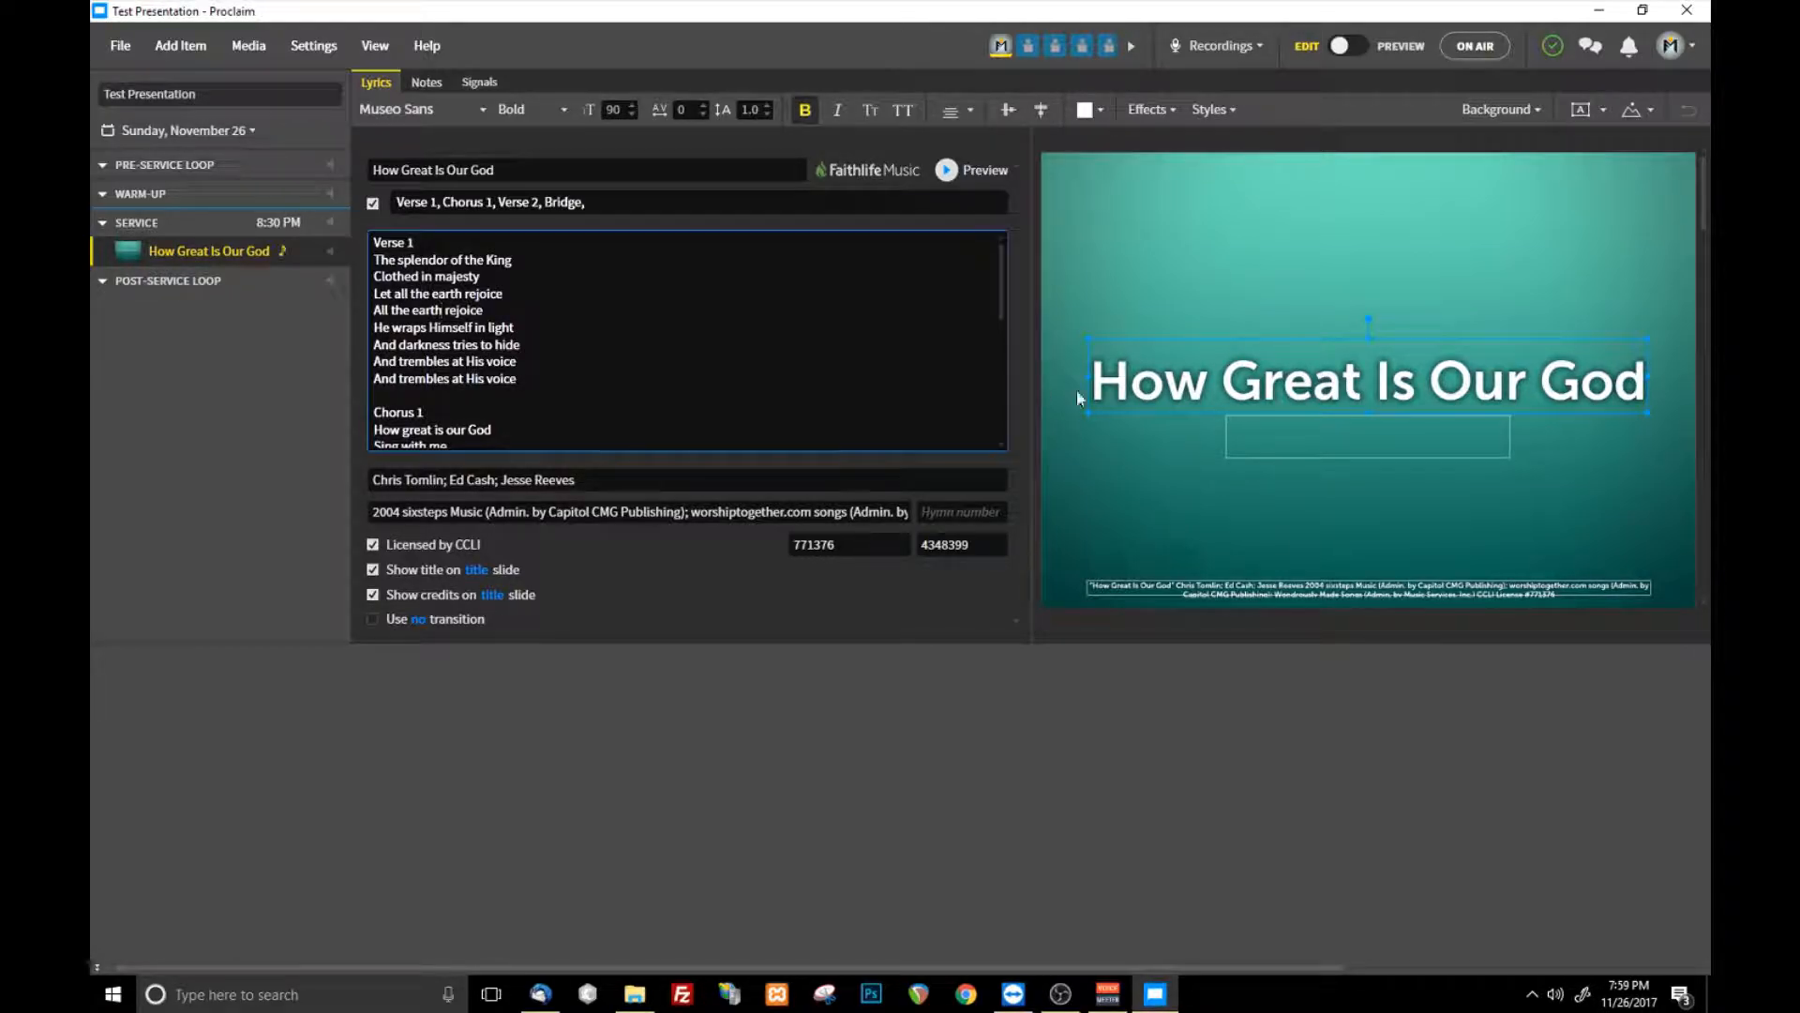
{"action": "scroll", "coordinate": [1093, 414], "scroll_direction": "down", "scroll_amount": 2}
{"action": "scroll", "coordinate": [1250, 403], "scroll_direction": "down", "scroll_amount": 8}
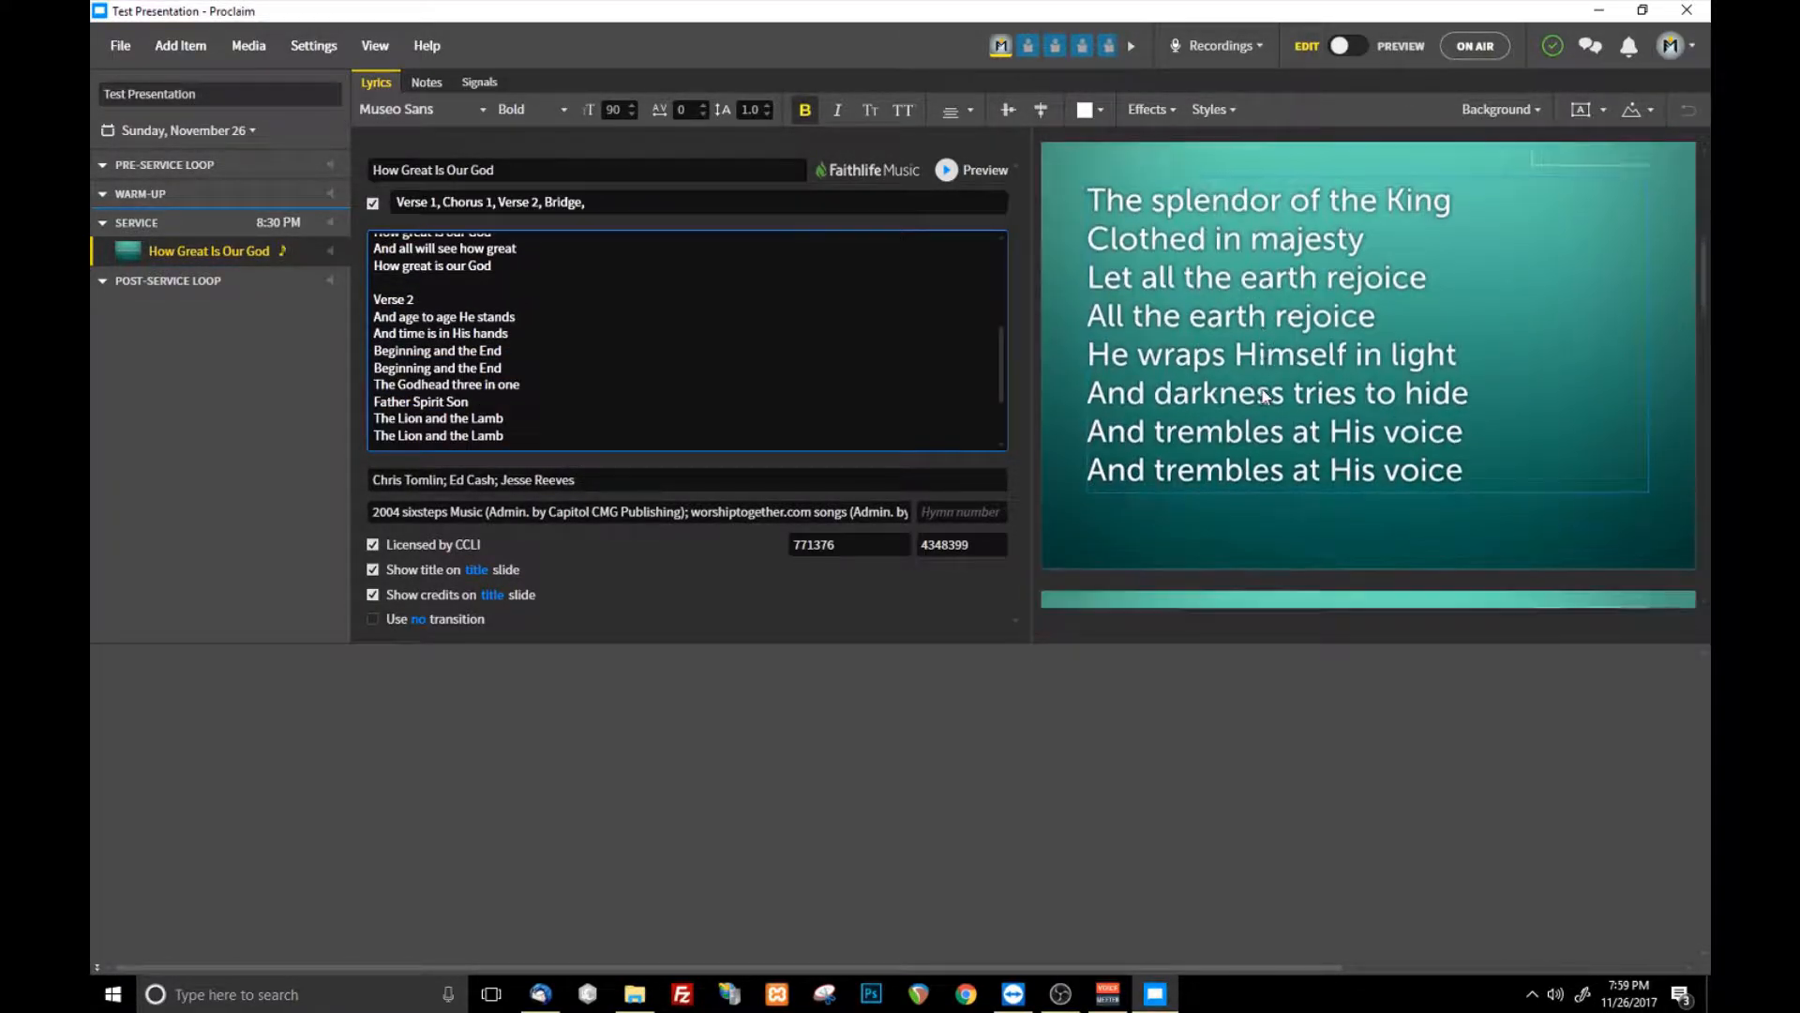
{"action": "scroll", "coordinate": [1265, 385], "scroll_direction": "down", "scroll_amount": 8}
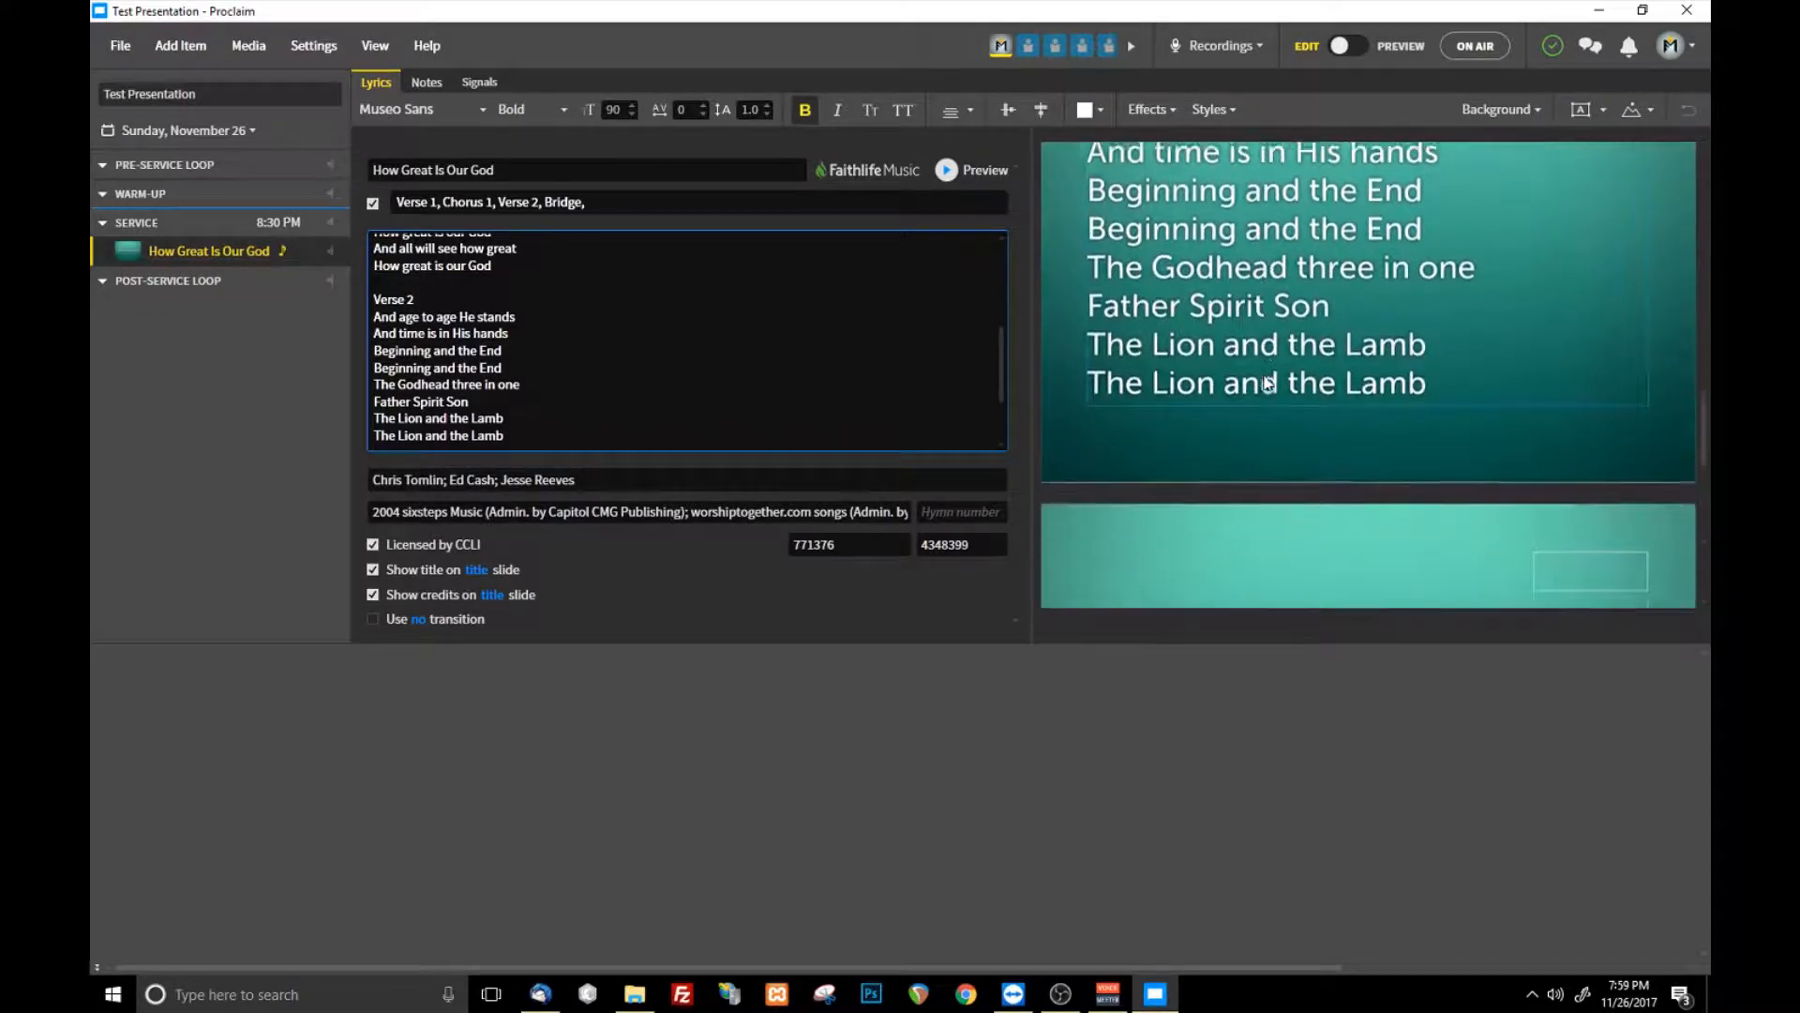
{"action": "scroll", "coordinate": [1328, 450], "scroll_direction": "down", "scroll_amount": 3}
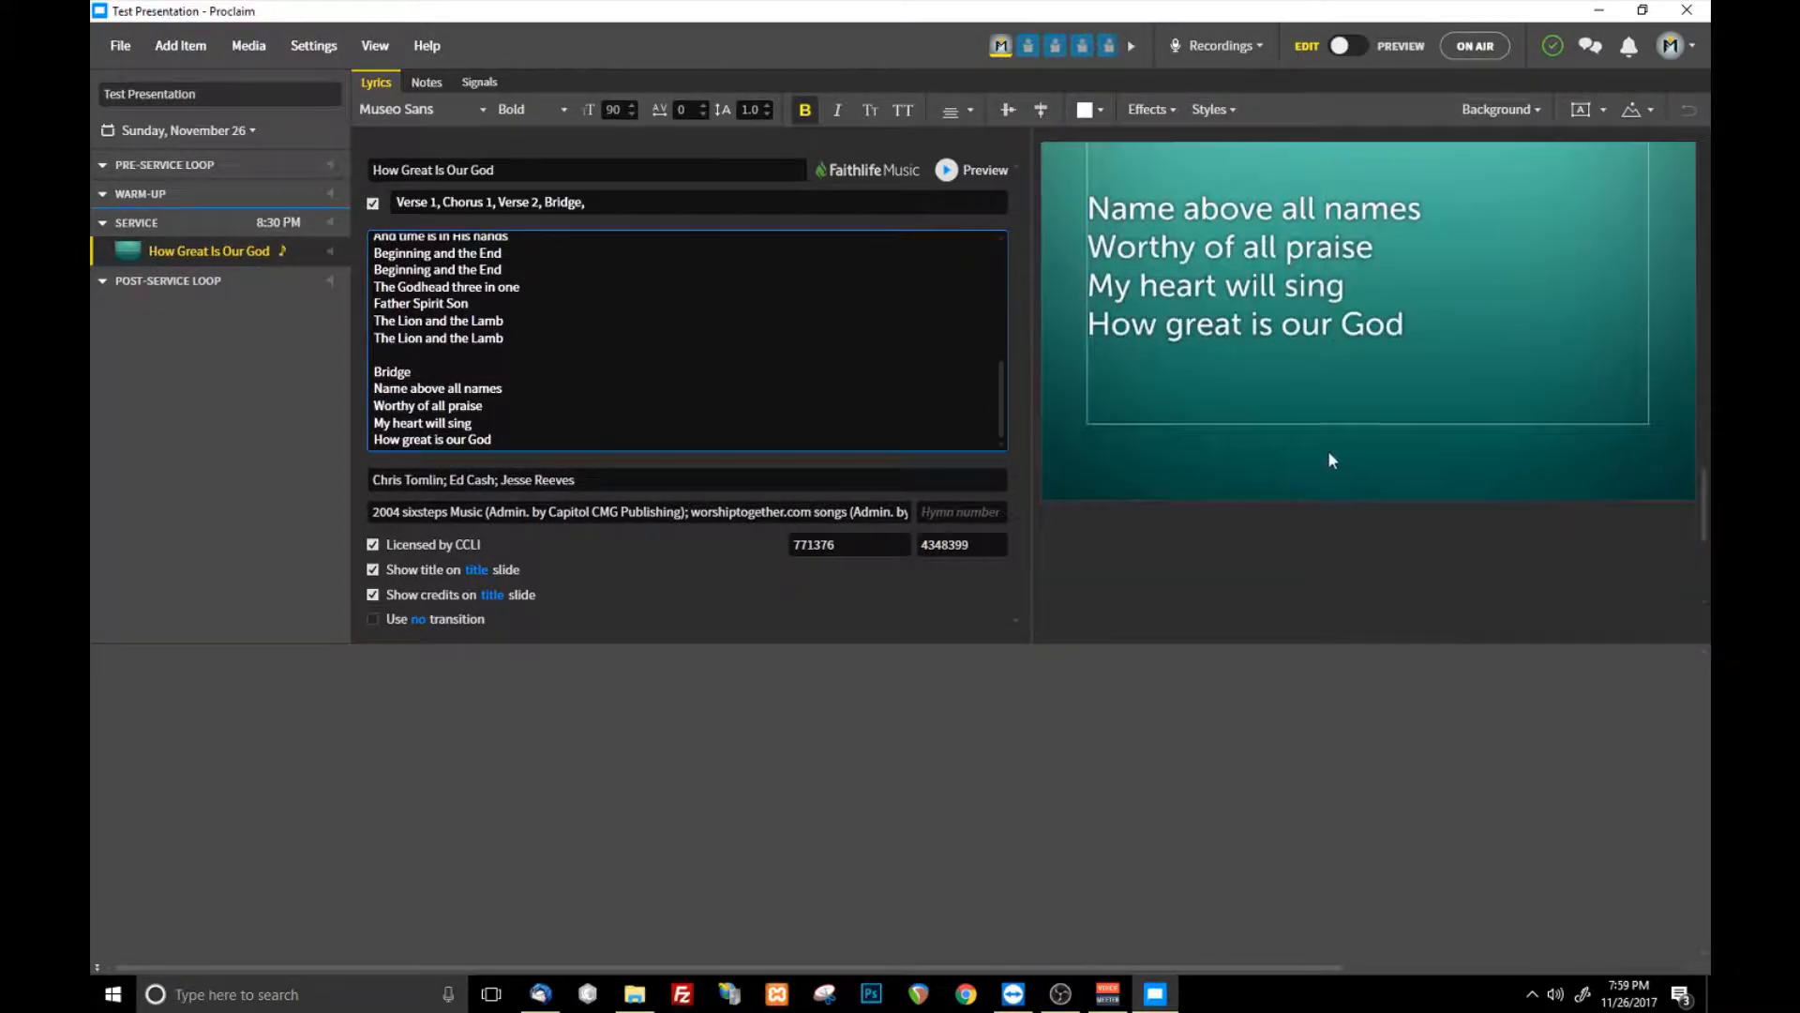
{"action": "scroll", "coordinate": [1312, 450], "scroll_direction": "up", "scroll_amount": 2}
{"action": "scroll", "coordinate": [525, 309], "scroll_direction": "up", "scroll_amount": 10}
{"action": "scroll", "coordinate": [1479, 258], "scroll_direction": "up", "scroll_amount": 5}
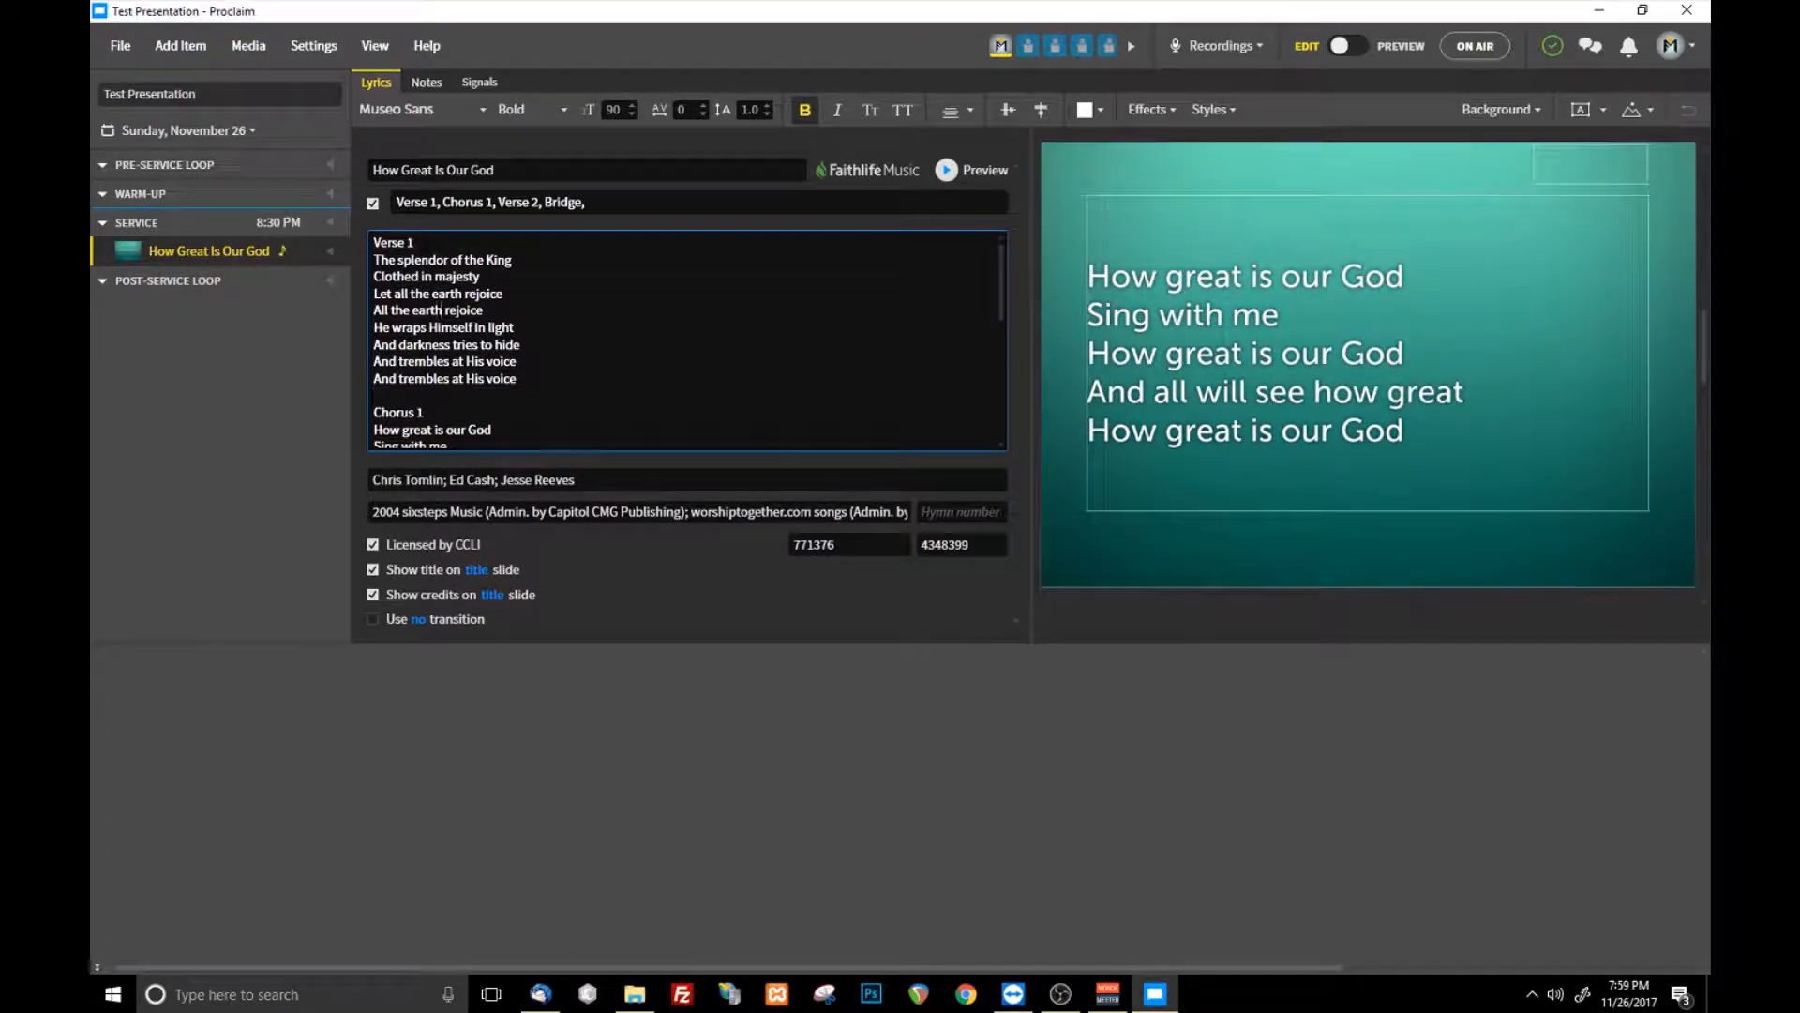
{"action": "scroll", "coordinate": [687, 341], "scroll_direction": "down", "scroll_amount": 4}
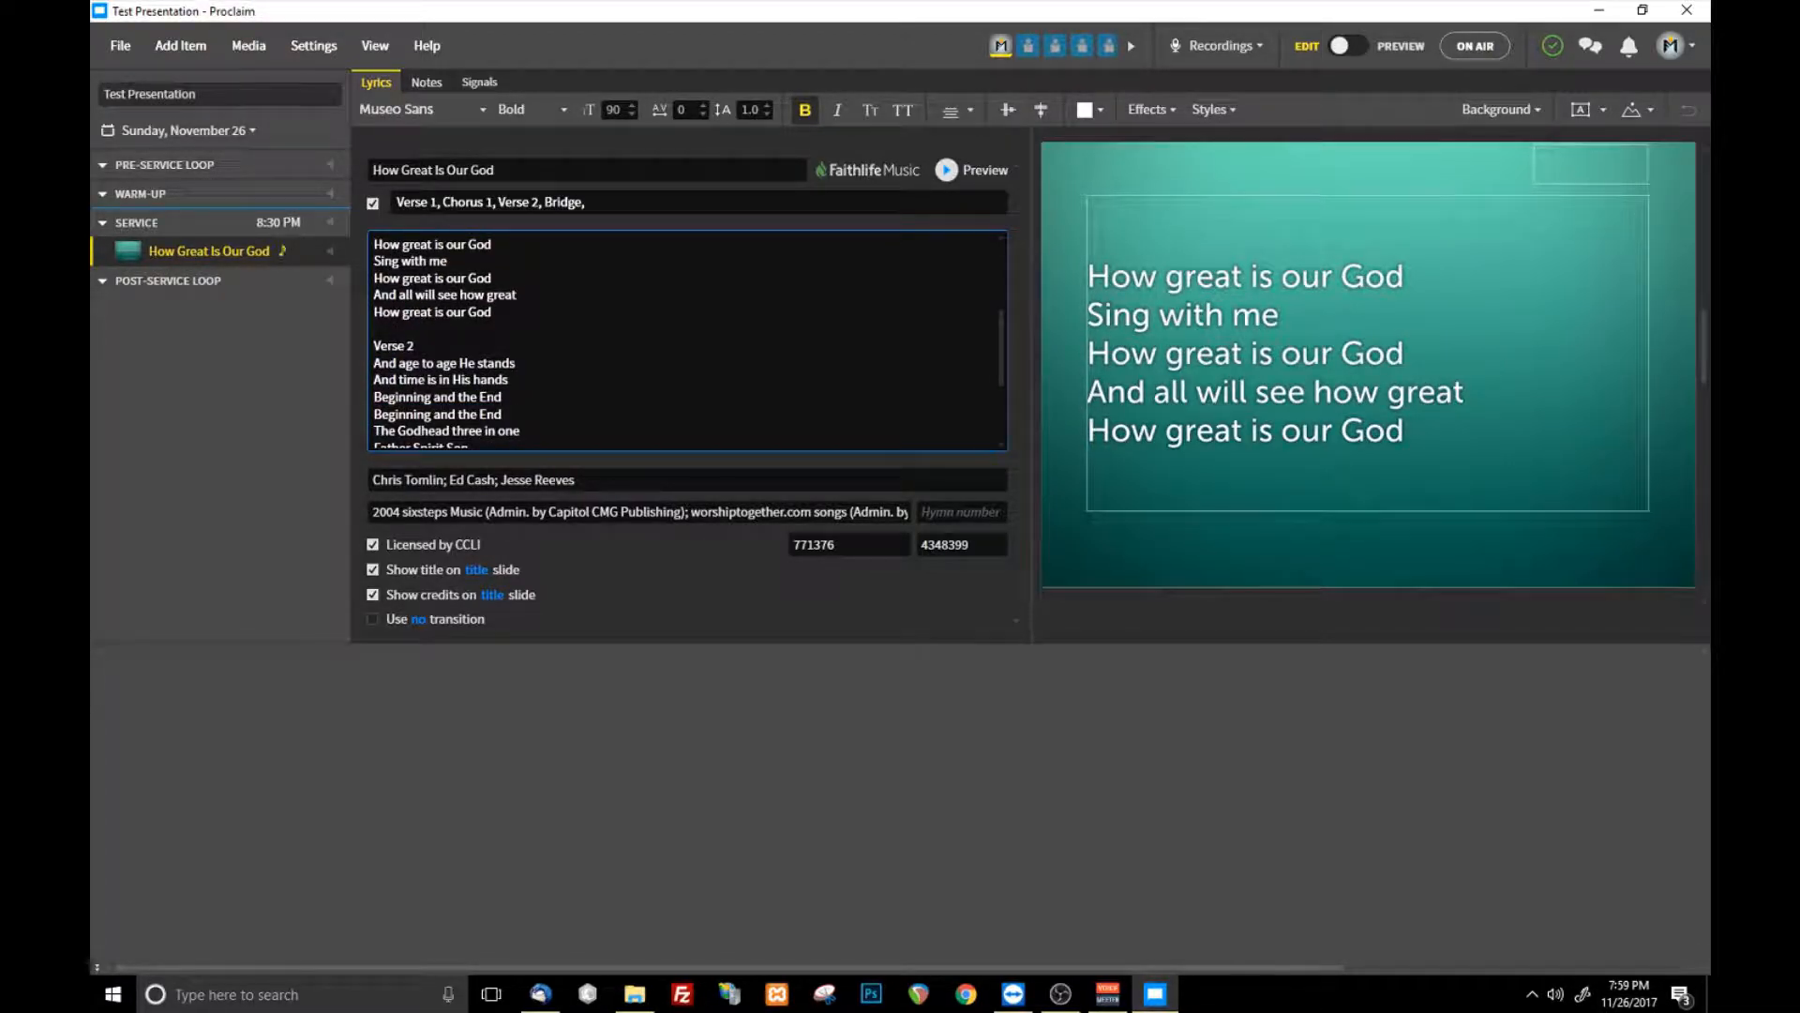
- Add Editor[5].mp4 from the HitFilm Express 2017 Exports folder in File Explorer to the service after How Great Is Our God
{"action": "left_click", "coordinate": [180, 45]}
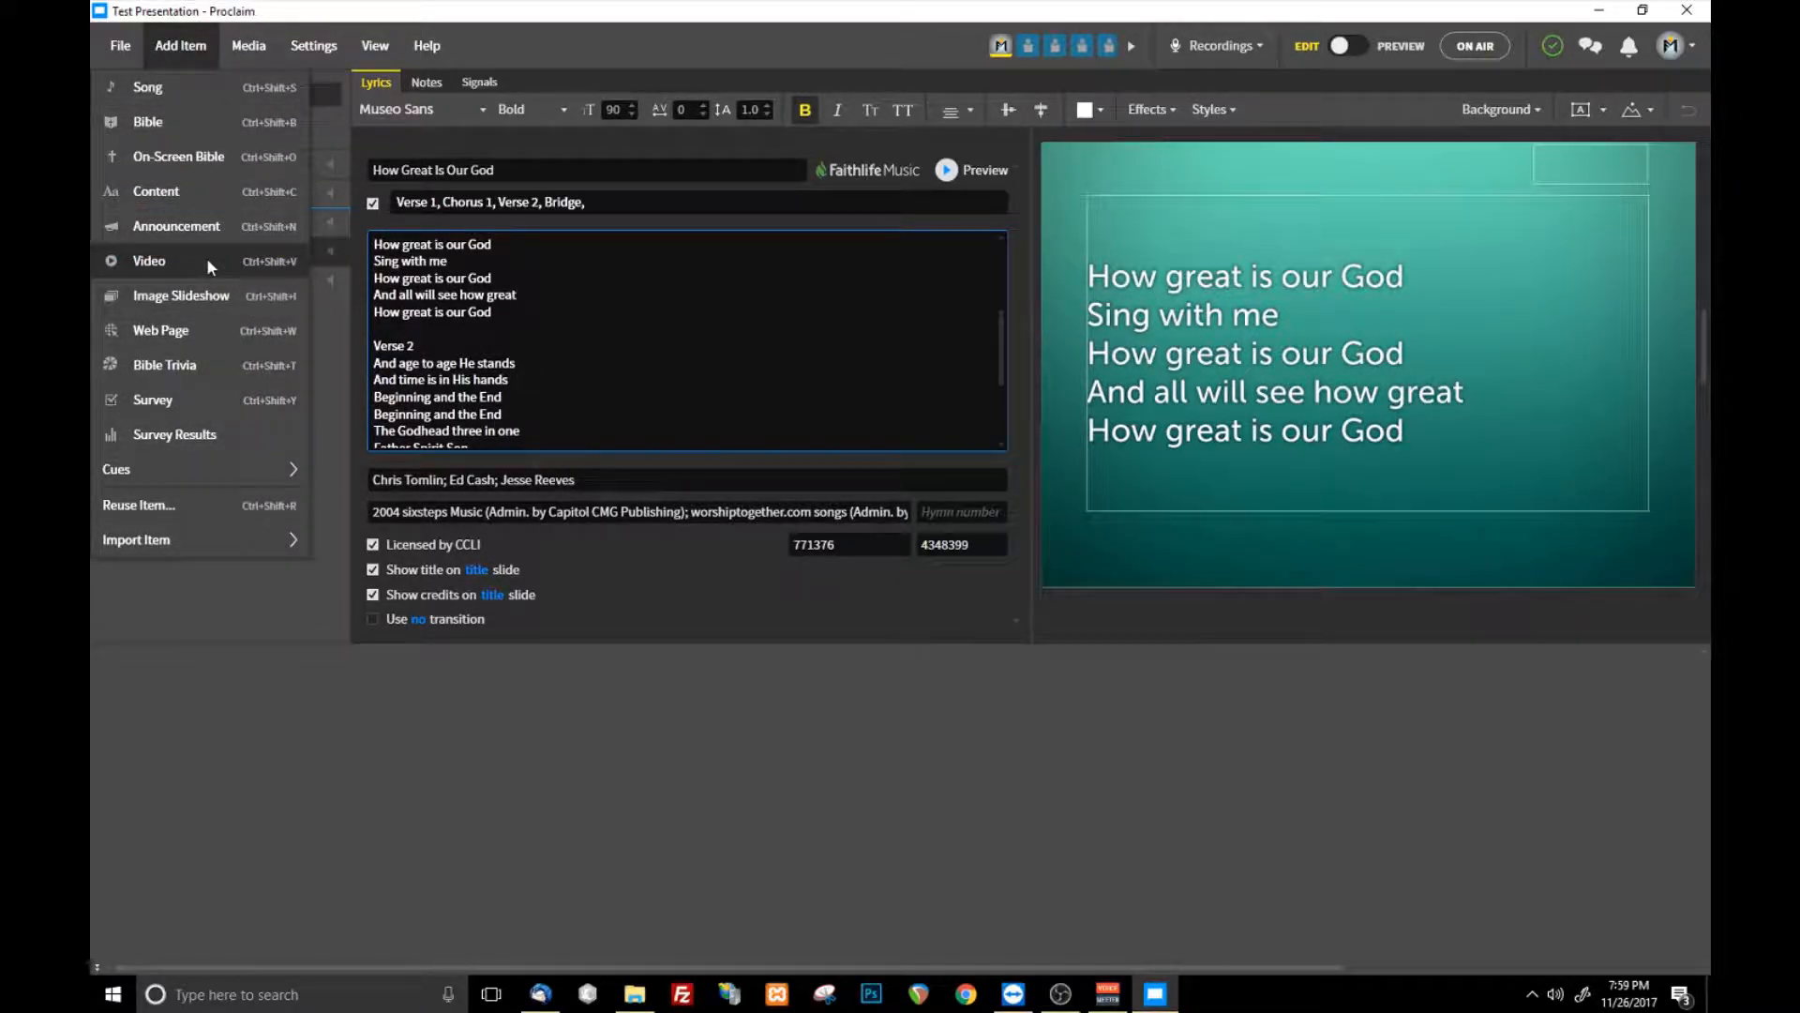
{"action": "left_click", "coordinate": [616, 1003]}
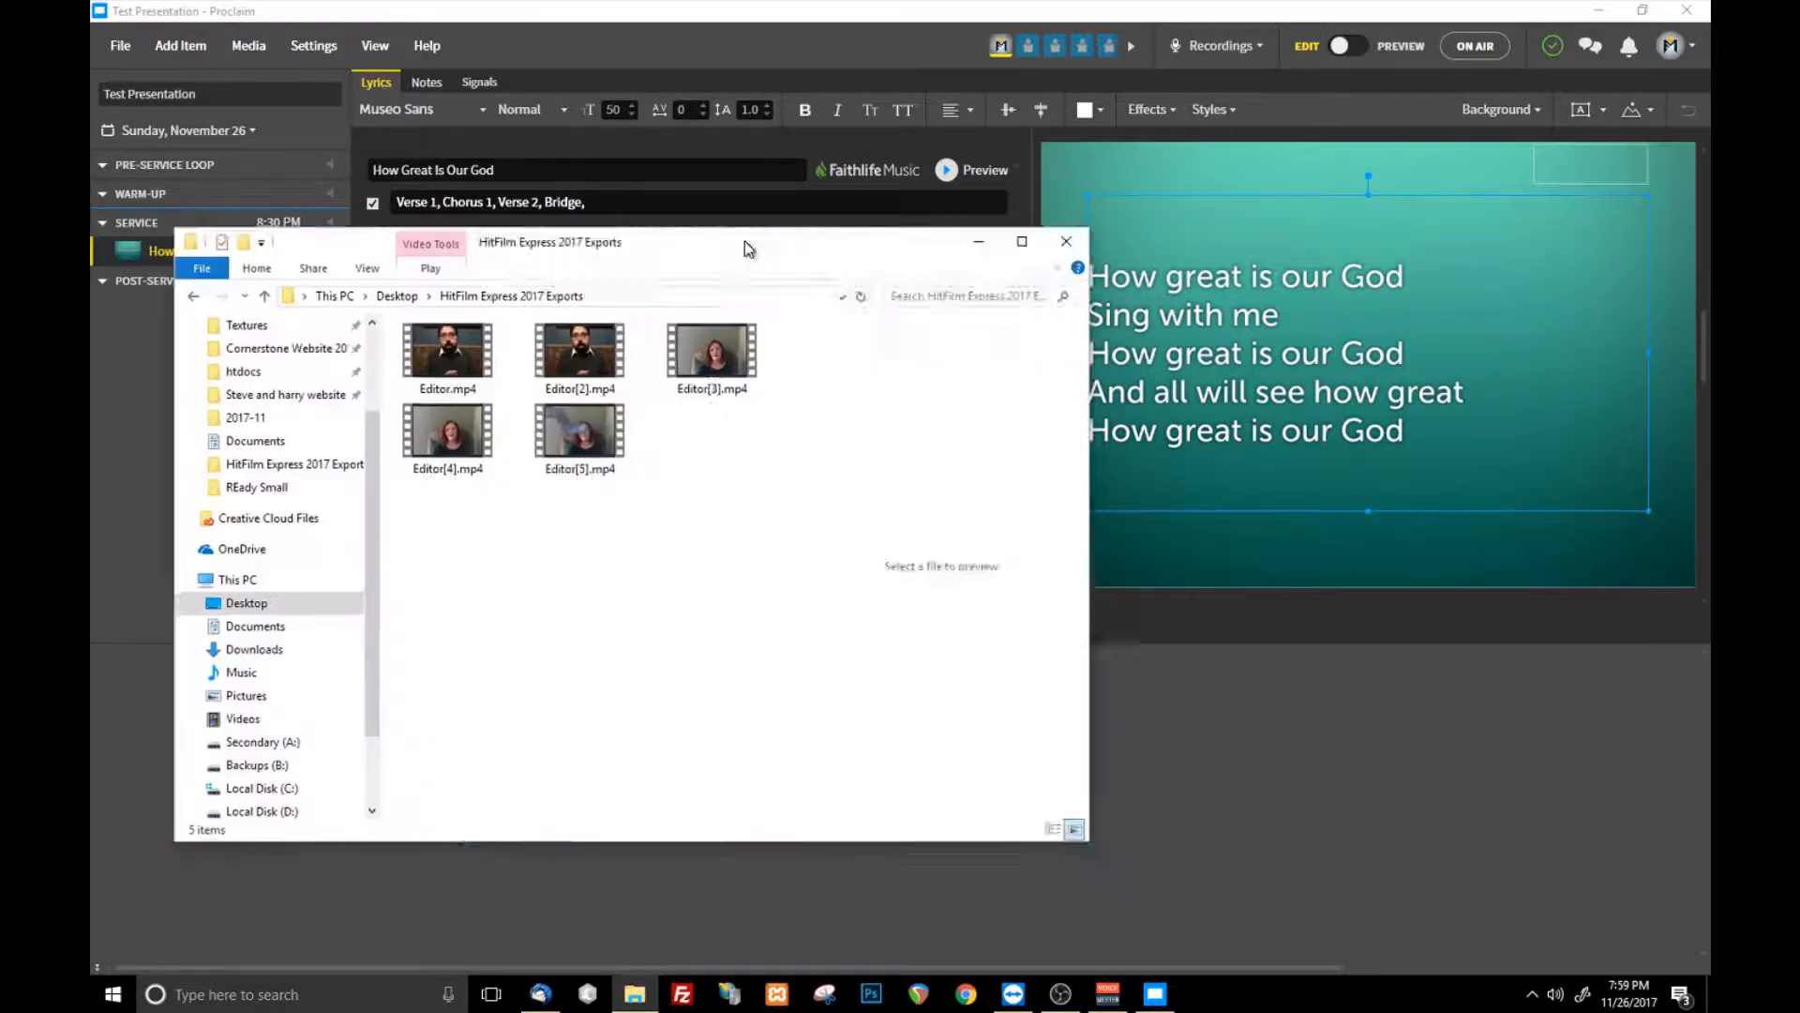
{"action": "left_click_drag", "start_coordinate": [747, 249], "coordinate": [1504, 297]}
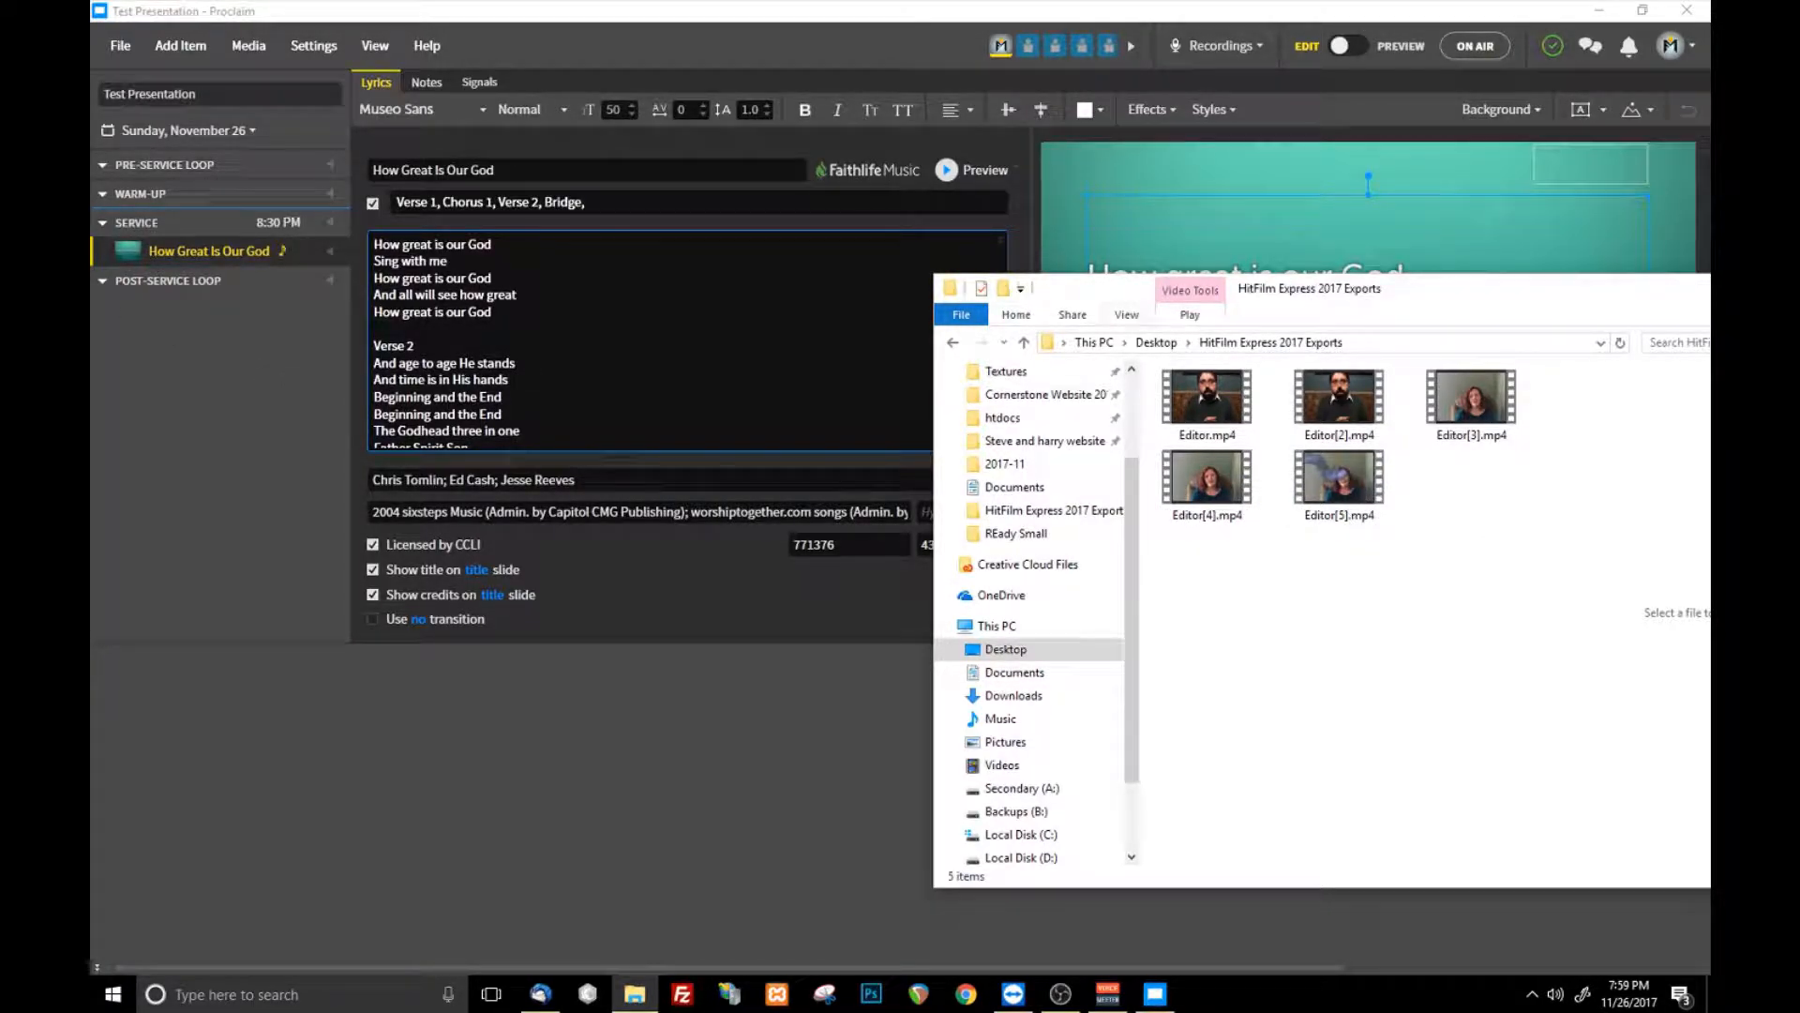
{"action": "left_click", "coordinate": [250, 433]}
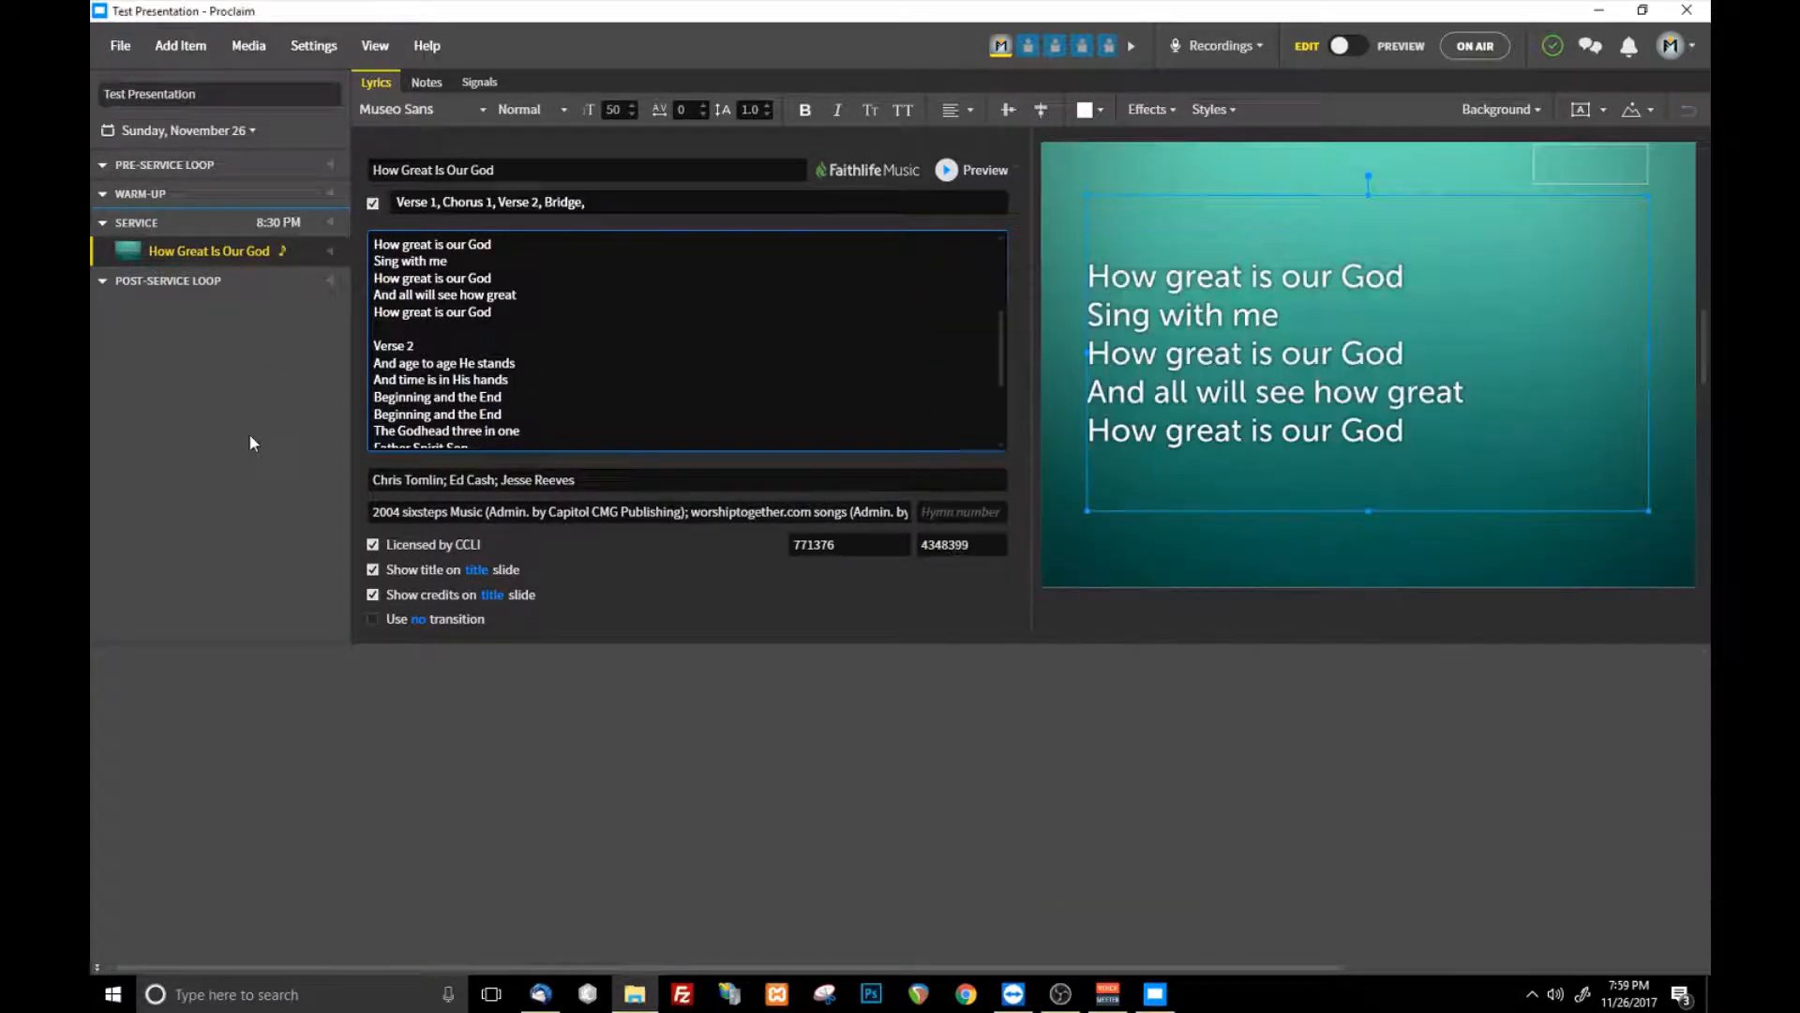
{"action": "left_click", "coordinate": [641, 996]}
{"action": "left_click_drag", "start_coordinate": [1349, 497], "coordinate": [457, 342]}
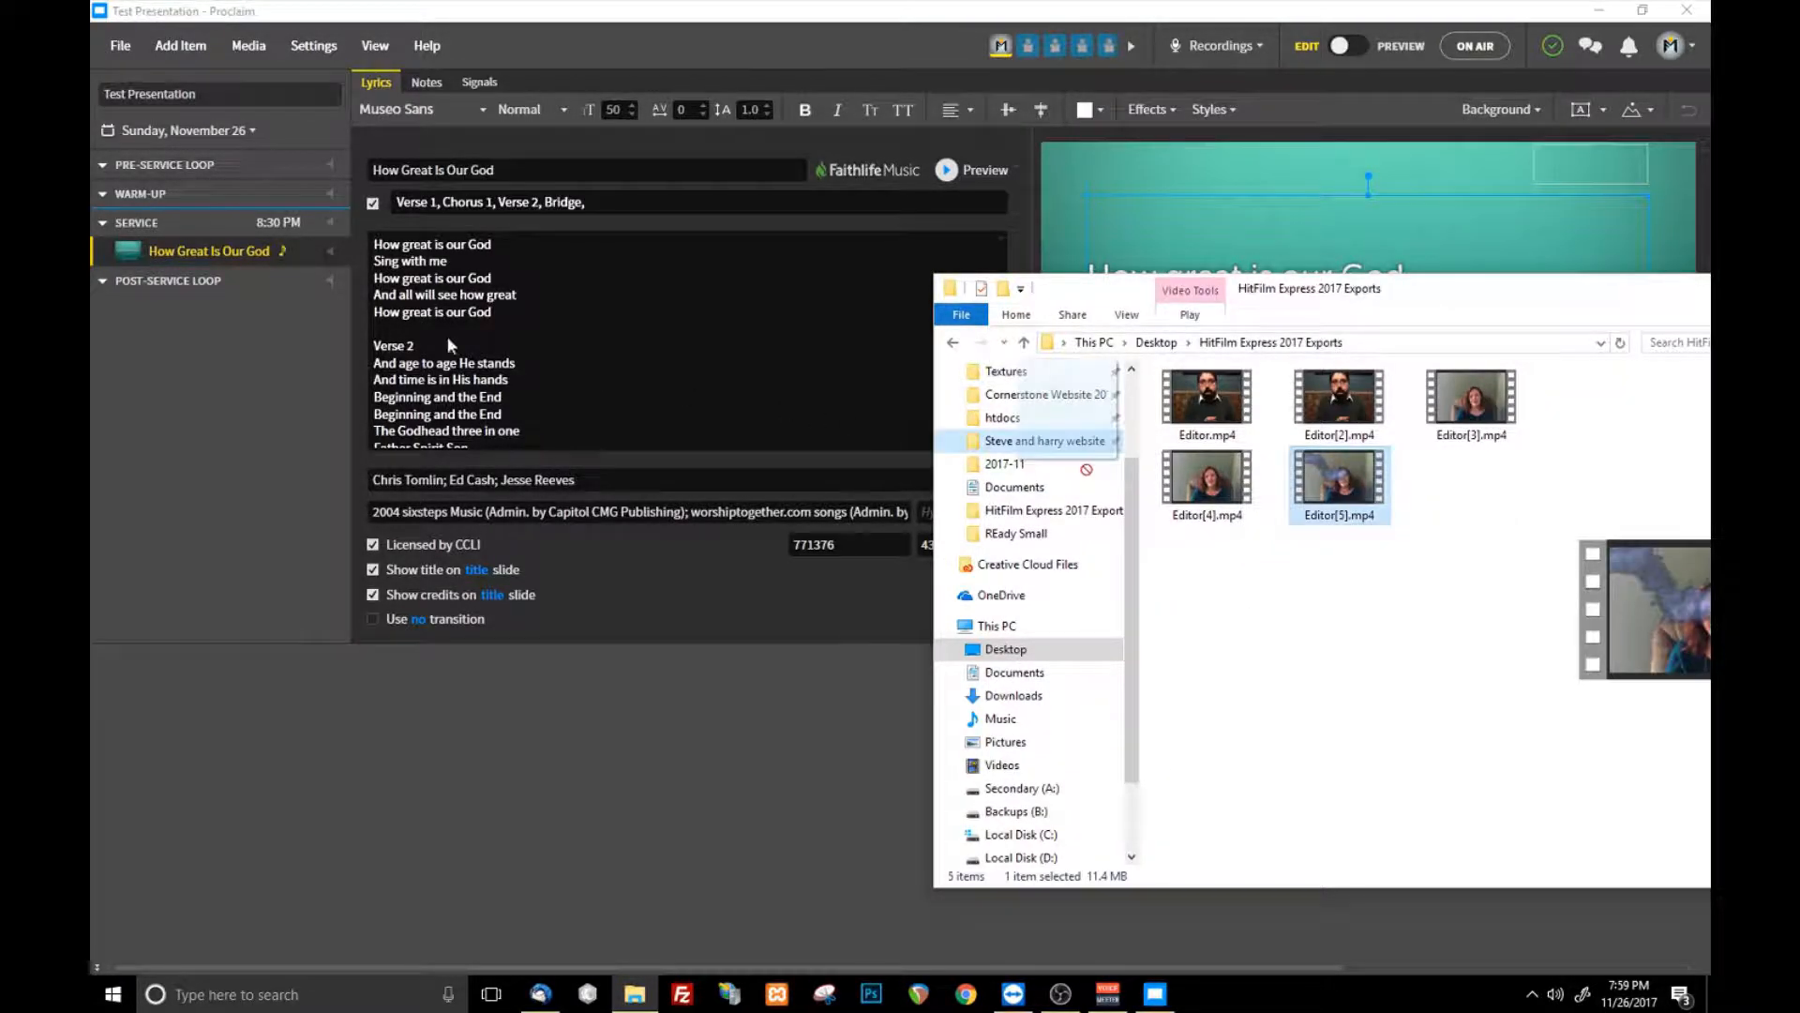
{"action": "left_click_drag", "start_coordinate": [262, 305], "coordinate": [229, 278]}
{"action": "left_click_drag", "start_coordinate": [1419, 296], "coordinate": [1508, 336]}
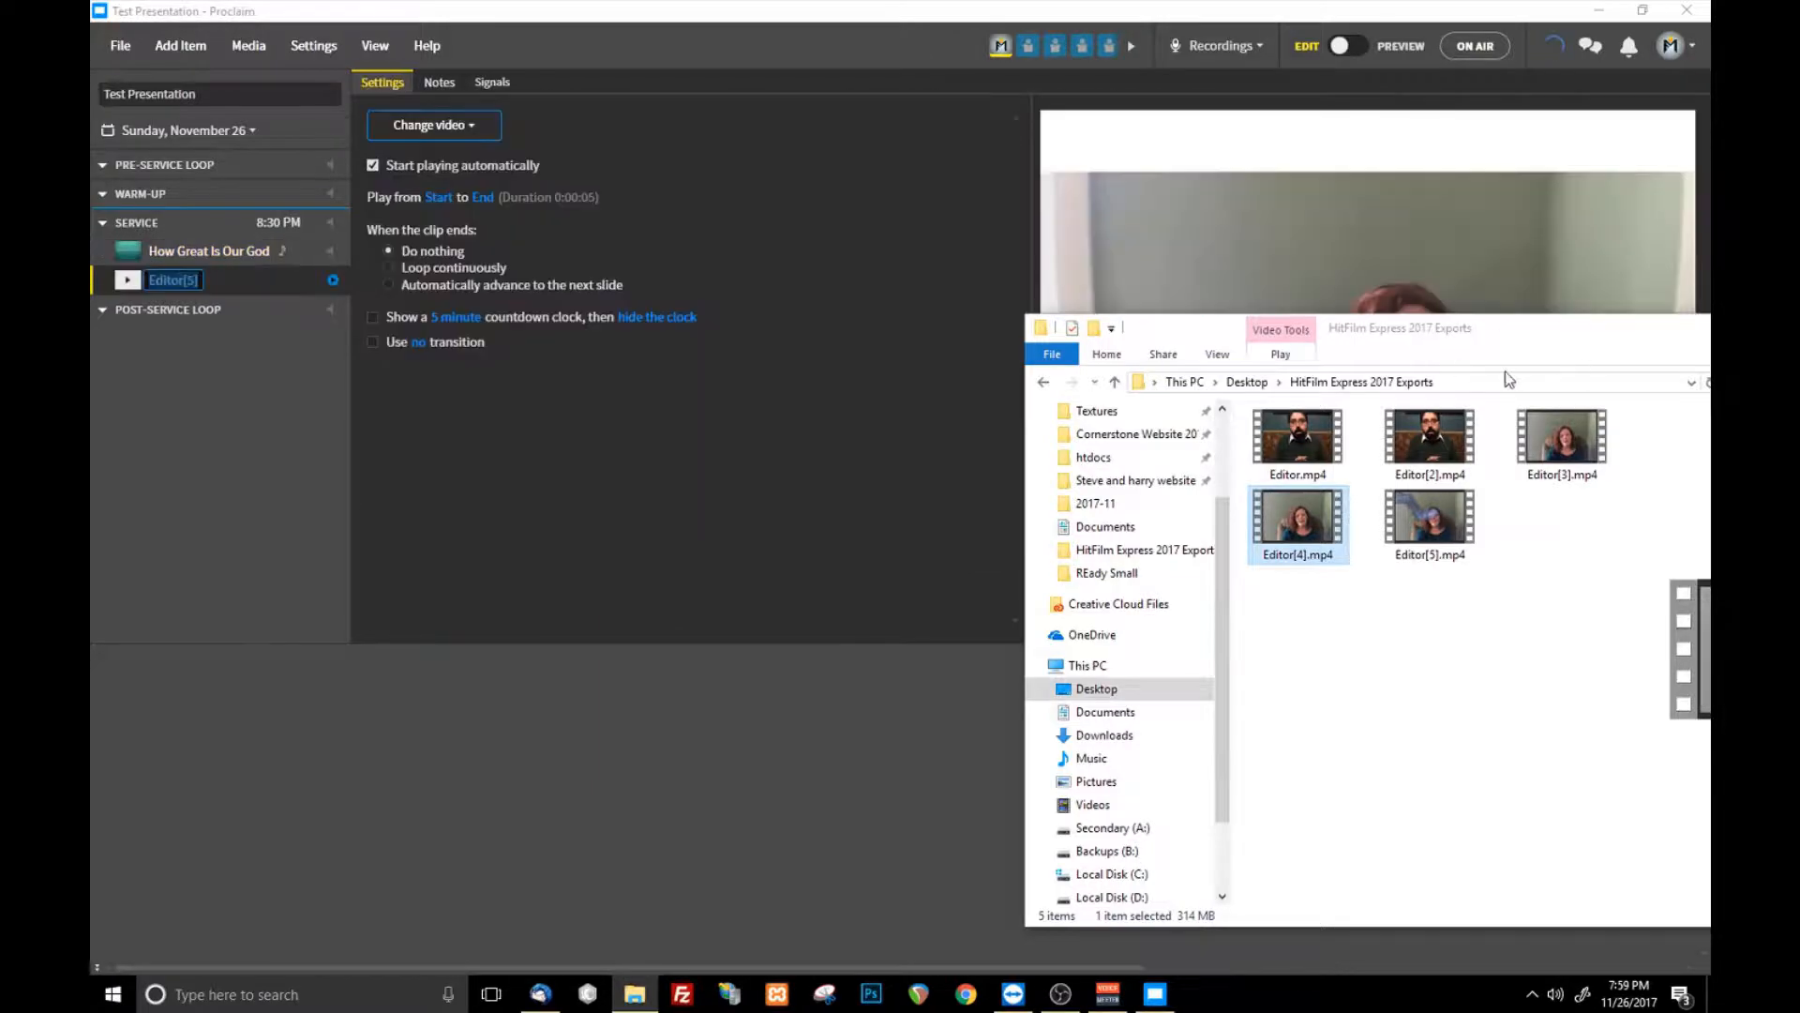
- Add another copy of Editor[5].mp4 from the HitFilm Express 2017 Exports folder to the service and close File Explorer
{"action": "left_click", "coordinate": [1412, 345]}
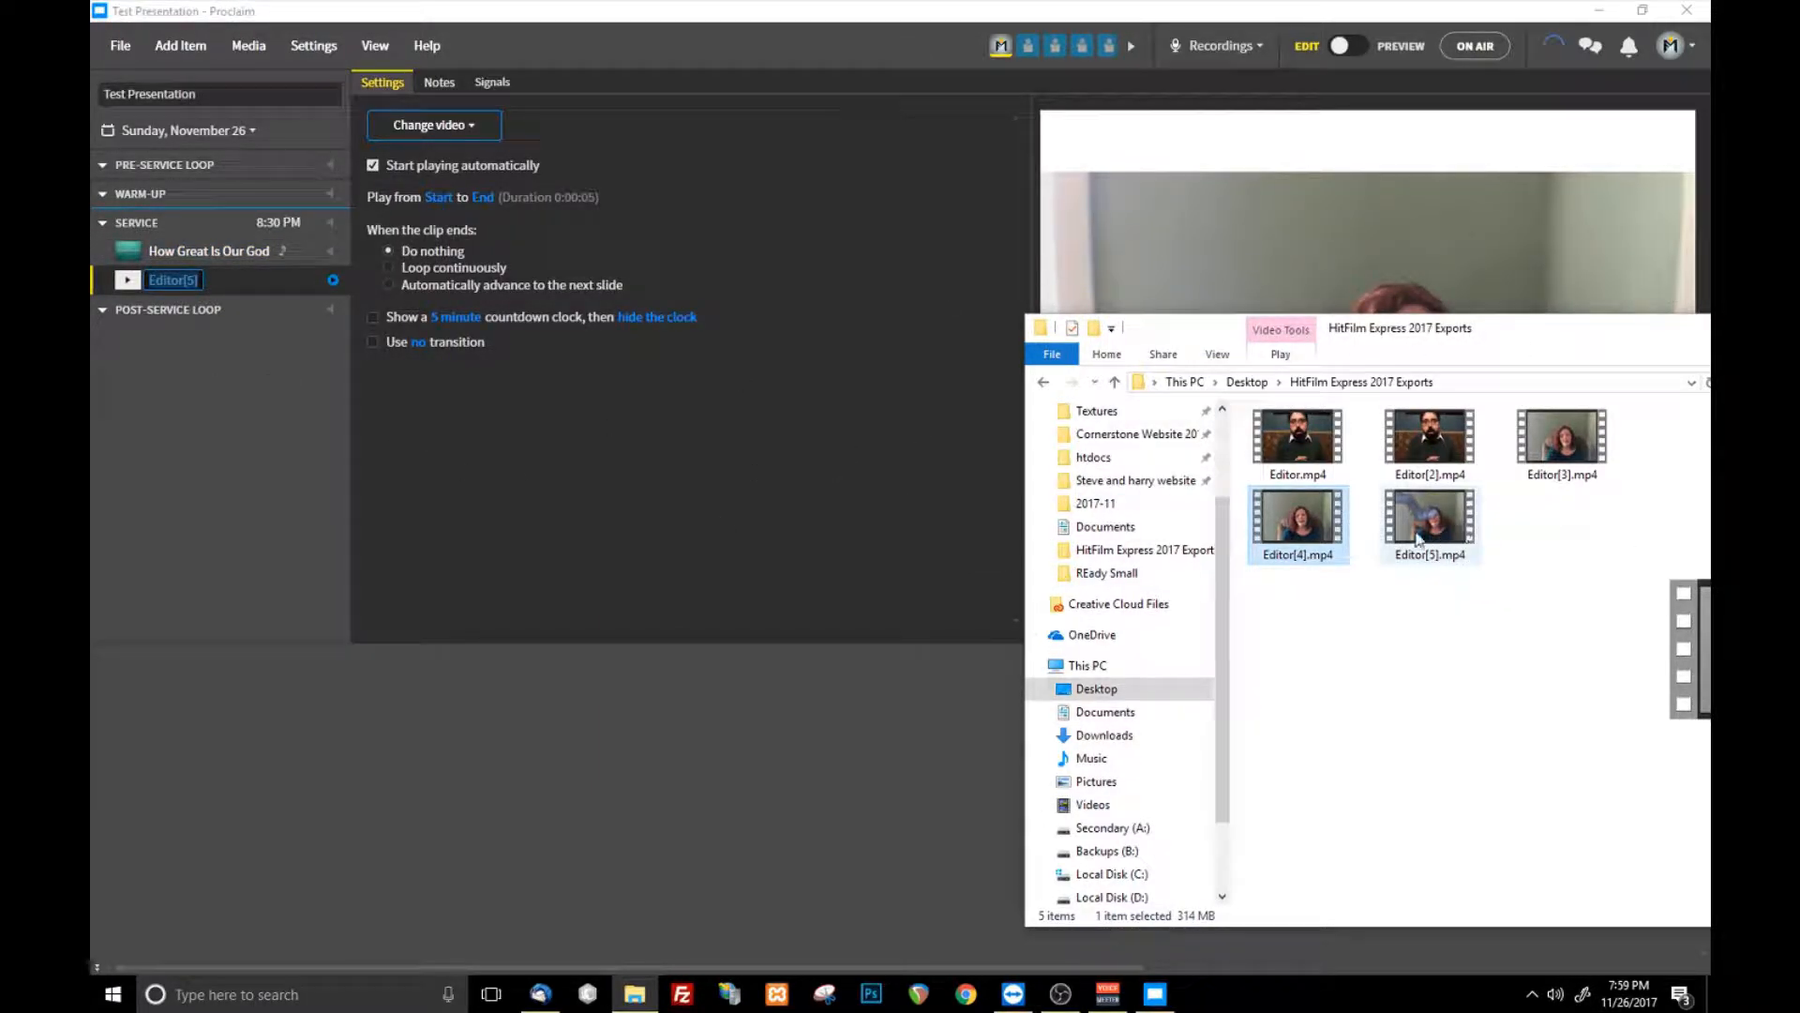
{"action": "left_click", "coordinate": [212, 473]}
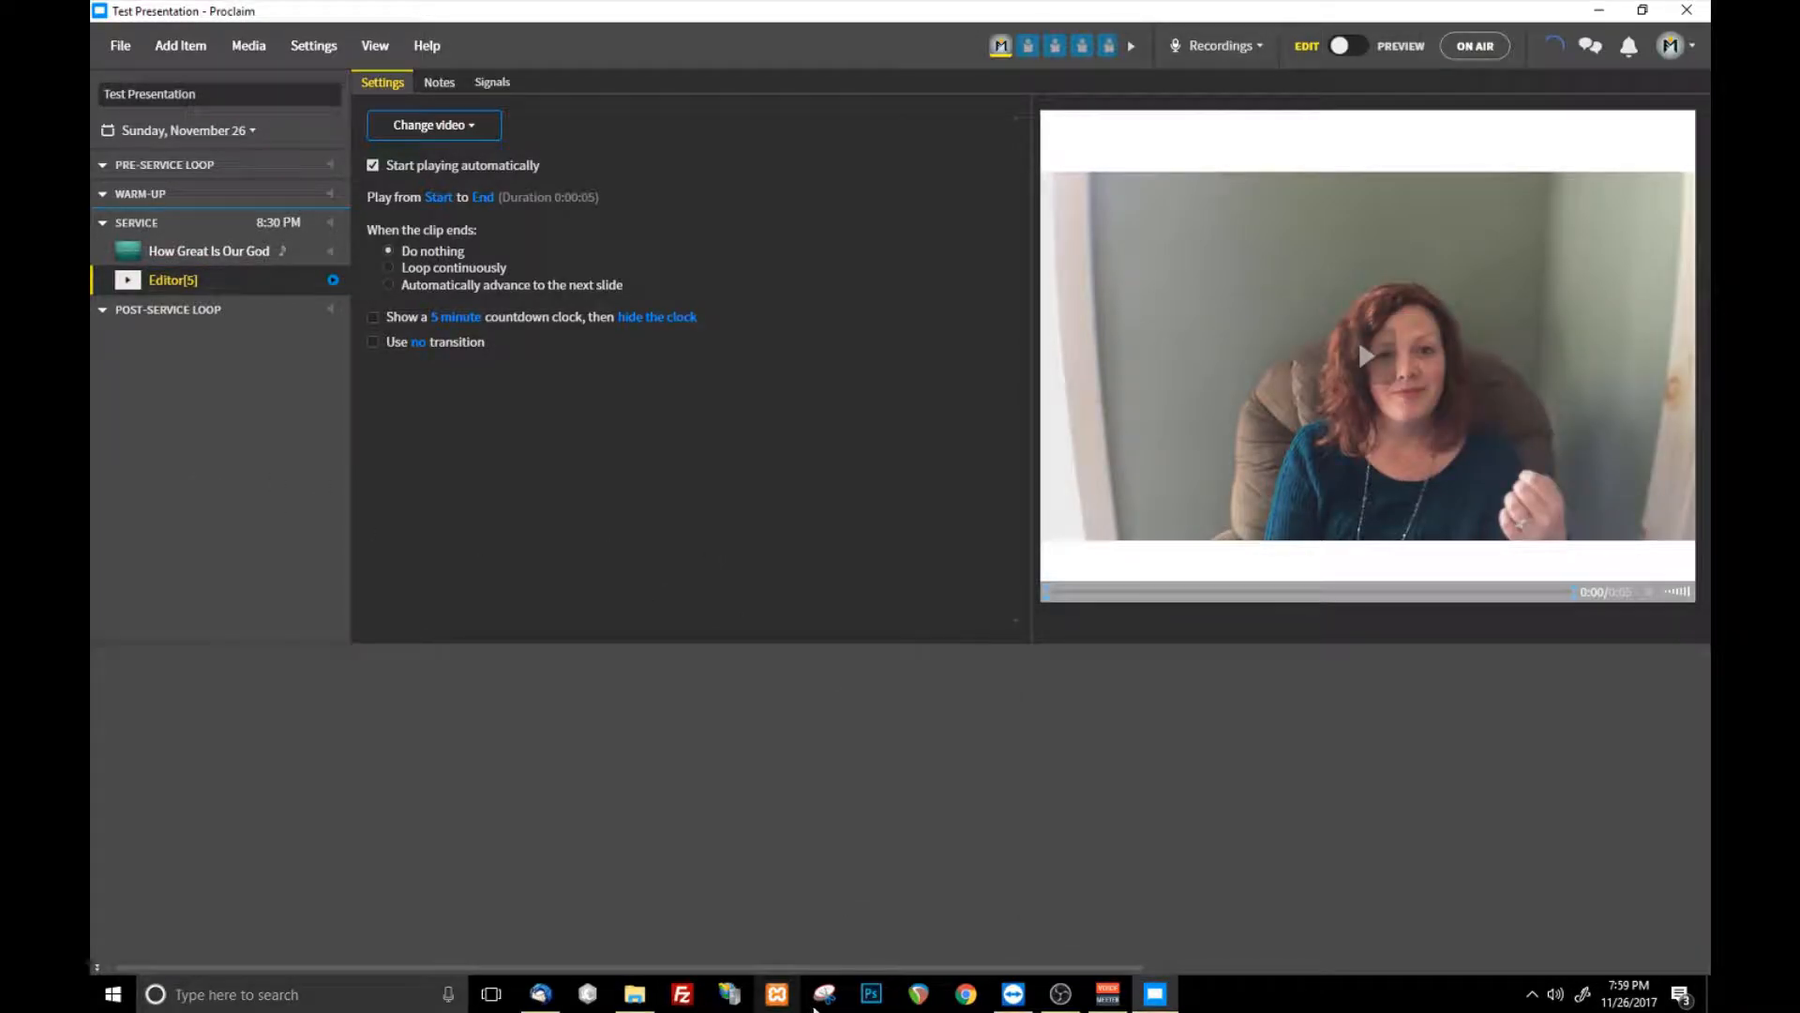
{"action": "left_click", "coordinate": [635, 994]}
{"action": "left_click_drag", "start_coordinate": [1432, 525], "coordinate": [239, 305]}
{"action": "left_click_drag", "start_coordinate": [1482, 338], "coordinate": [1049, 343]}
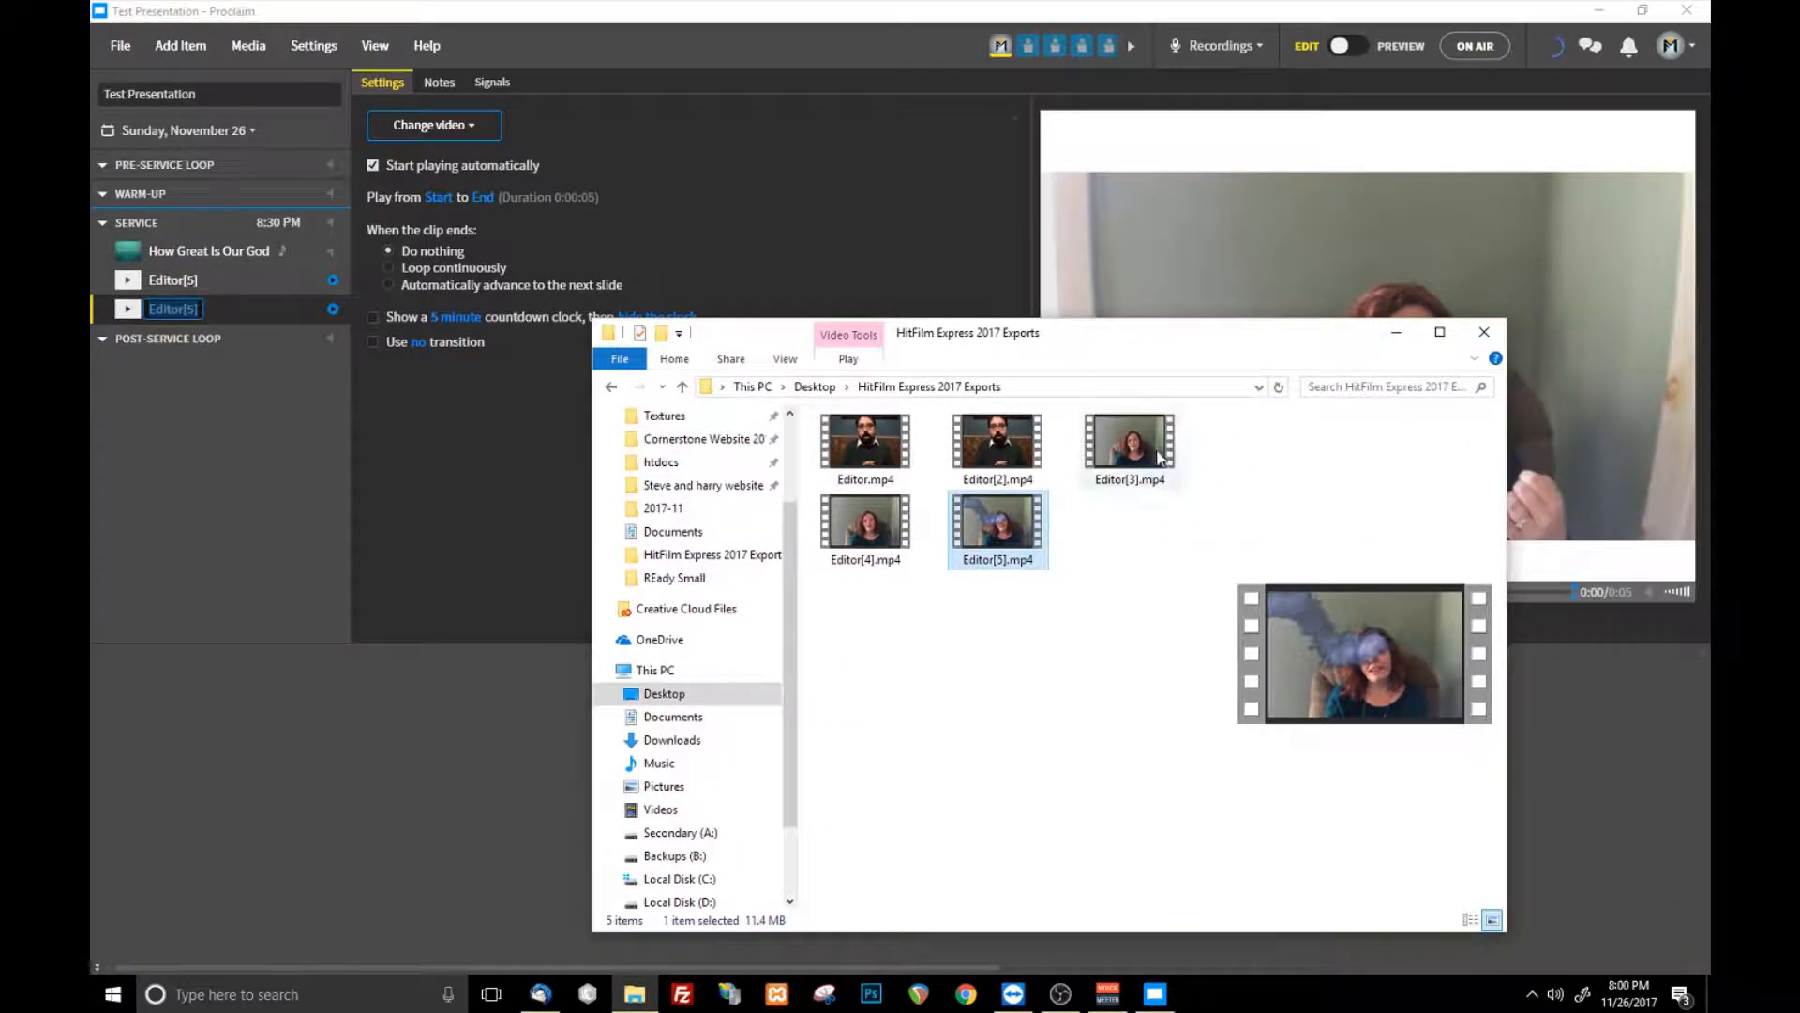
{"action": "left_click", "coordinate": [1485, 335]}
- Delete both Editor[5] videos from the service
{"action": "left_click", "coordinate": [257, 313]}
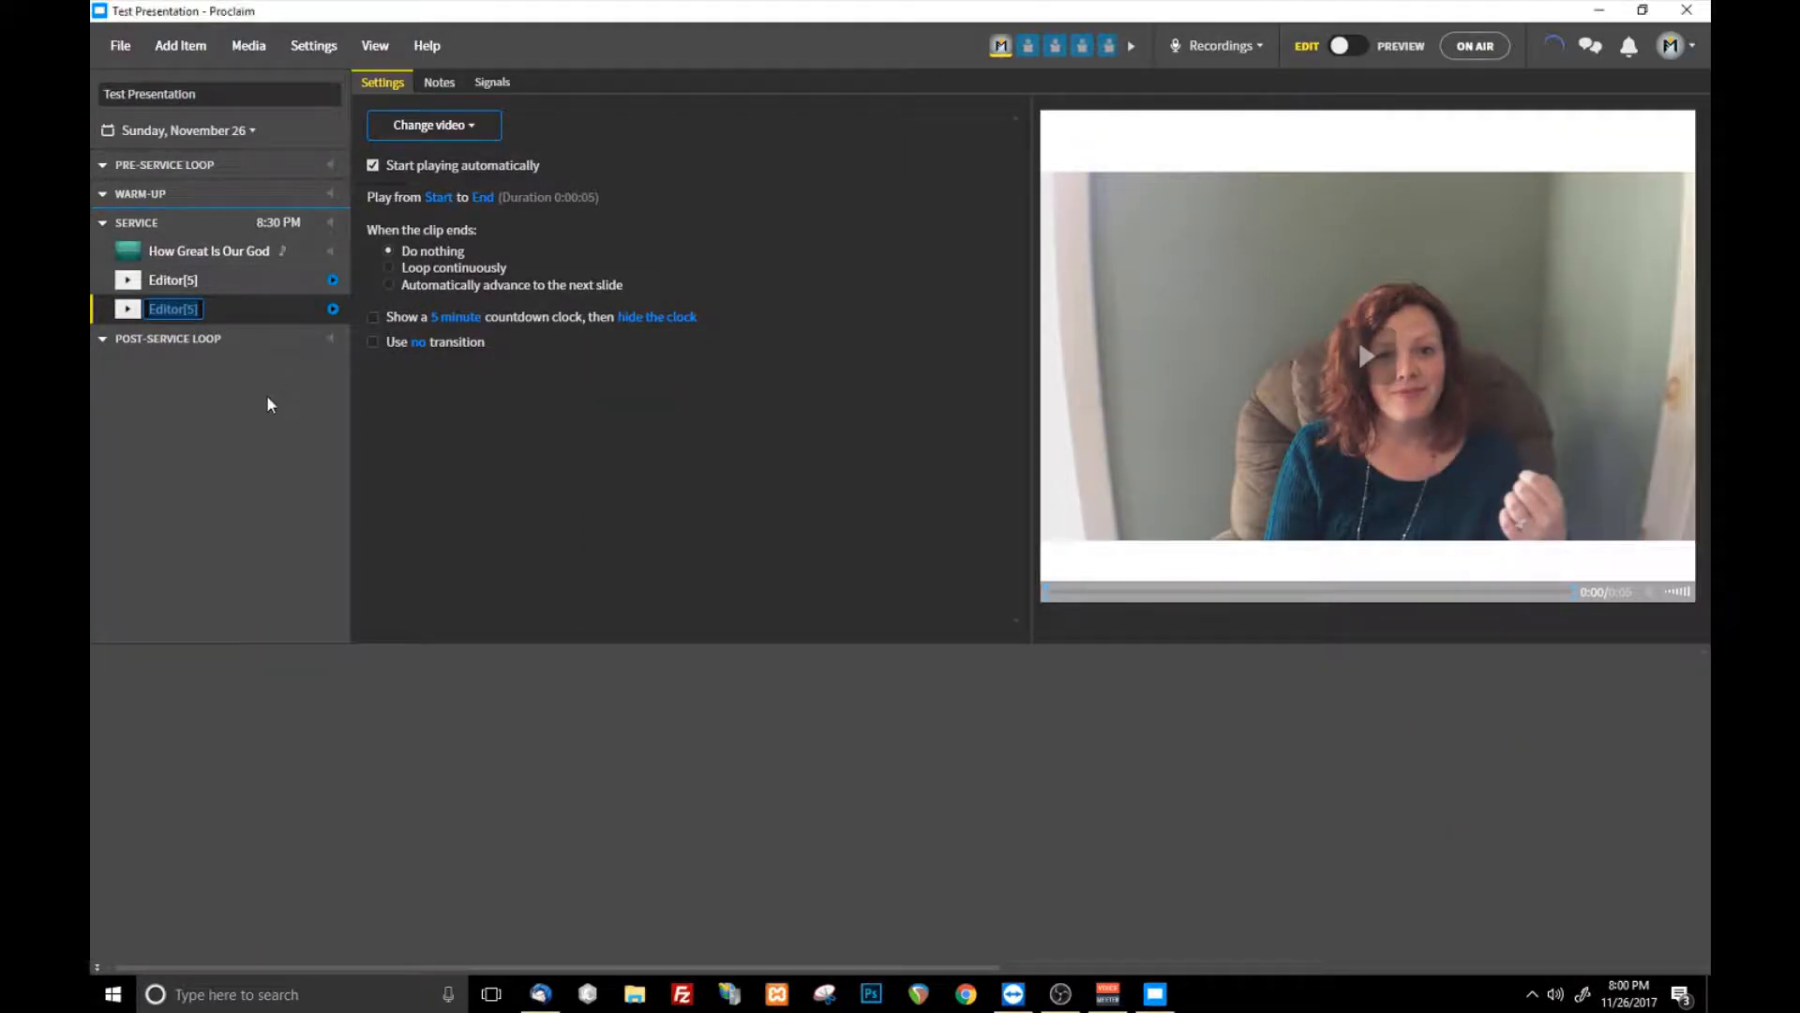
{"action": "key", "text": "Delete"}
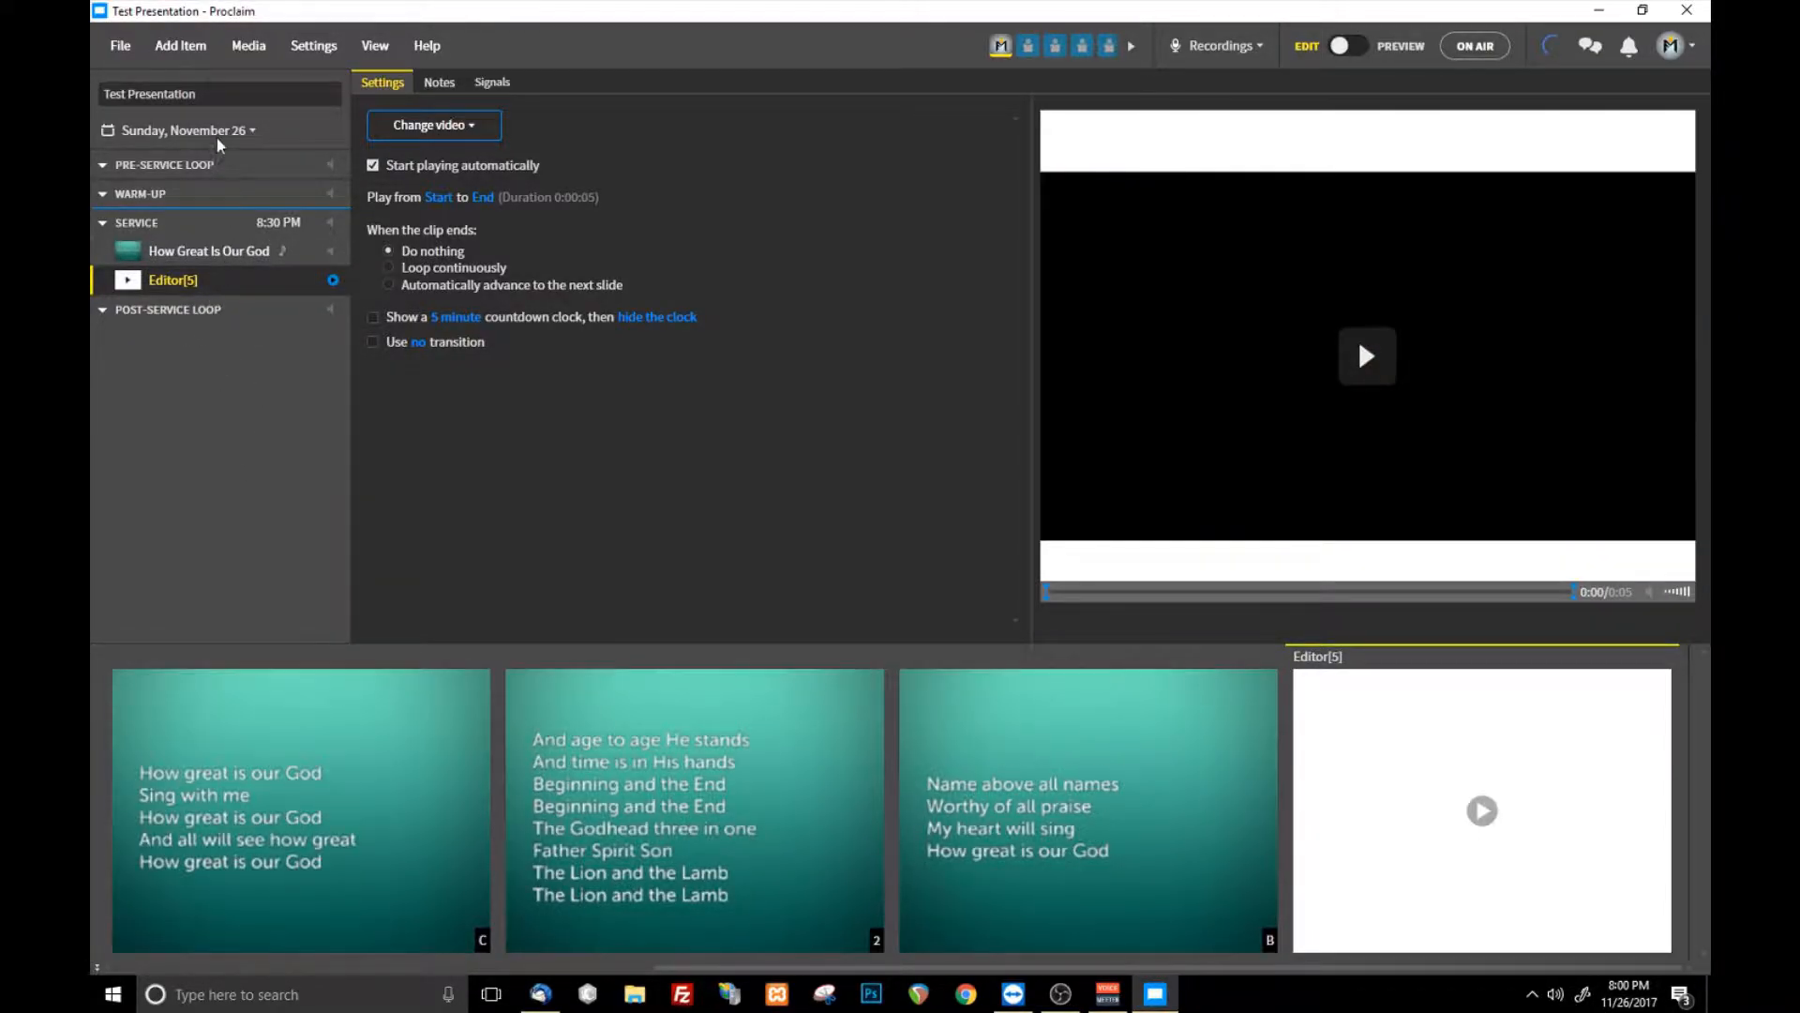
- Add an empty video item to the service after How Great Is Our God
{"action": "left_click", "coordinate": [205, 251]}
{"action": "left_click", "coordinate": [181, 46]}
{"action": "left_click", "coordinate": [210, 259]}
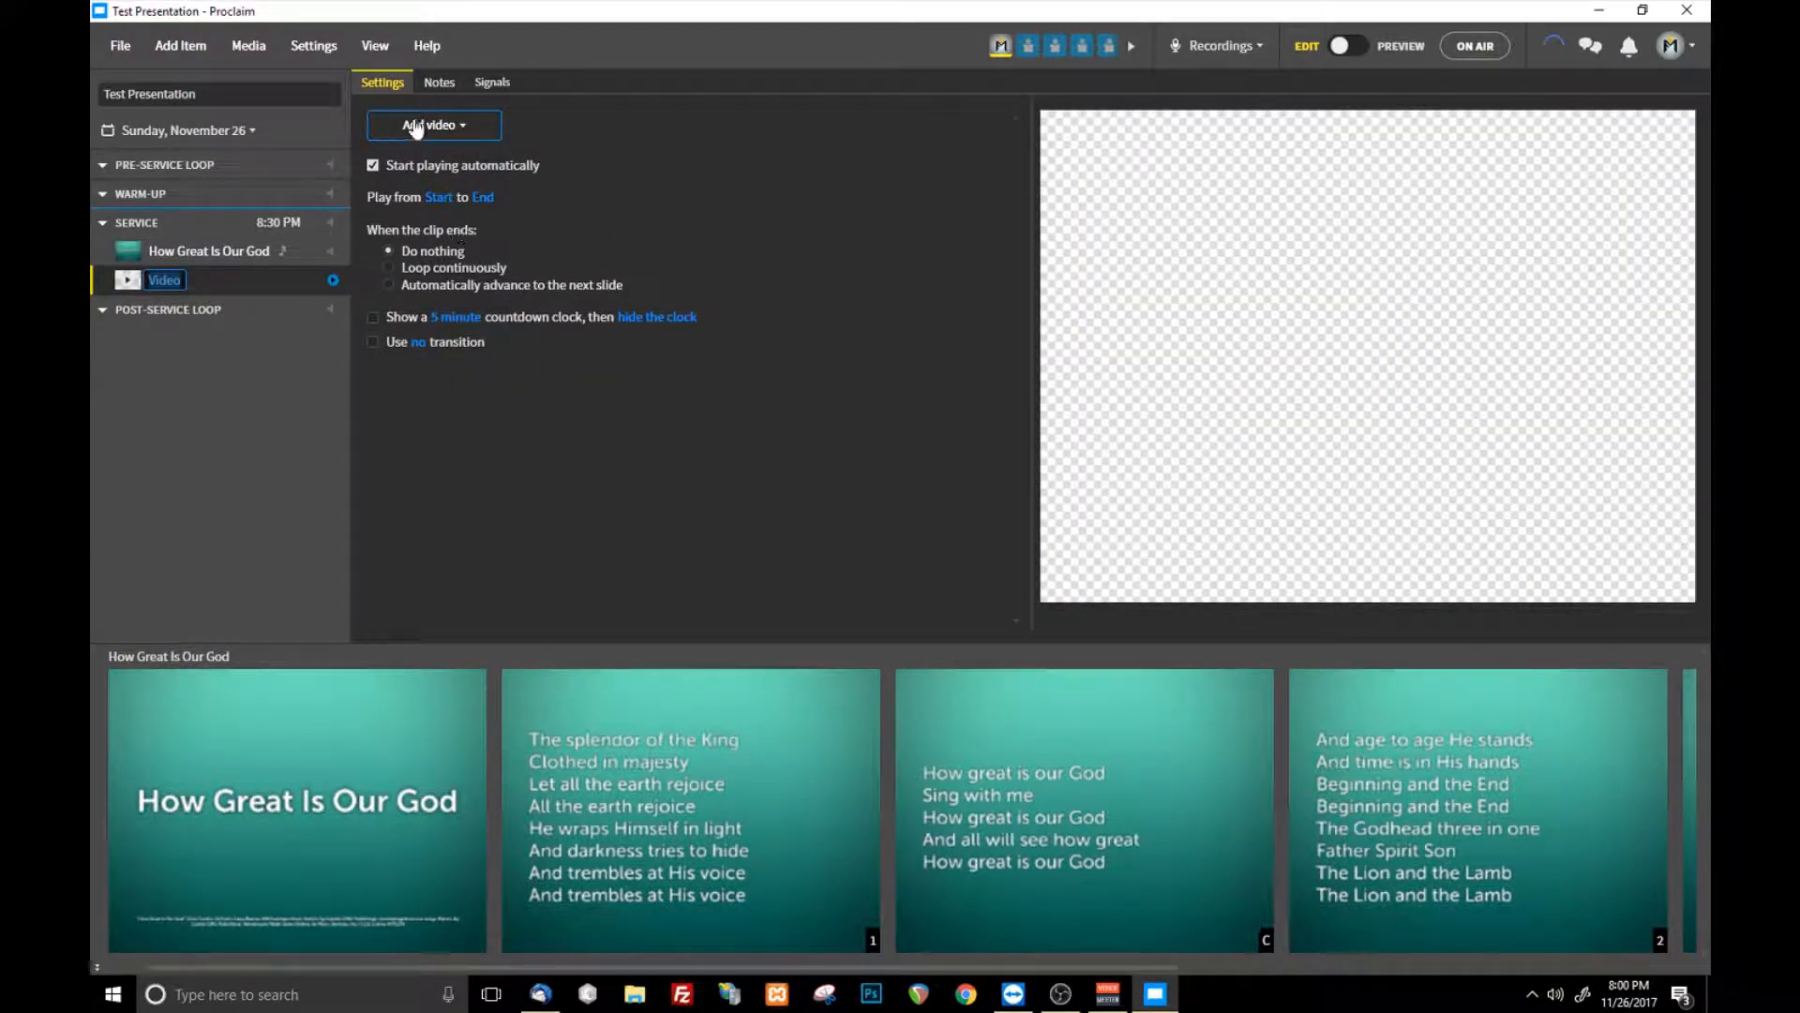
{"action": "left_click", "coordinate": [457, 134]}
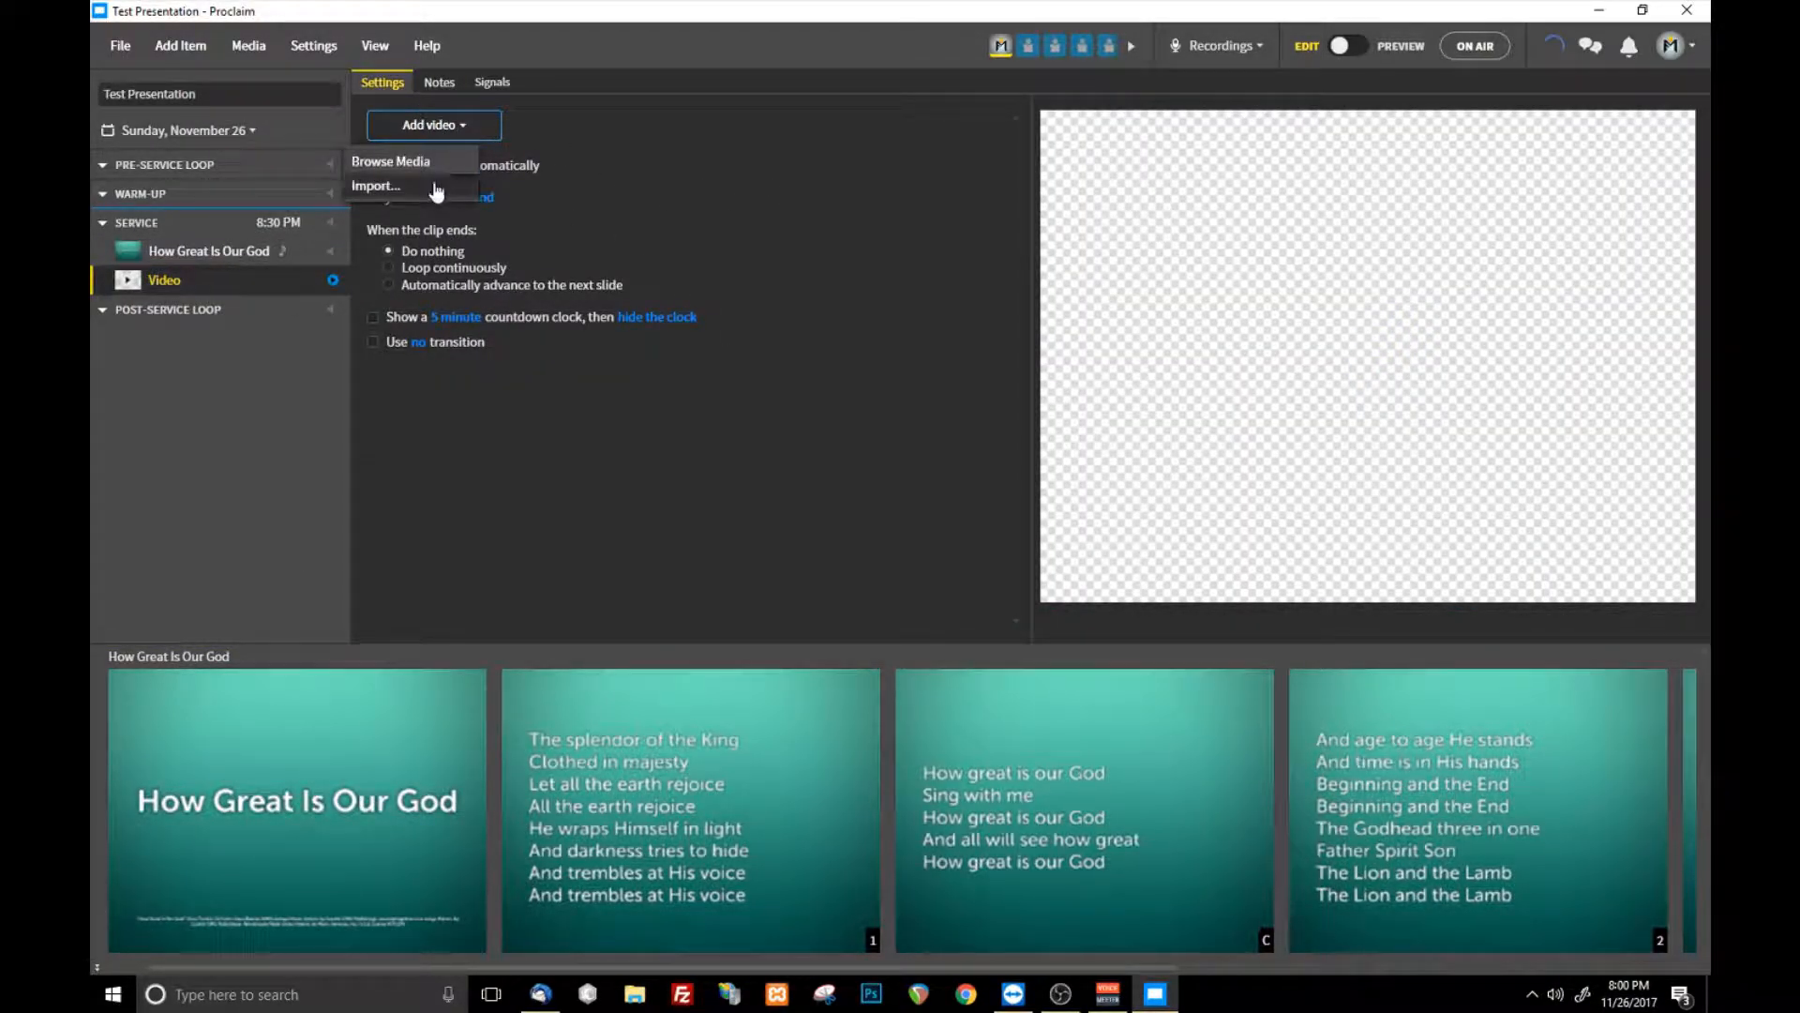
{"action": "left_click", "coordinate": [182, 47]}
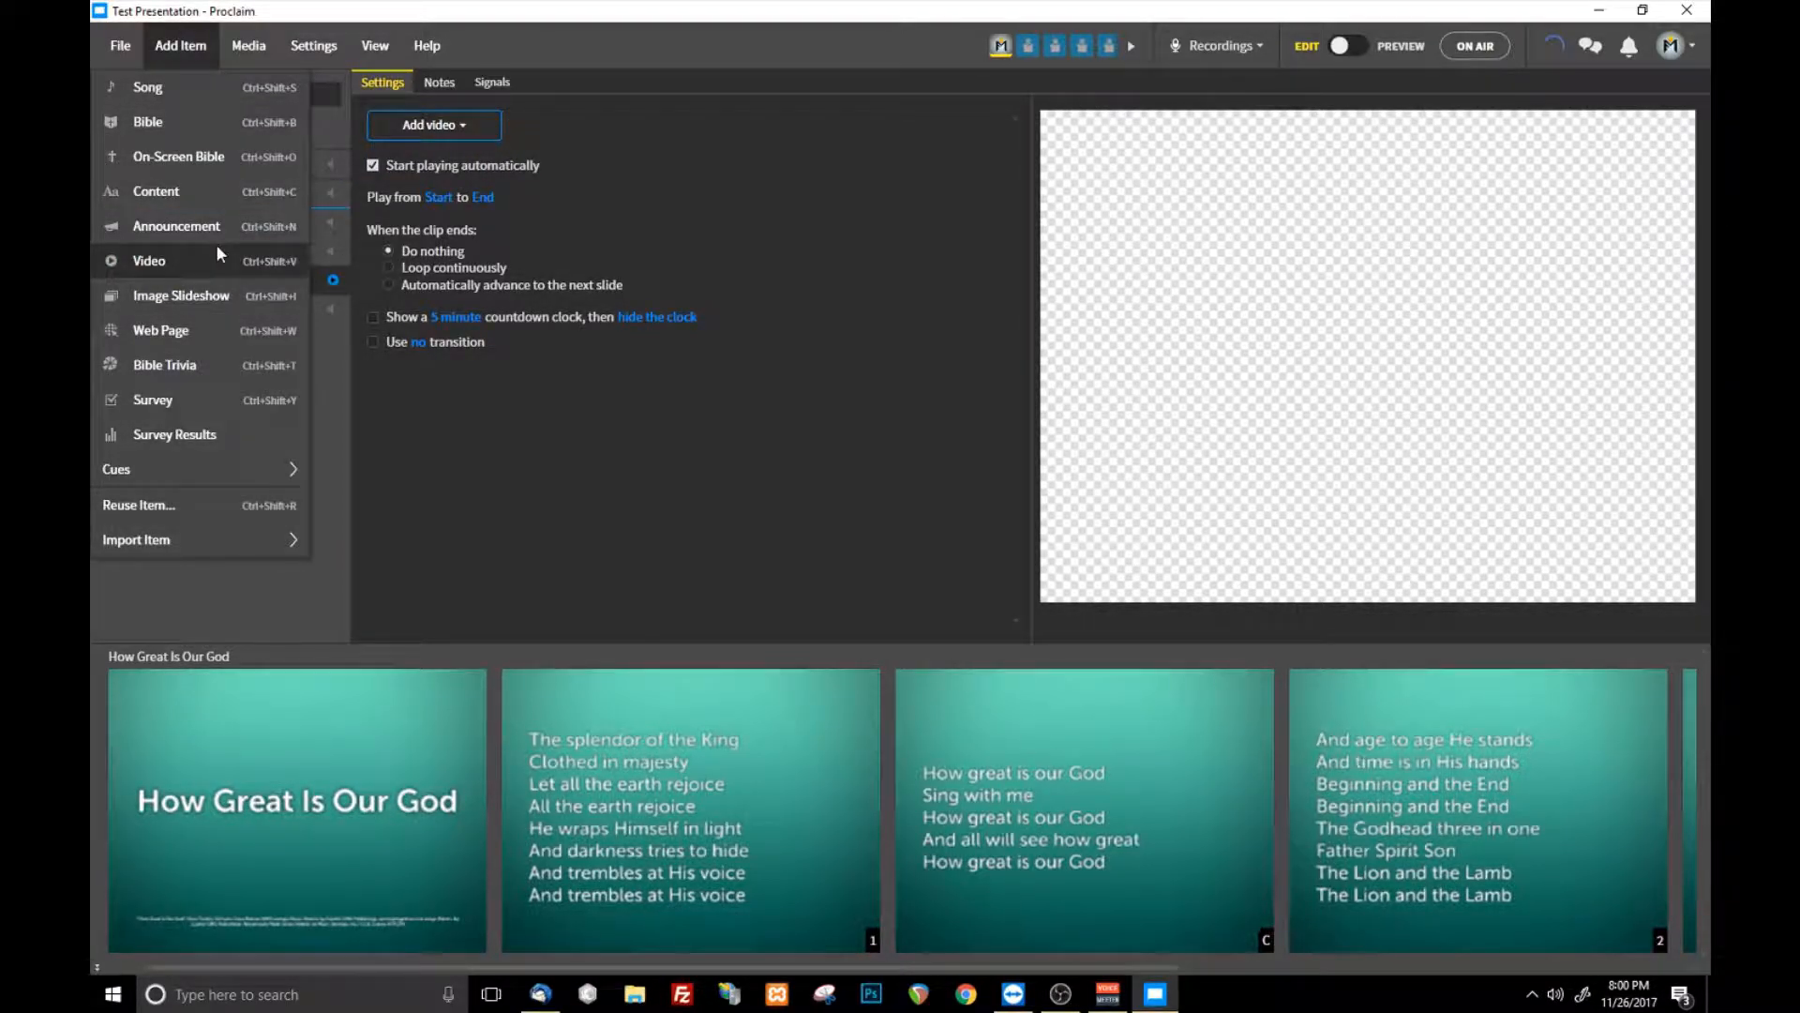
- Import Thanksgiving Munsters style!.mp4 from the Downloads folder into the empty video item
{"action": "left_click", "coordinate": [452, 129]}
{"action": "left_click", "coordinate": [432, 187]}
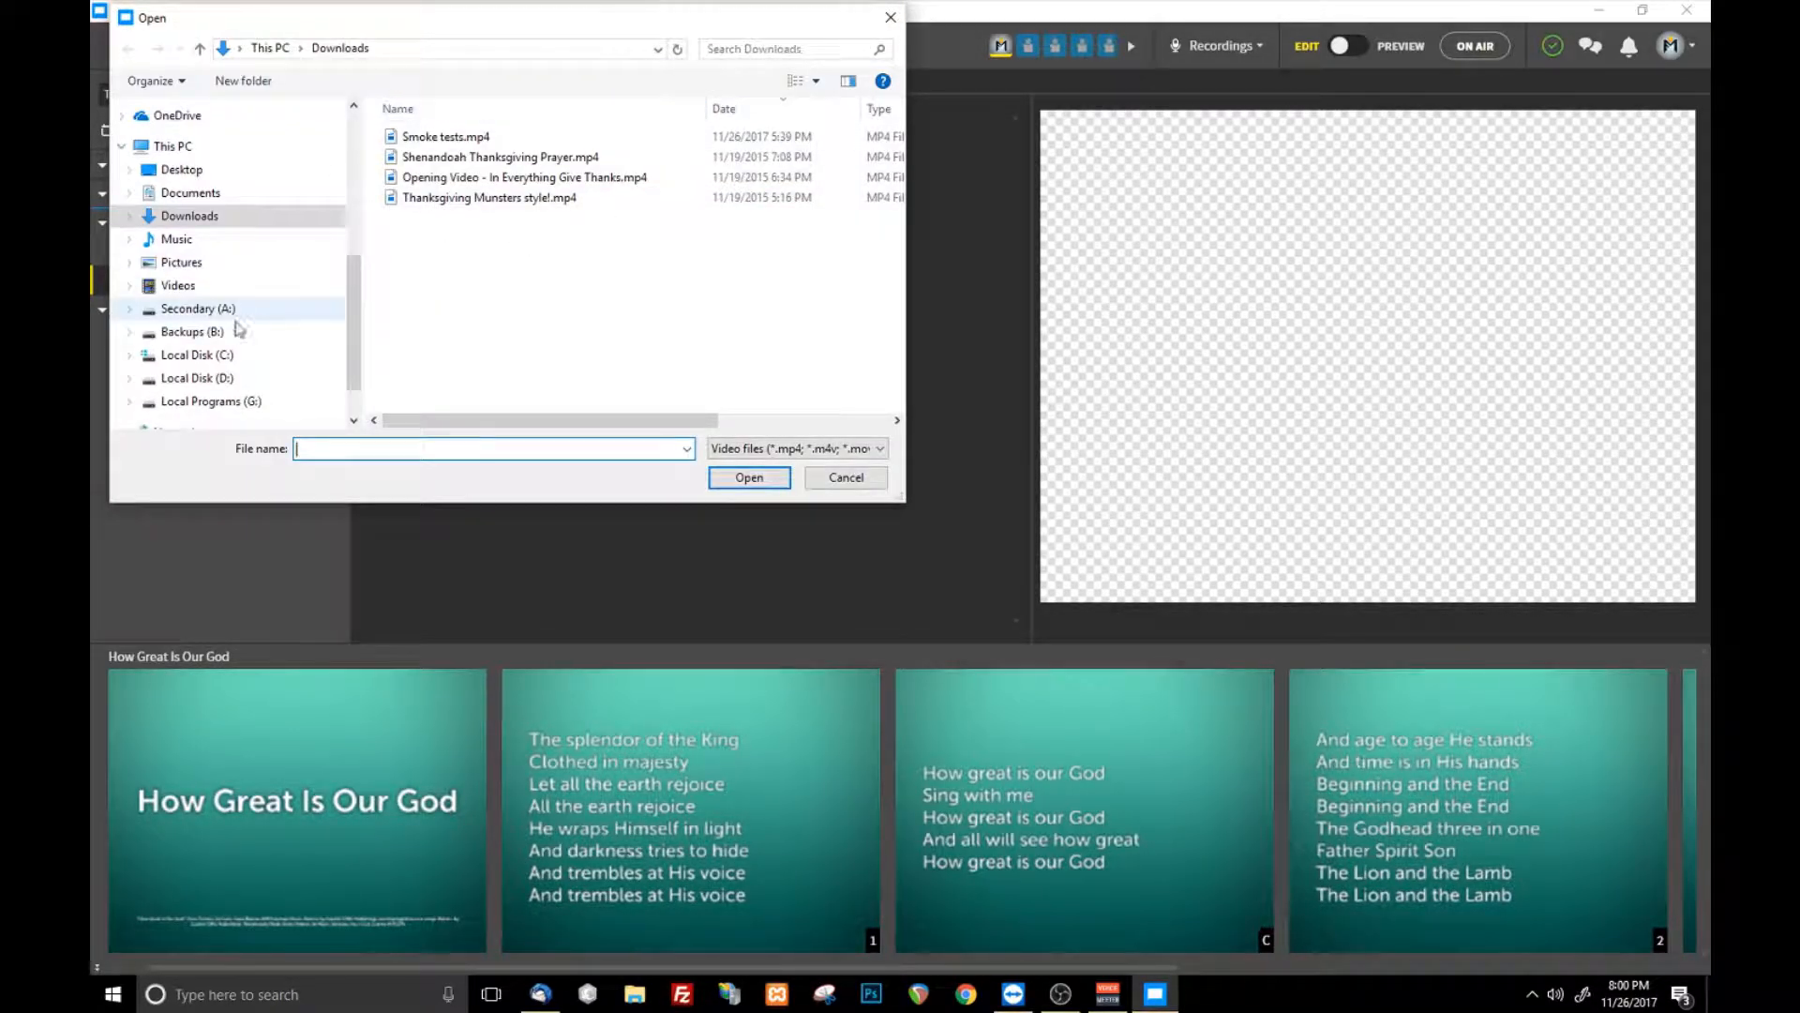
{"action": "left_click_drag", "start_coordinate": [353, 313], "coordinate": [364, 162]}
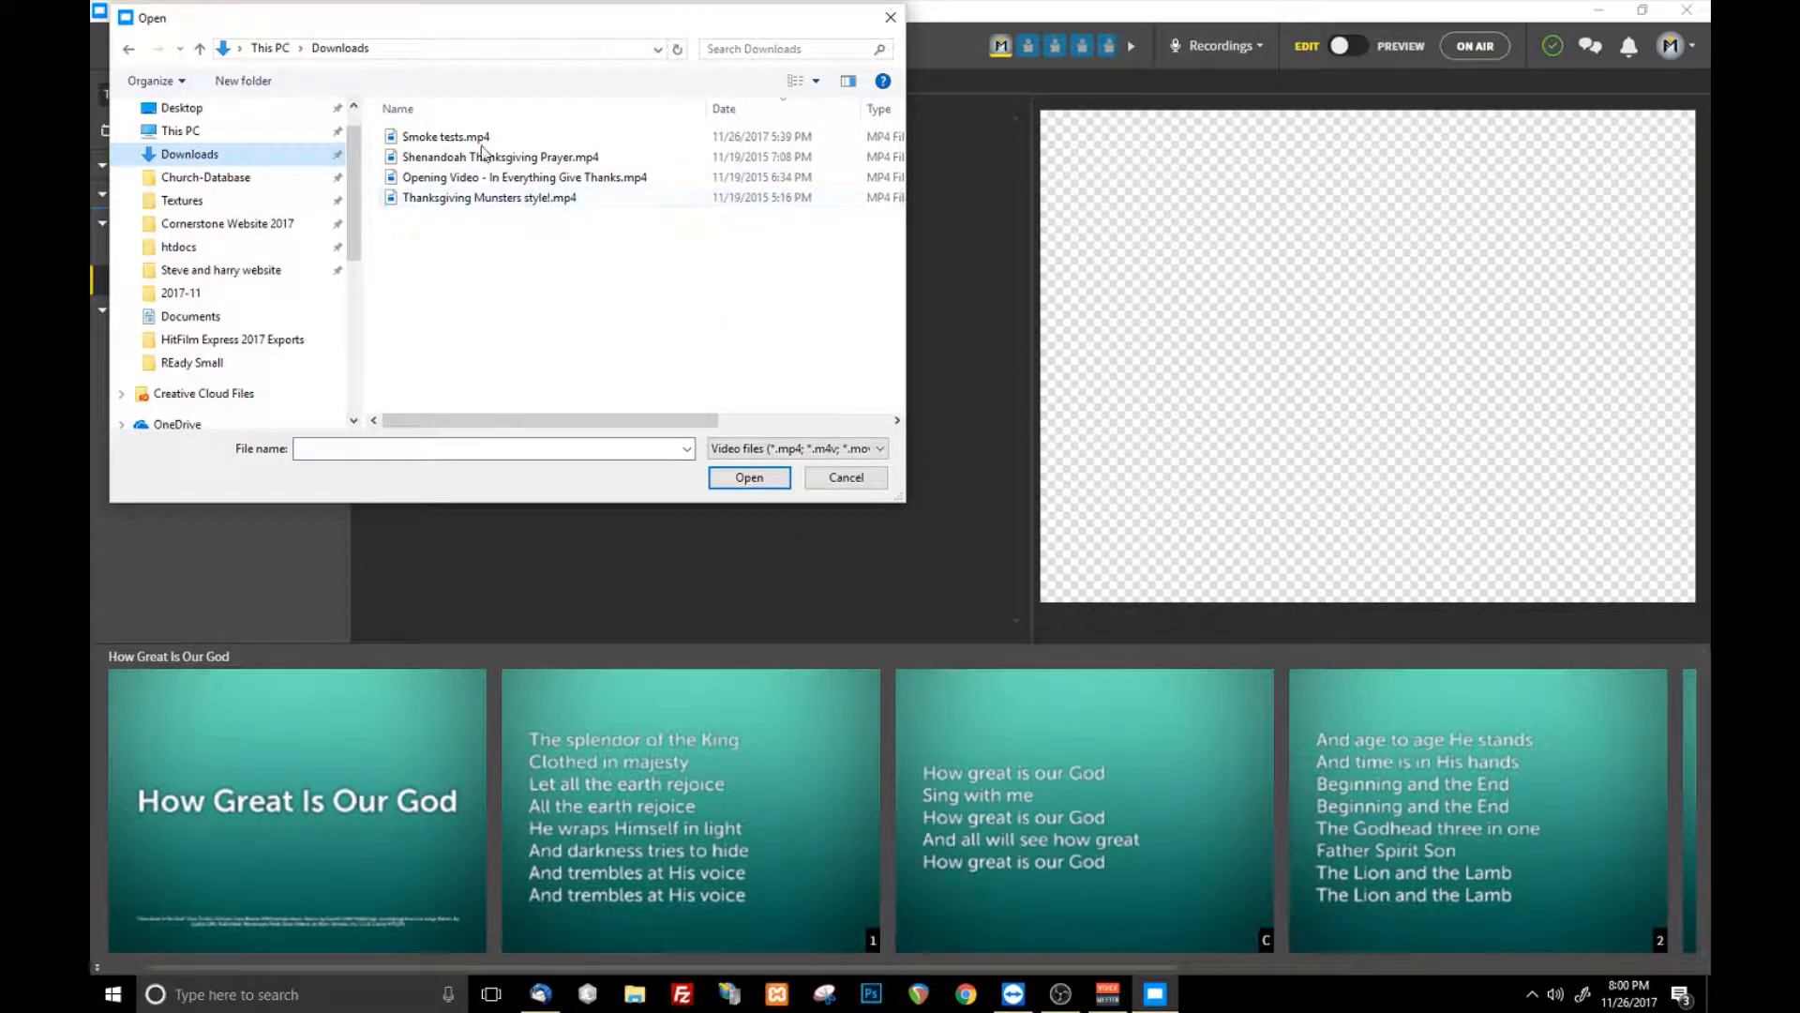
{"action": "left_click", "coordinate": [478, 199]}
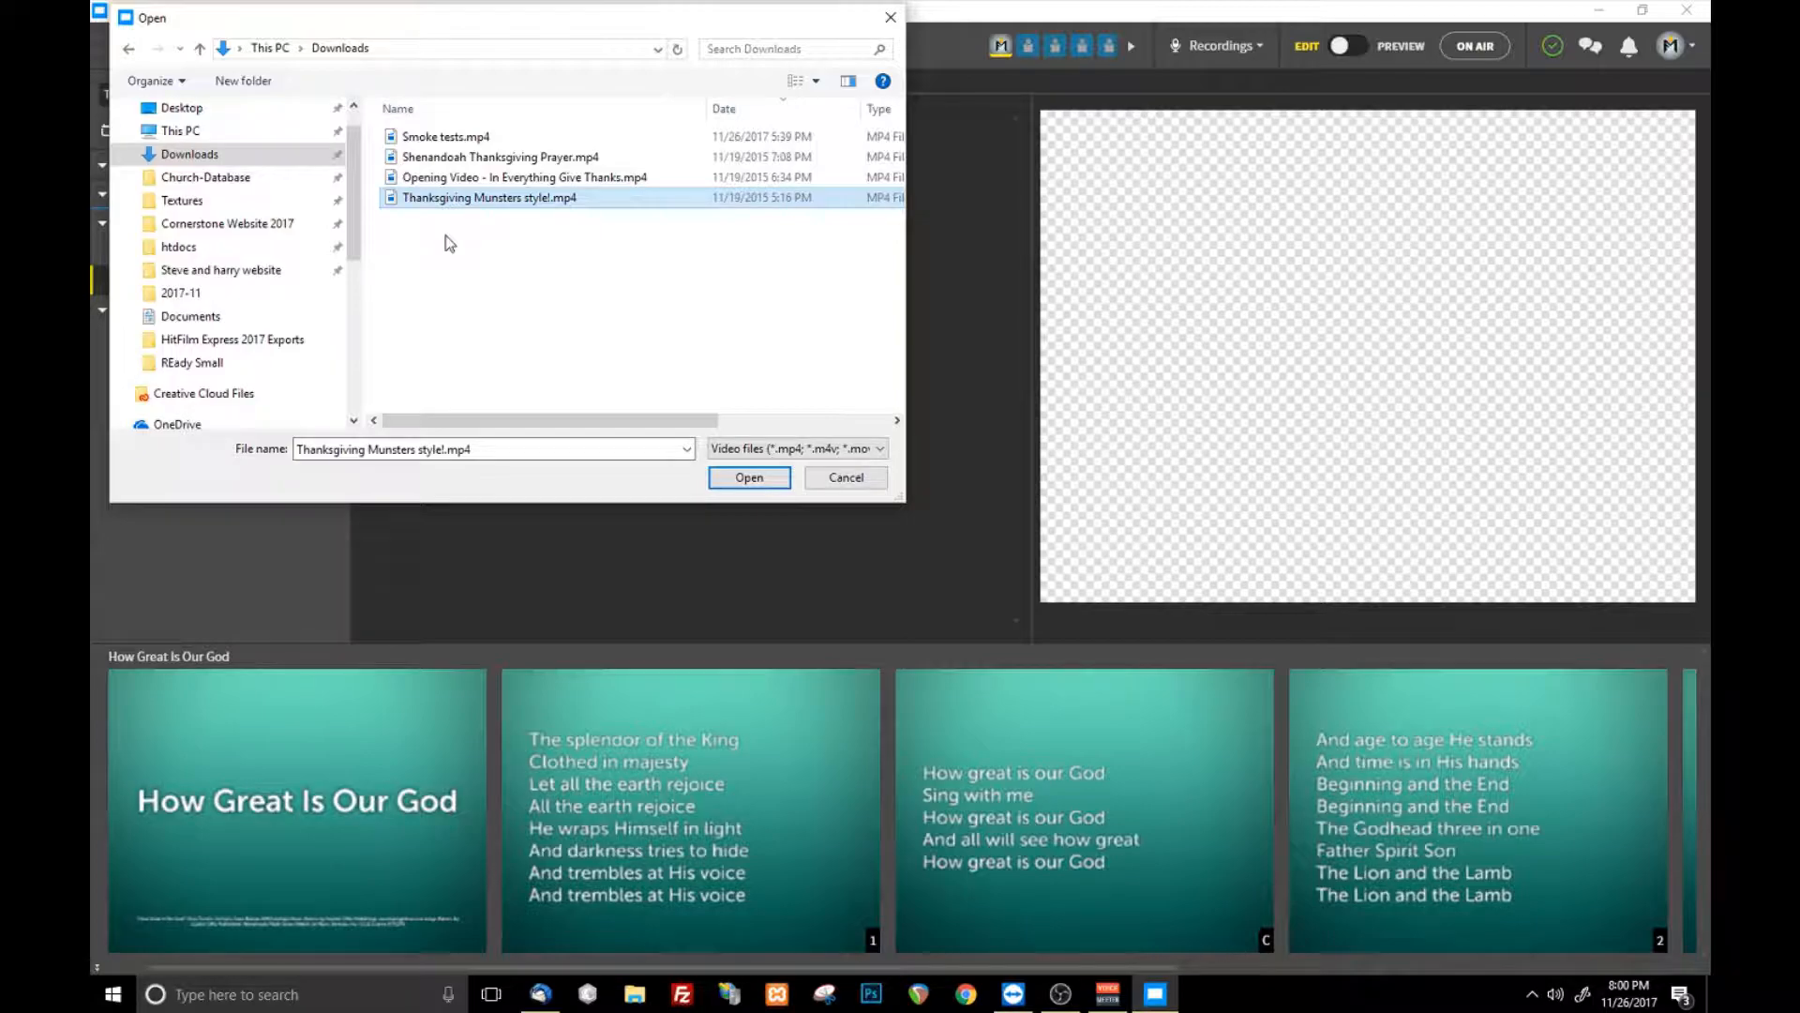
{"action": "left_click", "coordinate": [755, 477]}
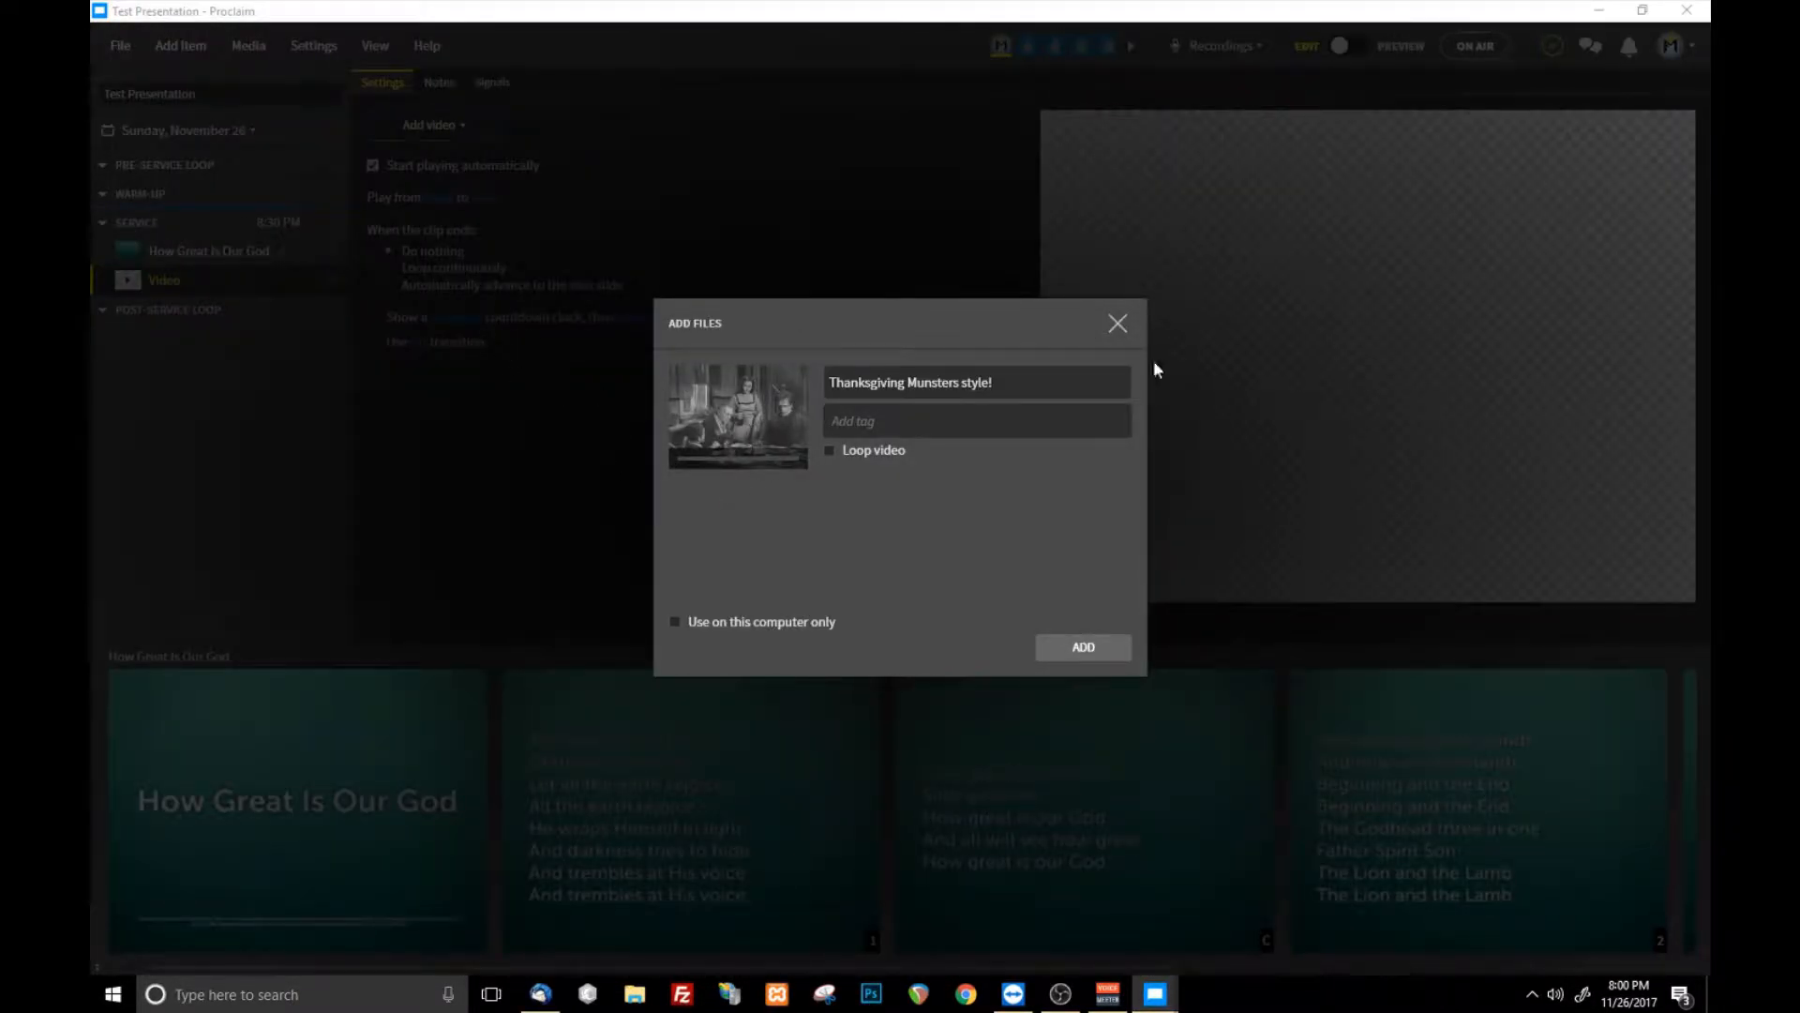
{"action": "left_click", "coordinate": [1112, 647]}
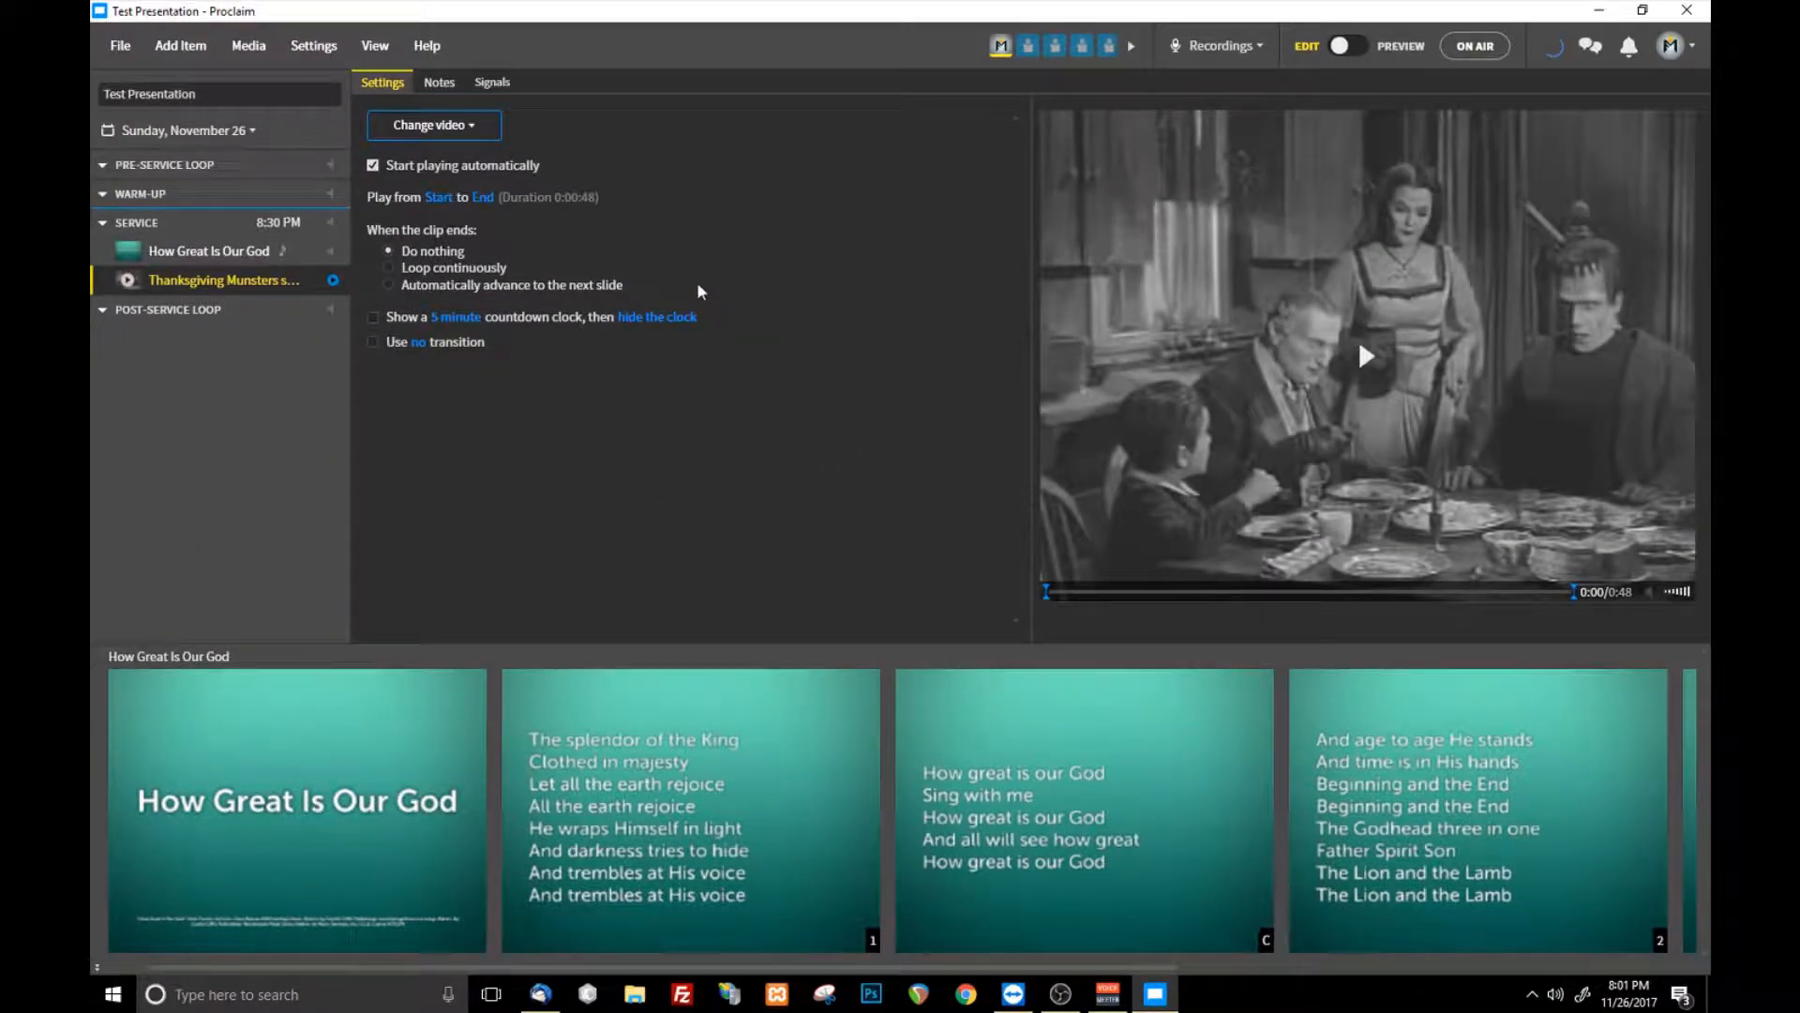
- Review the options for replacing the video, and examine the files of the Downloads folder in File Explorer
{"action": "left_click", "coordinate": [475, 136]}
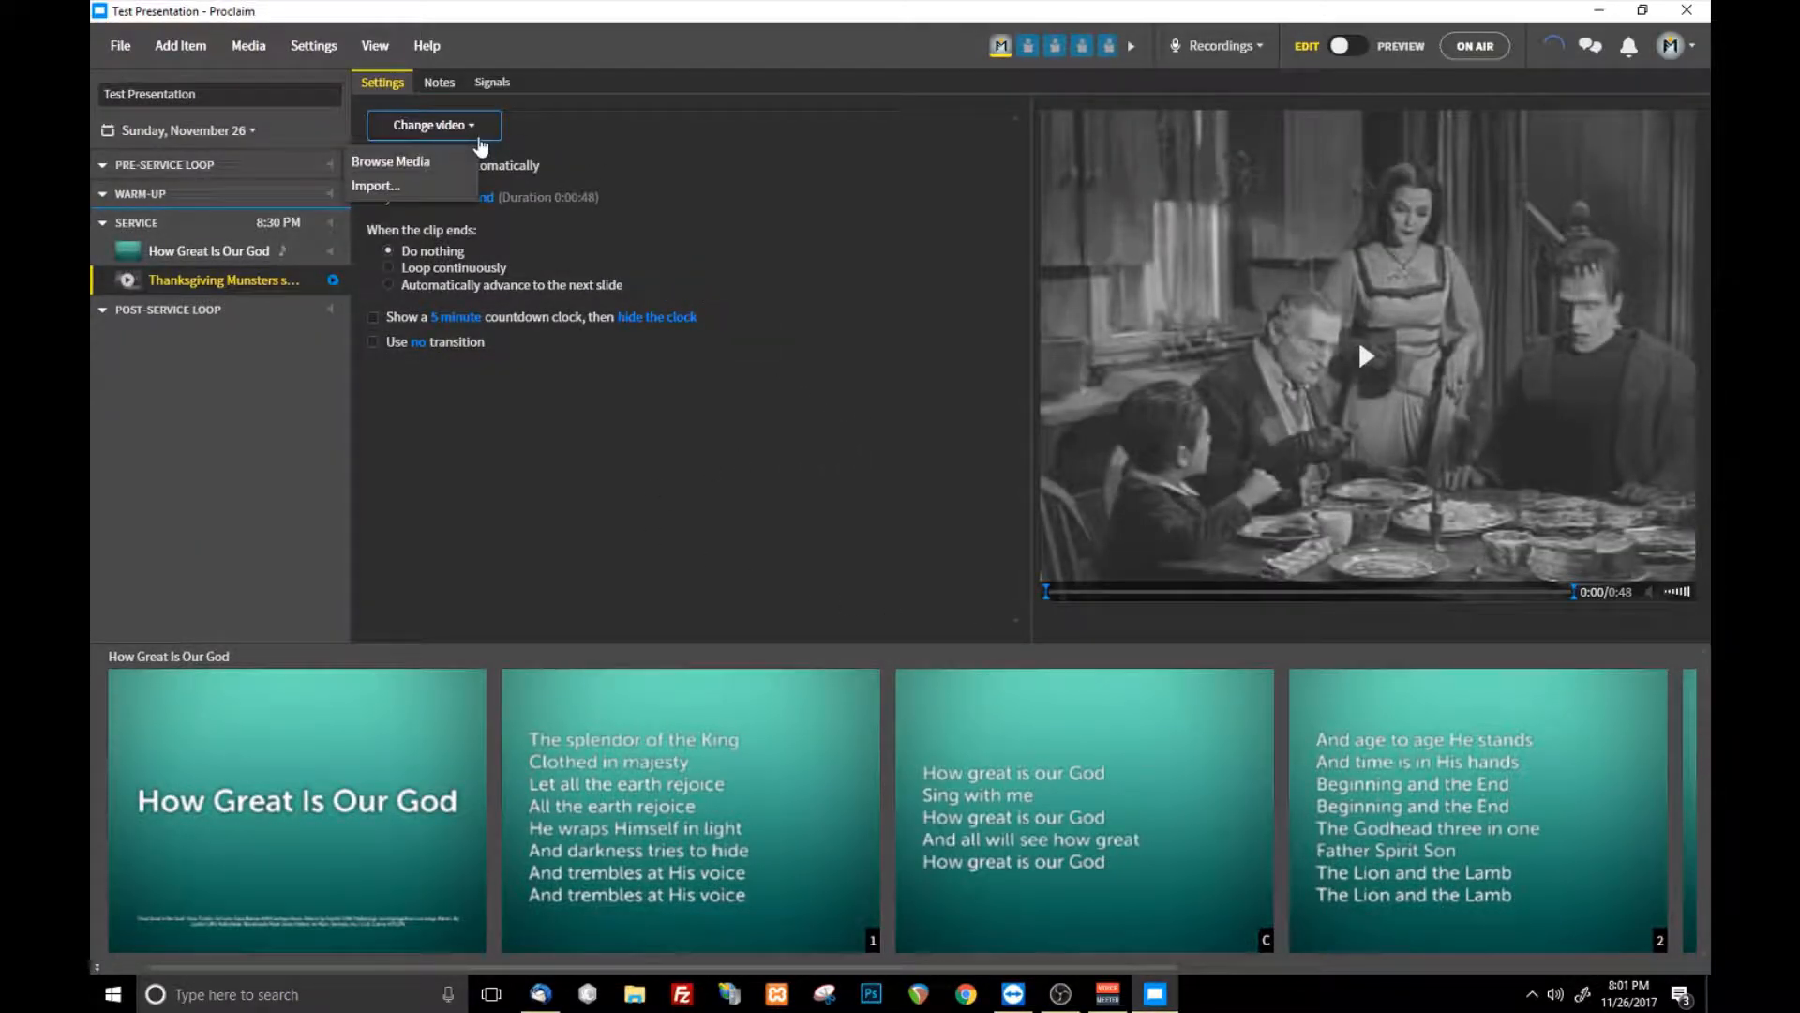
{"action": "left_click", "coordinate": [847, 556]}
{"action": "left_click", "coordinate": [180, 45]}
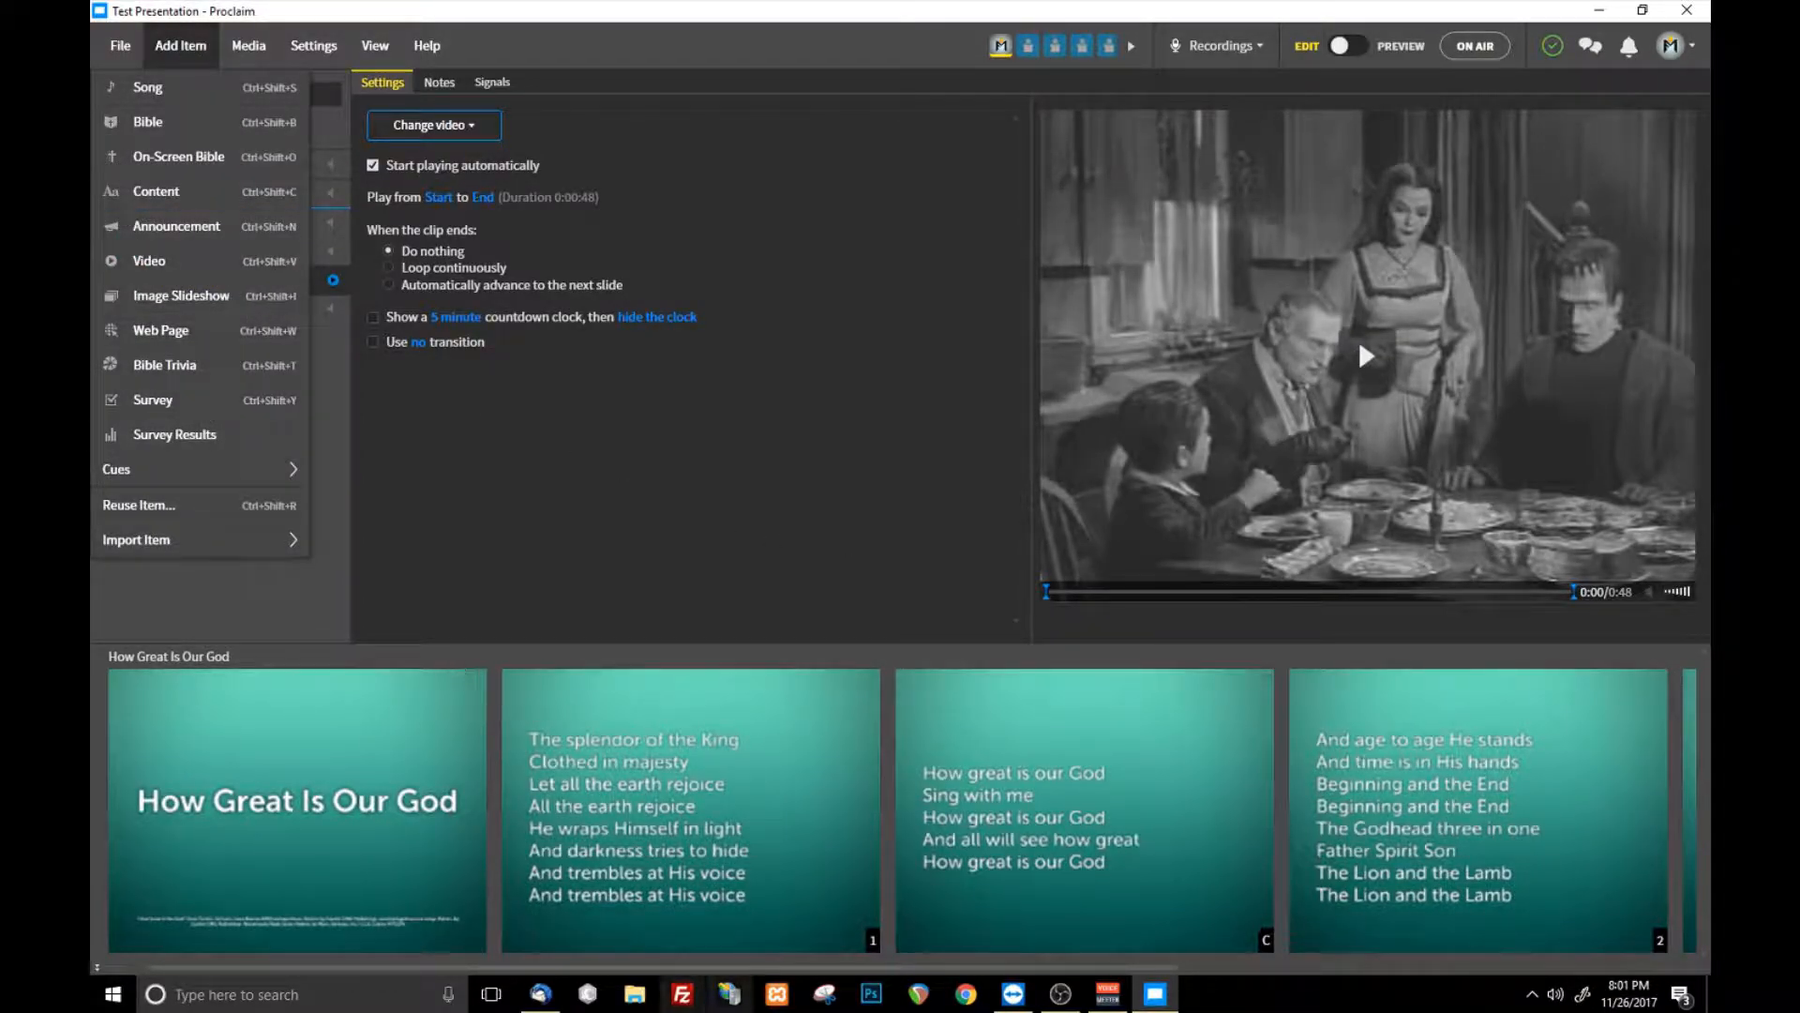
{"action": "left_click", "coordinate": [635, 996]}
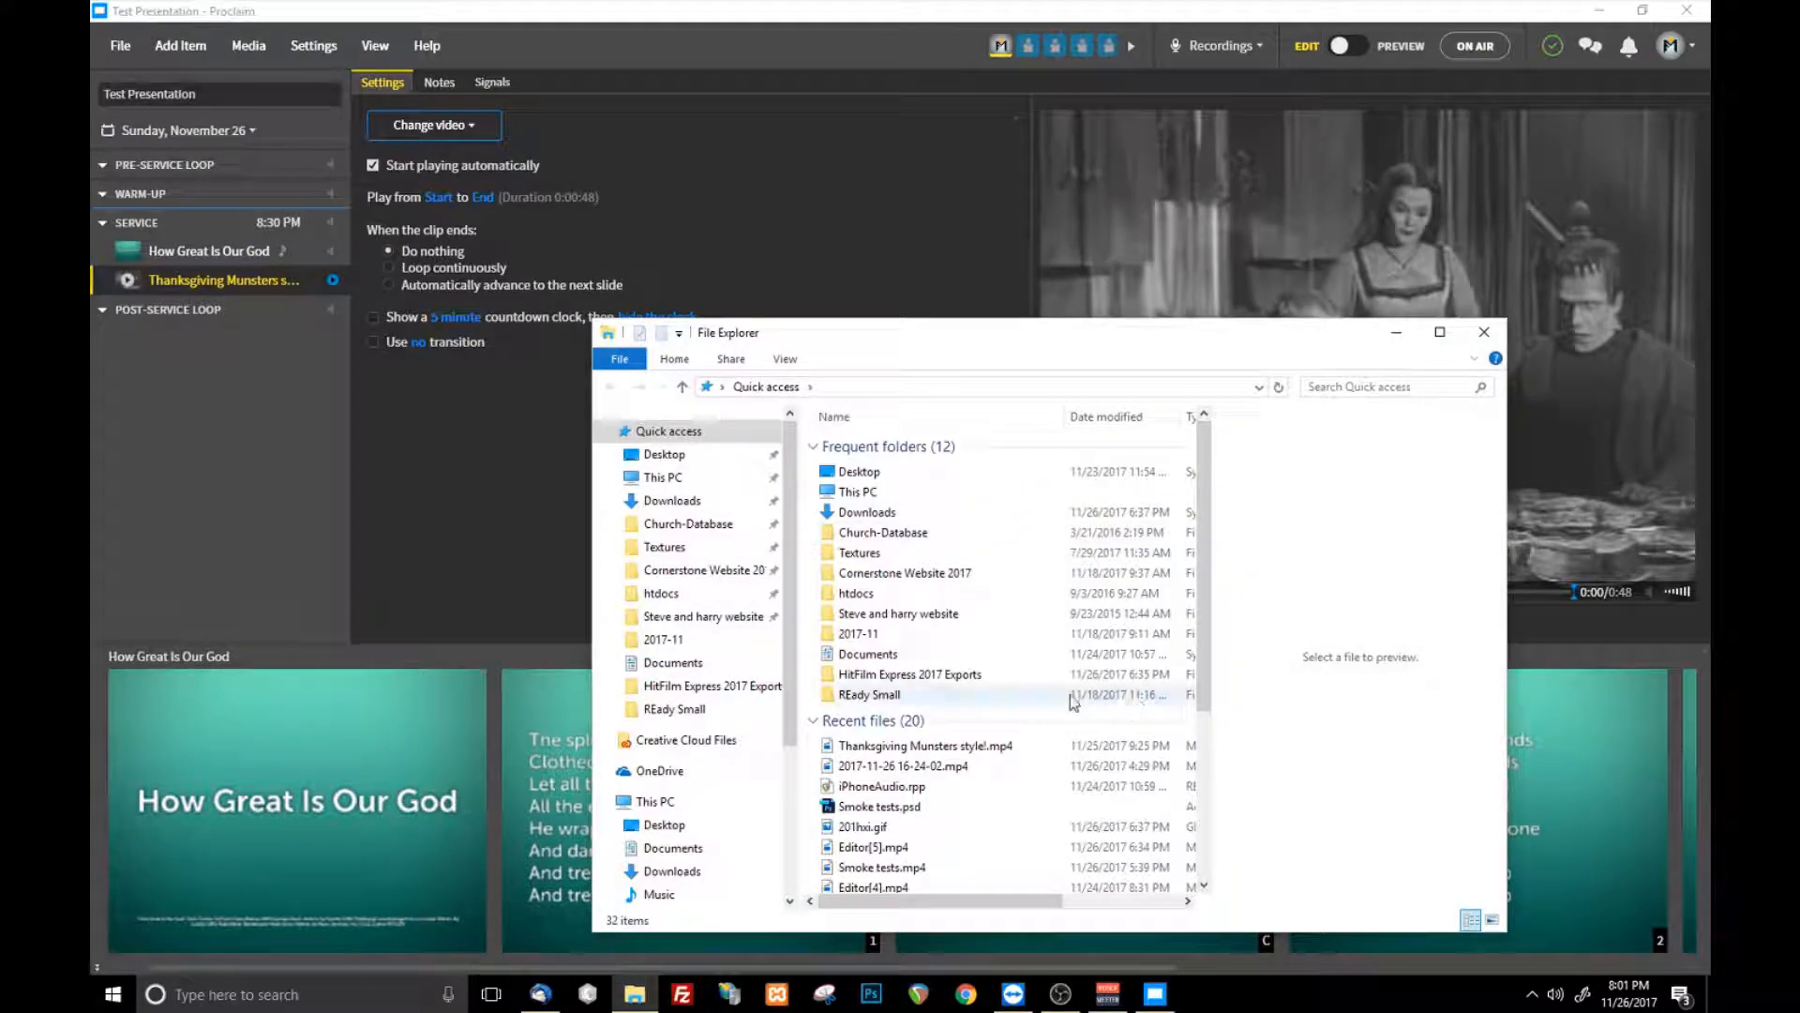
{"action": "left_click", "coordinate": [692, 500]}
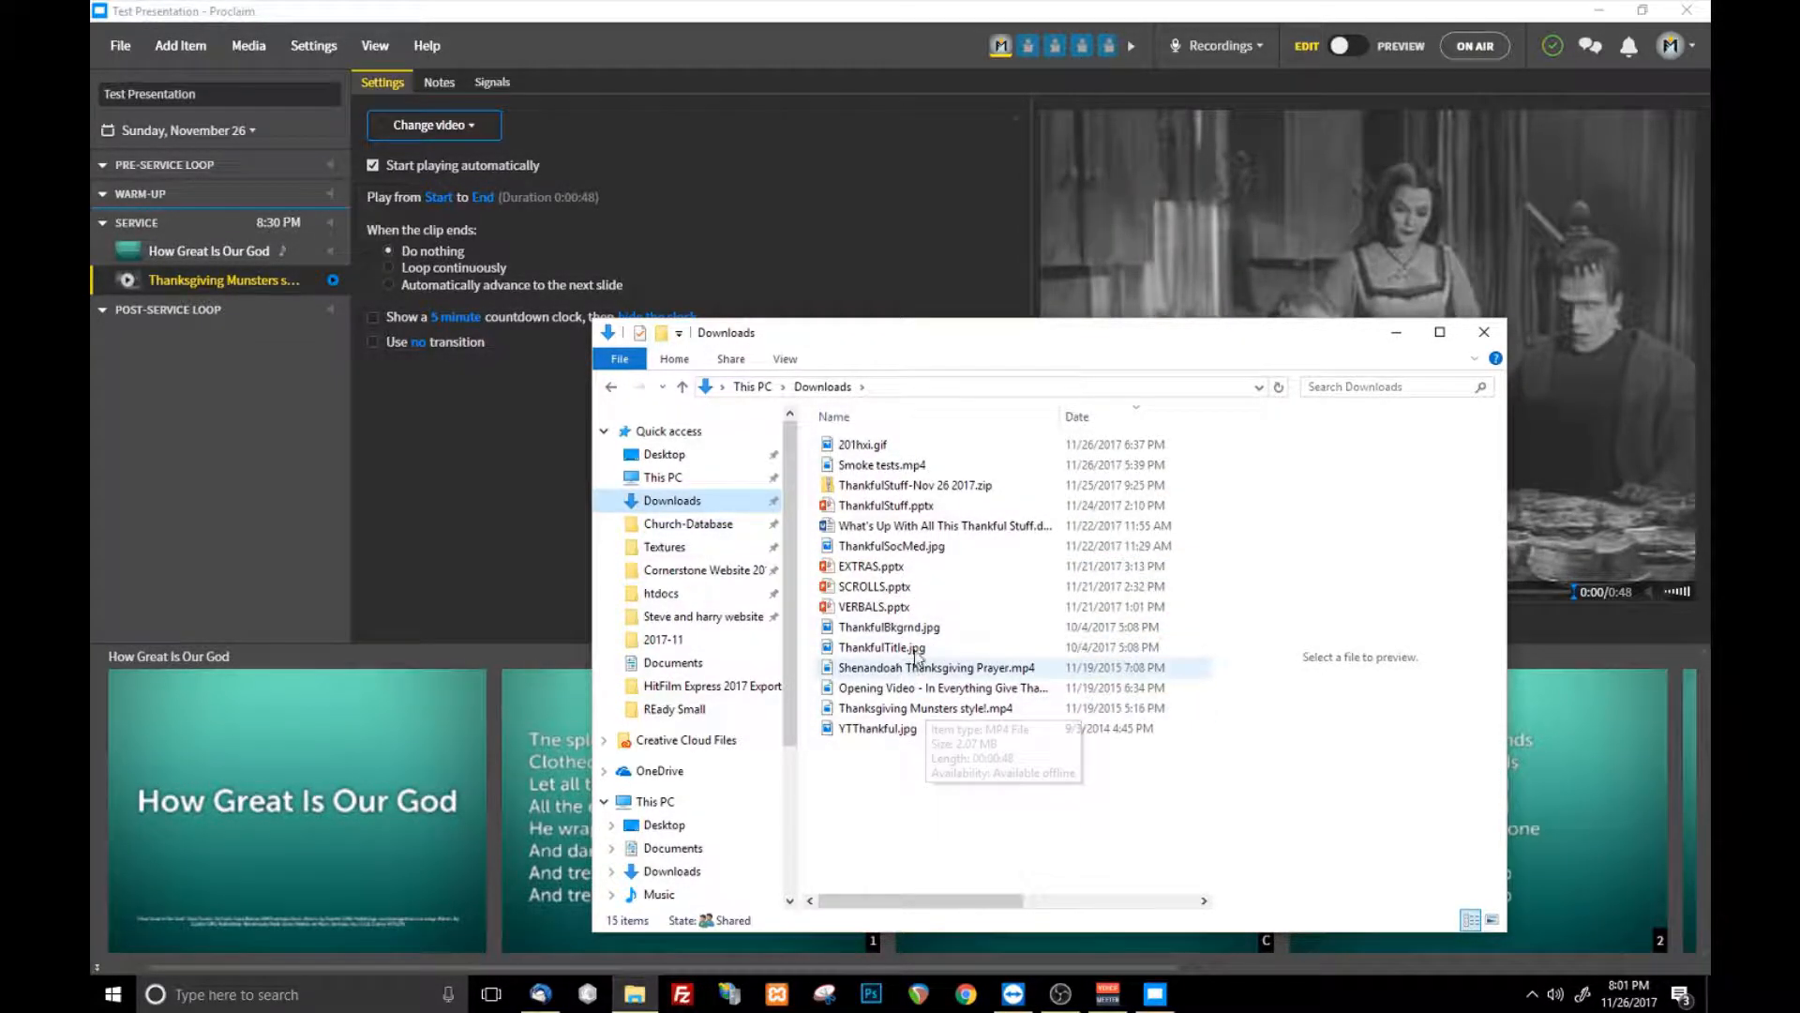
- Add a video item after the Thanksgiving video and compare its importable files with the full Downloads folder, without importing any
{"action": "left_click", "coordinate": [172, 47]}
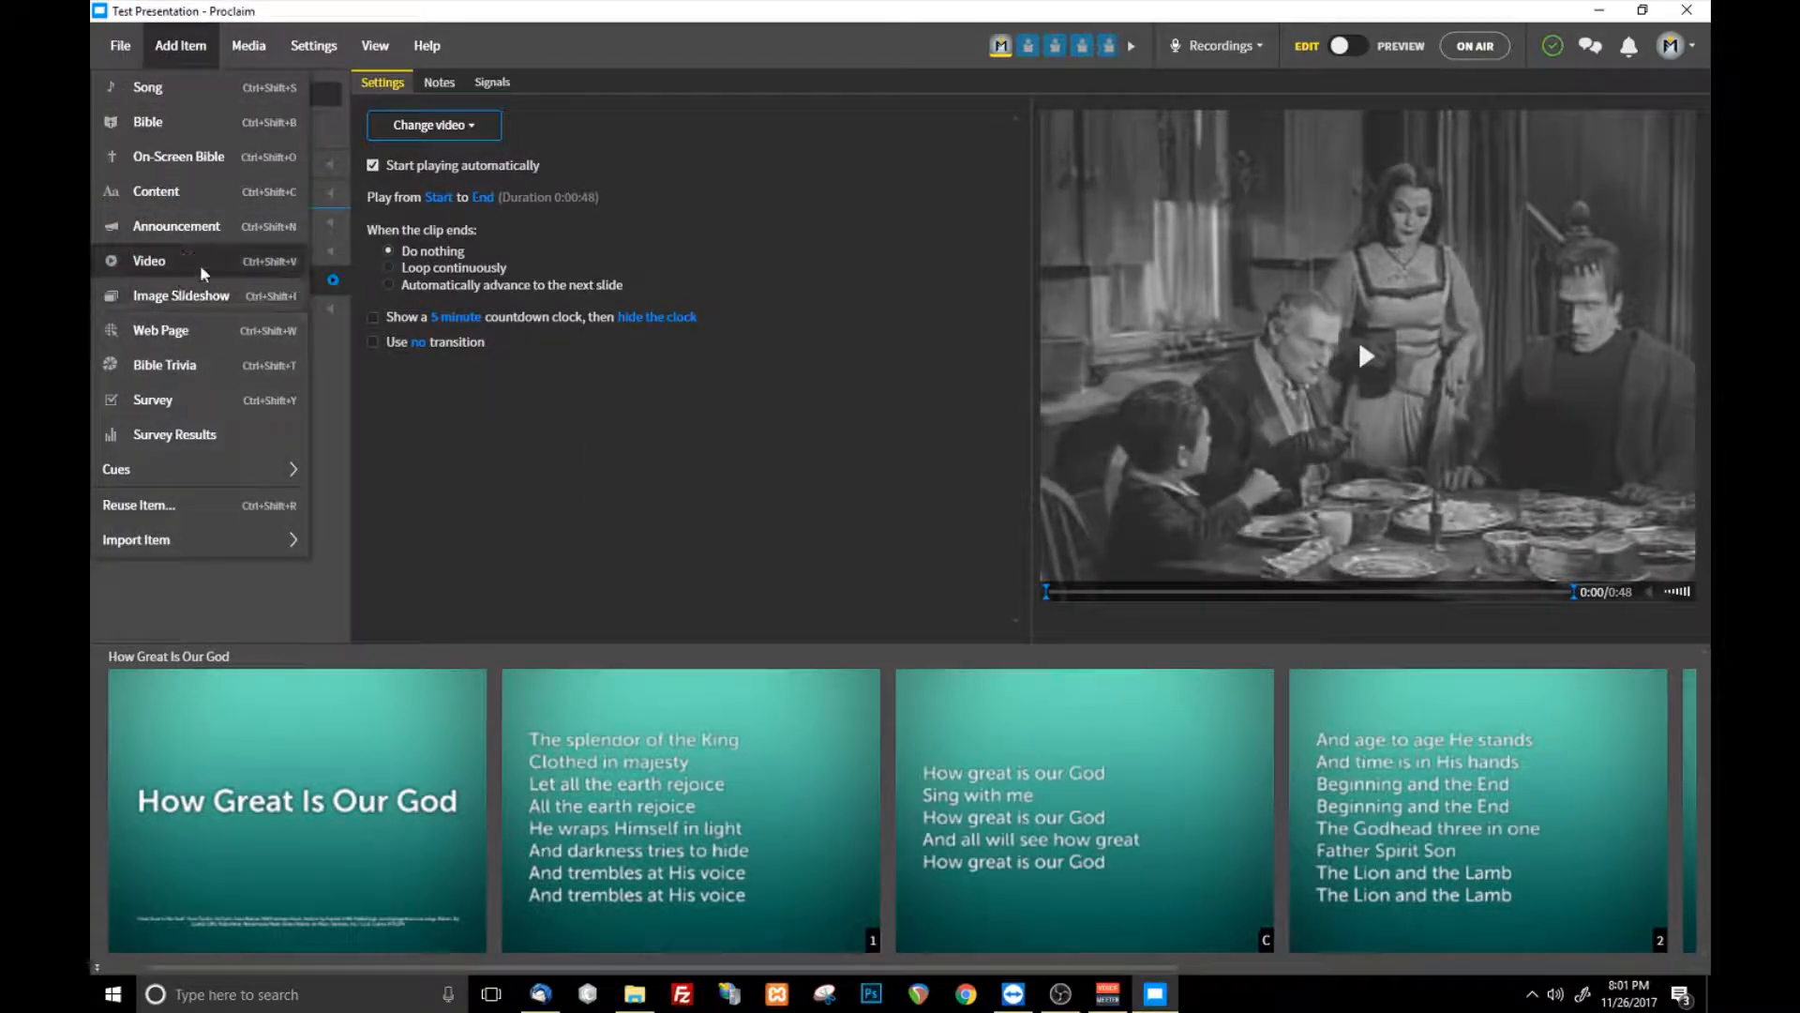
{"action": "left_click", "coordinate": [192, 289]}
{"action": "left_click", "coordinate": [487, 125]}
{"action": "left_click", "coordinate": [433, 182]}
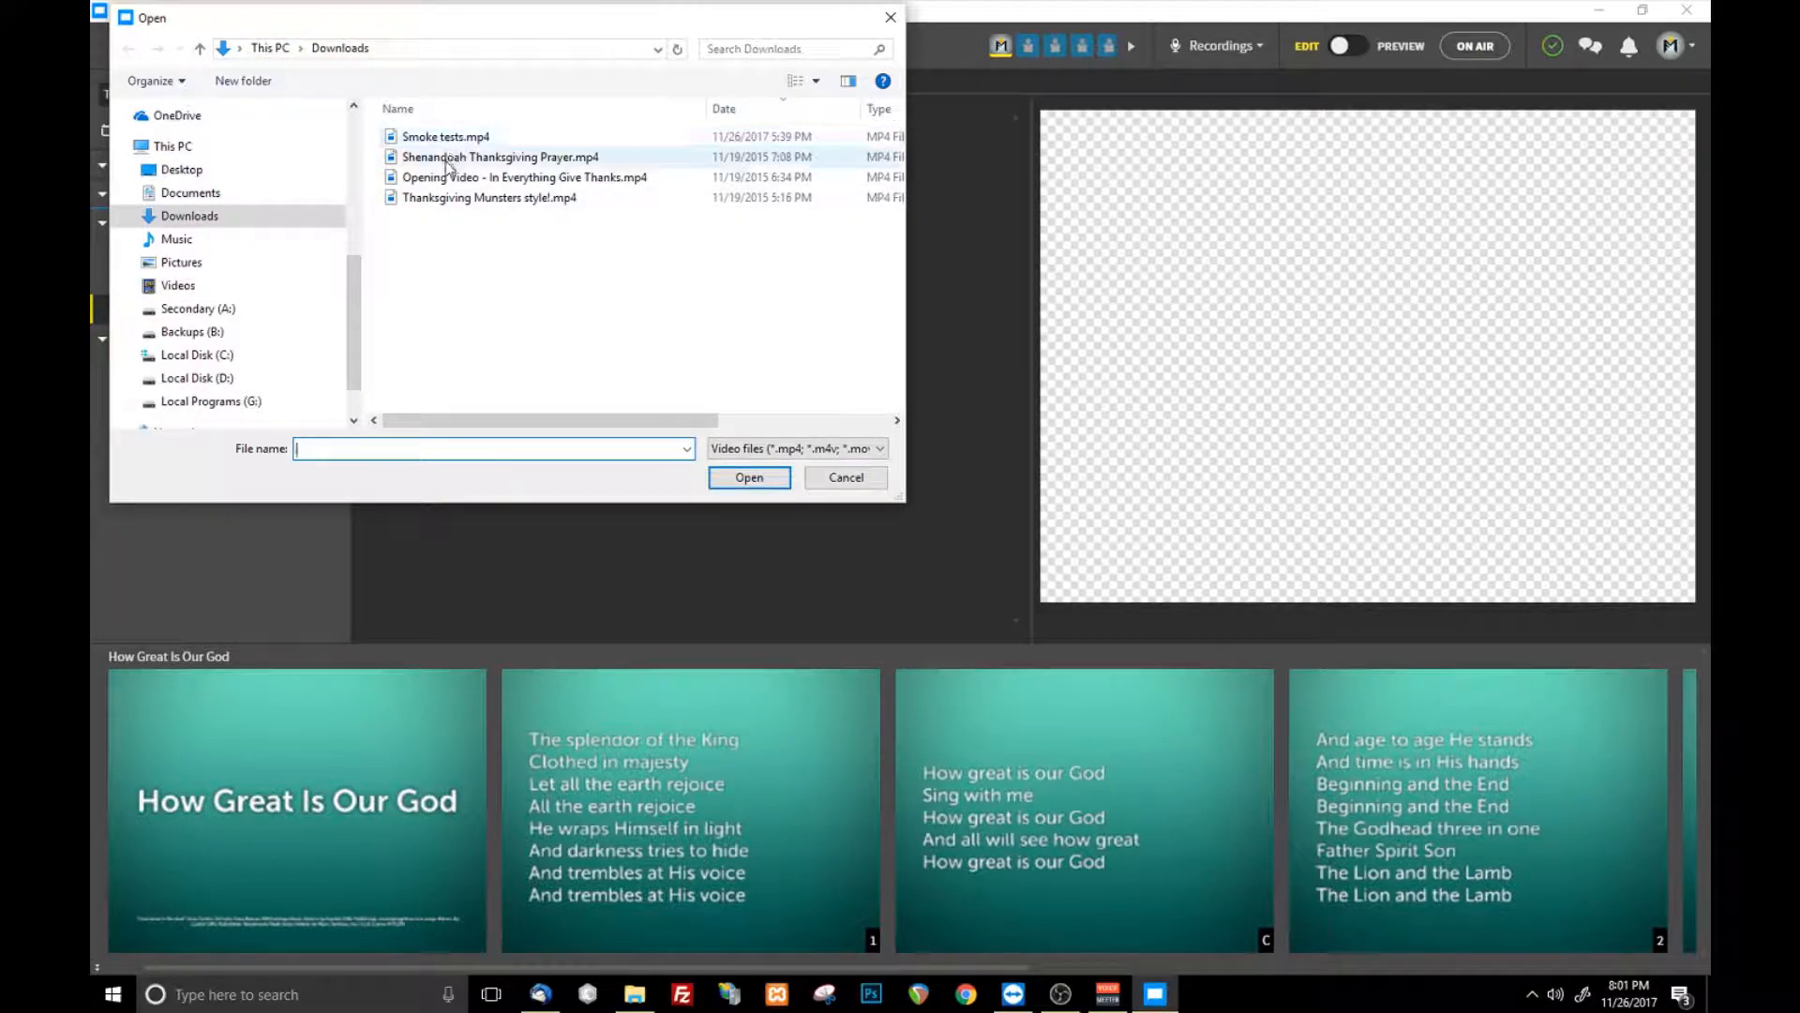
{"action": "left_click", "coordinate": [635, 994]}
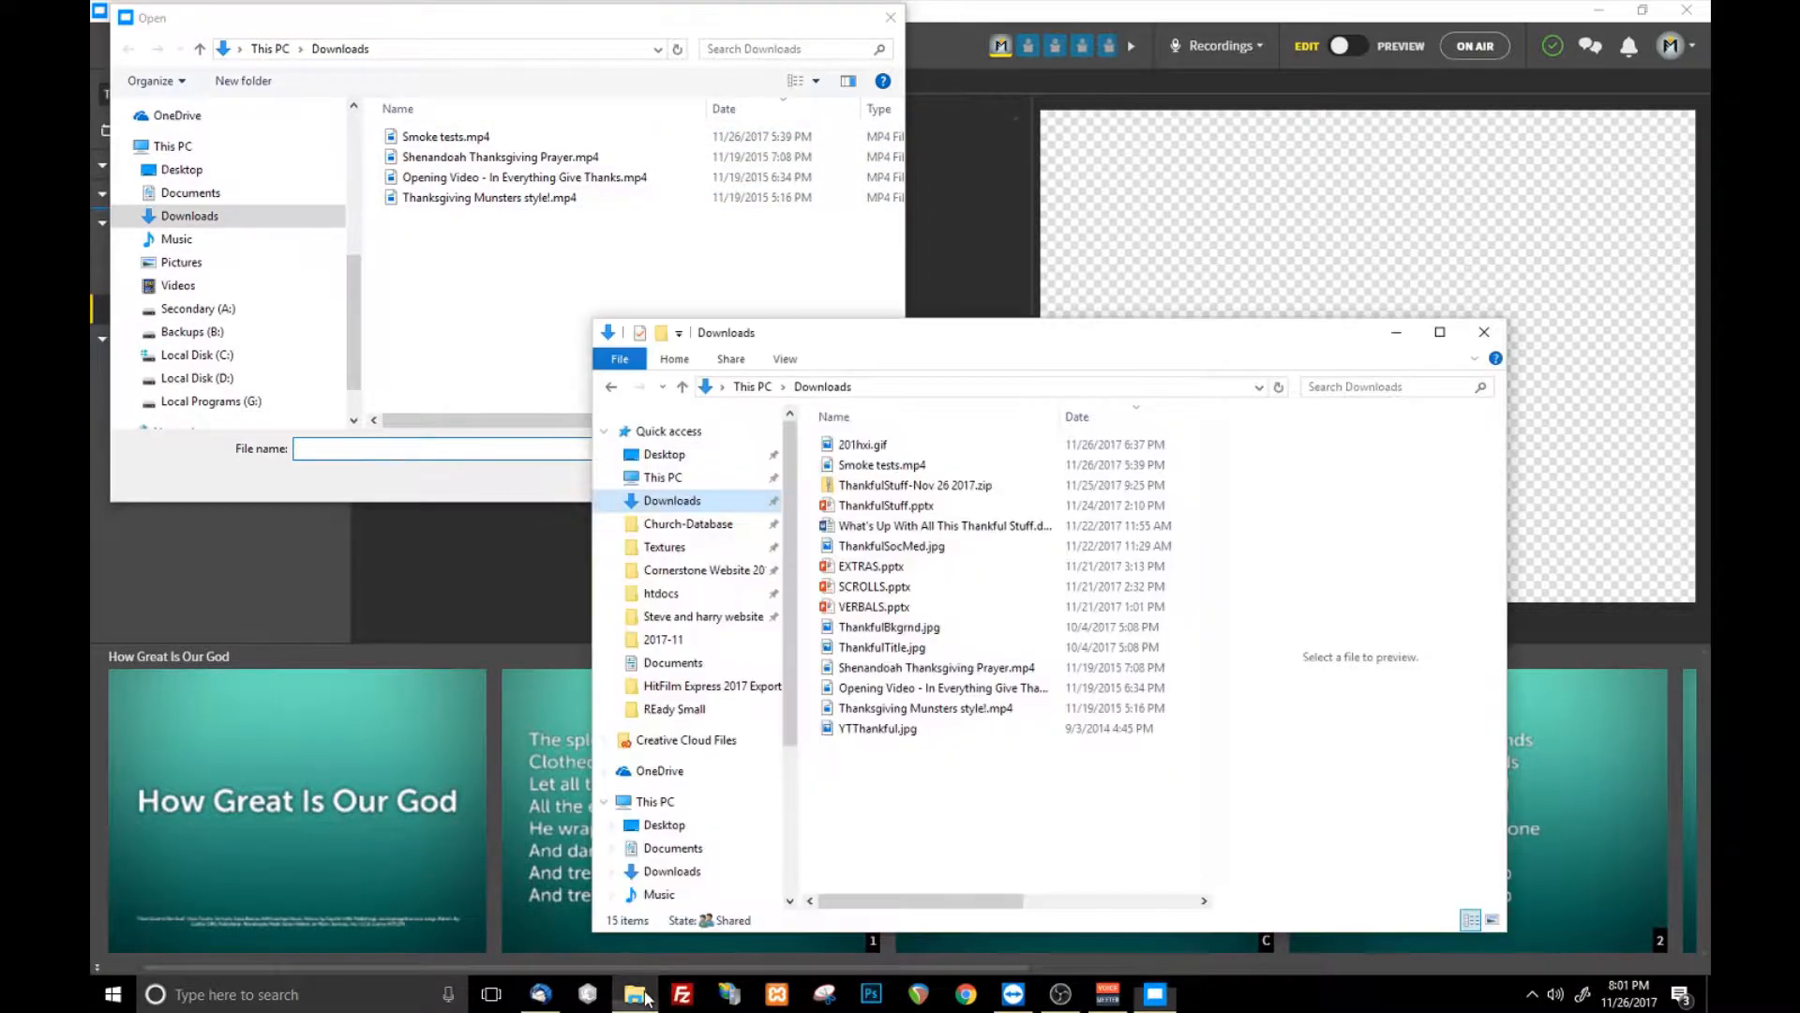
{"action": "left_click", "coordinate": [823, 21]}
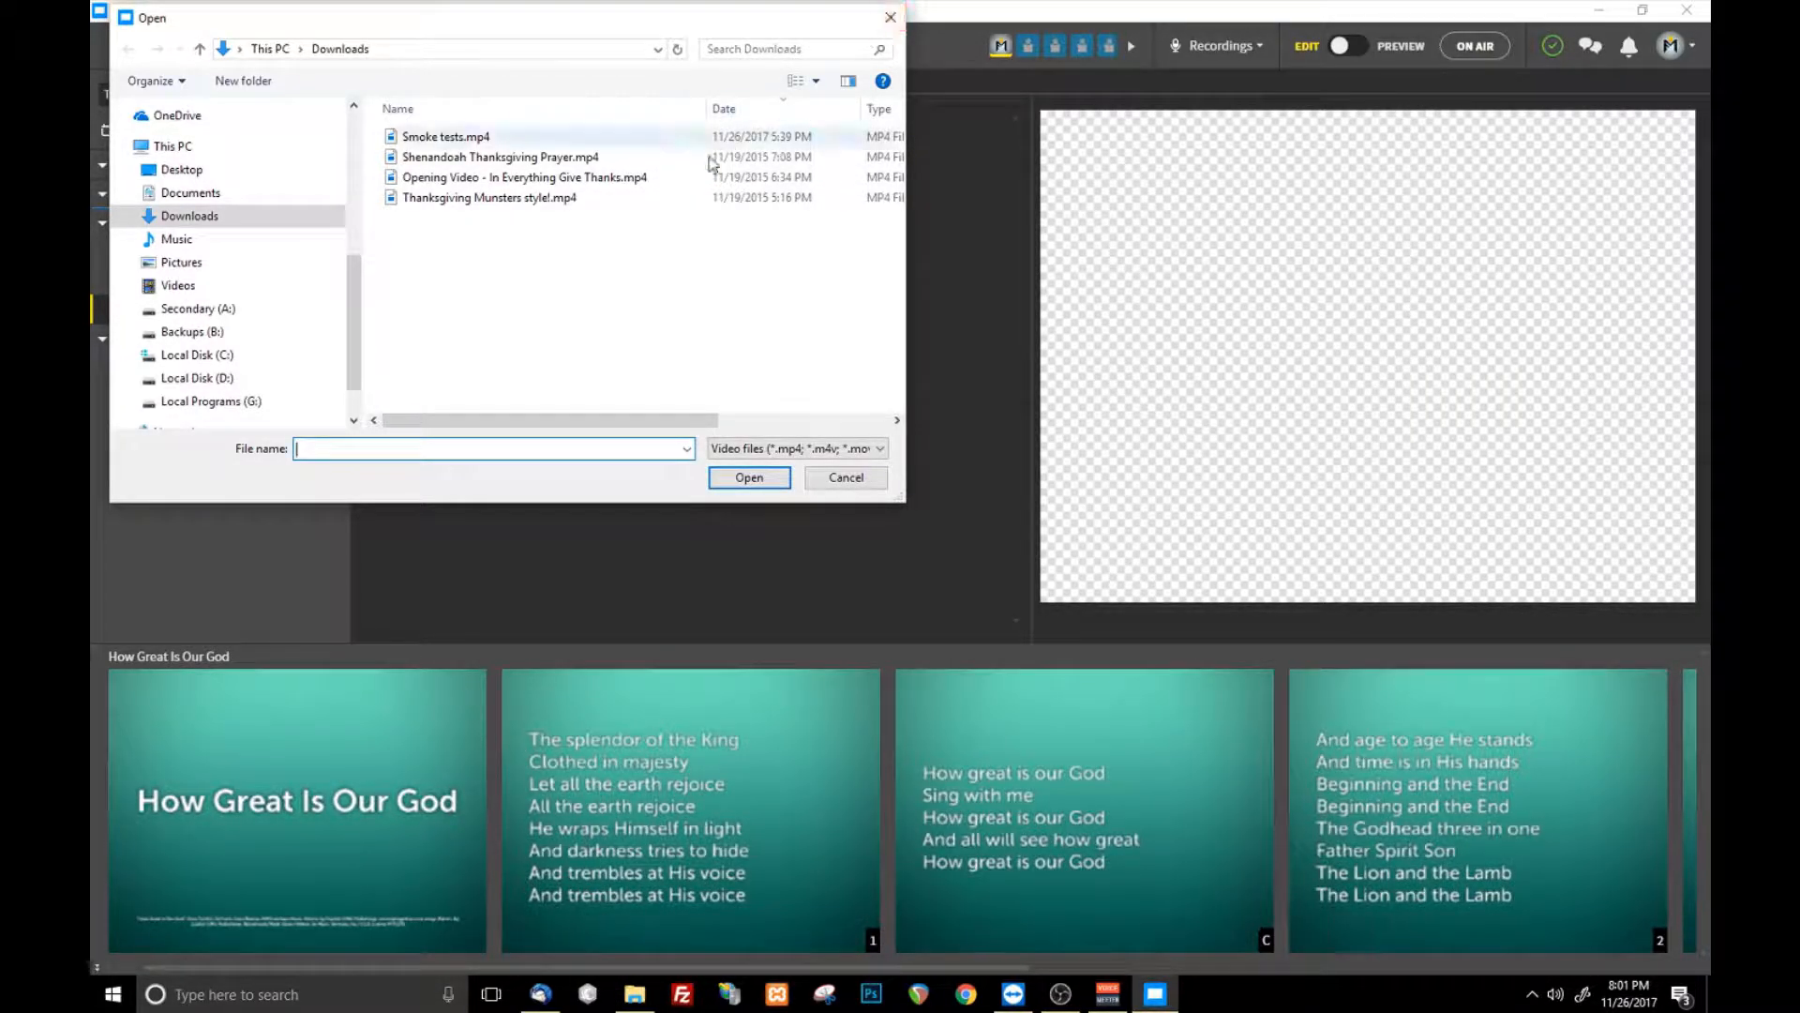
{"action": "left_click", "coordinate": [864, 479]}
- Add one more empty video item at the end of the service
{"action": "left_click", "coordinate": [188, 51]}
{"action": "left_click", "coordinate": [187, 270]}
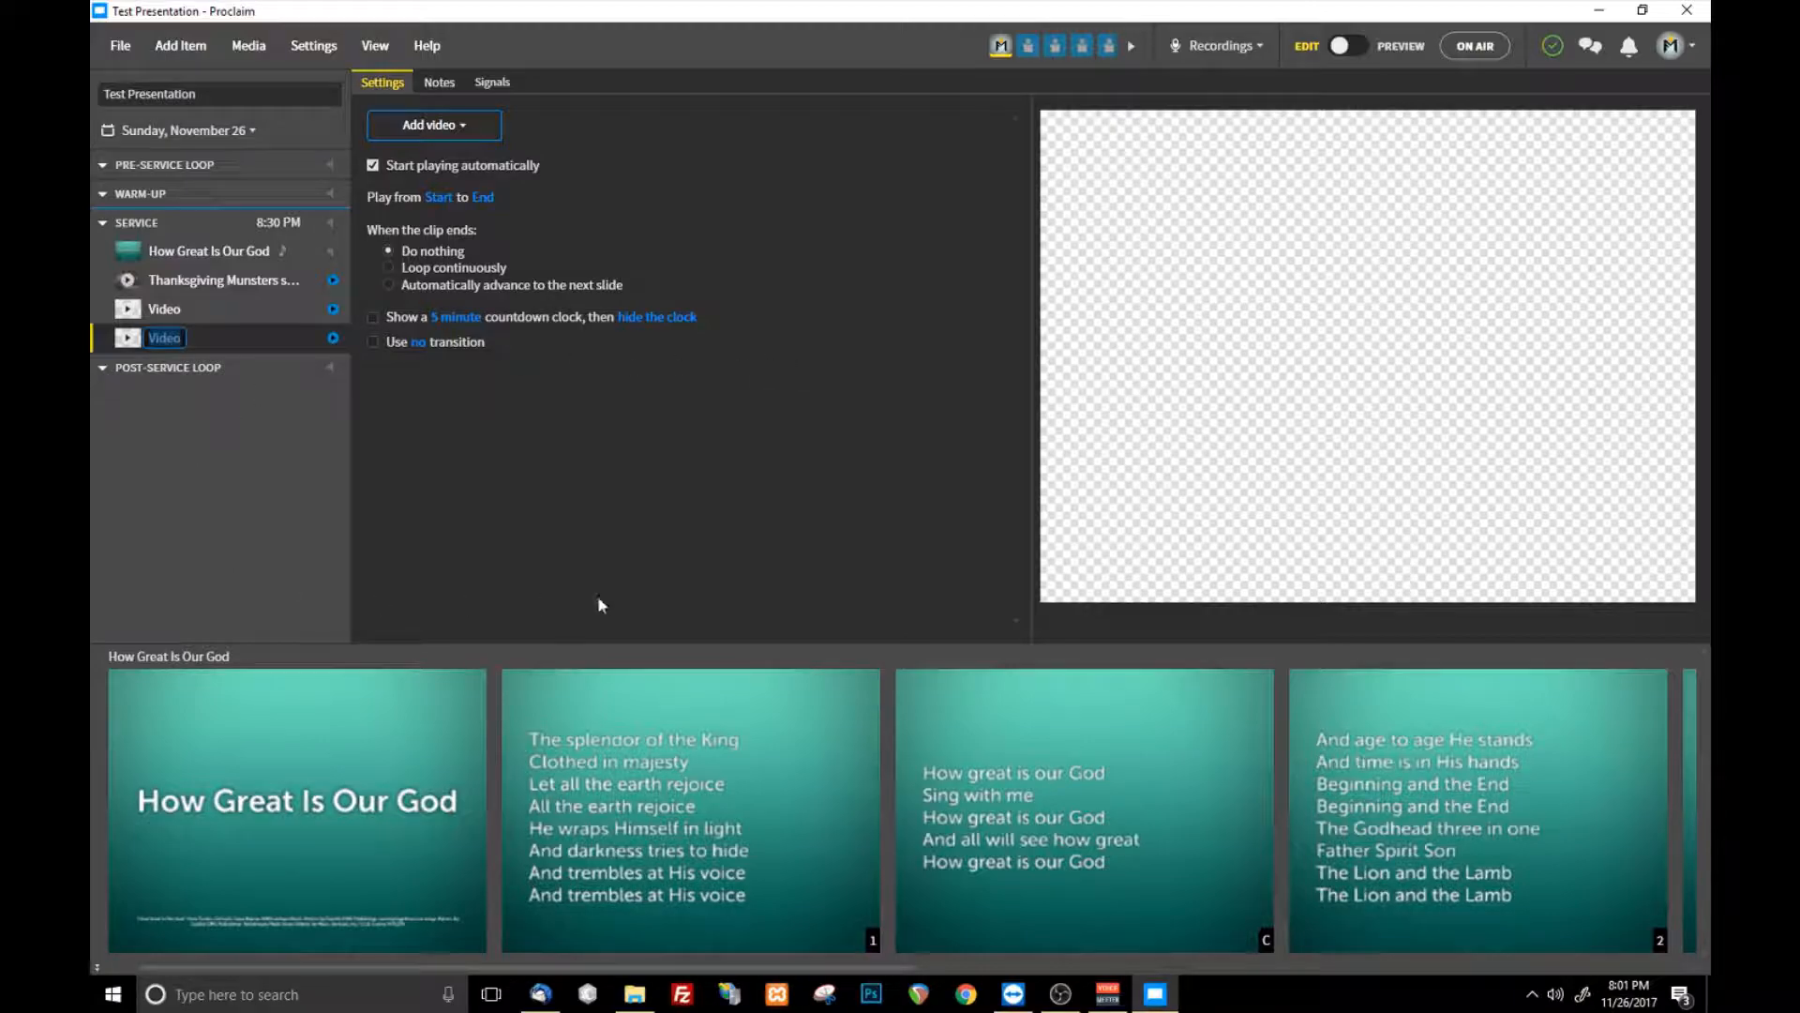
{"action": "left_click", "coordinate": [483, 563]}
- Add an image slideshow item to the service and browse the importable images in Downloads without choosing any
{"action": "left_click", "coordinate": [183, 46]}
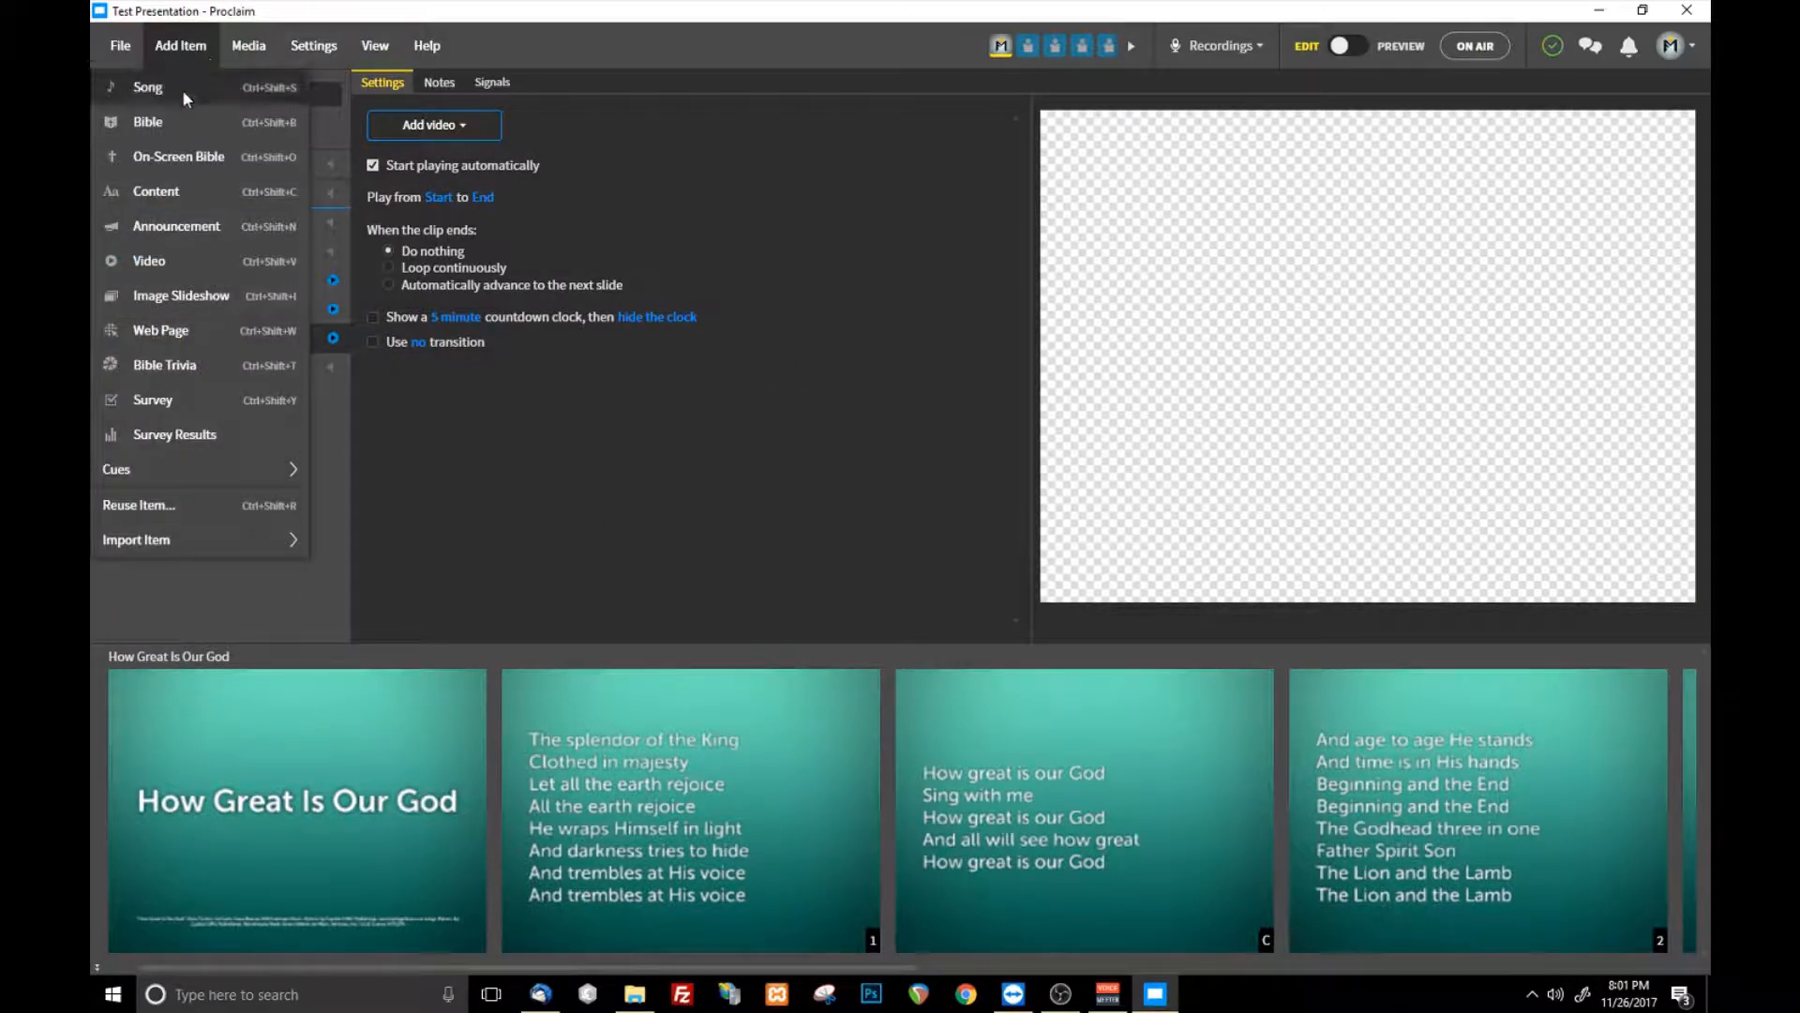
{"action": "left_click", "coordinate": [181, 295]}
{"action": "left_click", "coordinate": [460, 246]}
{"action": "left_click", "coordinate": [419, 300]}
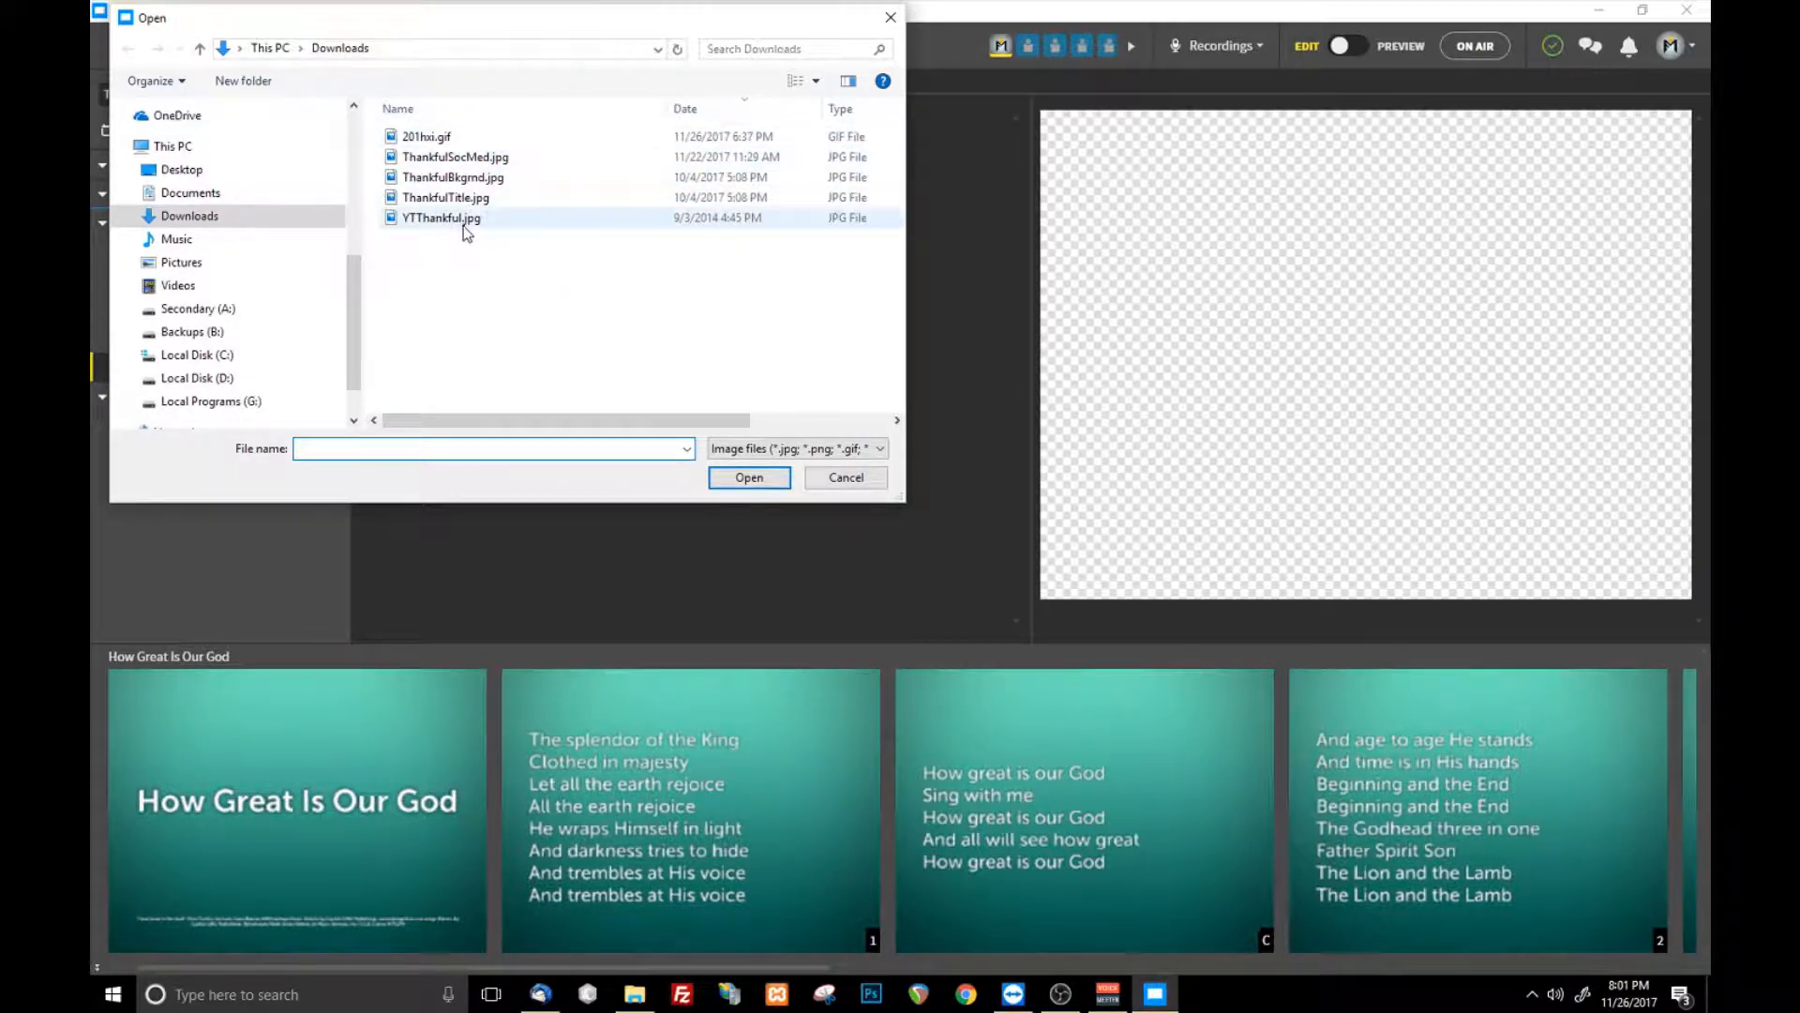
{"action": "left_click", "coordinate": [835, 478]}
- Browse the PowerPoint files available for import in Downloads without choosing any
{"action": "left_click", "coordinate": [171, 36]}
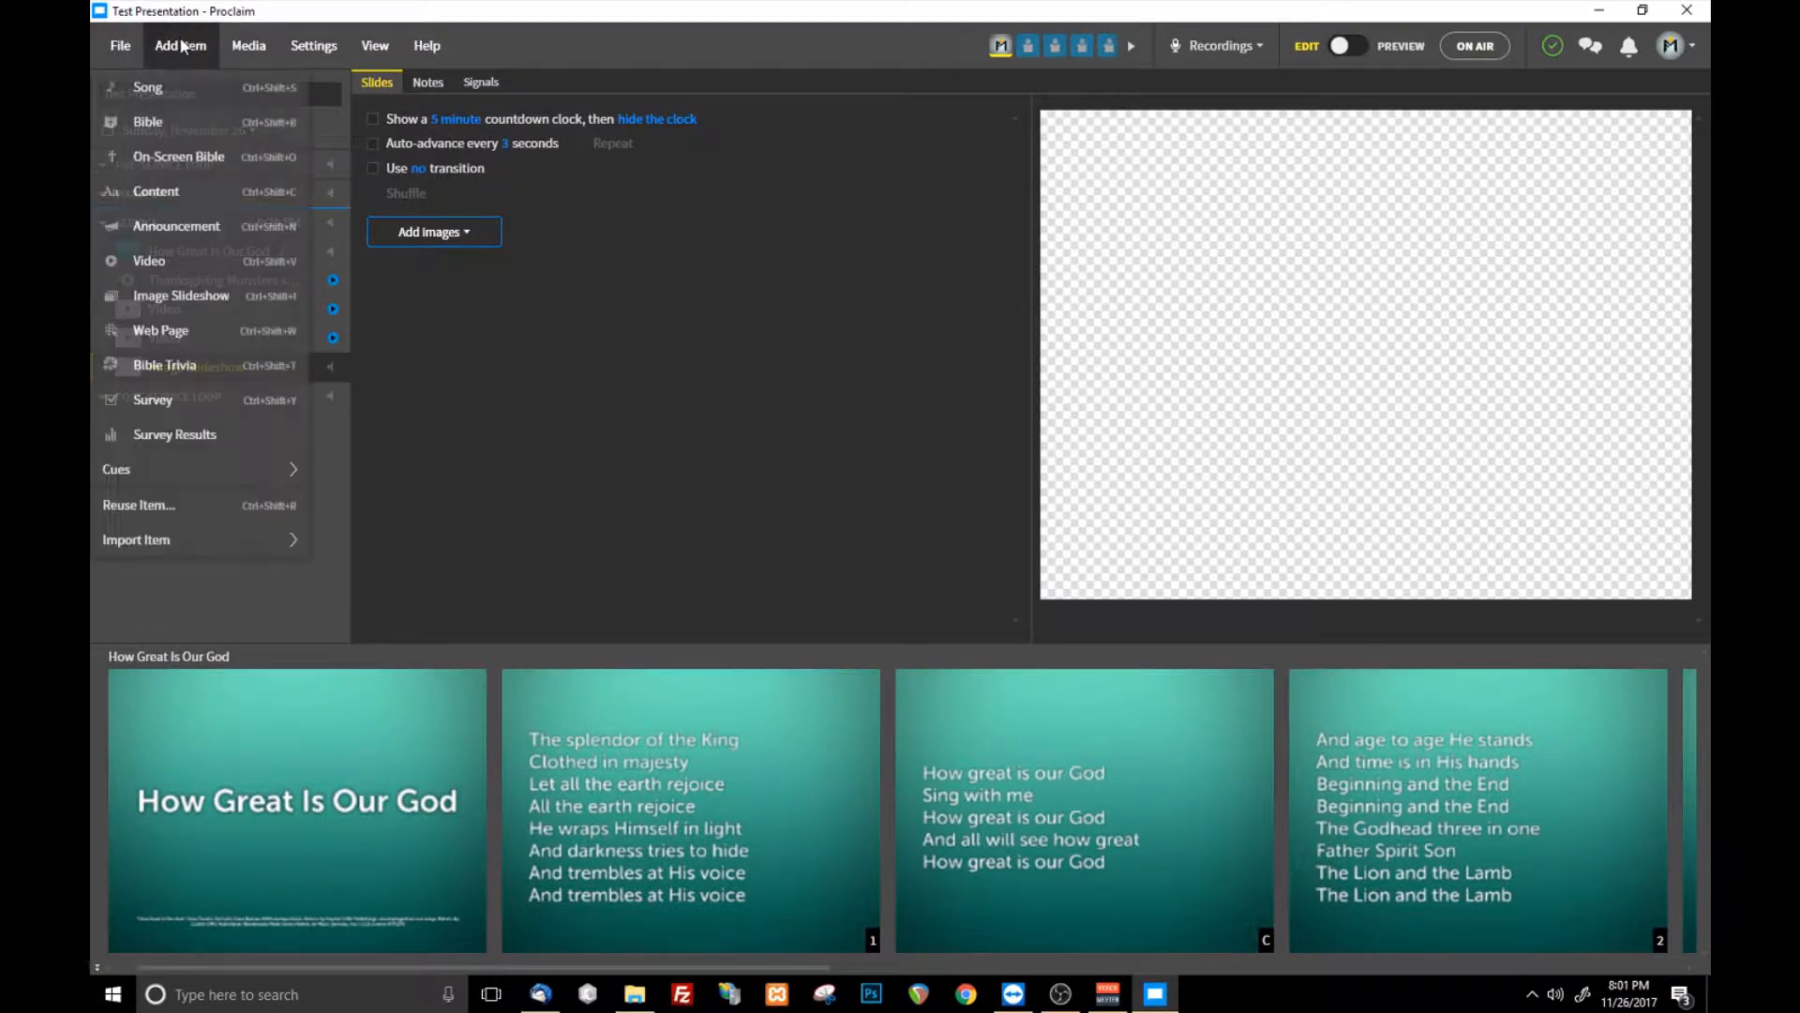
{"action": "mouse_move", "coordinate": [231, 536]}
{"action": "left_click", "coordinate": [337, 553]}
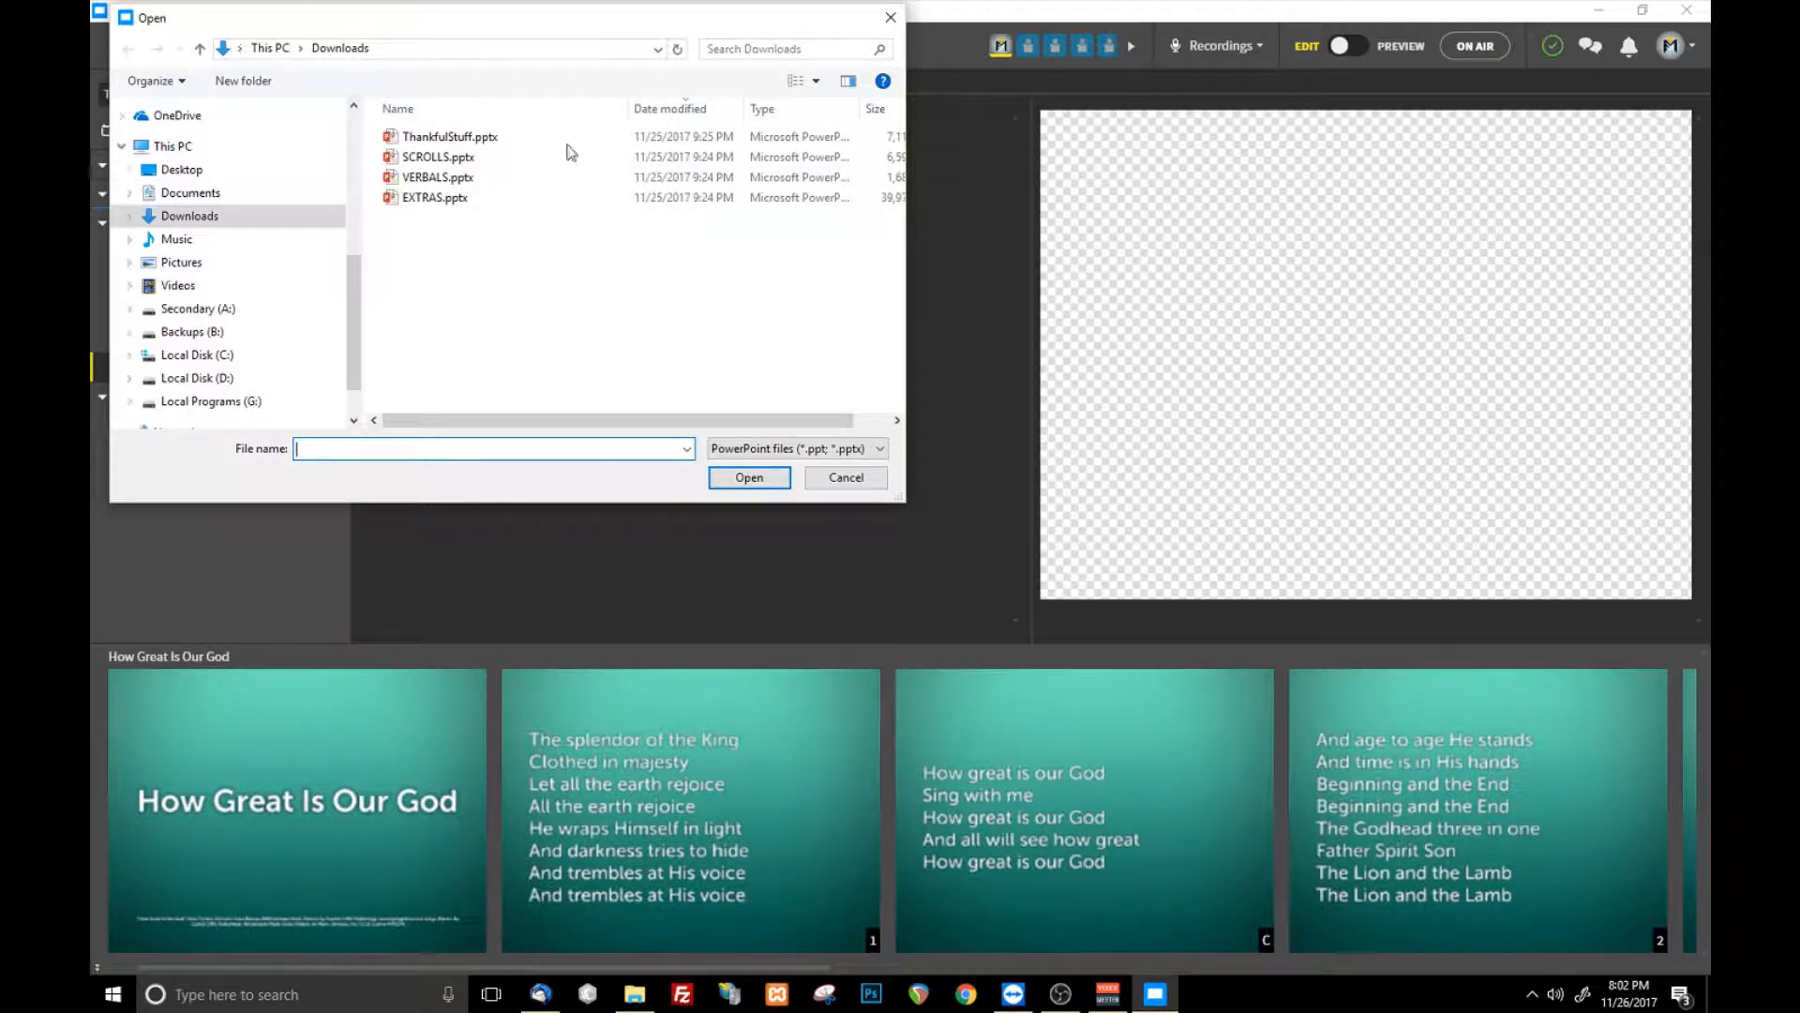
{"action": "left_click", "coordinate": [875, 483]}
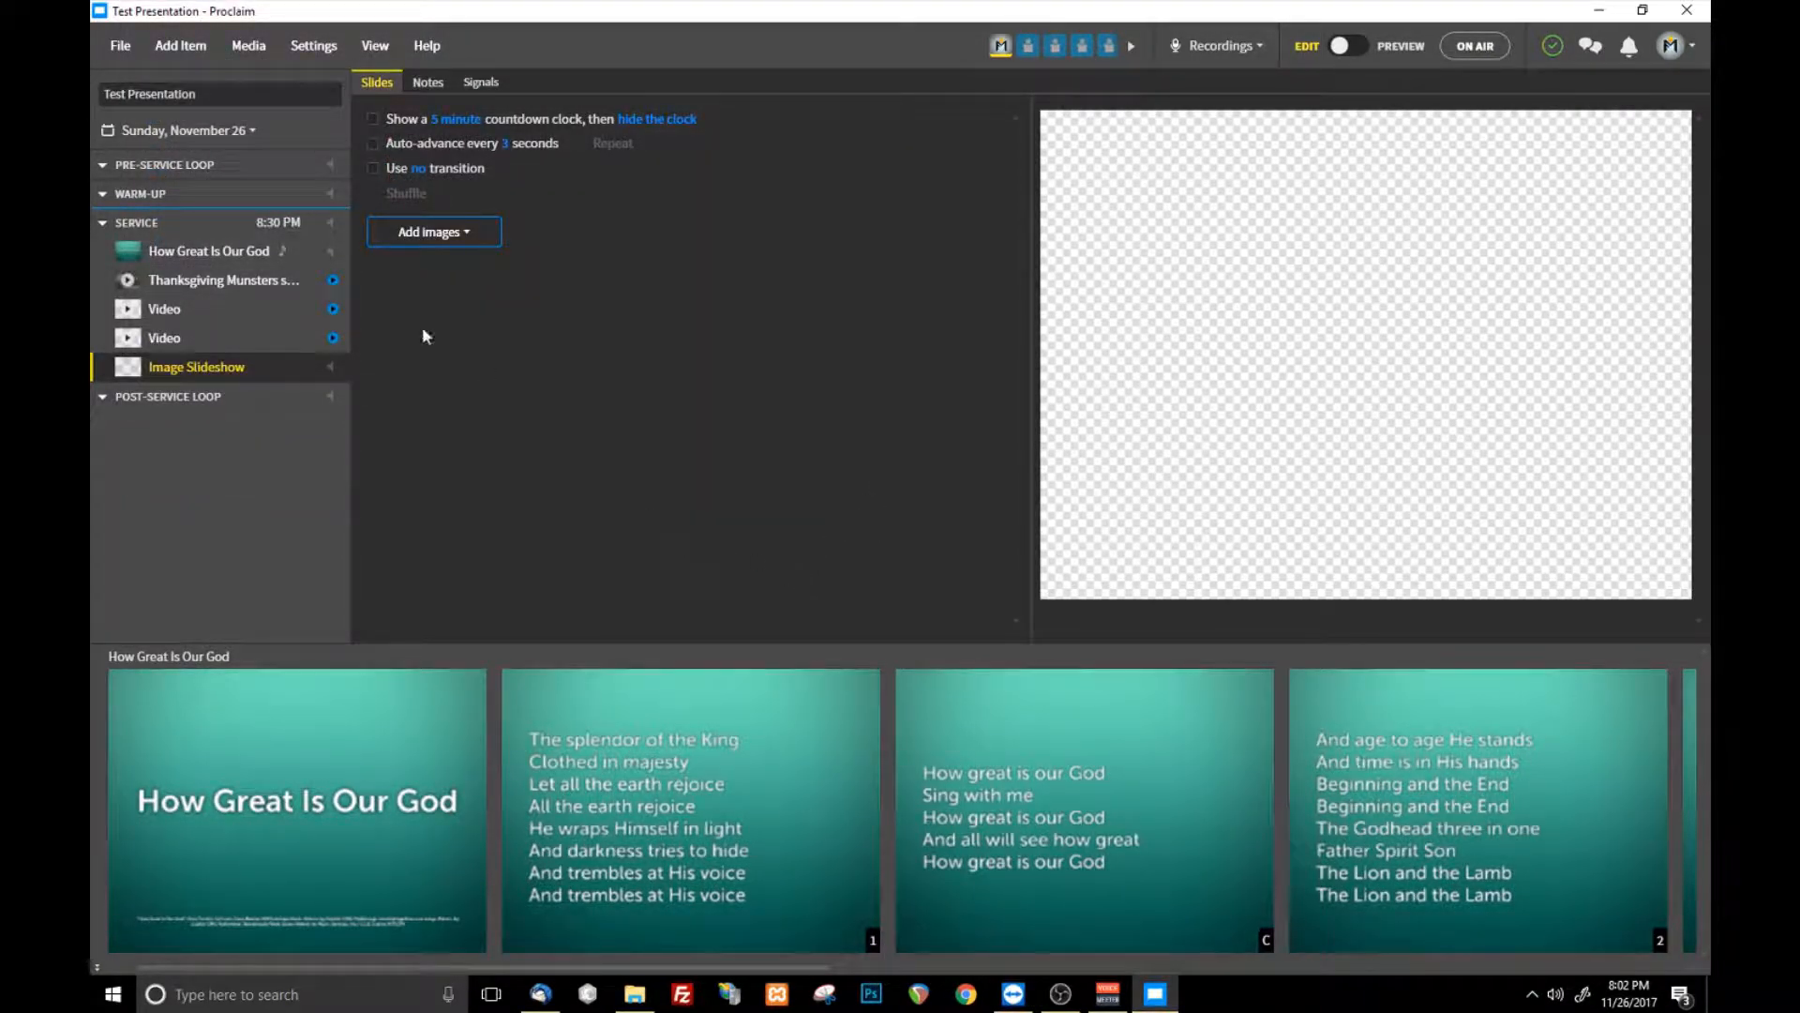
{"action": "left_click", "coordinate": [212, 41]}
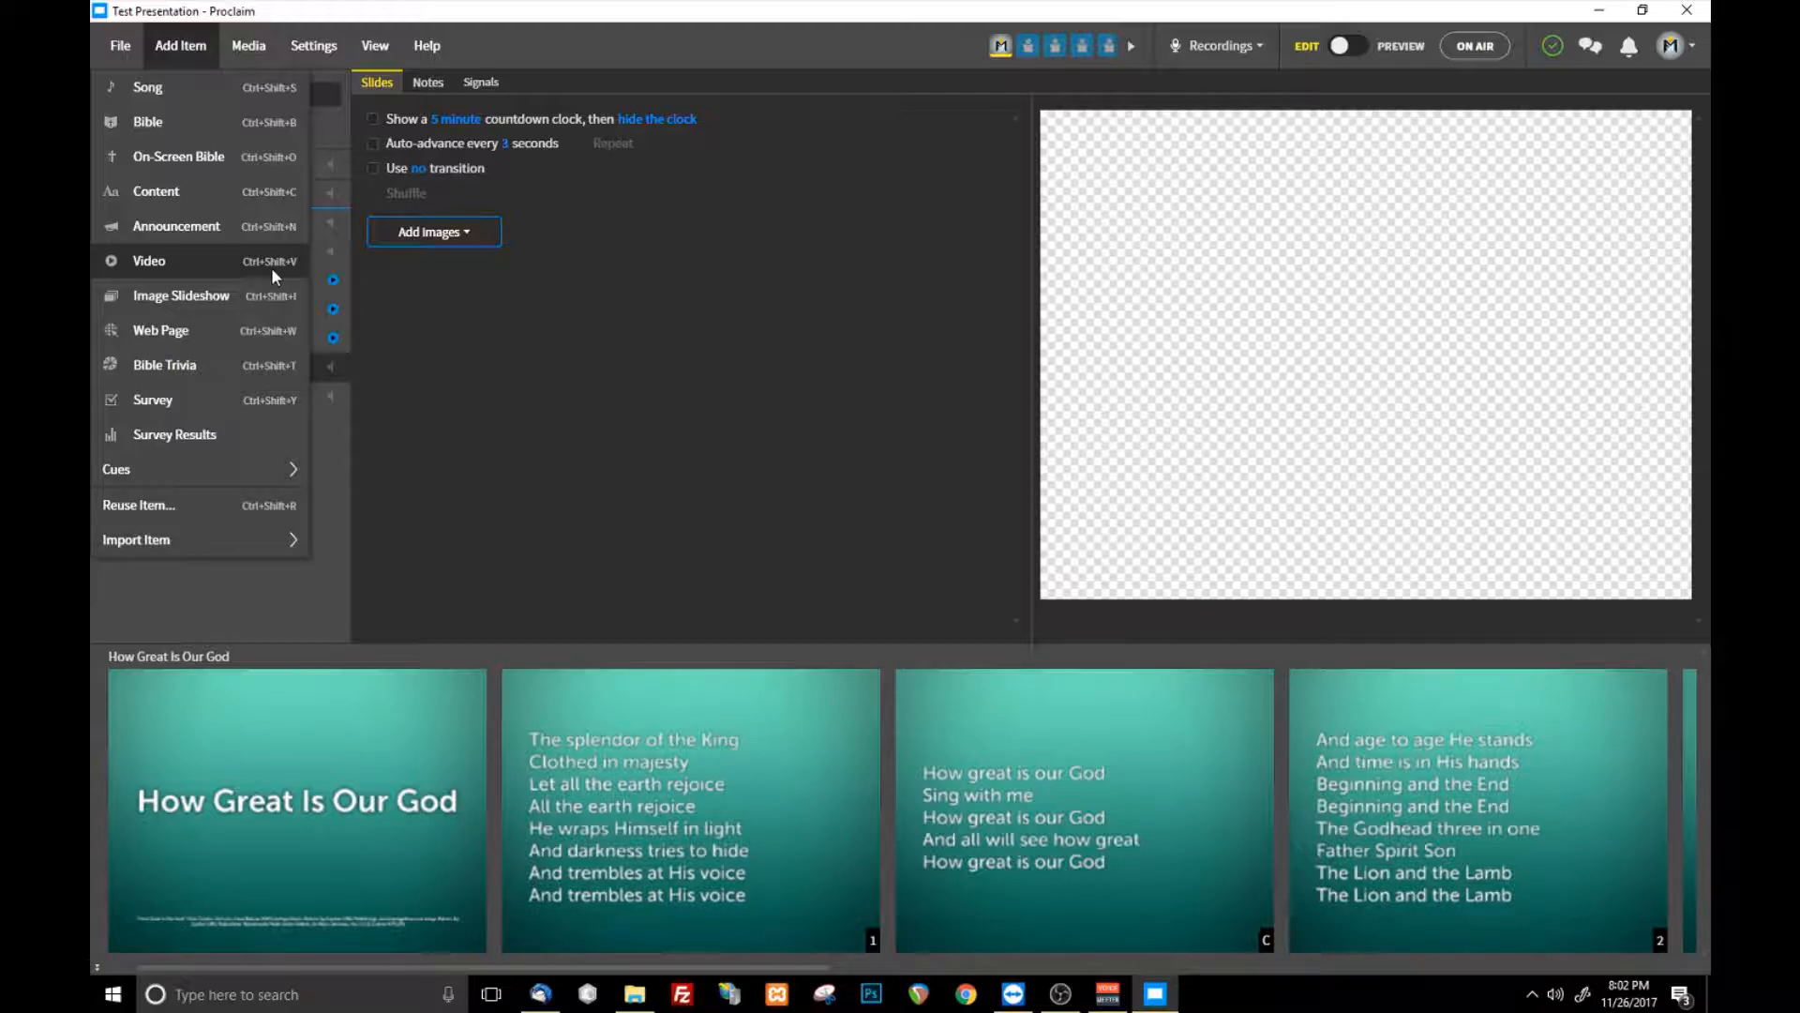
{"action": "left_click", "coordinate": [559, 429]}
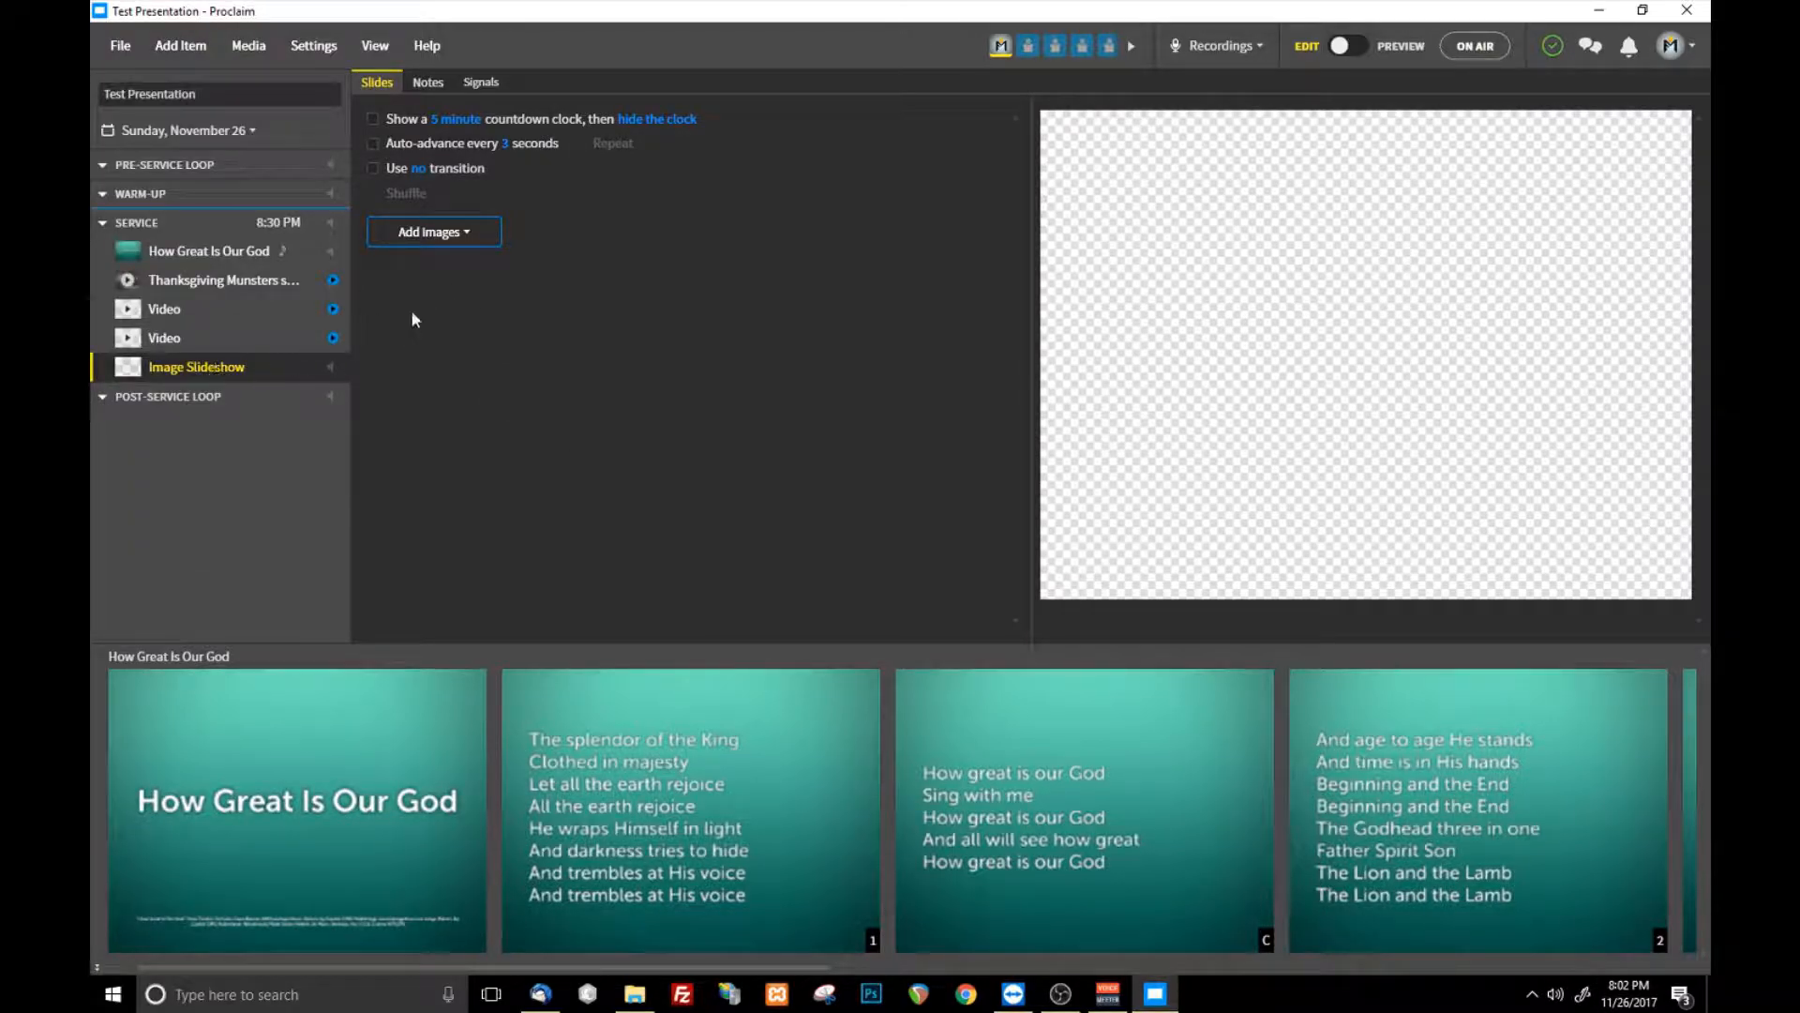
{"action": "left_click", "coordinate": [179, 45]}
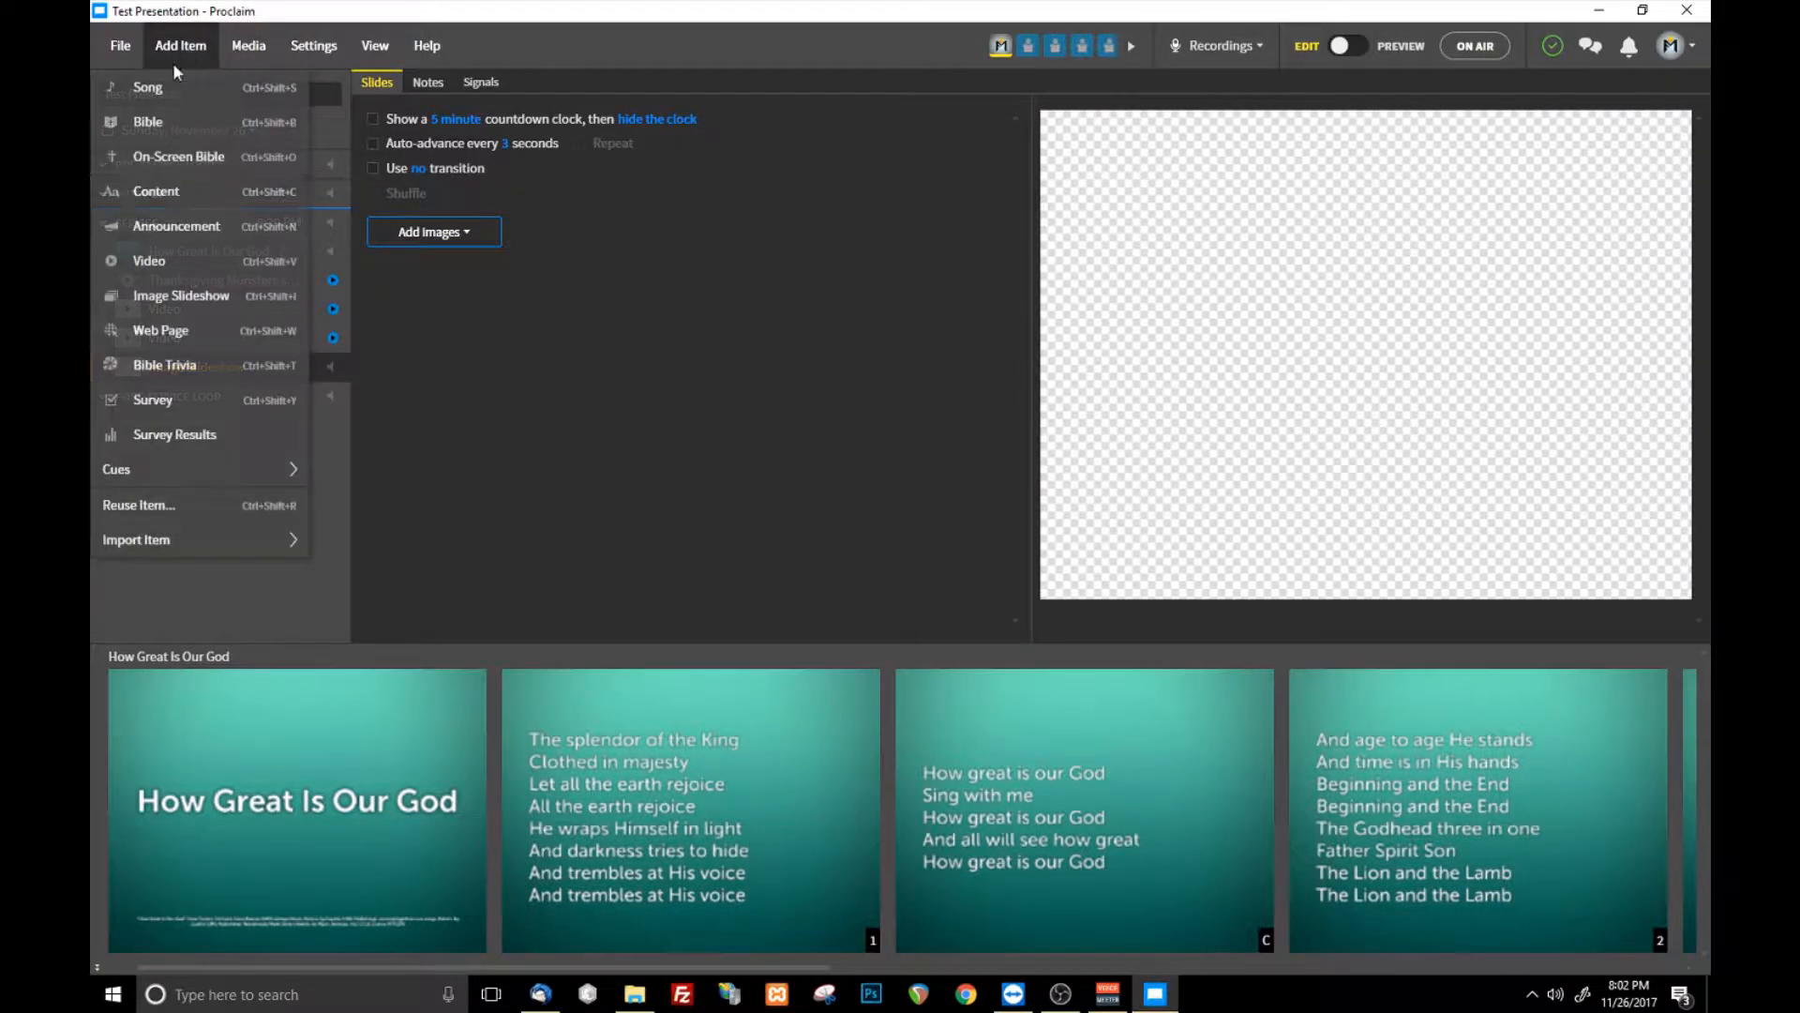
{"action": "left_click", "coordinate": [704, 489]}
- Examine the image files importable into the slideshow and the sources offered for importing items, without importing anything
{"action": "left_click", "coordinate": [435, 232]}
{"action": "left_click", "coordinate": [460, 296]}
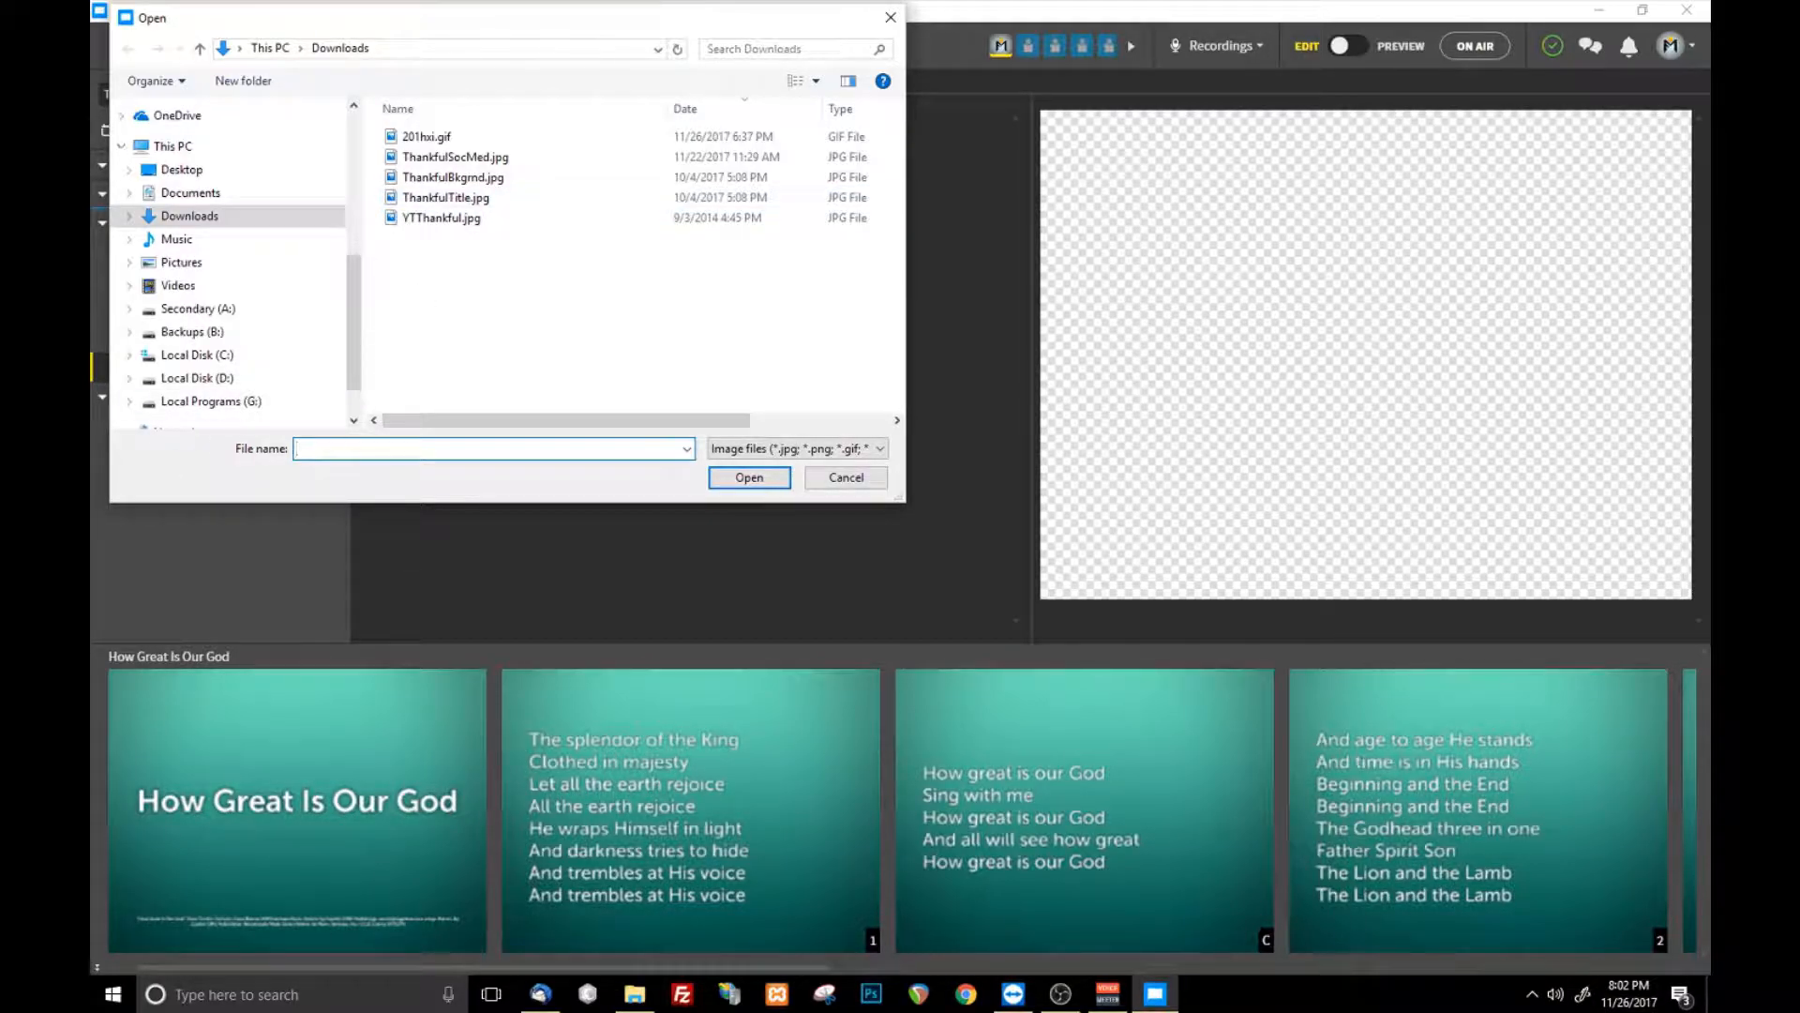
{"action": "key", "text": "alt+Tab"}
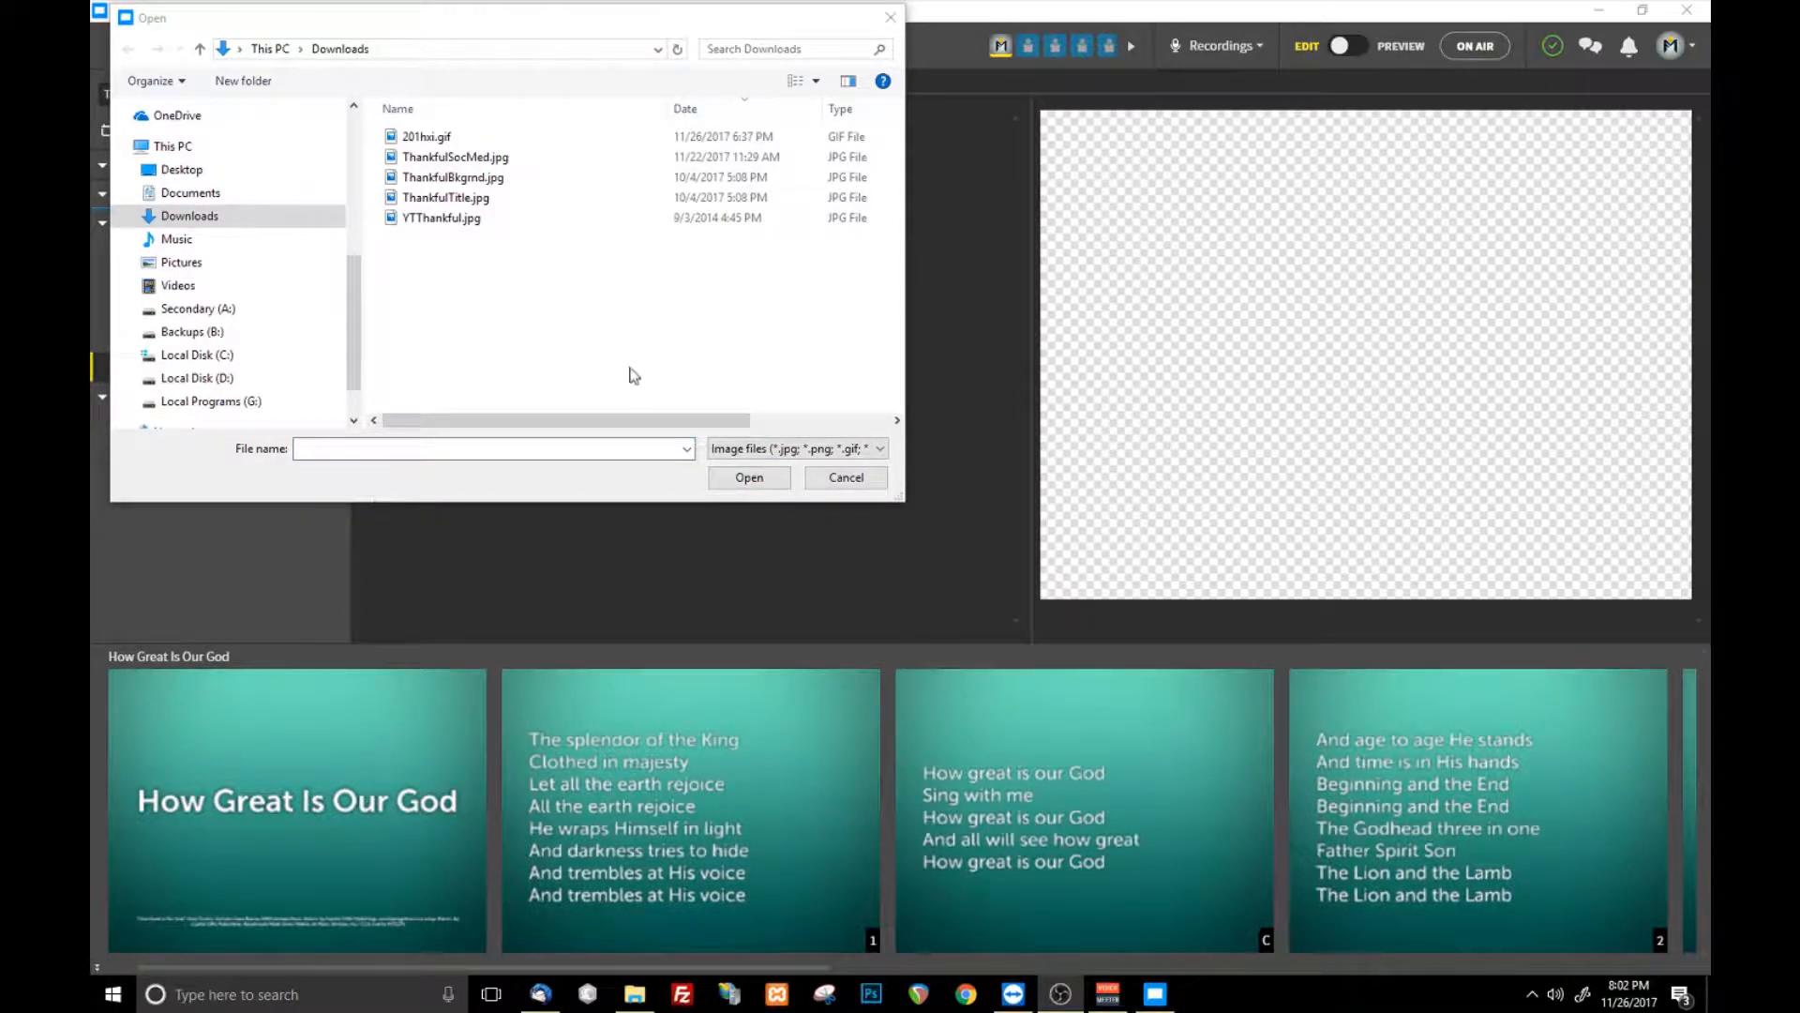
{"action": "left_click", "coordinate": [847, 479]}
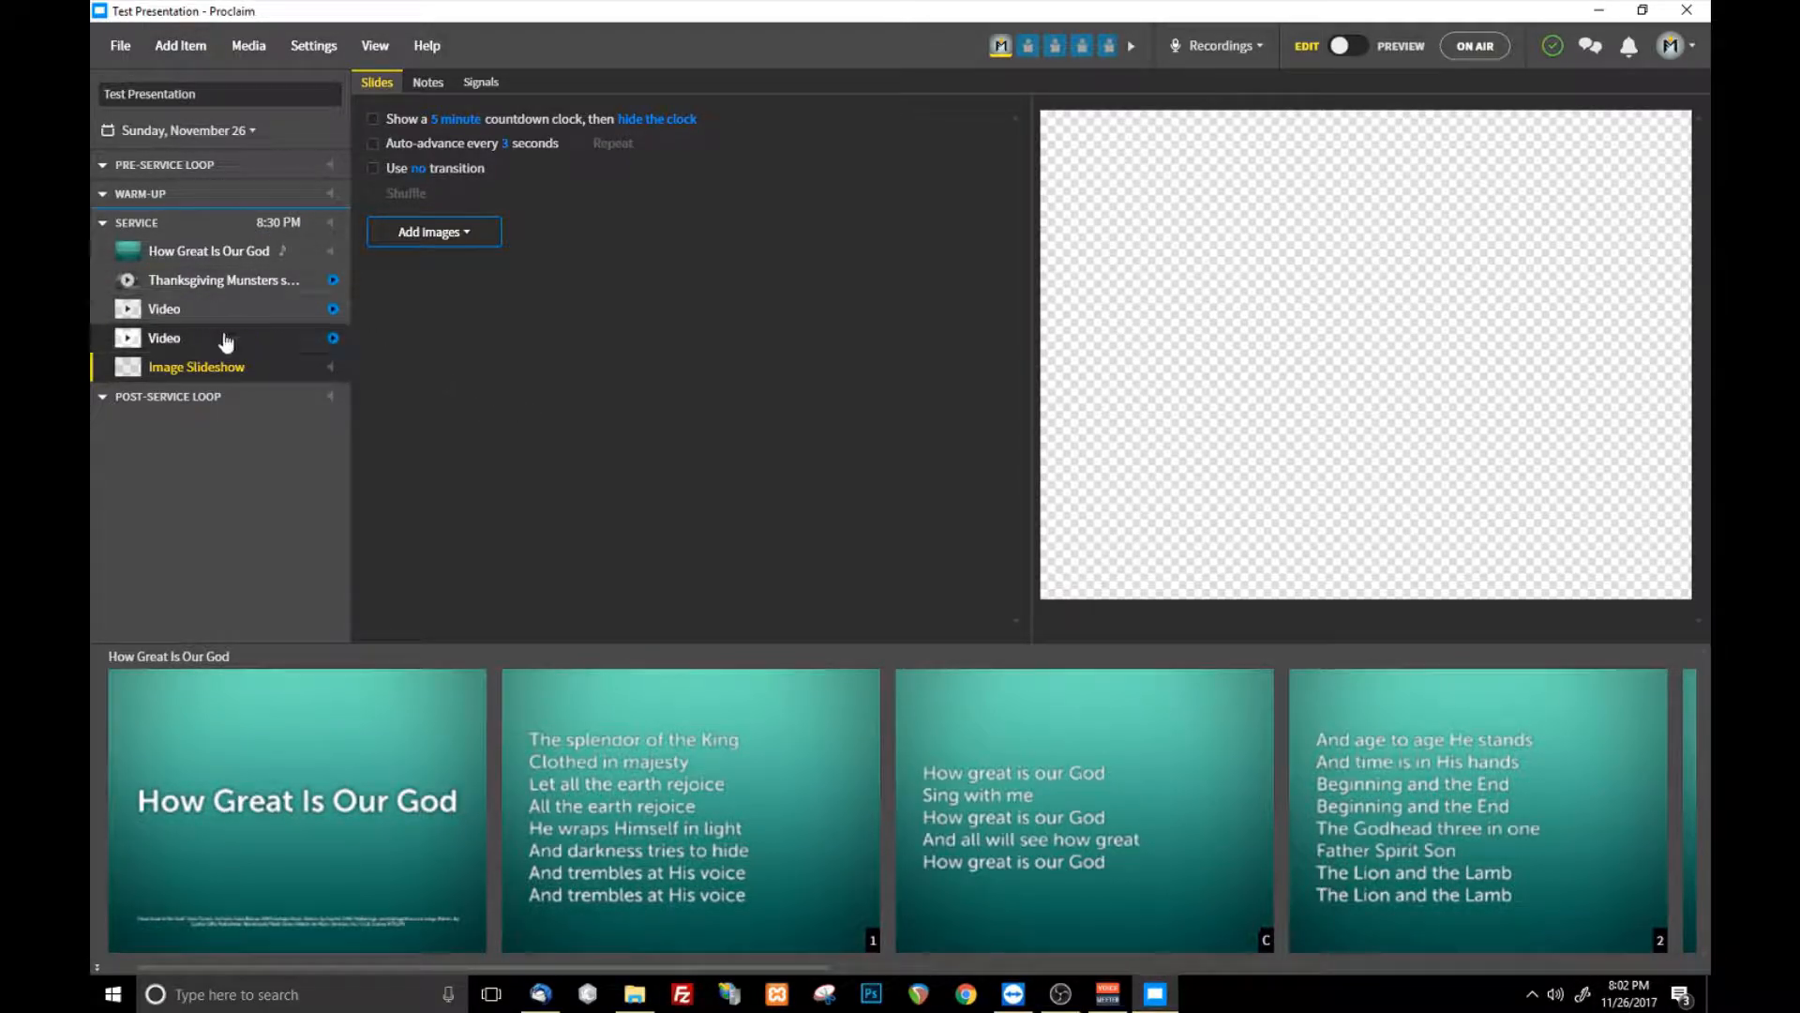
{"action": "left_click", "coordinate": [183, 48]}
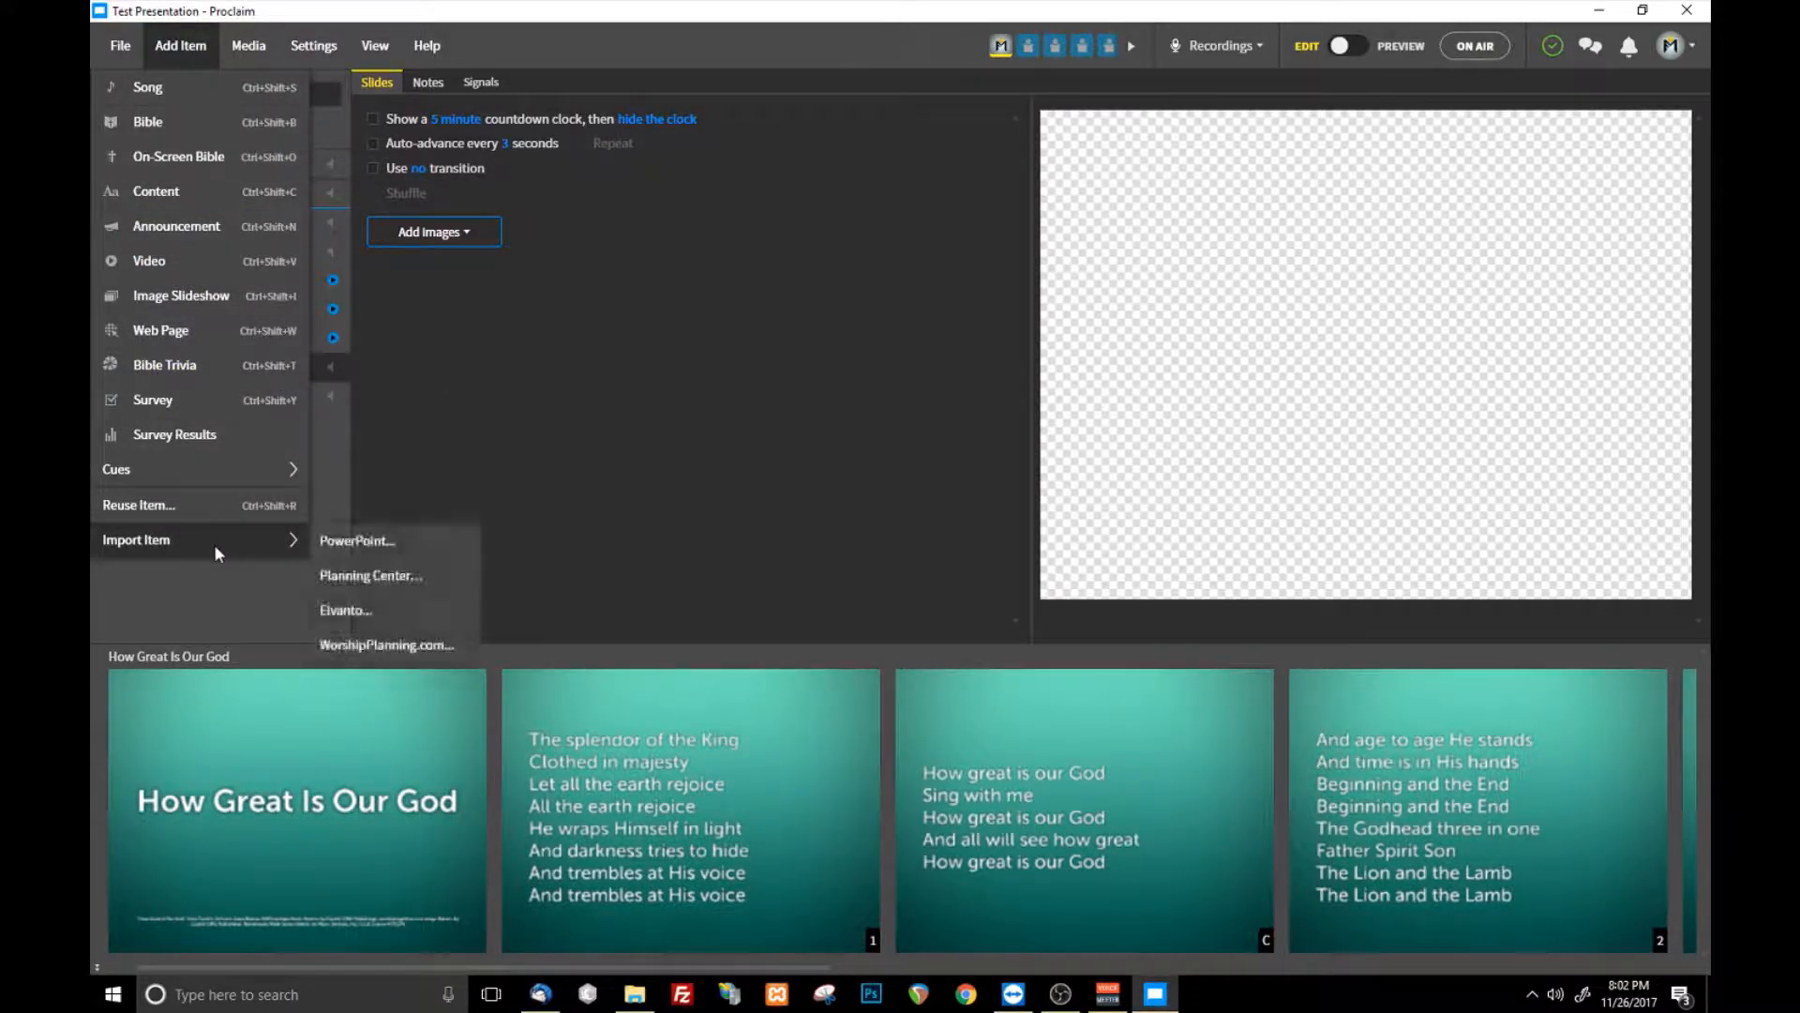
{"action": "left_click", "coordinate": [905, 501]}
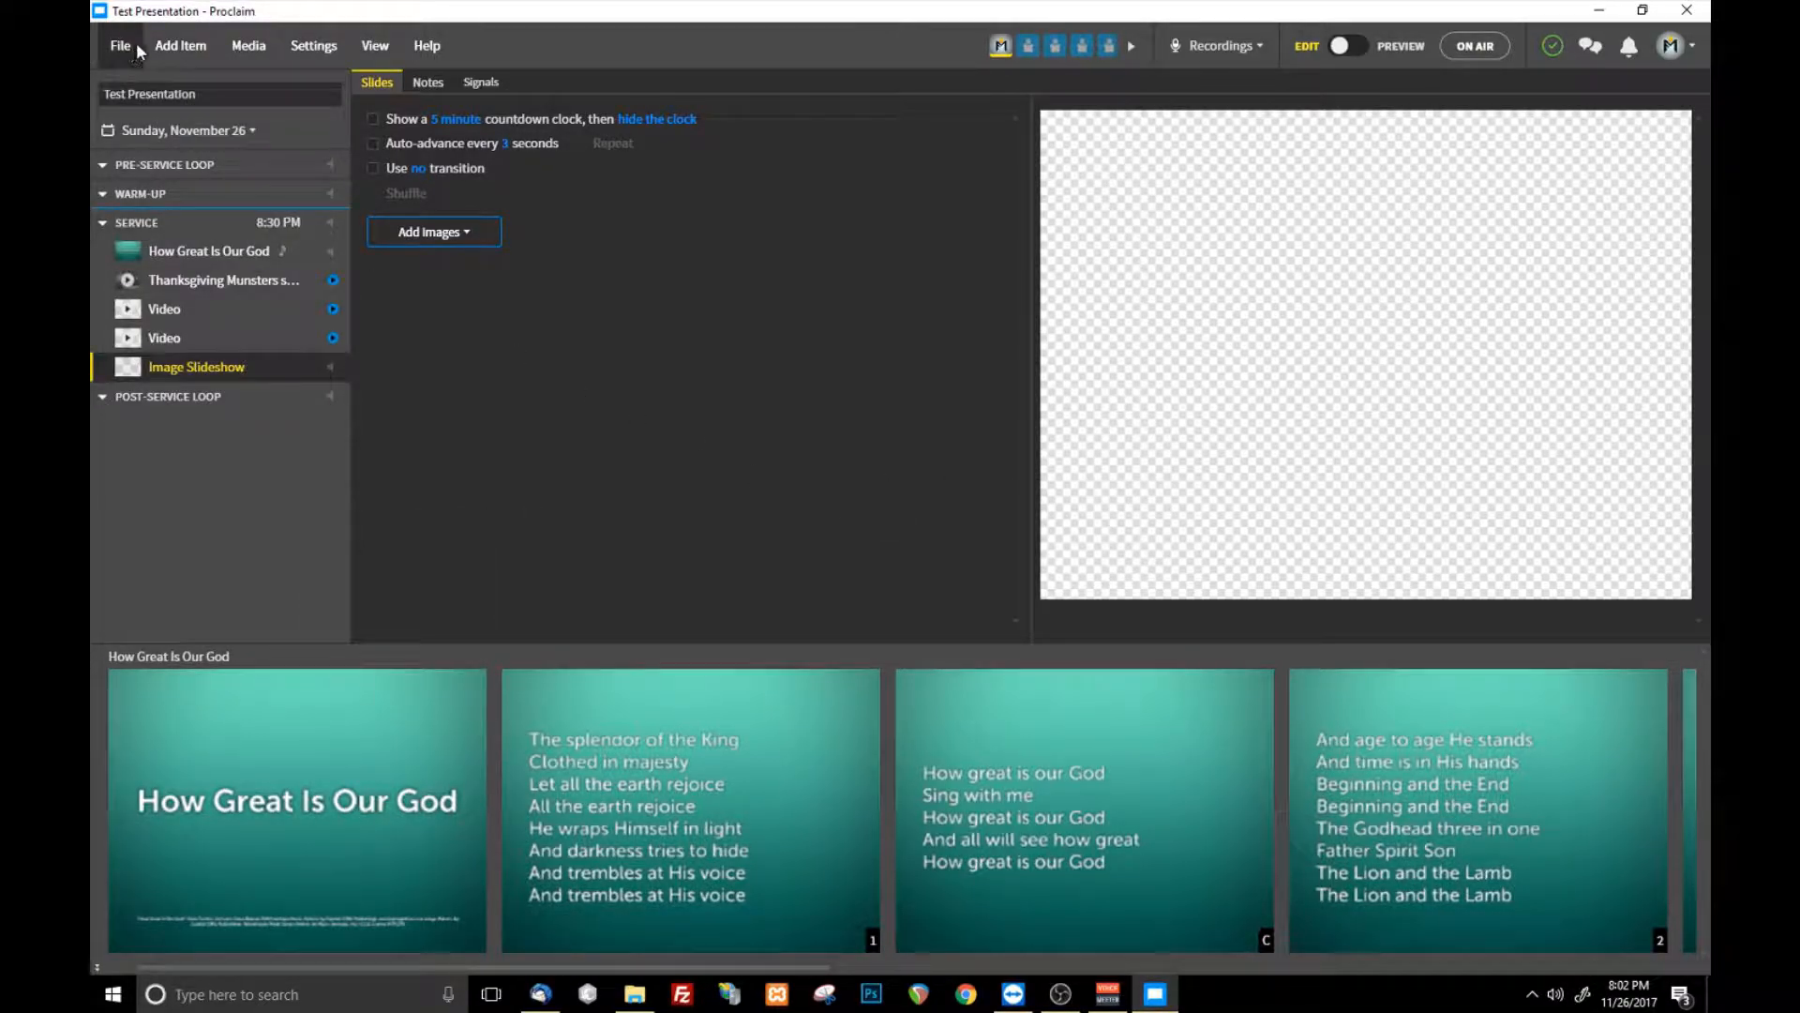
- Add an empty web page item at the end of the service without entering an address
{"action": "left_click", "coordinate": [182, 48]}
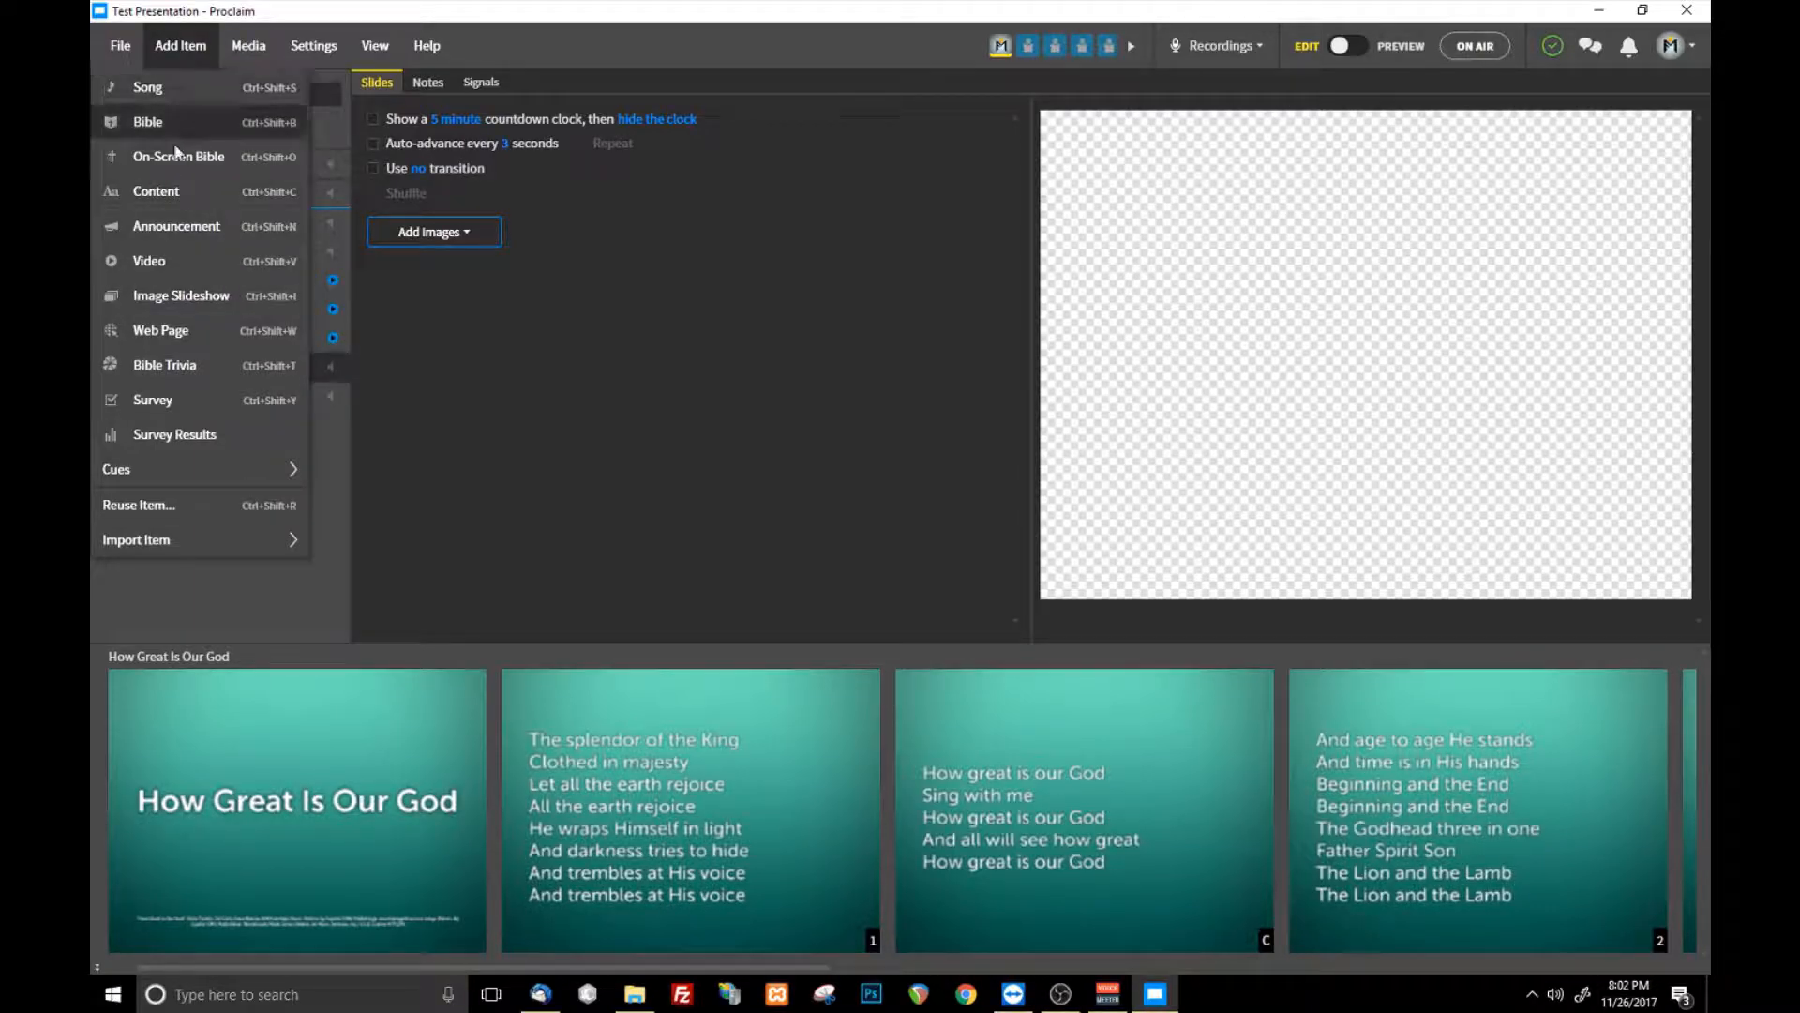
{"action": "left_click", "coordinate": [223, 326]}
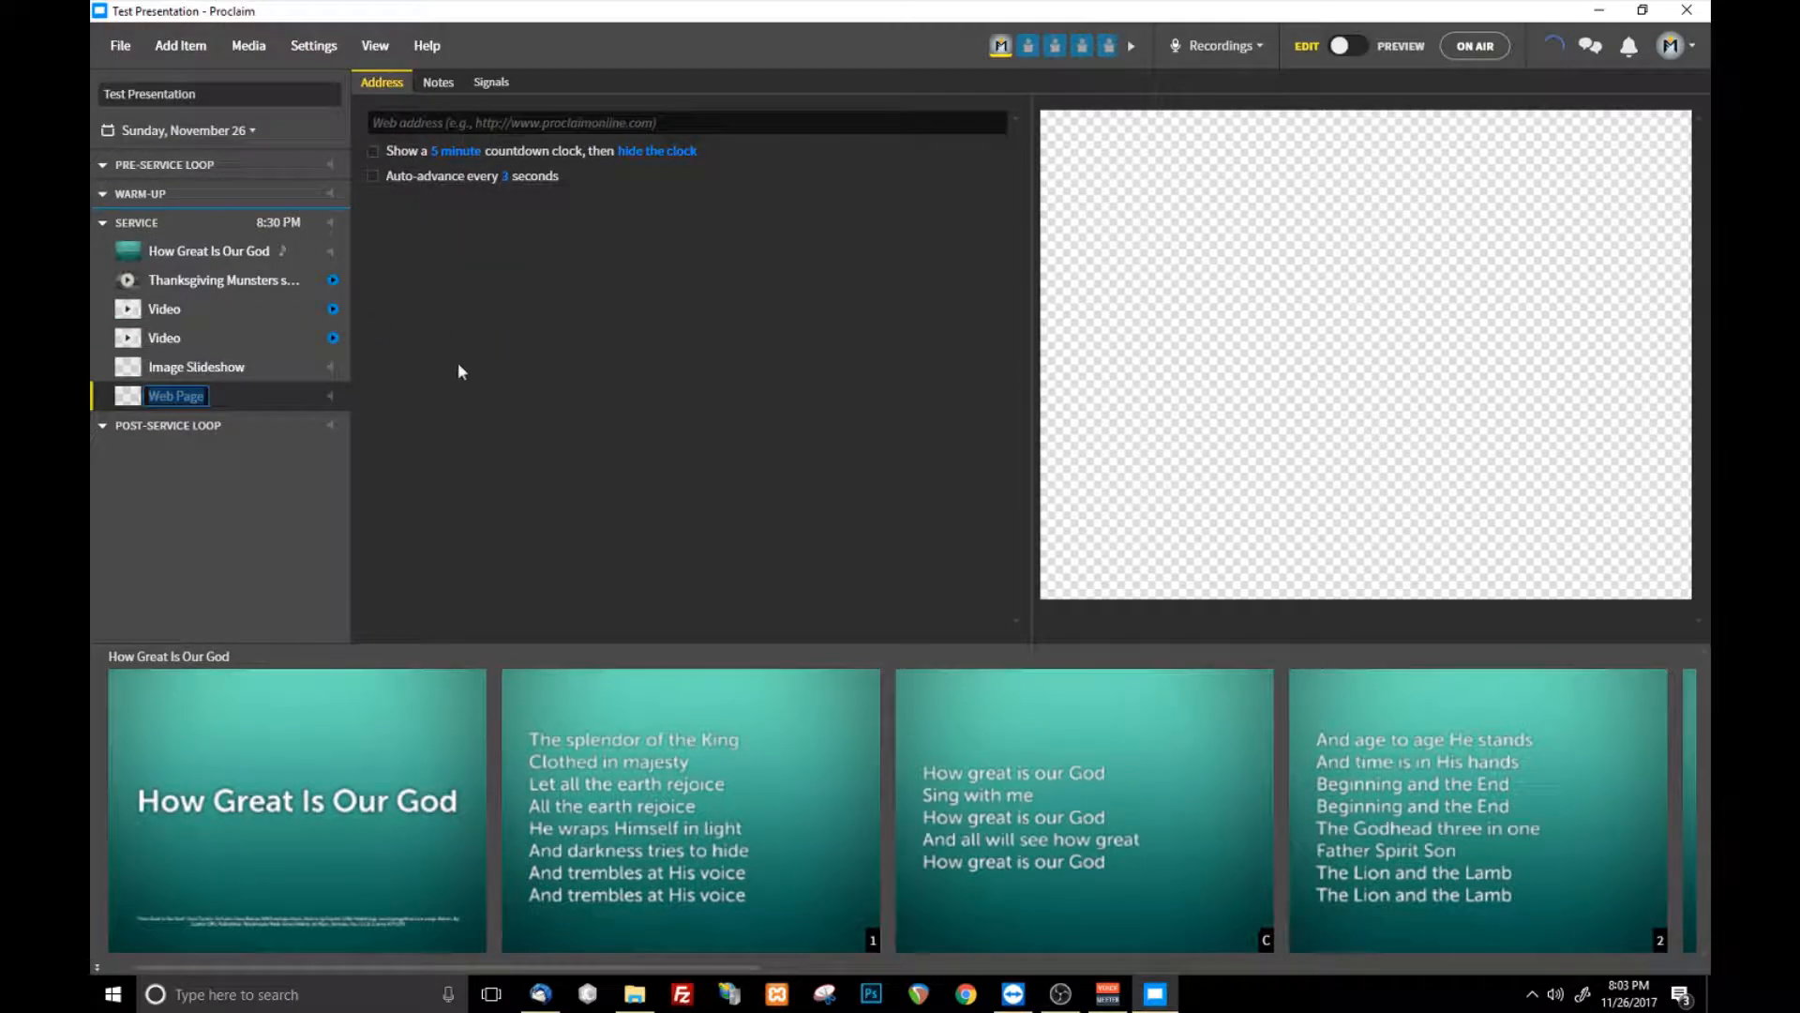
{"action": "left_click", "coordinate": [754, 123]}
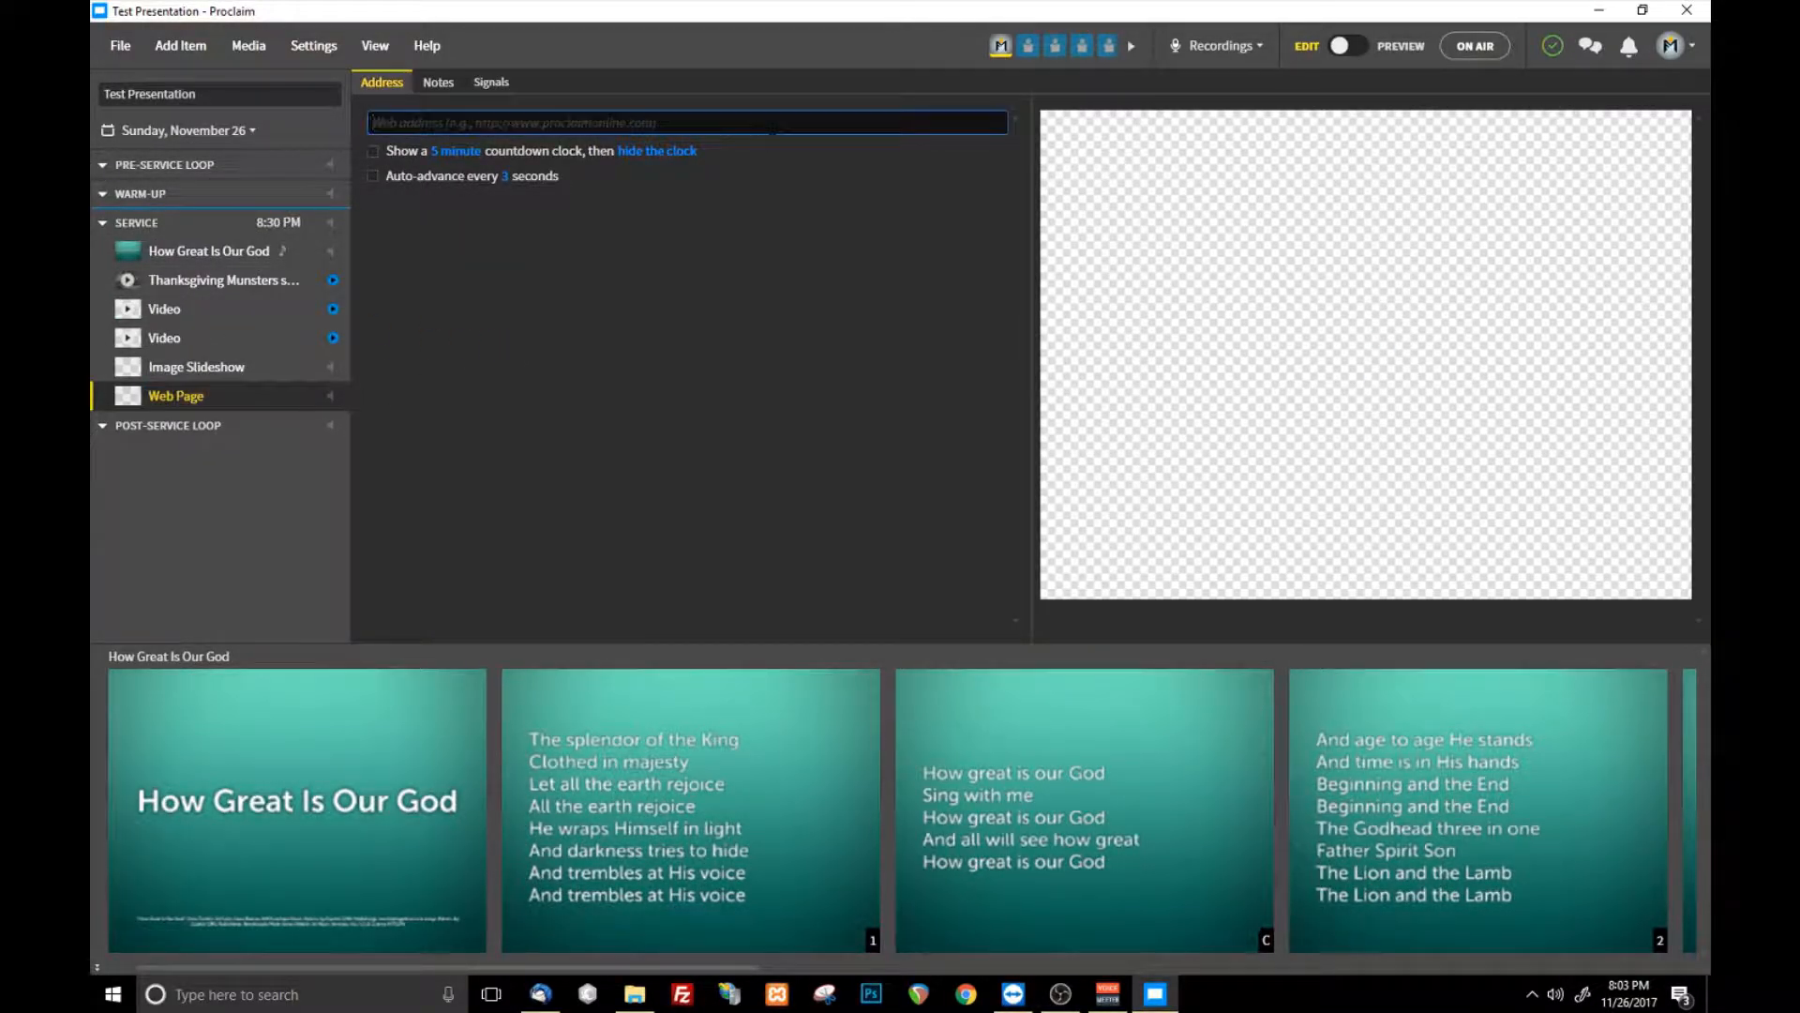
{"action": "left_click", "coordinate": [654, 350]}
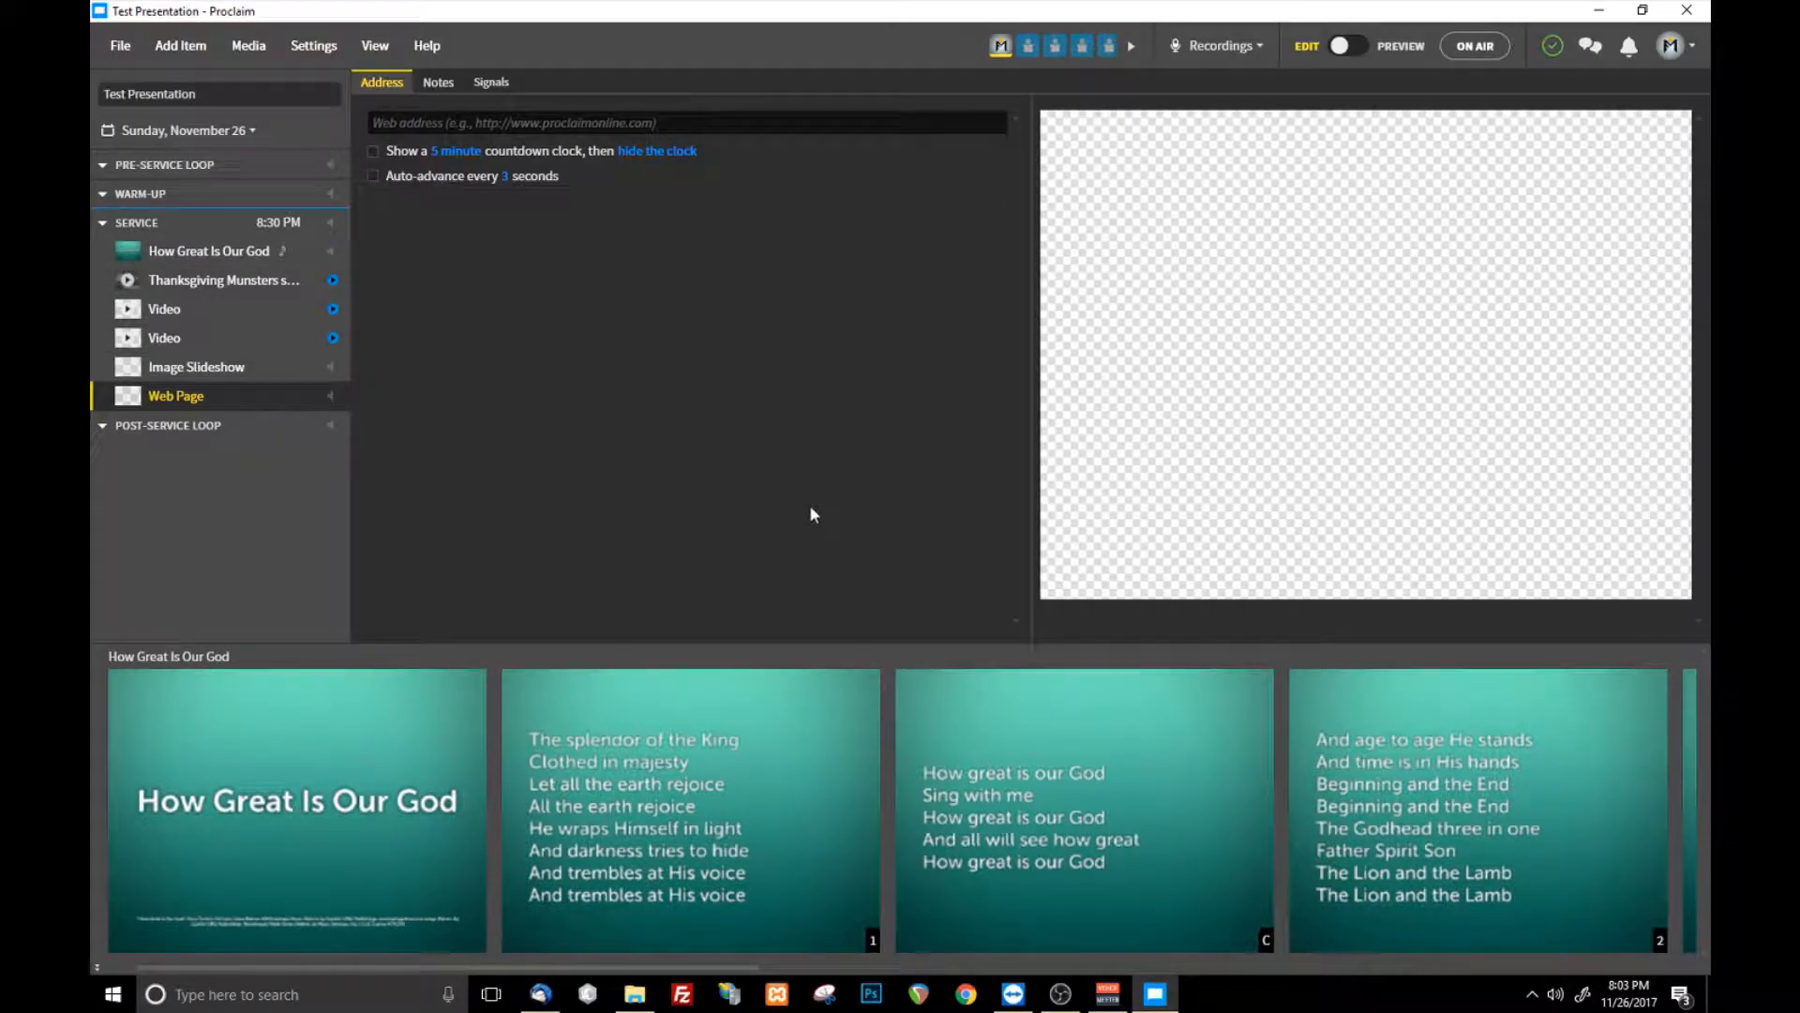
- Delete the web page and image slideshow items from the end of the service
{"action": "right_click", "coordinate": [233, 395]}
{"action": "left_click", "coordinate": [354, 504]}
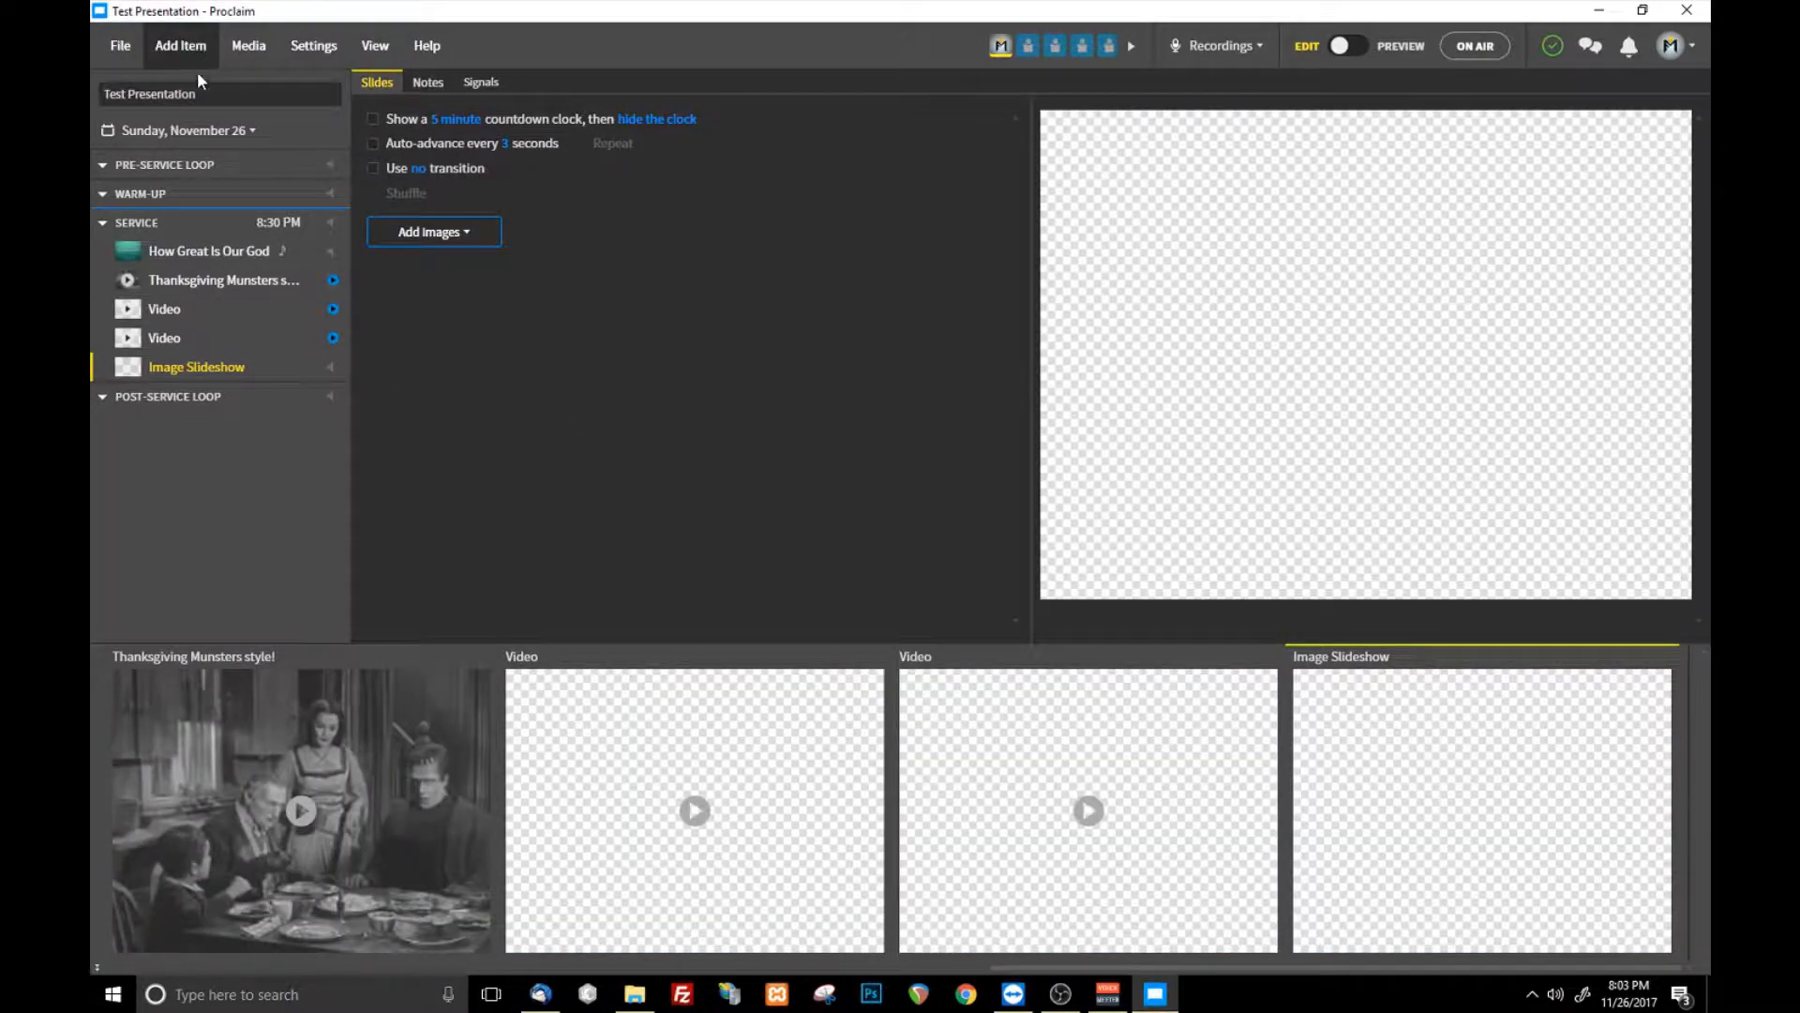
{"action": "right_click", "coordinate": [260, 374]}
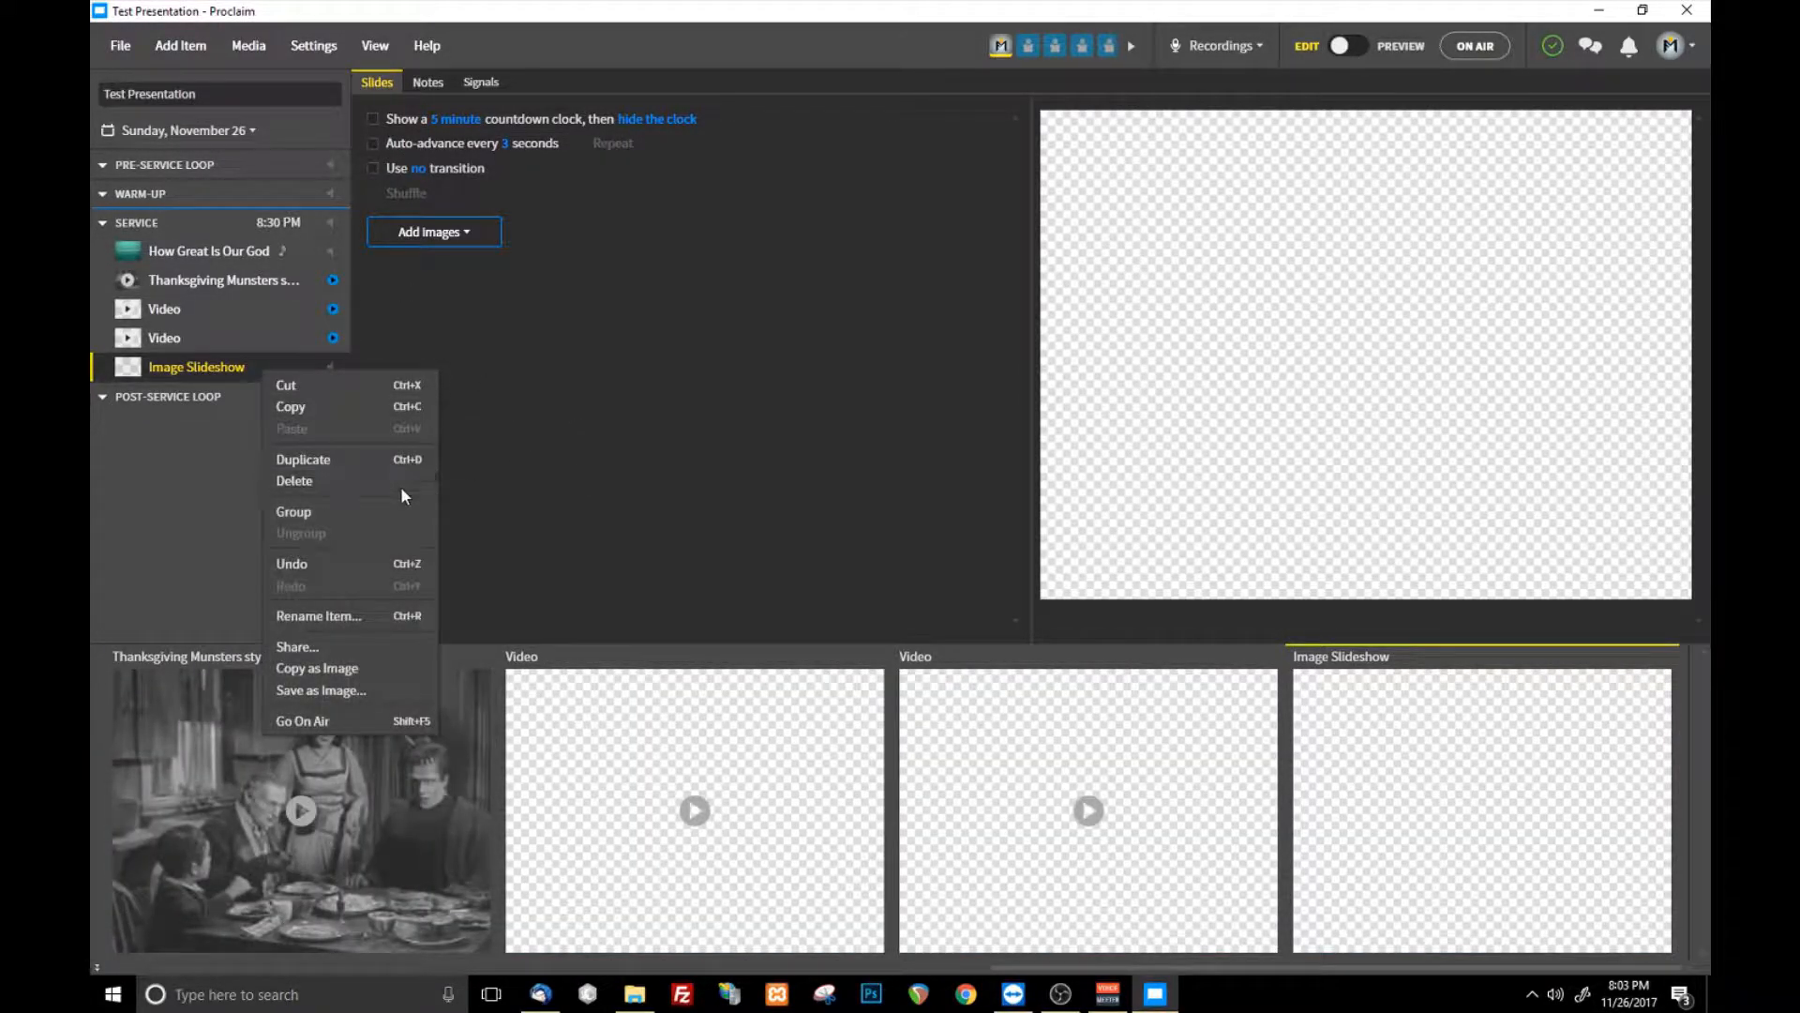
{"action": "left_click", "coordinate": [401, 483]}
- Import SCROLLS.pptx from Downloads into the service as a PowerPoint item converted to images
{"action": "left_click", "coordinate": [180, 45]}
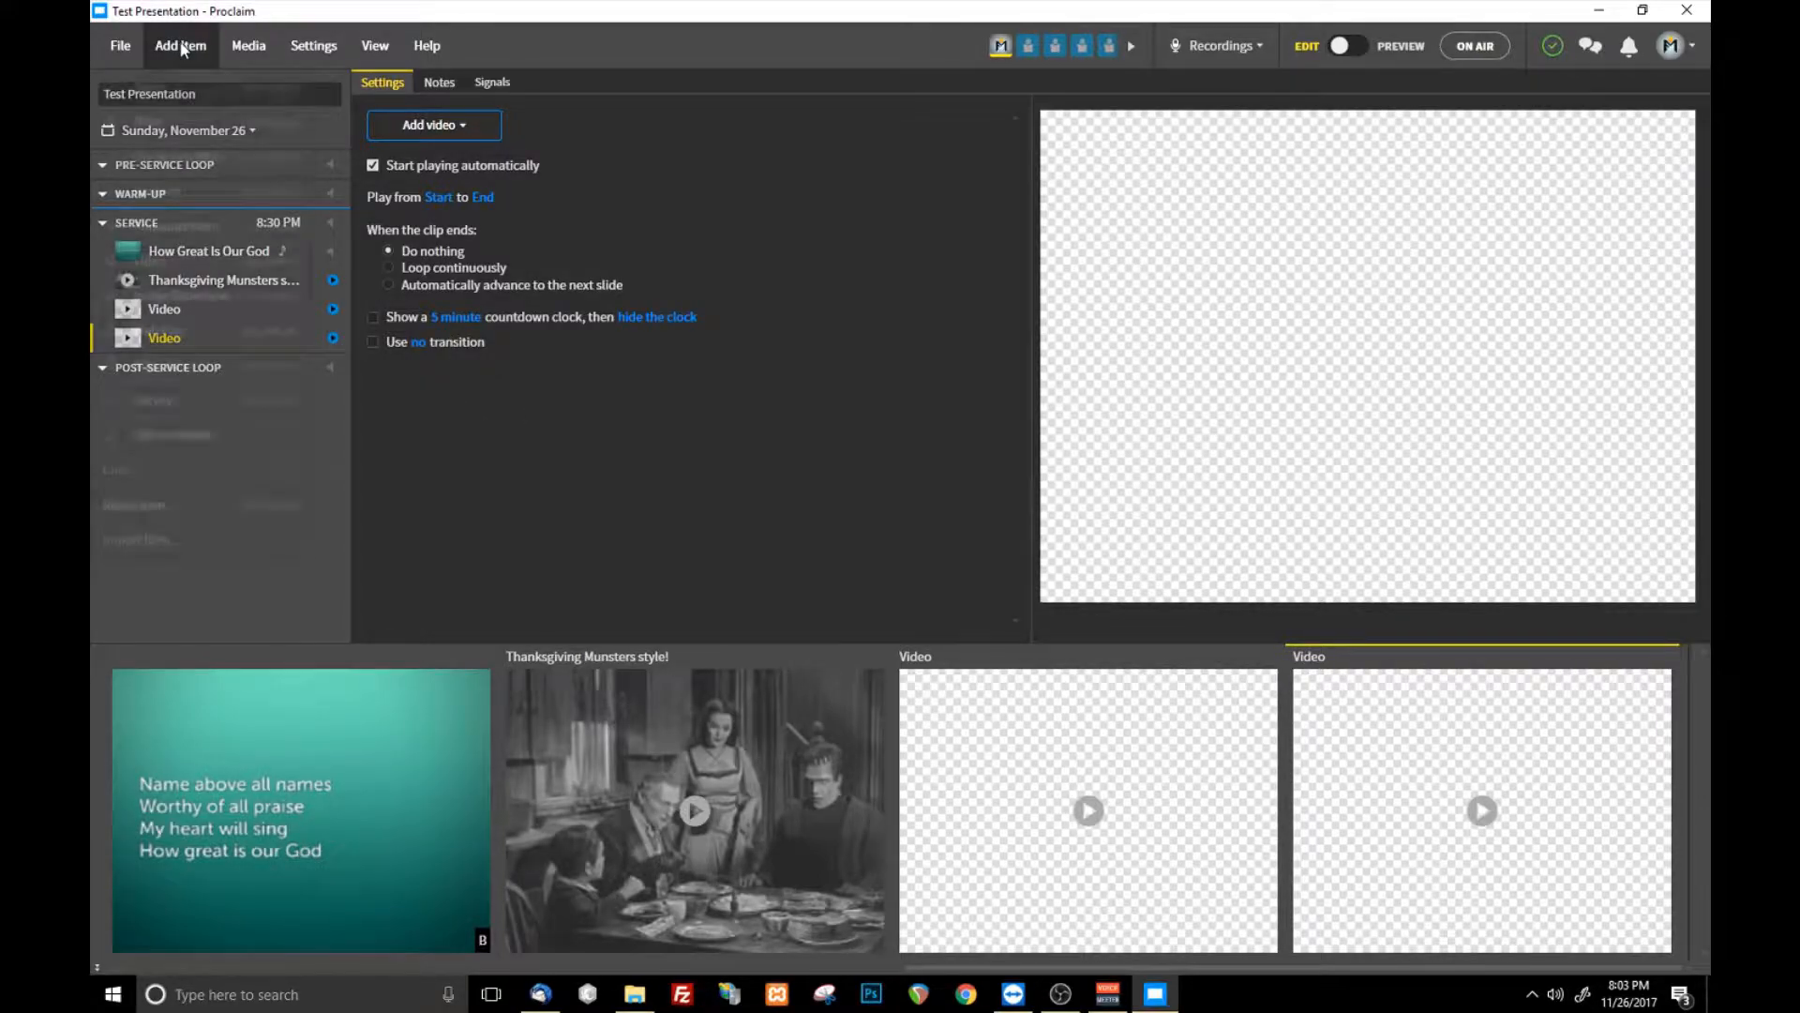
{"action": "mouse_move", "coordinate": [287, 530]}
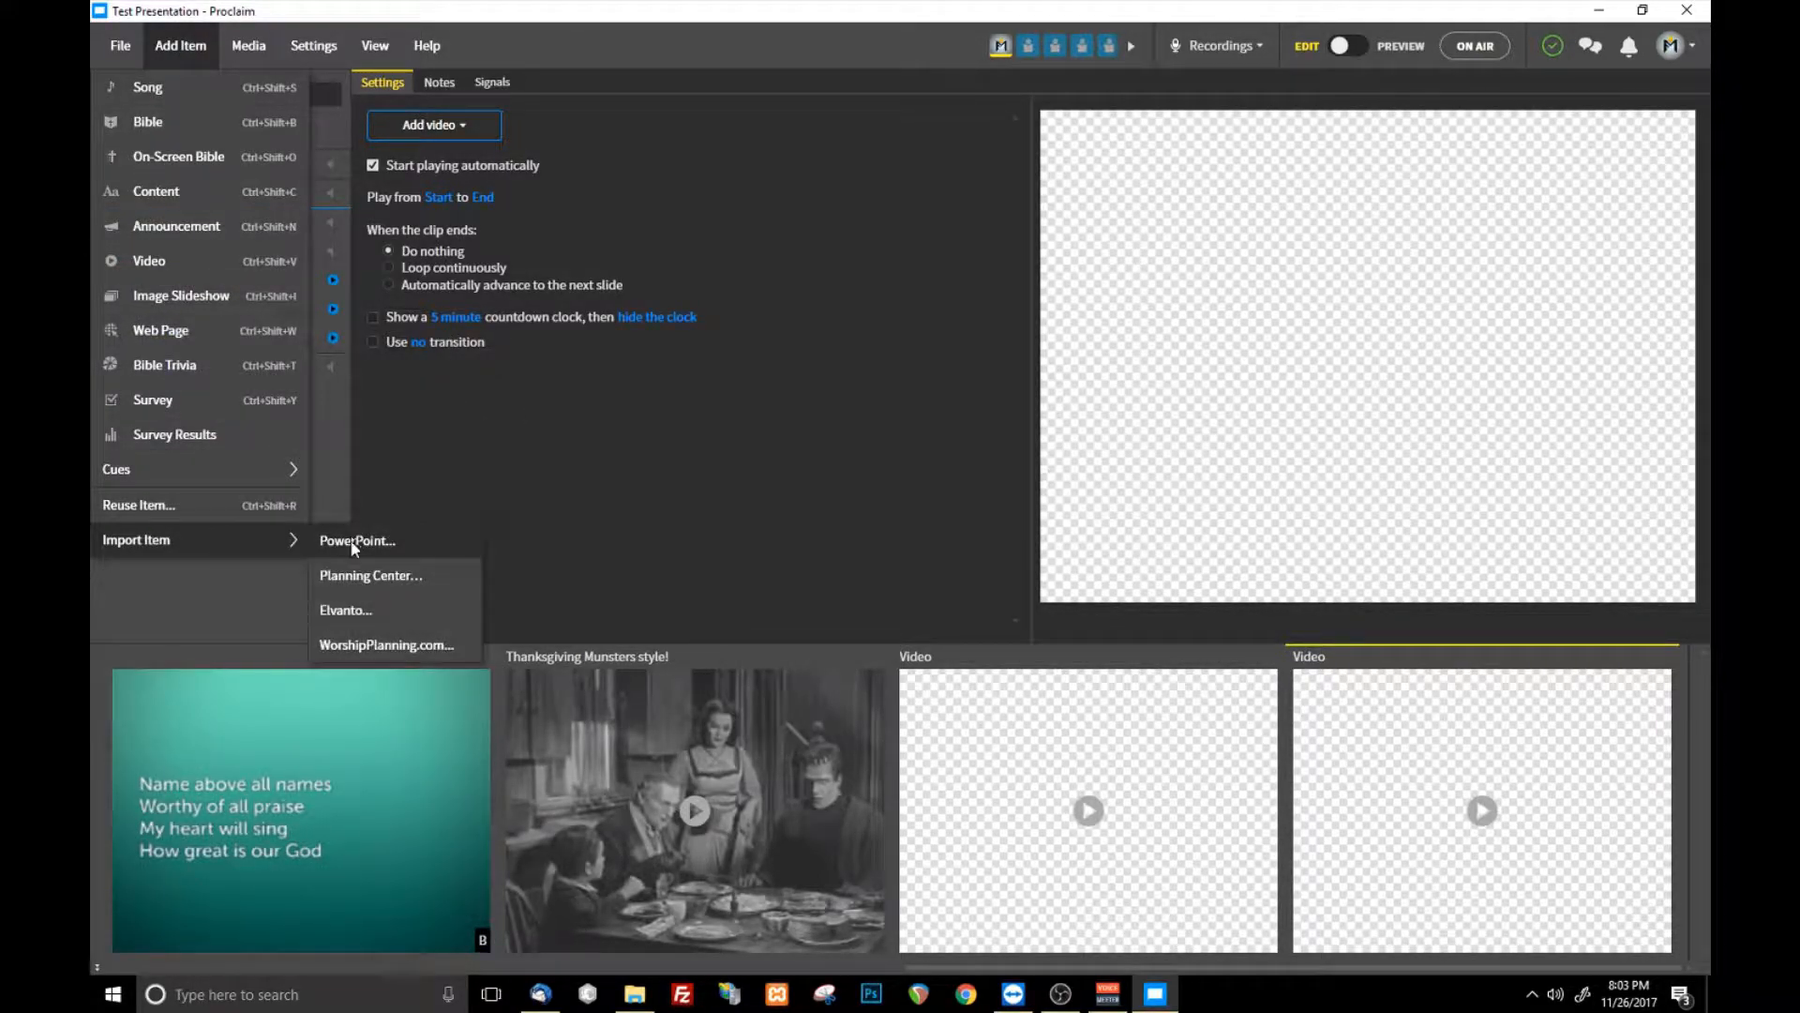
{"action": "left_click", "coordinate": [354, 540]}
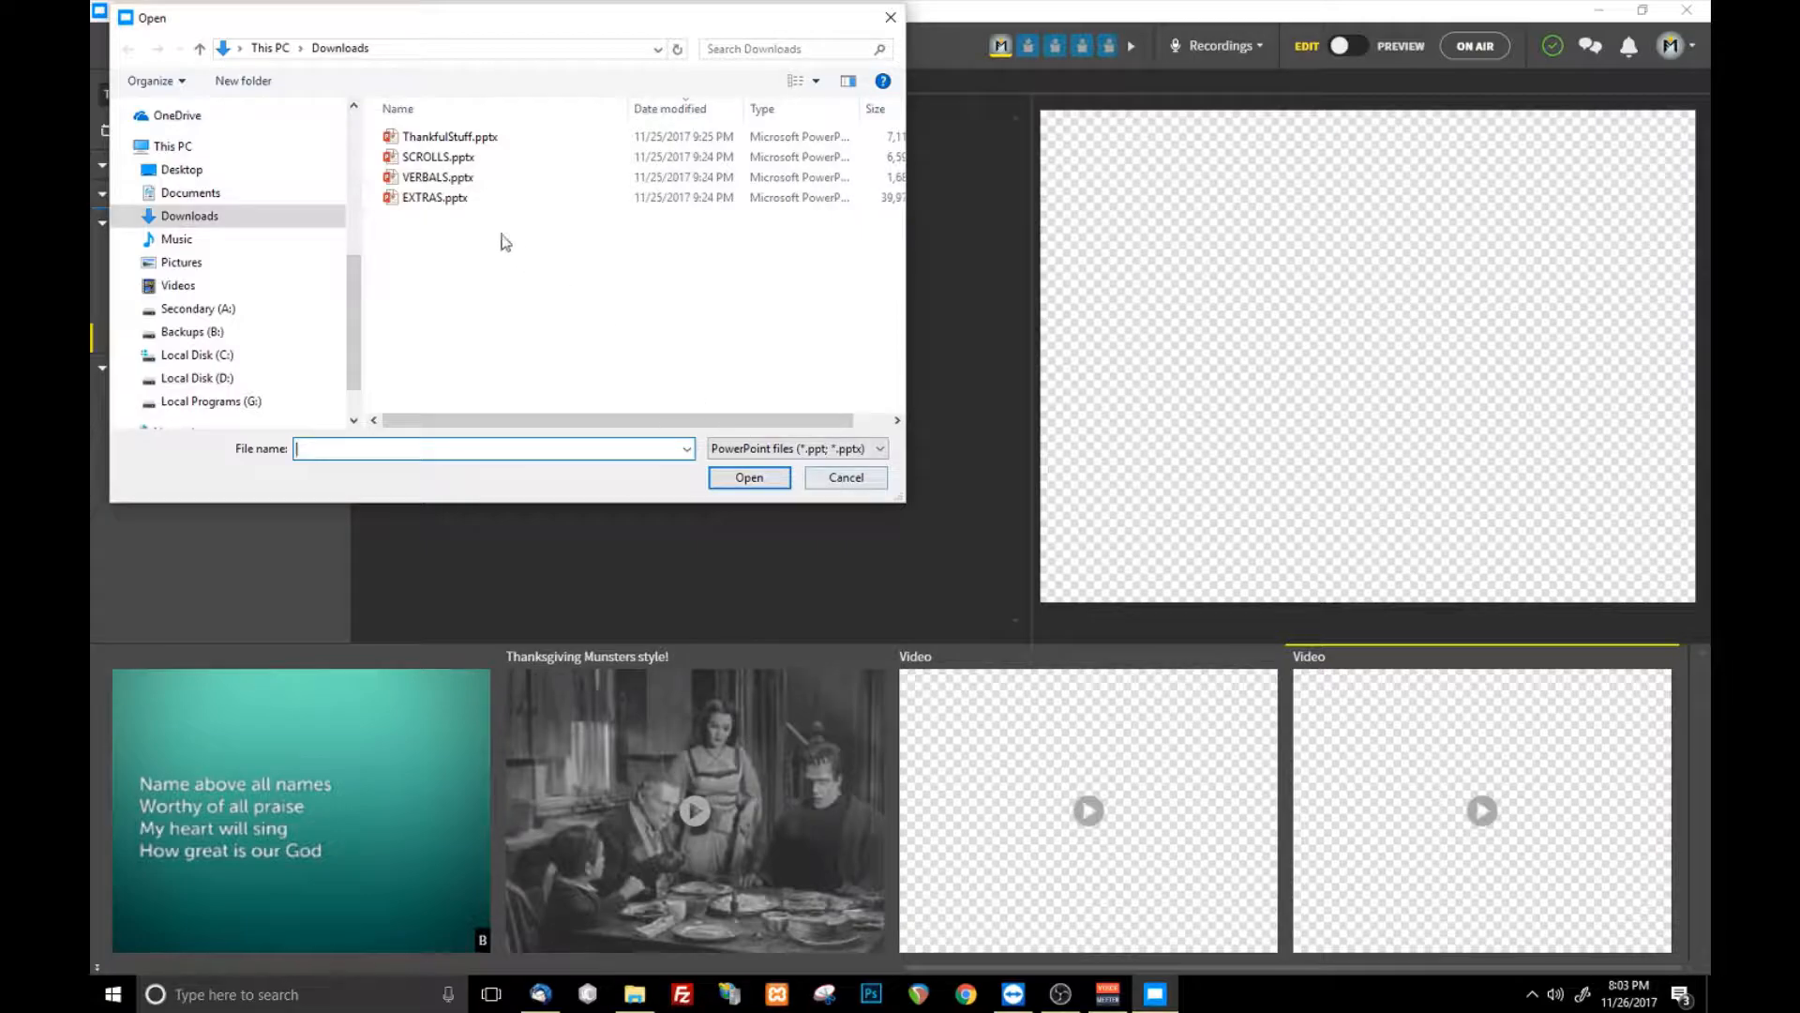
{"action": "left_click", "coordinate": [485, 161]}
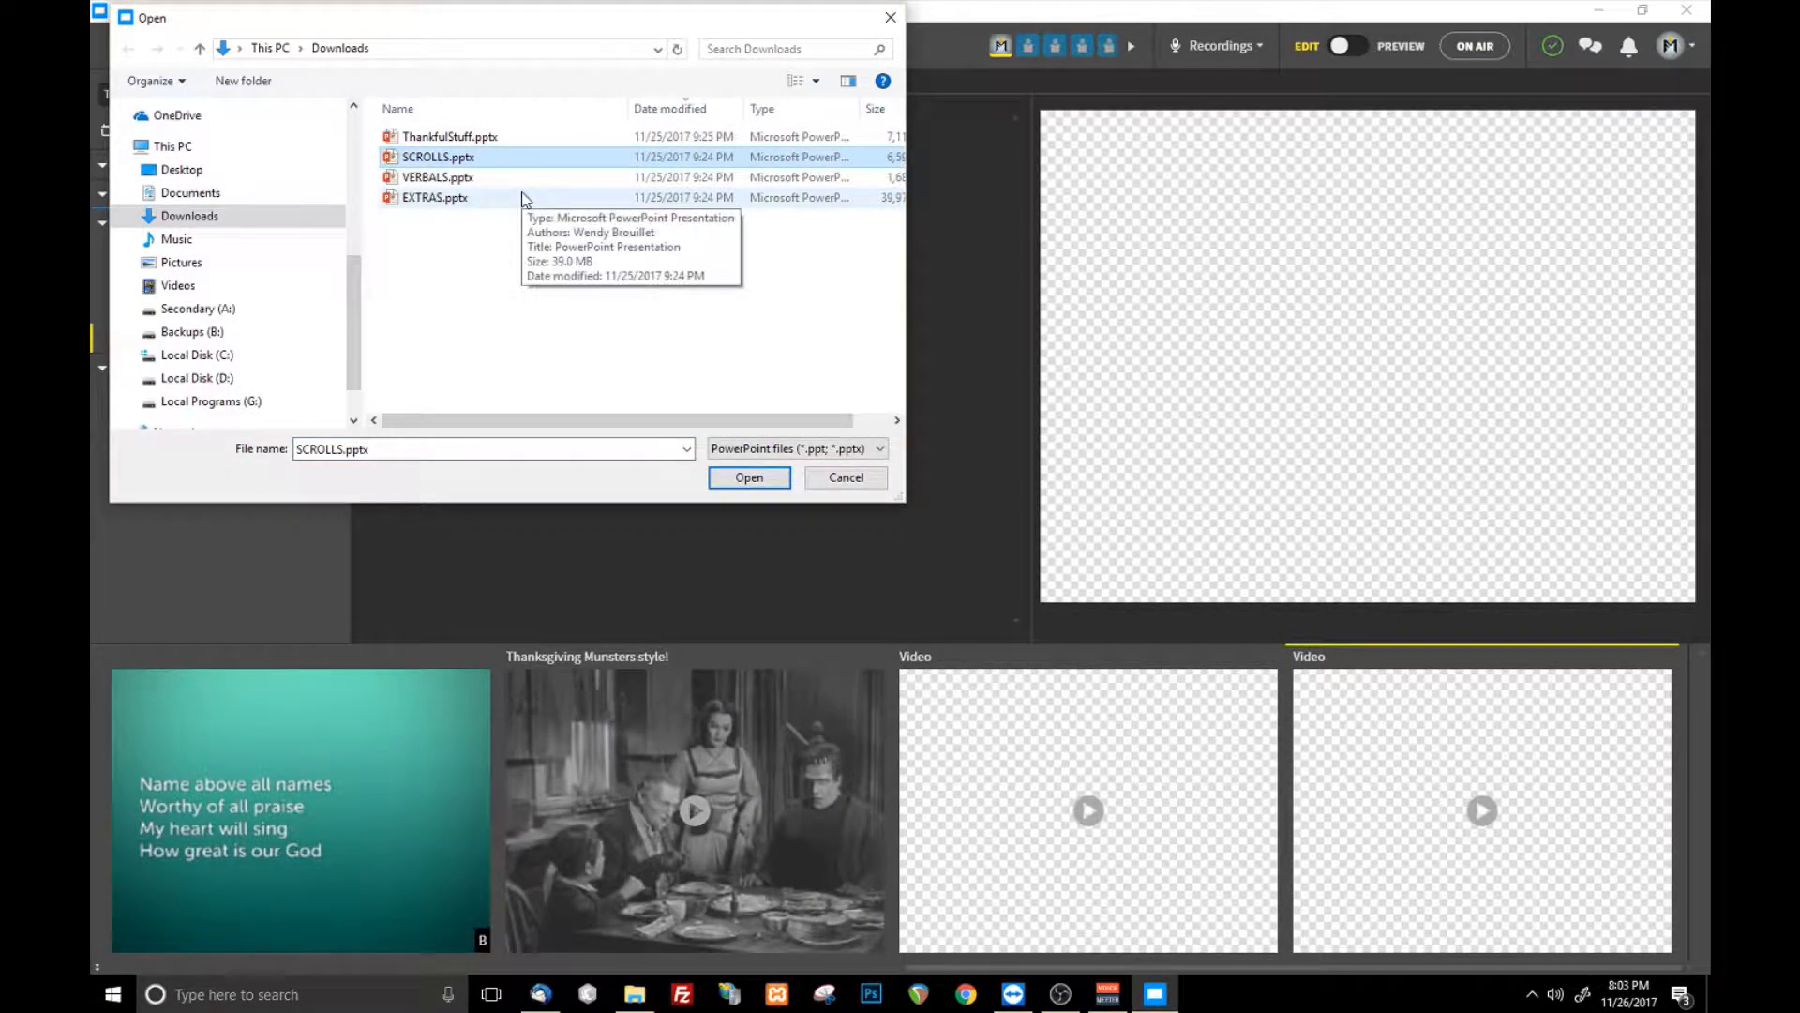
{"action": "left_click", "coordinate": [780, 479]}
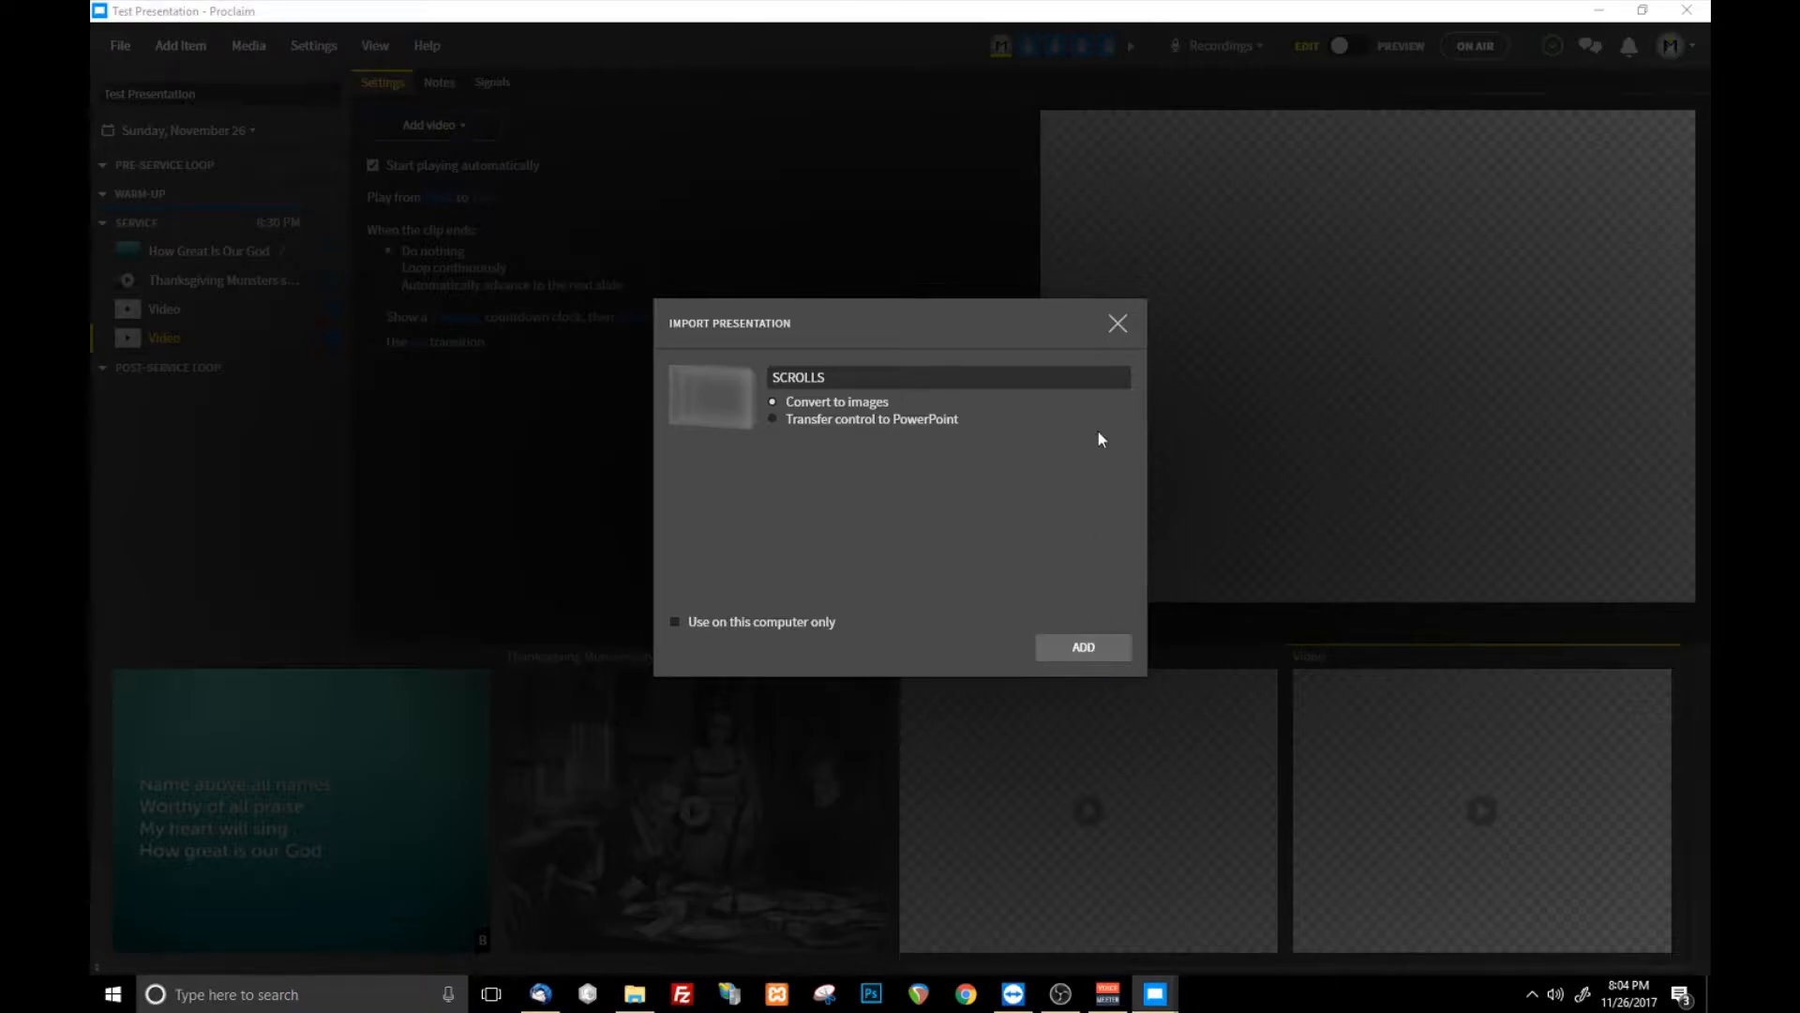
{"action": "left_click", "coordinate": [1057, 647]}
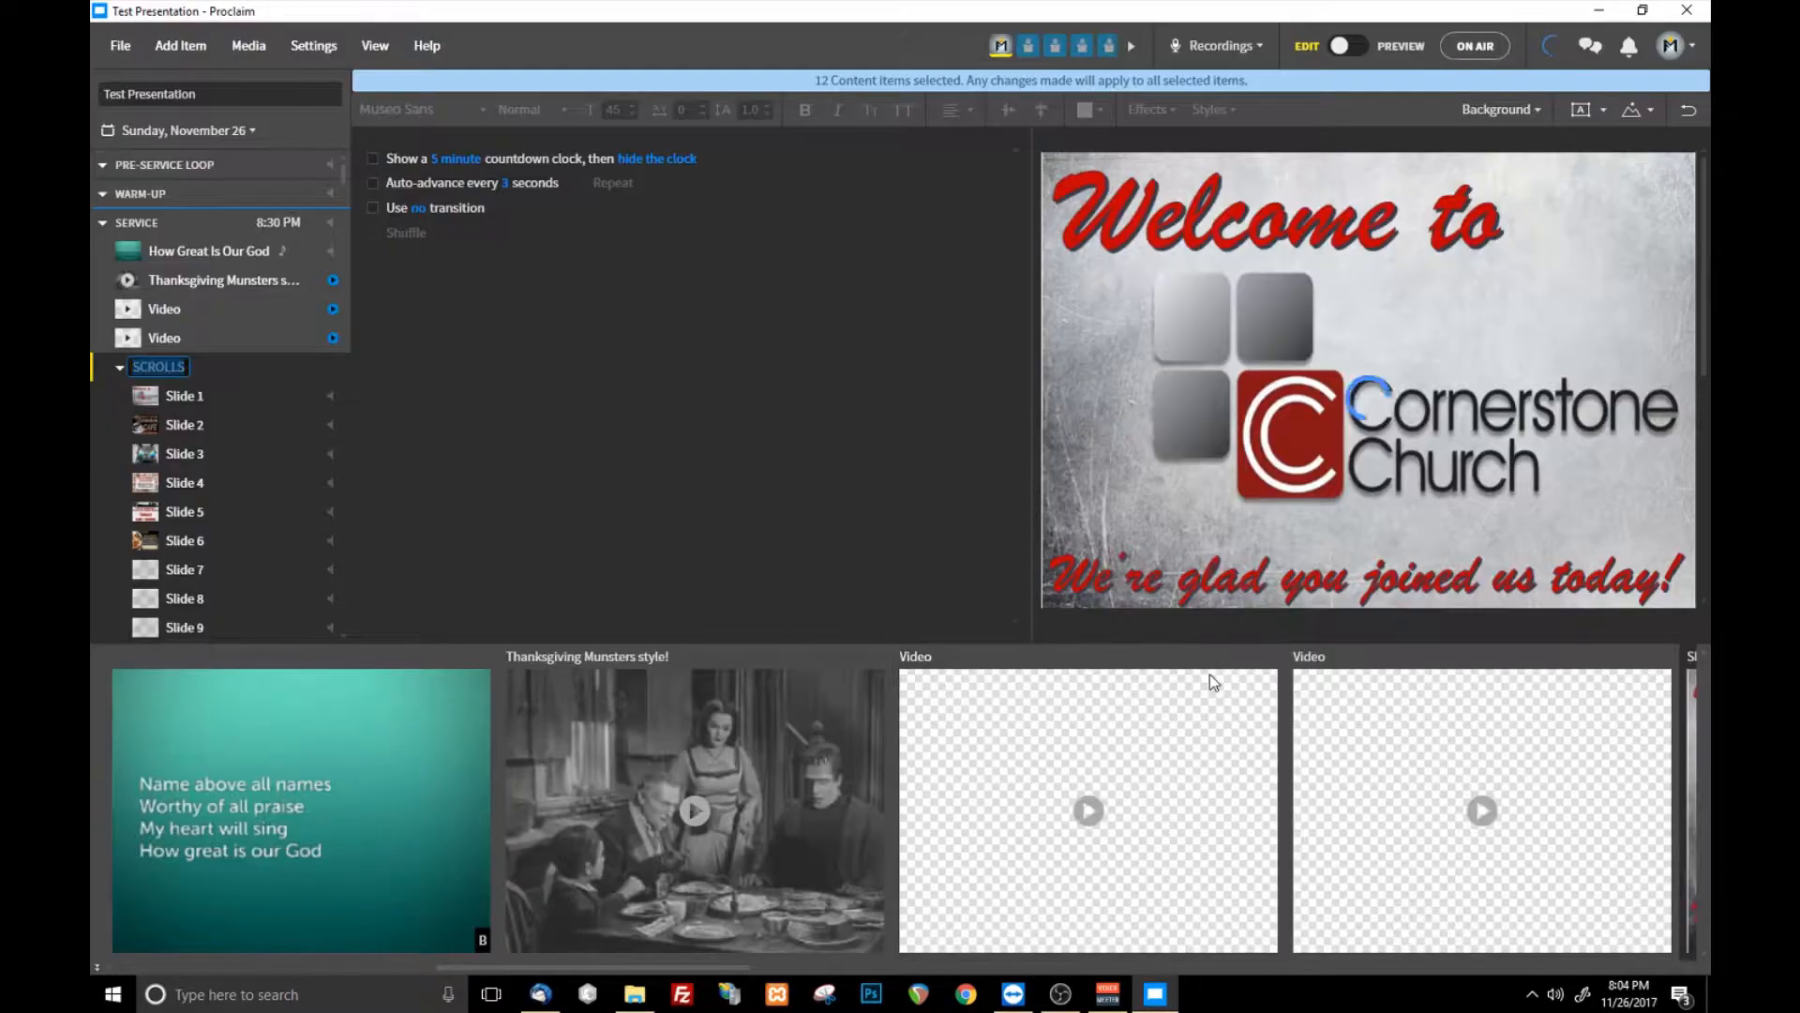
- Collapse the imported SCROLLS group and move it from the service into the post-service loop, expanding it there
{"action": "scroll", "coordinate": [237, 421], "scroll_direction": "down", "scroll_amount": 1}
{"action": "scroll", "coordinate": [235, 417], "scroll_direction": "down", "scroll_amount": 2}
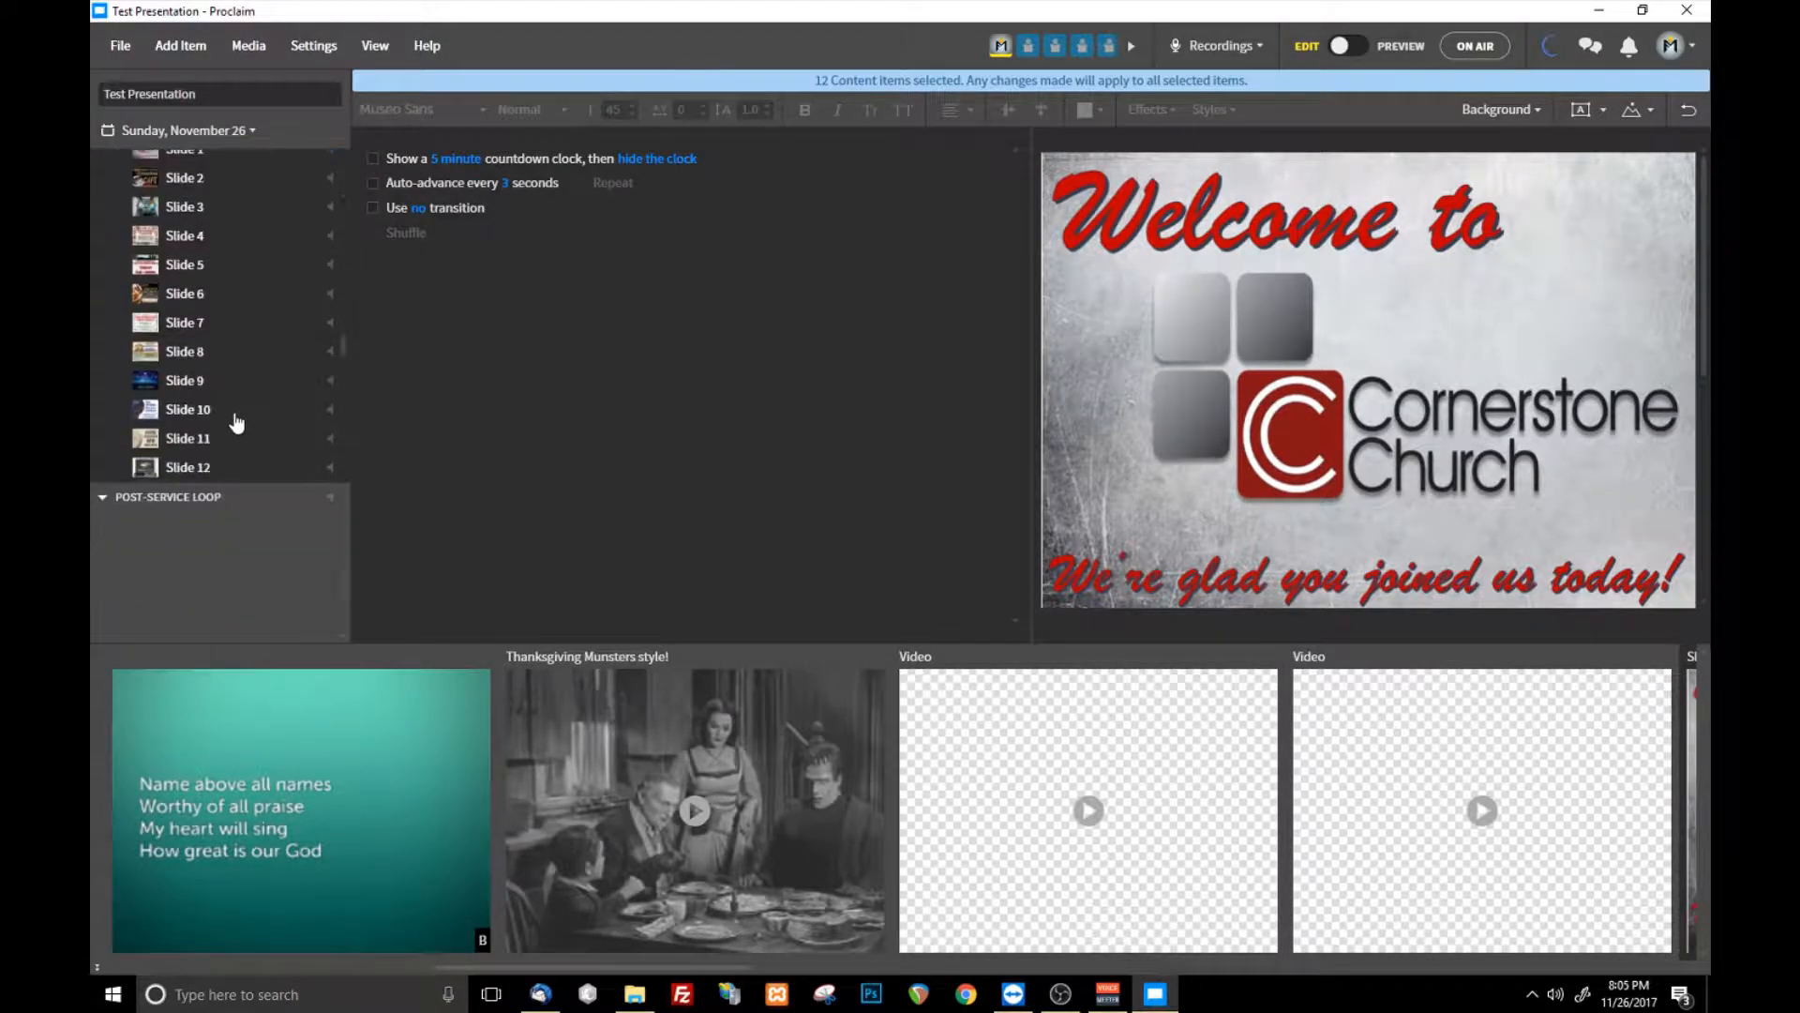
{"action": "scroll", "coordinate": [213, 370], "scroll_direction": "up", "scroll_amount": 1}
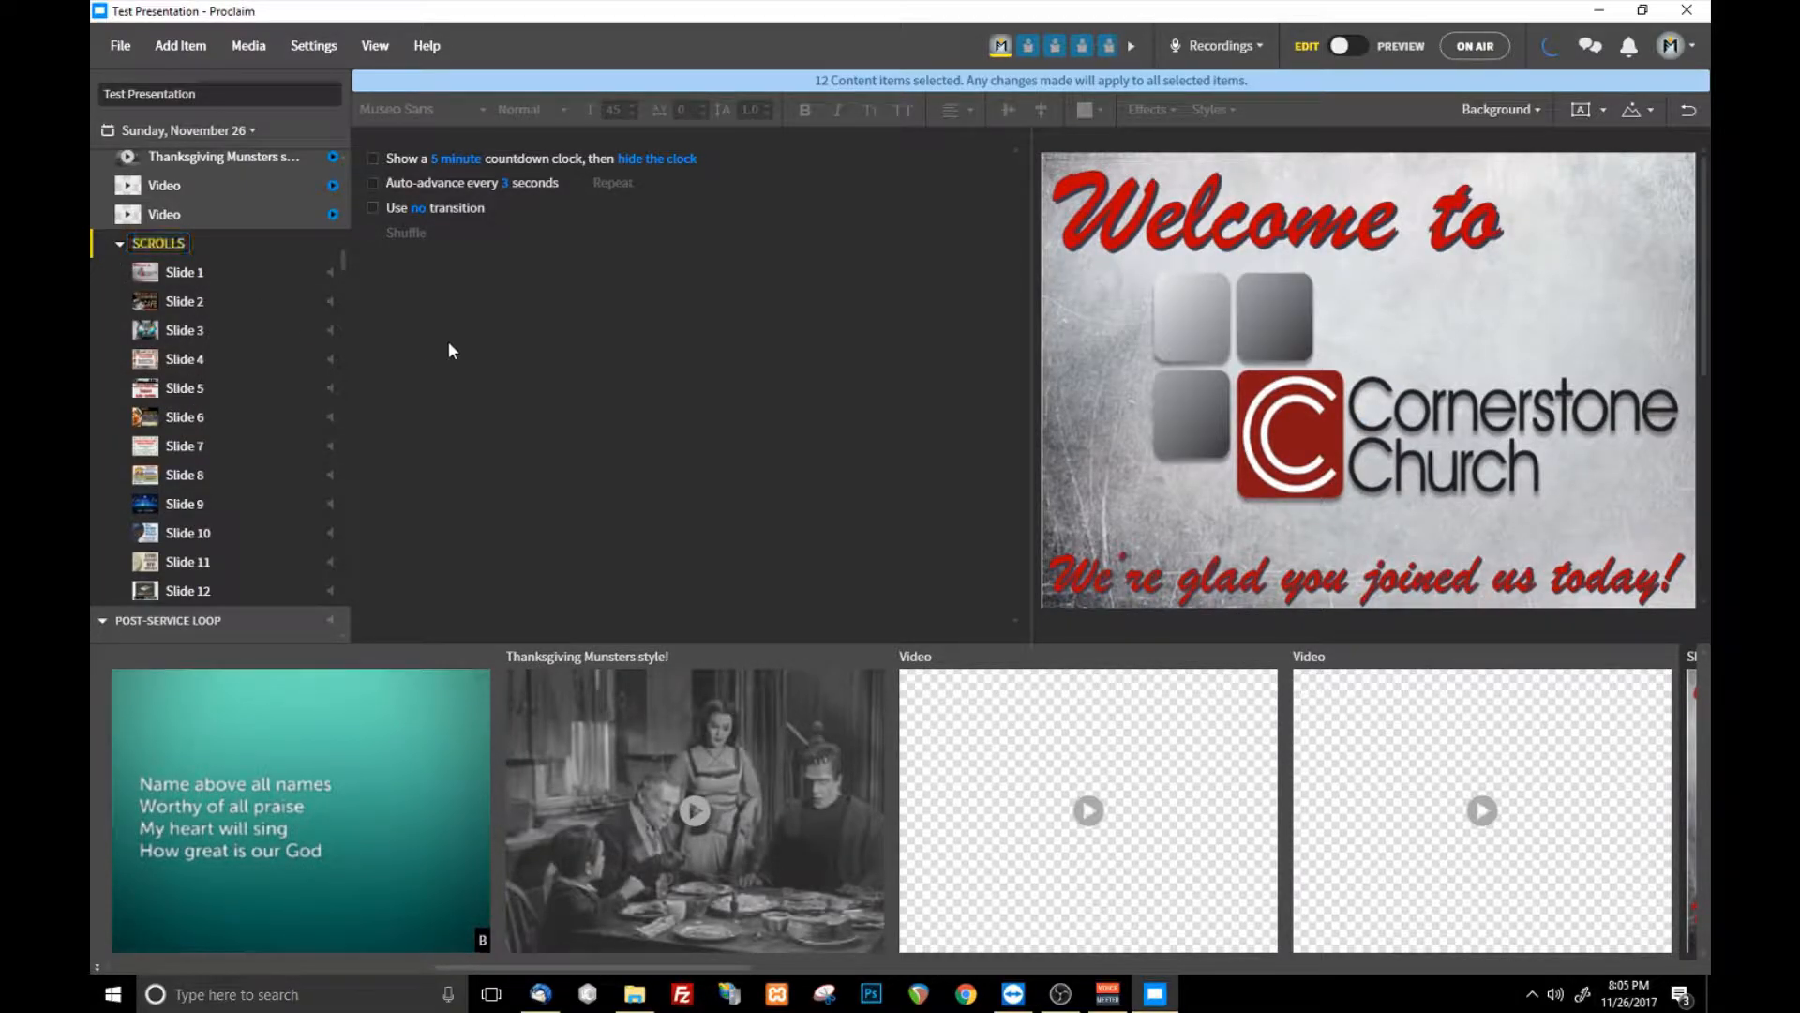
{"action": "left_click", "coordinate": [120, 244]}
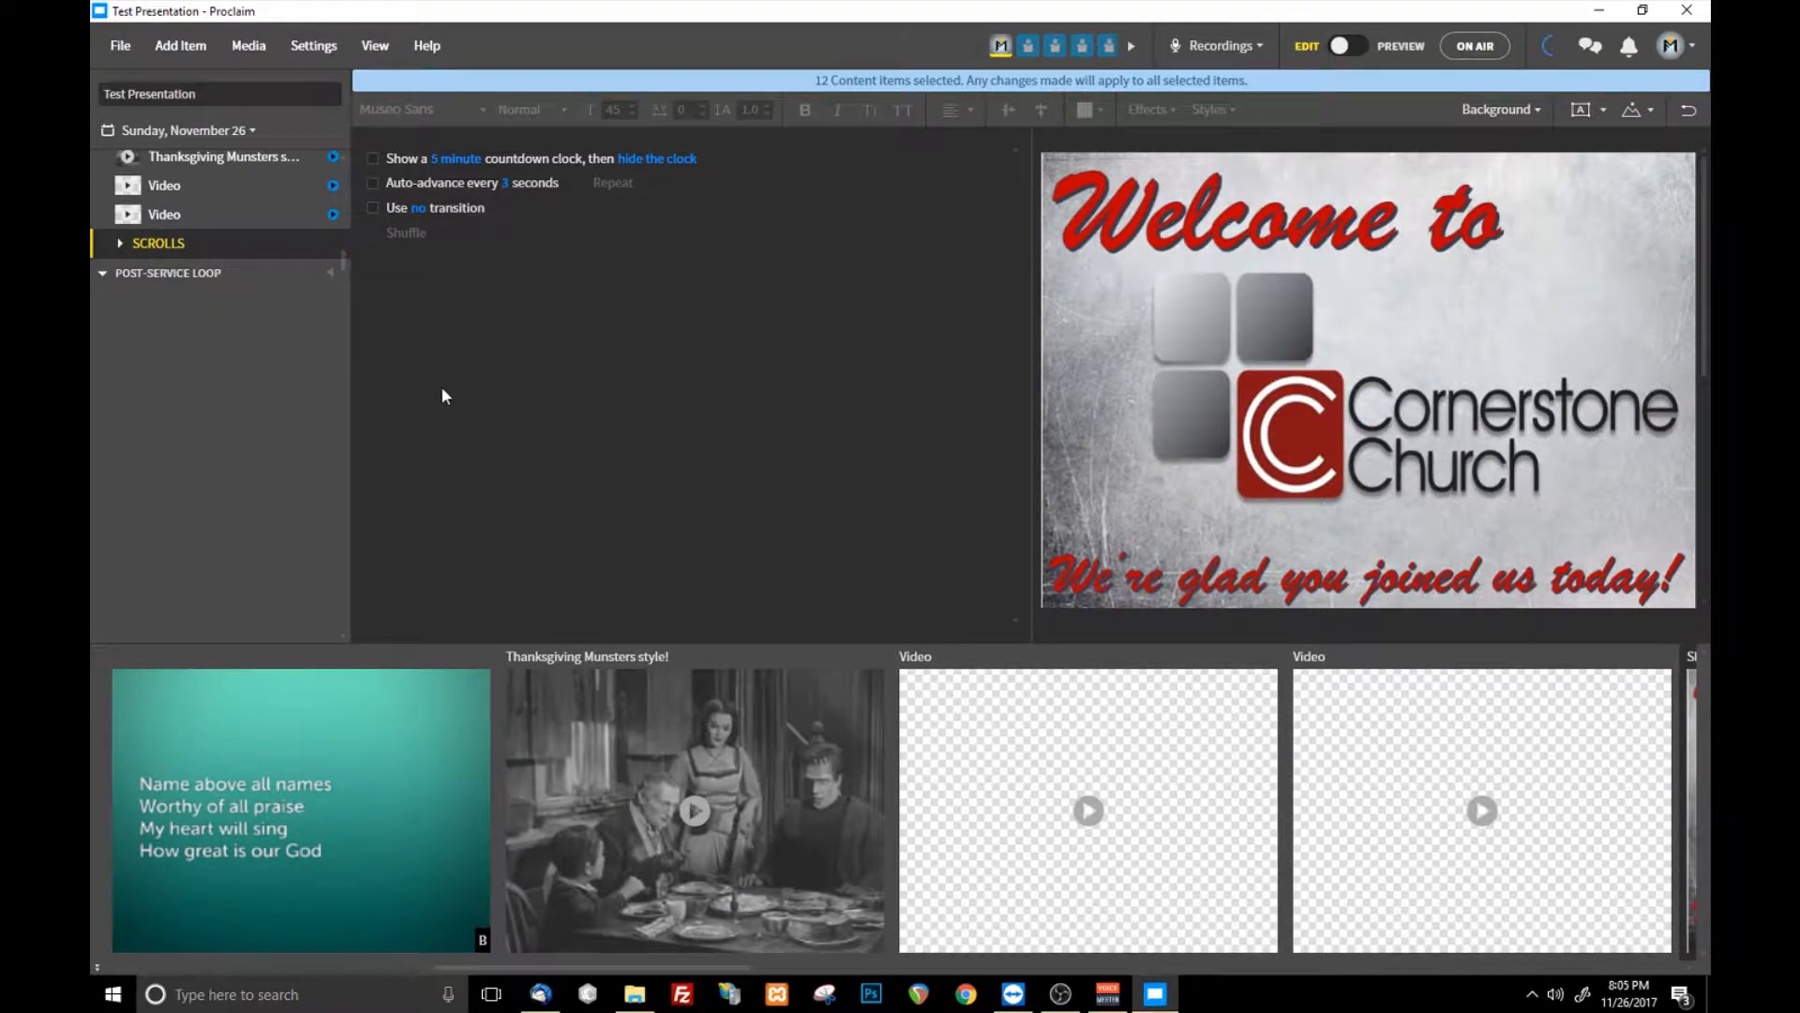
{"action": "left_click_drag", "start_coordinate": [172, 251], "coordinate": [167, 280]}
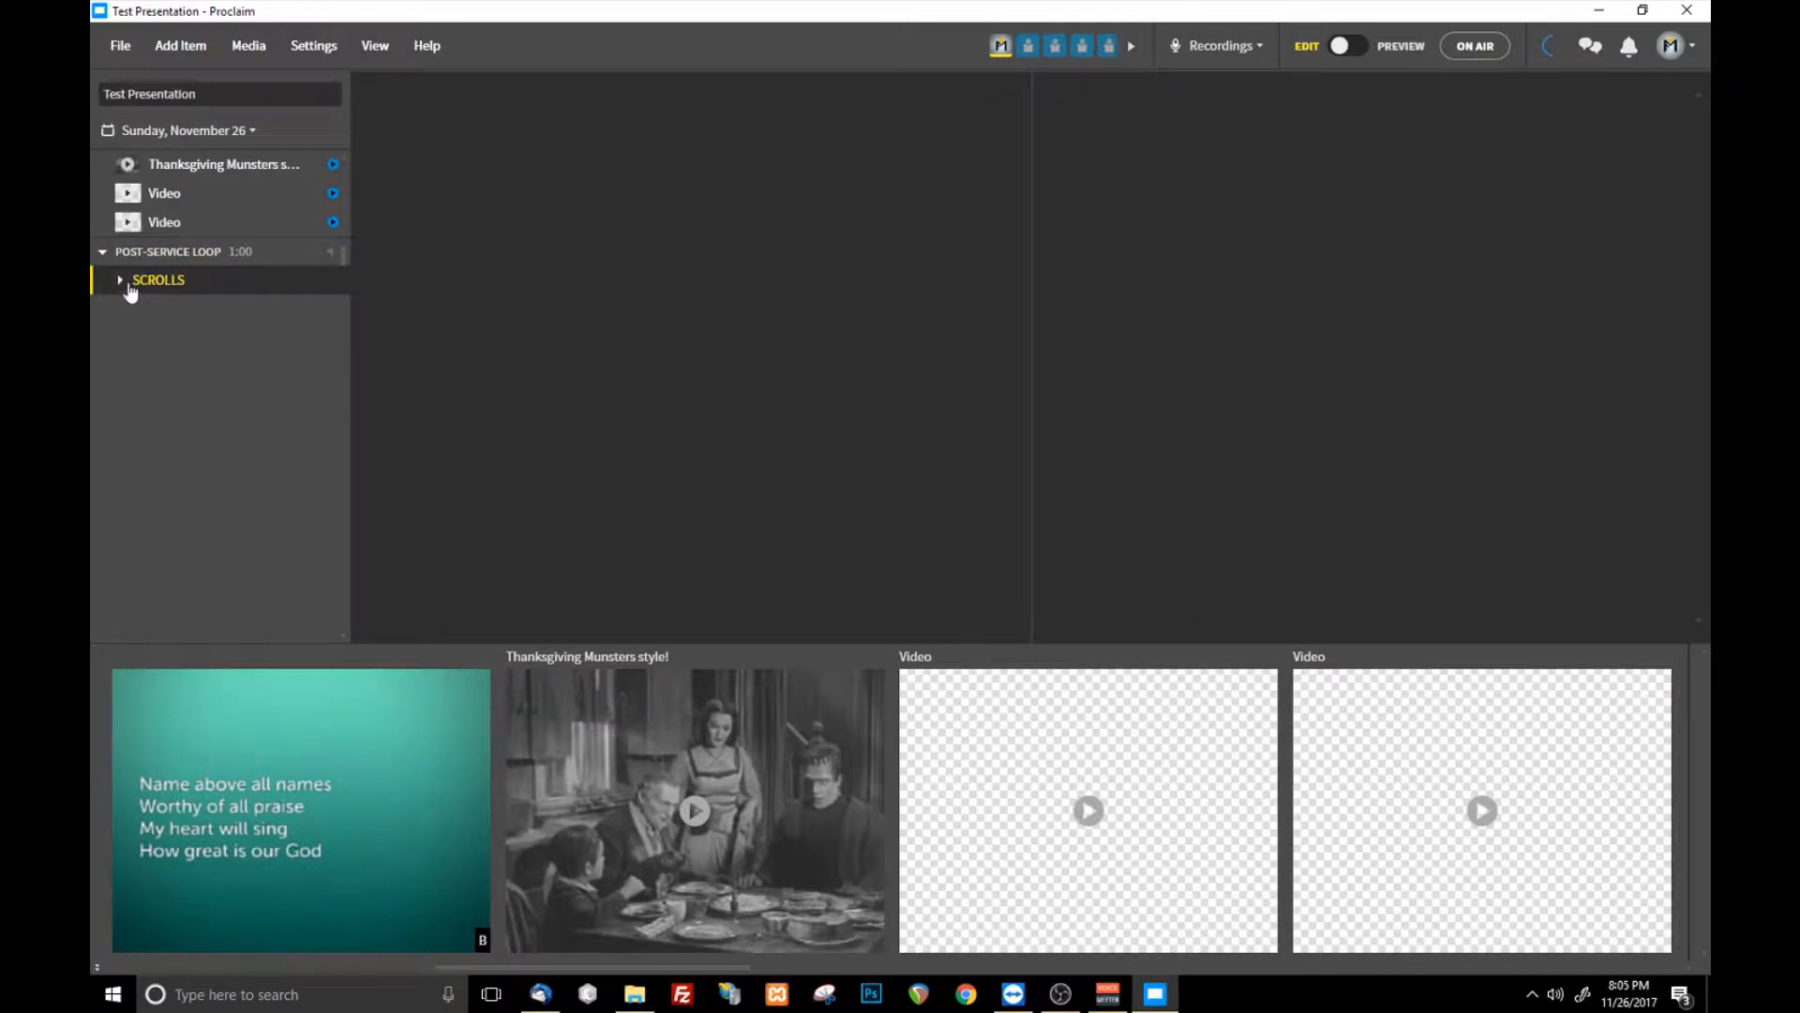
{"action": "left_click", "coordinate": [121, 280]}
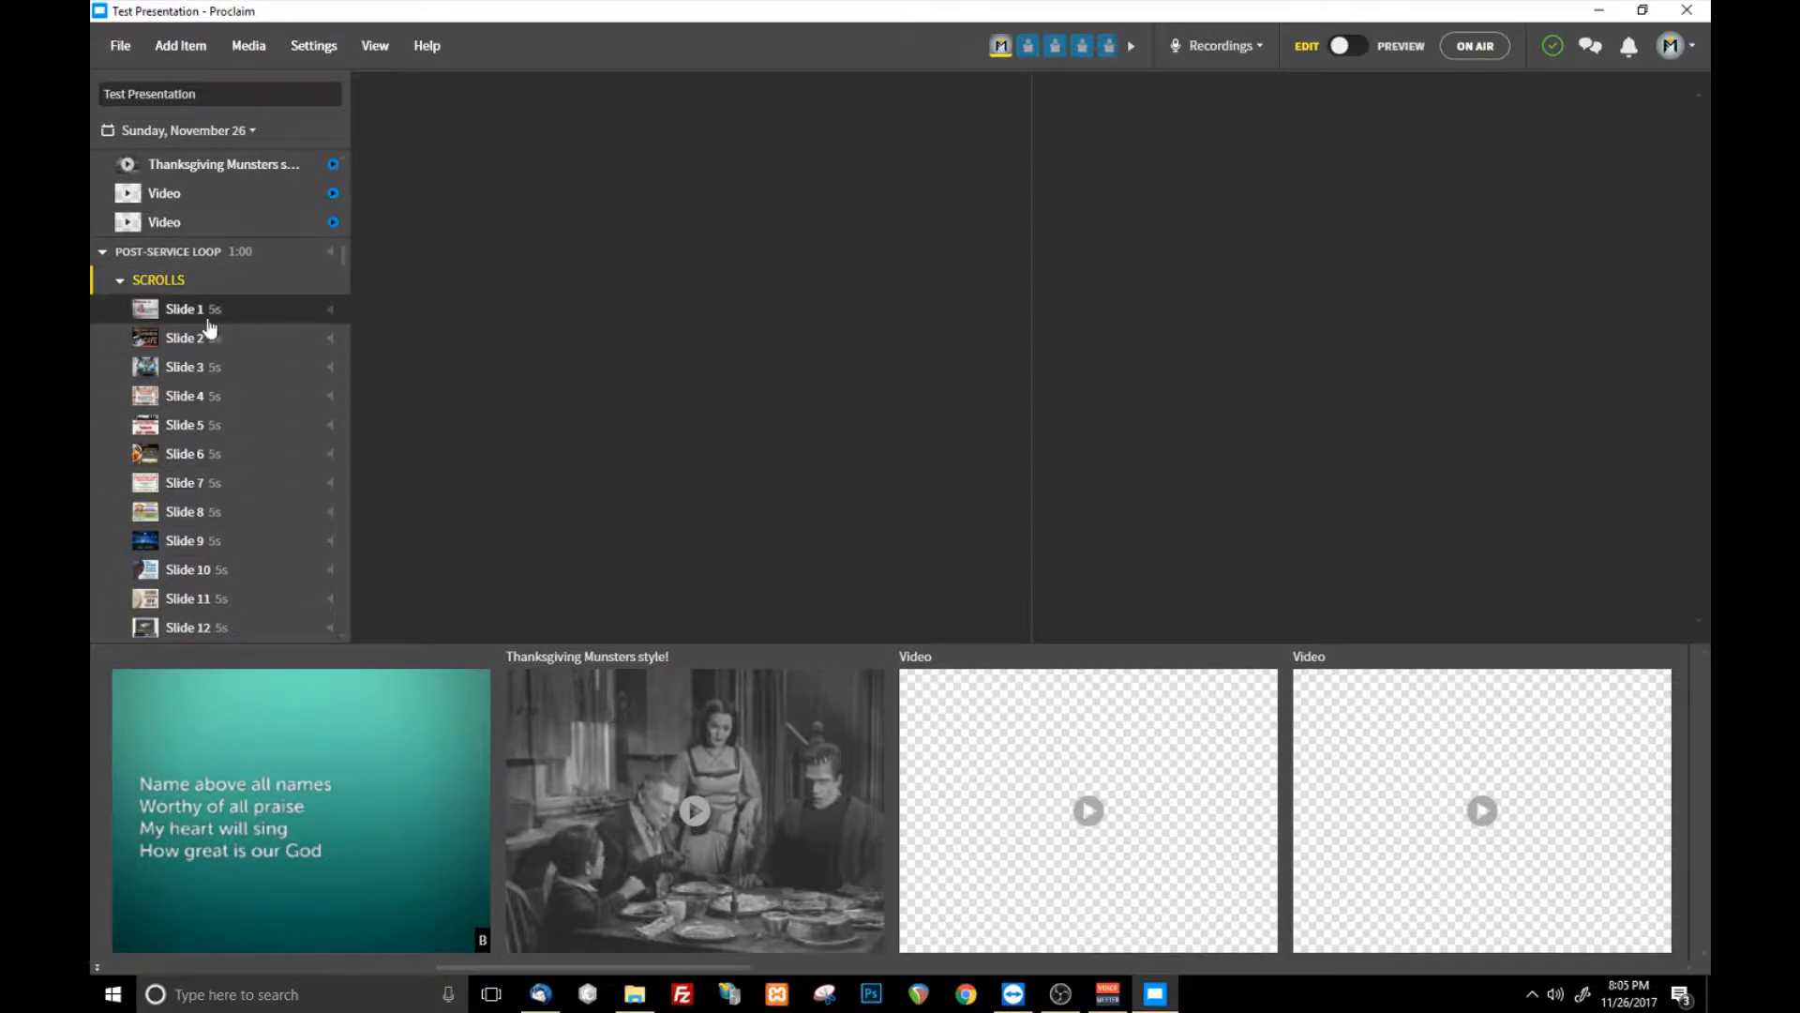
{"action": "scroll", "coordinate": [168, 301], "scroll_direction": "up", "scroll_amount": 2}
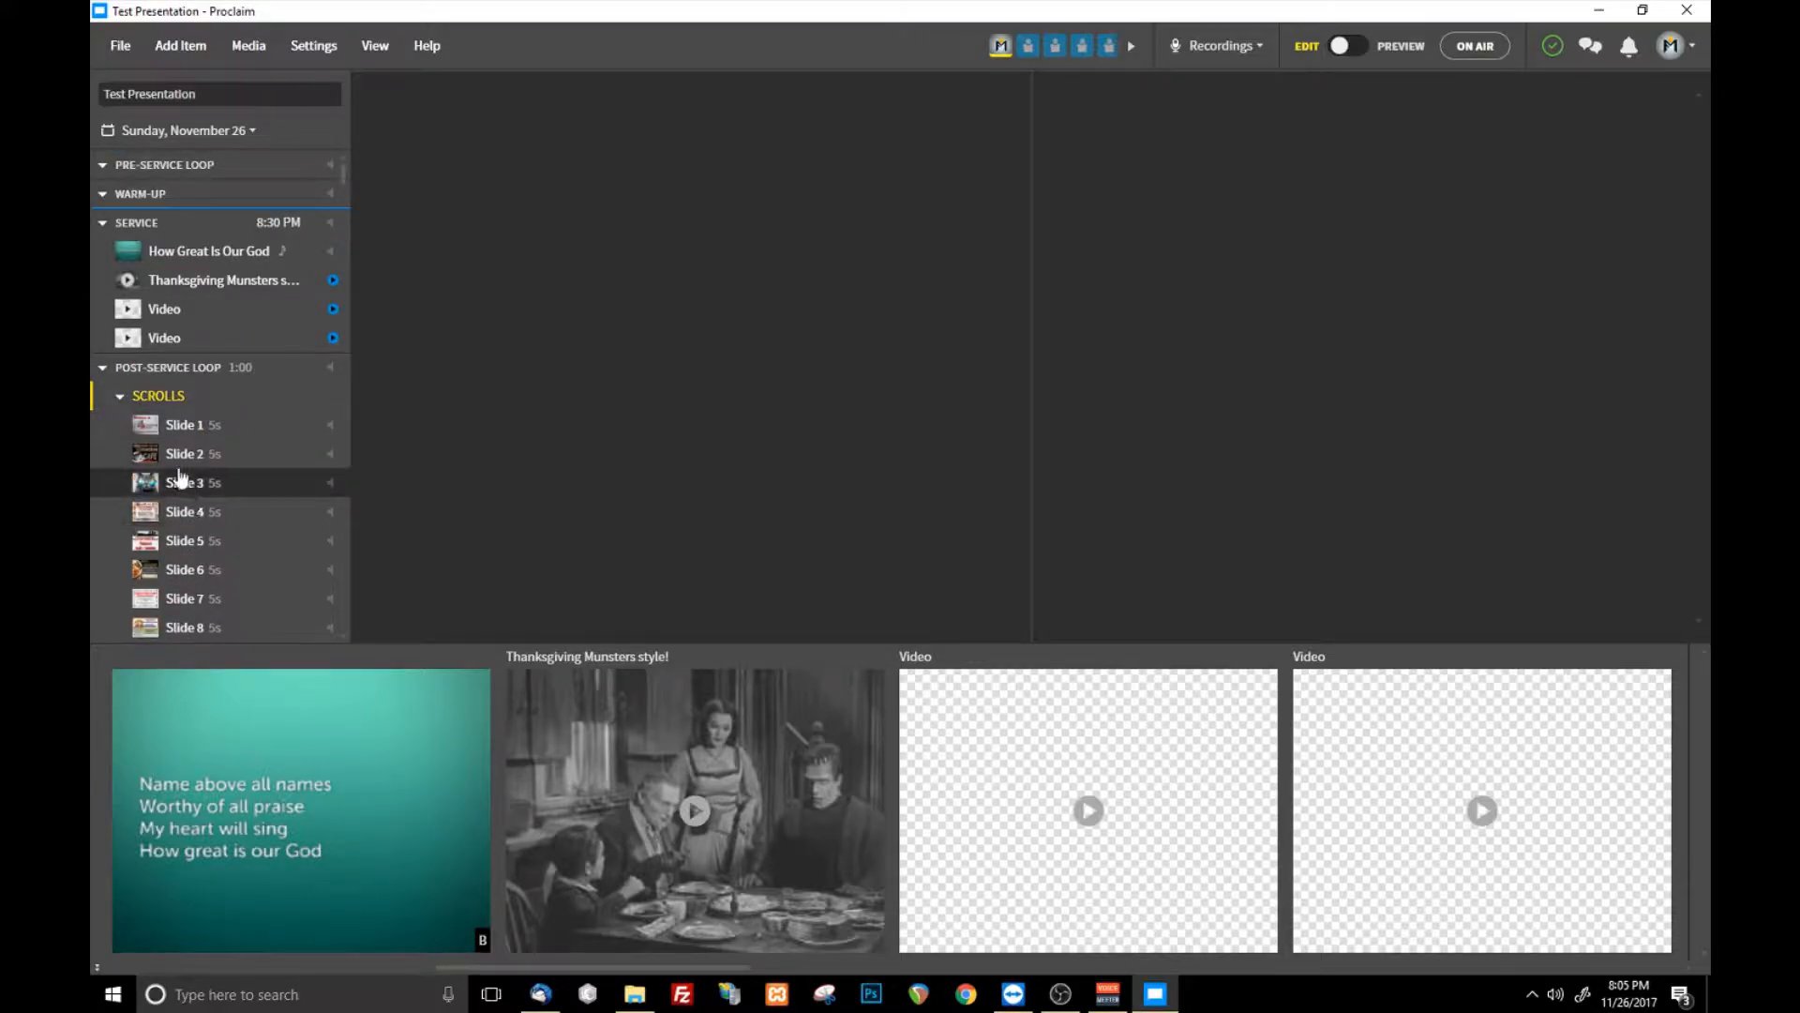
- Examine the auto-advance settings of Slide 1 and of the whole SCROLLS group
{"action": "left_click", "coordinate": [213, 429]}
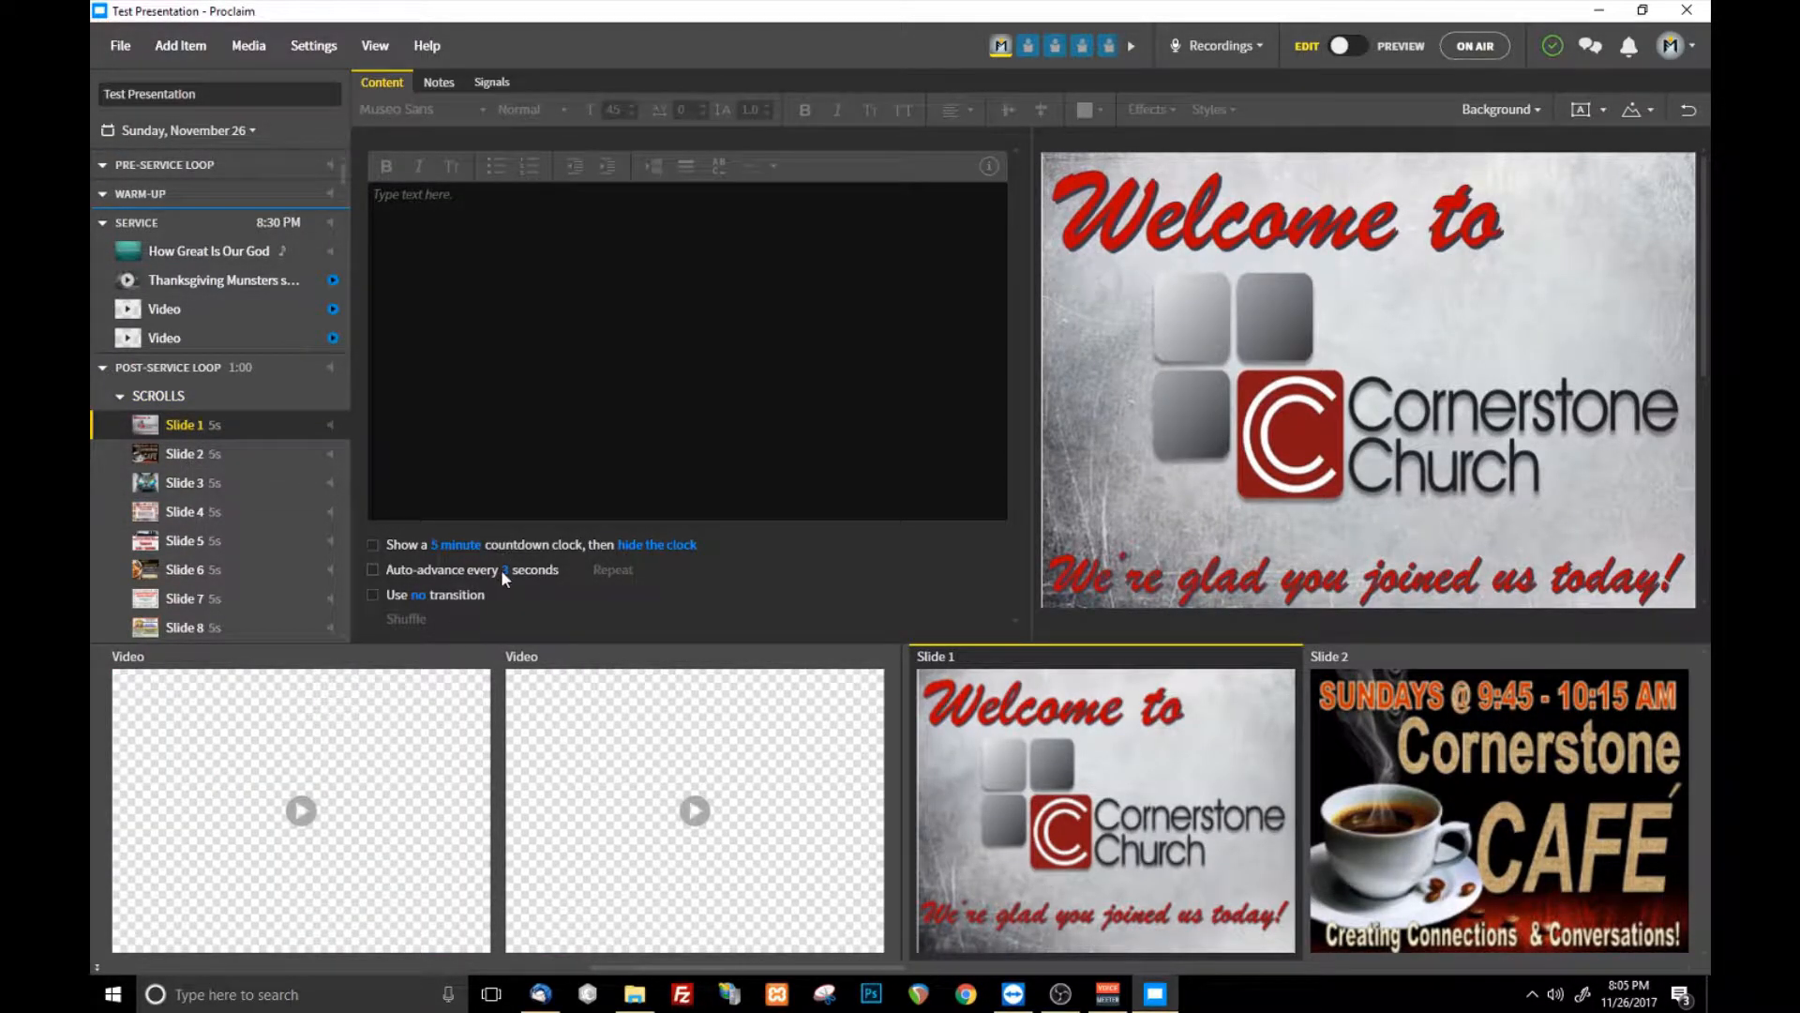
{"action": "left_click", "coordinate": [197, 396]}
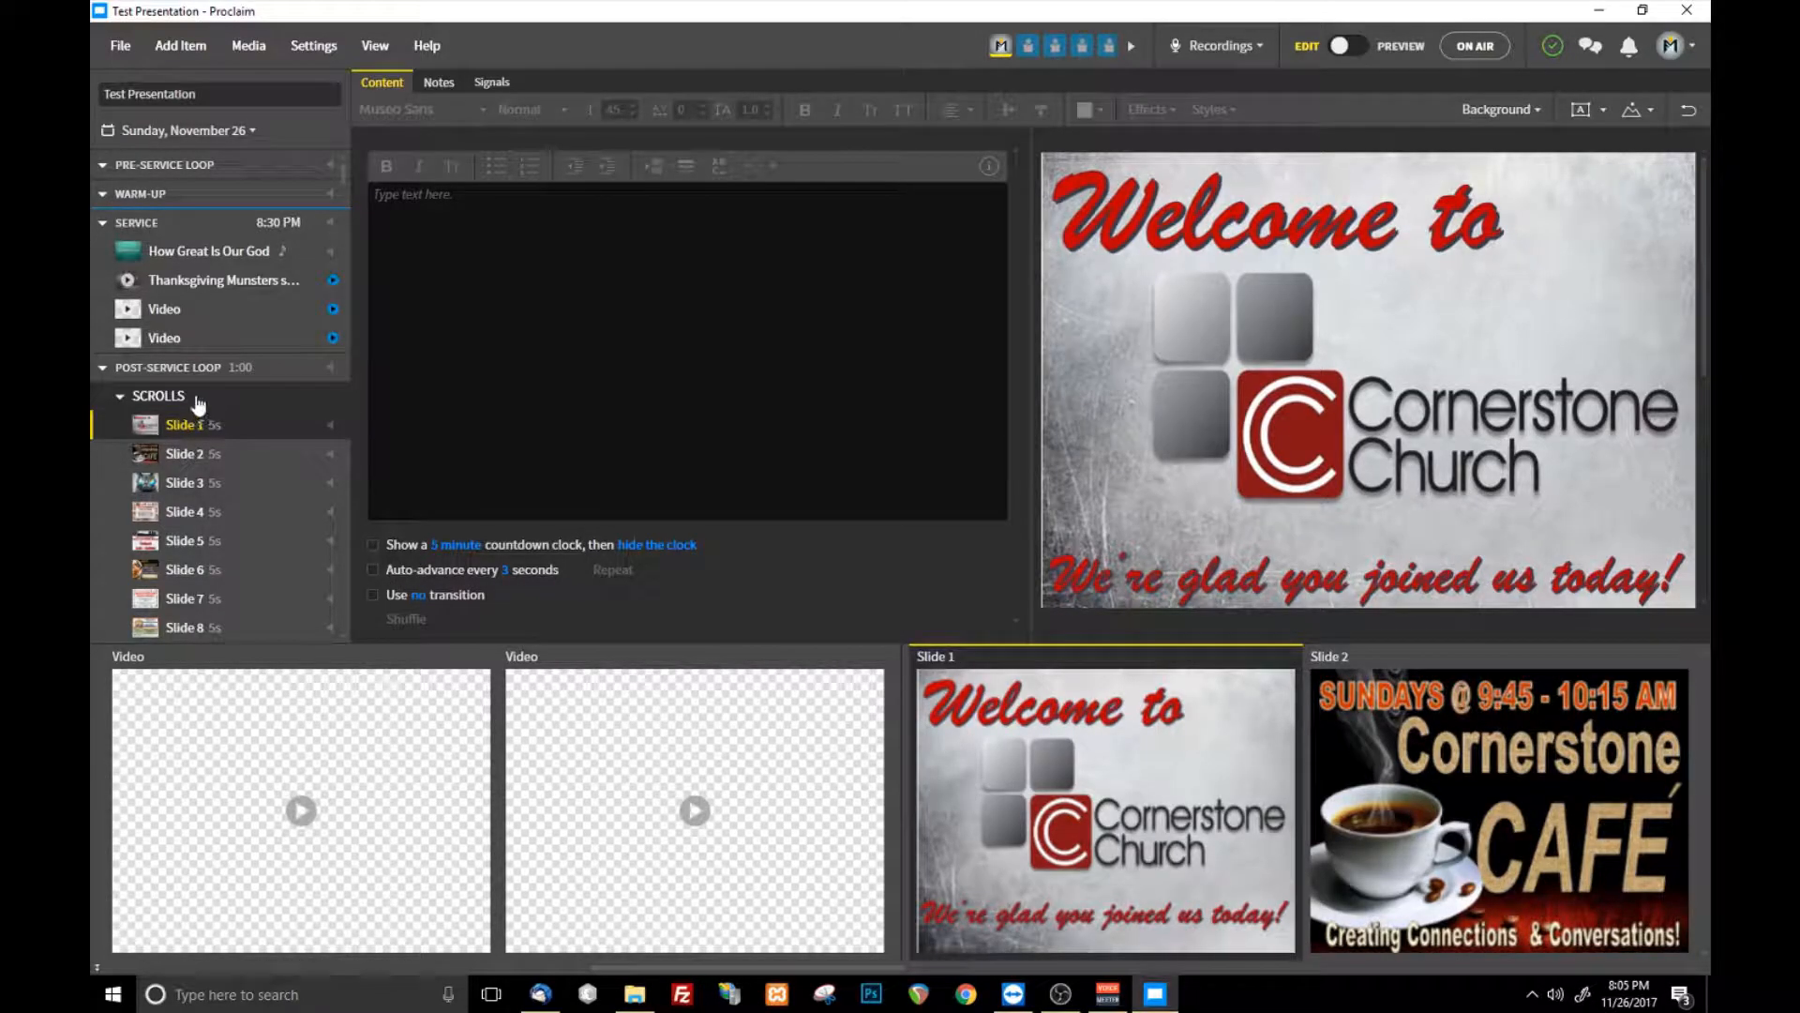
{"action": "left_click", "coordinate": [373, 183]}
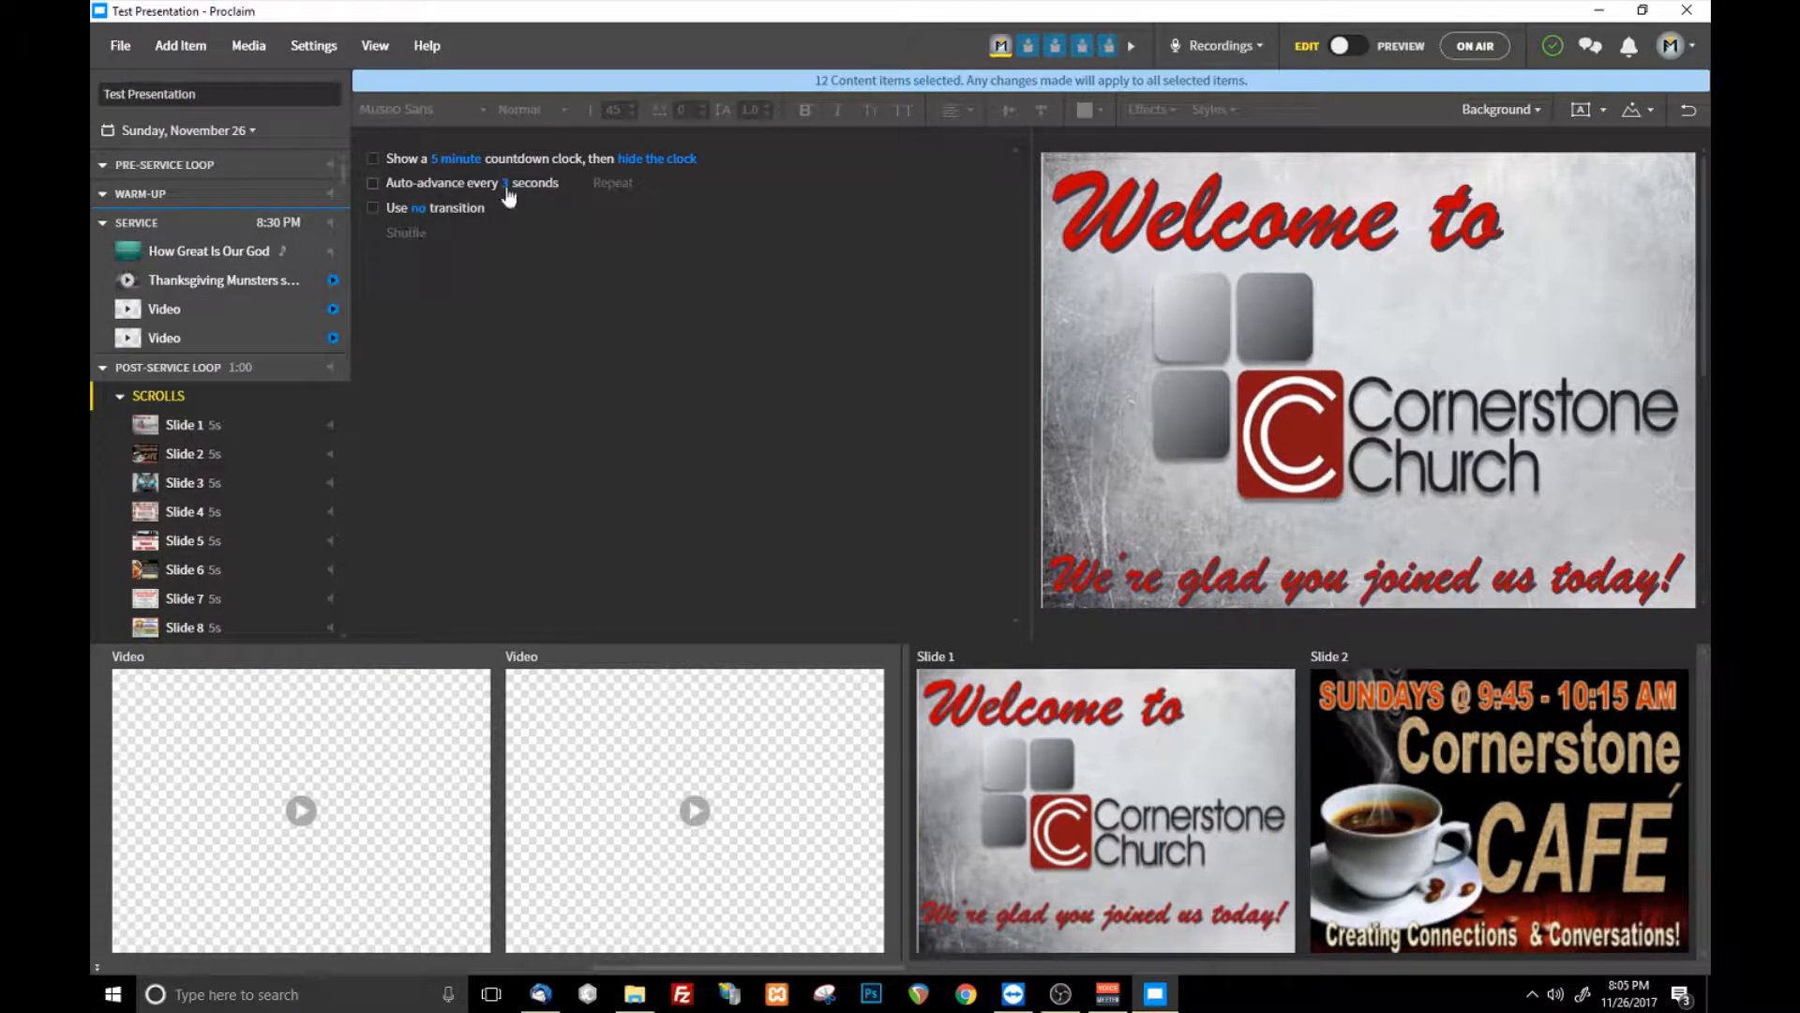
- Move the SCROLLS group from the post-service loop into the pre-service loop and select the whole group
{"action": "left_click_drag", "start_coordinate": [165, 396], "coordinate": [172, 169]}
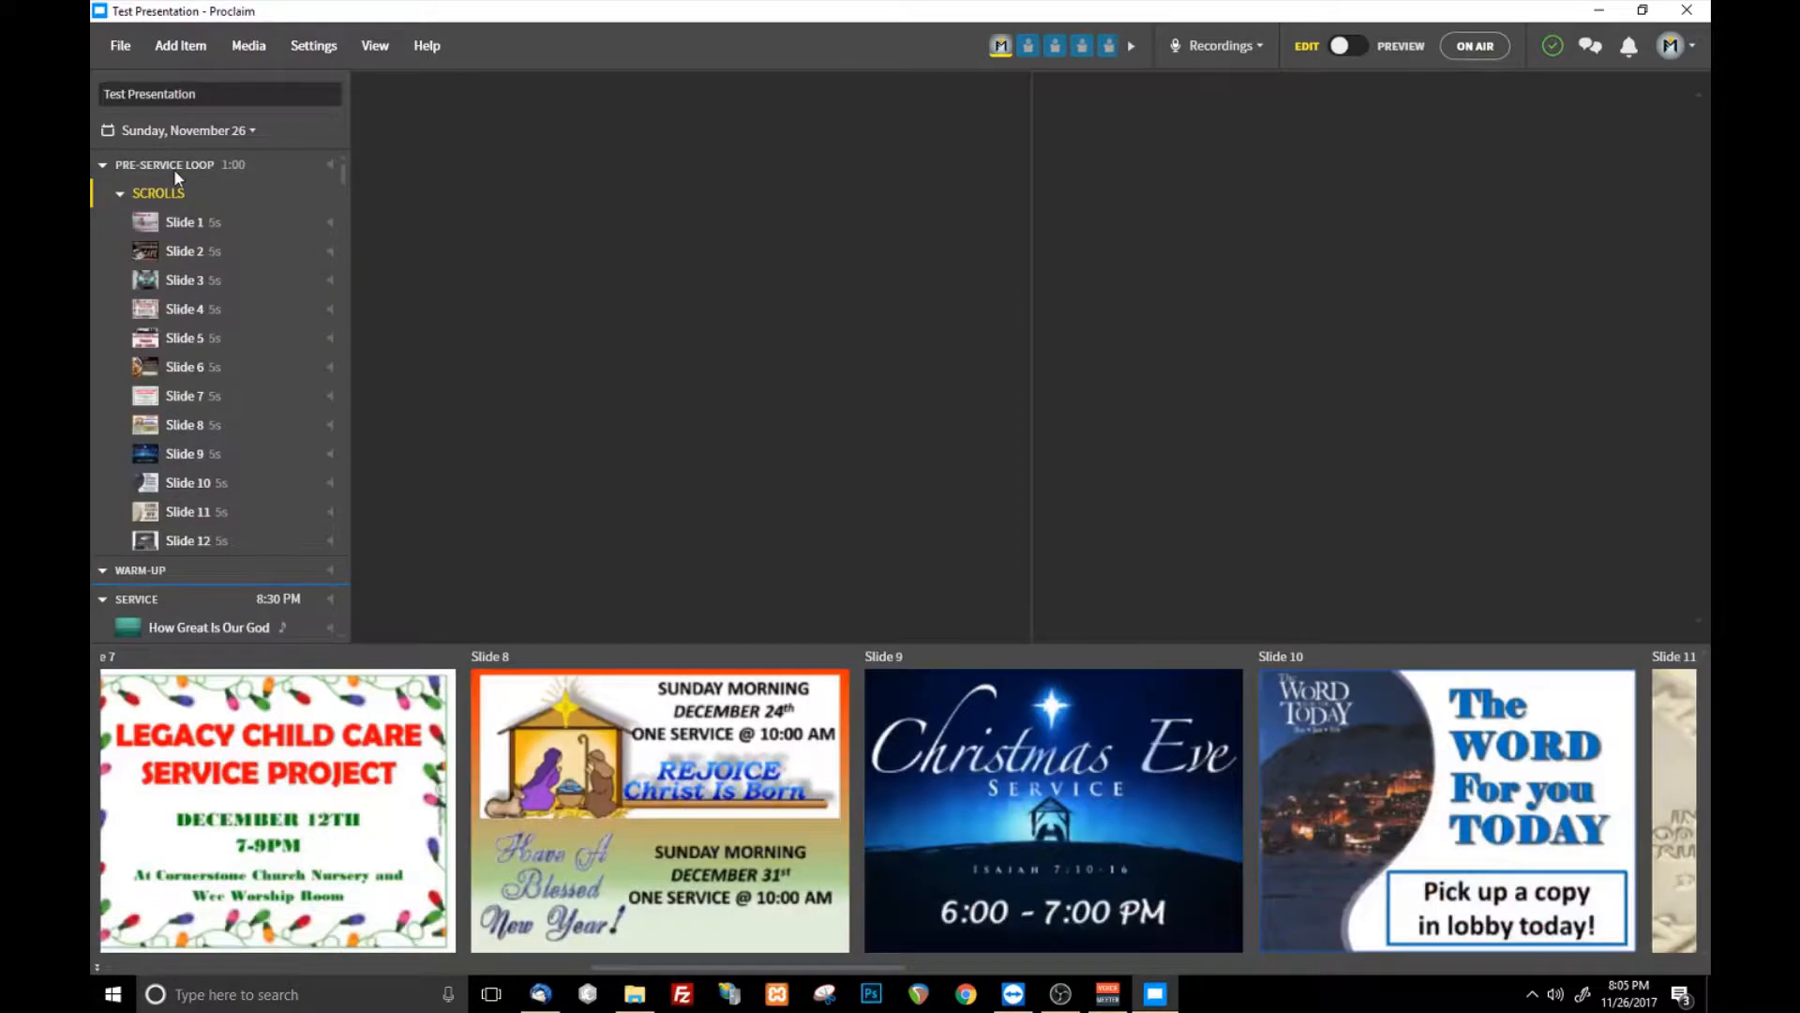
{"action": "left_click", "coordinate": [173, 228]}
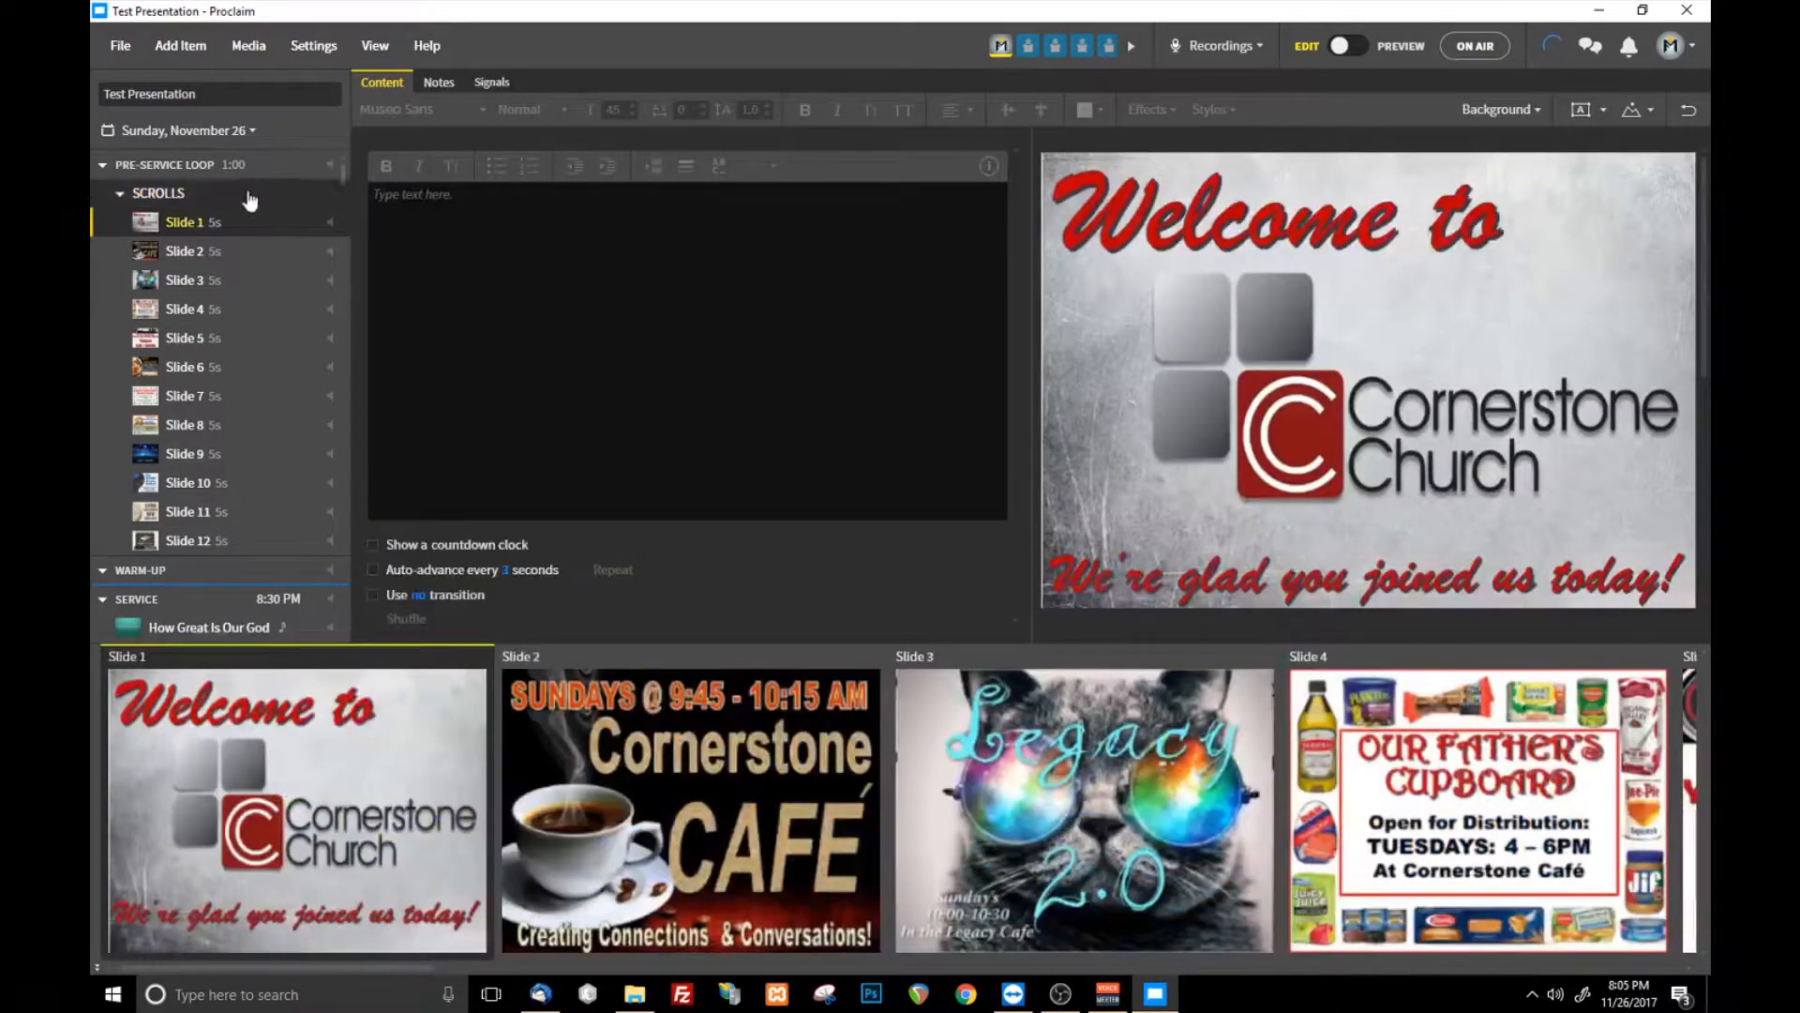
{"action": "left_click", "coordinate": [251, 194]}
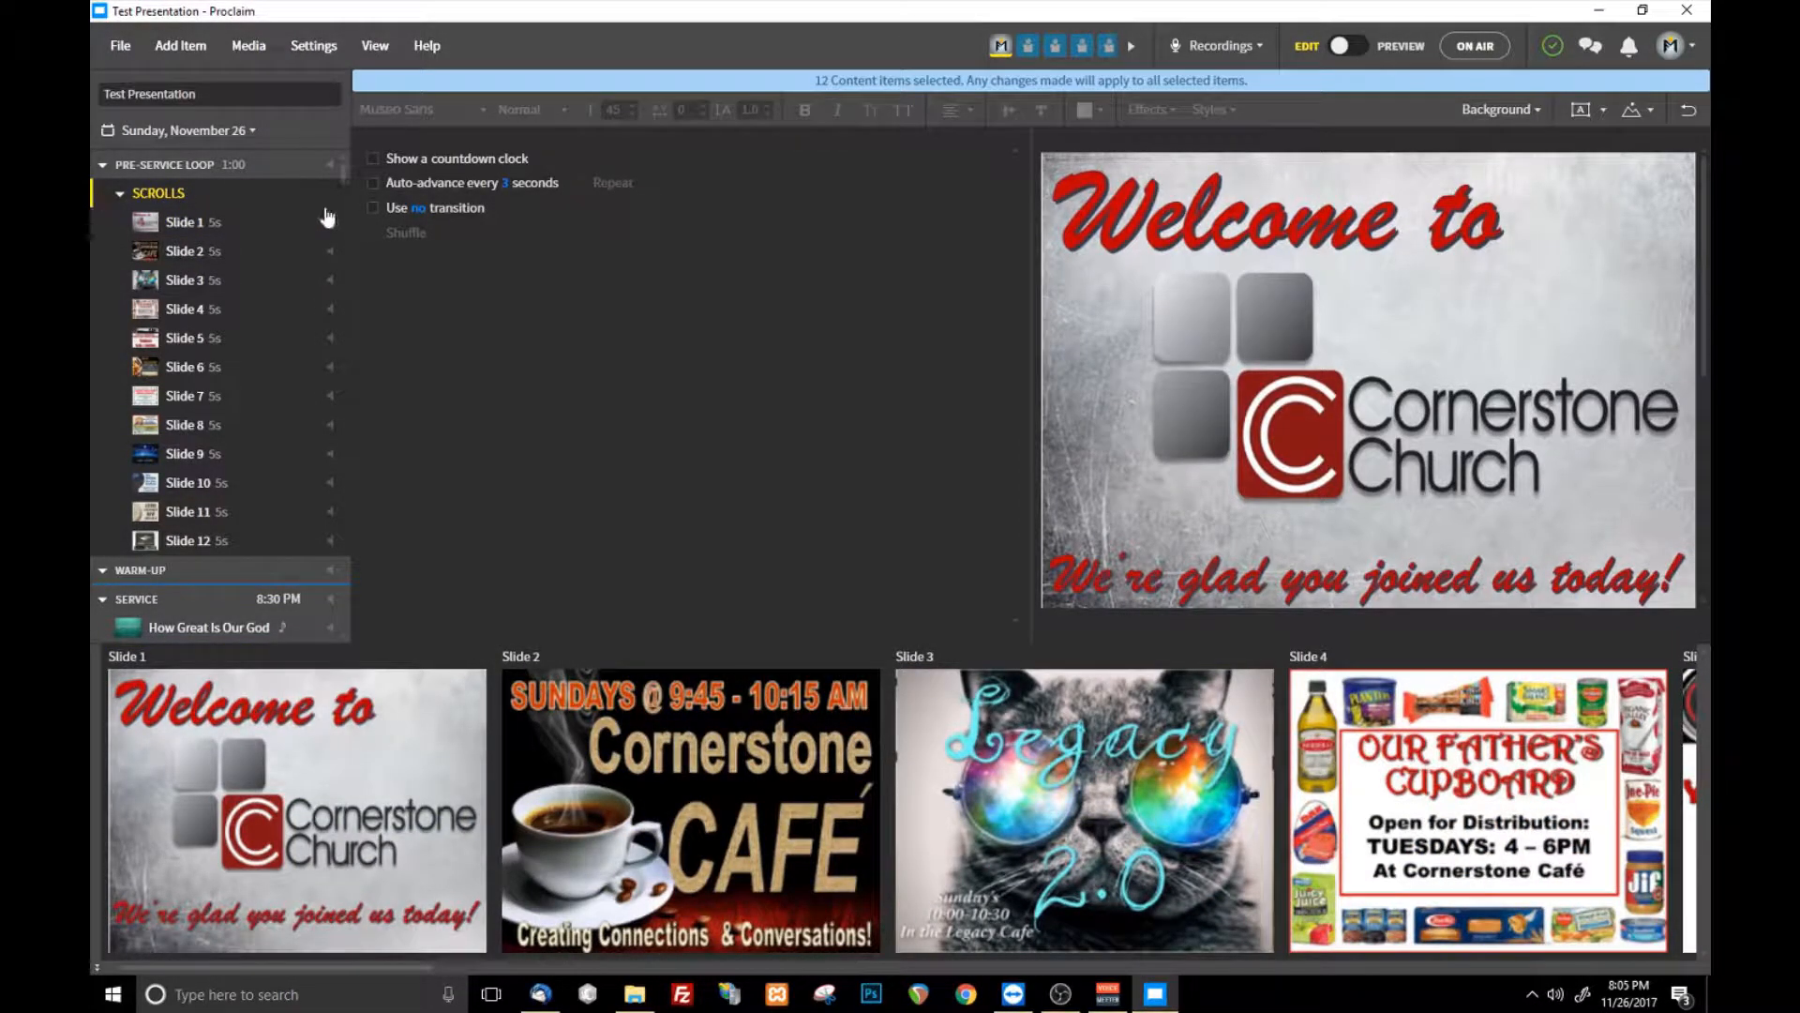
{"action": "mouse_move", "coordinate": [153, 196]}
{"action": "left_mouse_down"}
{"action": "mouse_move", "coordinate": [197, 489]}
{"action": "mouse_move", "coordinate": [187, 195]}
{"action": "left_mouse_up"}
- Save and sync the test presentation
{"action": "left_click", "coordinate": [120, 47]}
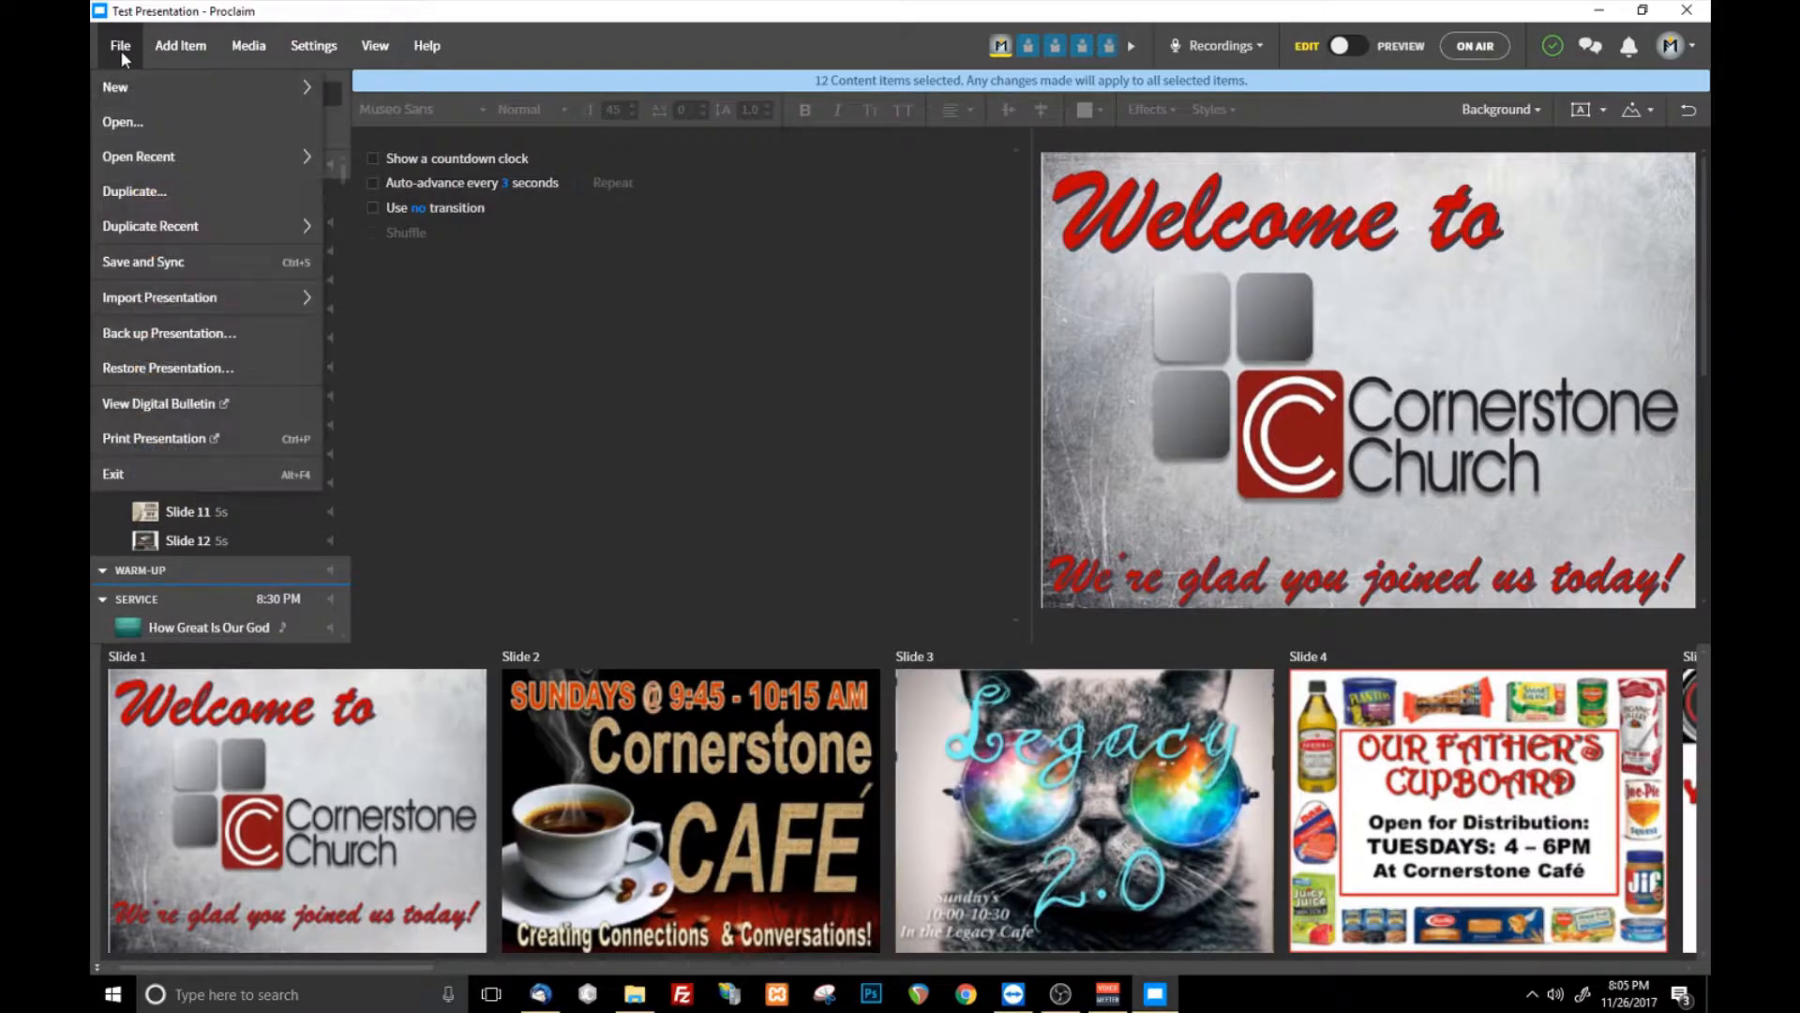
{"action": "left_click", "coordinate": [247, 260]}
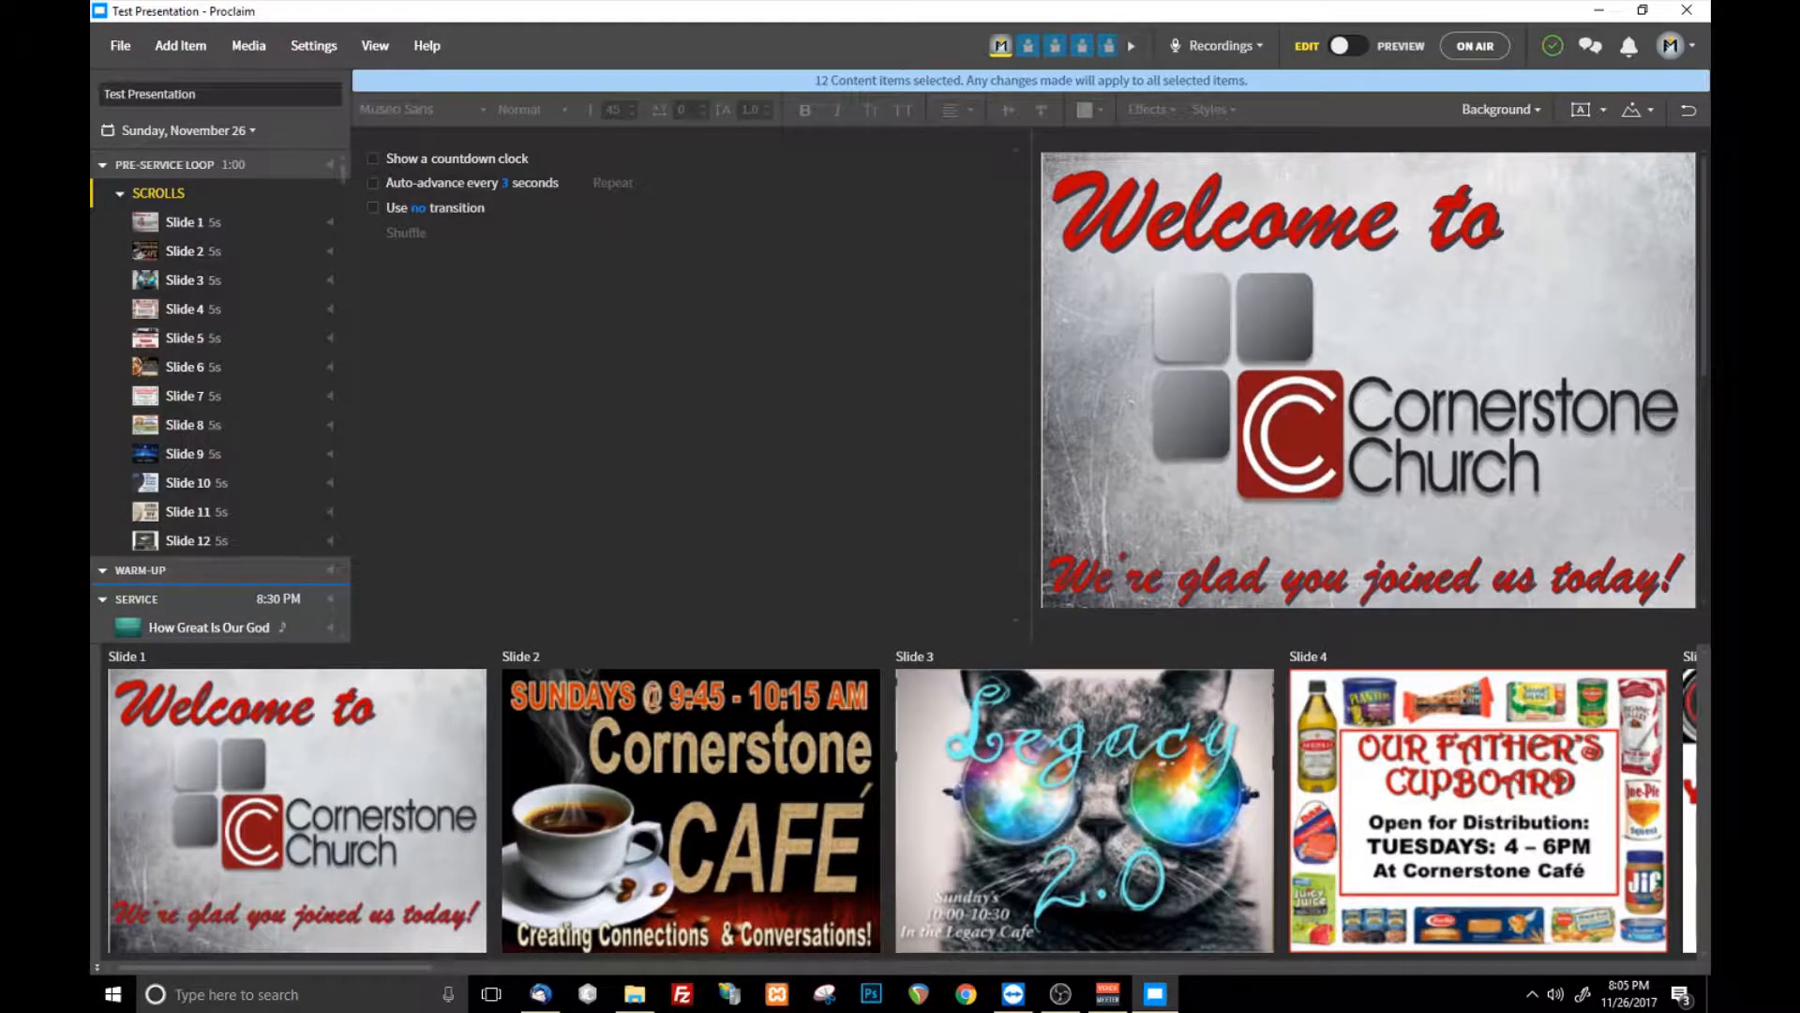
{"action": "left_click", "coordinate": [120, 45]}
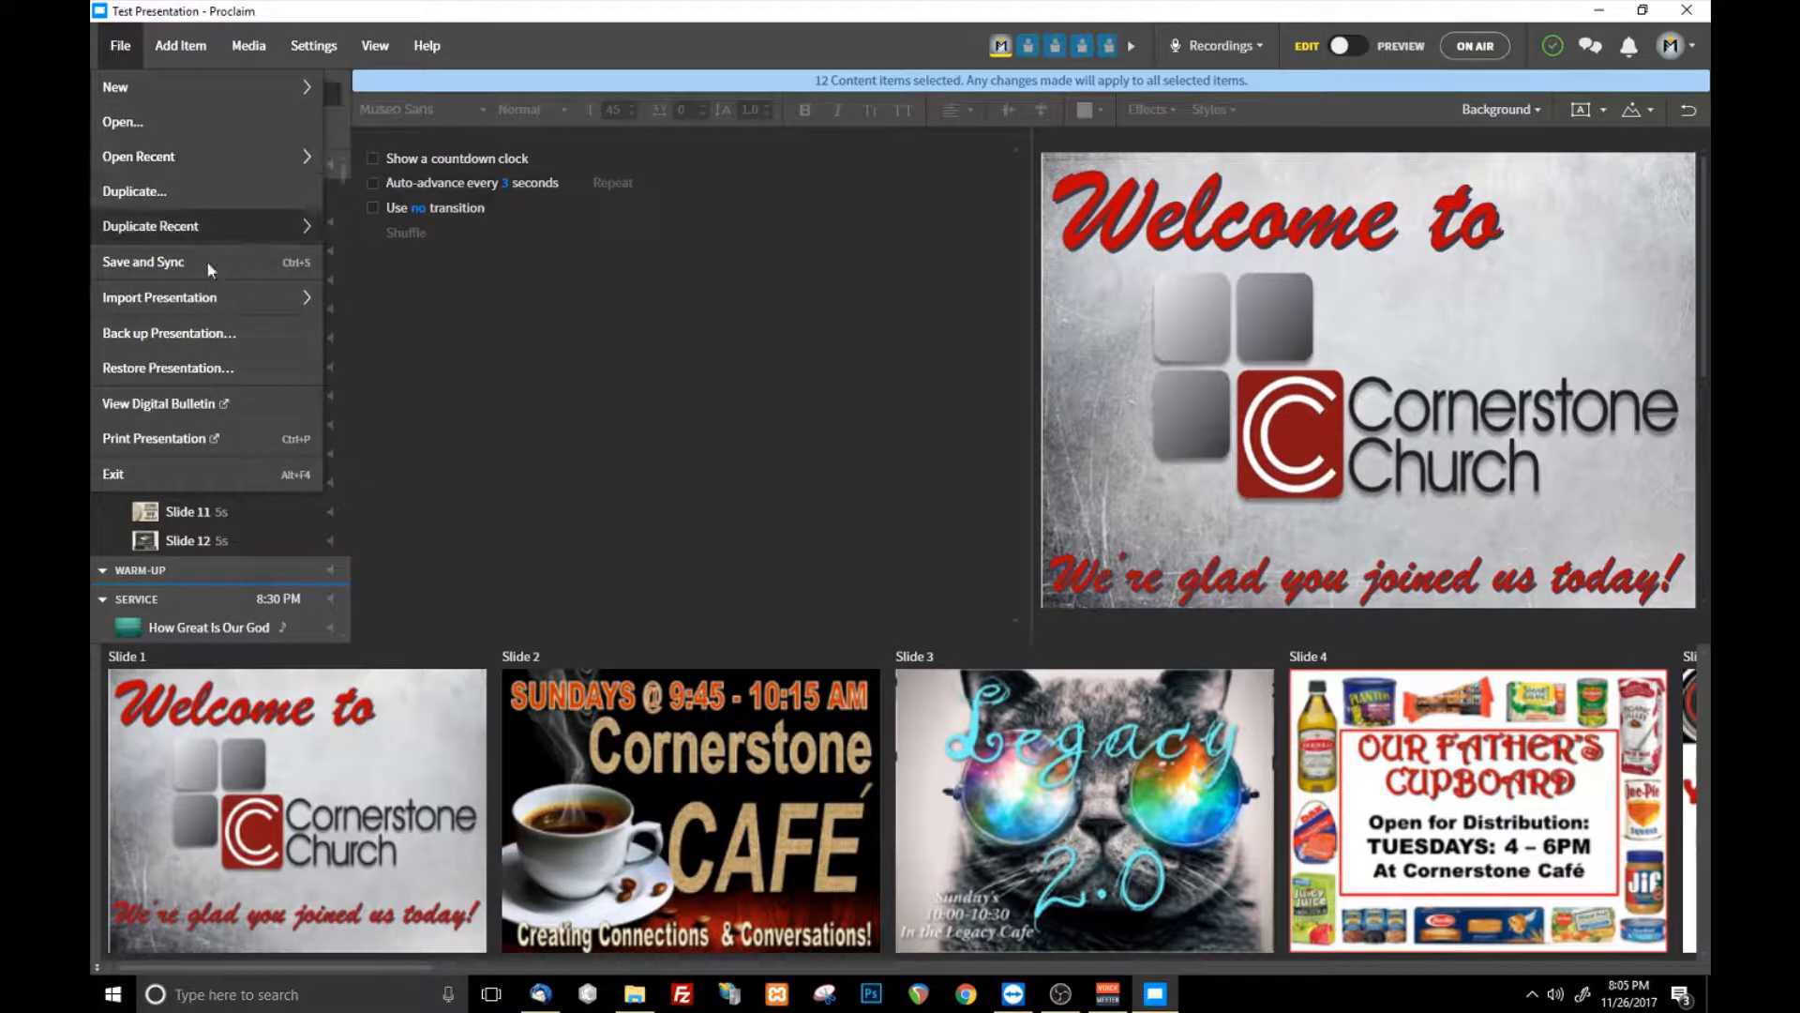
{"action": "left_click", "coordinate": [238, 262]}
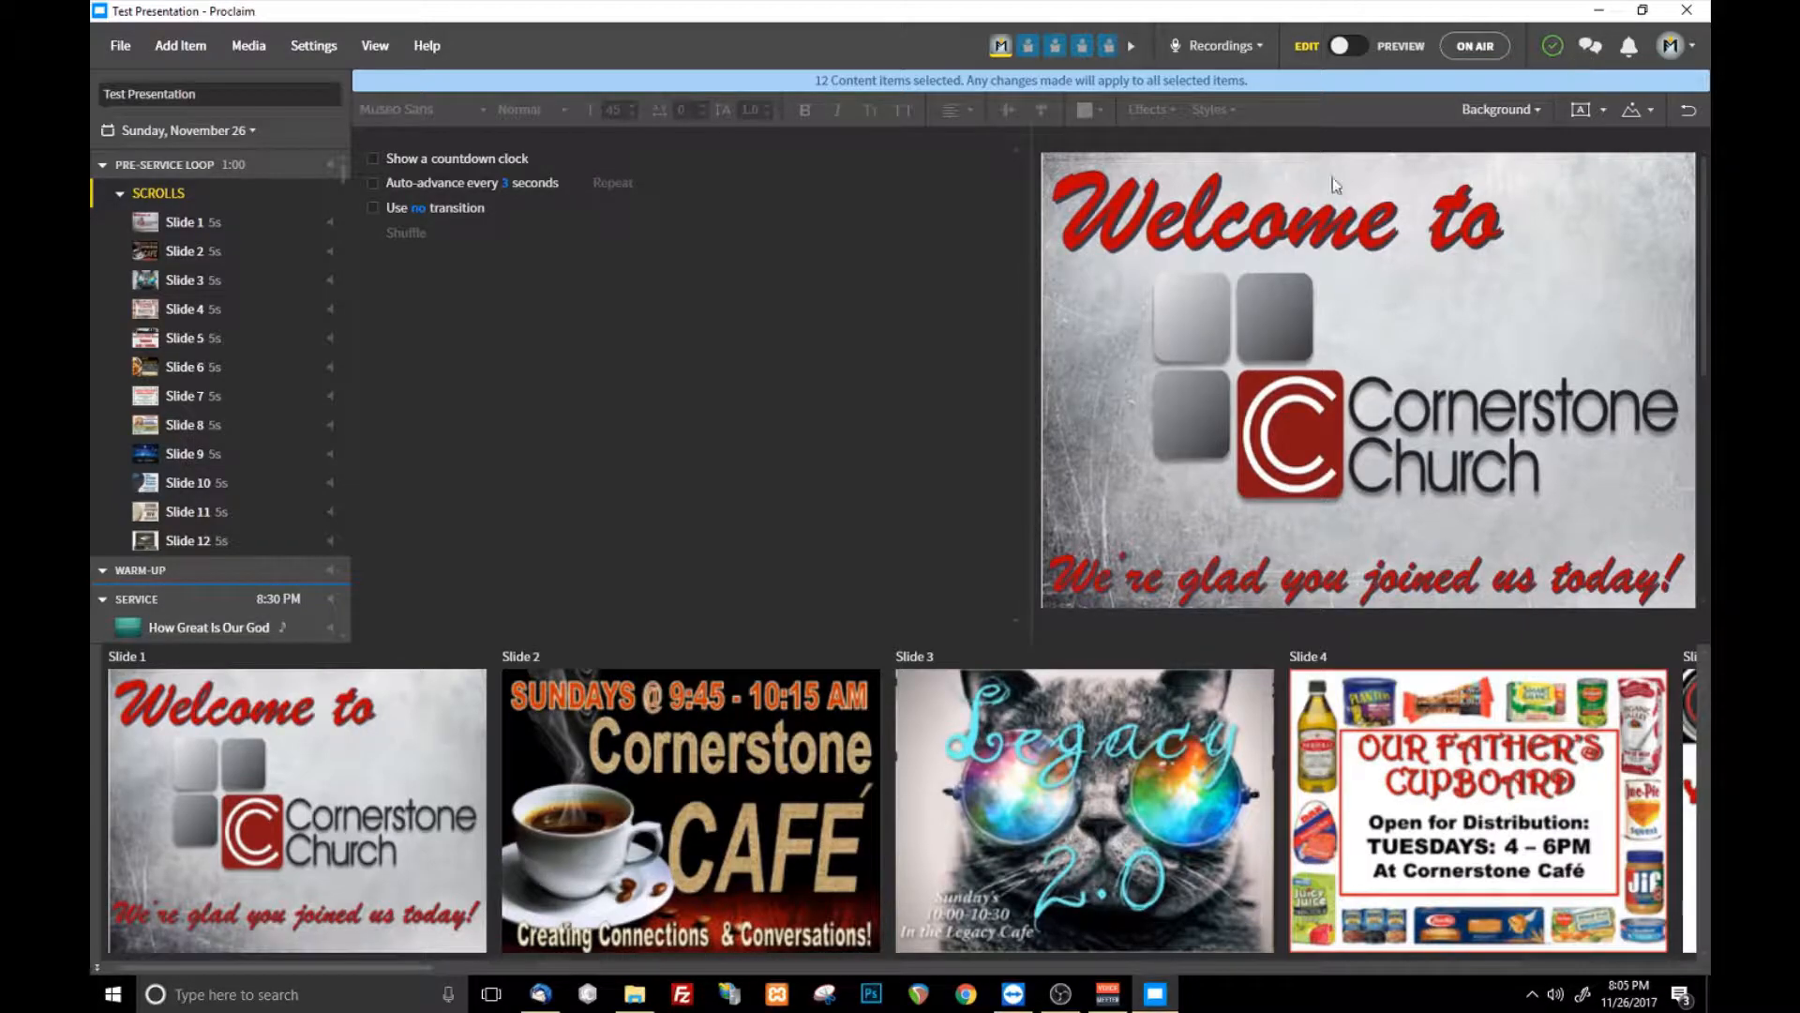
- Show the Thanksgiving Munsters video item from the service with its playback settings
{"action": "scroll", "coordinate": [188, 375], "scroll_direction": "down", "scroll_amount": 3}
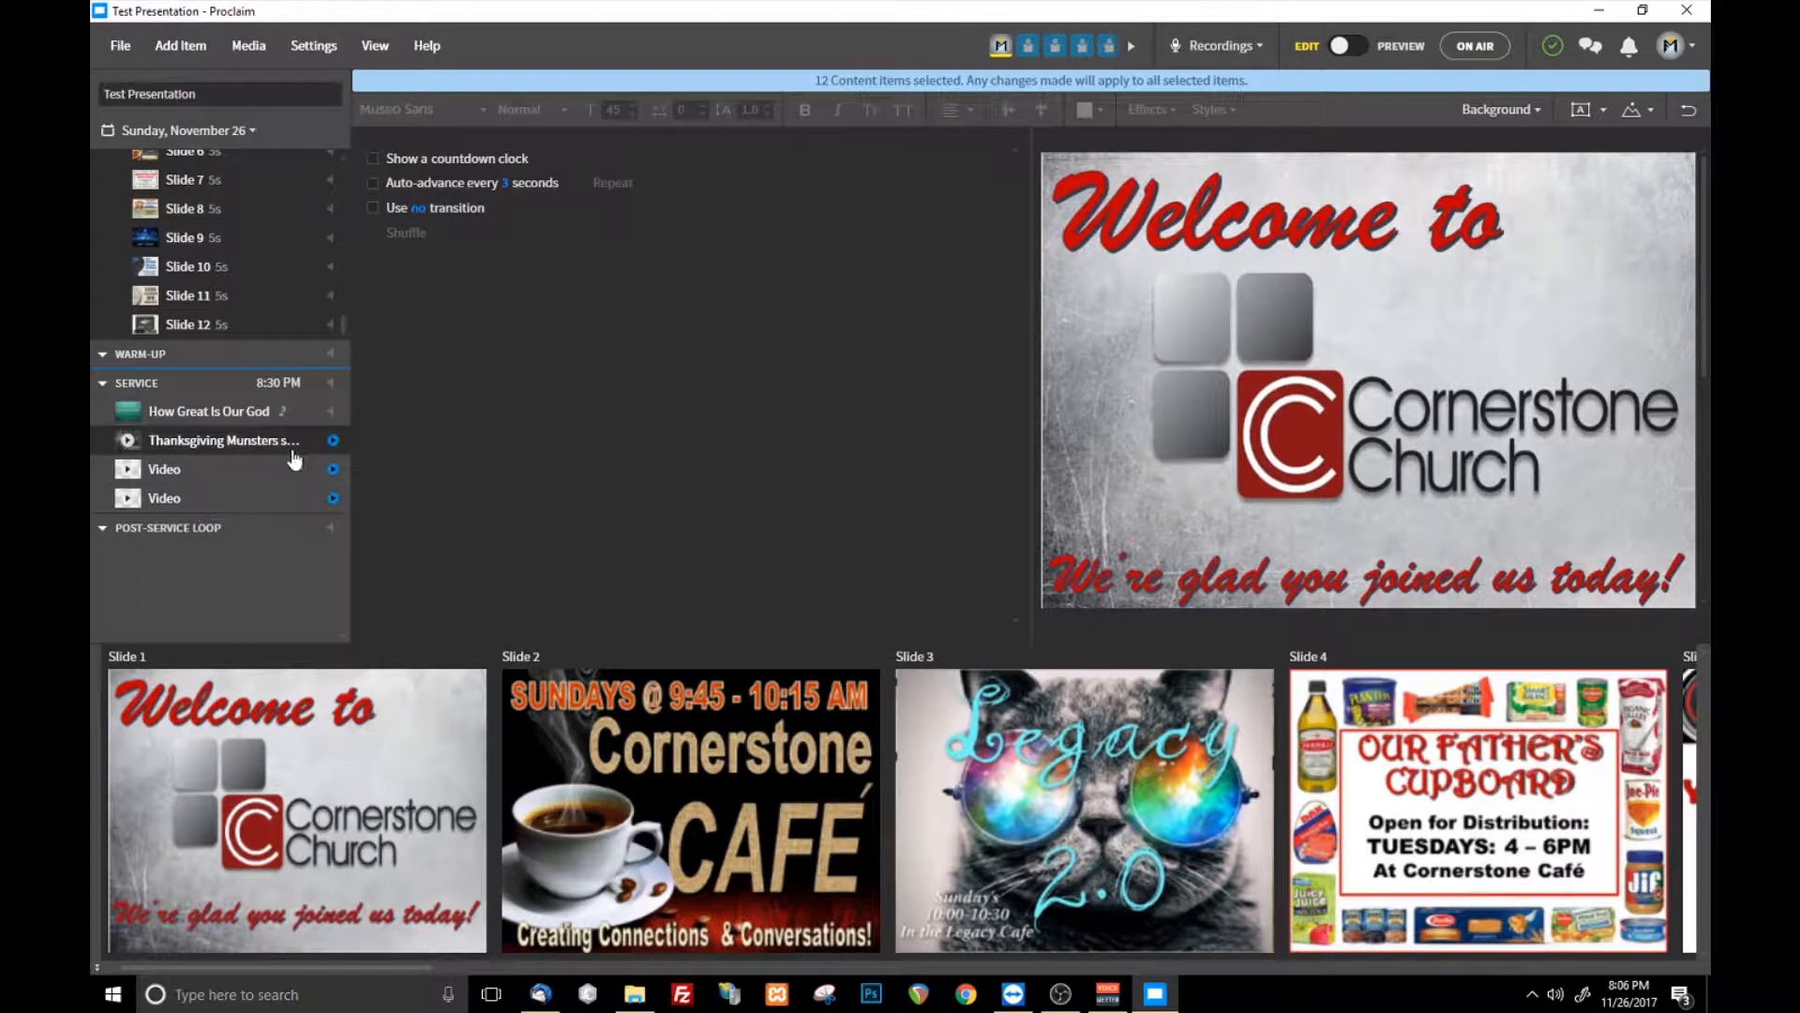
{"action": "left_click", "coordinate": [205, 469]}
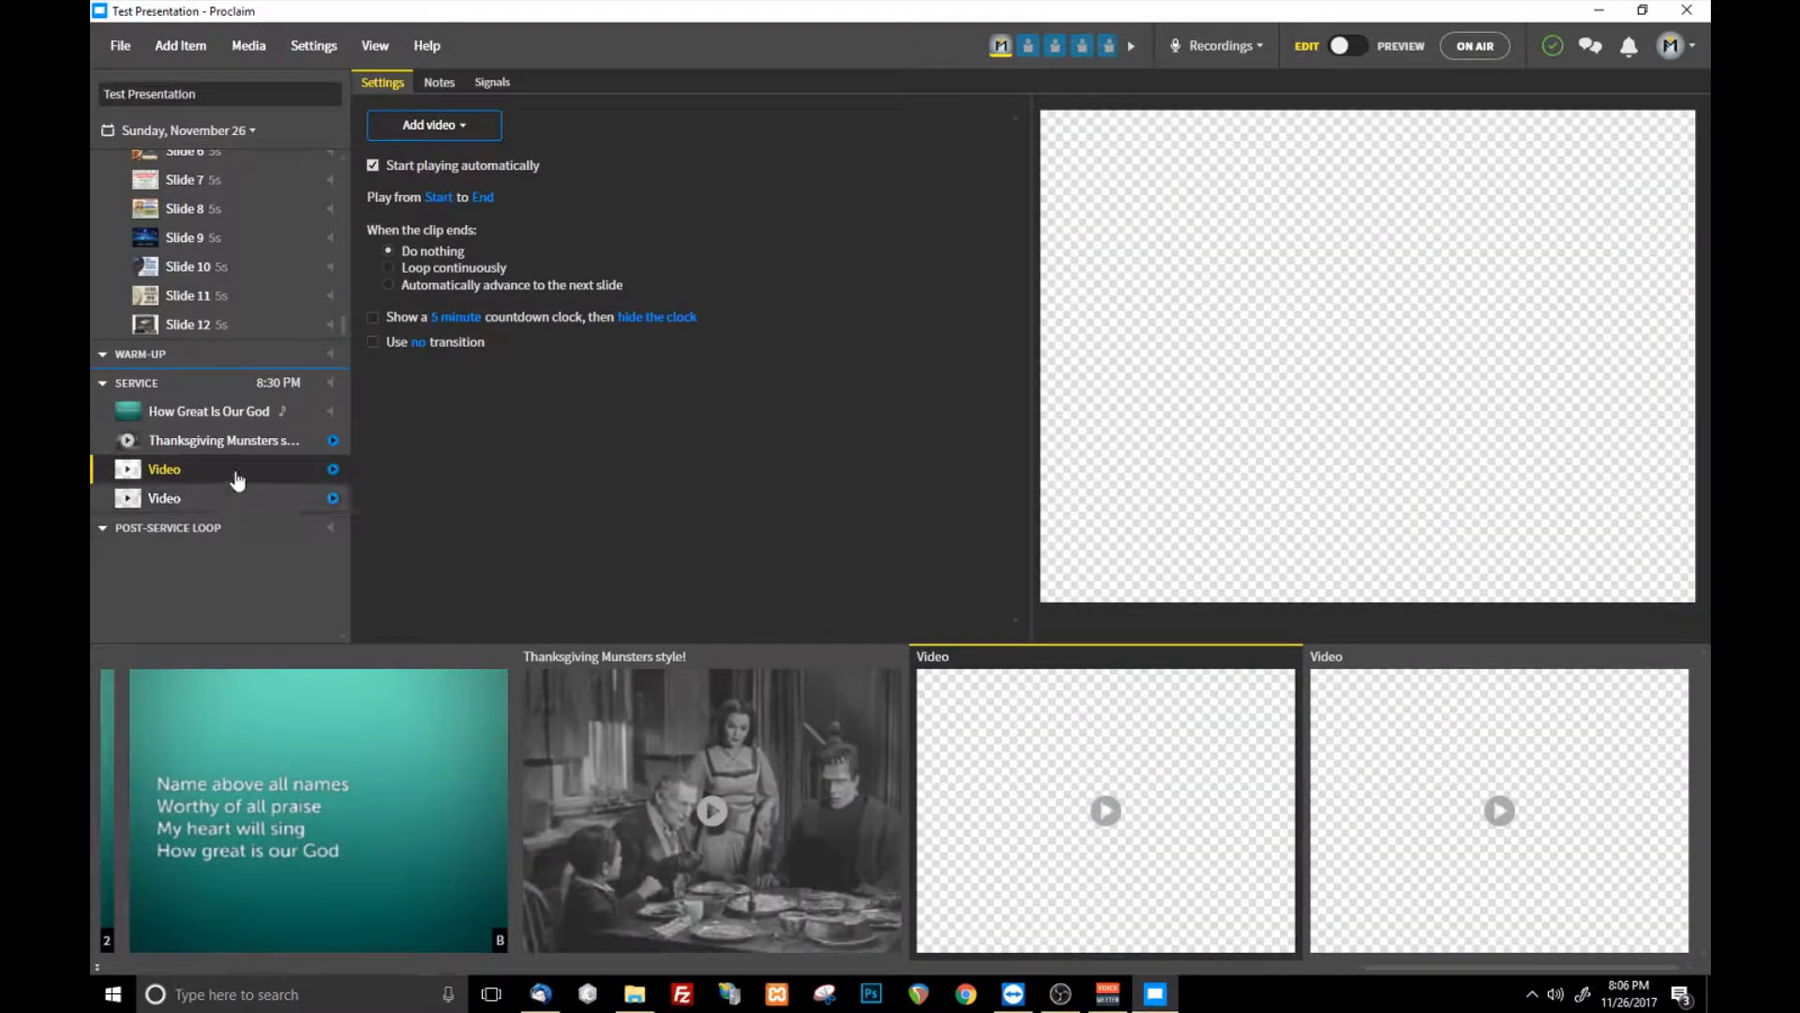
{"action": "left_click", "coordinate": [245, 445]}
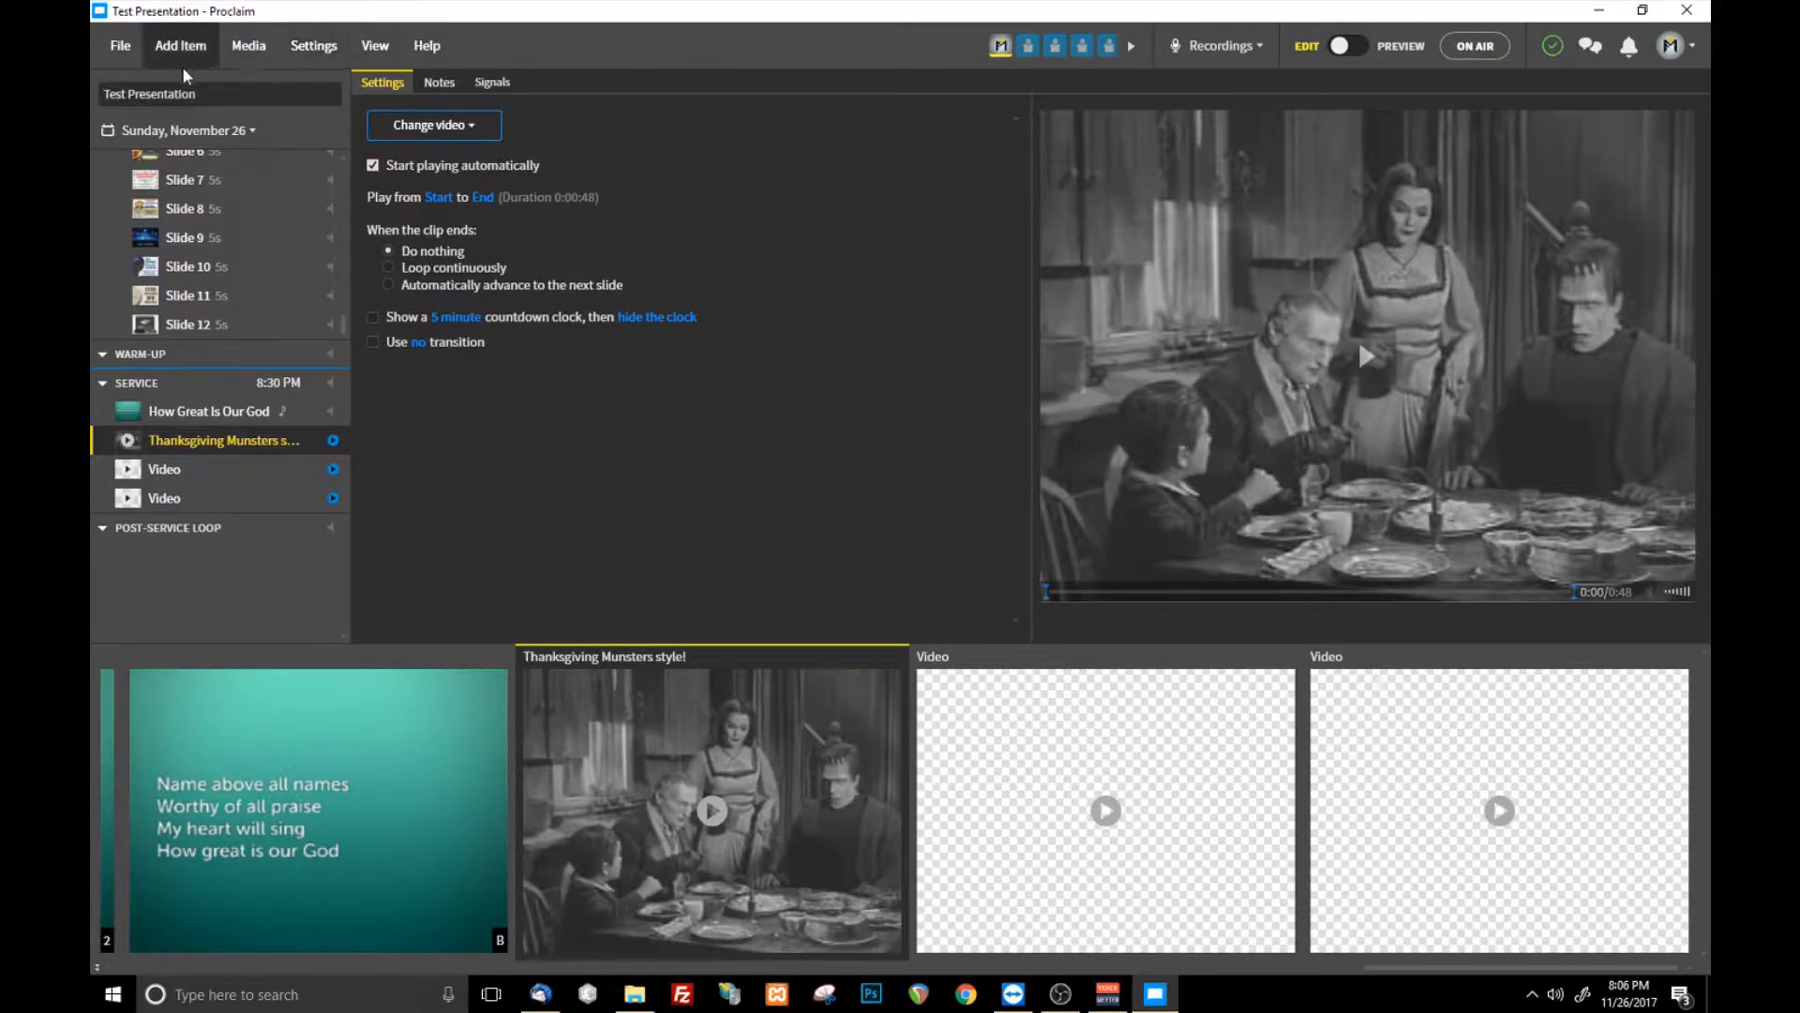
{"action": "left_click", "coordinate": [128, 58]}
{"action": "left_click", "coordinate": [122, 47]}
{"action": "left_click", "coordinate": [180, 45]}
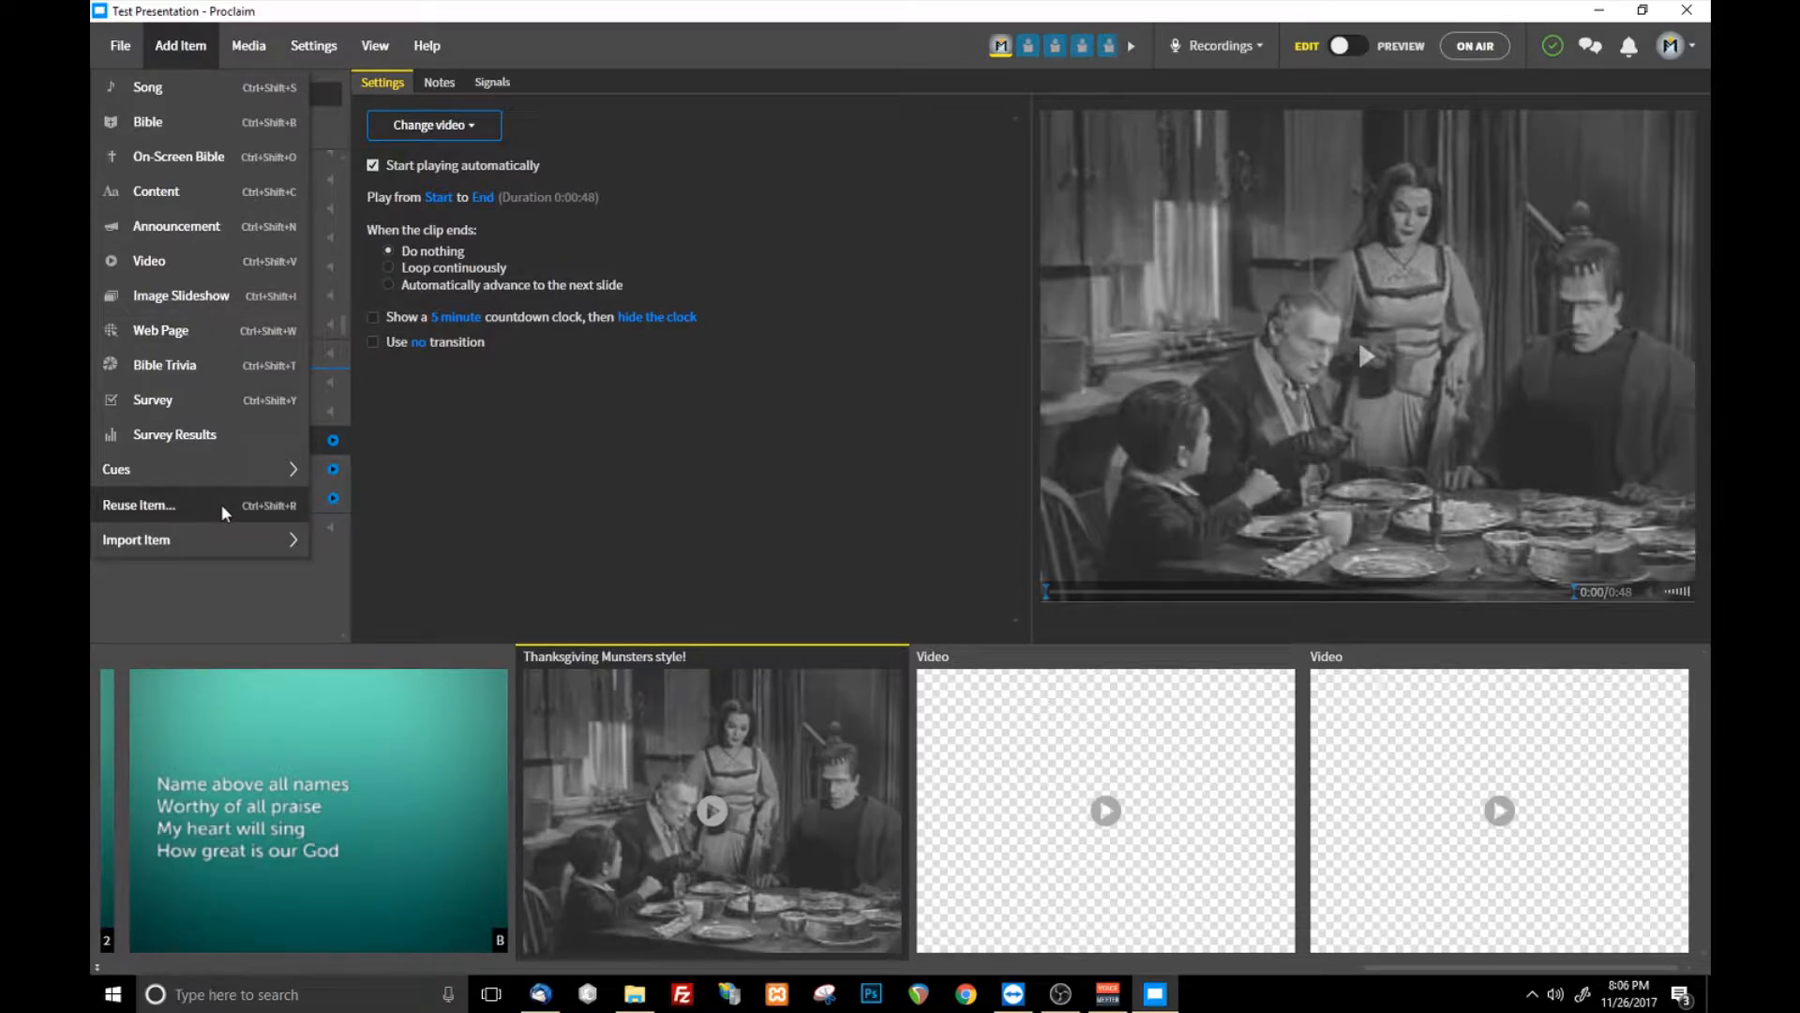
{"action": "left_click", "coordinate": [585, 551]}
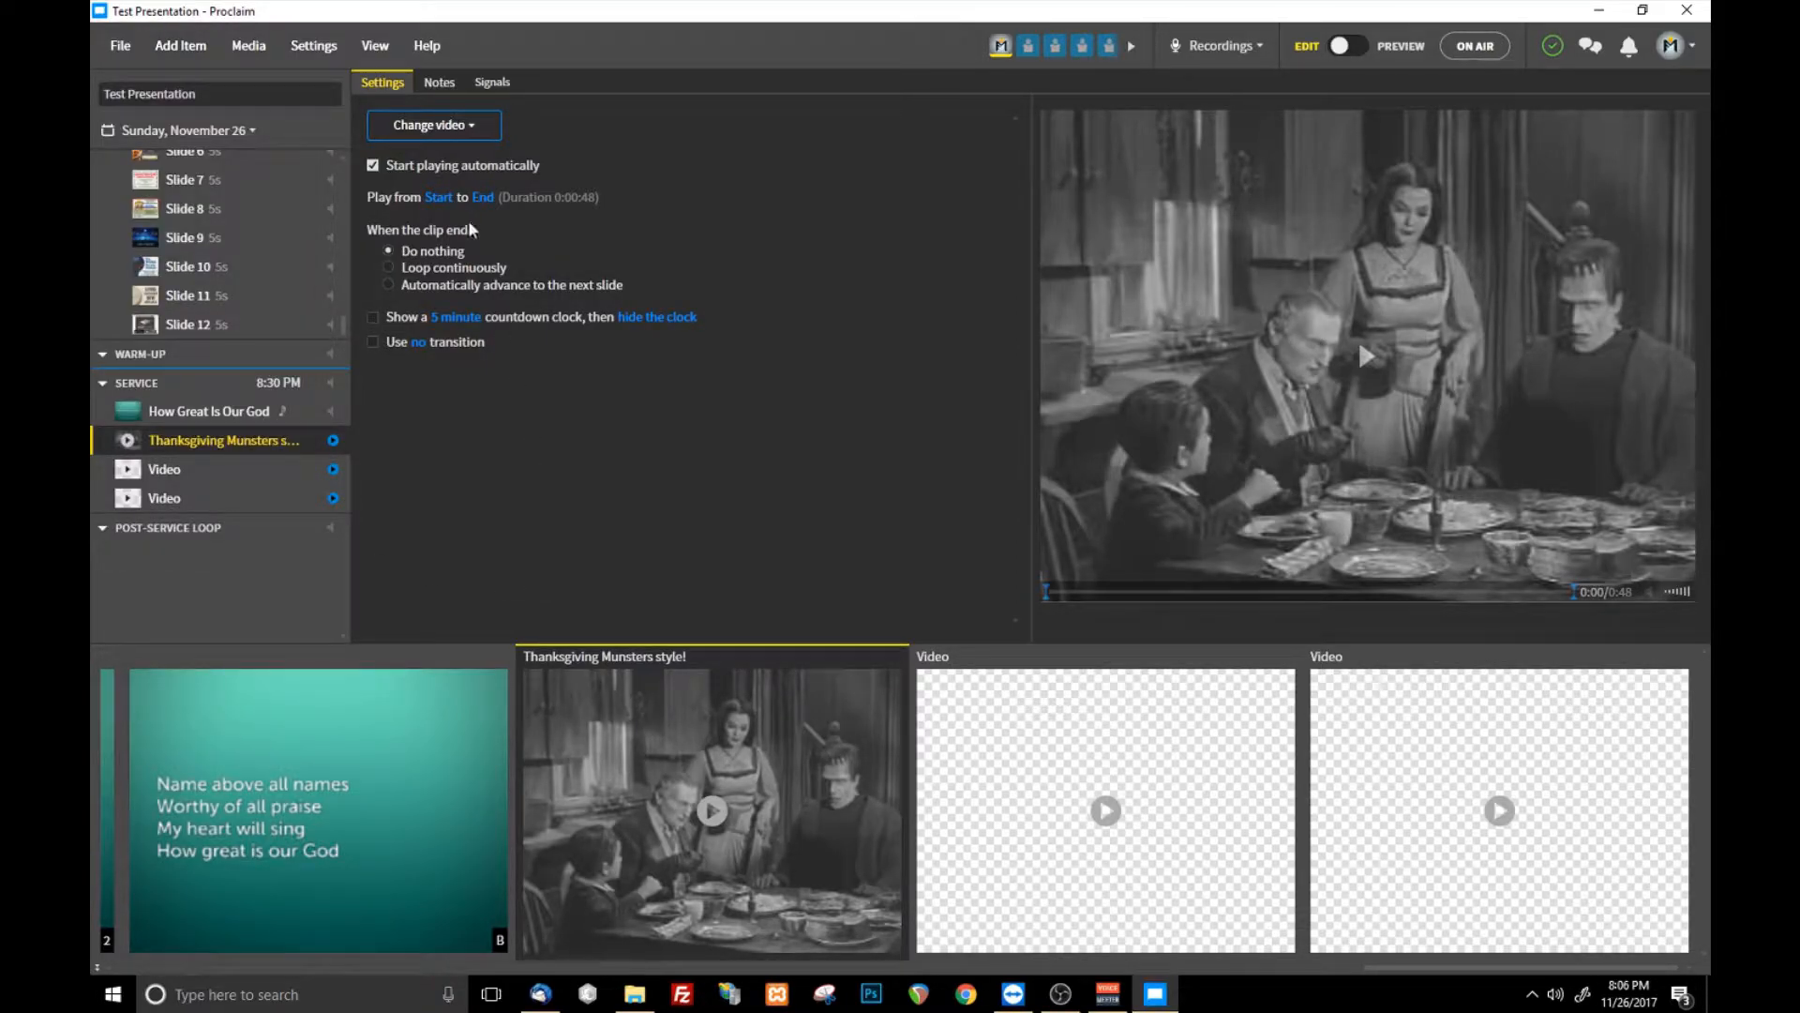
{"action": "left_click", "coordinate": [208, 62]}
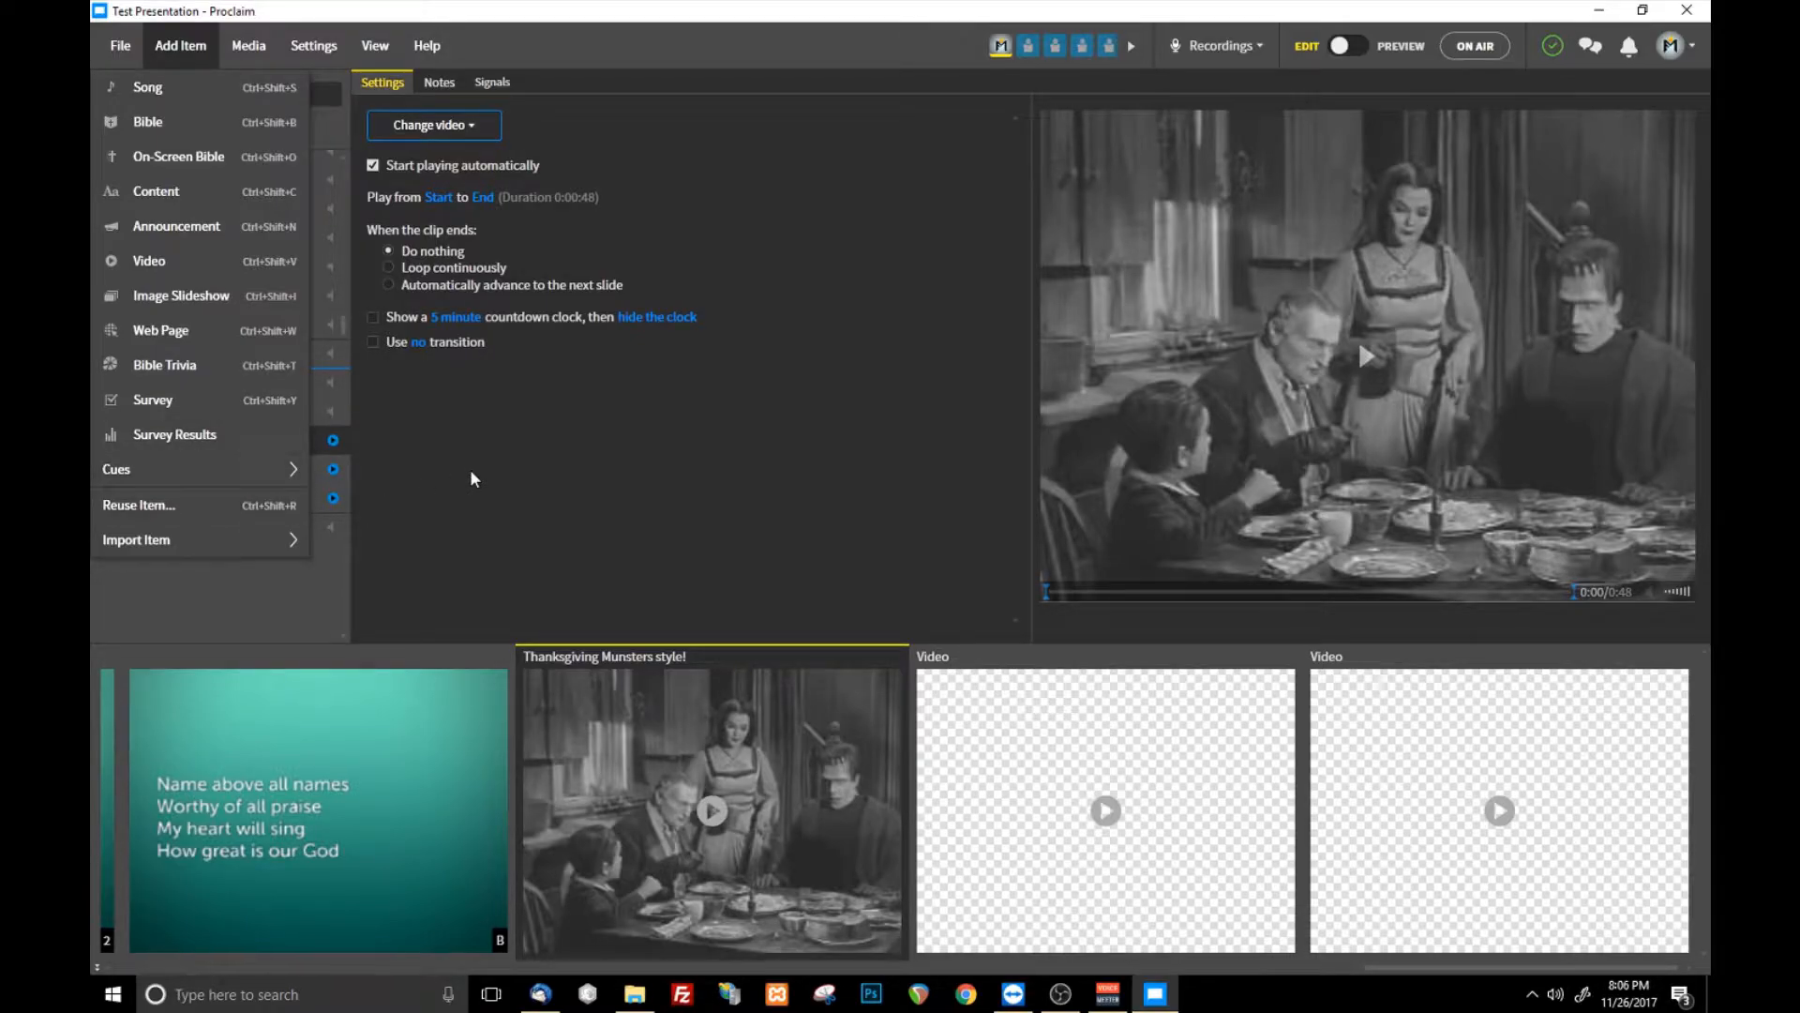
{"action": "left_click", "coordinate": [507, 474]}
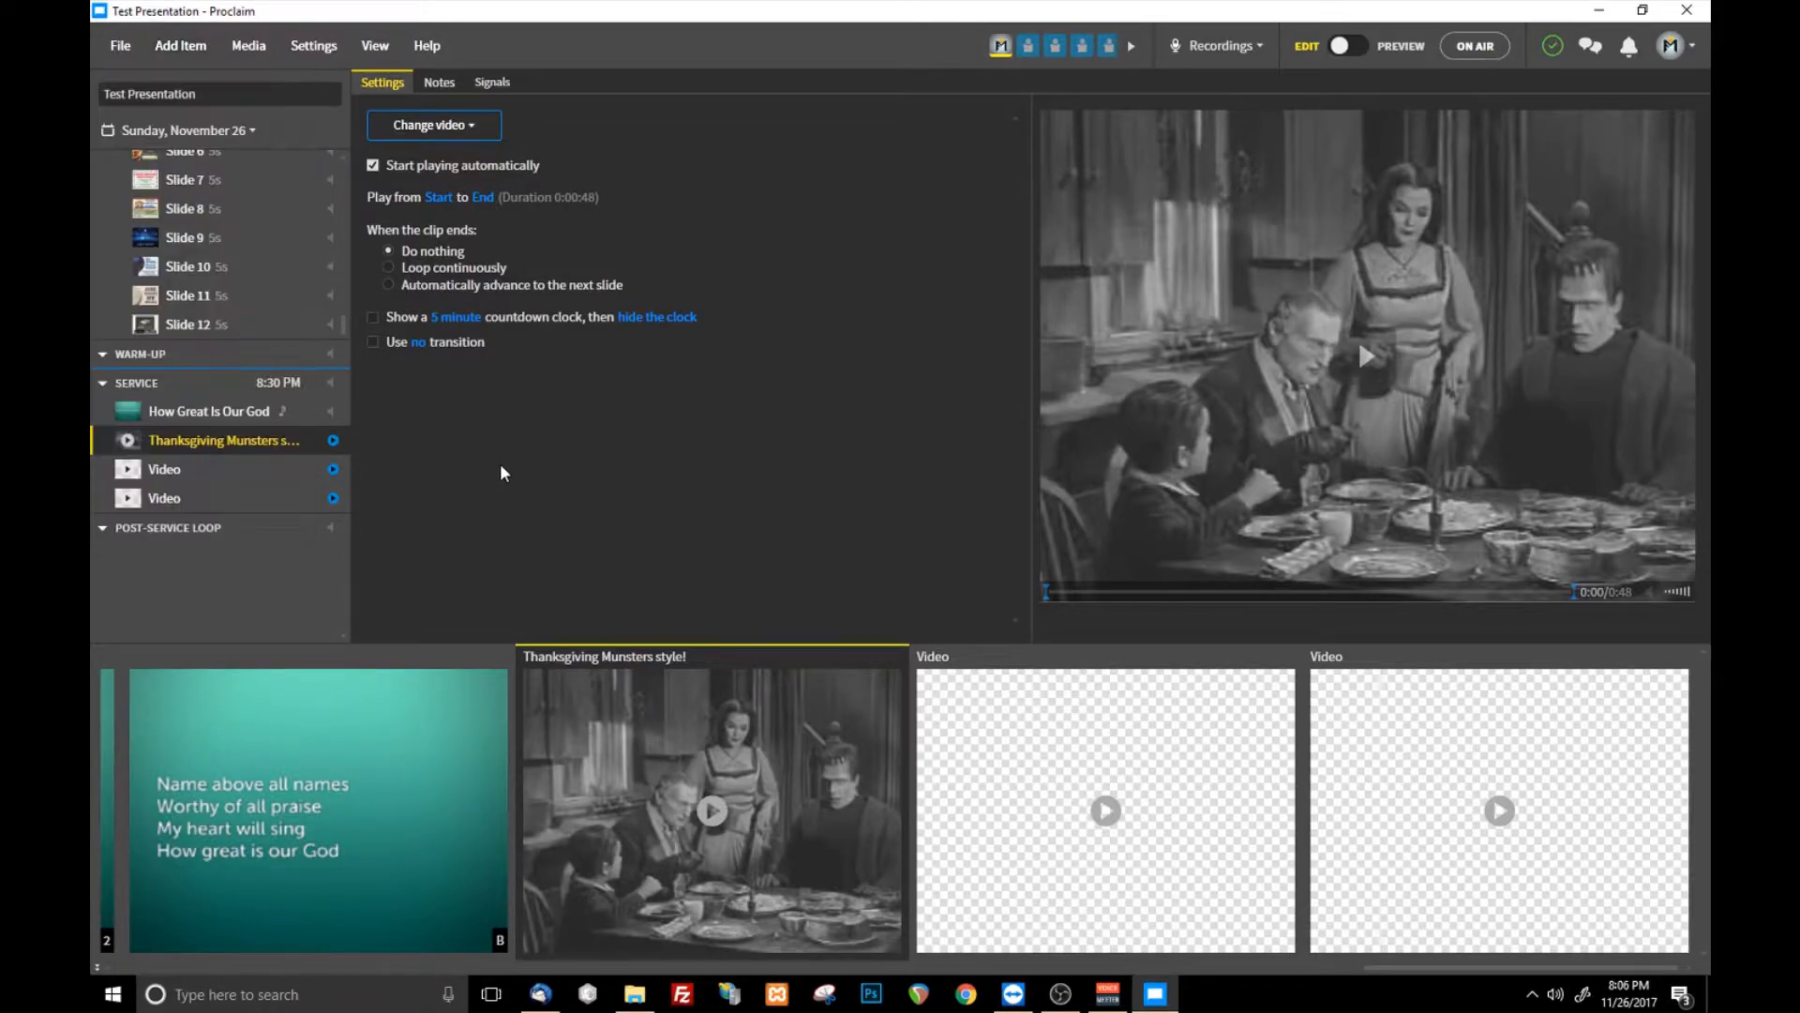
- Duplicate the recent Test Presentation and title the copy Test Presentation1
{"action": "left_click", "coordinate": [123, 49]}
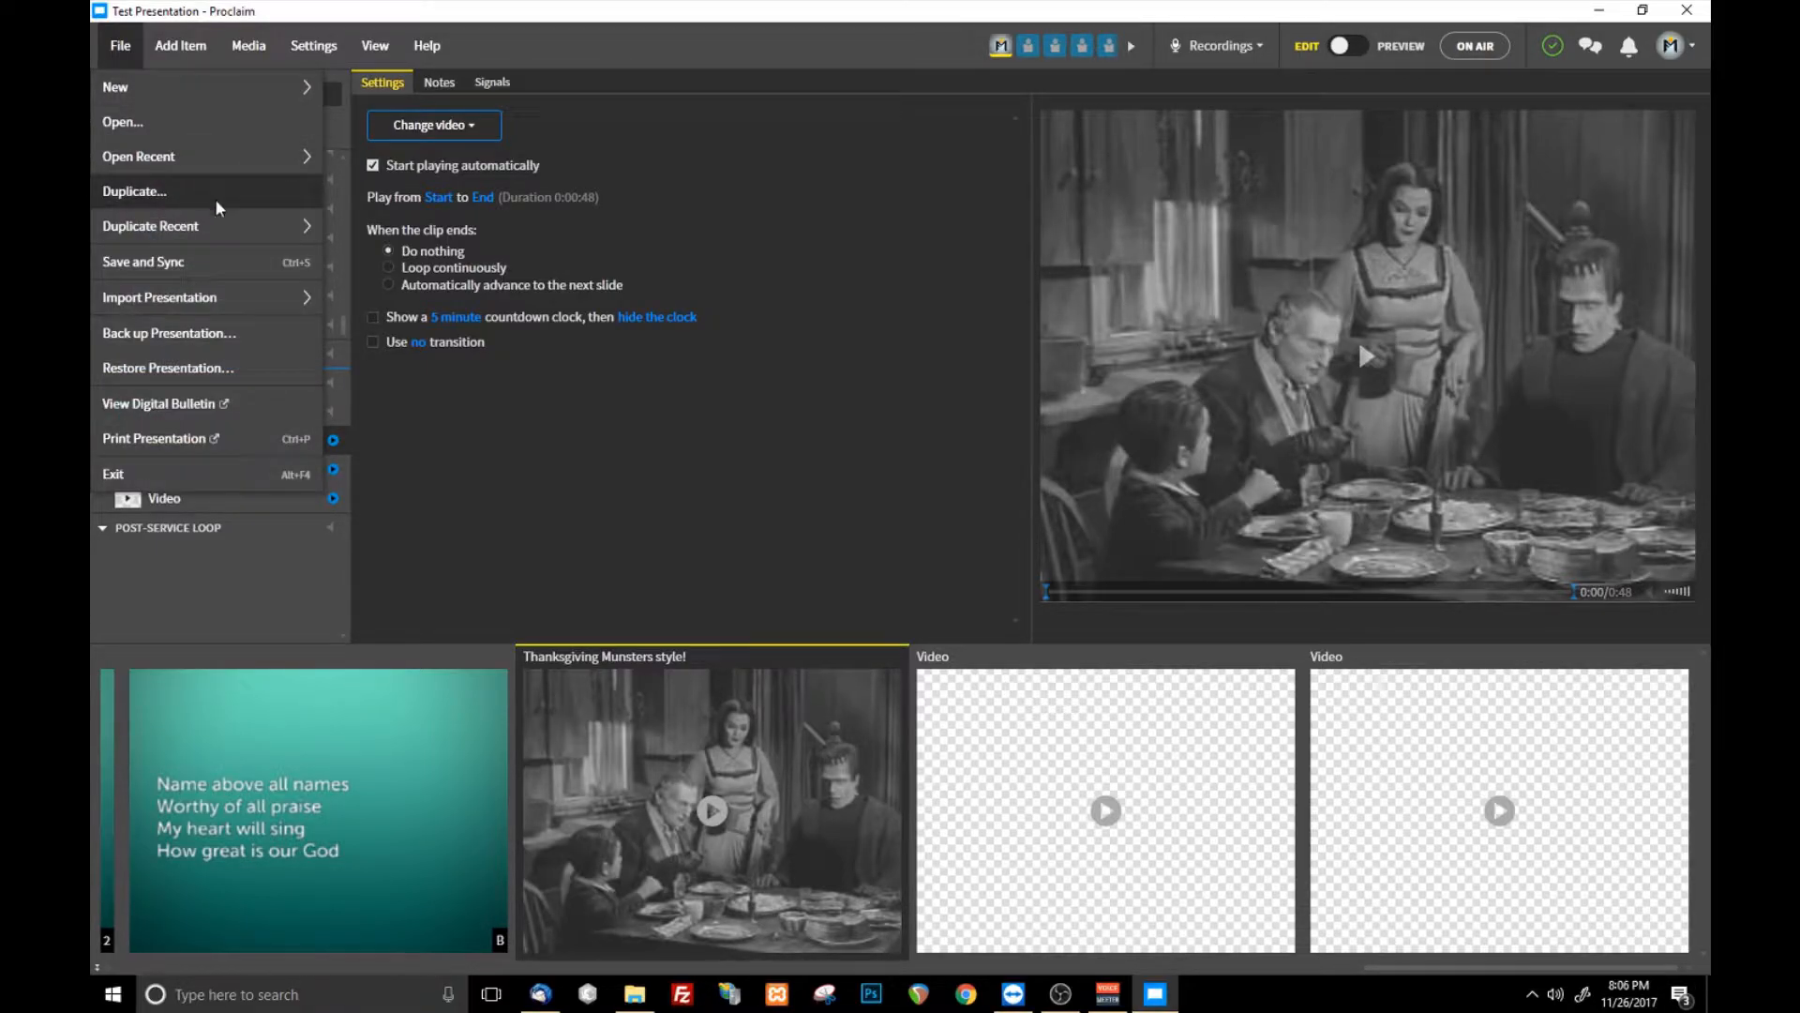
{"action": "mouse_move", "coordinate": [231, 232]}
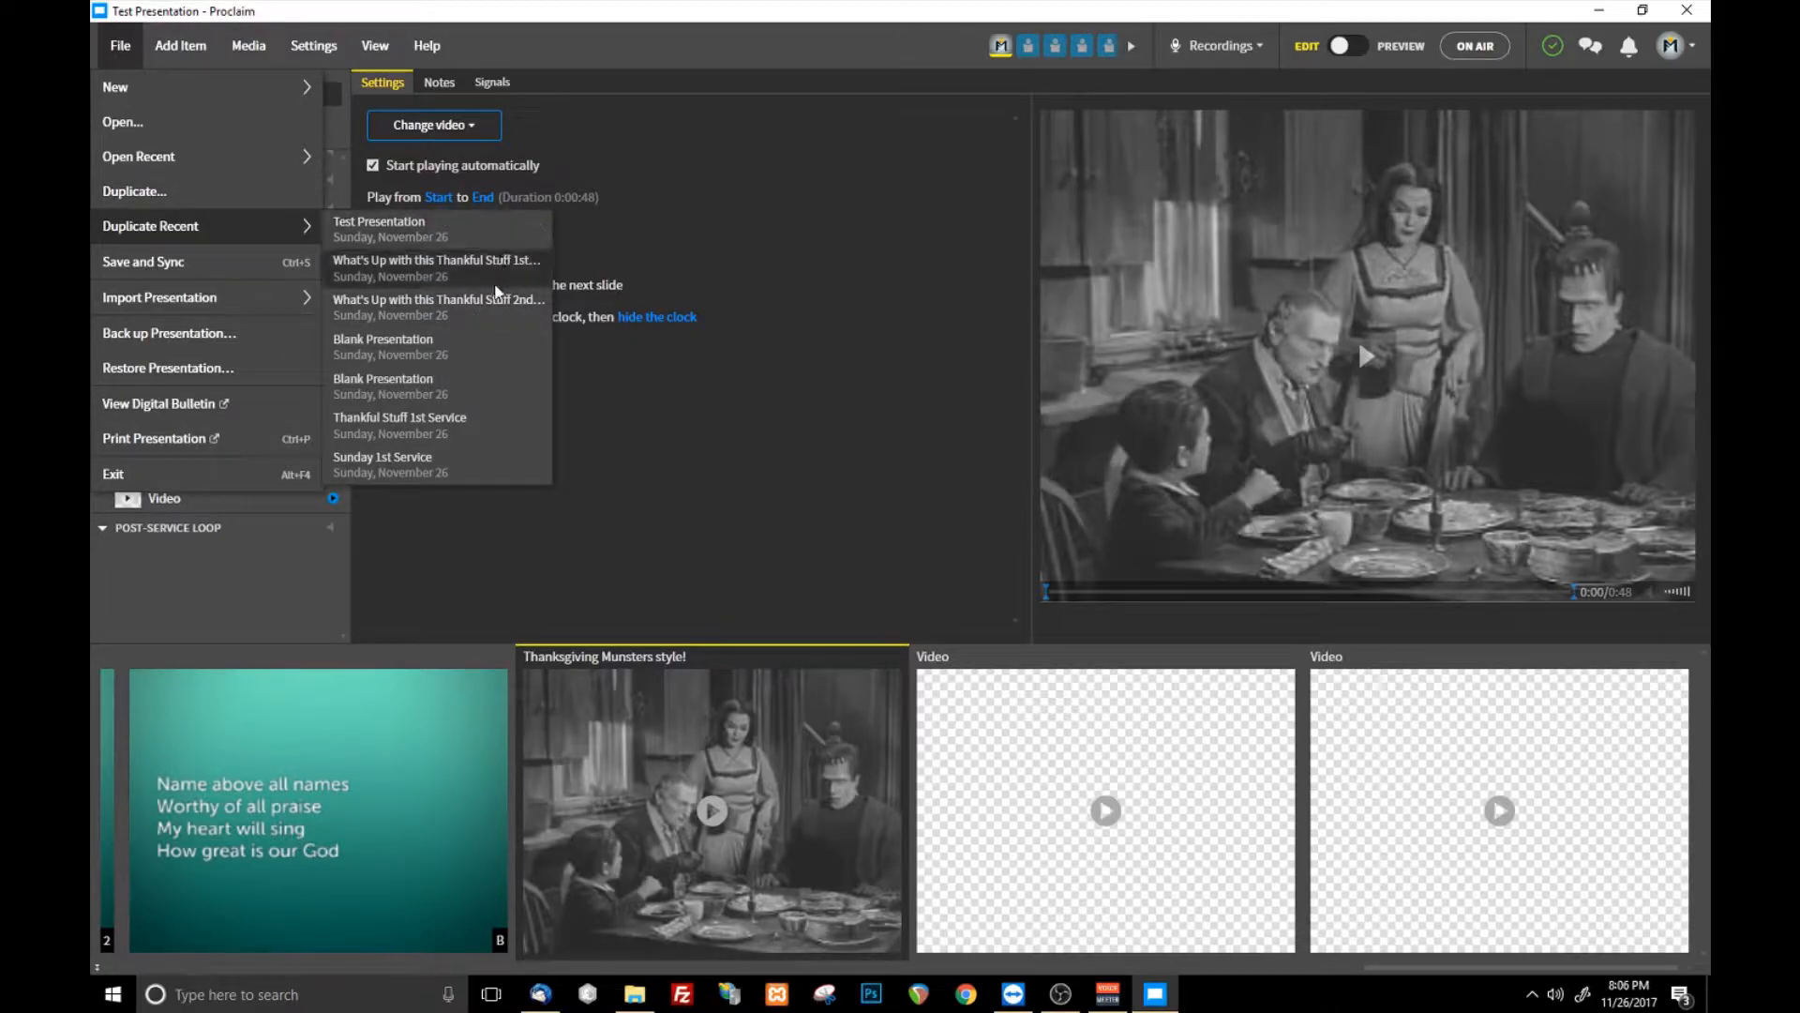
{"action": "left_click", "coordinate": [469, 233]}
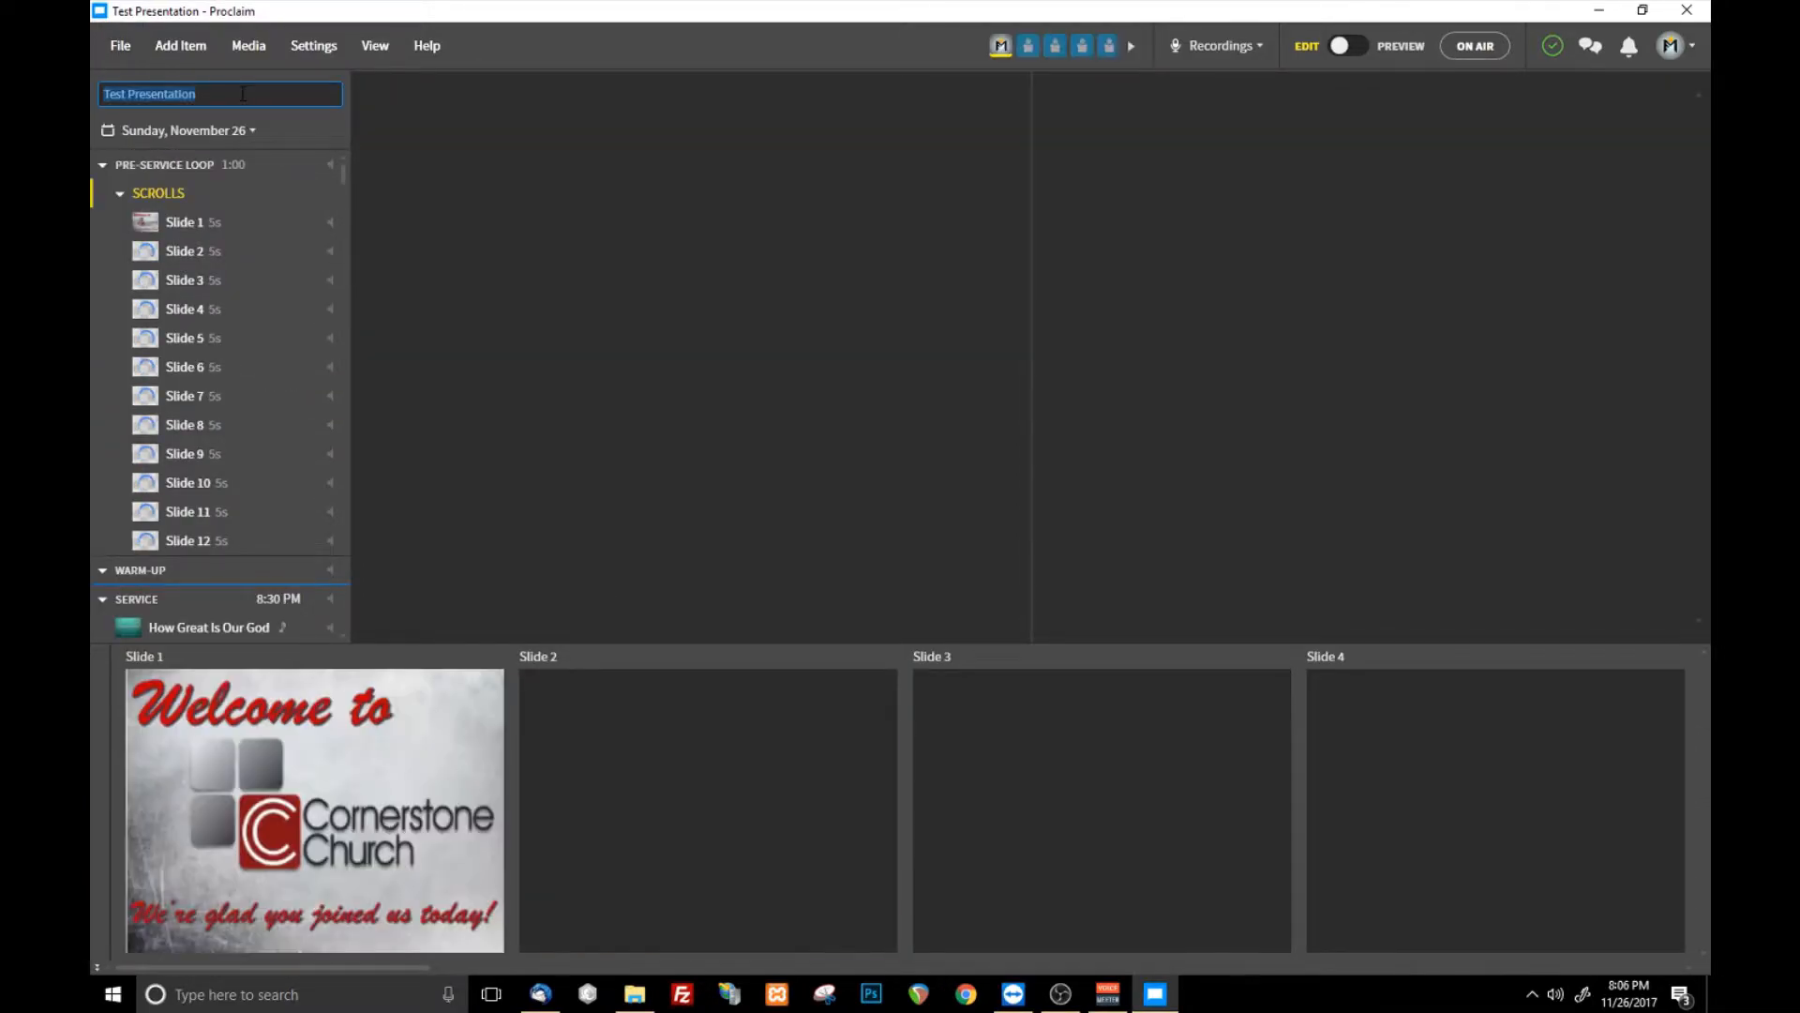
{"action": "type", "text": "1"}
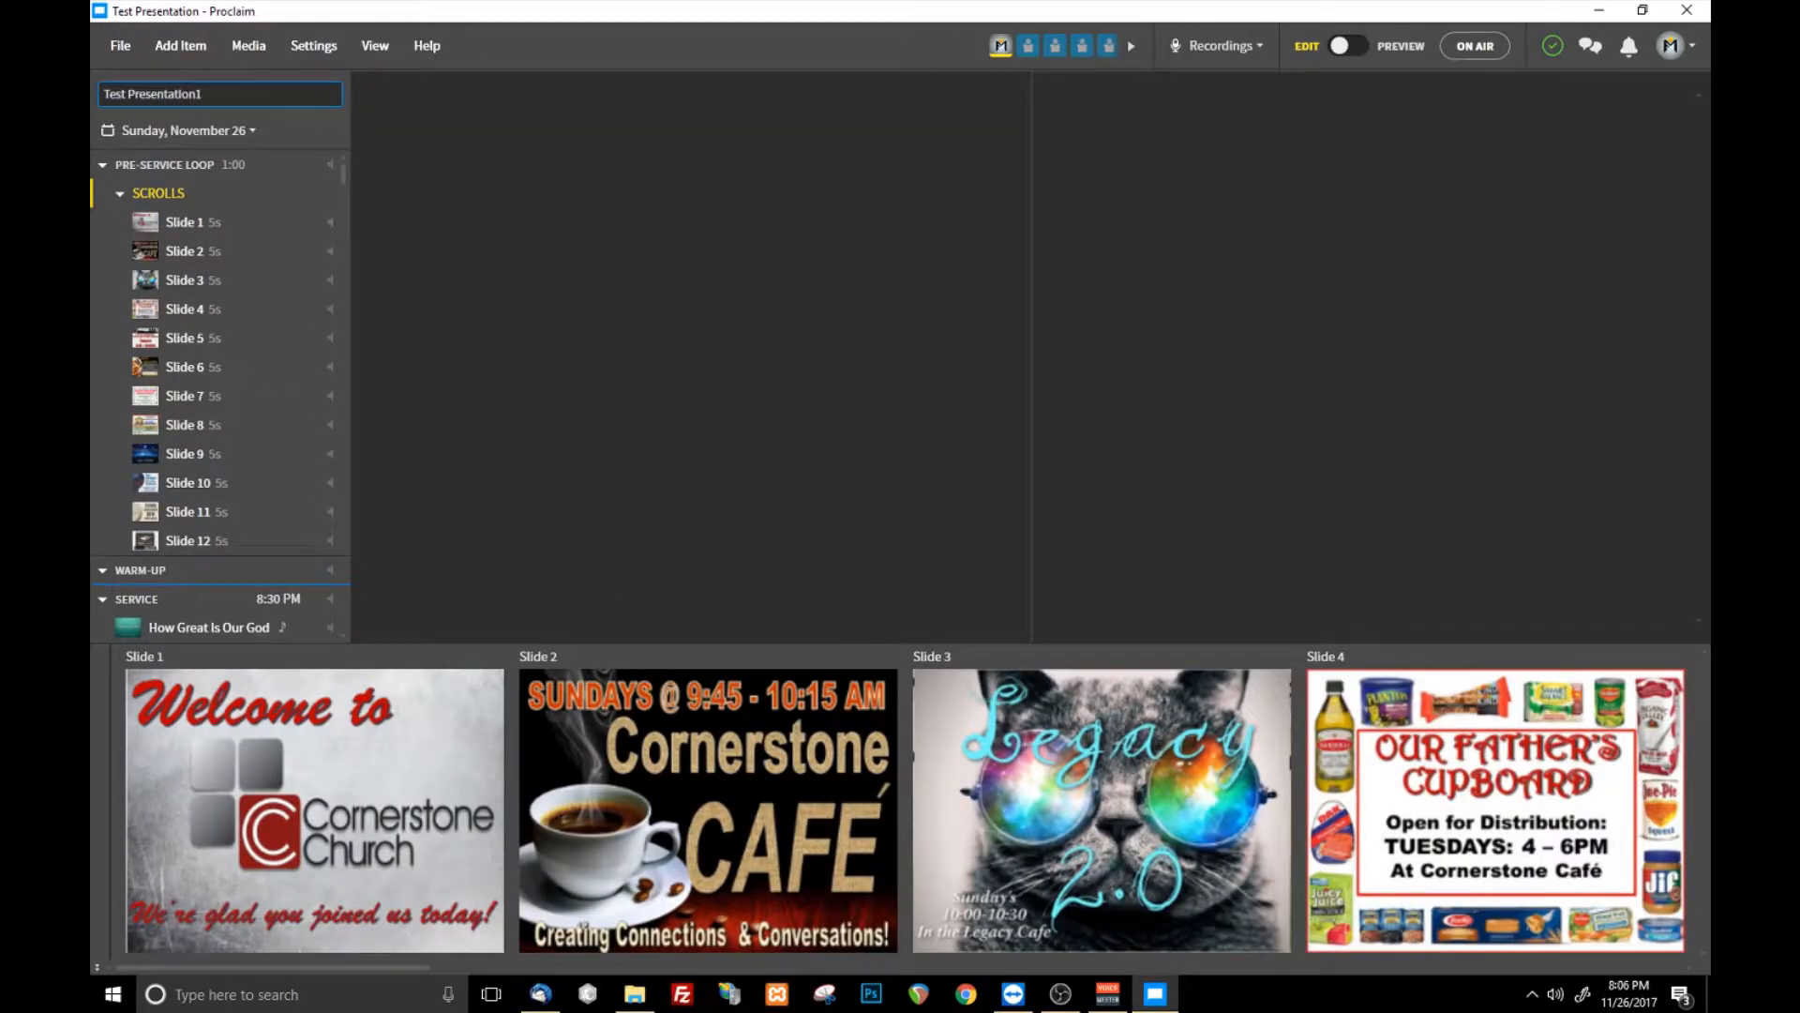
- Try to save and sync the copy under its new title, checking the recently opened presentations for it
{"action": "left_click", "coordinate": [131, 41]}
{"action": "left_click", "coordinate": [200, 265]}
{"action": "left_click", "coordinate": [111, 54]}
{"action": "mouse_move", "coordinate": [220, 153]}
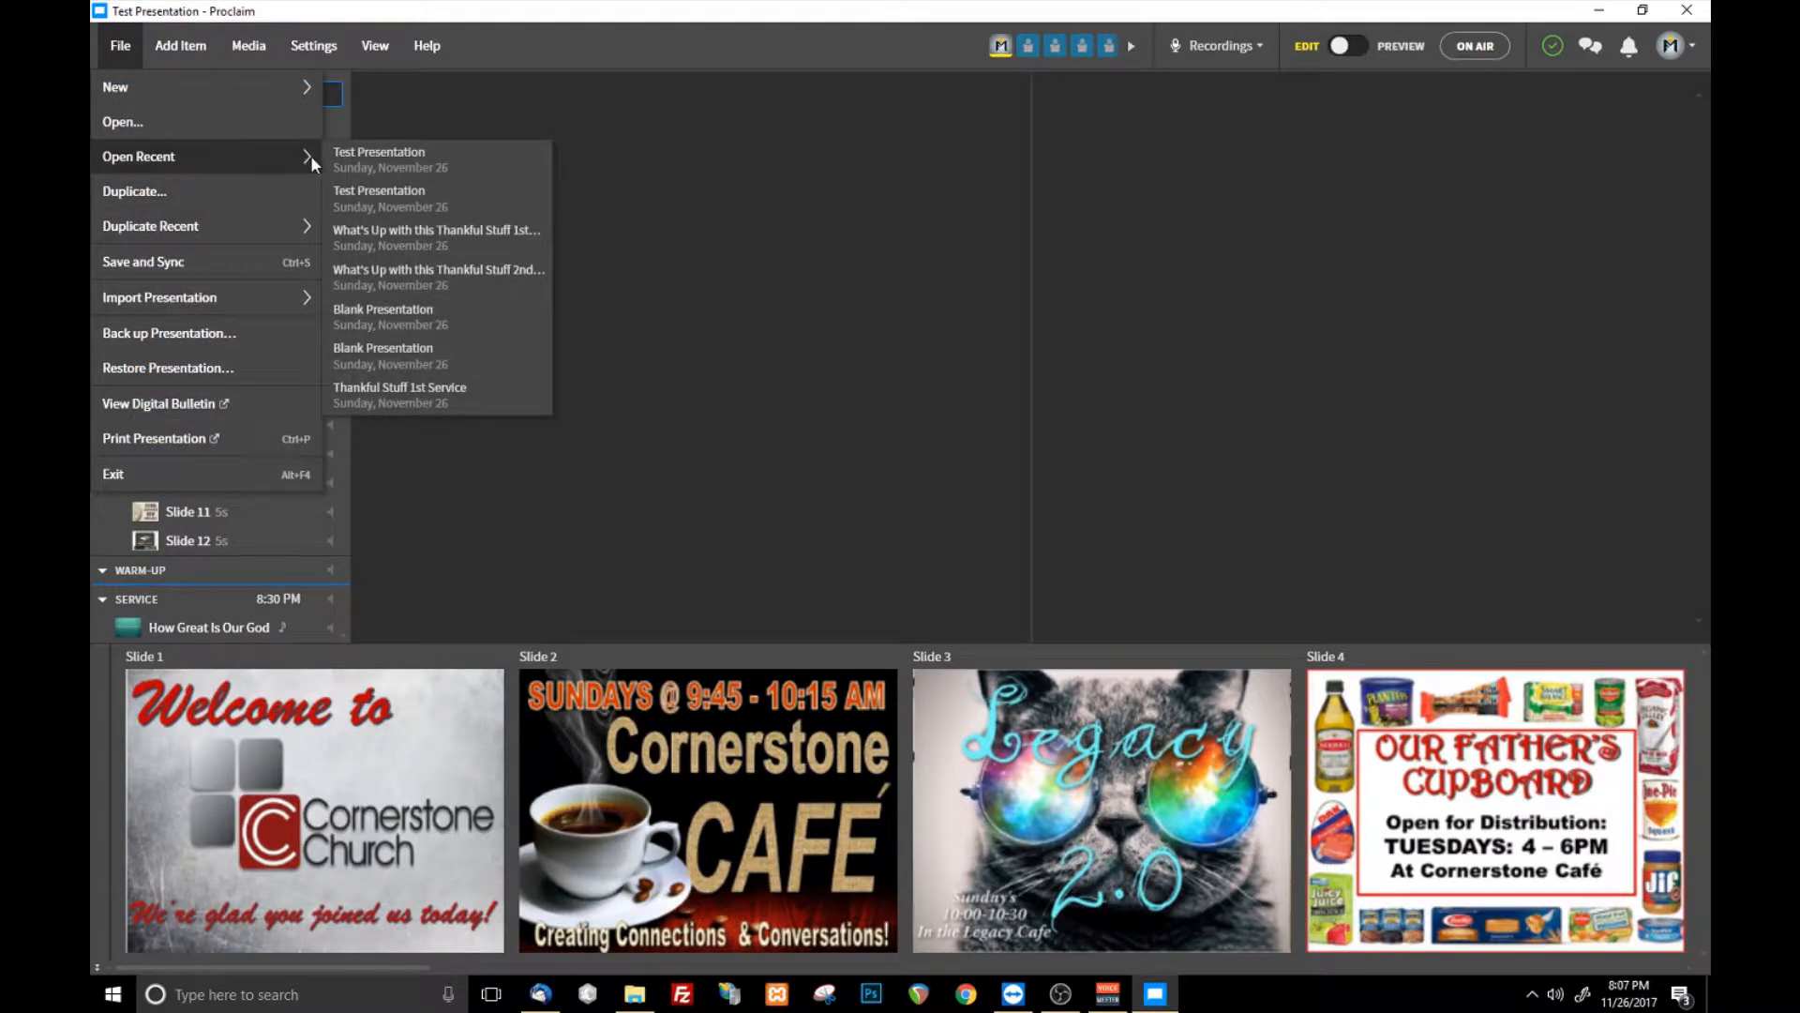
{"action": "left_click", "coordinate": [782, 221]}
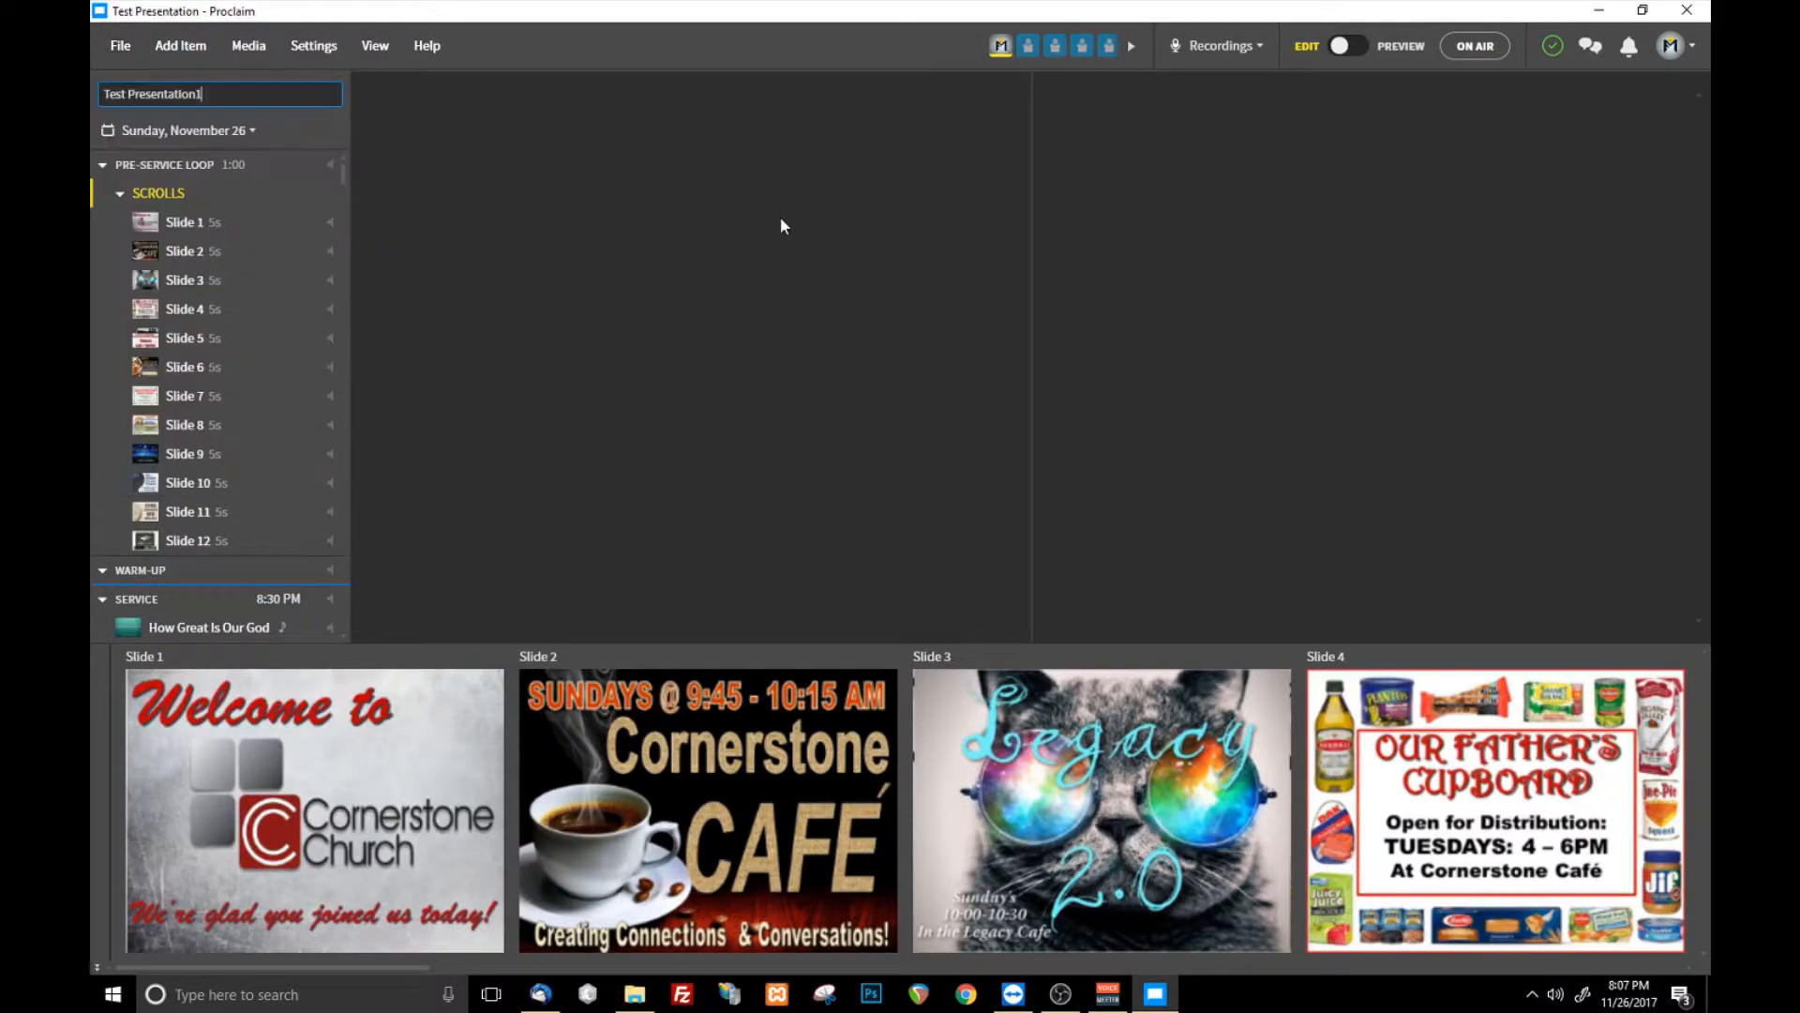
{"action": "left_click", "coordinate": [111, 43]}
{"action": "left_click", "coordinate": [156, 266]}
{"action": "left_click", "coordinate": [110, 43]}
{"action": "mouse_move", "coordinate": [212, 155]}
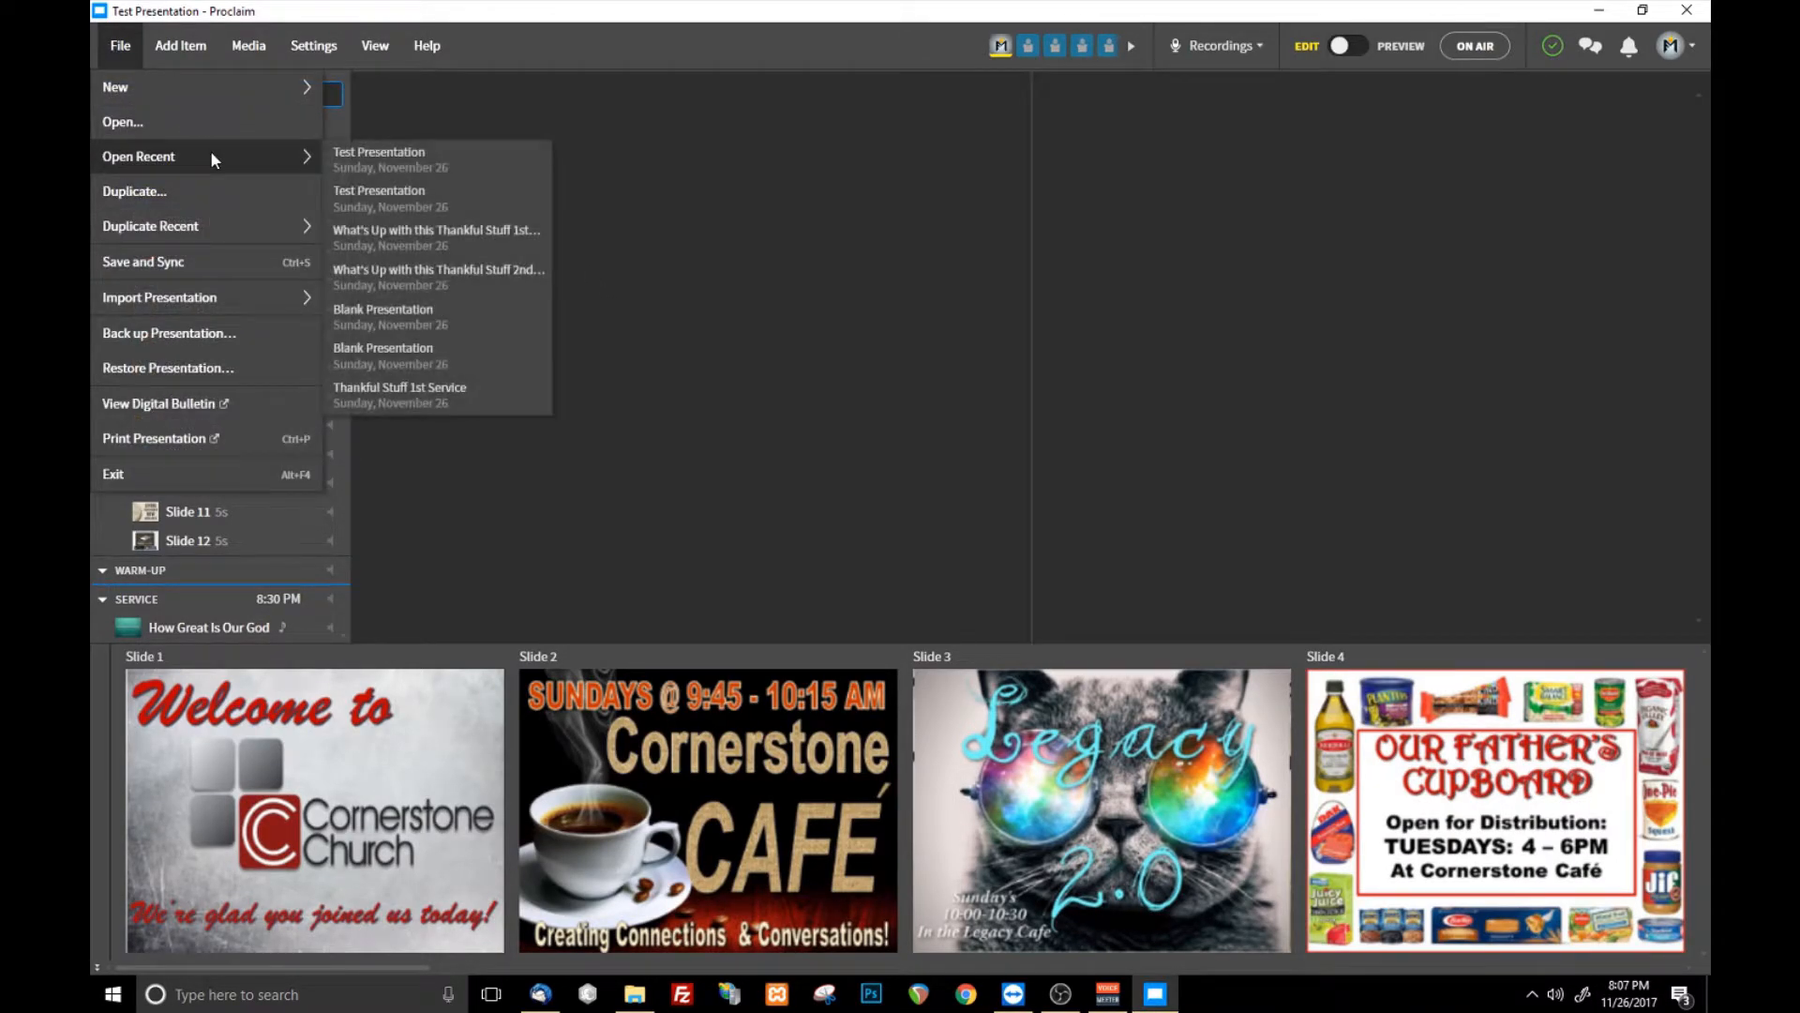
{"action": "left_click", "coordinate": [655, 339]}
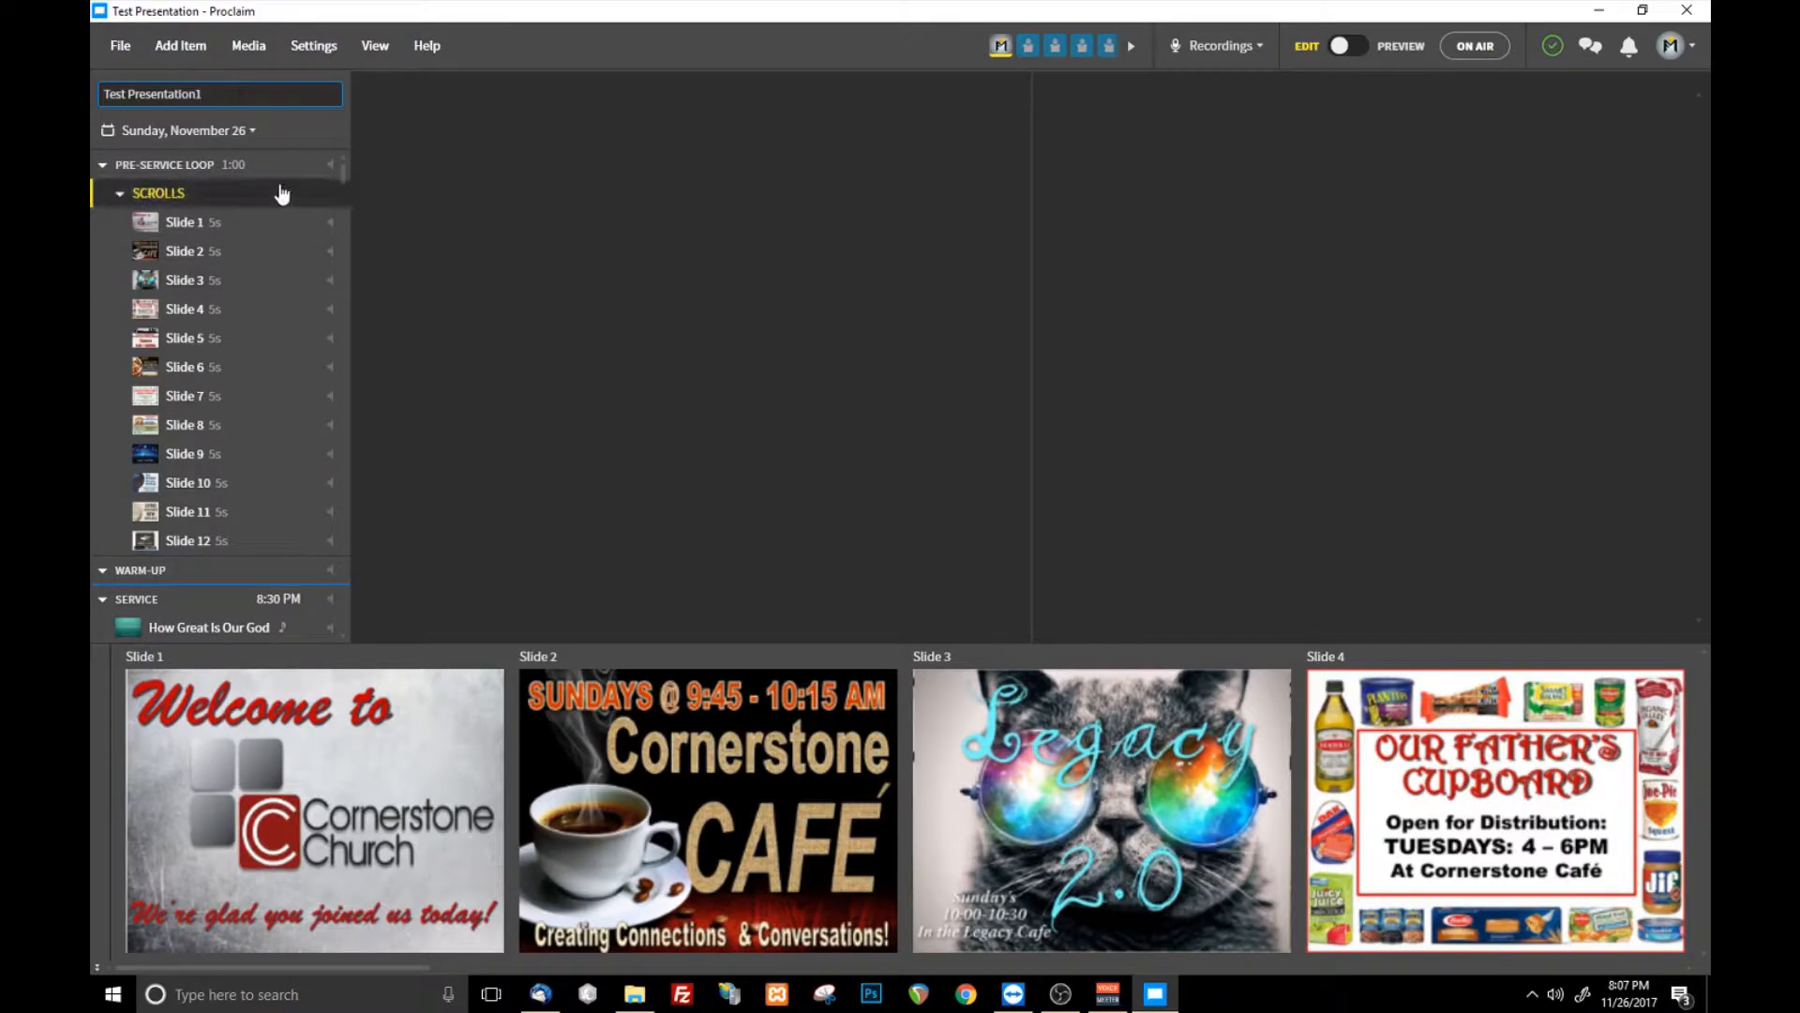
- Apply the title Test Presentation1 to the copy and save and sync it
{"action": "left_click", "coordinate": [185, 136]}
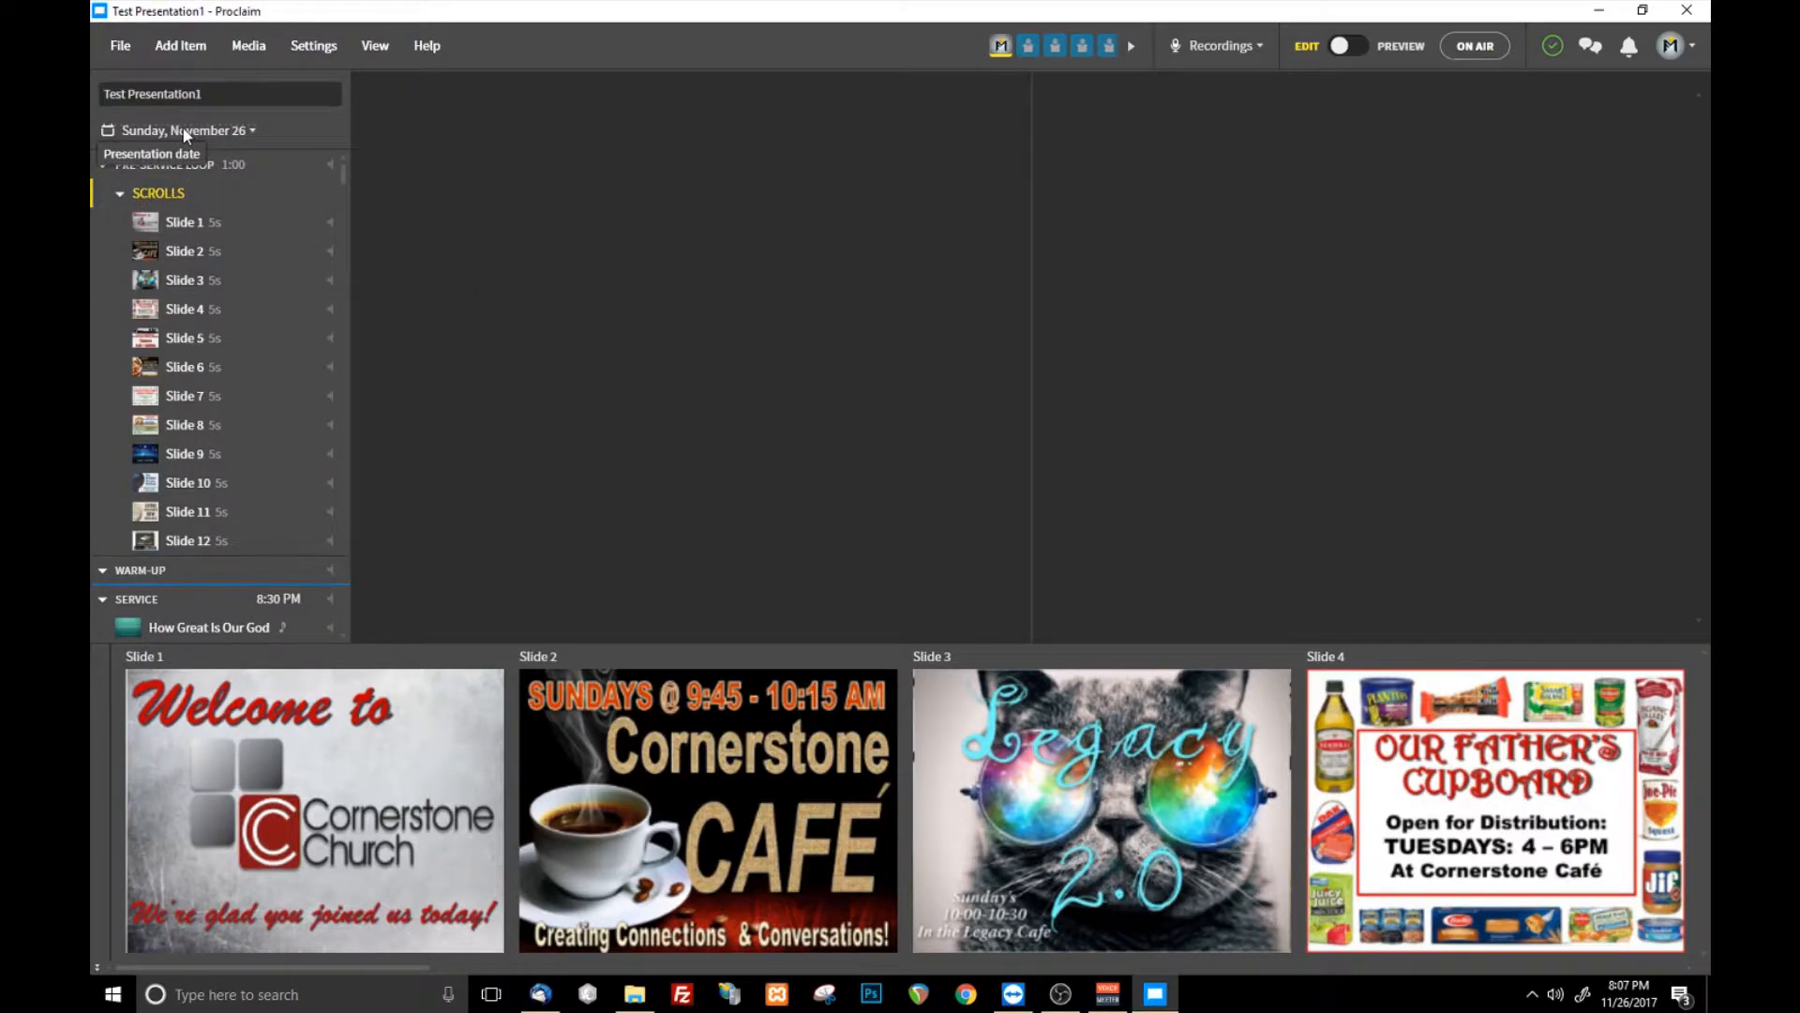
{"action": "left_click", "coordinate": [120, 45]}
{"action": "left_click", "coordinate": [141, 261]}
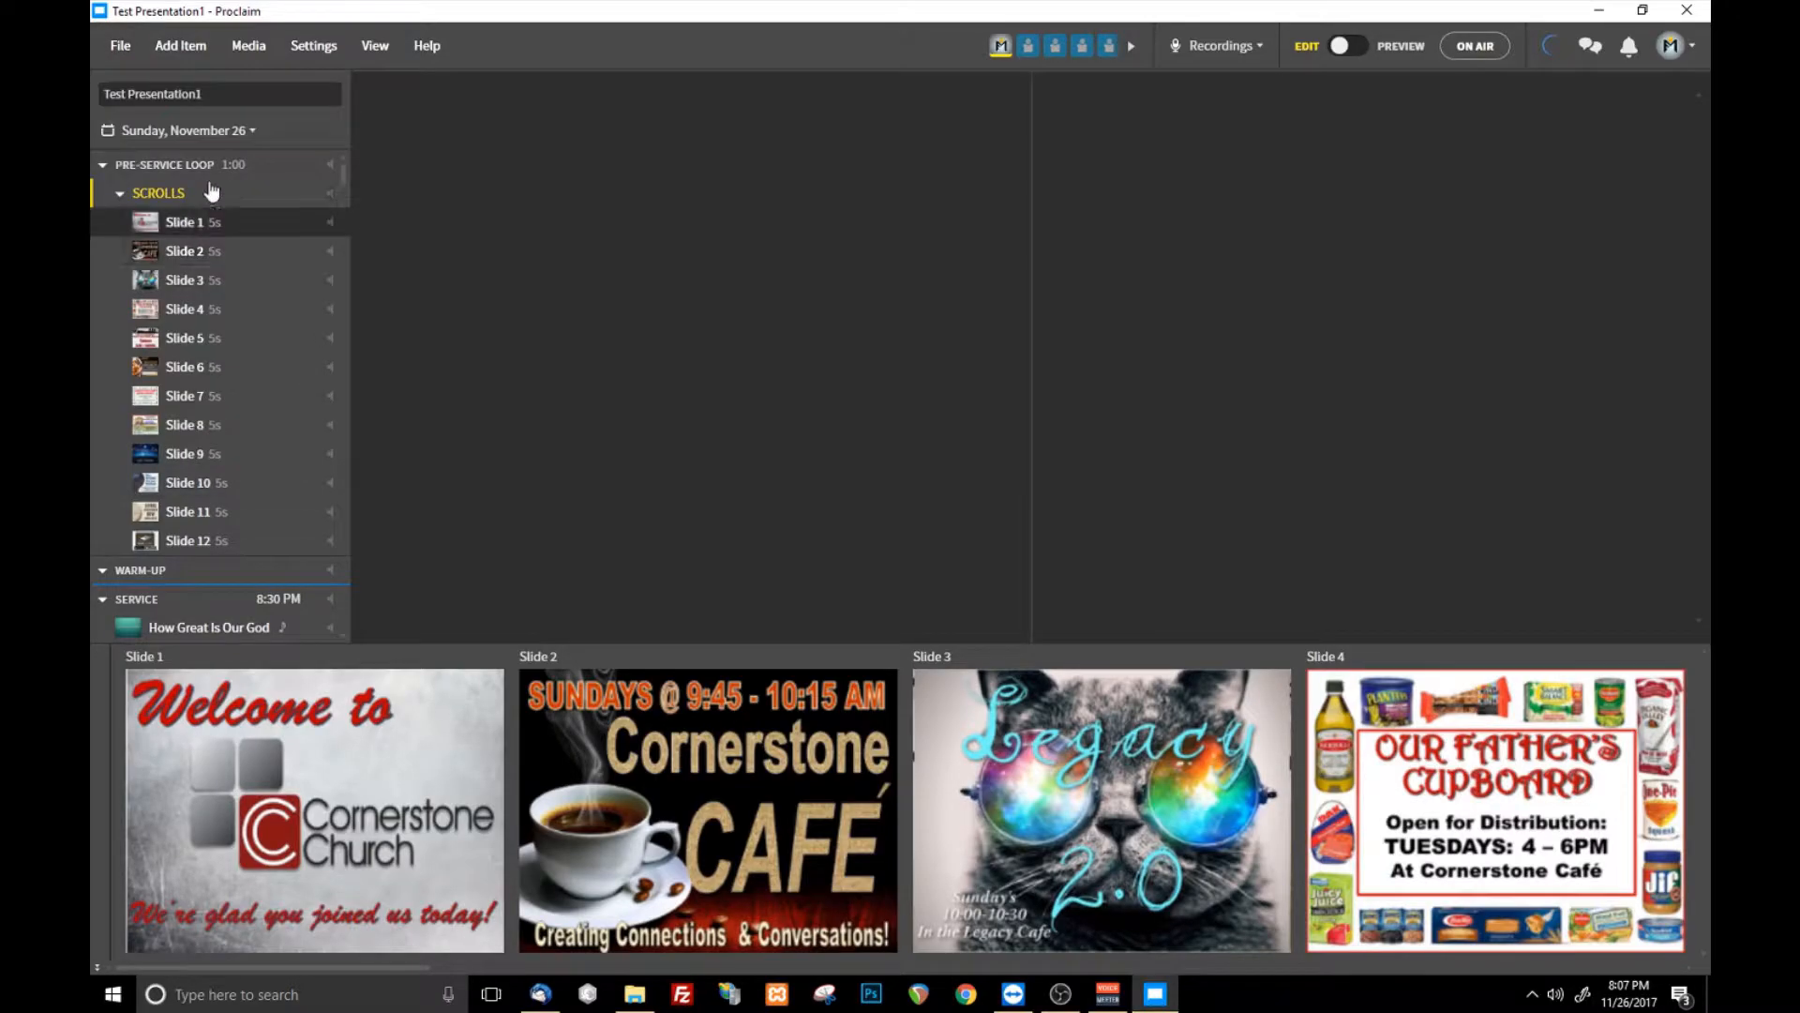
- Check the recently opened presentations for both the original test presentation and its renamed copy
{"action": "left_click", "coordinate": [120, 47]}
{"action": "mouse_move", "coordinate": [319, 154]}
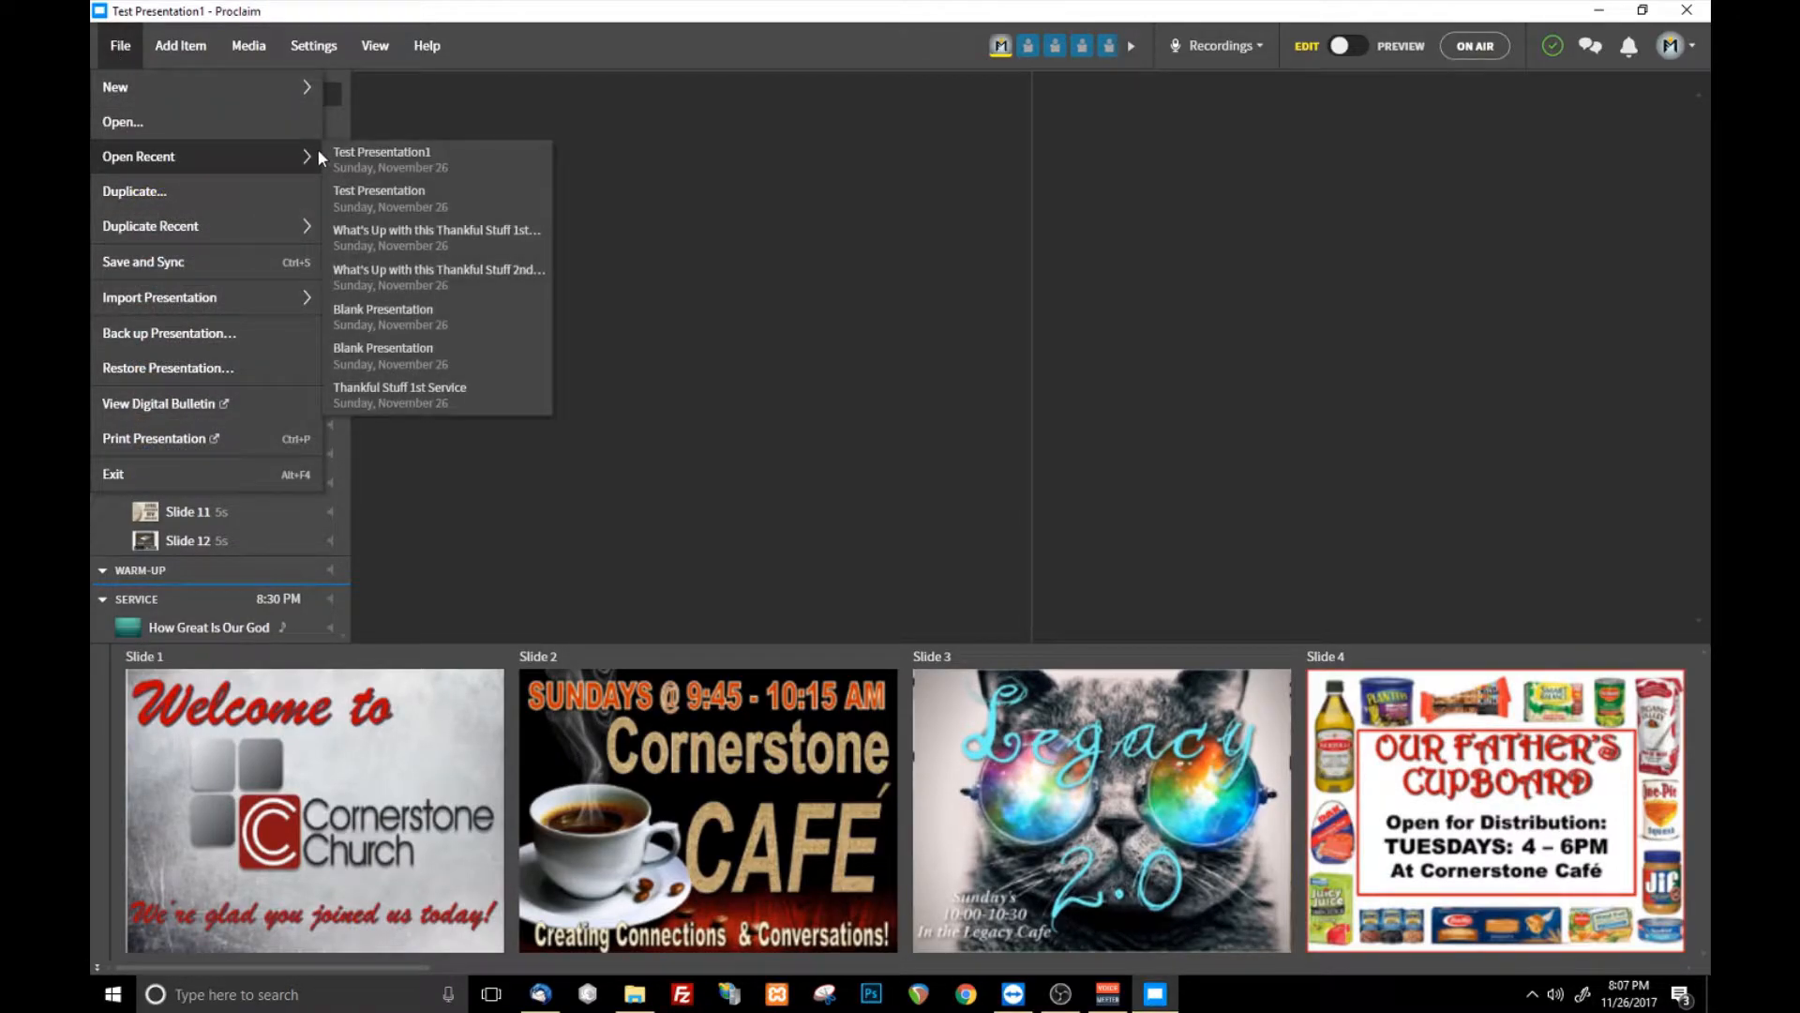
{"action": "left_click", "coordinate": [781, 223]}
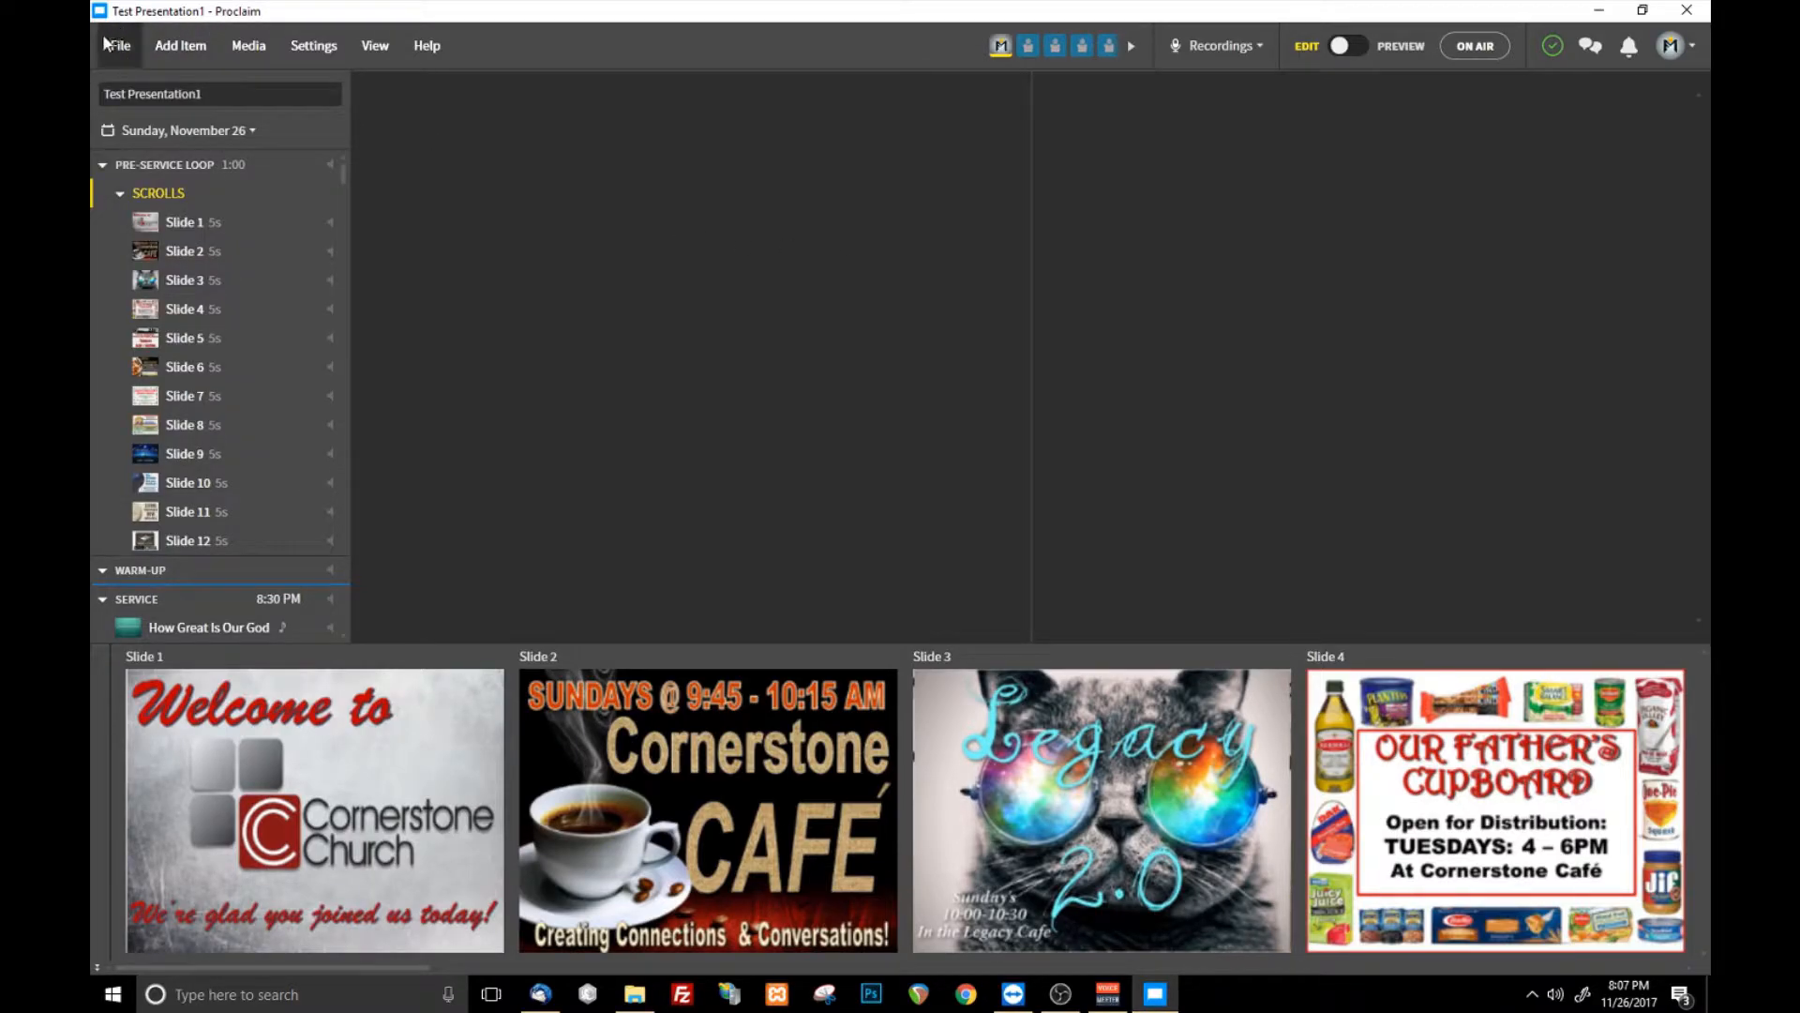
{"action": "left_click", "coordinate": [132, 47]}
{"action": "mouse_move", "coordinate": [204, 158]}
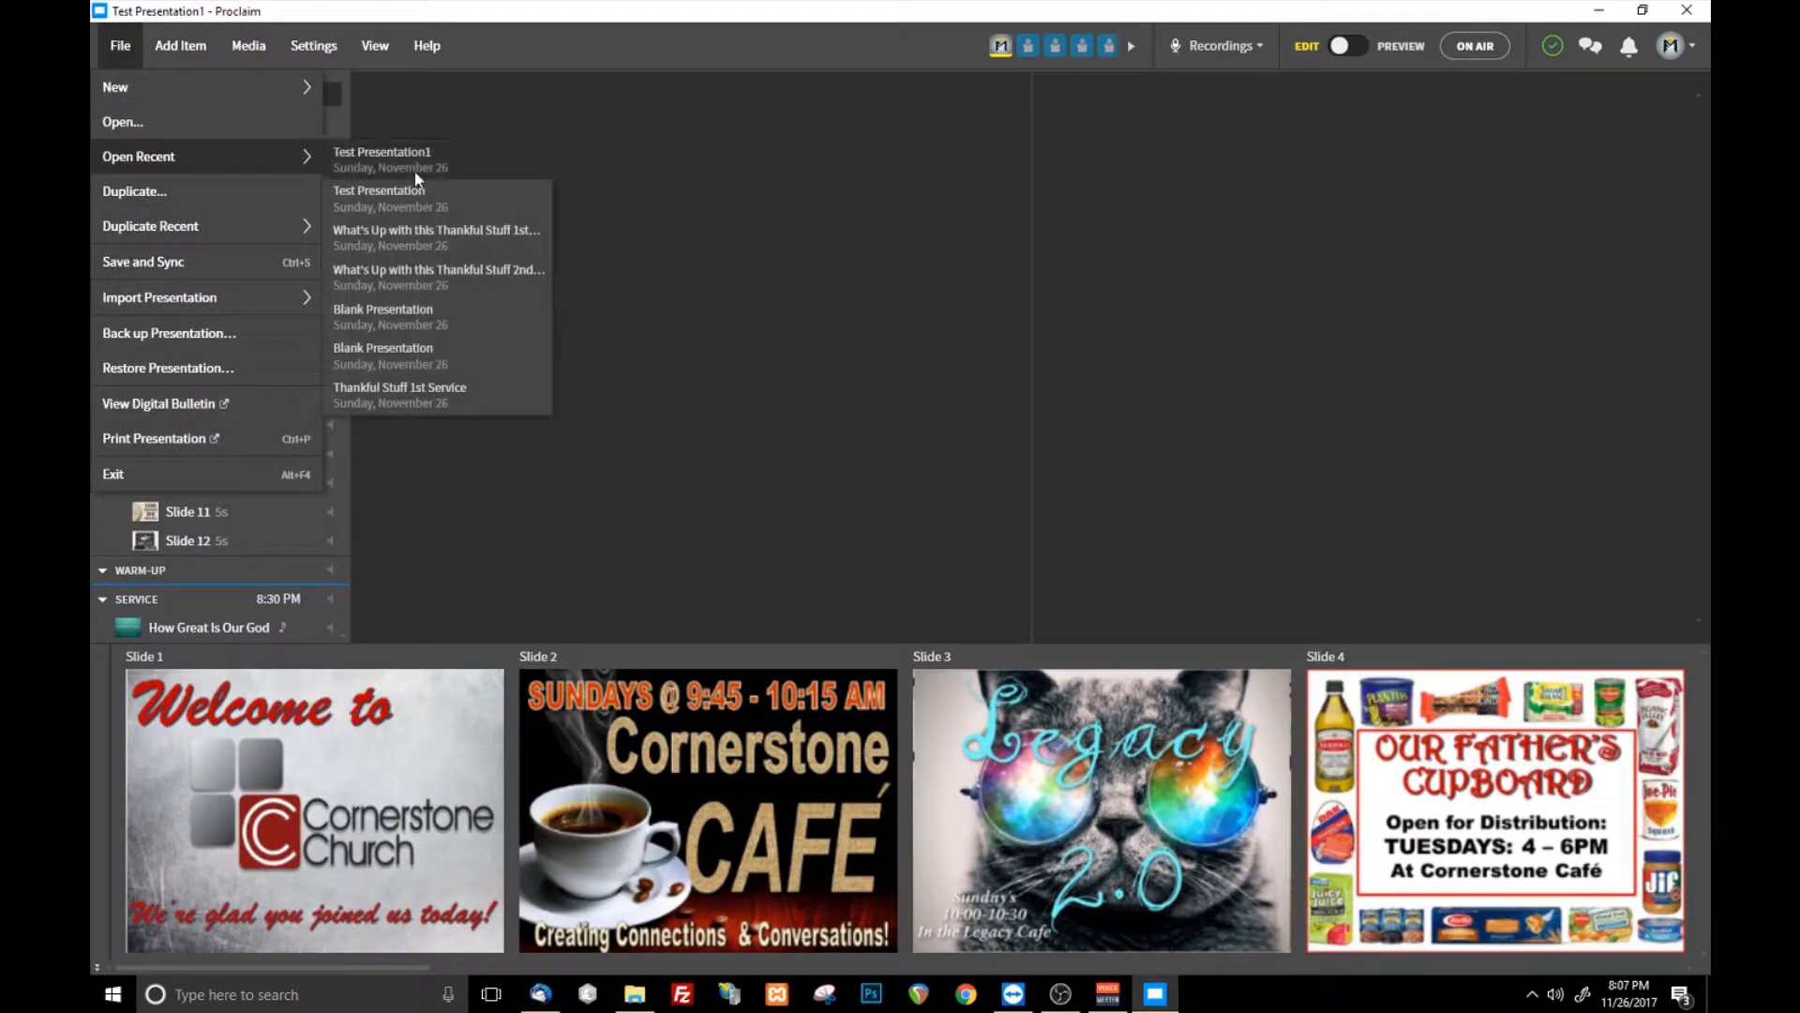
{"action": "left_click", "coordinate": [763, 233]}
- Look through the copied slides and service items, and revisit the options for duplicating a recent presentation
{"action": "scroll", "coordinate": [195, 306], "scroll_direction": "down", "scroll_amount": 5}
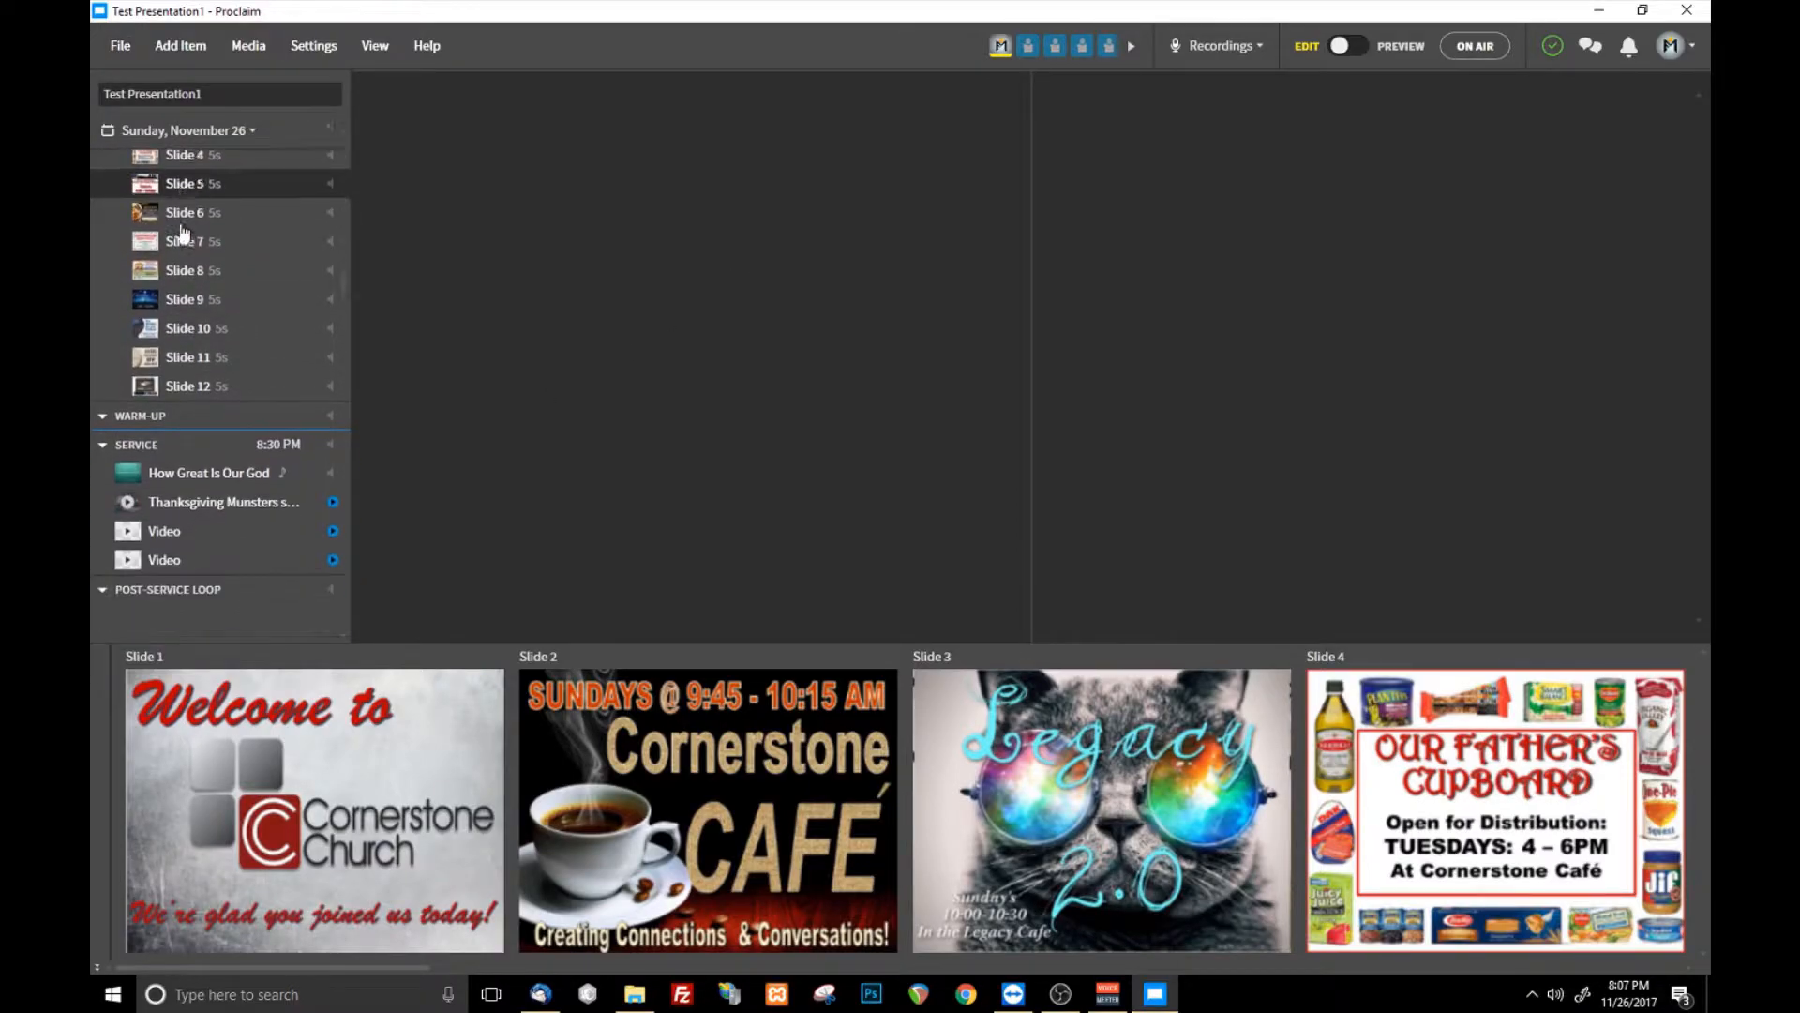
{"action": "scroll", "coordinate": [266, 497], "scroll_direction": "up", "scroll_amount": 5}
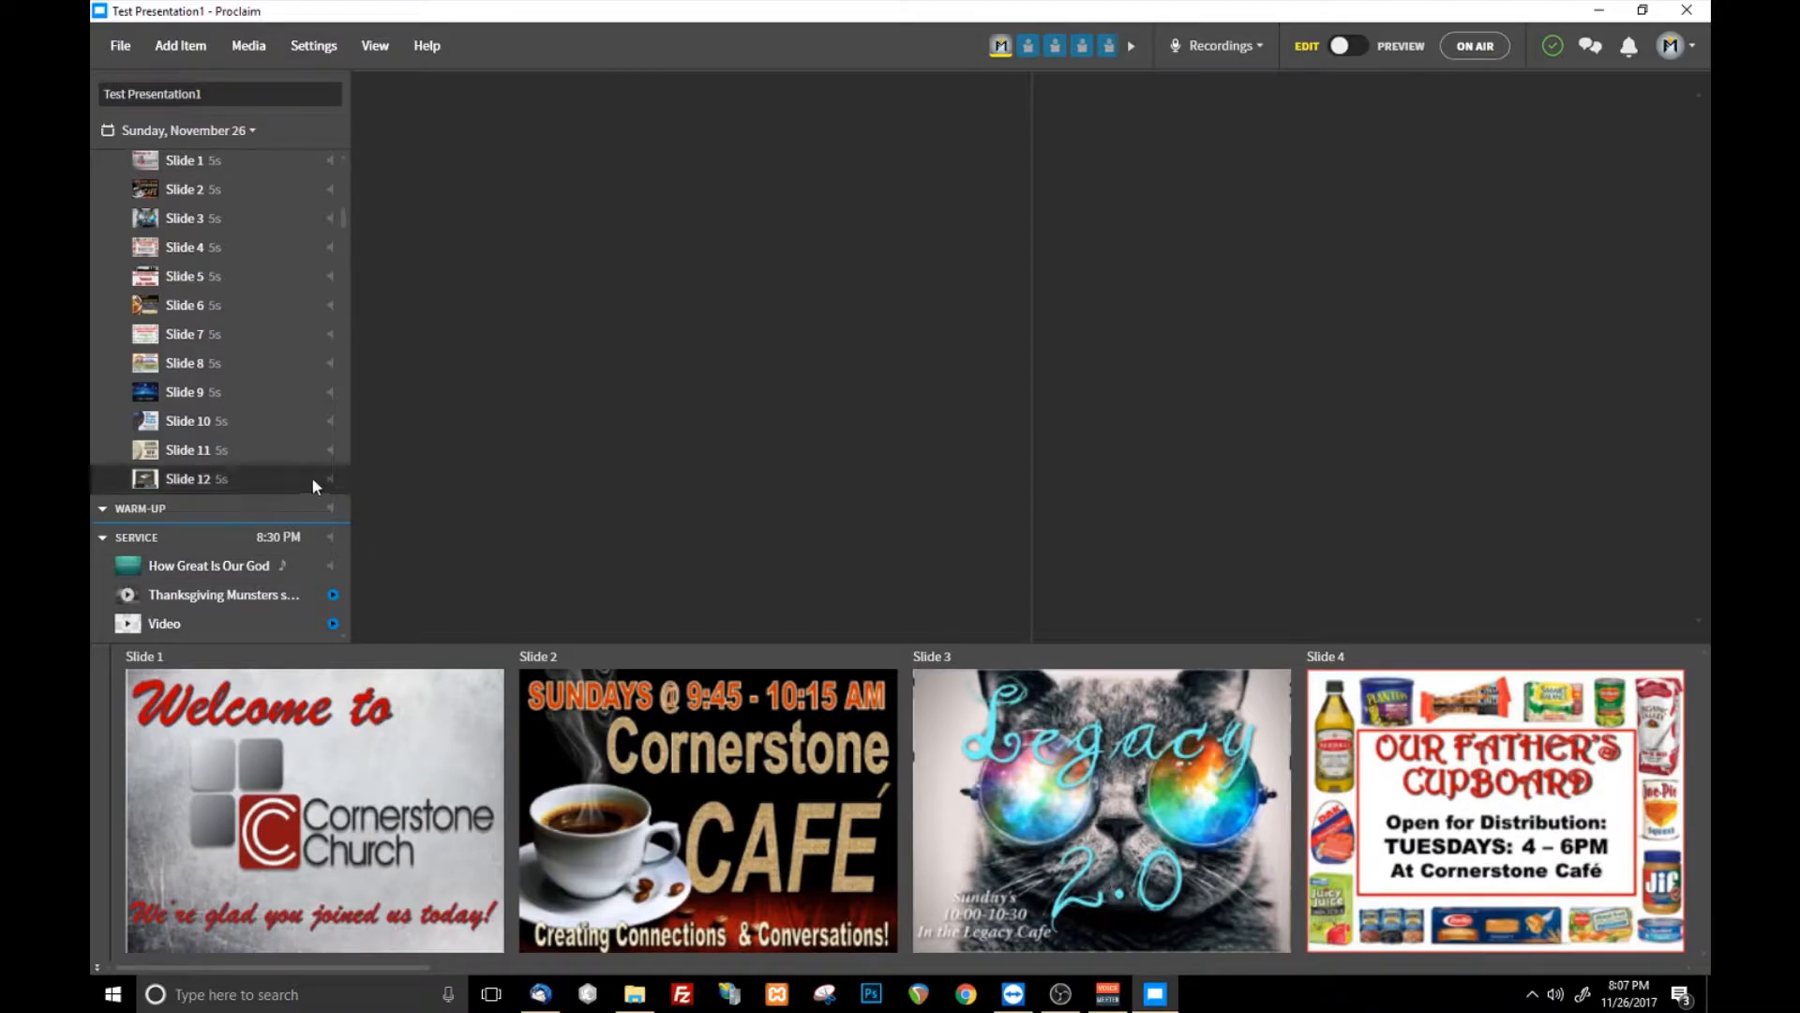
{"action": "scroll", "coordinate": [296, 418], "scroll_direction": "down", "scroll_amount": 3}
{"action": "scroll", "coordinate": [237, 457], "scroll_direction": "up", "scroll_amount": 3}
{"action": "scroll", "coordinate": [235, 455], "scroll_direction": "up", "scroll_amount": 3}
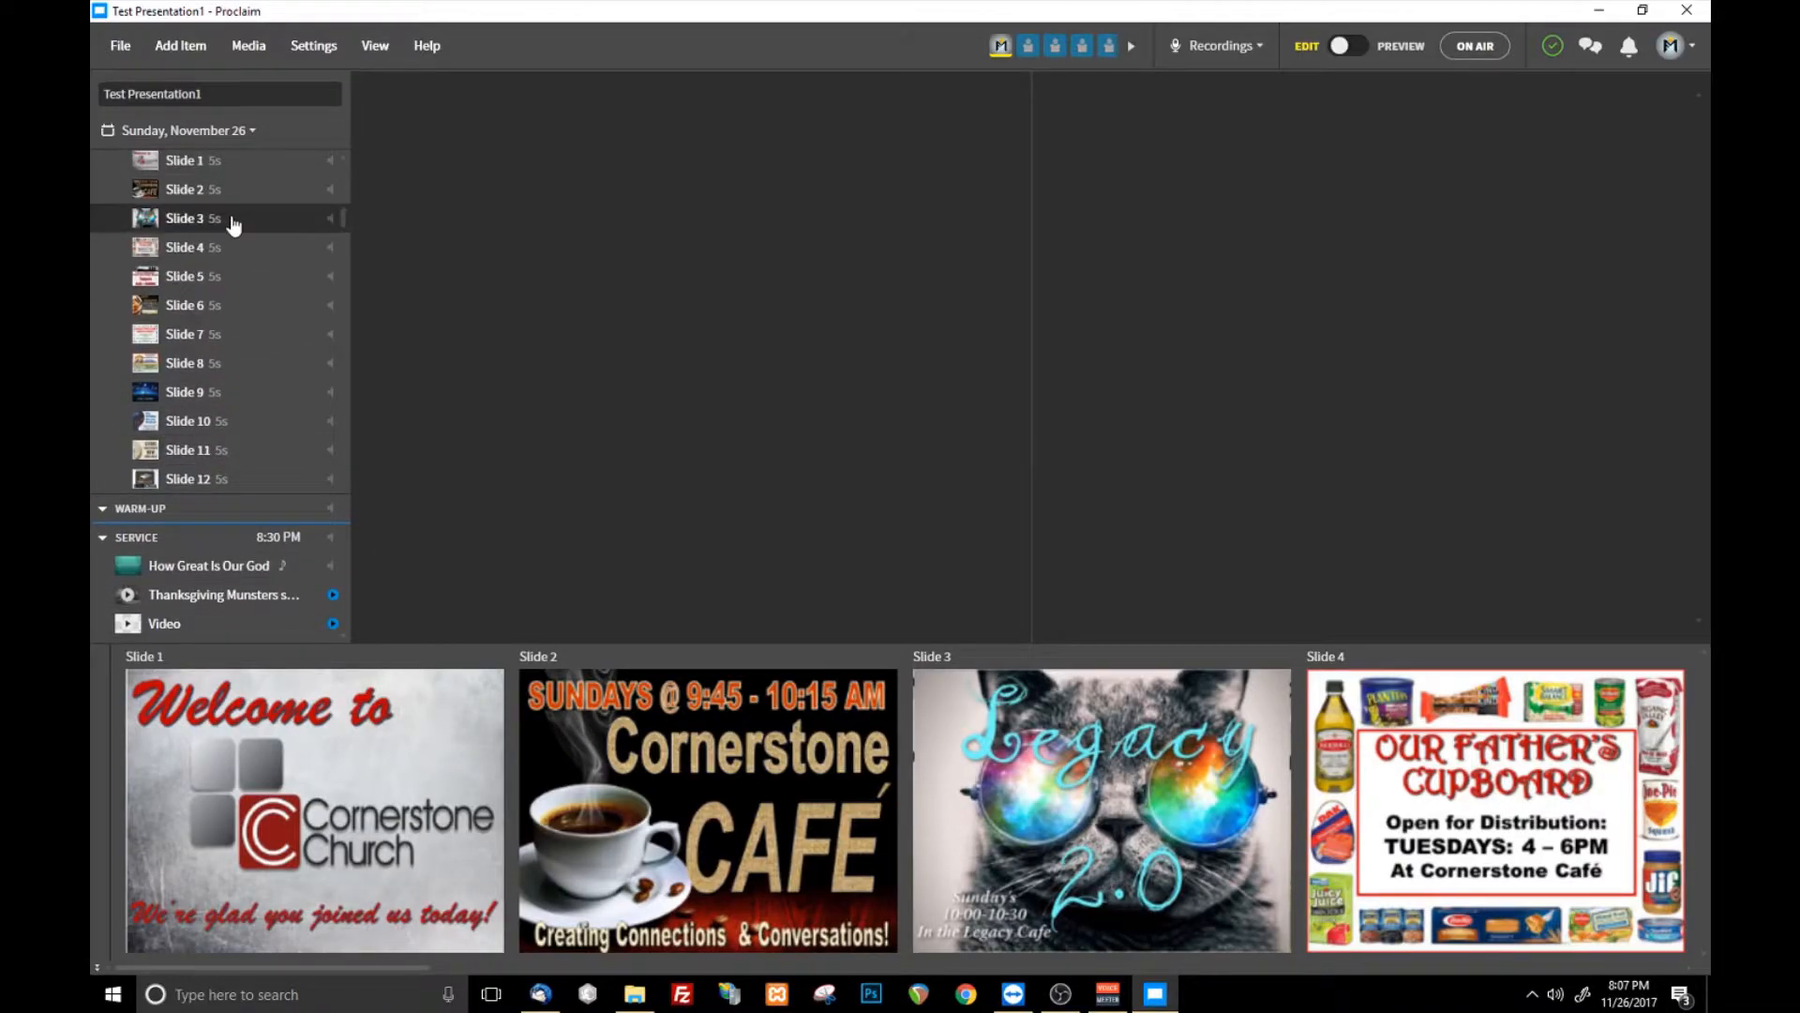
{"action": "scroll", "coordinate": [225, 328], "scroll_direction": "down", "scroll_amount": 4}
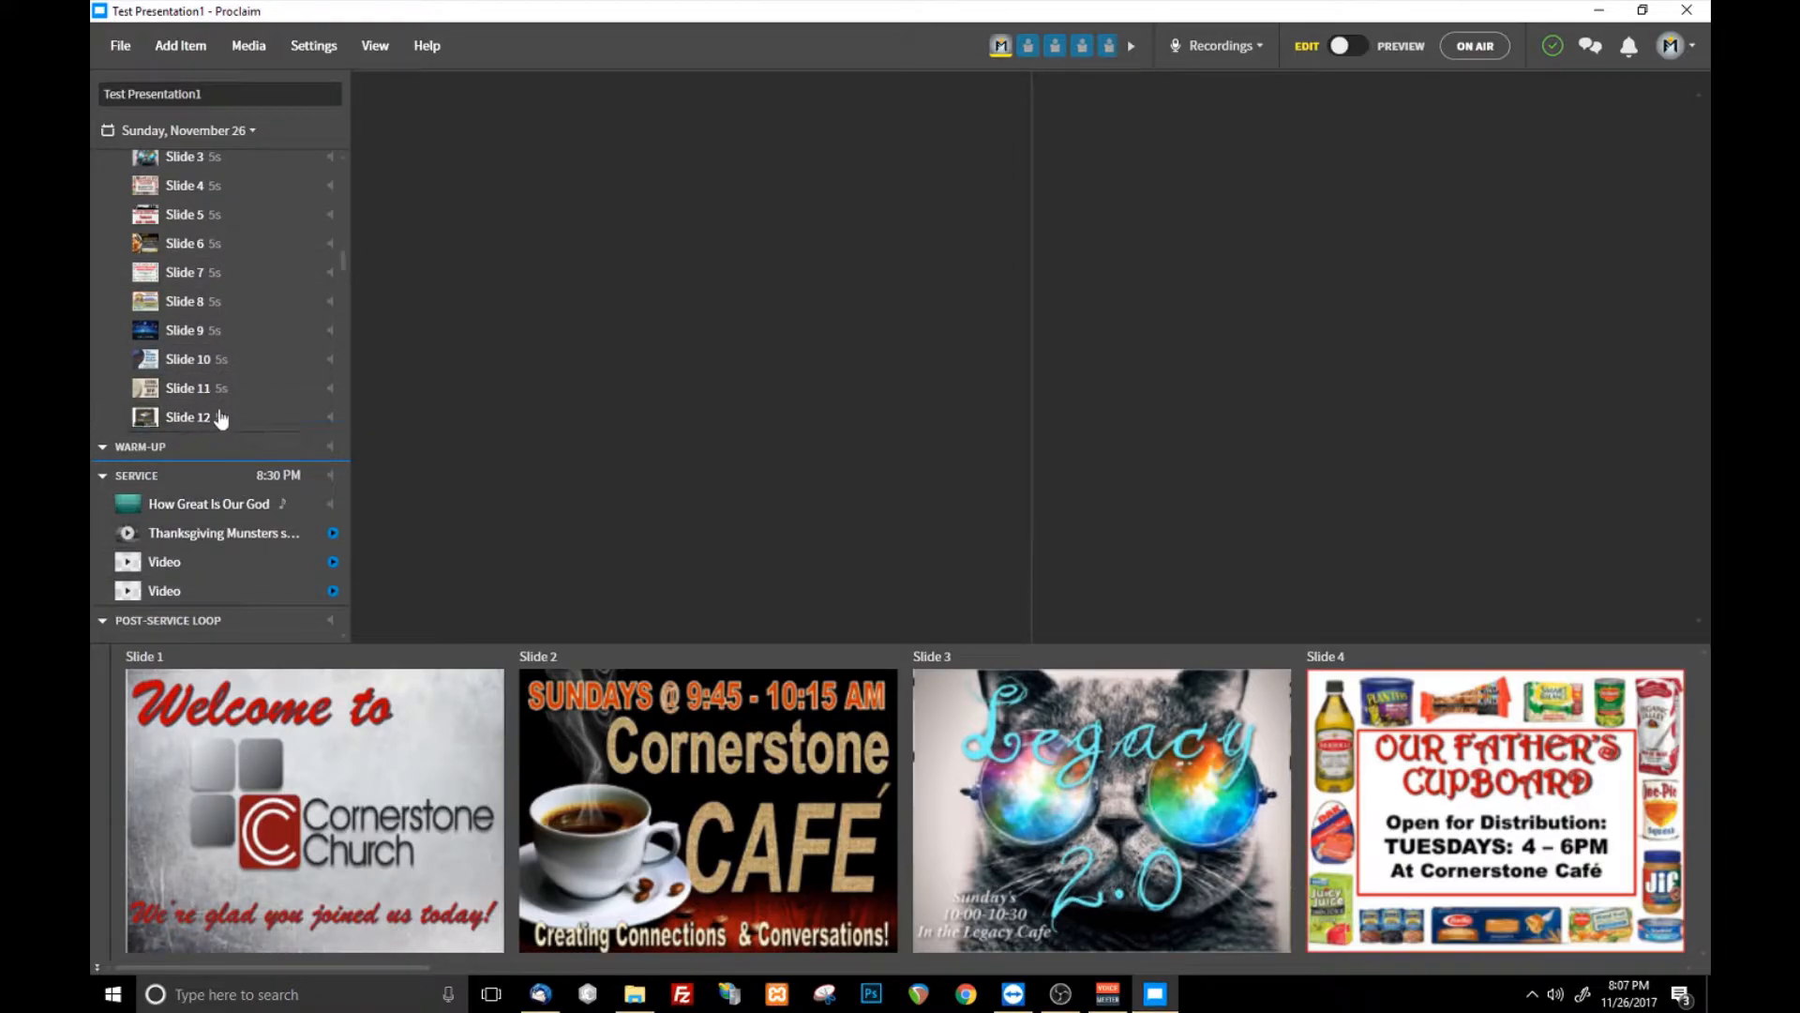
{"action": "left_click", "coordinate": [120, 45]}
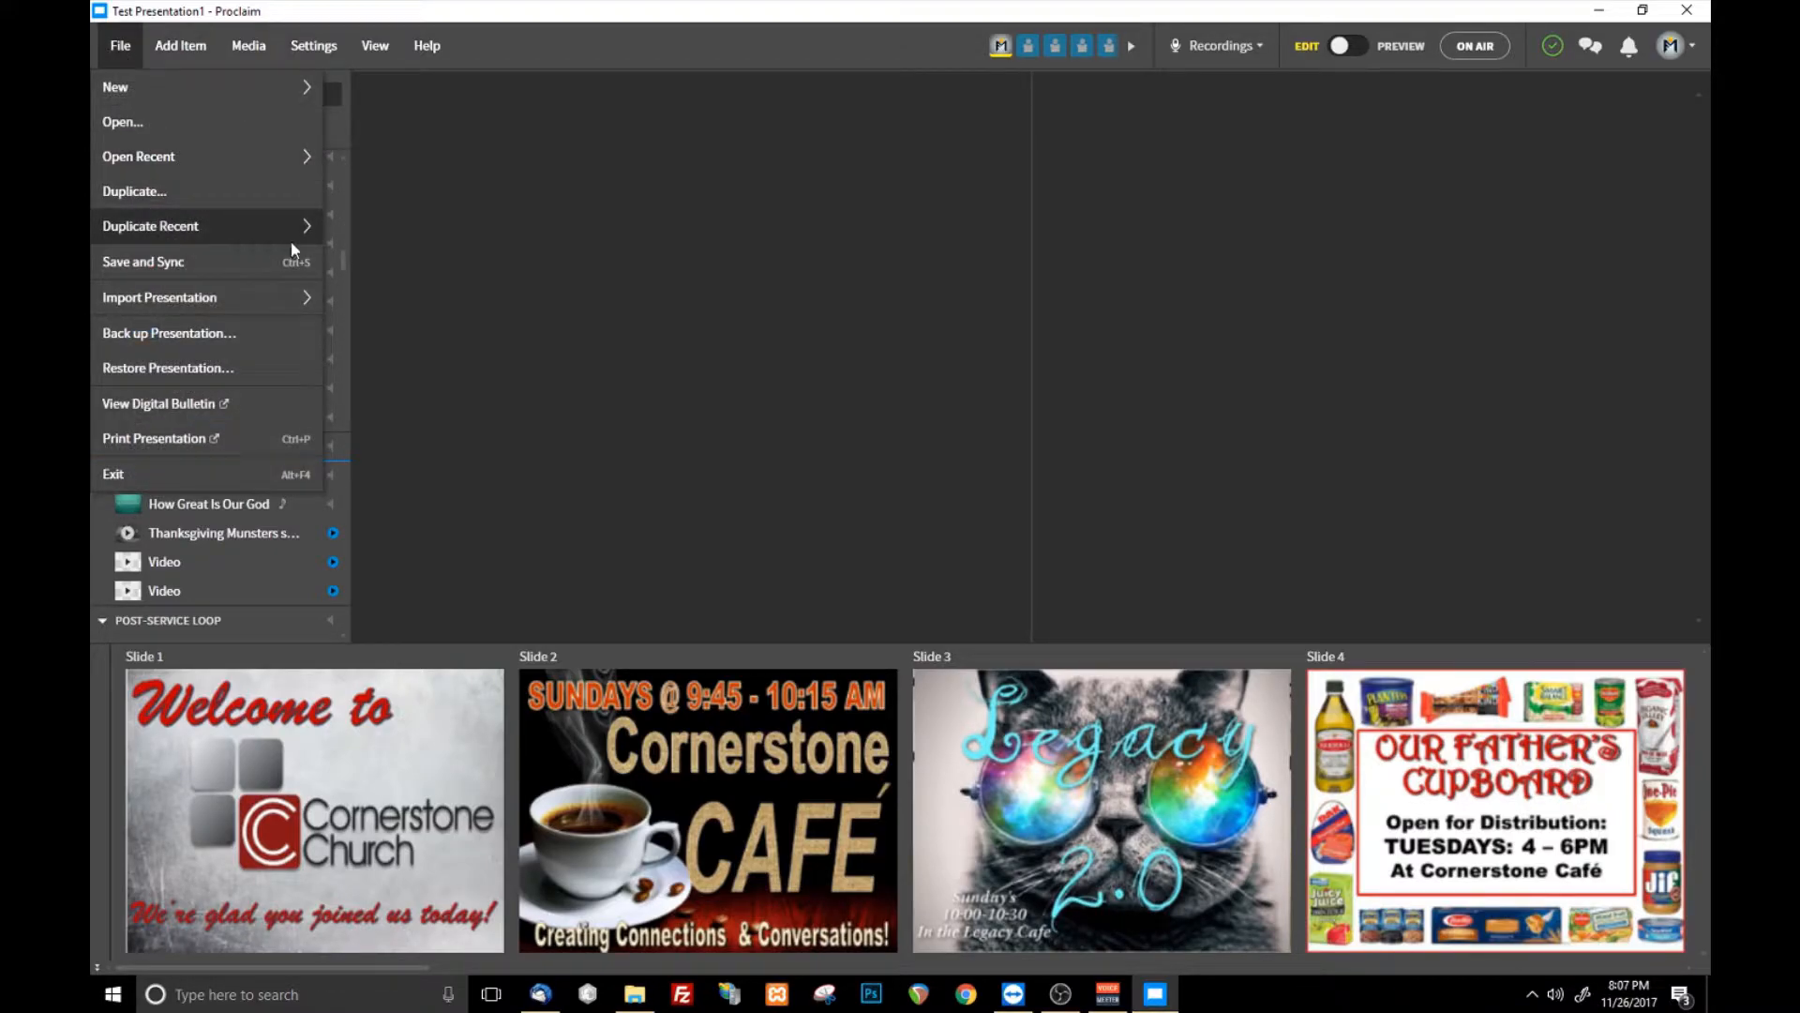
{"action": "left_click", "coordinate": [431, 230]}
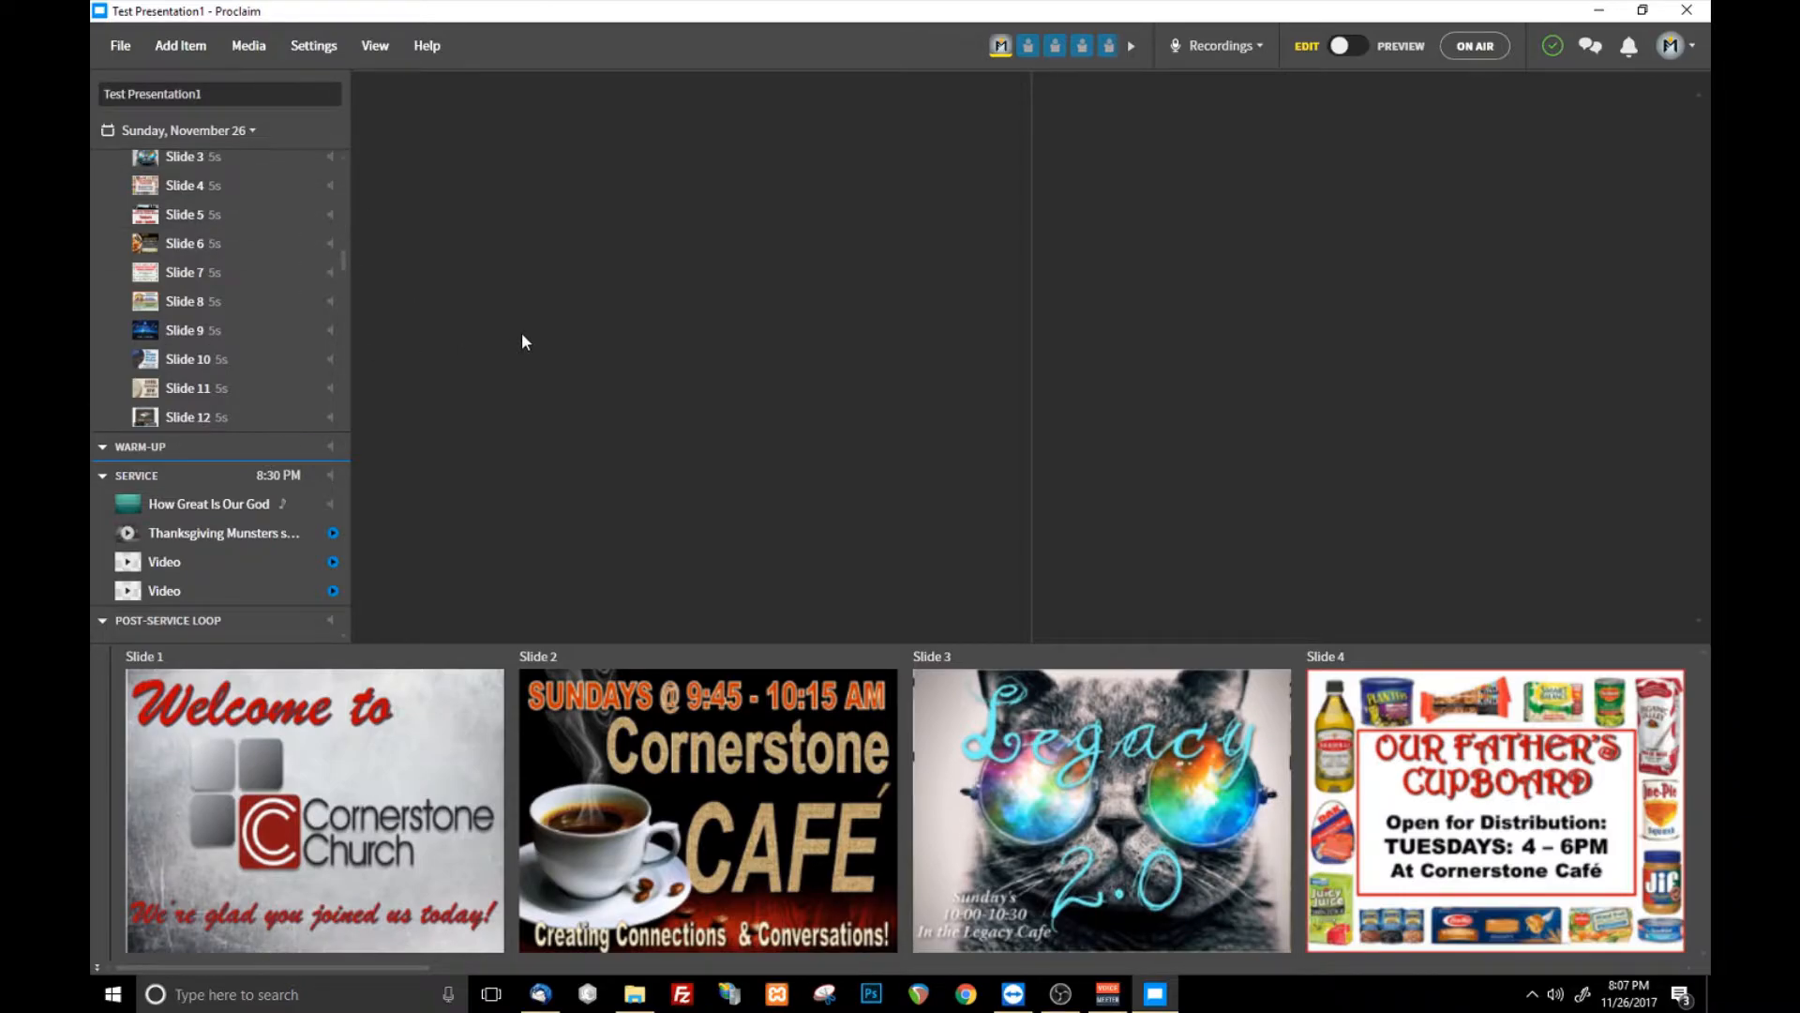
- Open the list of reusable items and check their presentation dates against the November 2017 system calendar
{"action": "left_click", "coordinate": [213, 47]}
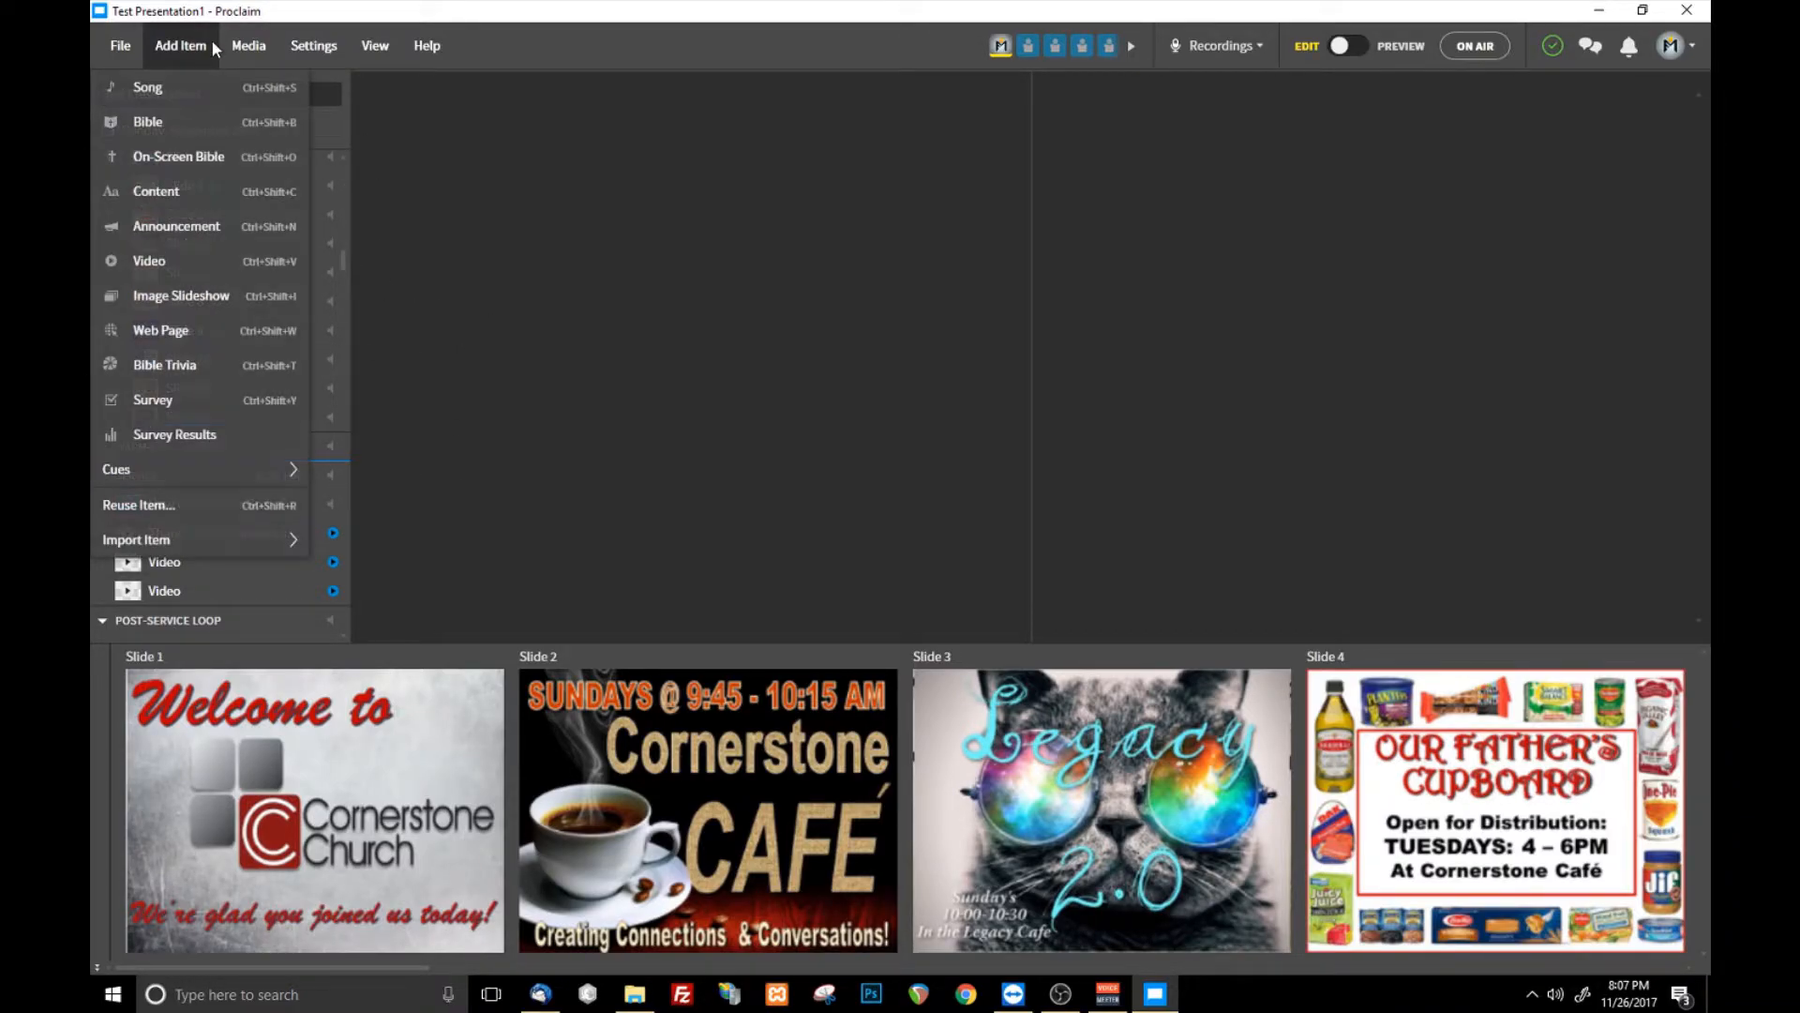
{"action": "left_click", "coordinate": [192, 506]}
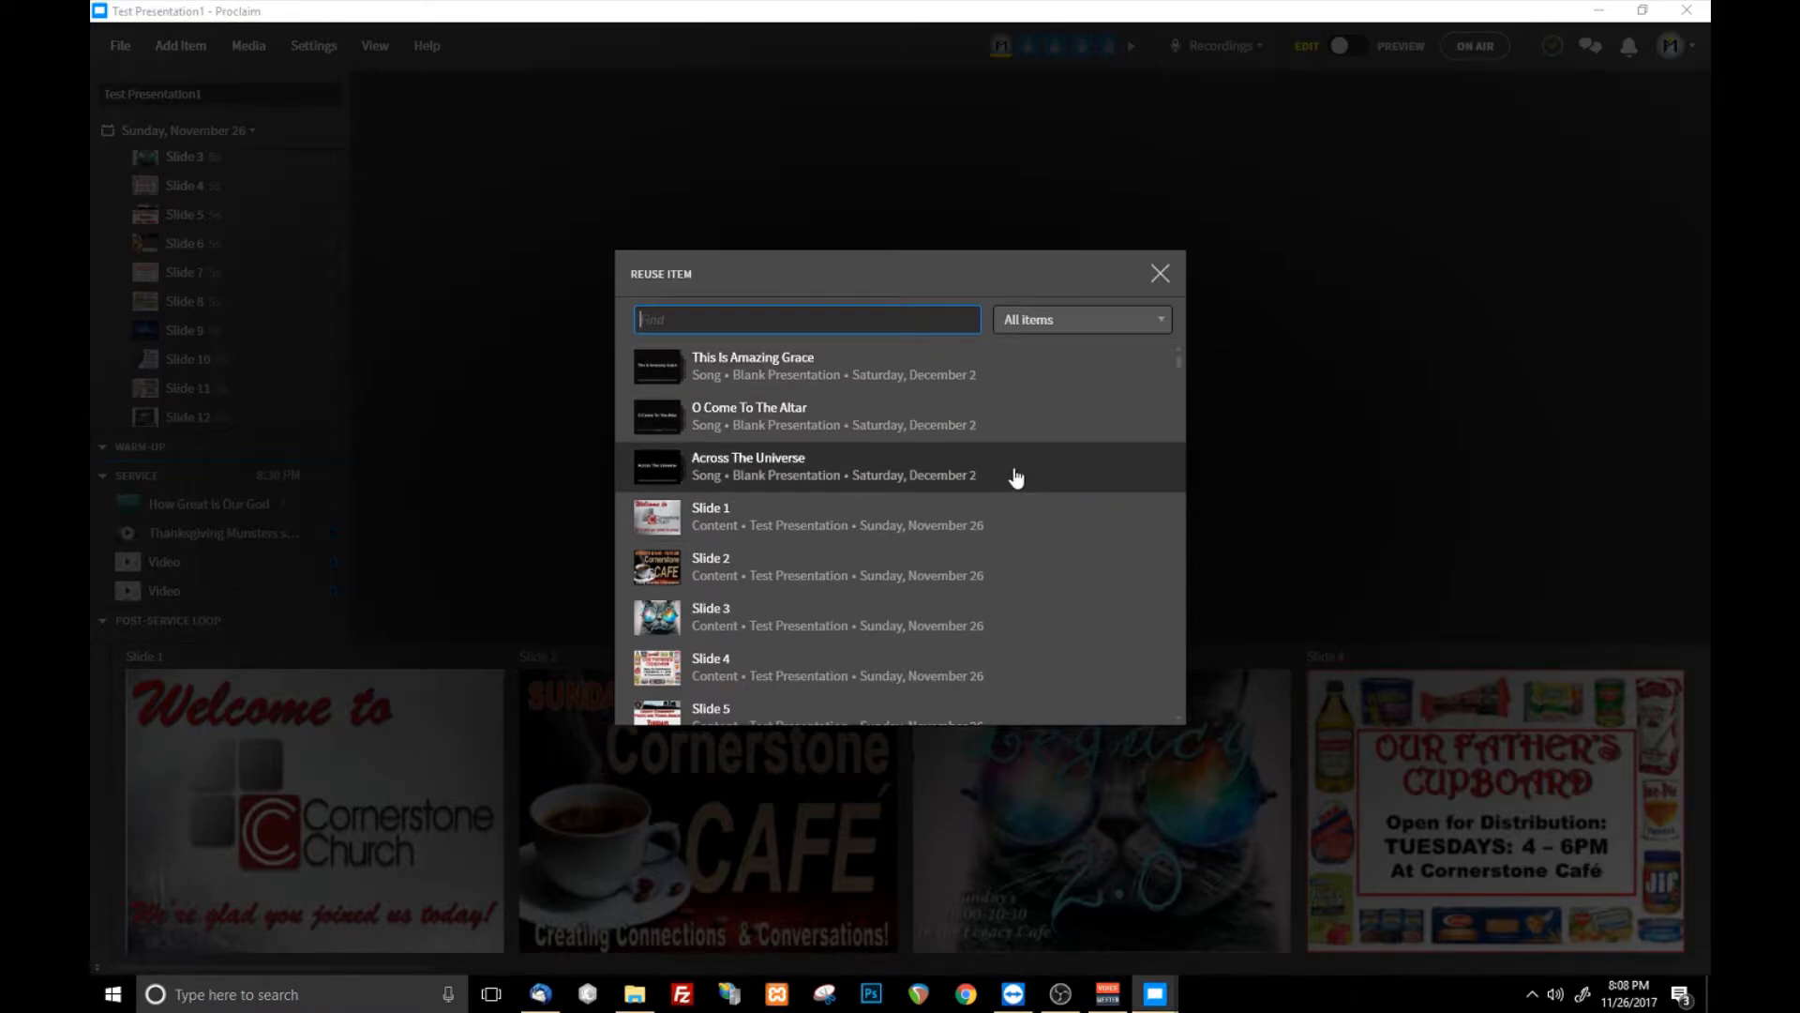
{"action": "scroll", "coordinate": [916, 440], "scroll_direction": "down", "scroll_amount": 2}
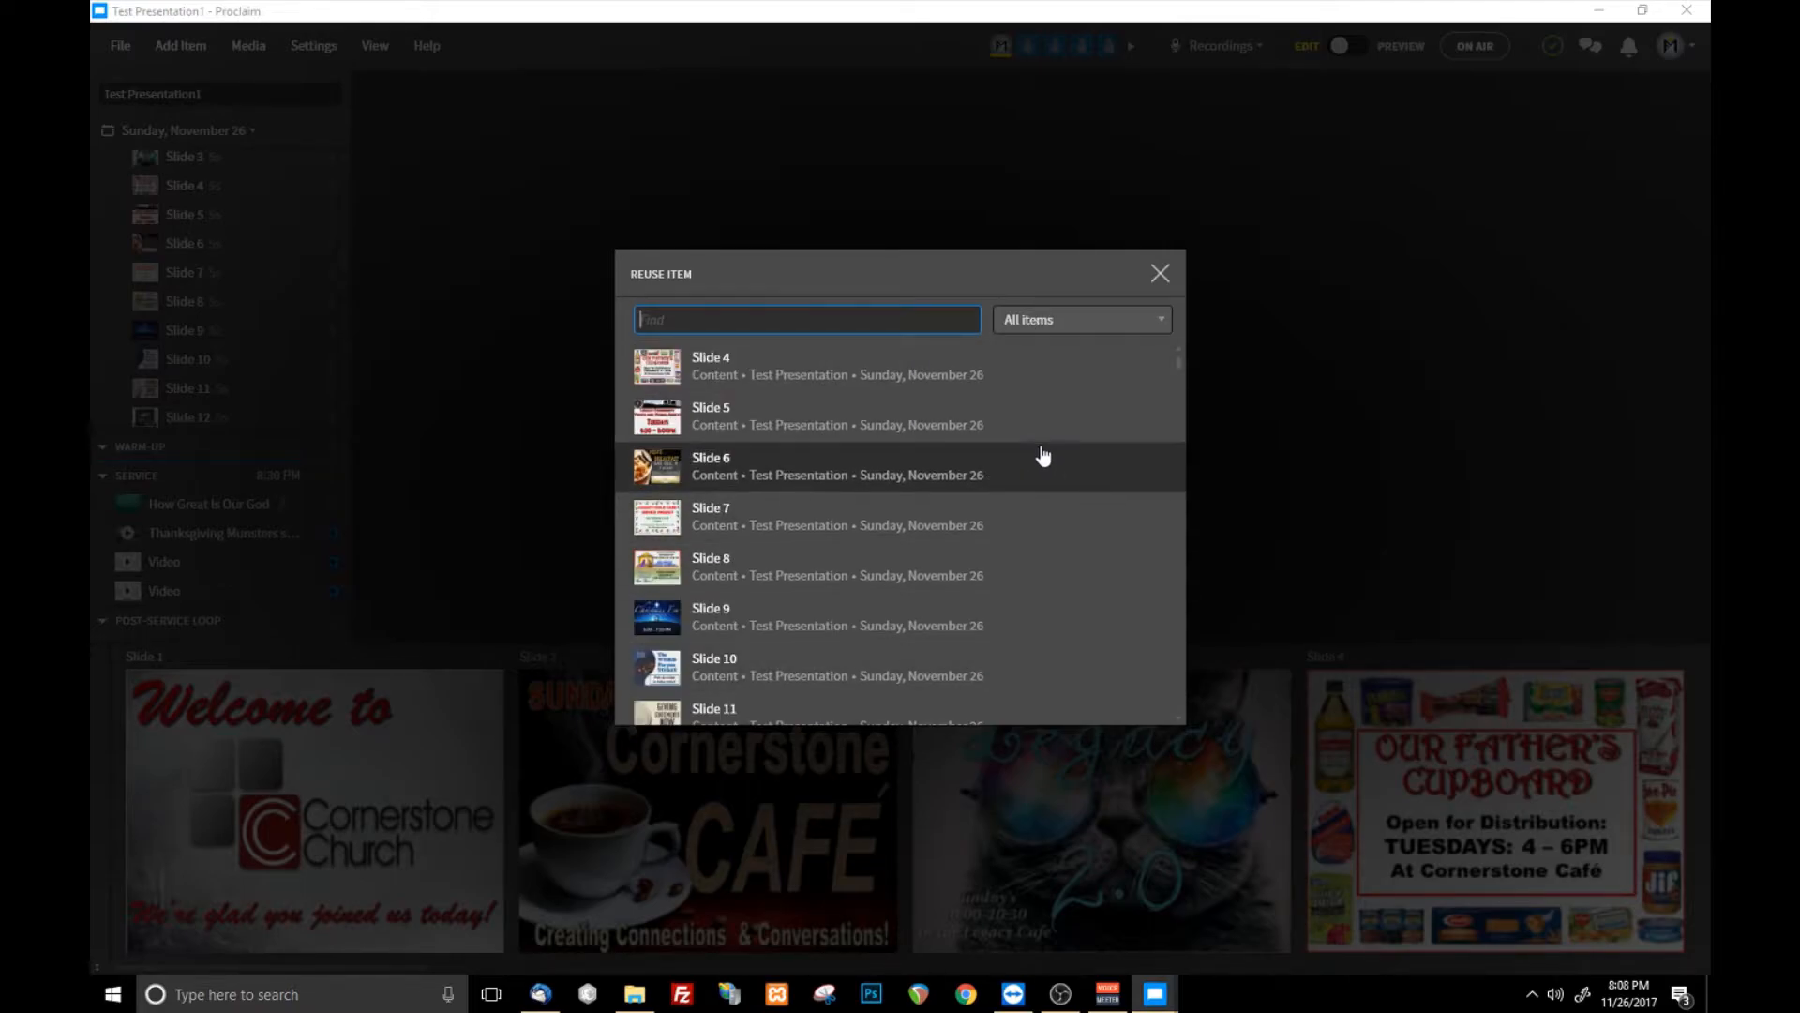
{"action": "scroll", "coordinate": [1026, 560], "scroll_direction": "up", "scroll_amount": 2}
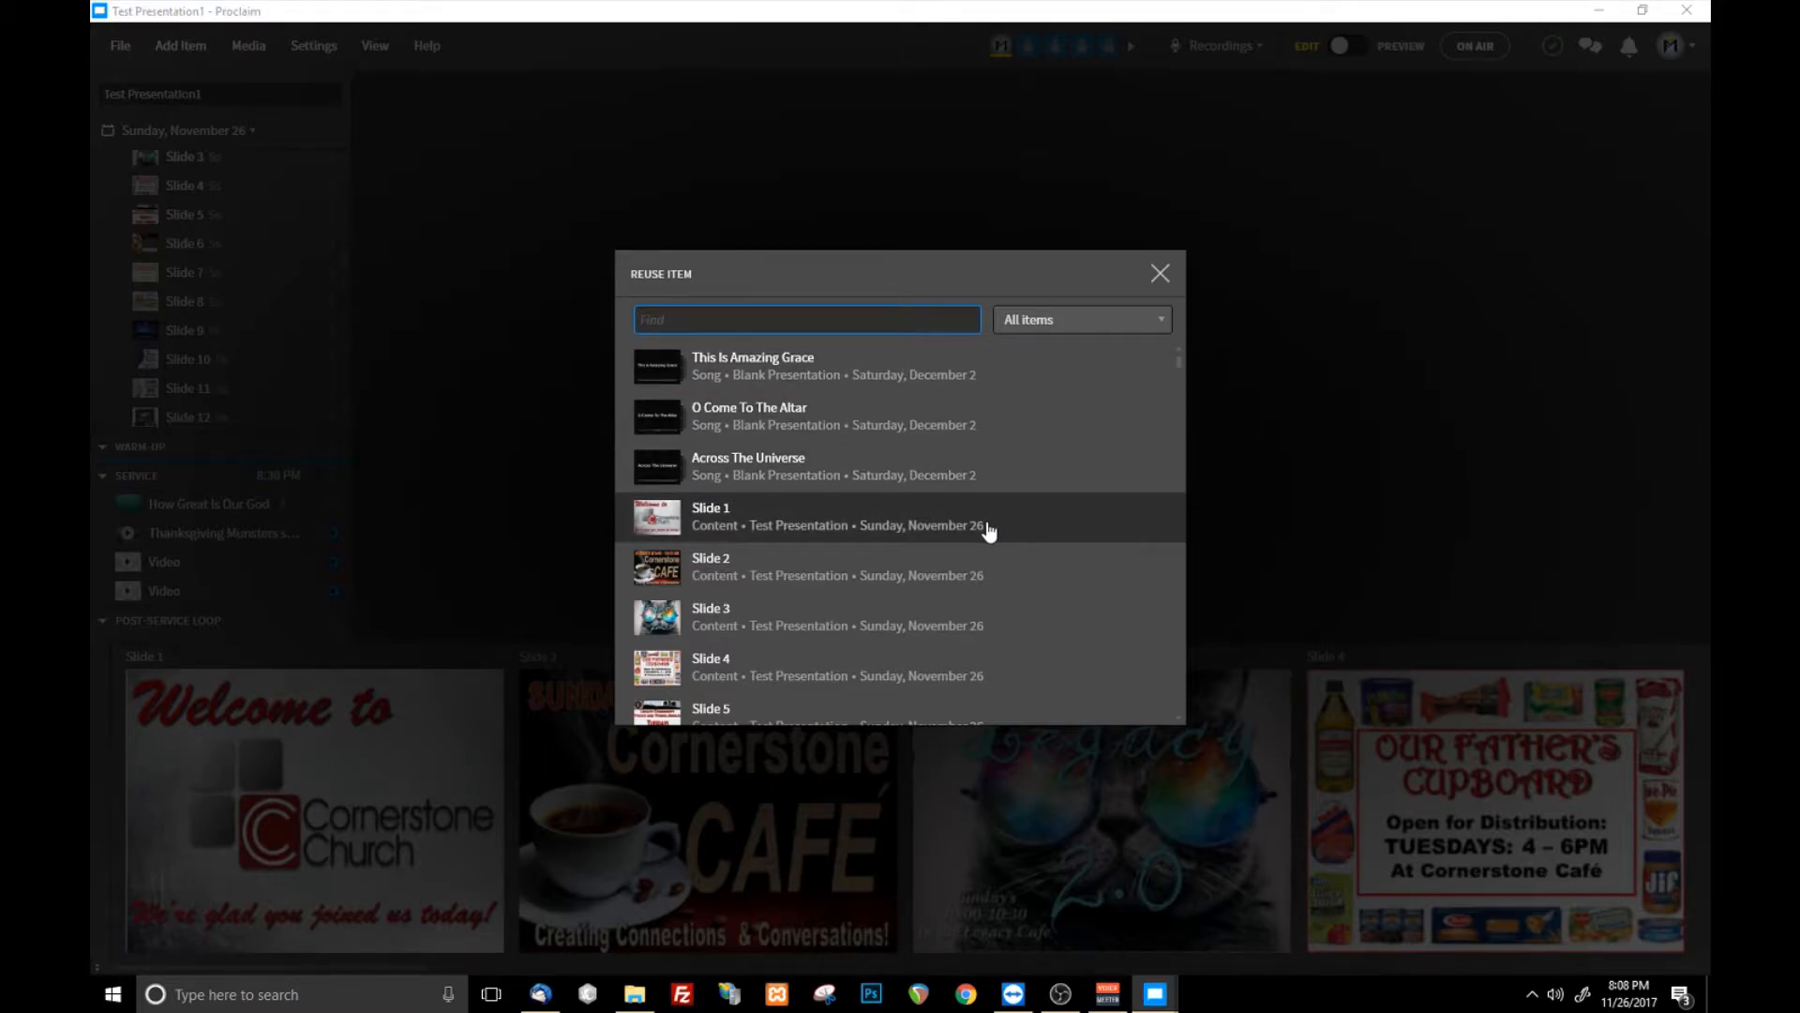
{"action": "left_click", "coordinate": [1629, 993]}
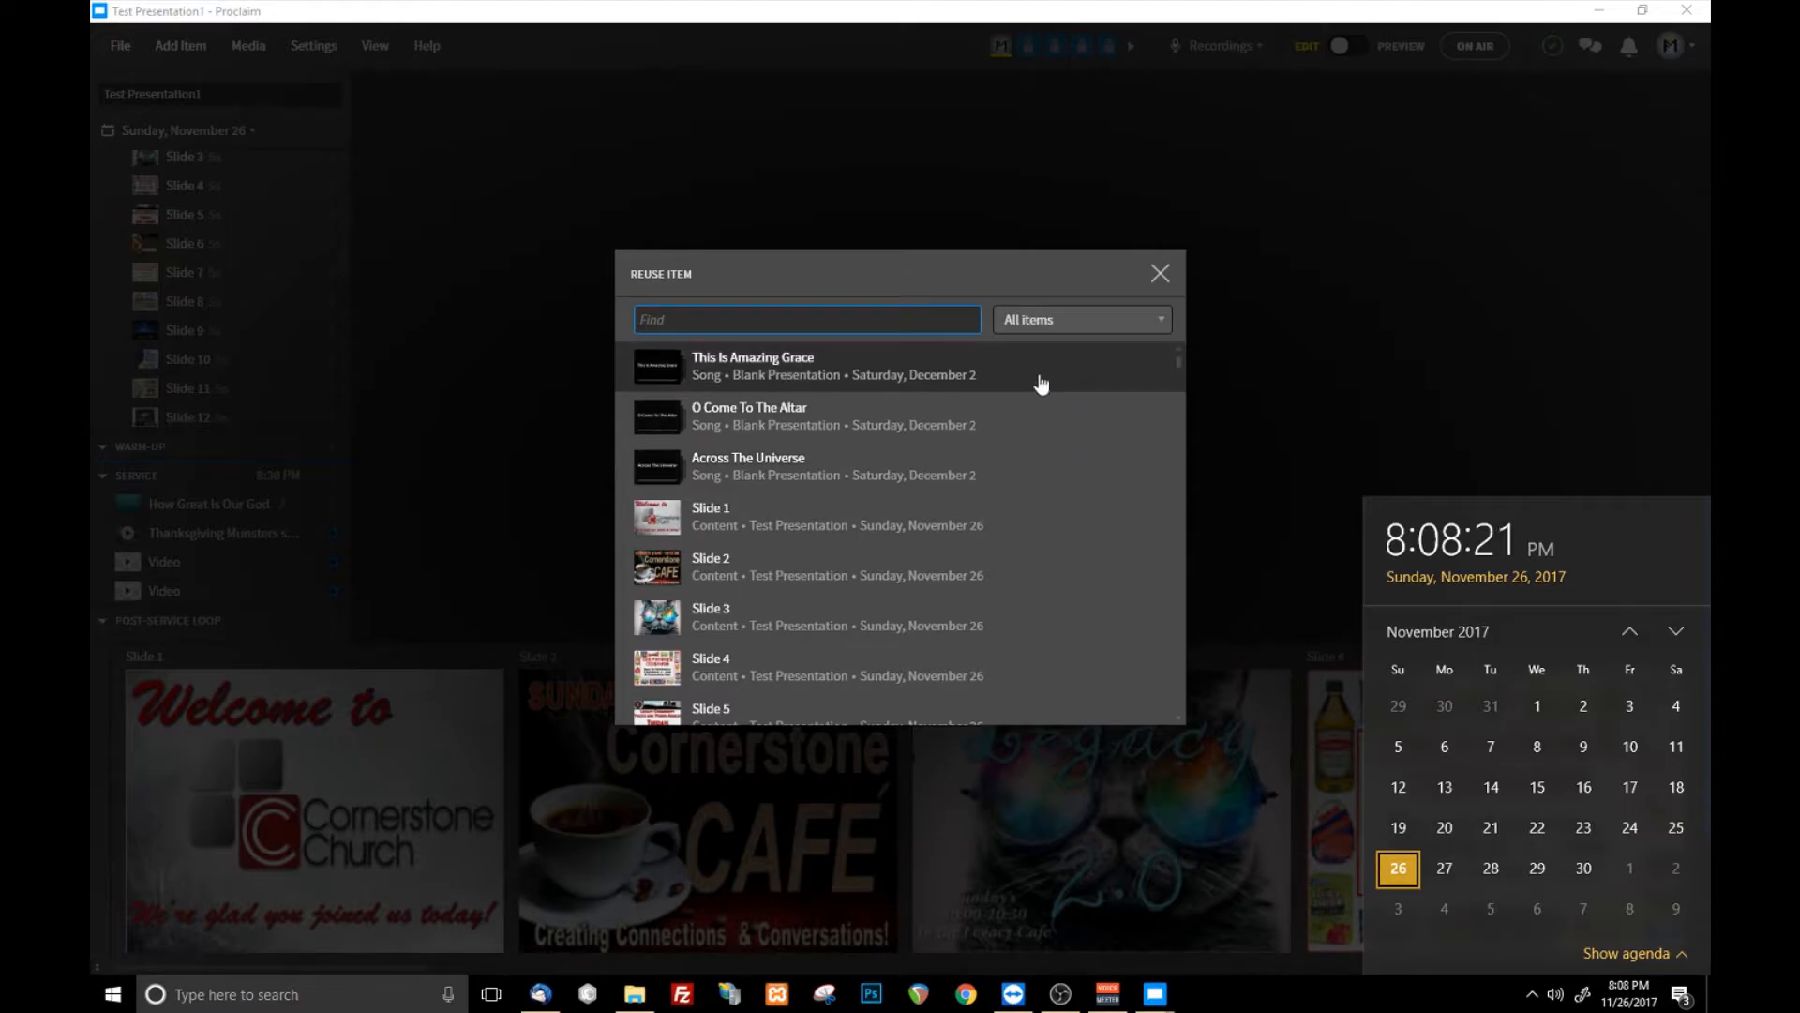
{"action": "left_click", "coordinate": [1011, 268]}
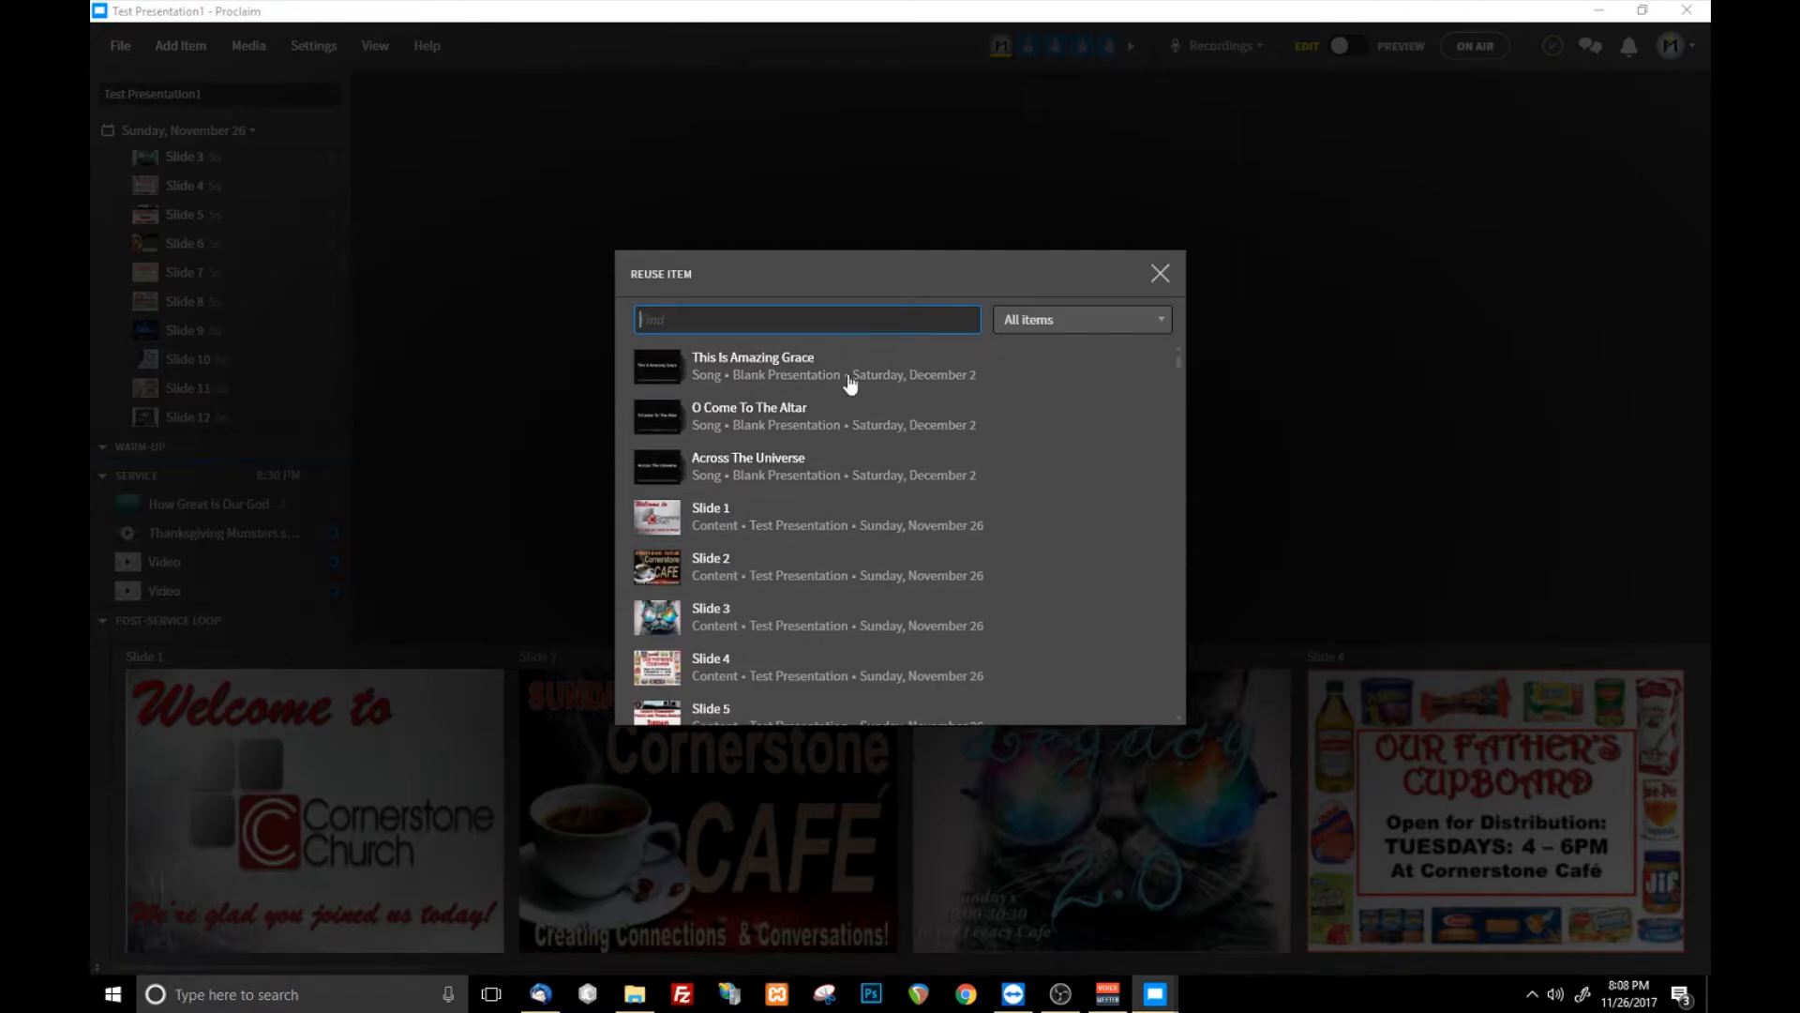
- Browse the reusable slides, slide groups, videos and songs from the test and earlier service presentations
{"action": "scroll", "coordinate": [834, 531], "scroll_direction": "down", "scroll_amount": 5}
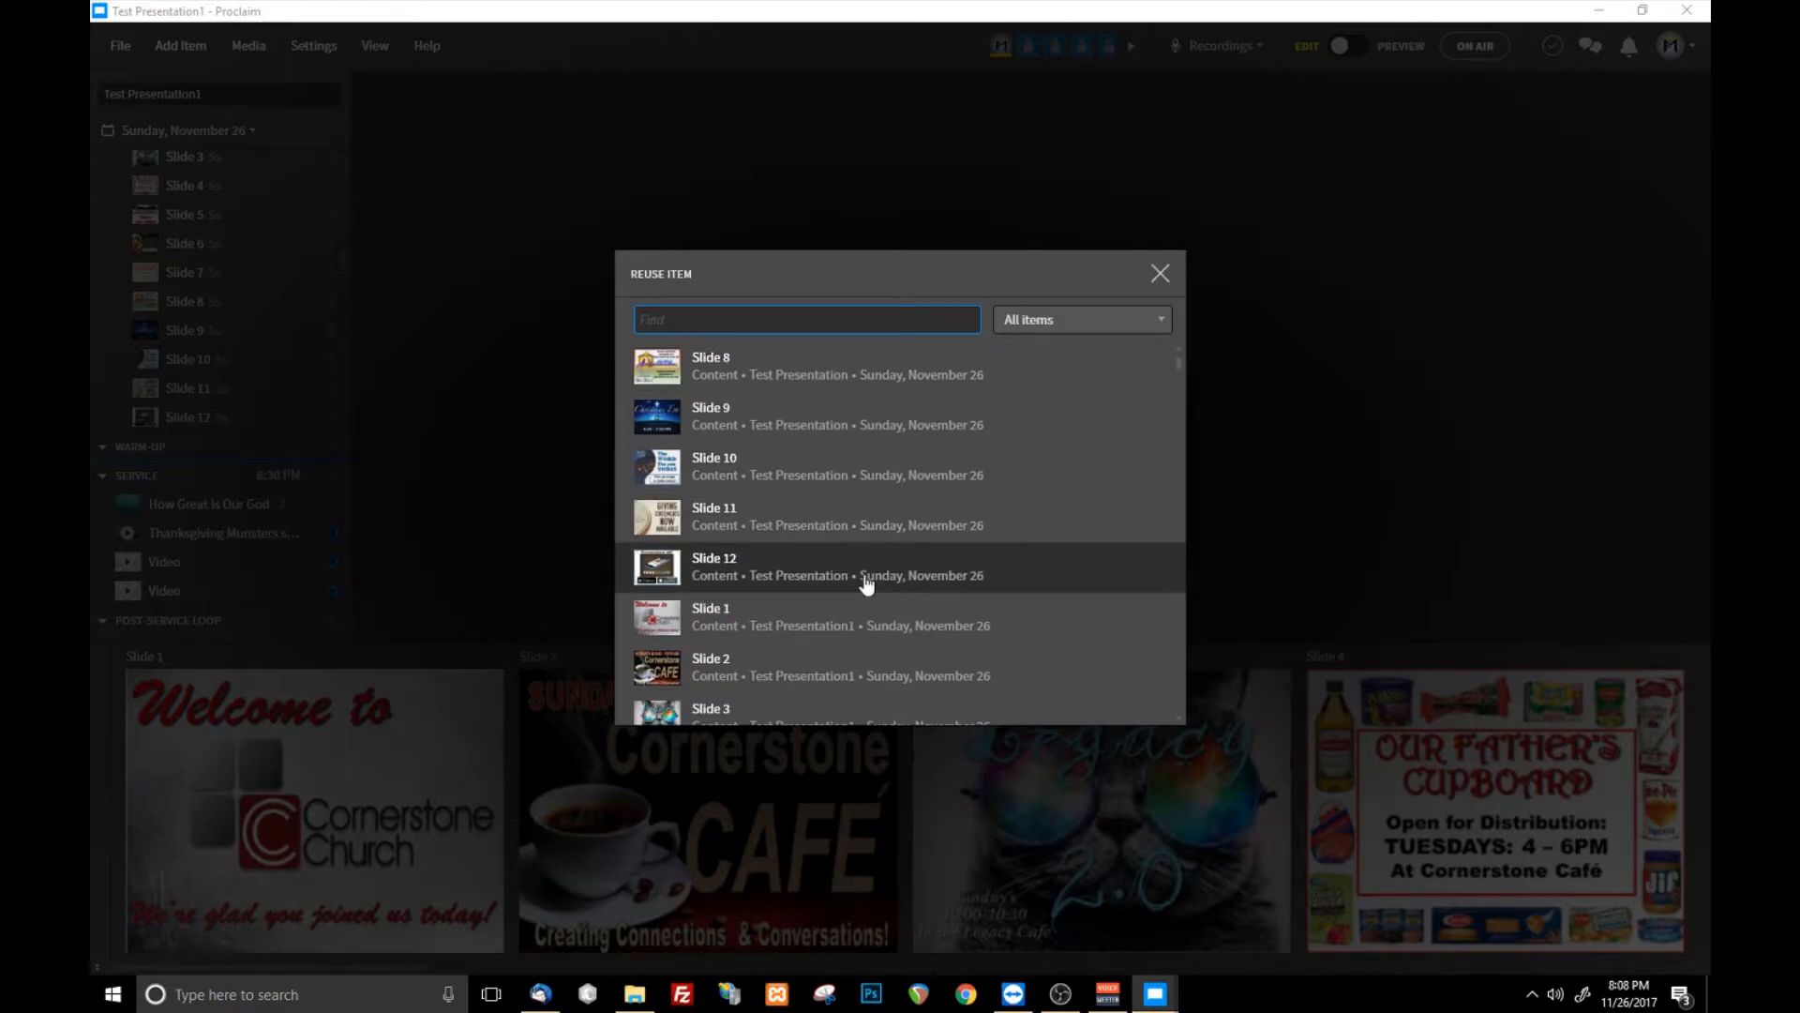
{"action": "scroll", "coordinate": [886, 568], "scroll_direction": "down", "scroll_amount": 3}
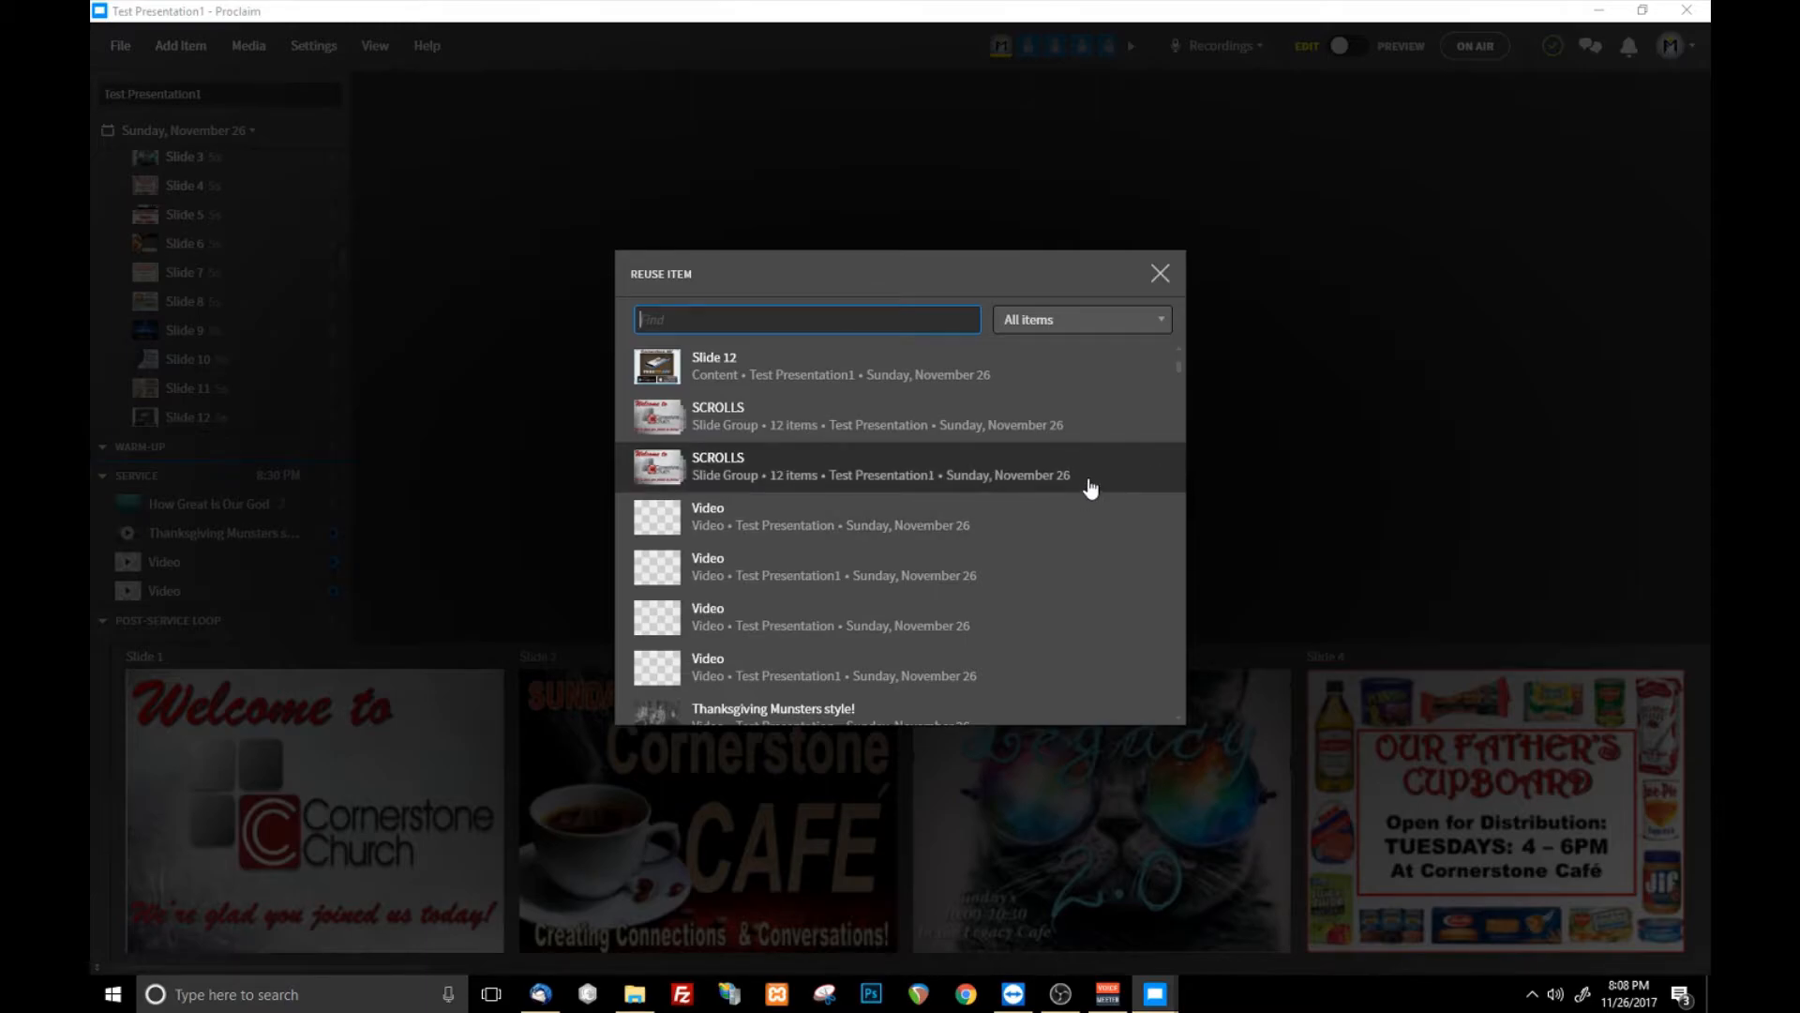
{"action": "scroll", "coordinate": [769, 501], "scroll_direction": "down", "scroll_amount": 2}
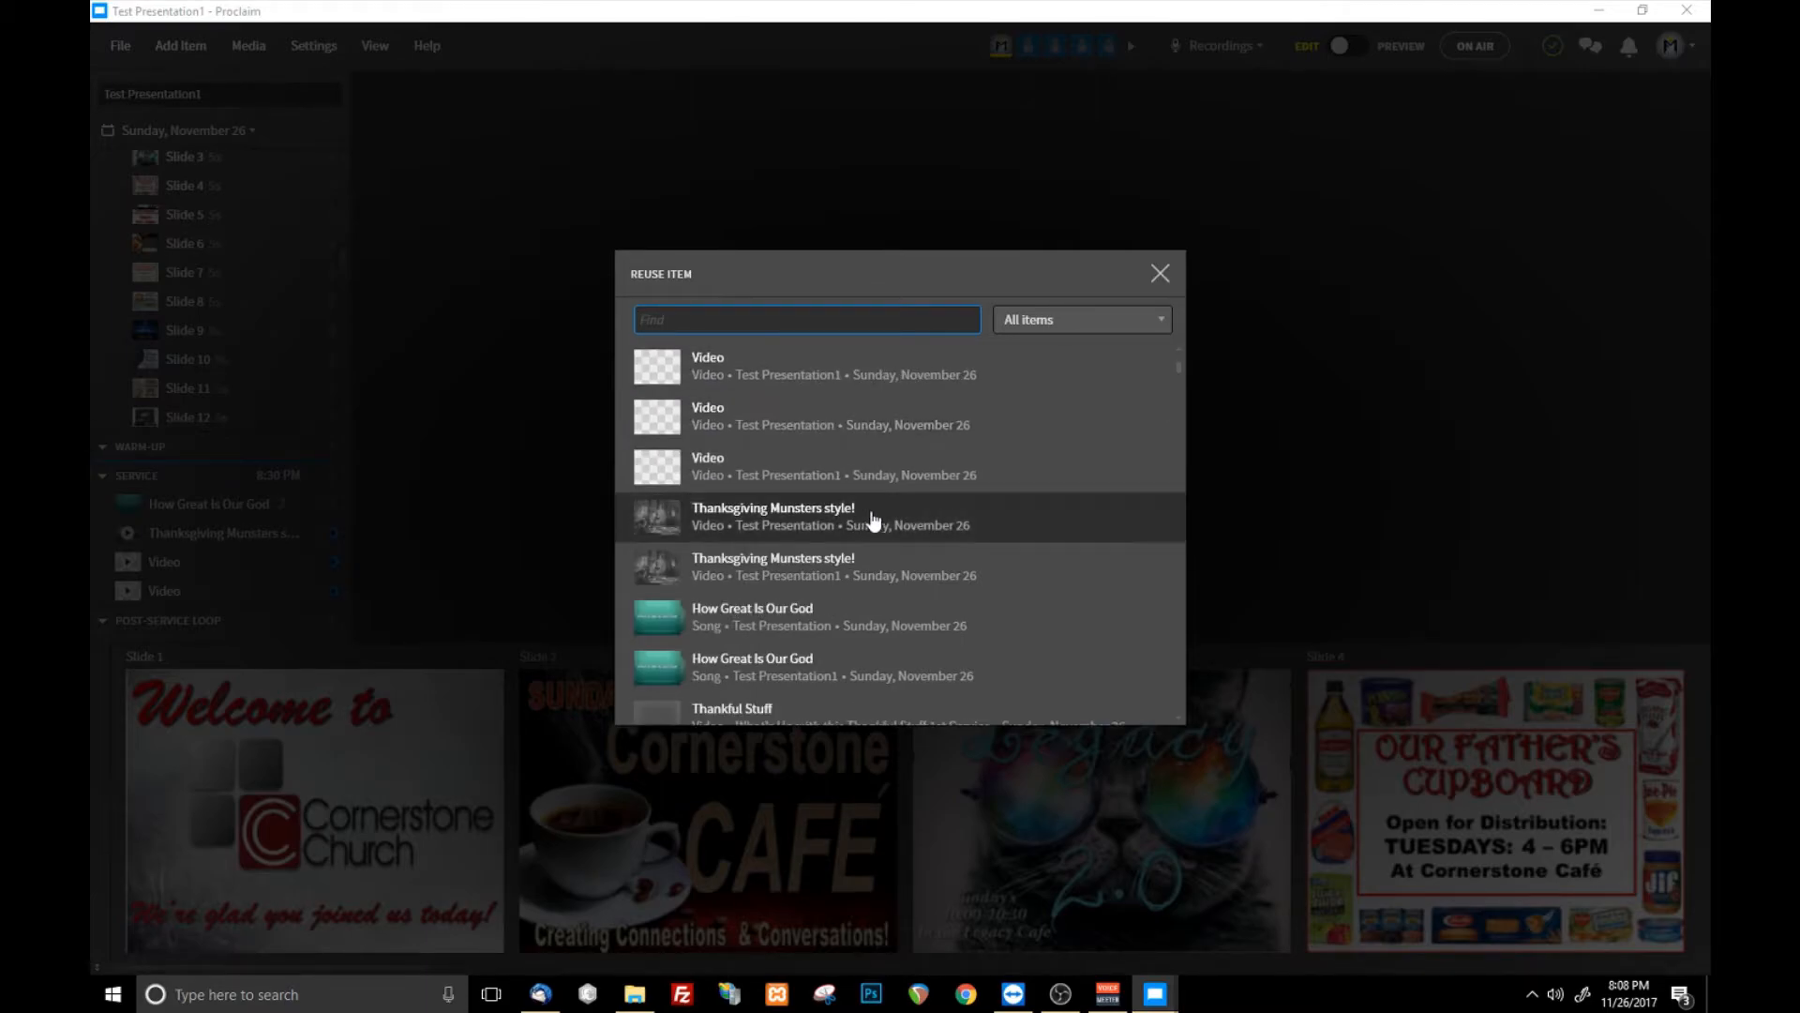
{"action": "scroll", "coordinate": [901, 567], "scroll_direction": "up", "scroll_amount": 2}
{"action": "scroll", "coordinate": [886, 568], "scroll_direction": "down", "scroll_amount": 3}
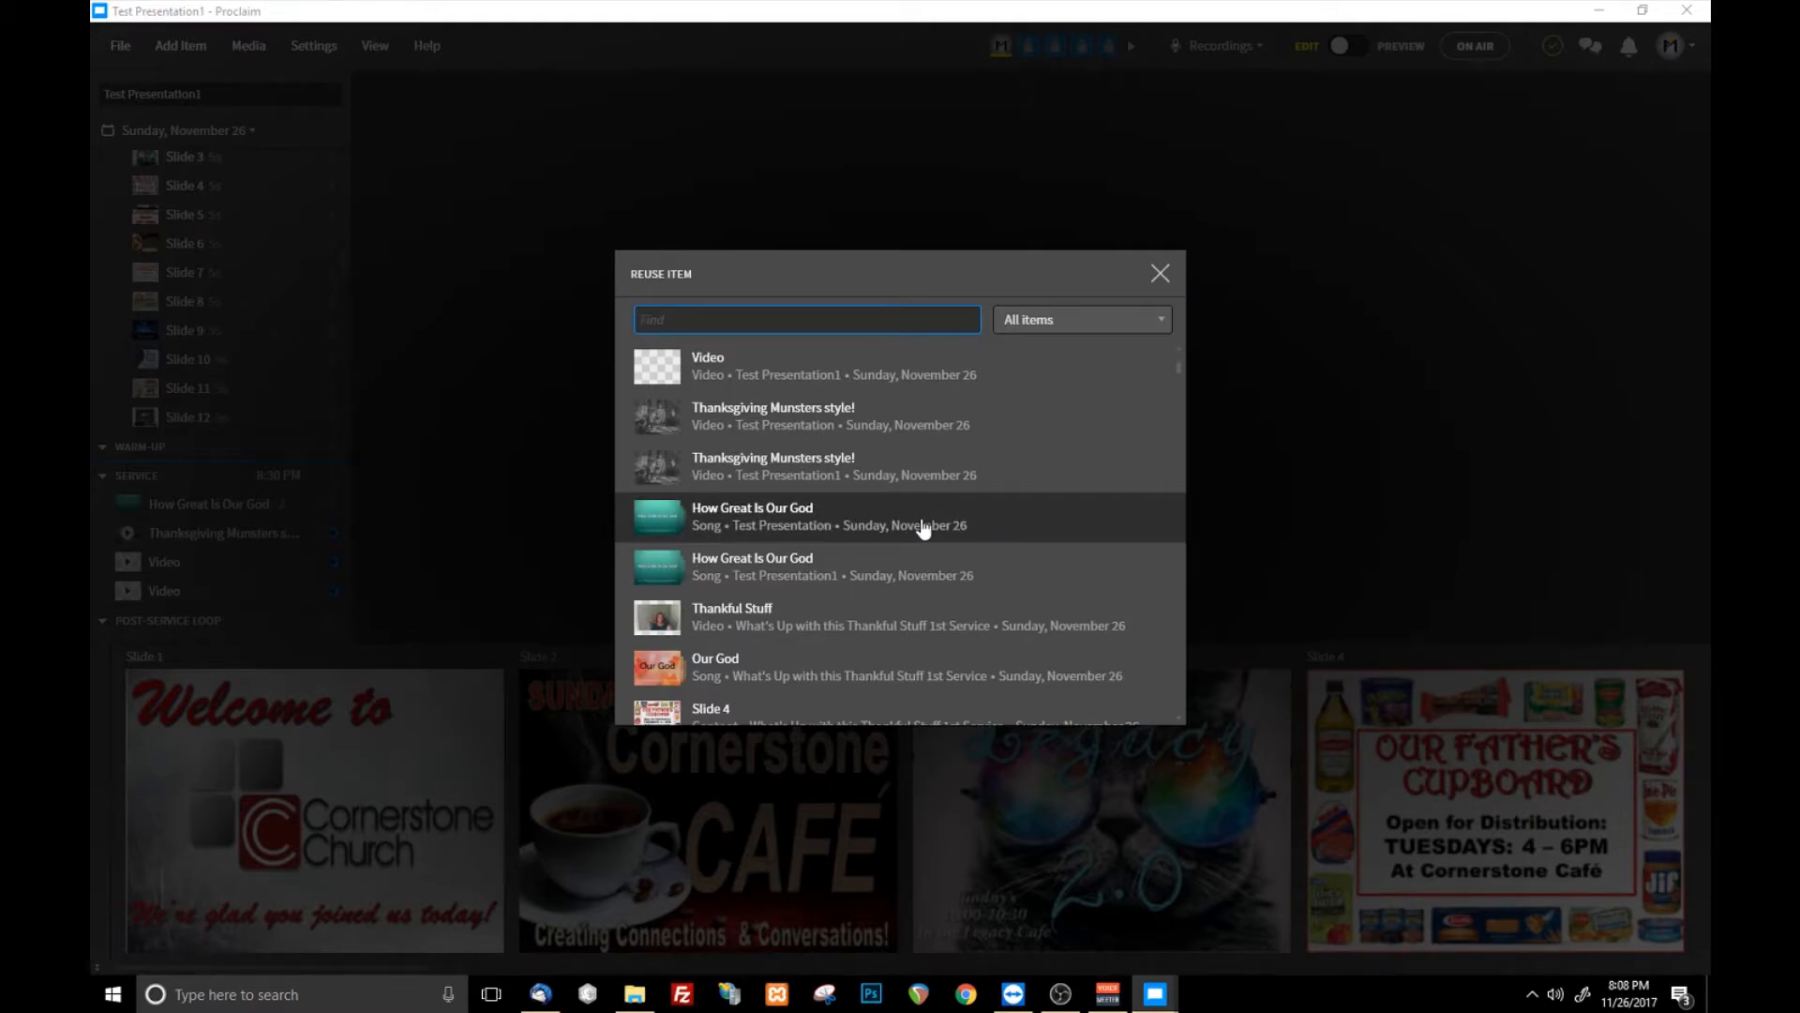
{"action": "scroll", "coordinate": [939, 542], "scroll_direction": "up", "scroll_amount": 3}
{"action": "scroll", "coordinate": [919, 480], "scroll_direction": "down", "scroll_amount": 4}
{"action": "scroll", "coordinate": [917, 477], "scroll_direction": "down", "scroll_amount": 10}
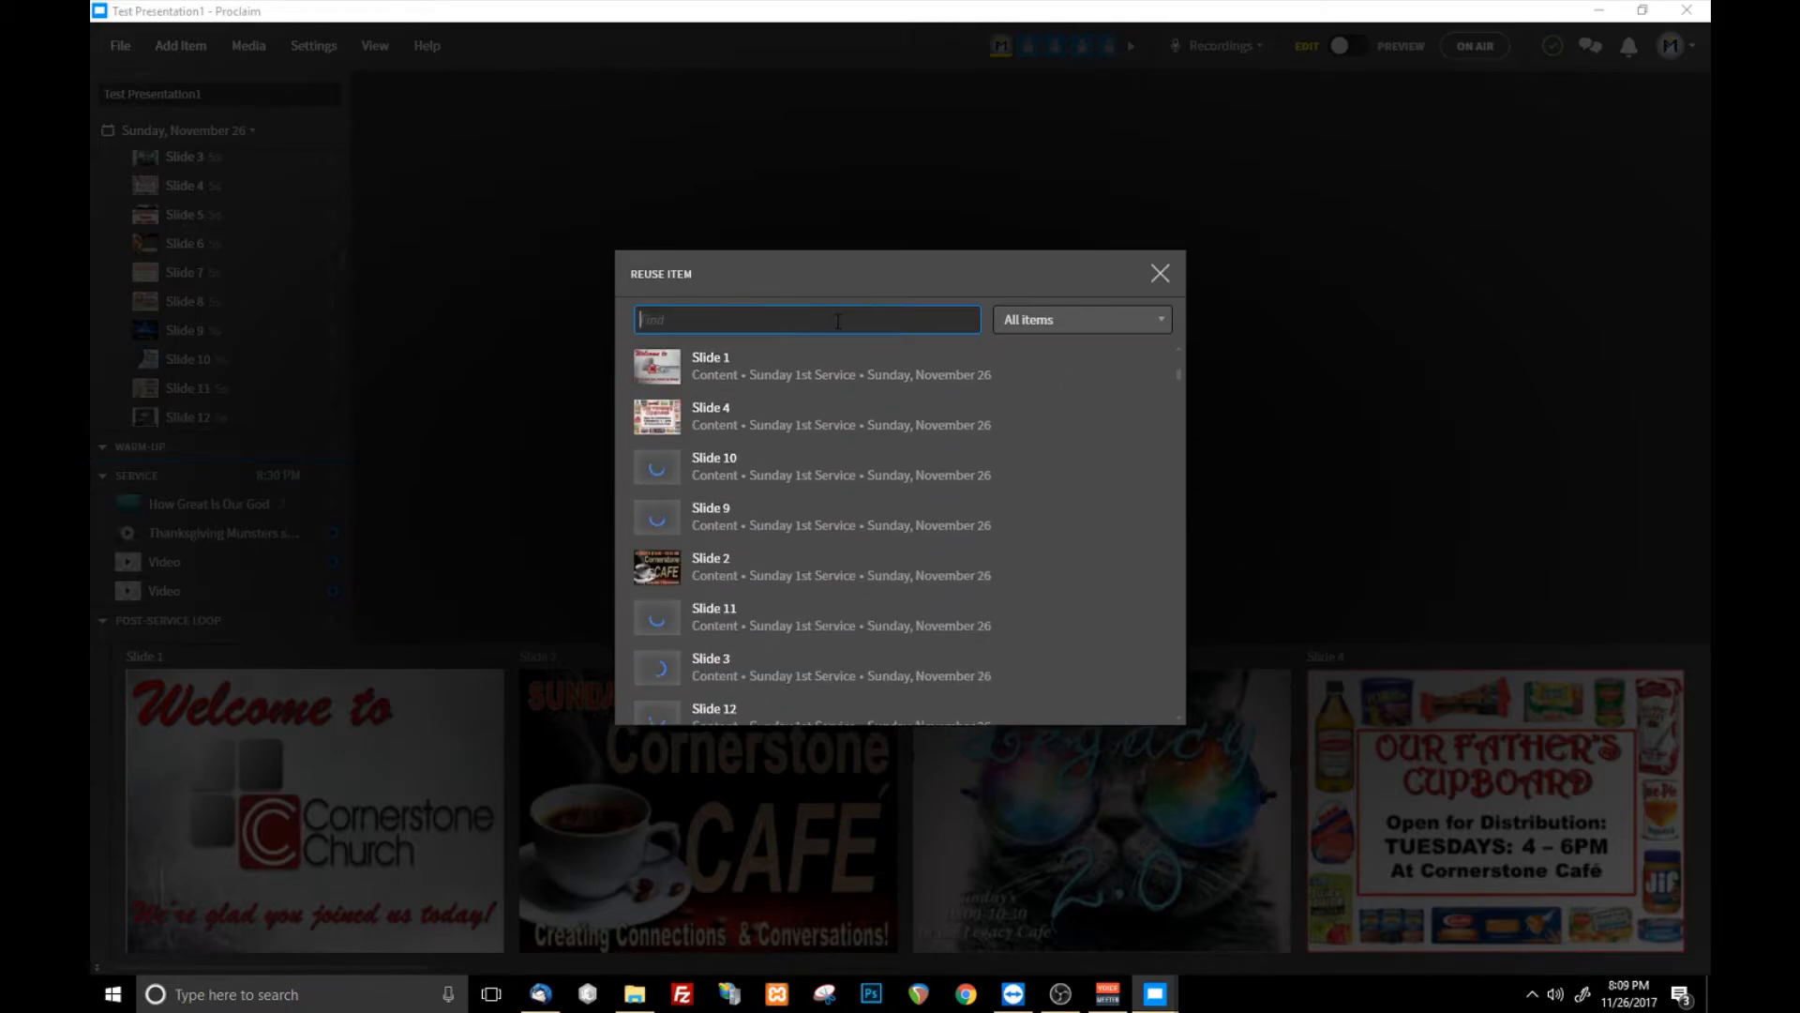
- Search the reusable items for "holy sp" and for "name", and close the list without adding anything
{"action": "type", "text": "holy sp"}
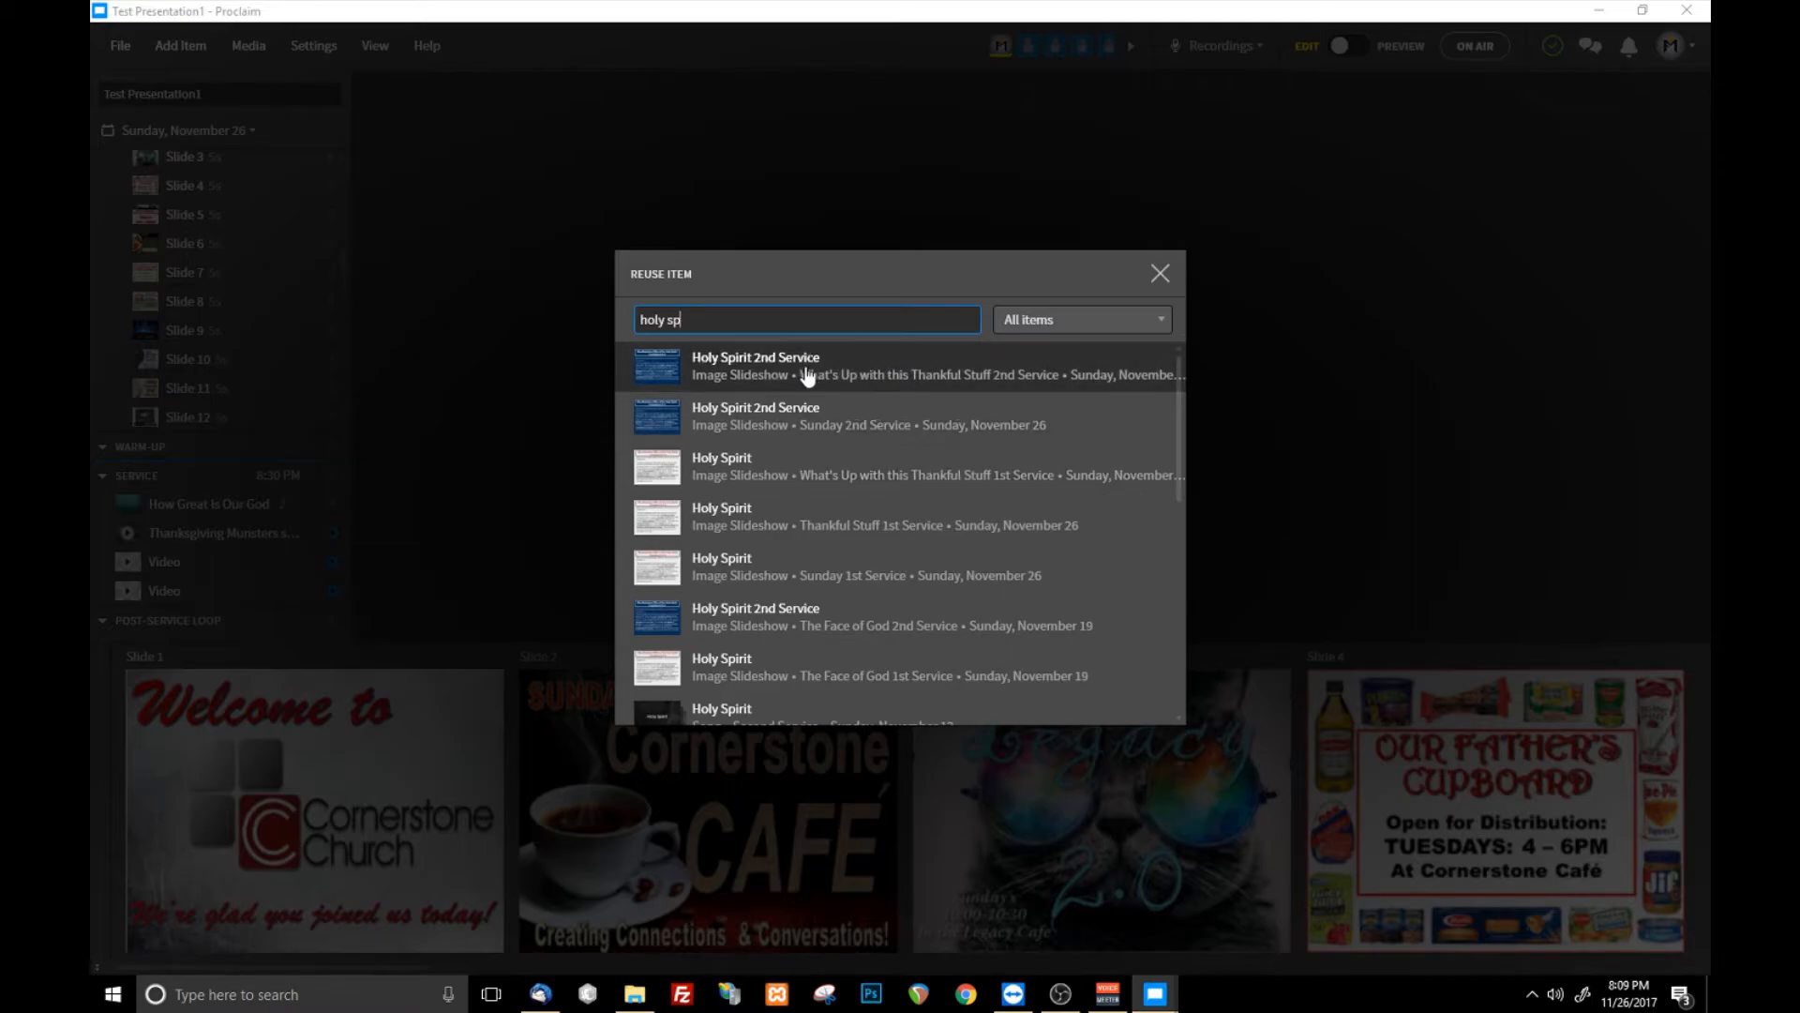
{"action": "key", "text": "ctrl+a"}
{"action": "type", "text": "name"}
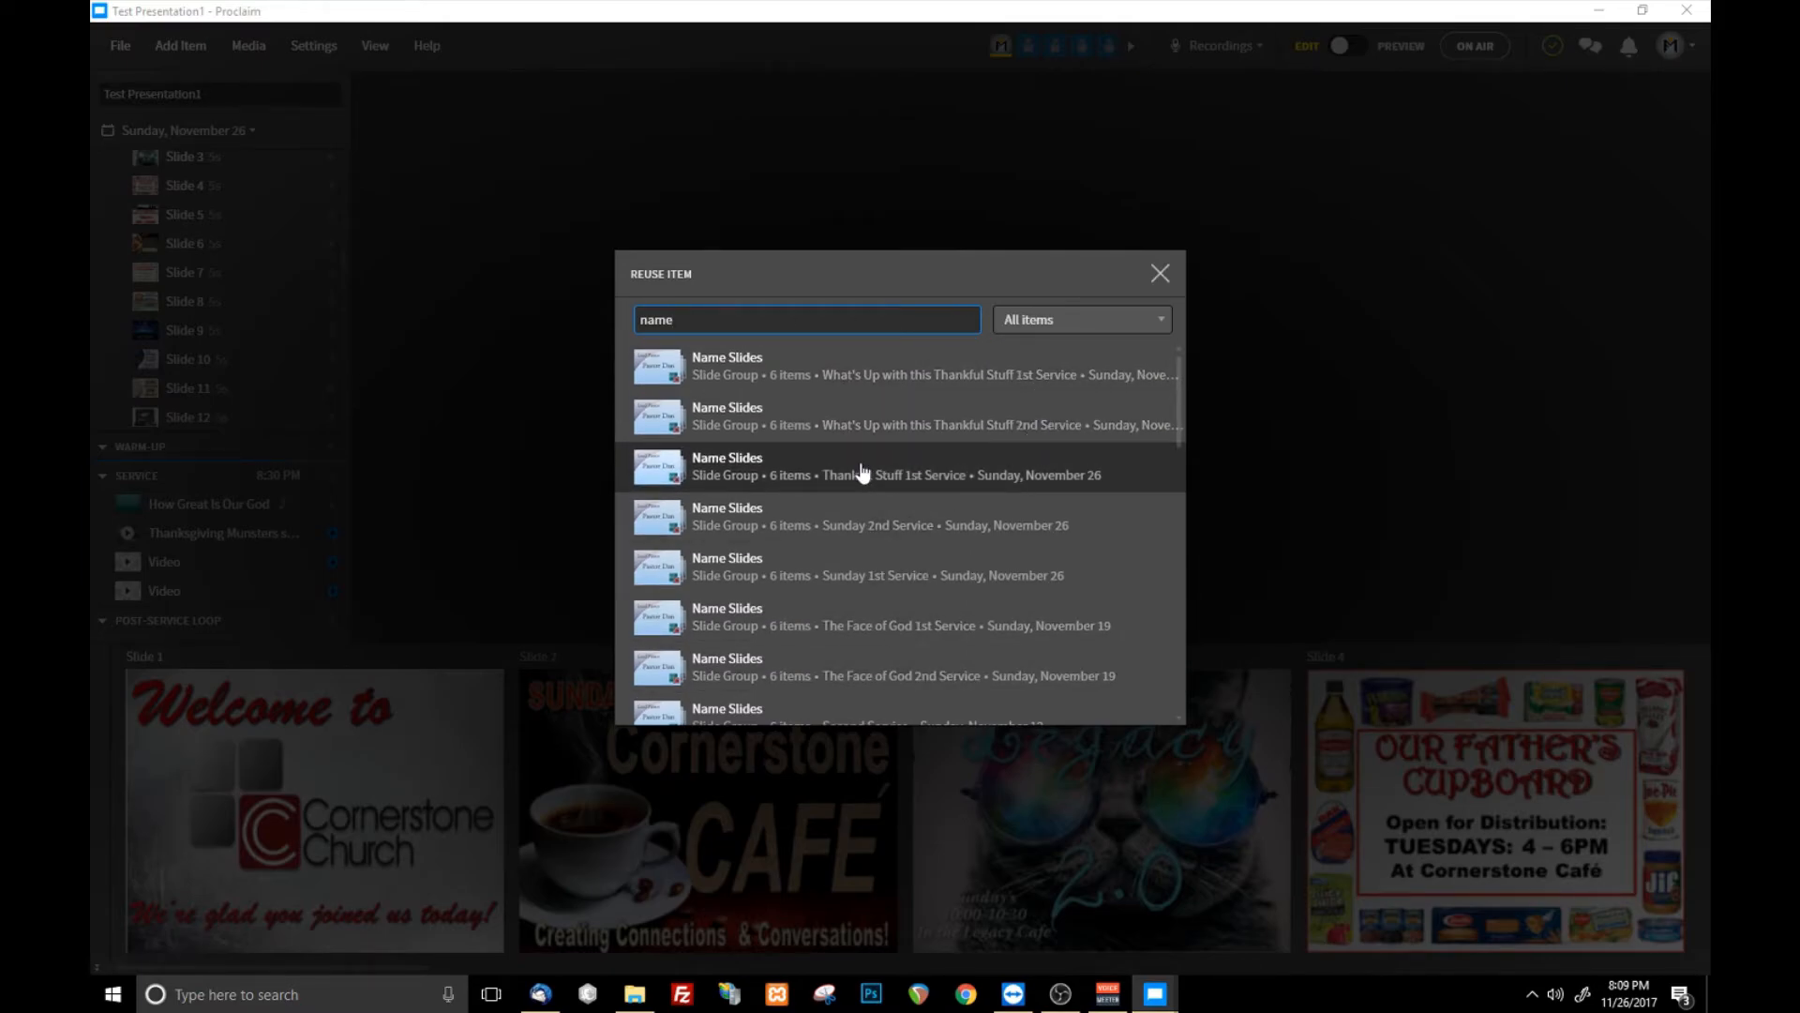
{"action": "left_click", "coordinate": [1160, 273]}
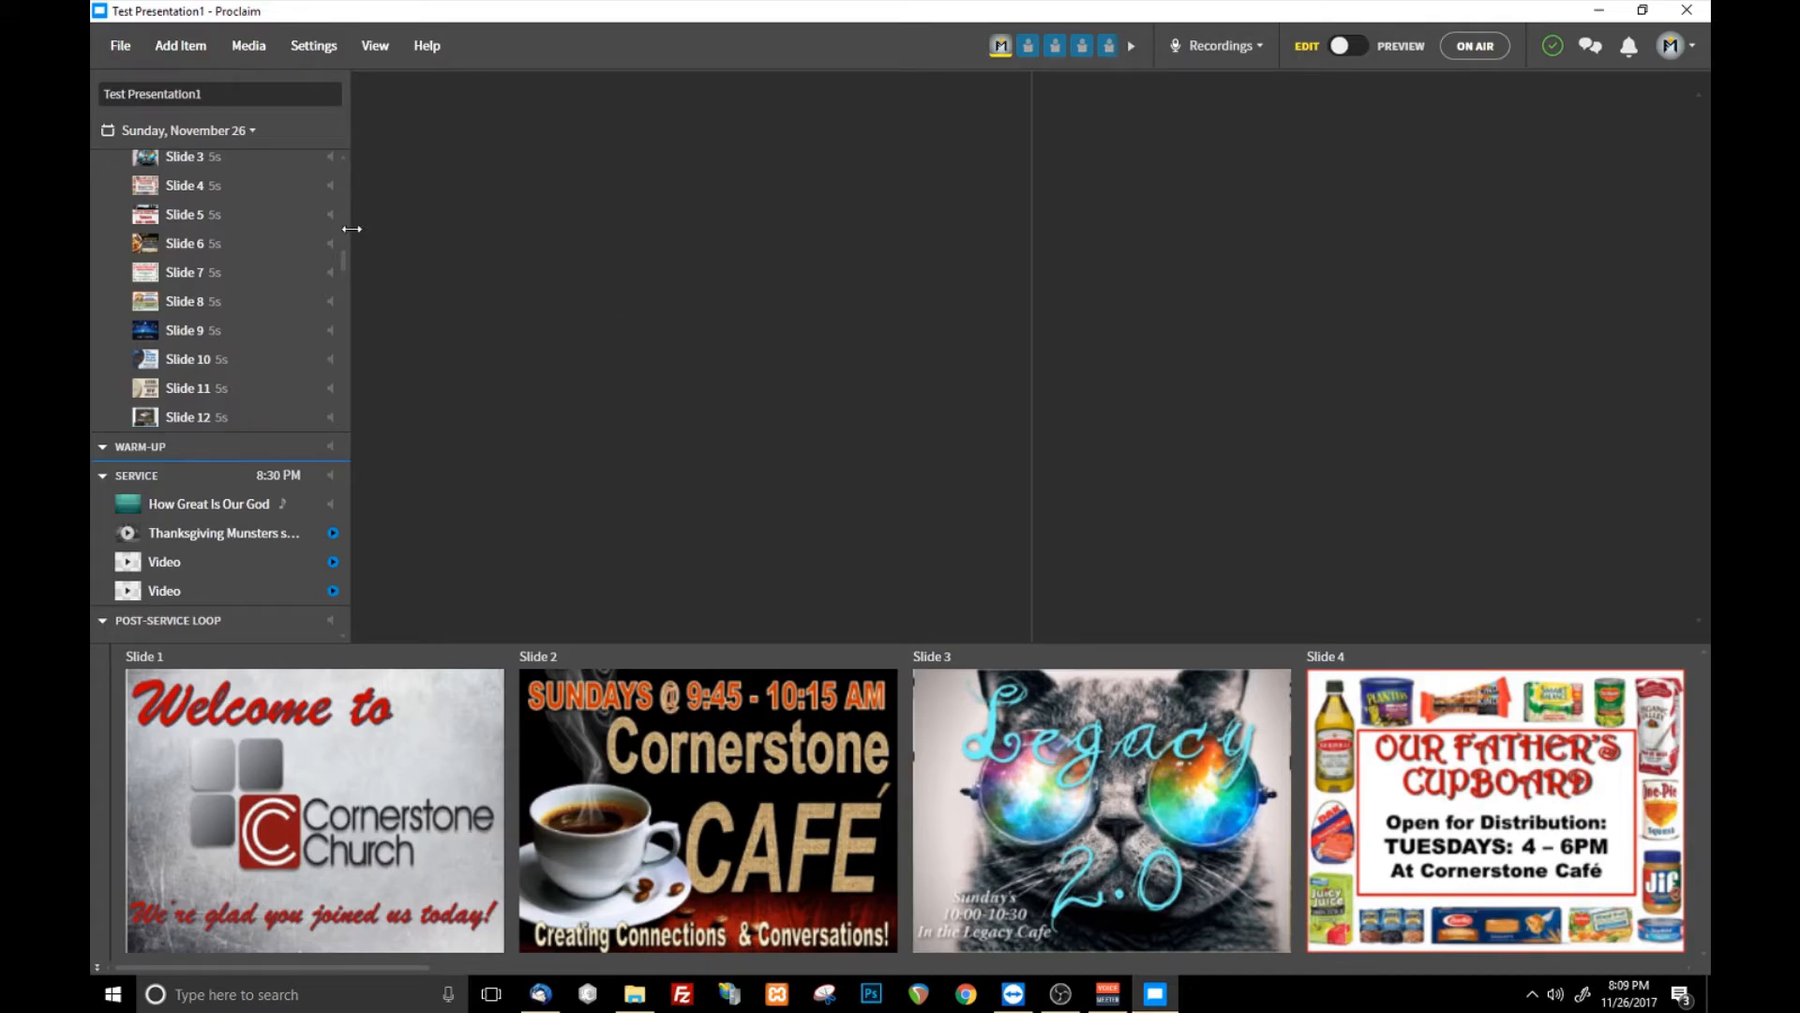
{"action": "left_click", "coordinate": [200, 54]}
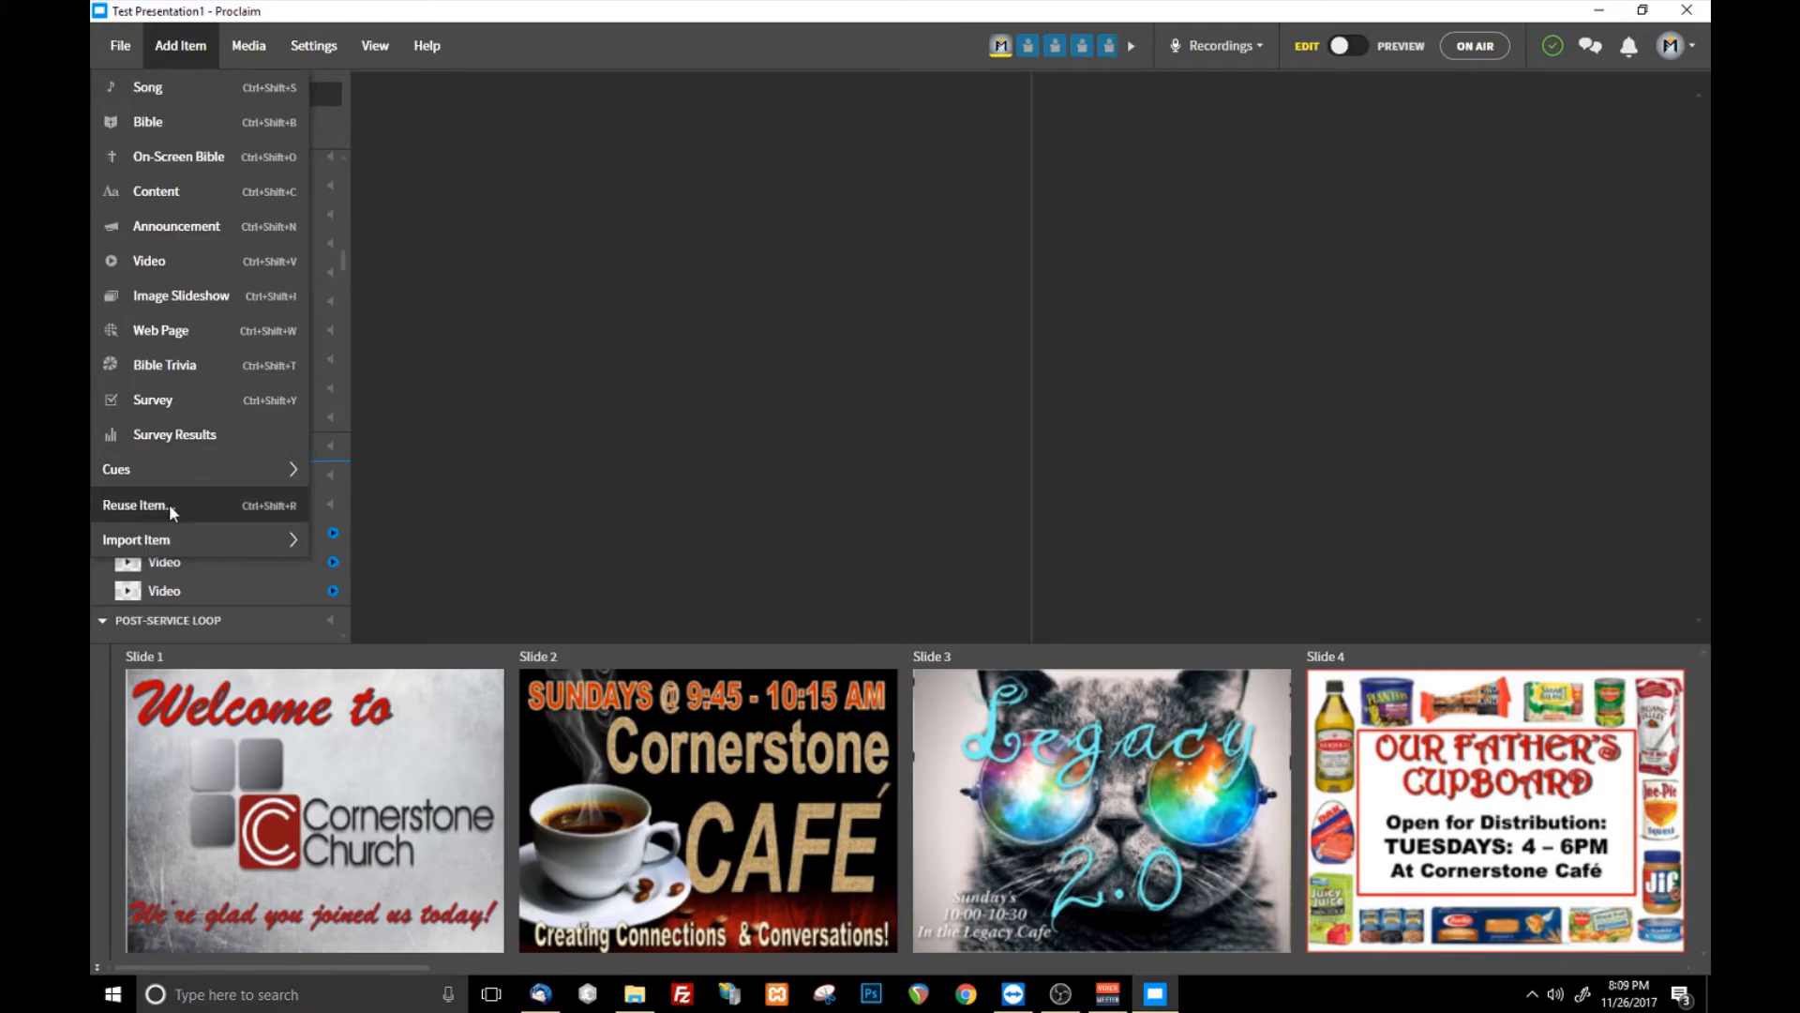
{"action": "left_click", "coordinate": [844, 334]}
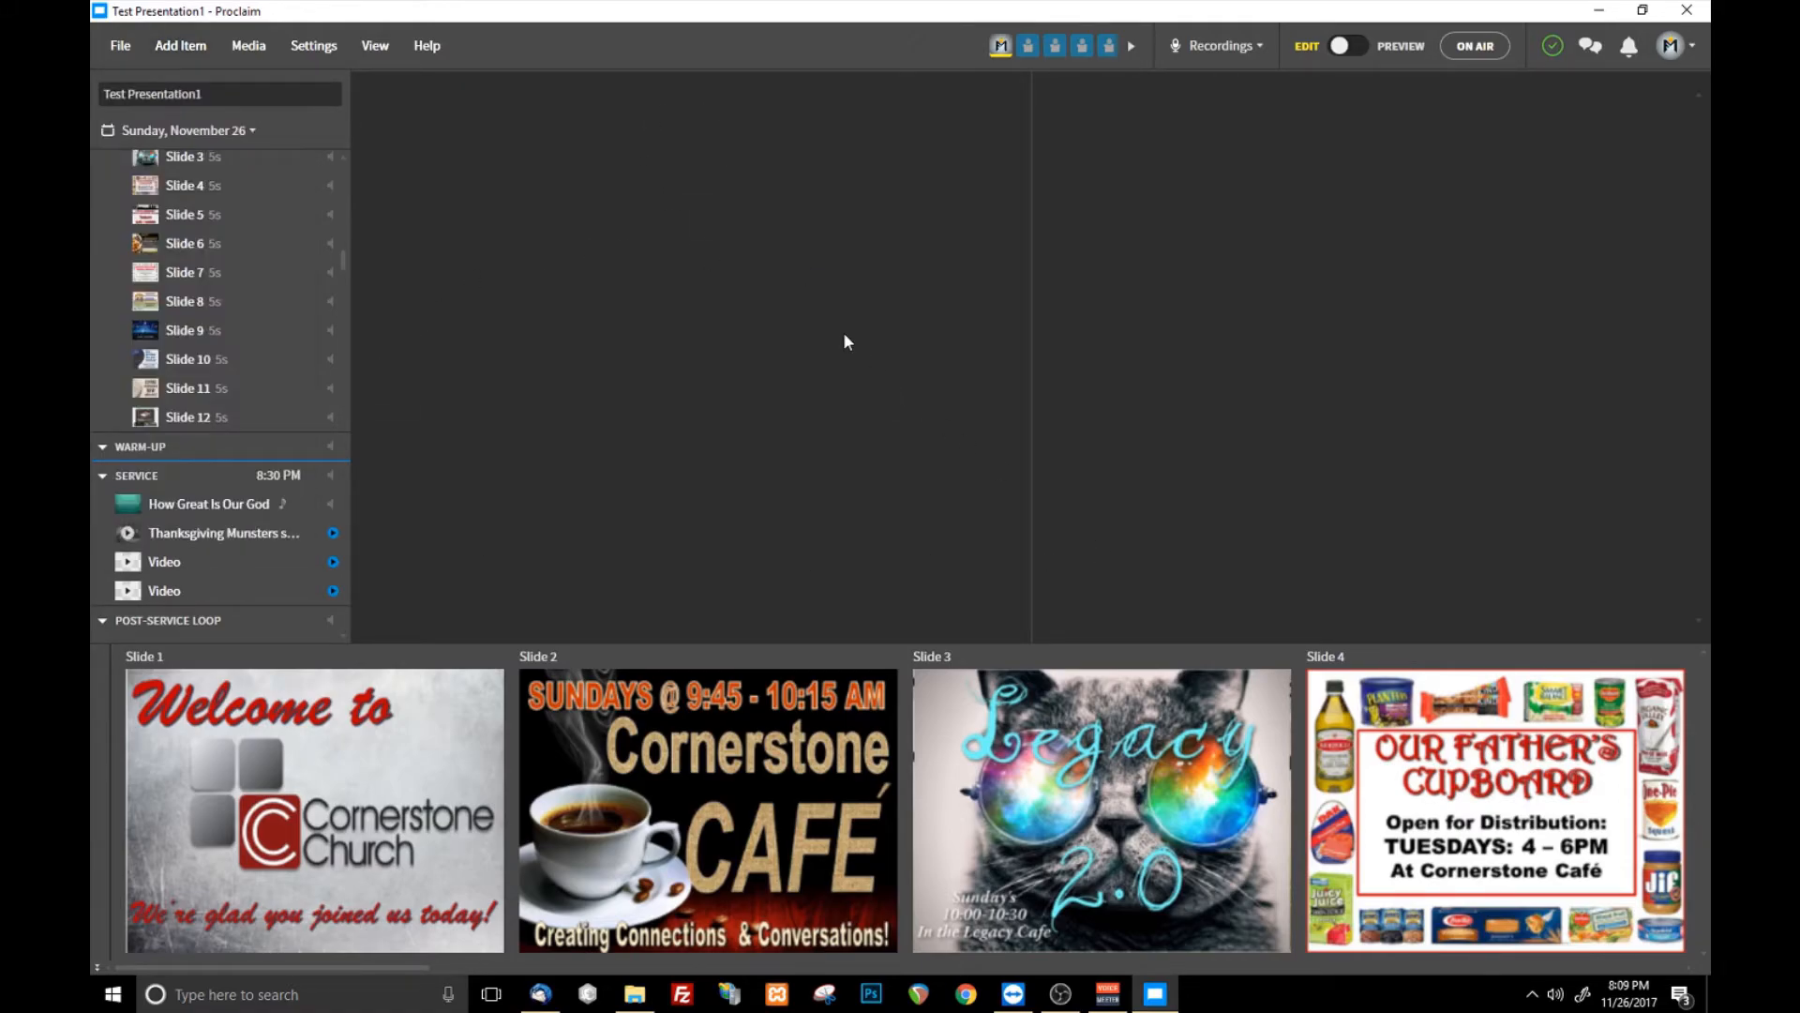
{"action": "left_click", "coordinate": [137, 53]}
{"action": "left_click", "coordinate": [249, 45]}
{"action": "left_click", "coordinate": [178, 47]}
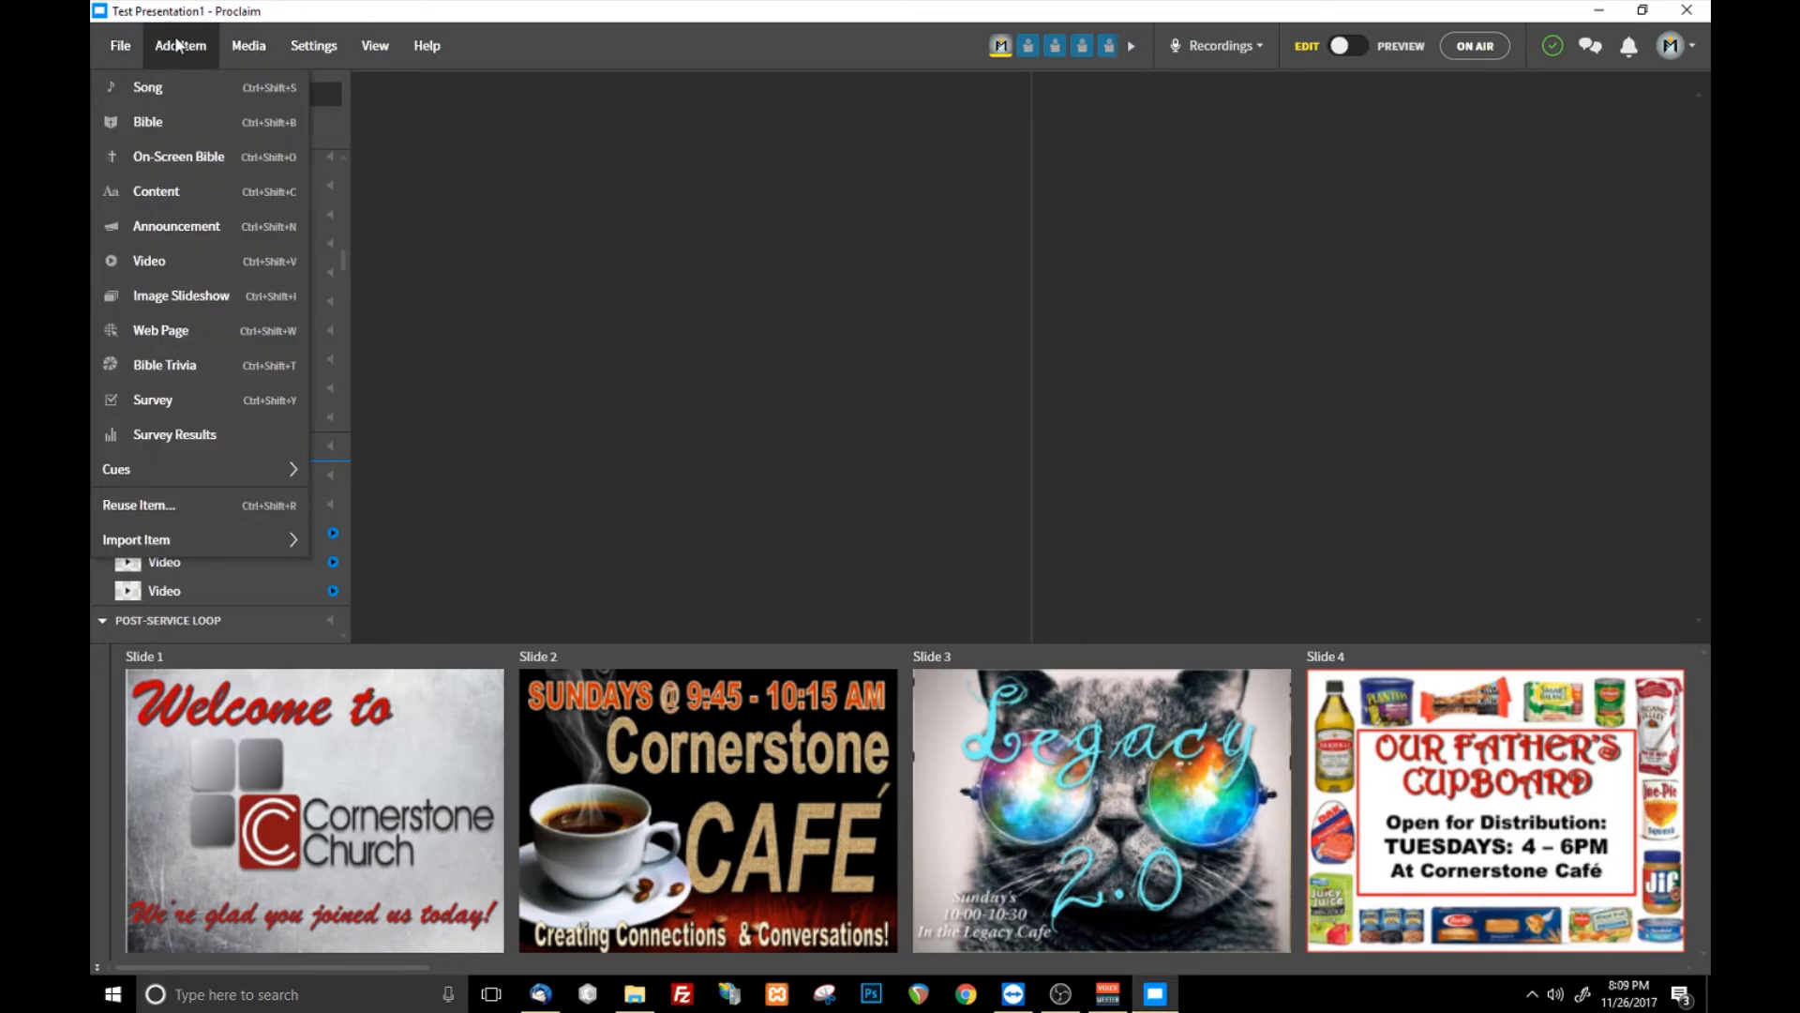
{"action": "mouse_move", "coordinate": [137, 41]}
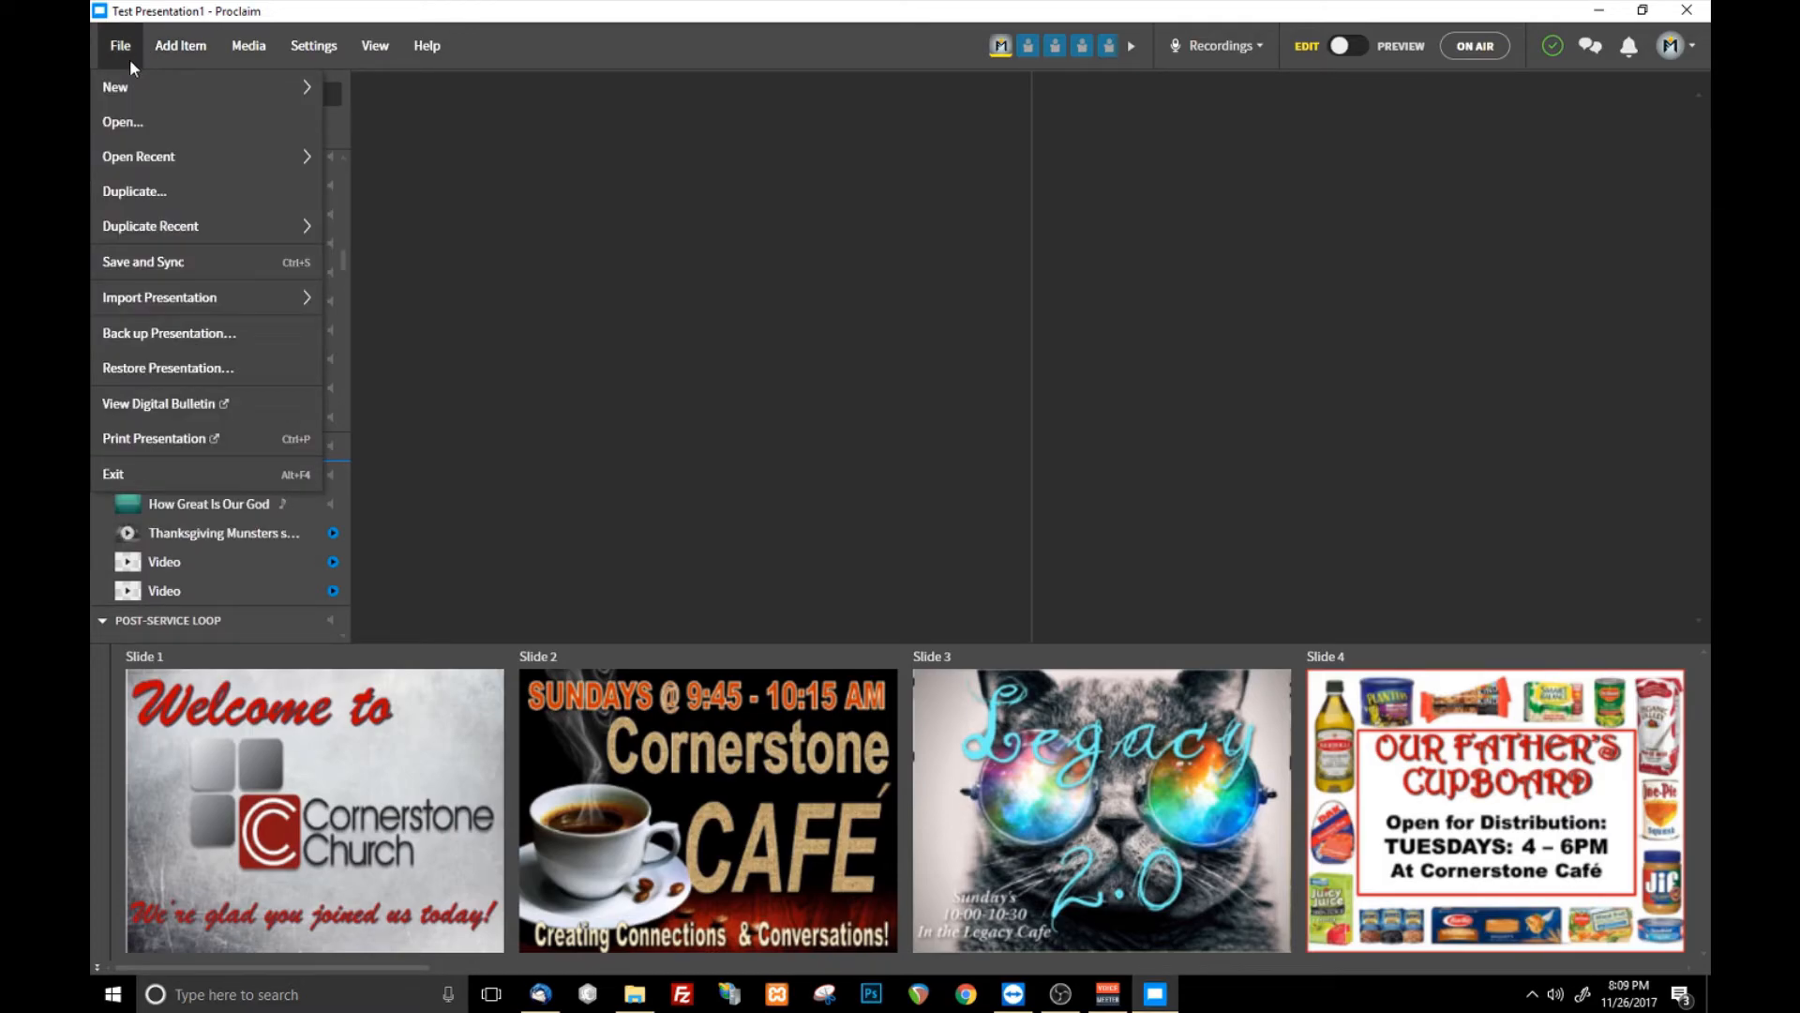
{"action": "mouse_move", "coordinate": [122, 81]}
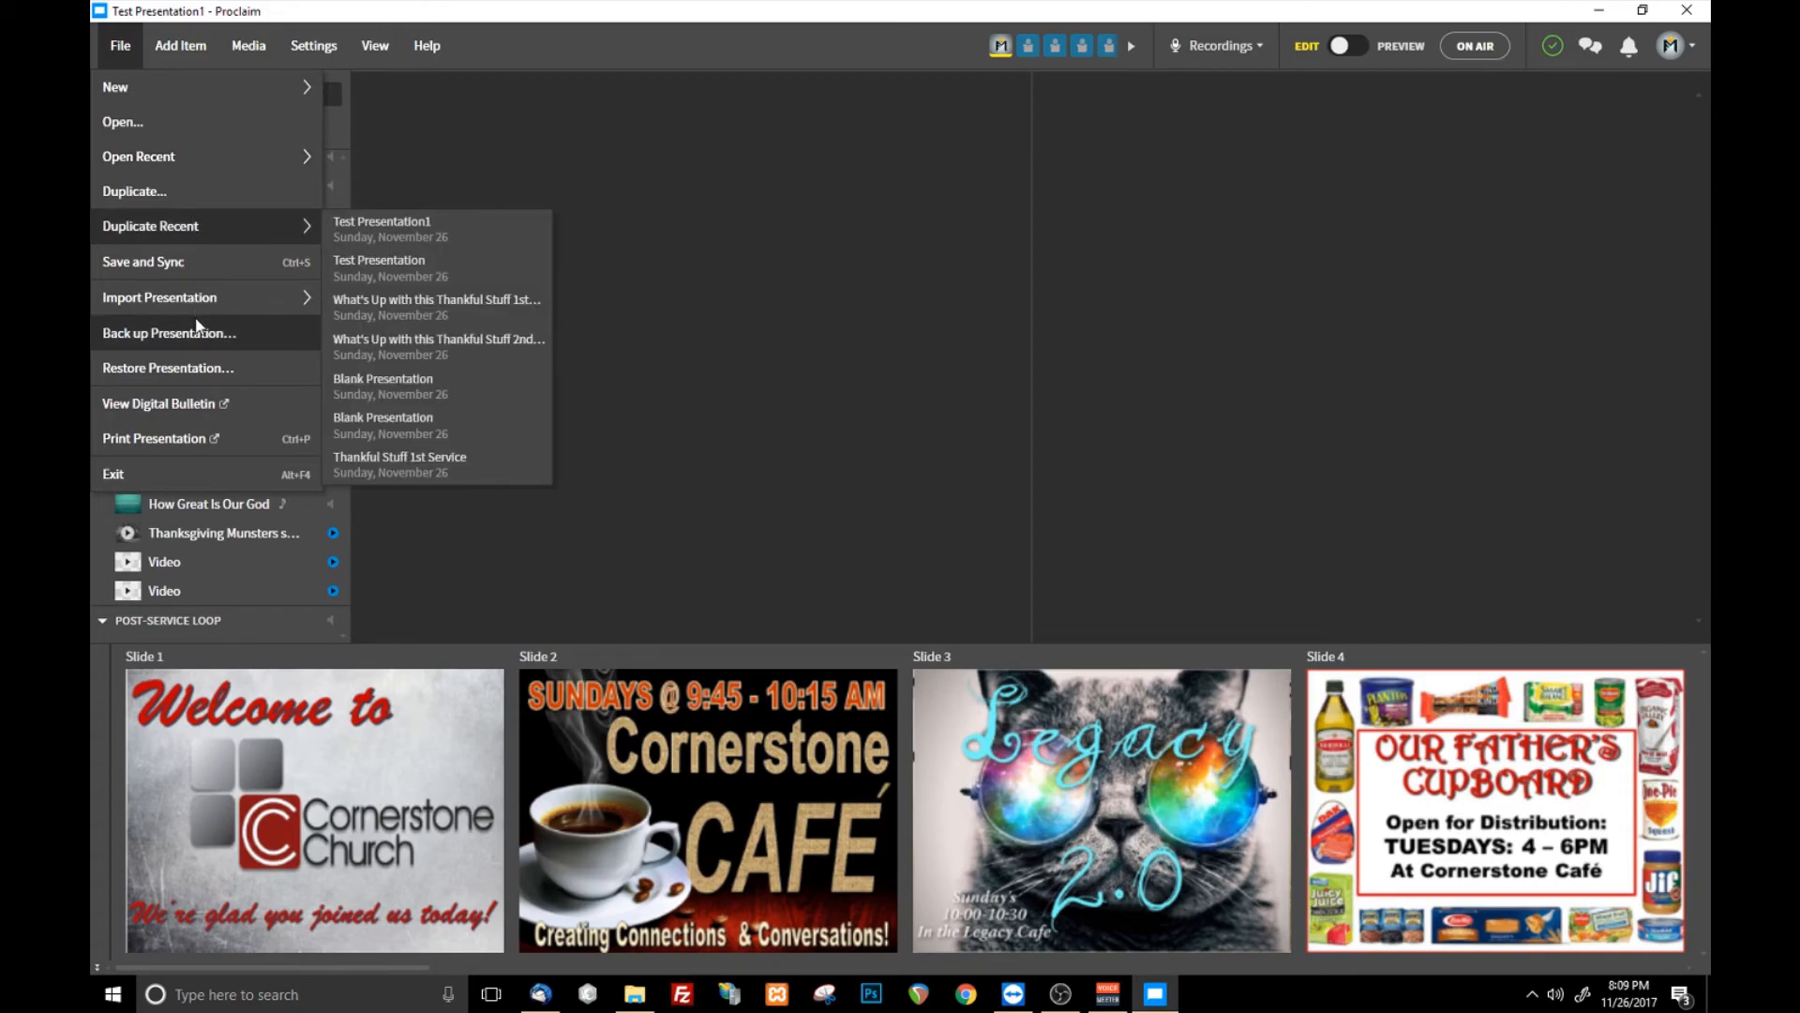
{"action": "left_click", "coordinate": [120, 45]}
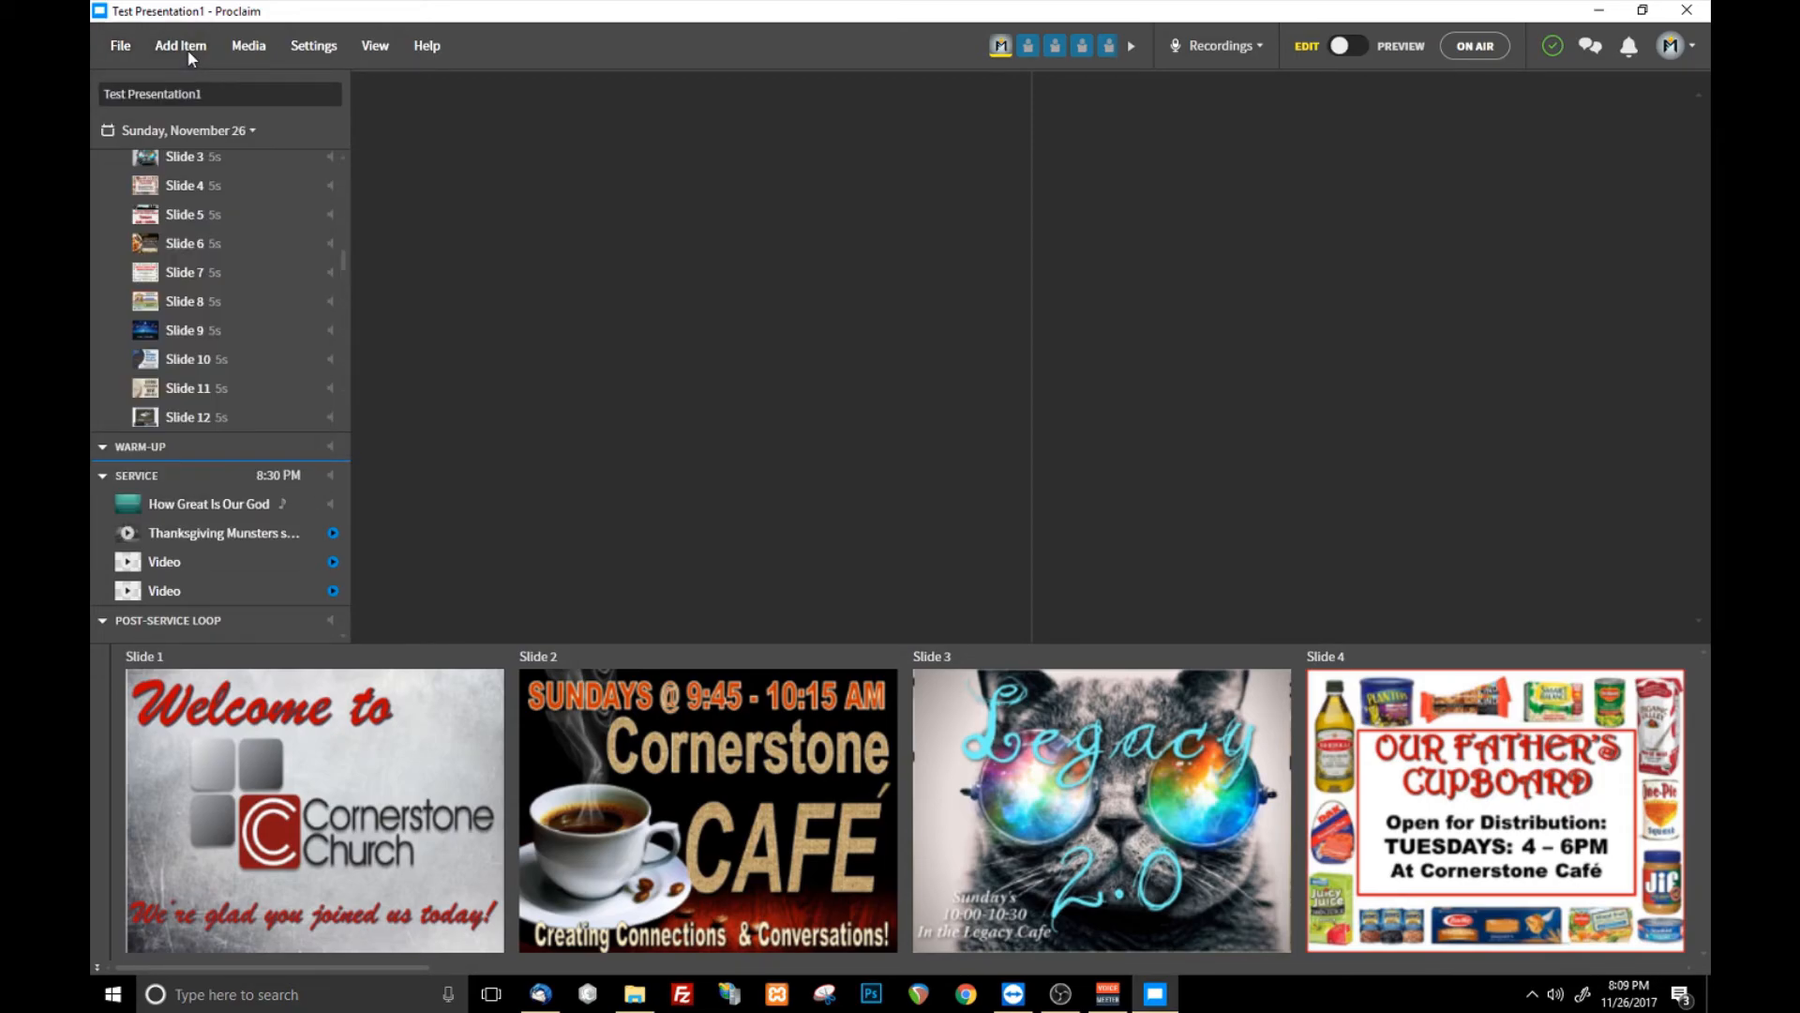
{"action": "left_click", "coordinate": [180, 45]}
{"action": "left_click", "coordinate": [728, 292]}
{"action": "left_click_drag", "start_coordinate": [1031, 216], "coordinate": [1109, 208]}
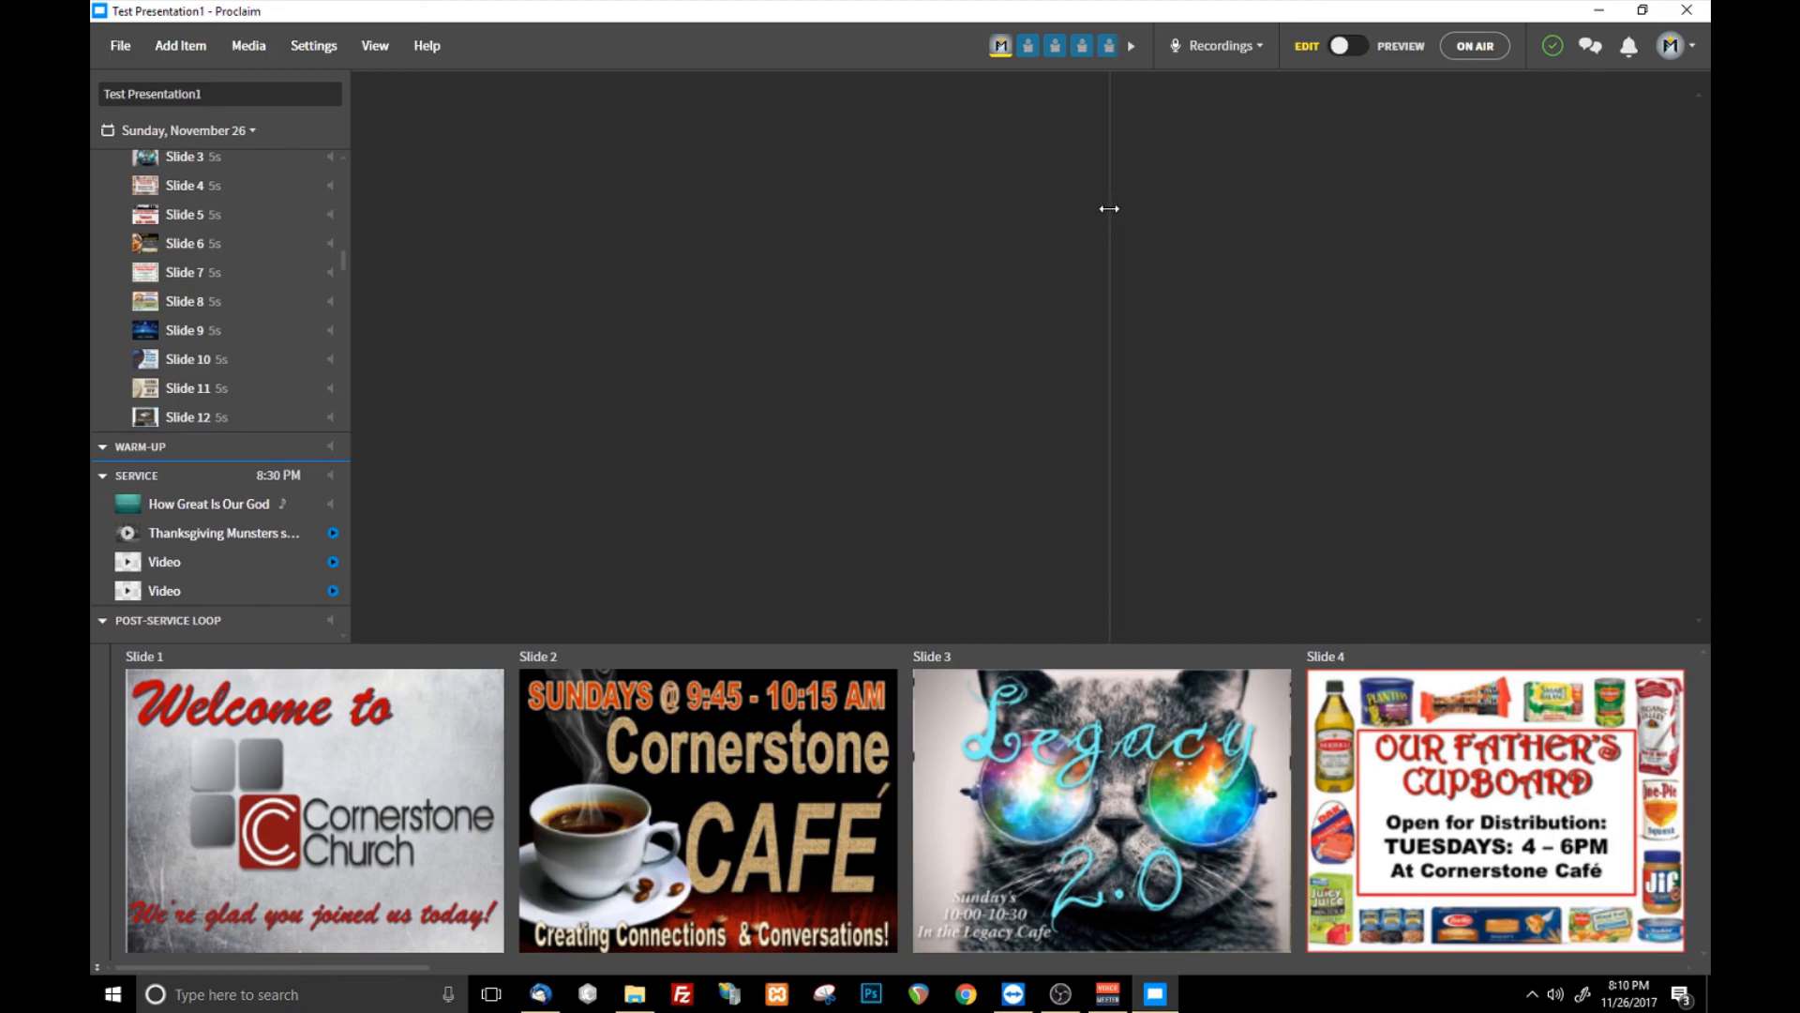